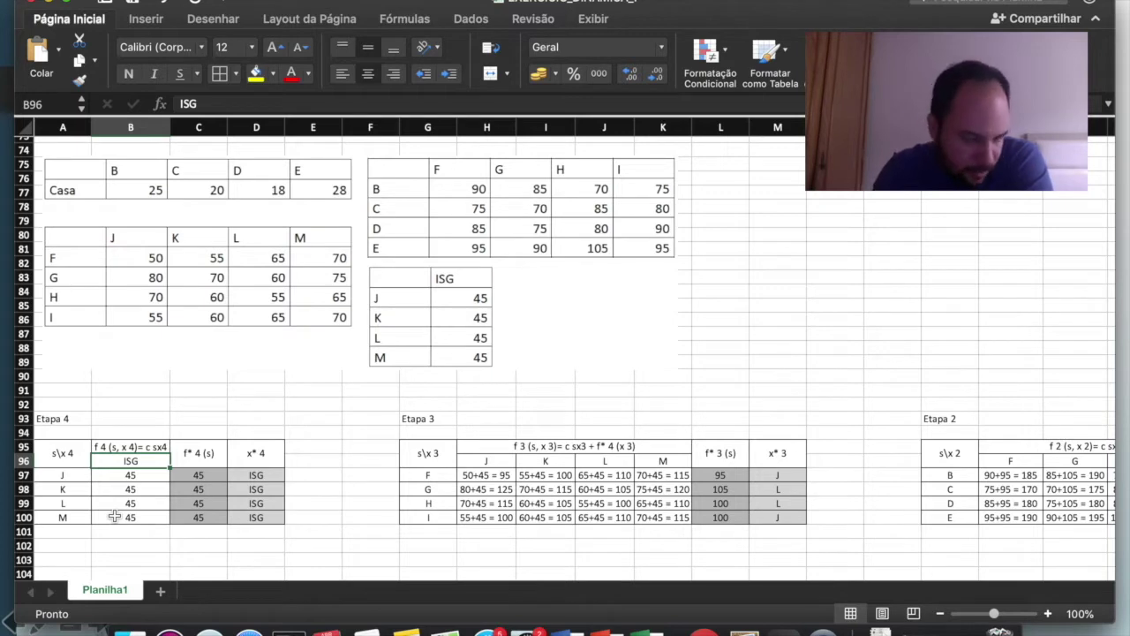
Examine the Etapa 4 table's ISG costs, optimal values f*4(s) and optimal decisions x*4 for states J to M
left_click(132, 475)
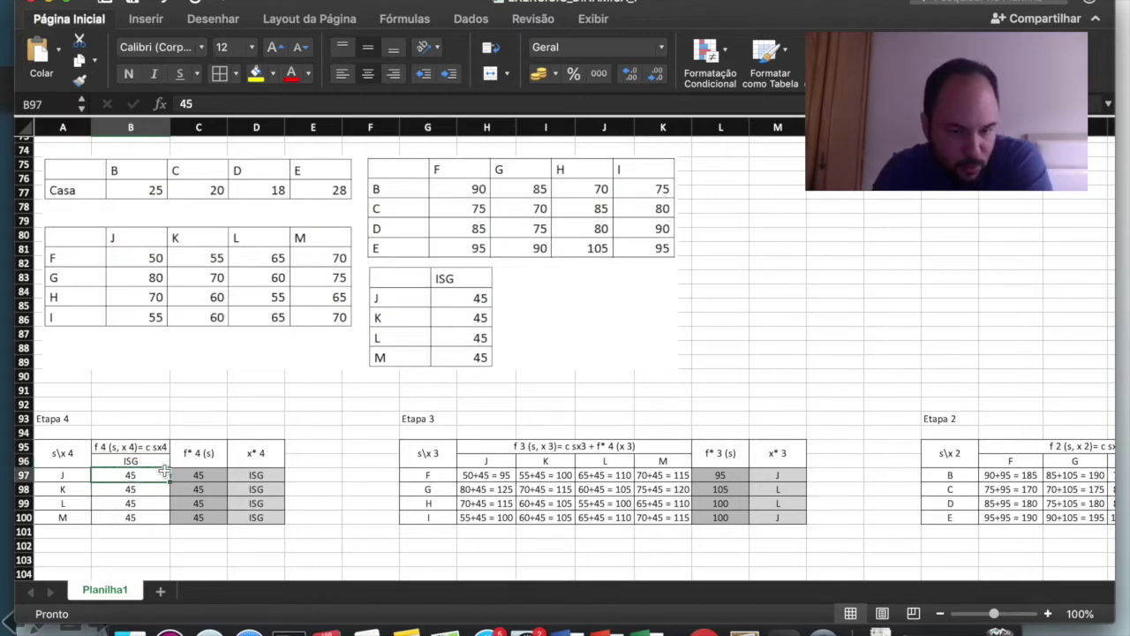
left_click(194, 475)
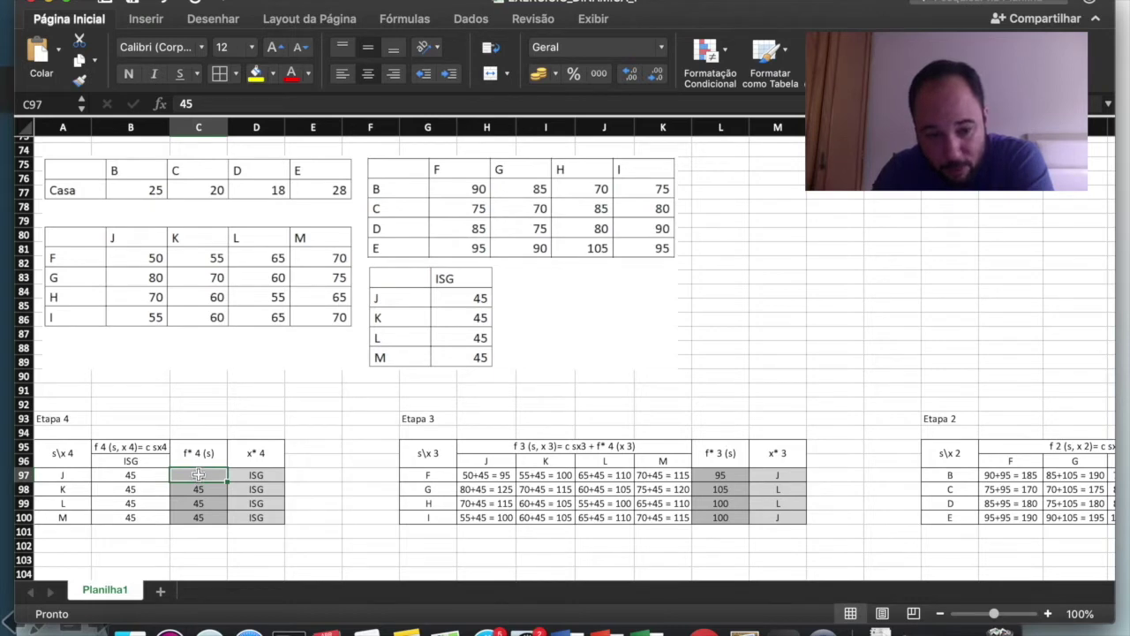
left_click_drag(198, 475, 198, 517)
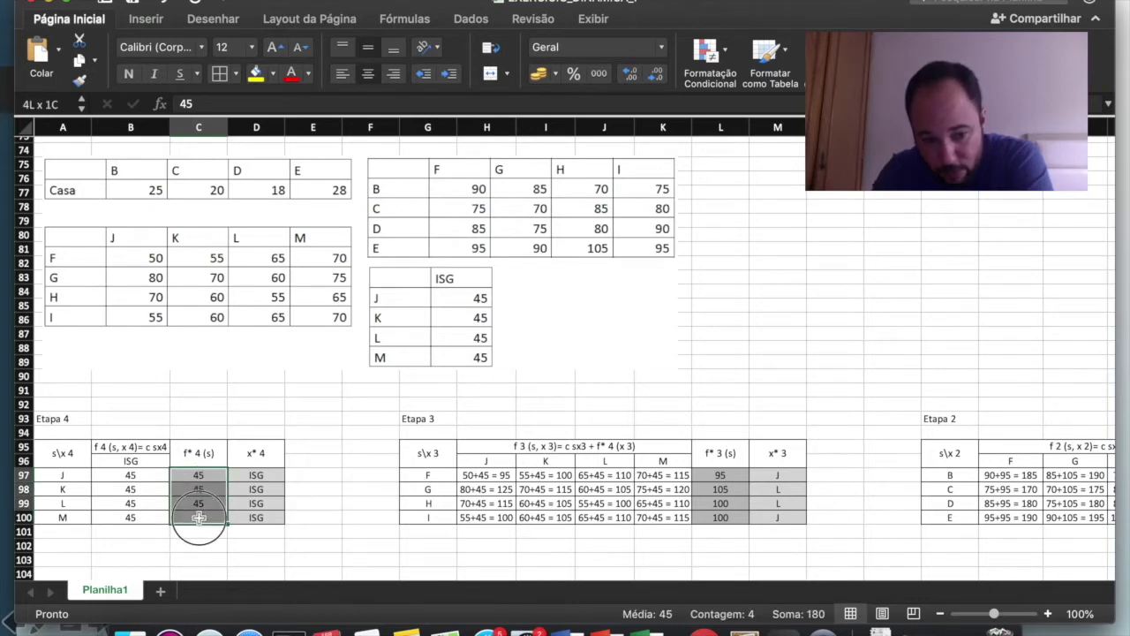
left_click(251, 477)
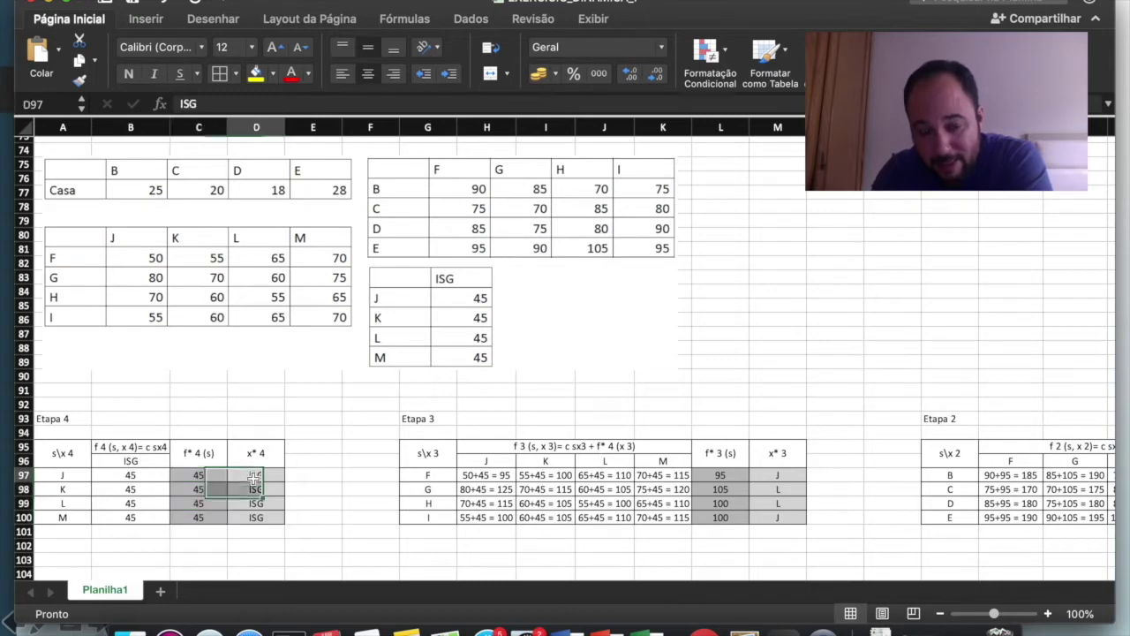
left_click_drag(254, 477, 252, 518)
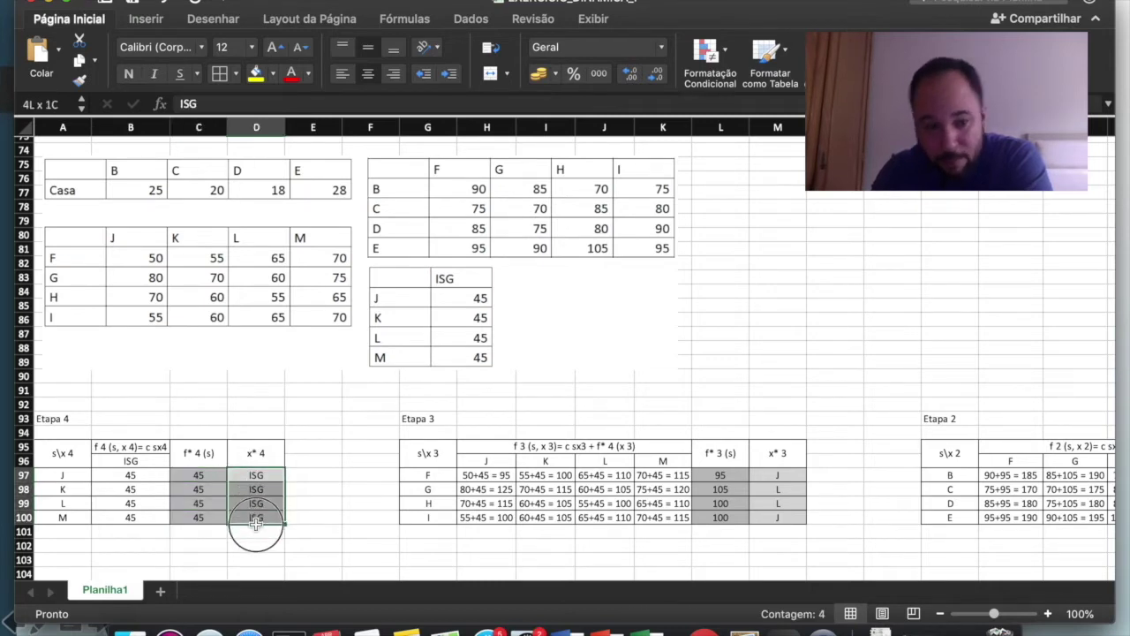
left_click(55, 420)
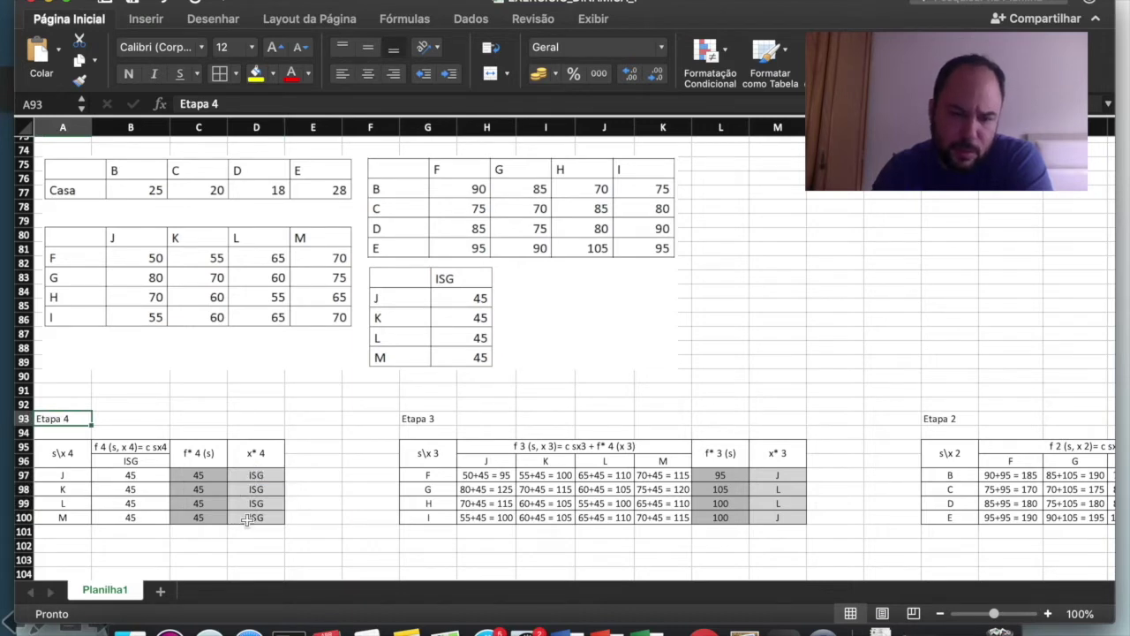
Review nodes J to M and their links to ISG in the draw.io network diagram, and return to the Excel stage tables
key("ctrl+Right")
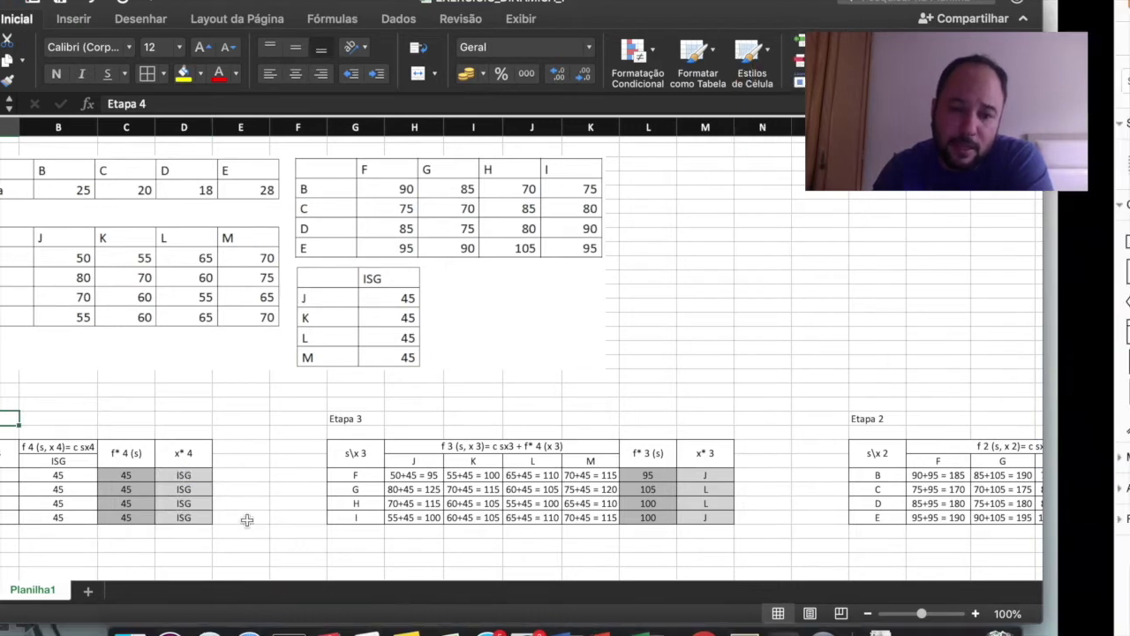
mouse_move(721, 151)
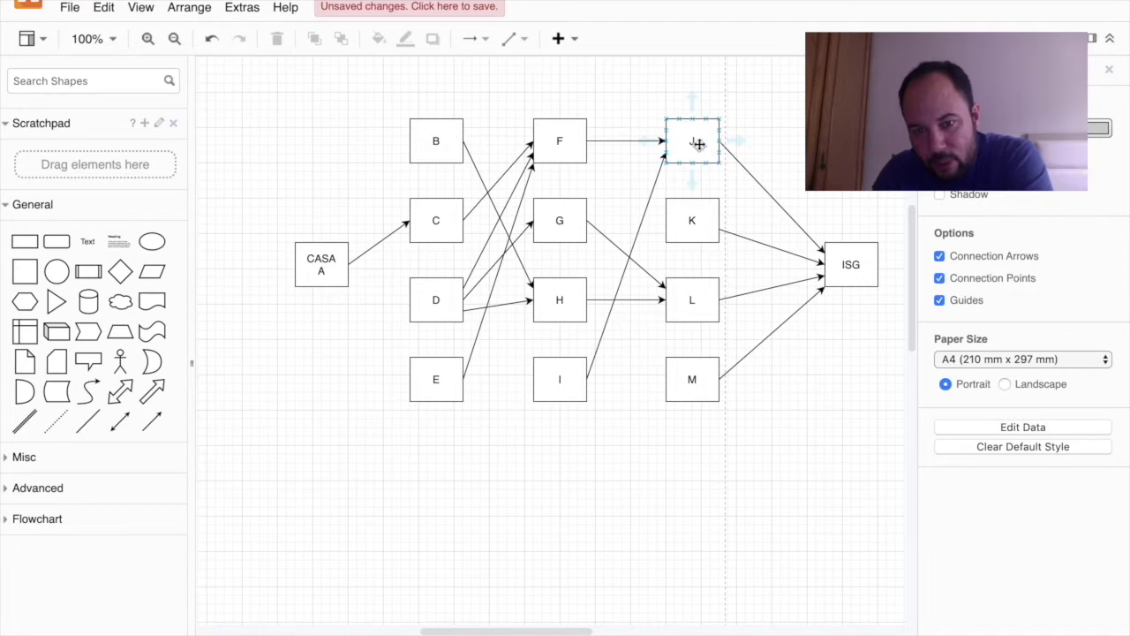
mouse_move(691, 222)
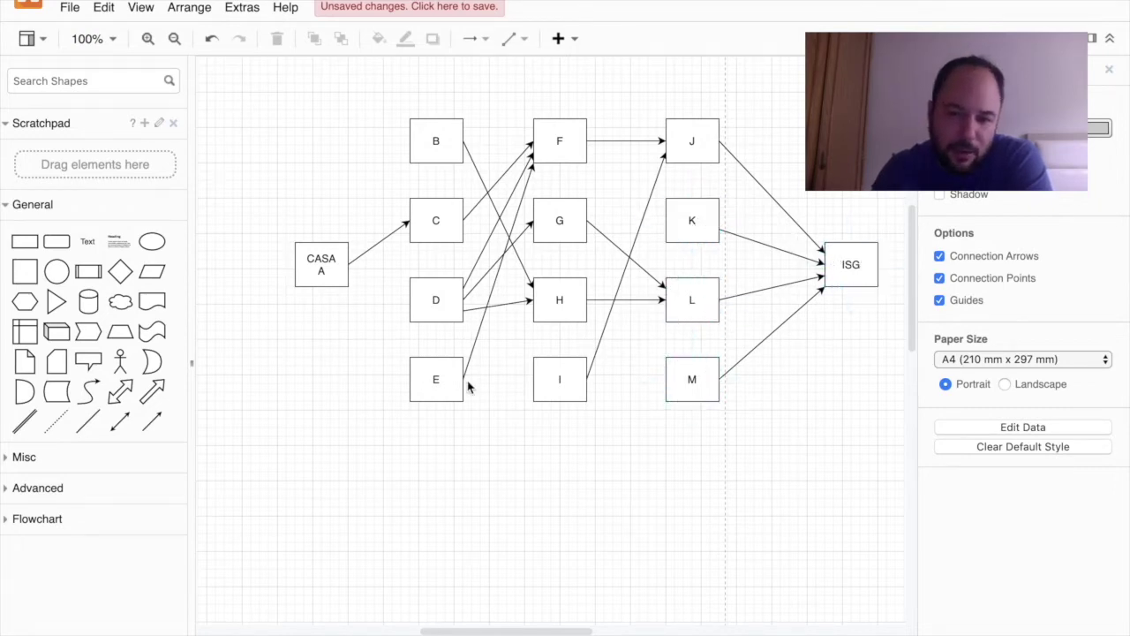
key("ctrl+Left")
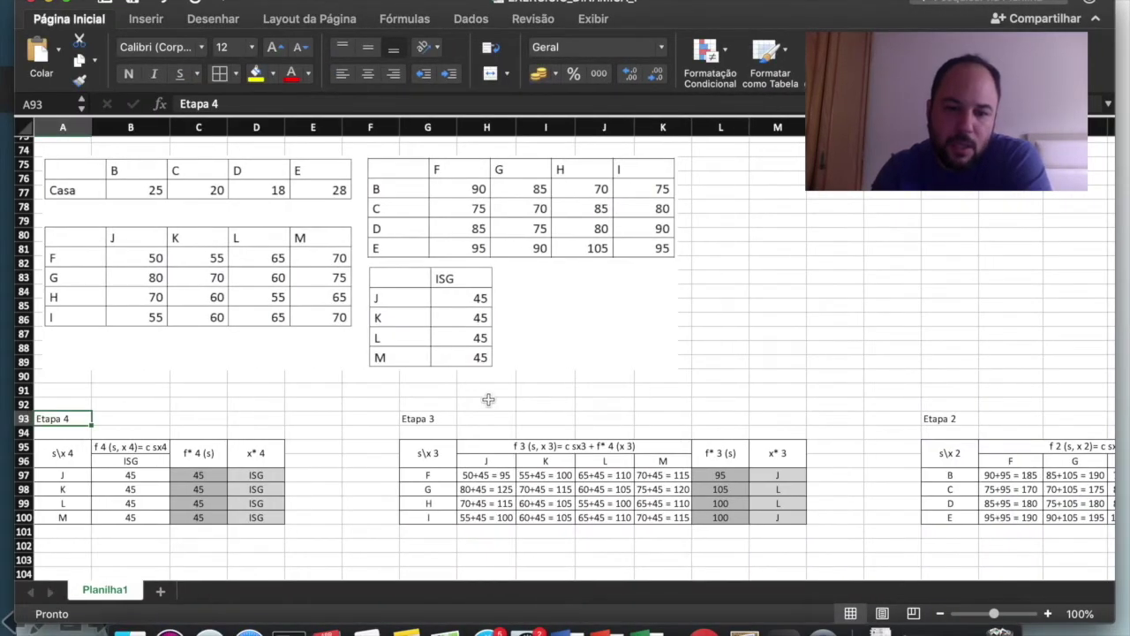
scroll(488, 403, "down", 2)
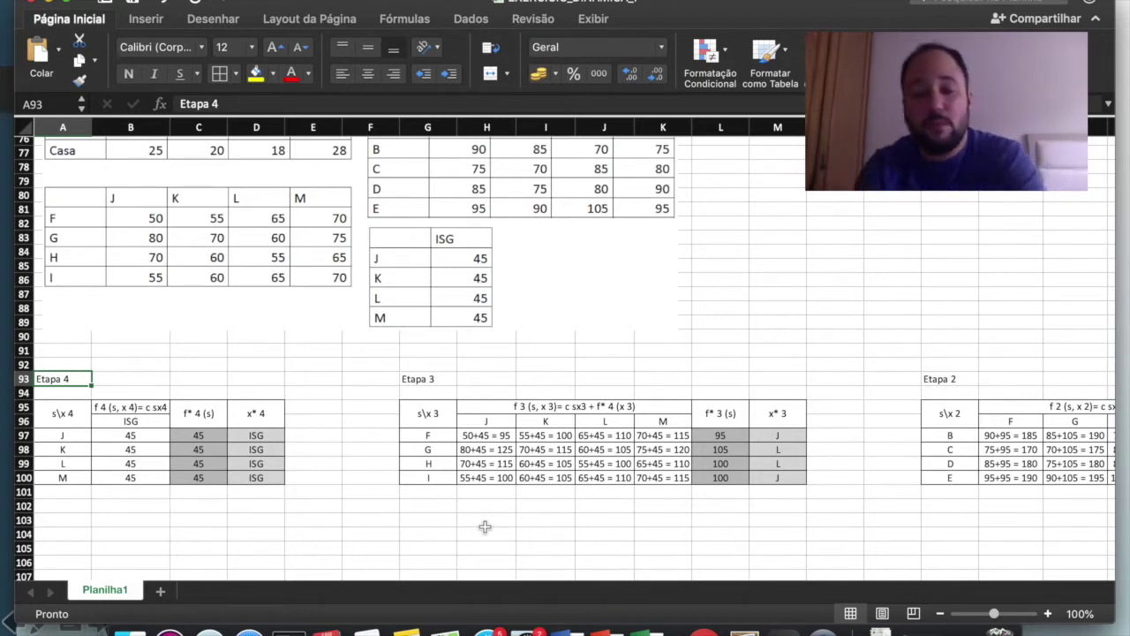
Switch to the draw.io diagram and add the text label "ETAPA 4" above node J
key("ctrl+Right")
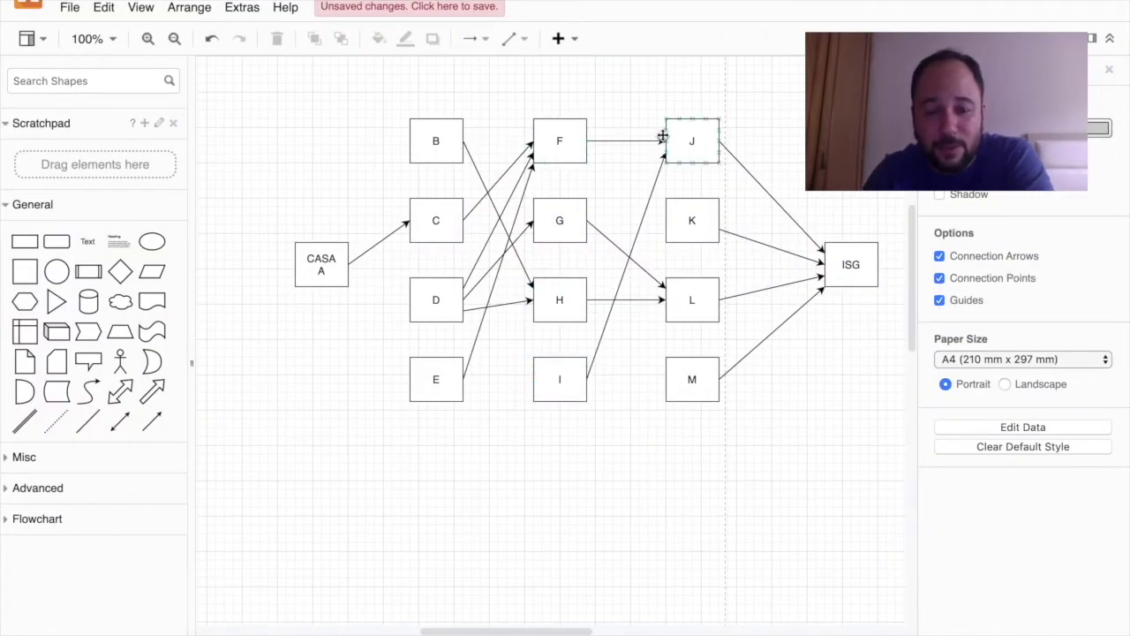
double_click(692, 94)
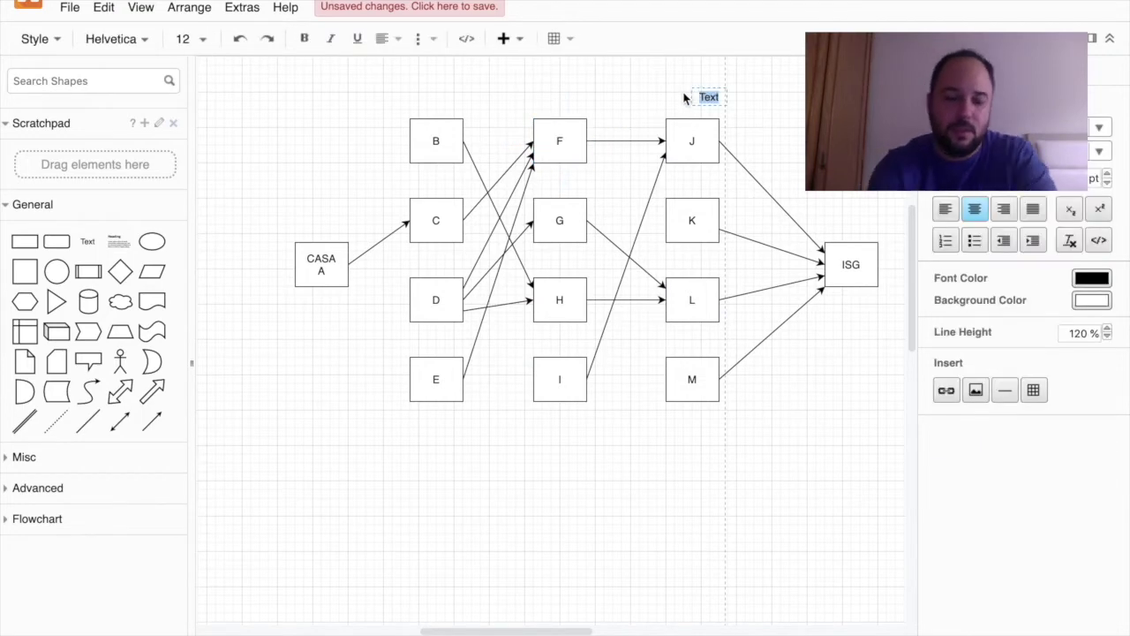
type("ETAPA 4")
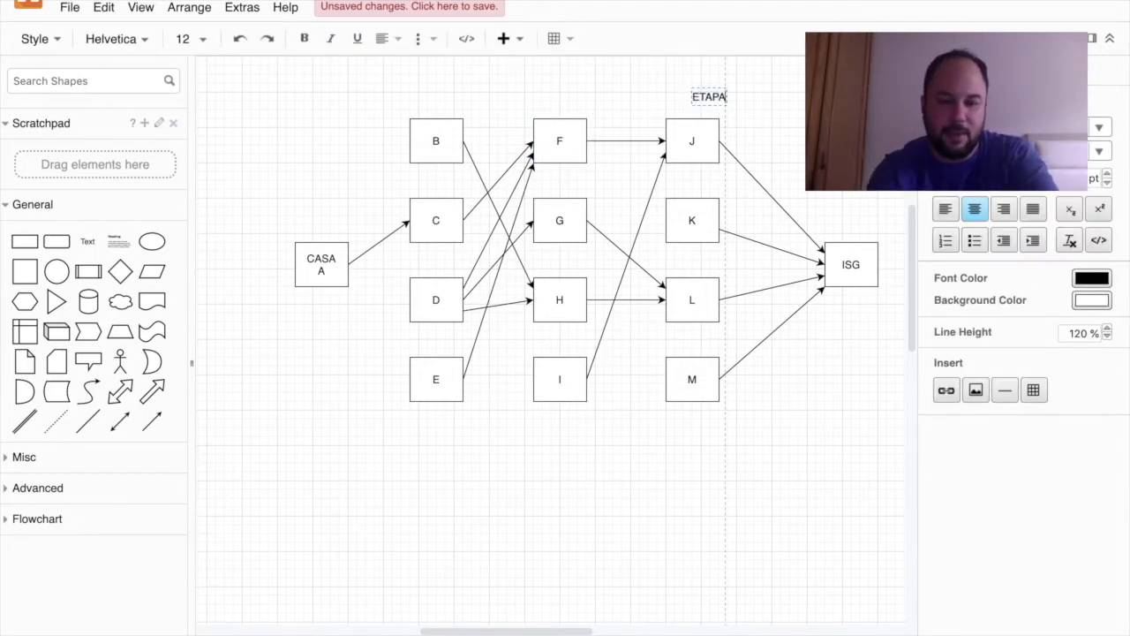
left_click(662, 115)
Place a copy of the ETAPA 4 label above node F and change its text to "ETAPA 3"
left_click_drag(701, 96, 553, 94)
double_click(552, 96)
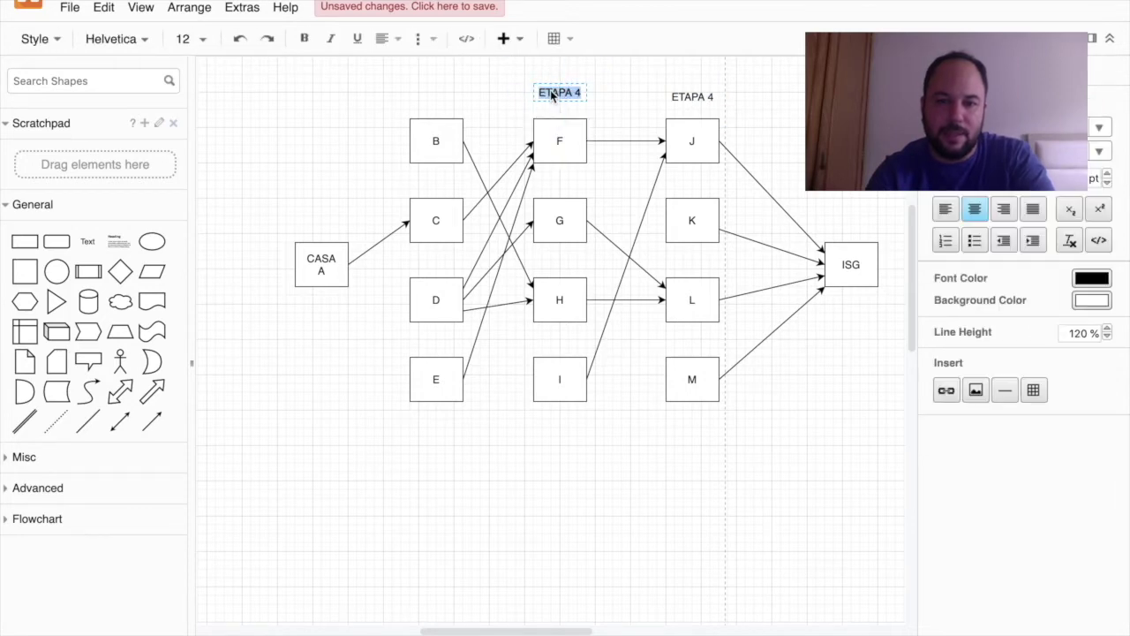
type("ETAPA 3")
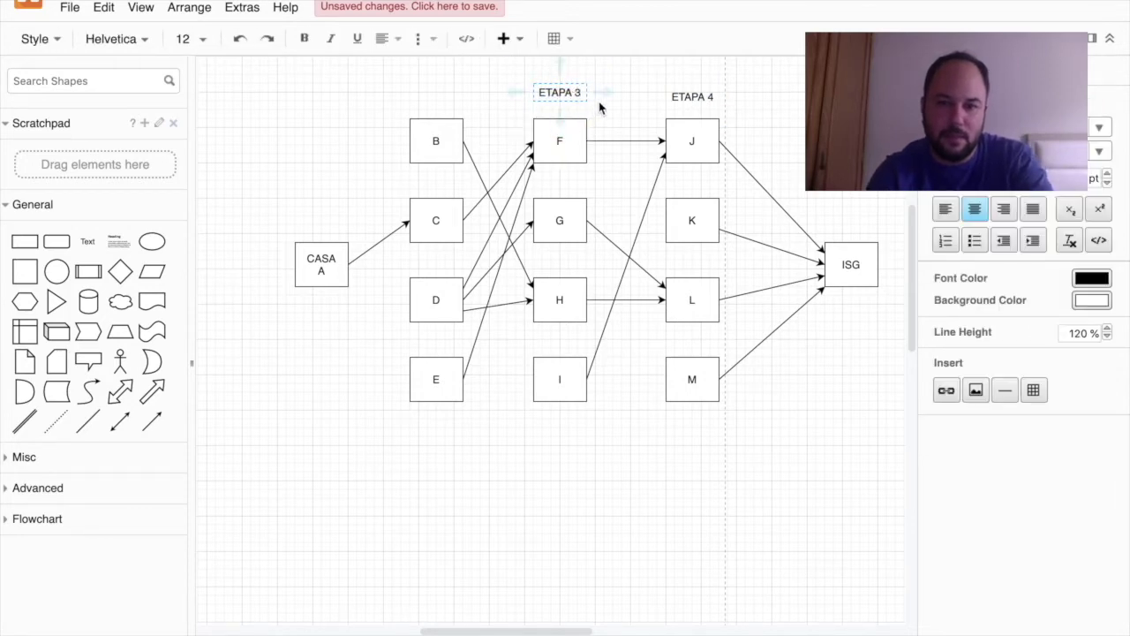
left_click(603, 104)
Place a copy of the ETAPA 3 label above node B and change its text to "ETAPA 2"
left_click(562, 94)
left_click_drag(563, 93, 451, 93)
double_click(450, 93)
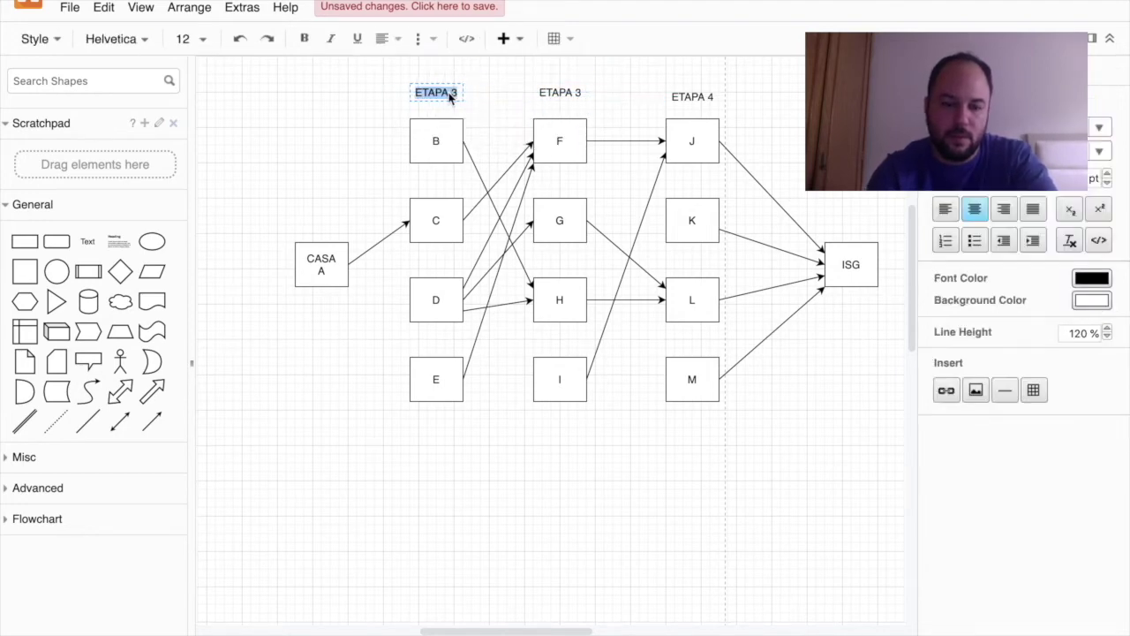
key("End")
key("BackSpace")
type("2")
left_click(383, 144)
Paste another stage label, move it above the CASA A node and change its text to "ETAPA 1"
left_click(313, 196)
key("ctrl+v")
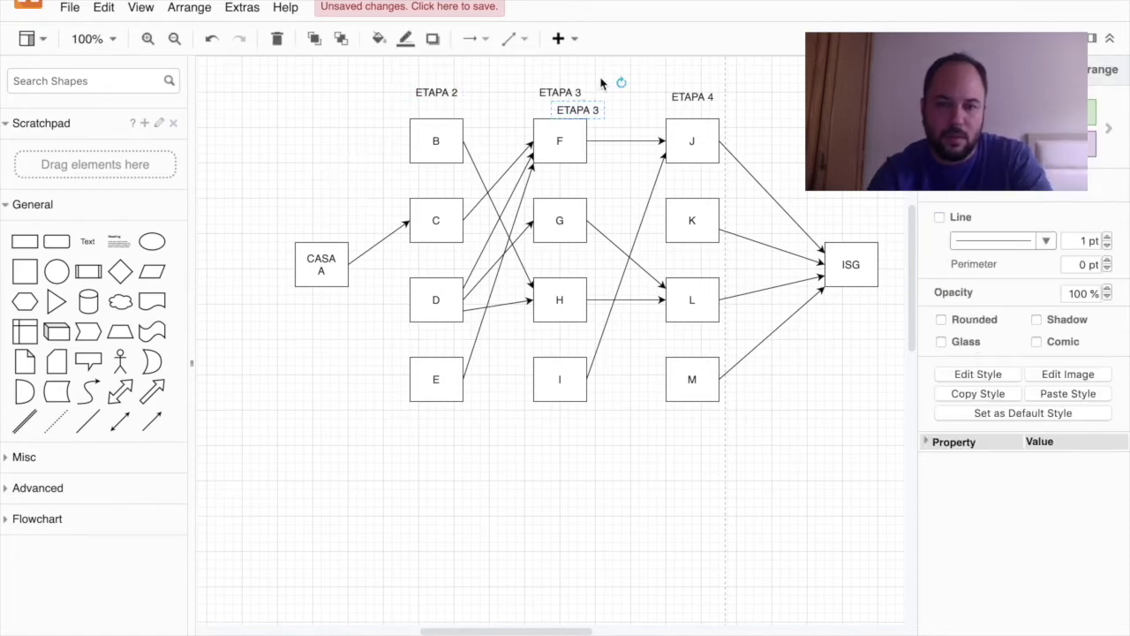
left_click_drag(577, 110, 327, 165)
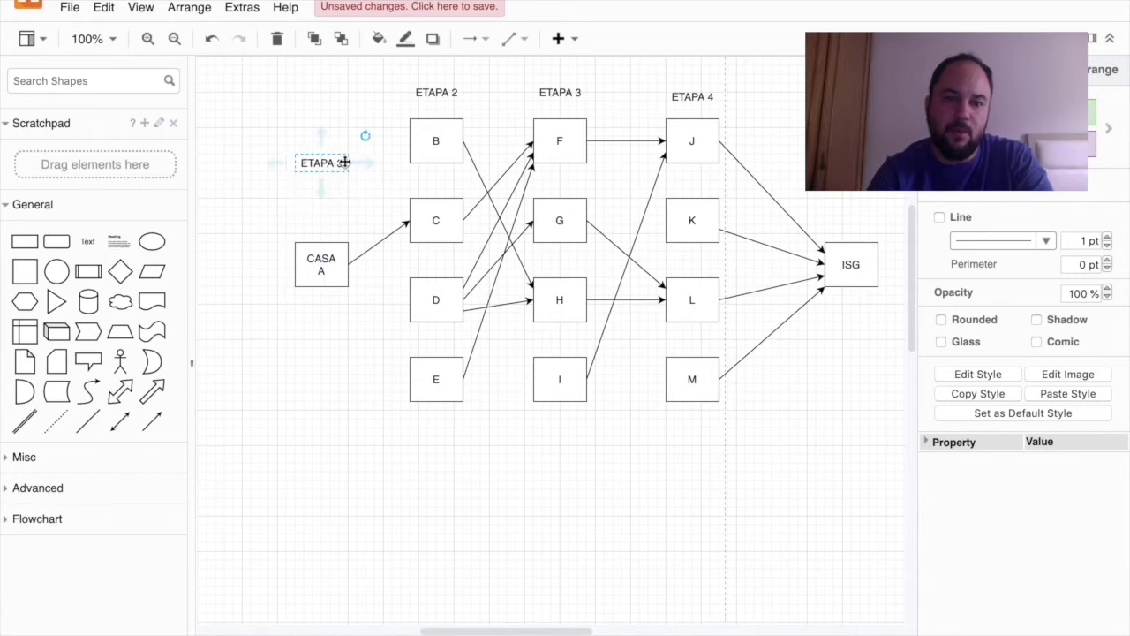
double_click(345, 163)
left_click(344, 162)
key("BackSpace")
type("1")
Move the ETAPA 4 label up slightly to align it with the ETAPA 2 and ETAPA 3 labels
left_click(700, 95)
left_click_drag(699, 95, 699, 90)
left_click(771, 108)
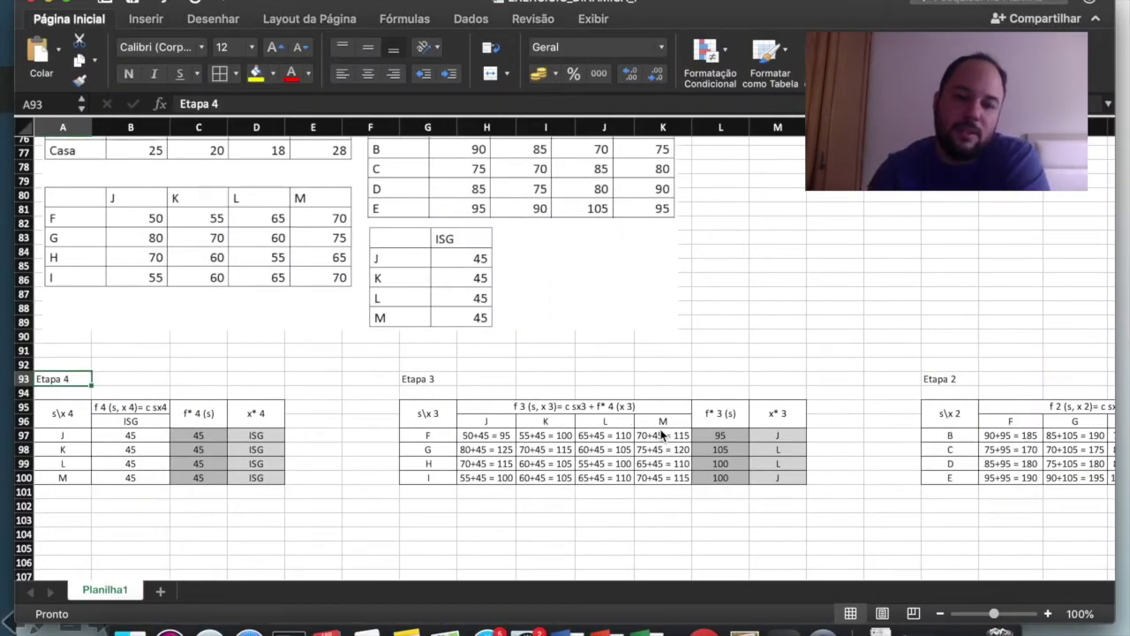
In the Excel Etapa 3 table, review states F to I and the cost sums in rows F and I
left_click_drag(422, 435, 418, 479)
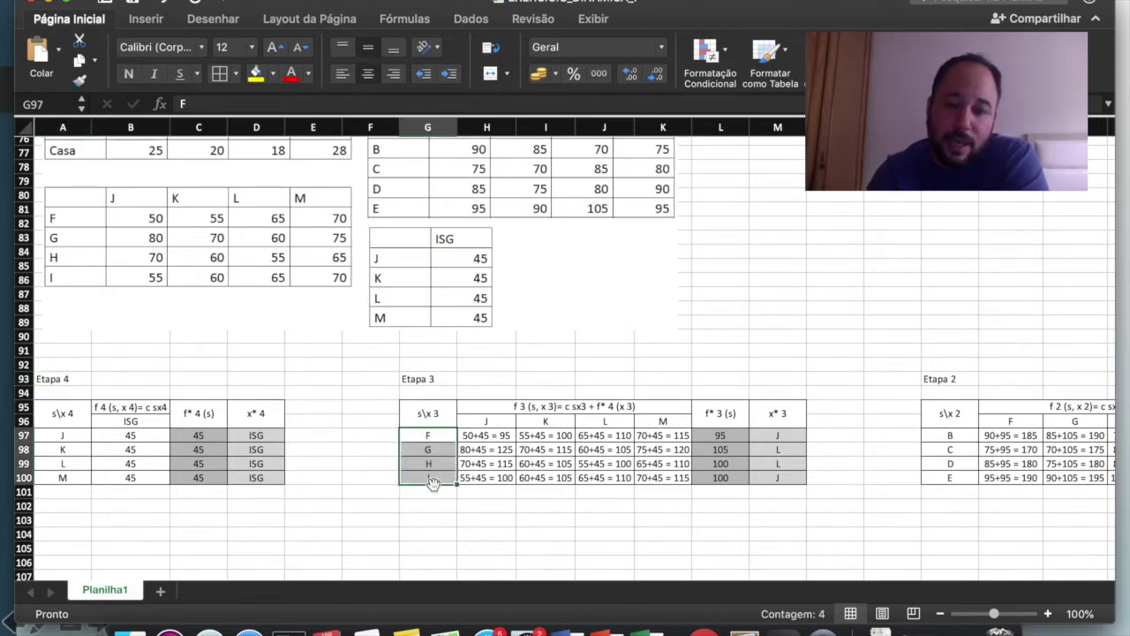
left_click(426, 434)
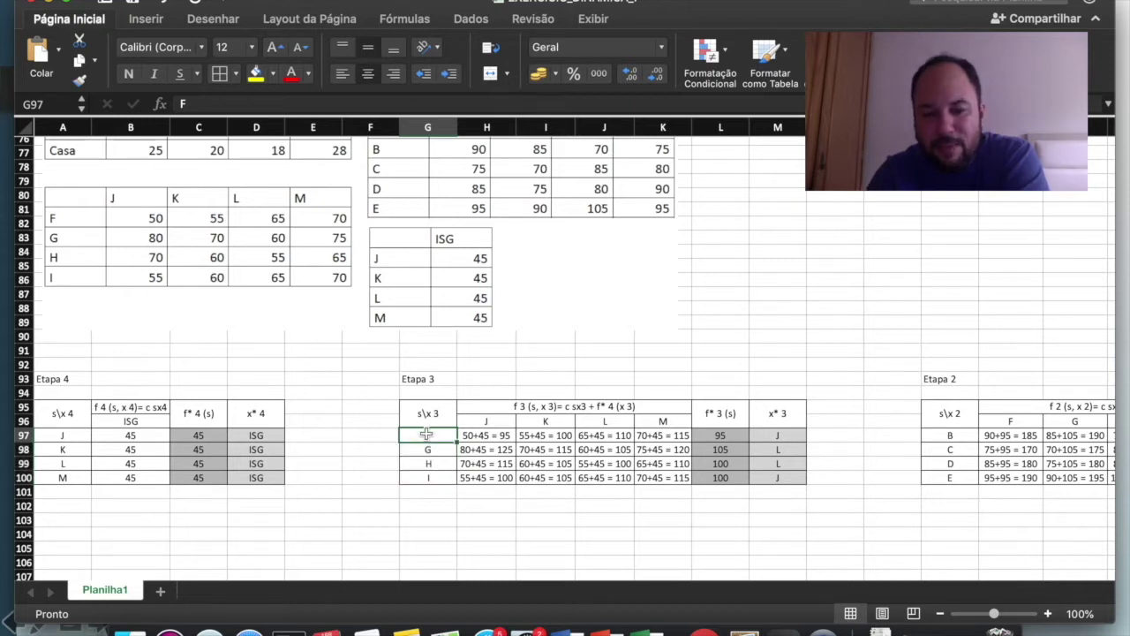
left_click_drag(477, 434, 655, 435)
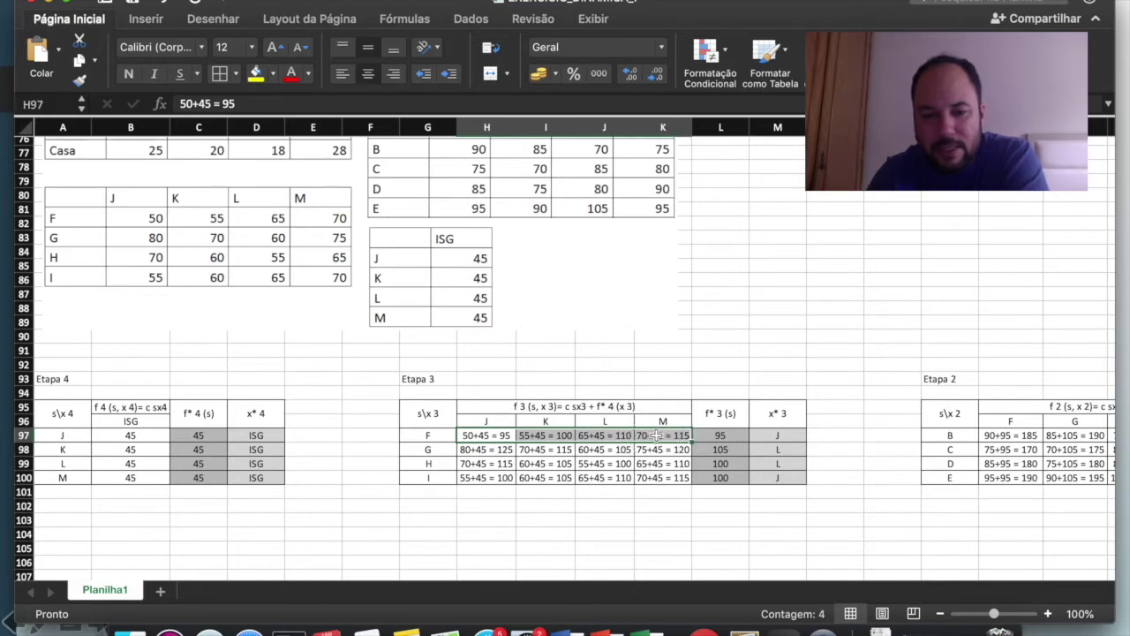
left_click(423, 477)
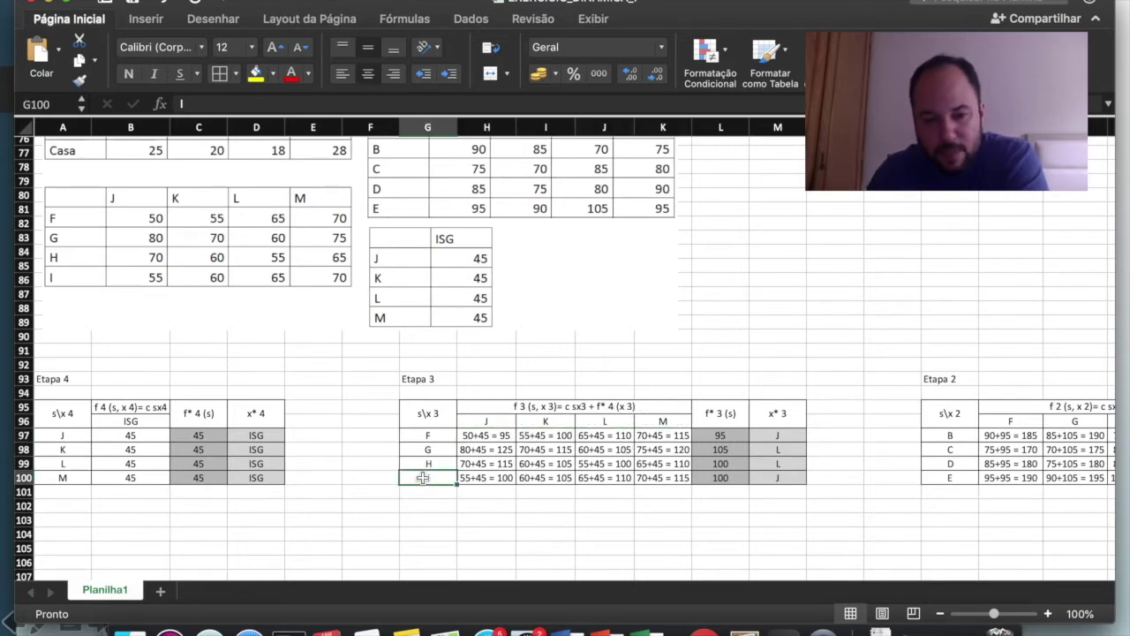
left_click(498, 478)
left_click_drag(625, 477, 663, 477)
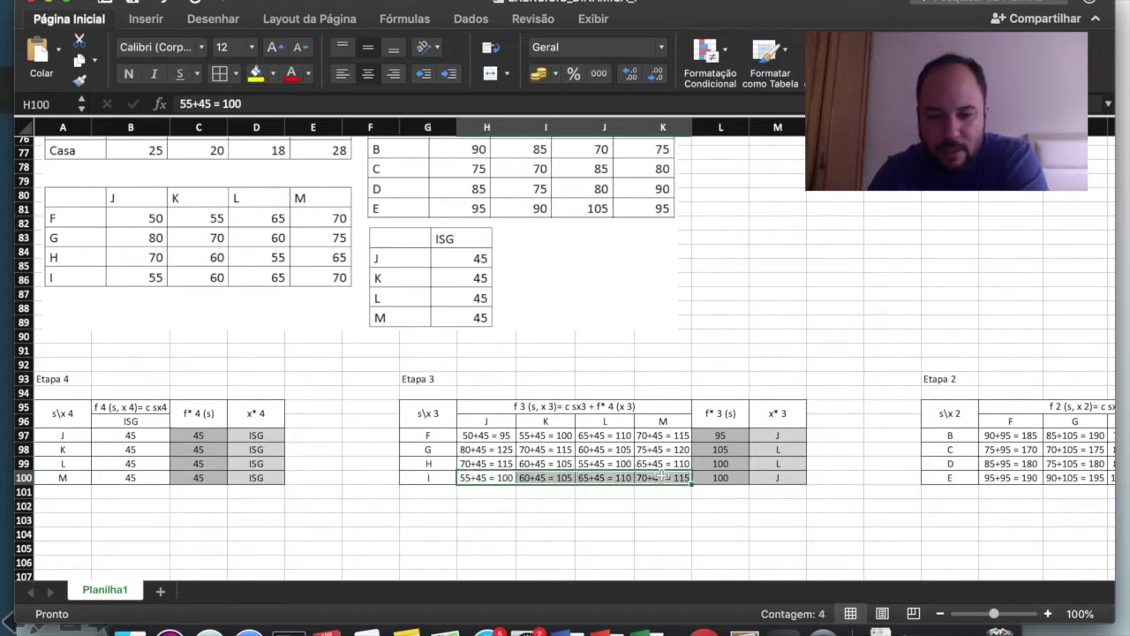
left_click(521, 500)
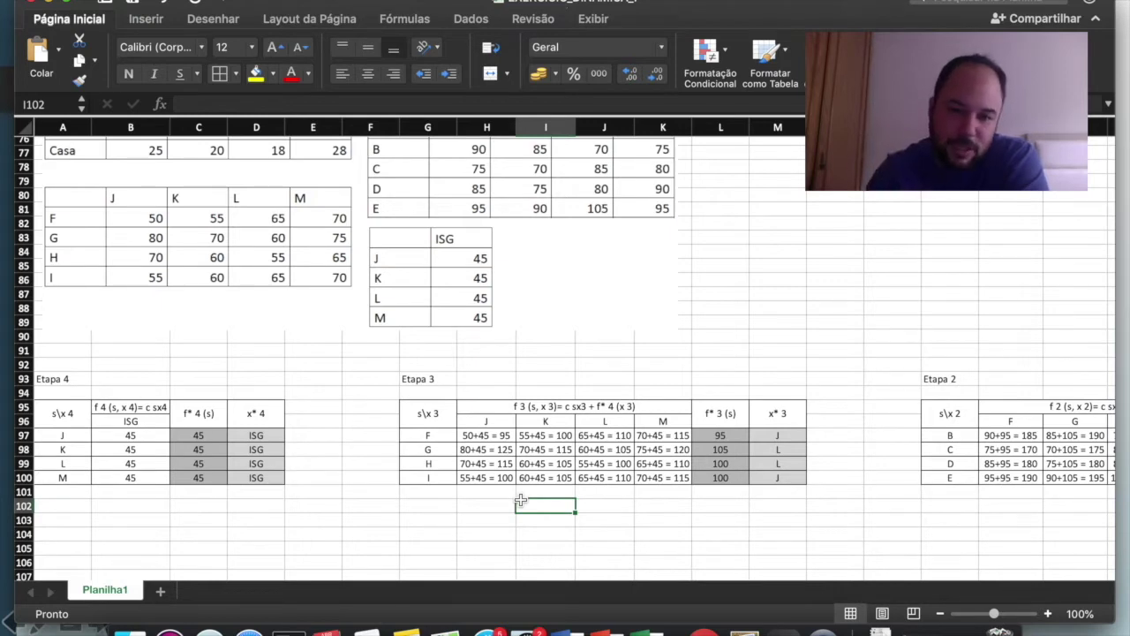
Examine the Etapa 3 recurrence formula f3(s, x3) and how it applies to state F with decision J, using the Etapa 4 results
left_click(529, 404)
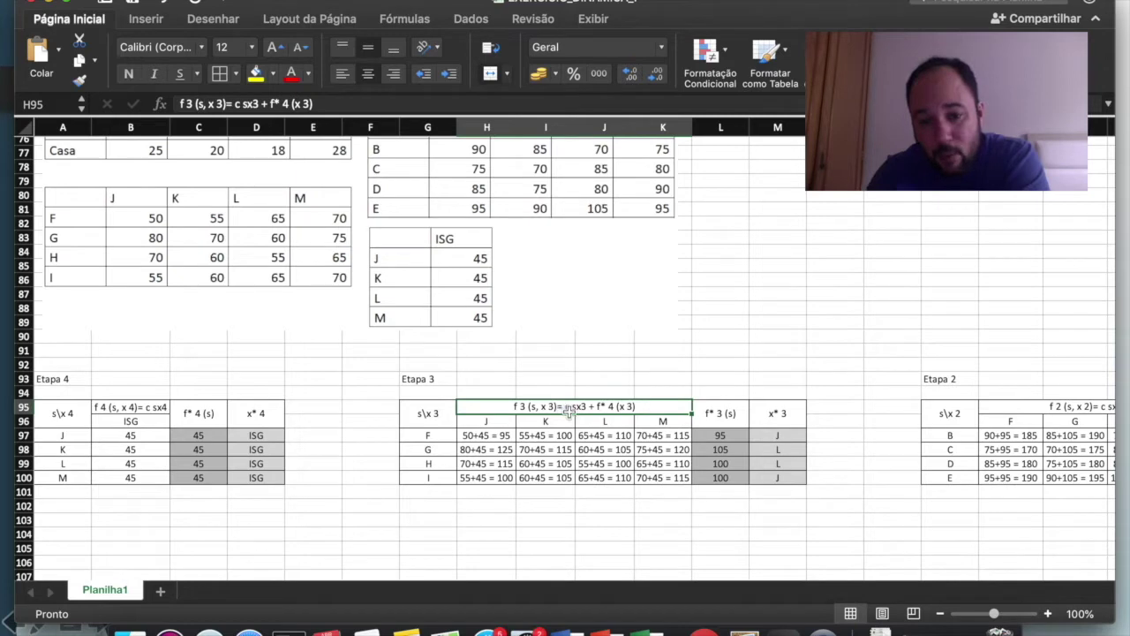
left_click(438, 434)
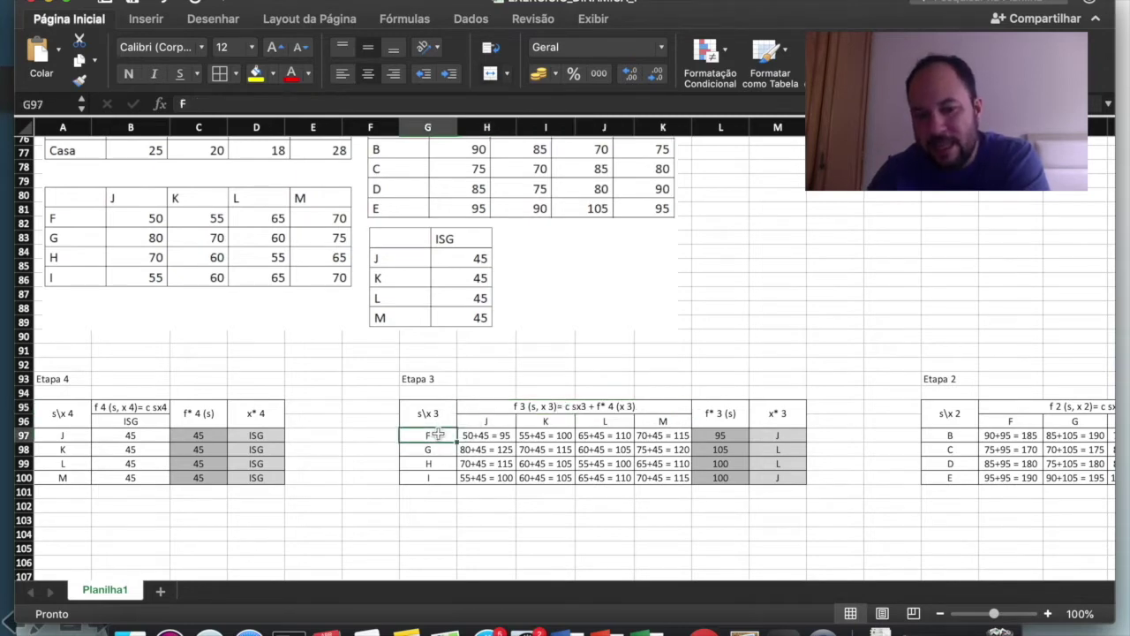
left_click(484, 420)
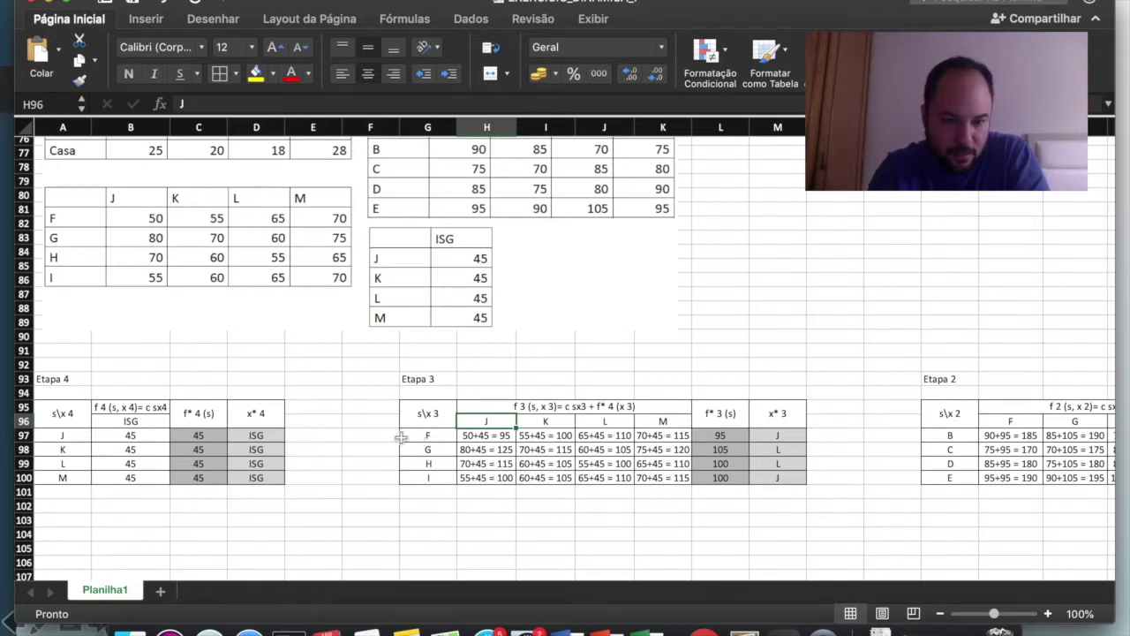
scroll(101, 449, "up", 1)
scroll(101, 449, "down", 3)
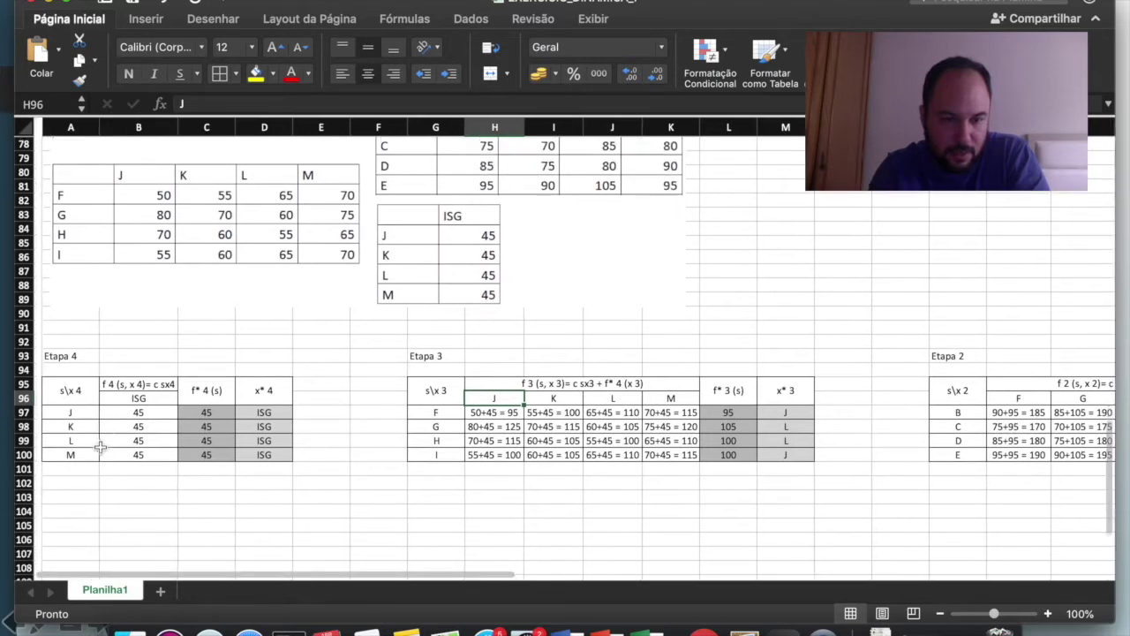
scroll(101, 447, "right", 1)
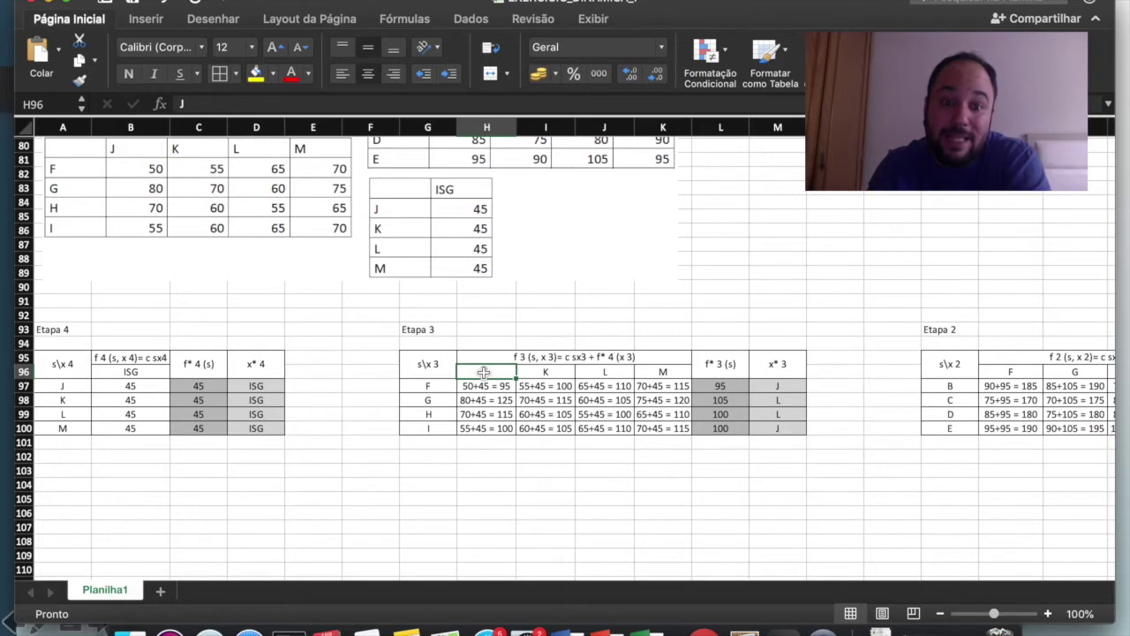
left_click(423, 386)
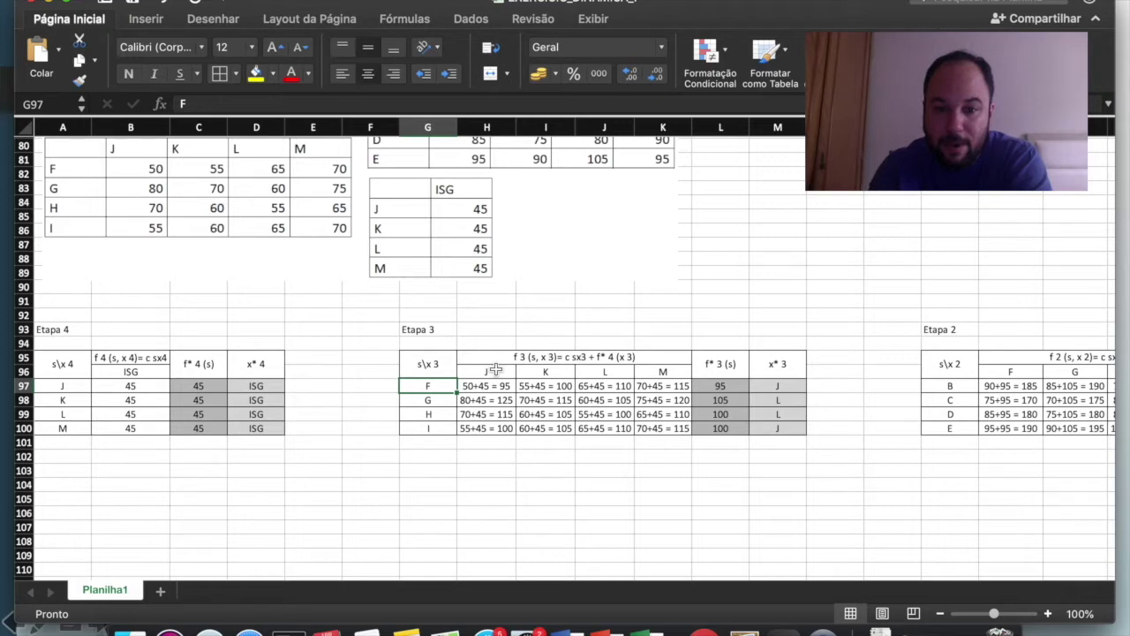
Switch to the draw.io diagram and trace the route from node F in ETAPA 3 to node J in ETAPA 4
key("ctrl+Right")
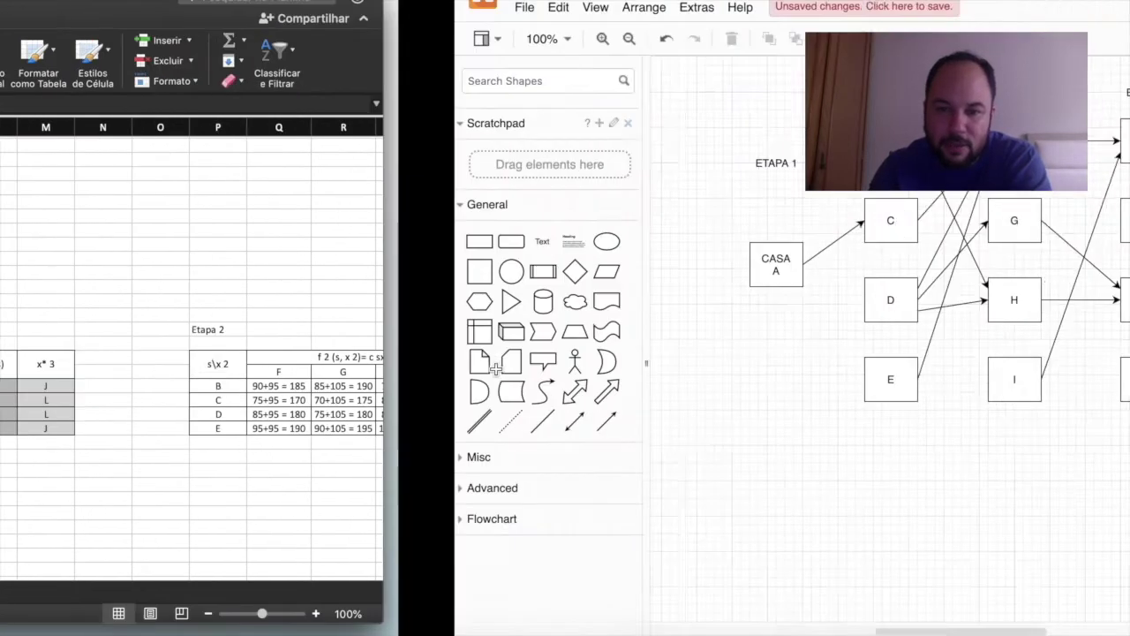
left_click(572, 147)
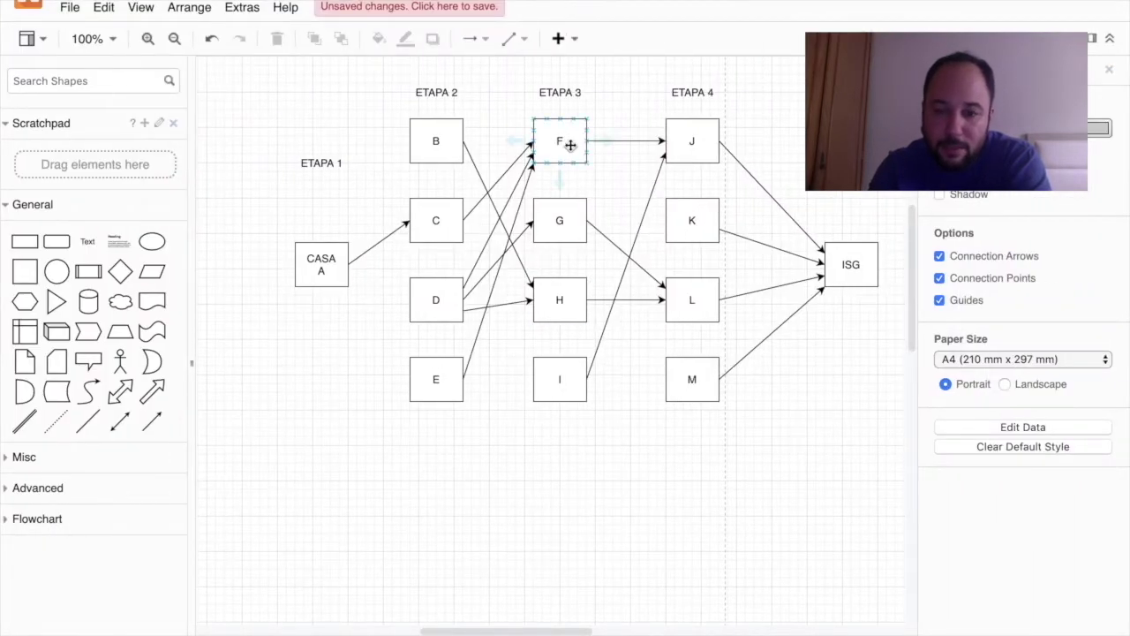
left_click(683, 134)
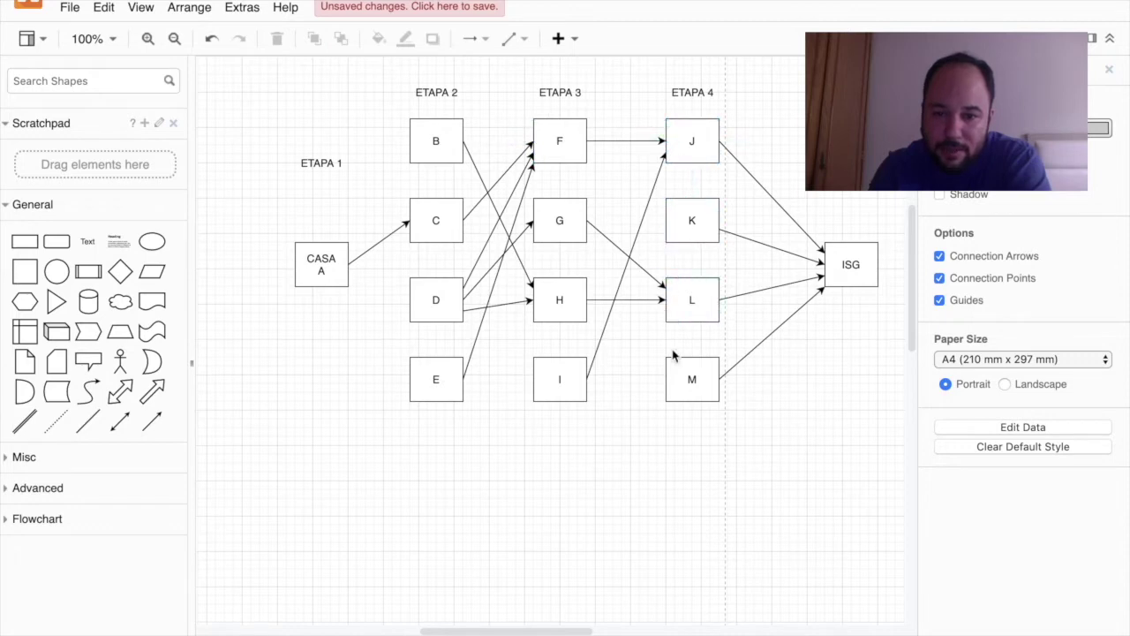
Switch to the Excel sheet and examine the Etapa 3 cost sum for state F with decision J
left_click(650, 329)
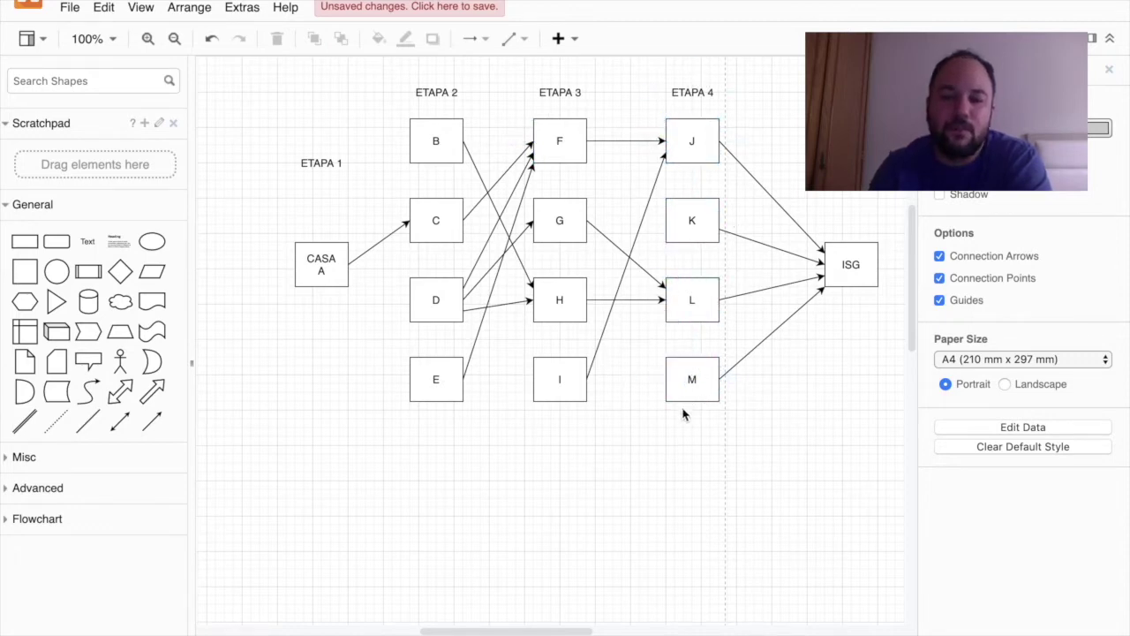
key("super+Tab")
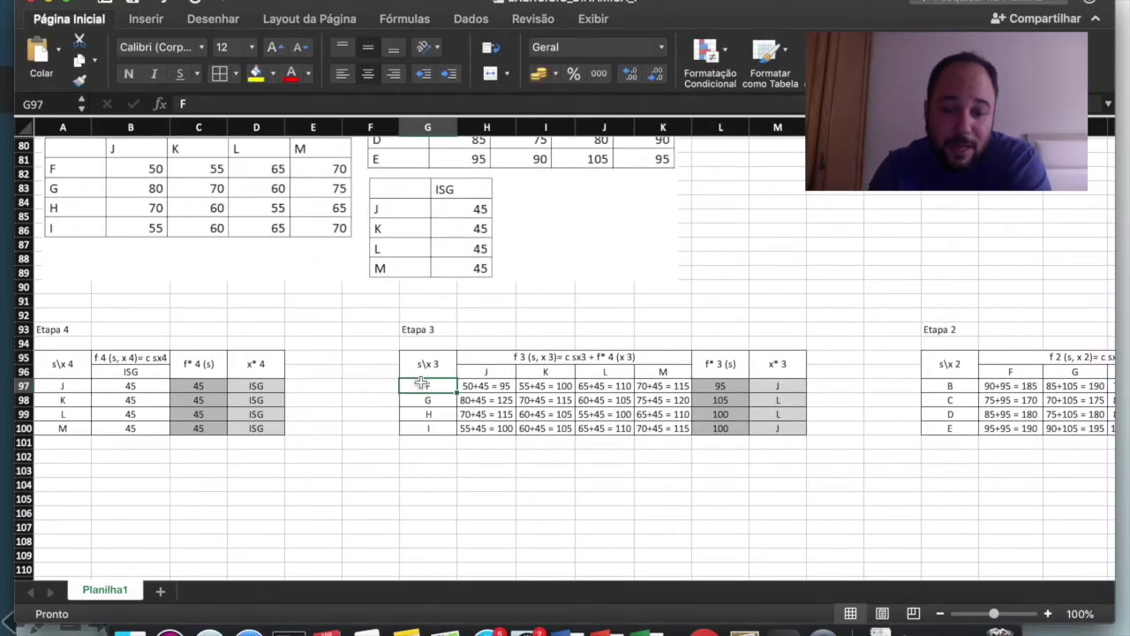
left_click(486, 370)
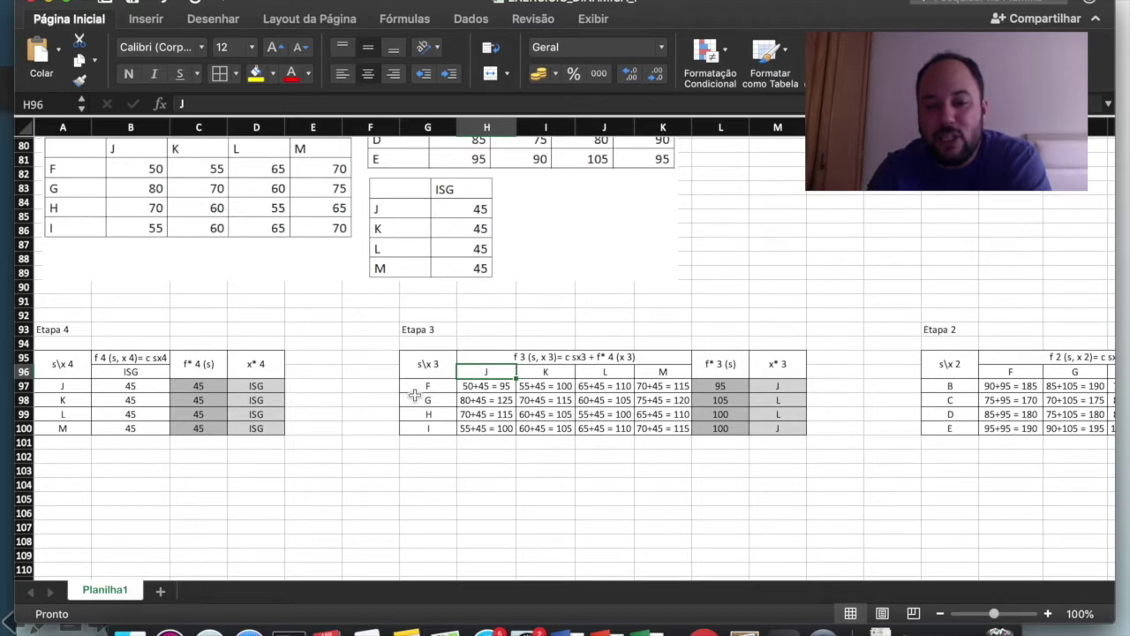
left_click_drag(421, 391, 490, 377)
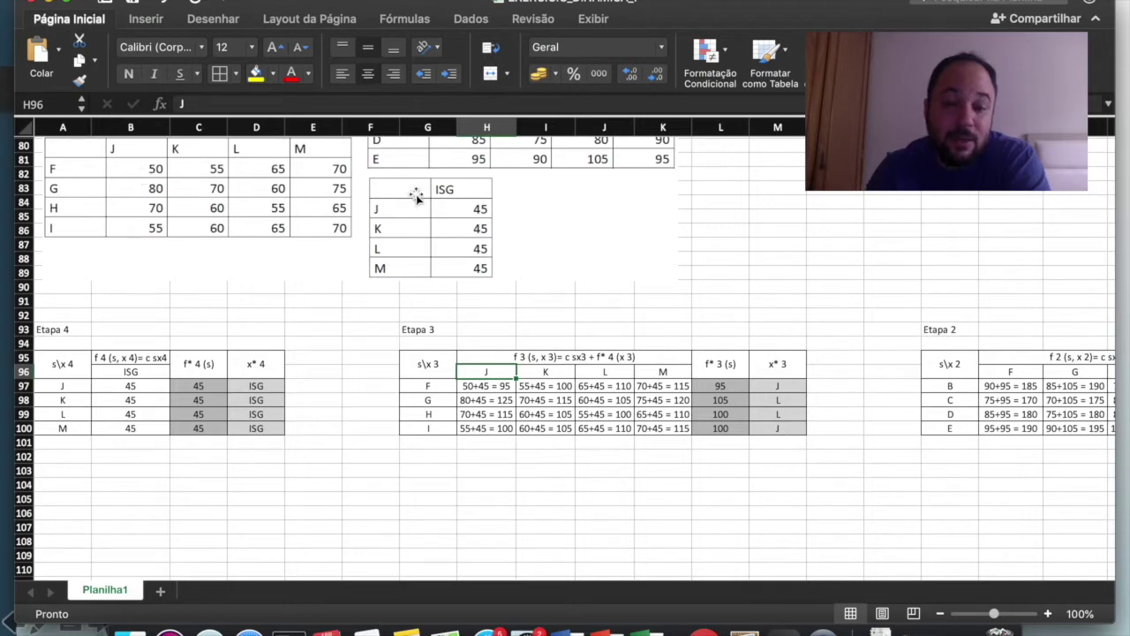
left_click(483, 386)
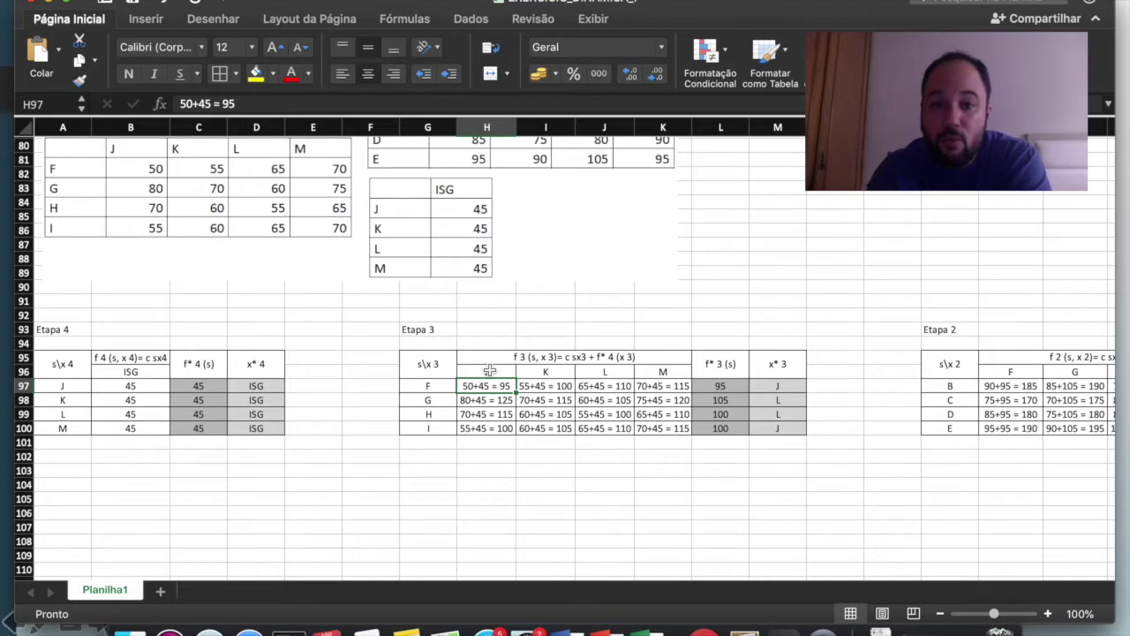
Switch to the draw.io diagram and trace the route from node F through node J to ISG
key("ctrl+Right")
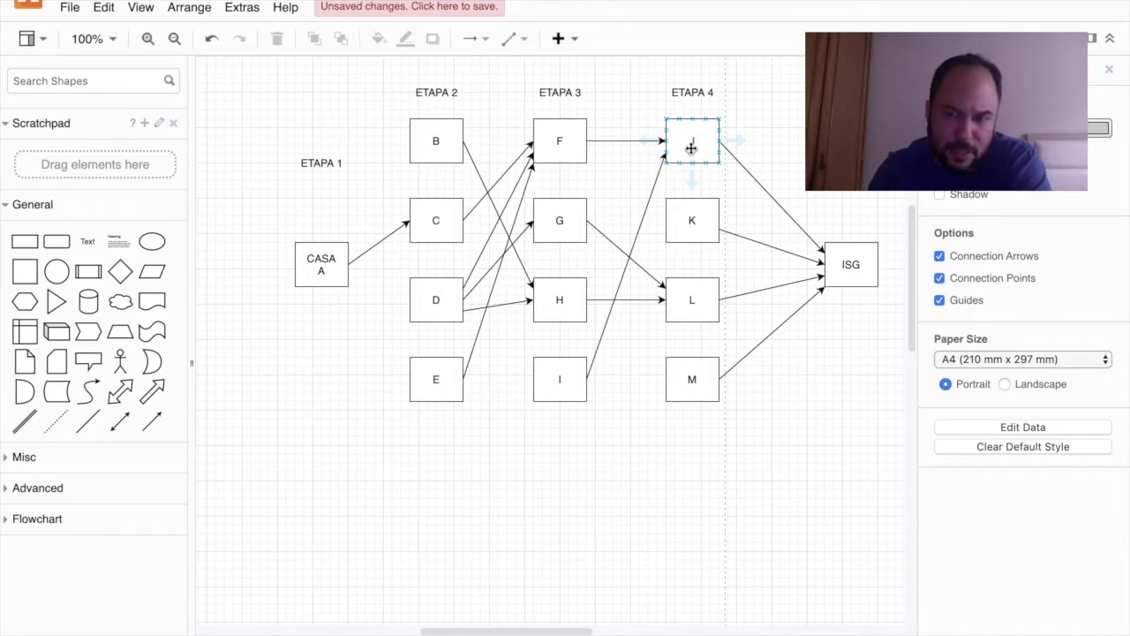
left_click(702, 115)
left_click(698, 136)
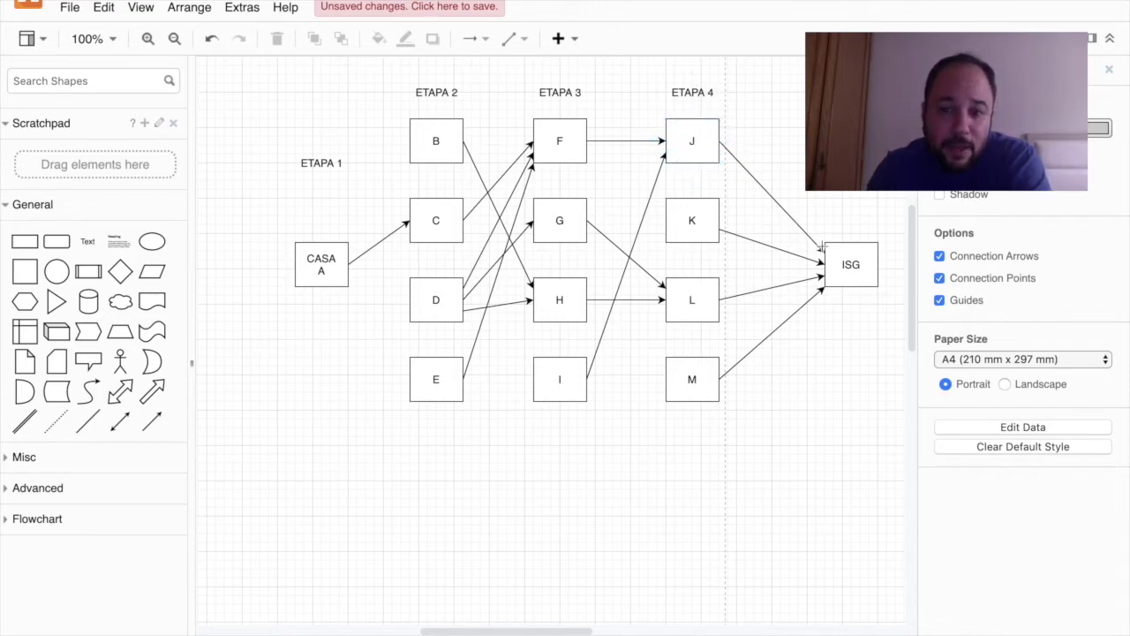
left_click(676, 133)
left_click(567, 131)
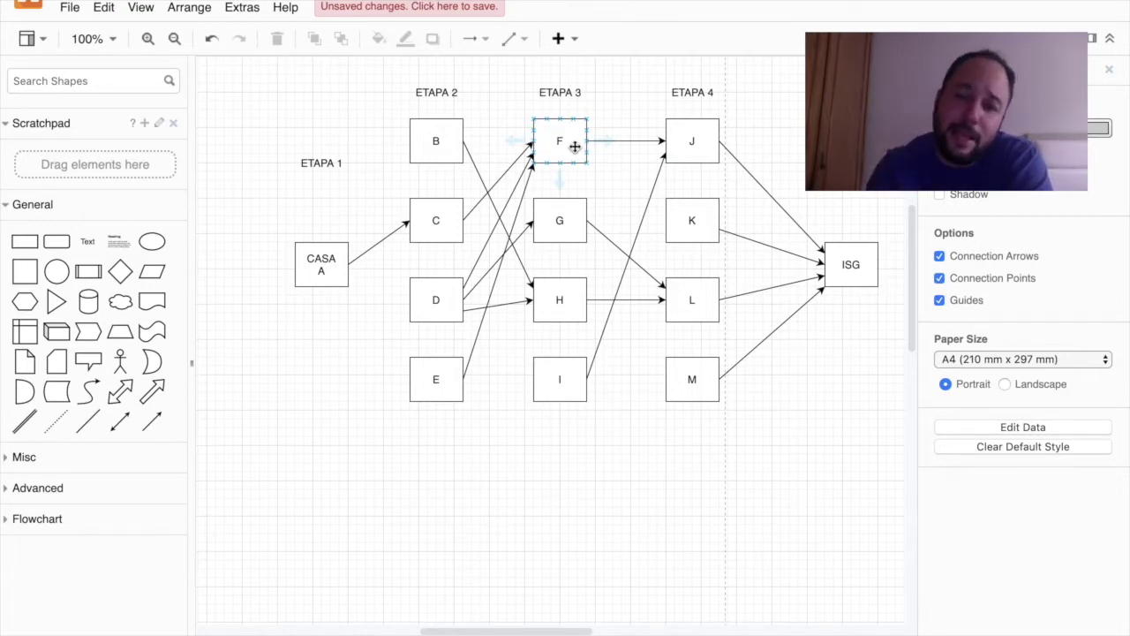
left_click(697, 142)
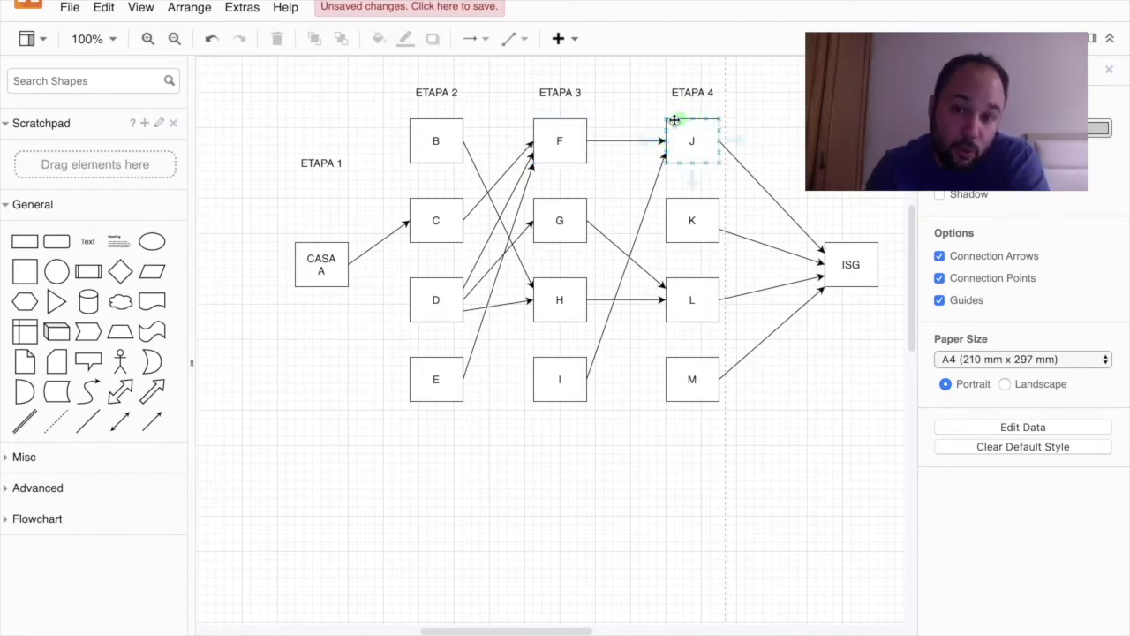
left_click(652, 168)
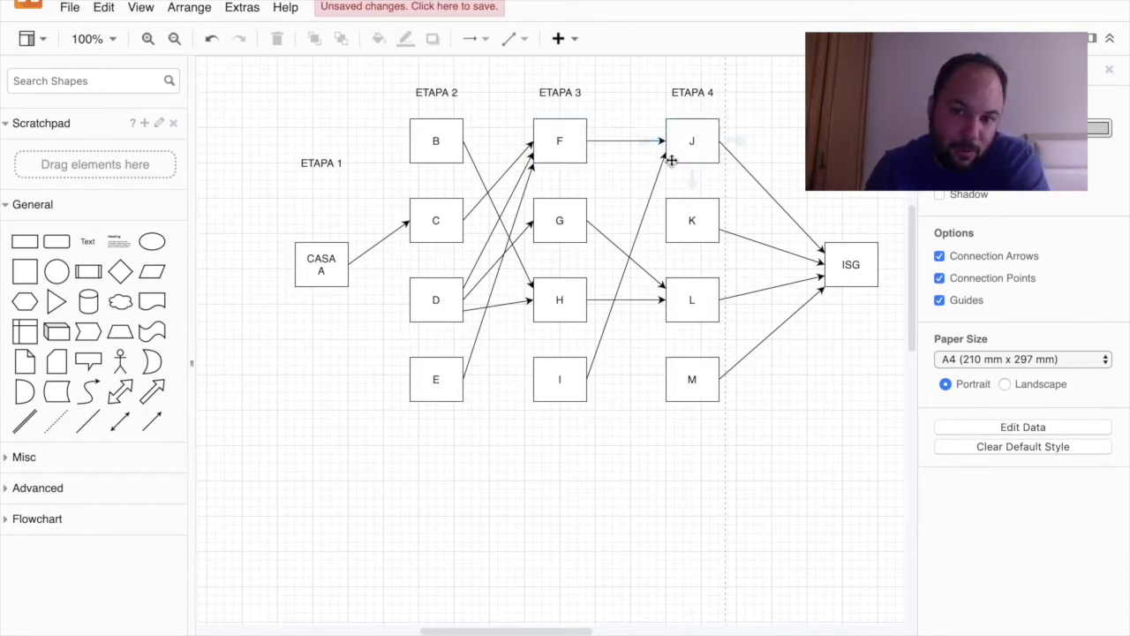
left_click(694, 133)
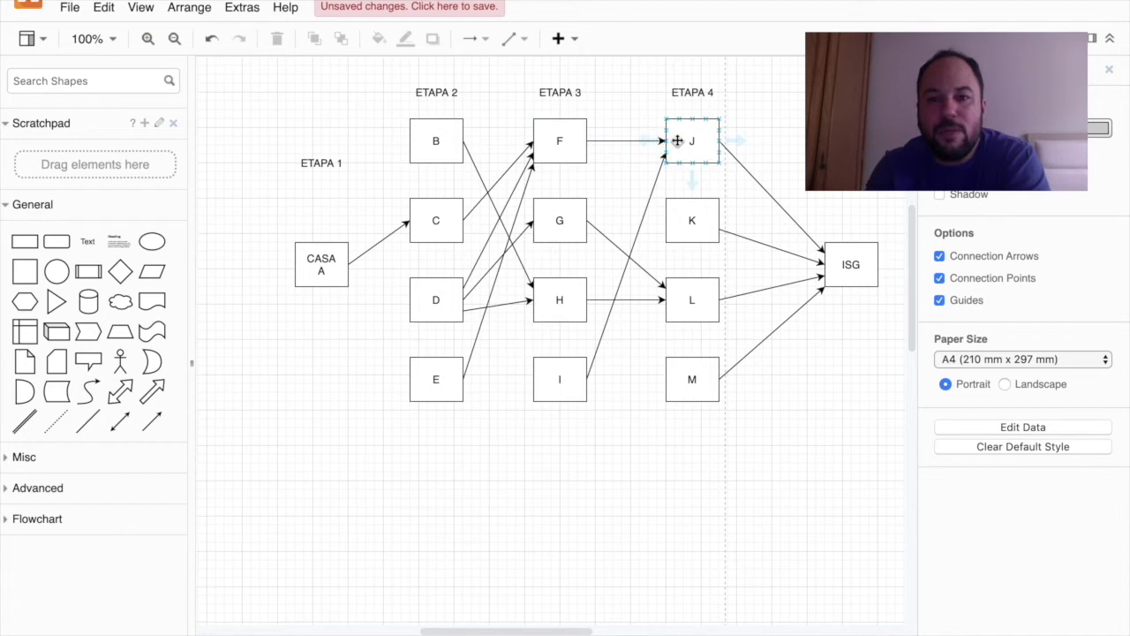
left_click(618, 133)
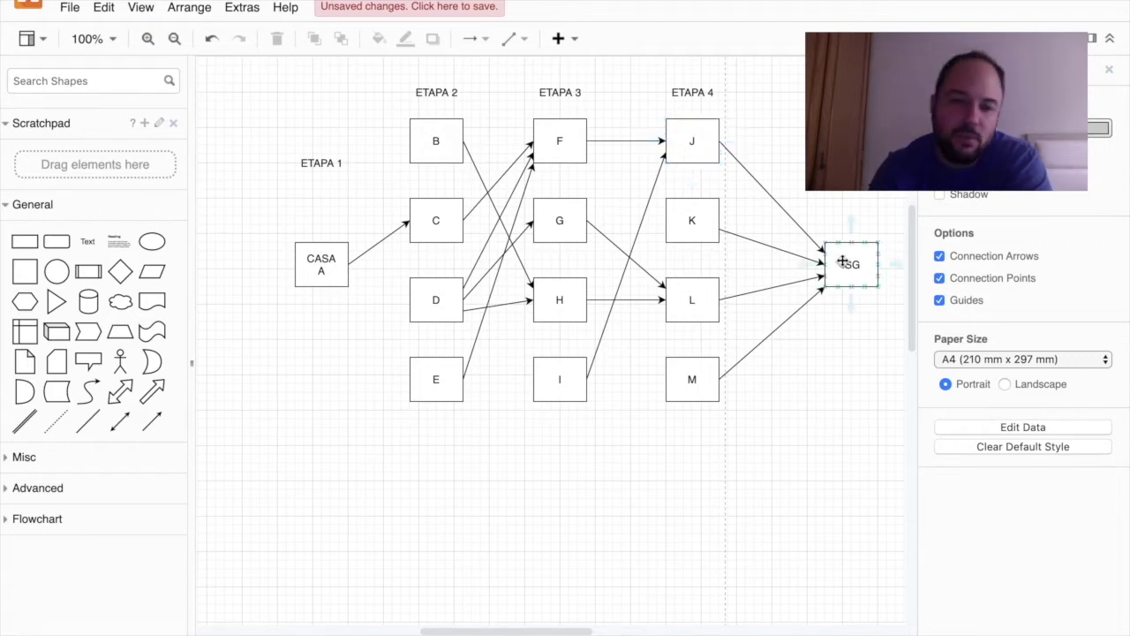
Switch back to Excel and relate the Etapa 4 cost and decision for state J to the Etapa 3 recurrence formula
key("ctrl+Left")
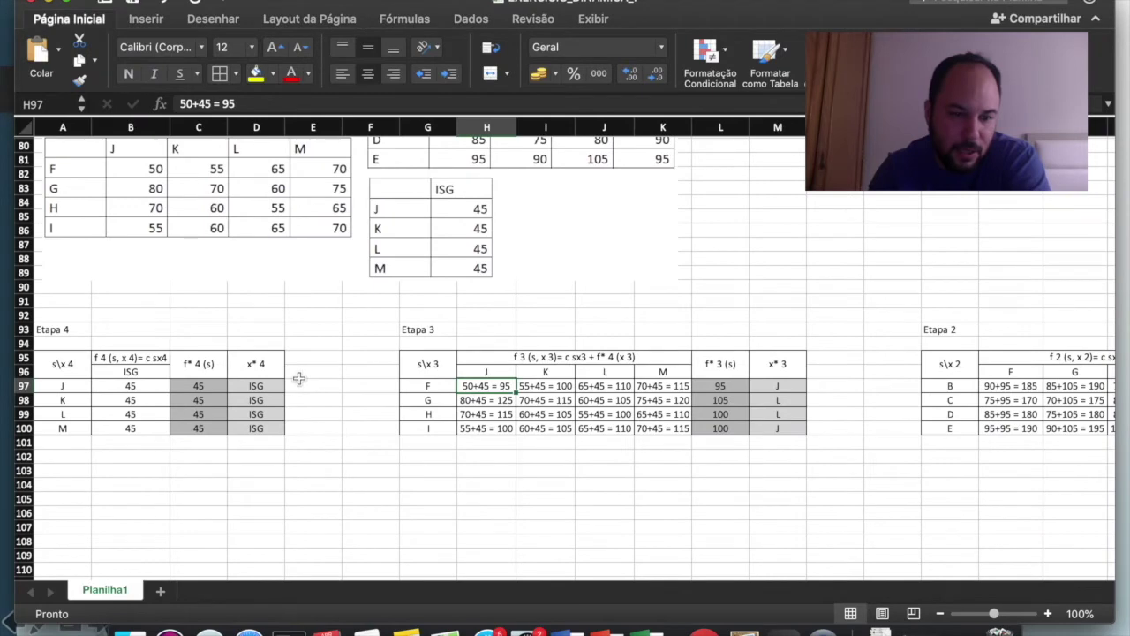
left_click(53, 391)
left_click_drag(53, 390, 163, 387)
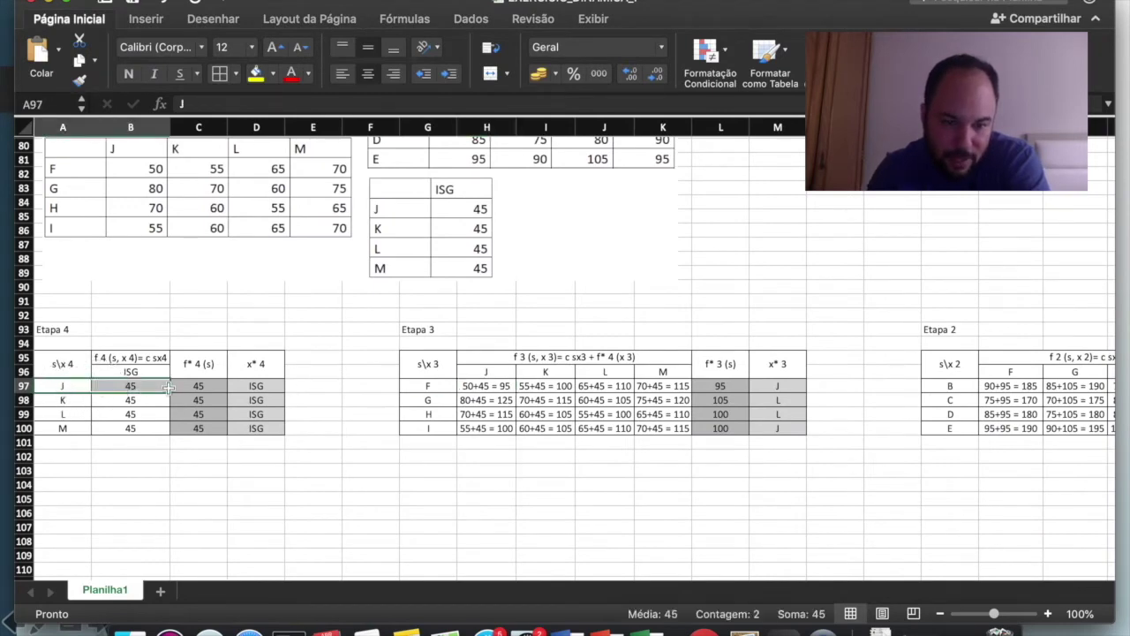
left_click(256, 386)
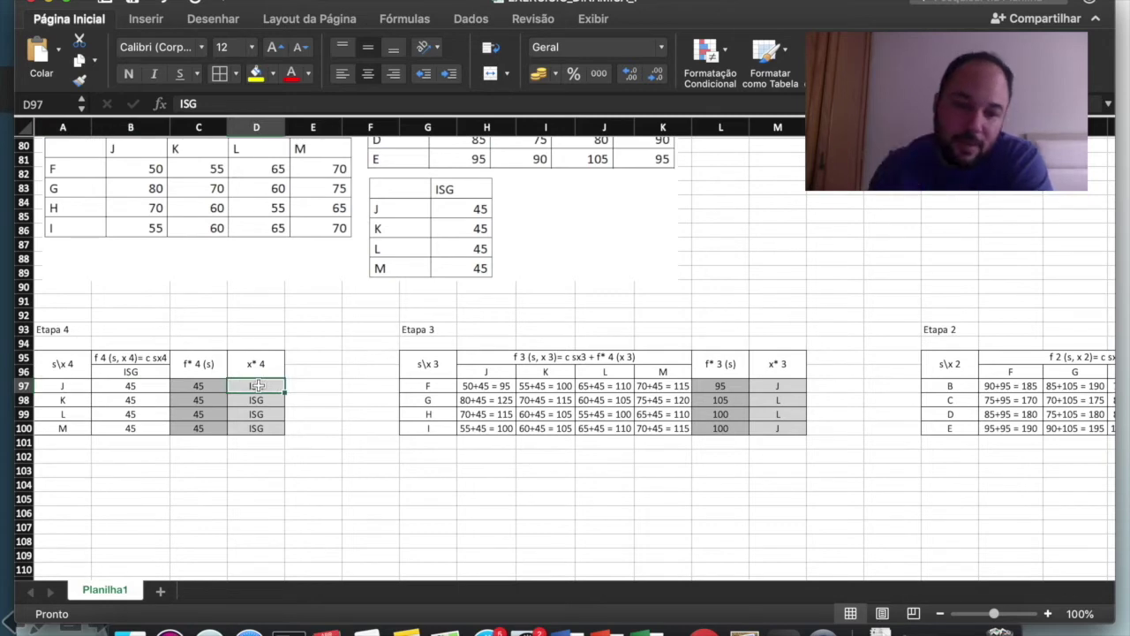
left_click(198, 387)
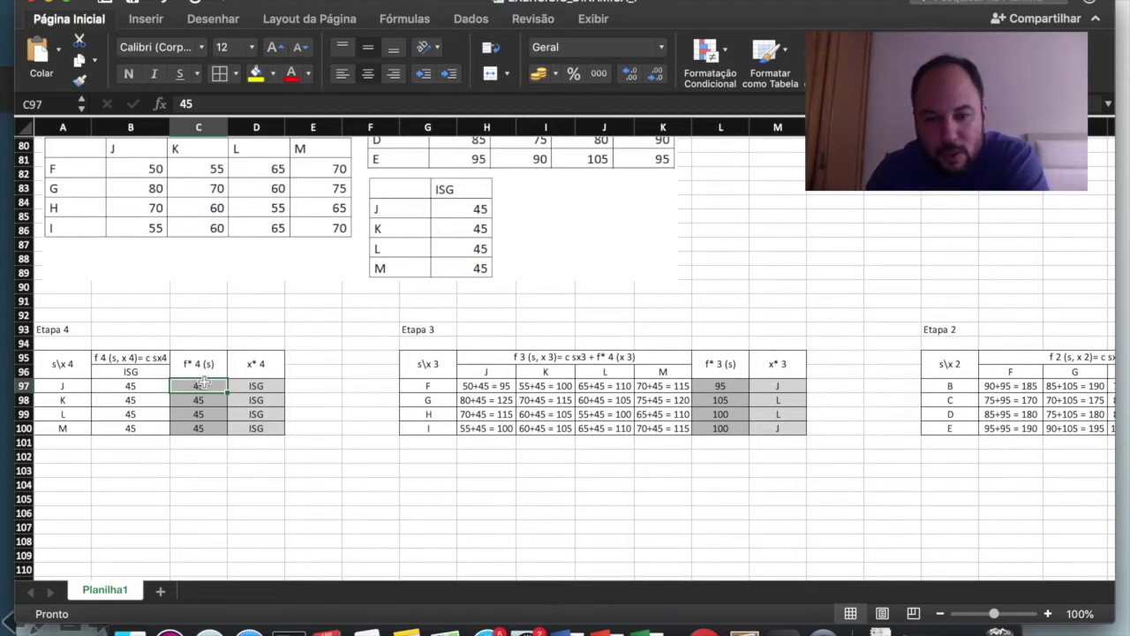
left_click(575, 356)
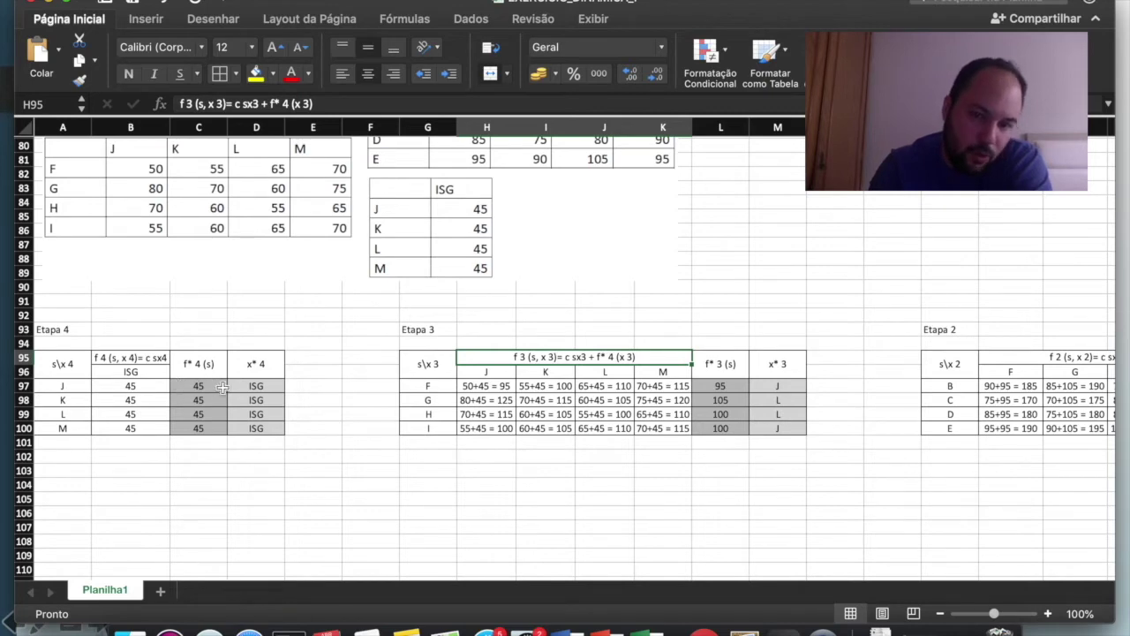
Review the Etapa 3 cost sums for state F with decisions K, L and M
left_click(426, 389)
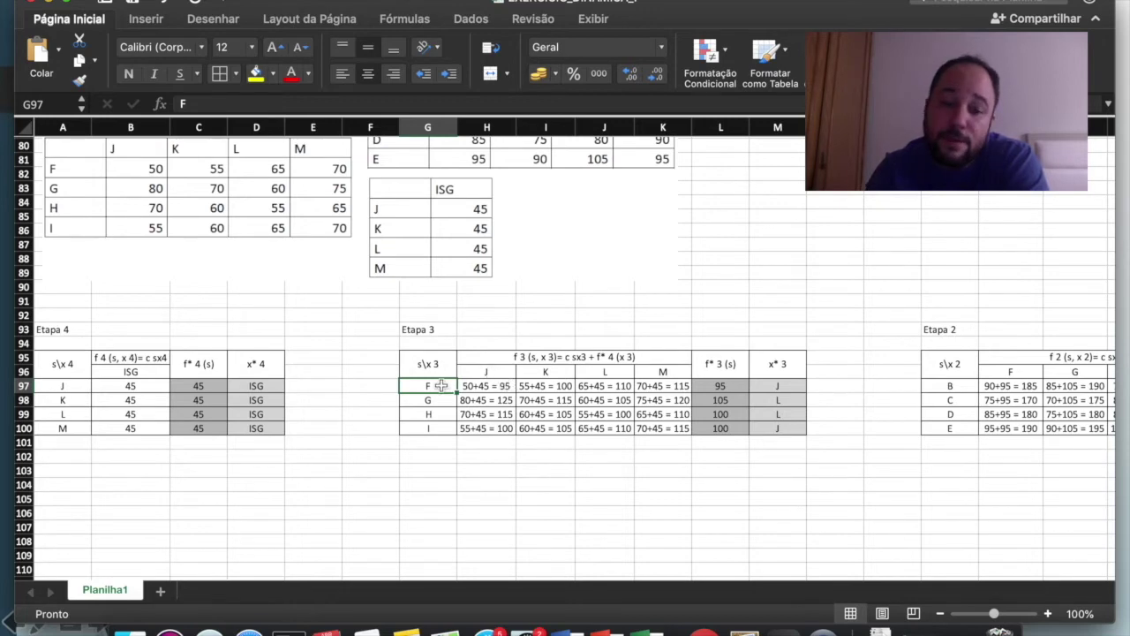
left_click(548, 386)
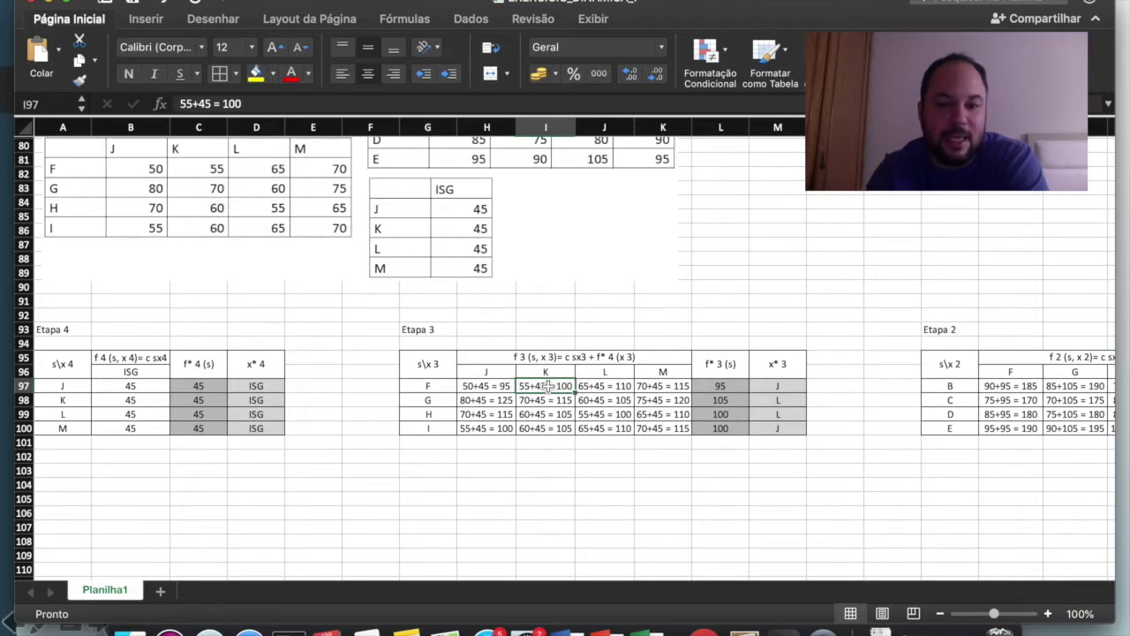
left_click(615, 386)
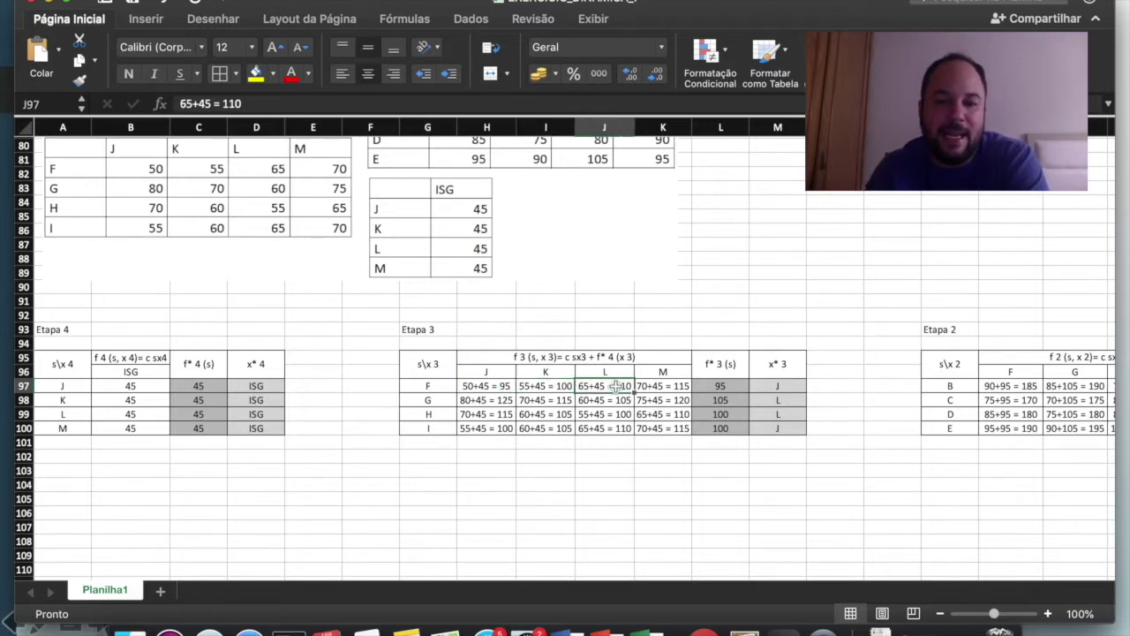
left_click(671, 386)
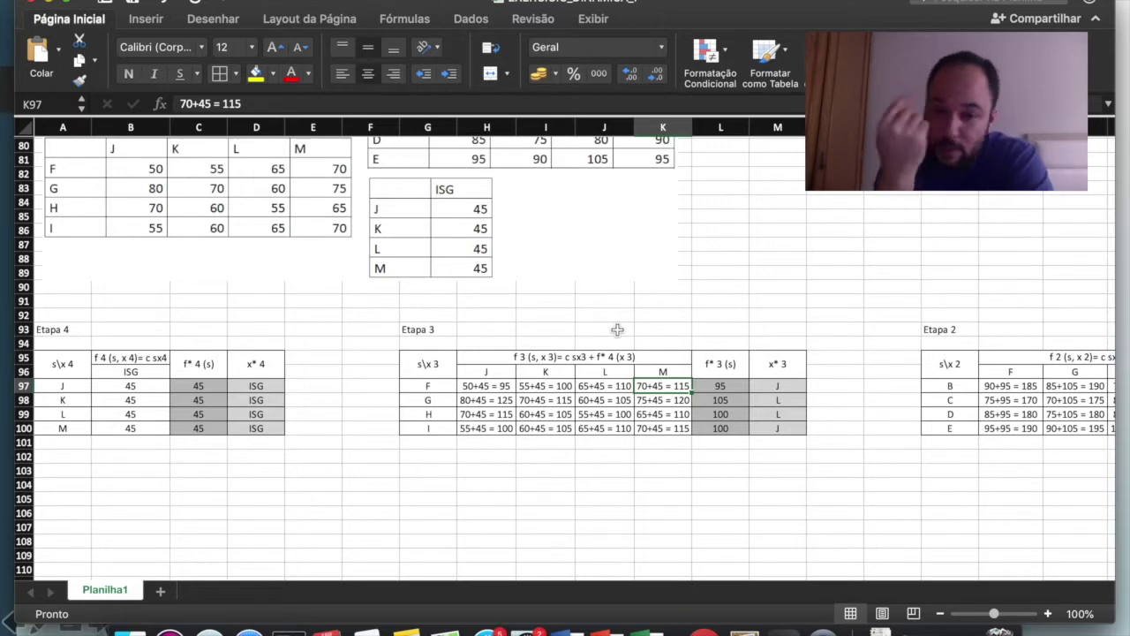
Compare the J to M cost sums of state F and check its optimal value f*3(s) and decision x*3
left_click(422, 385)
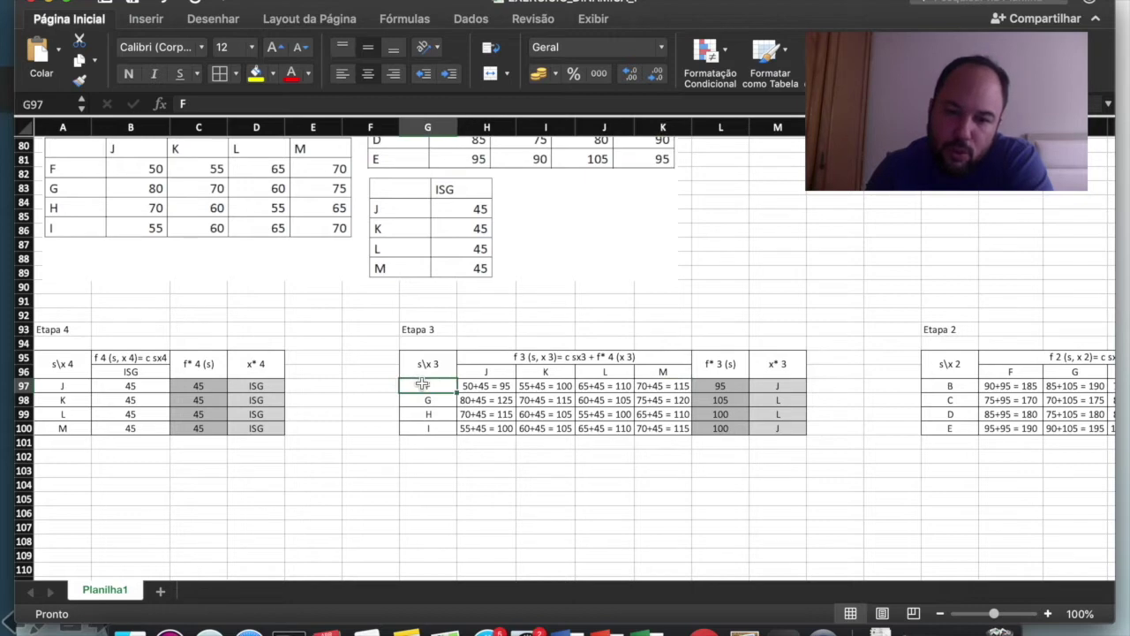
left_click(482, 386)
left_click_drag(504, 386, 662, 386)
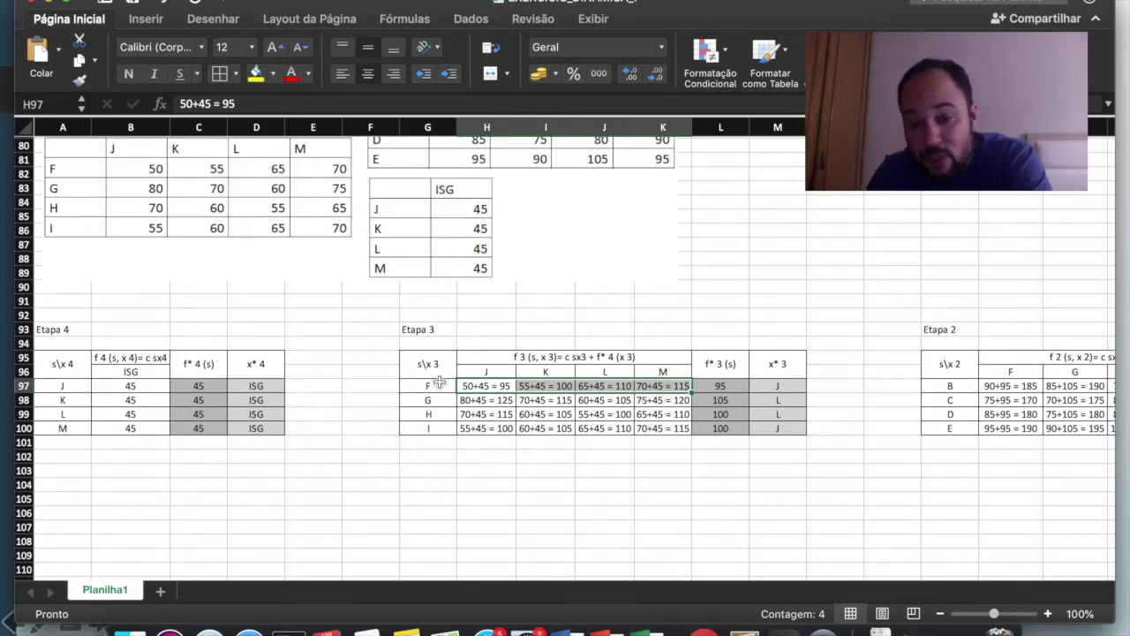
left_click(721, 388)
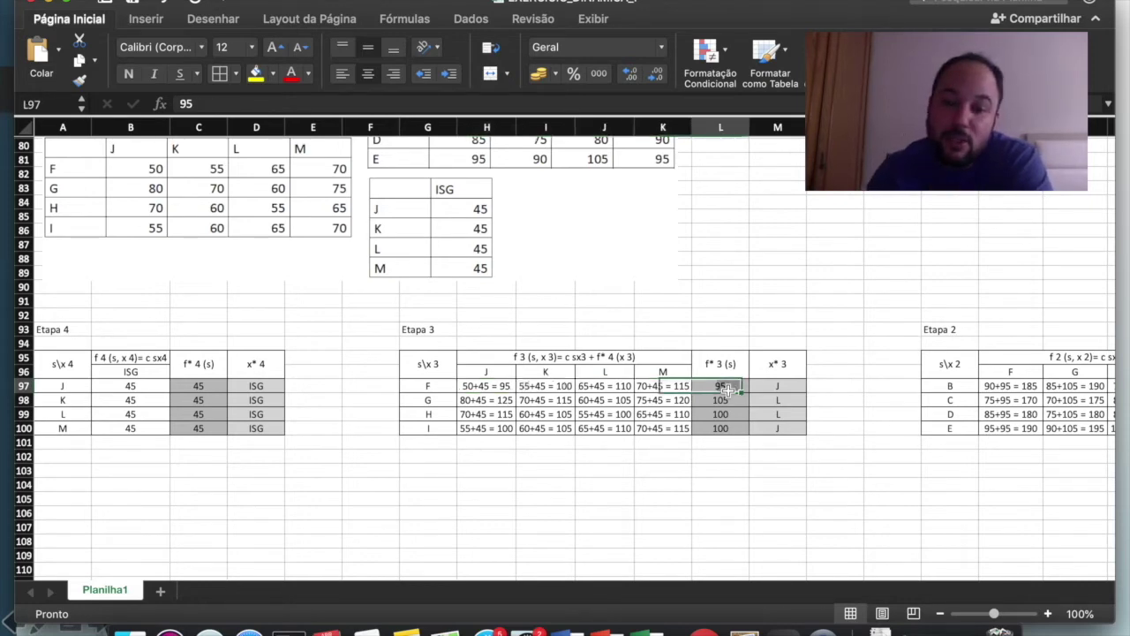
left_click(775, 385)
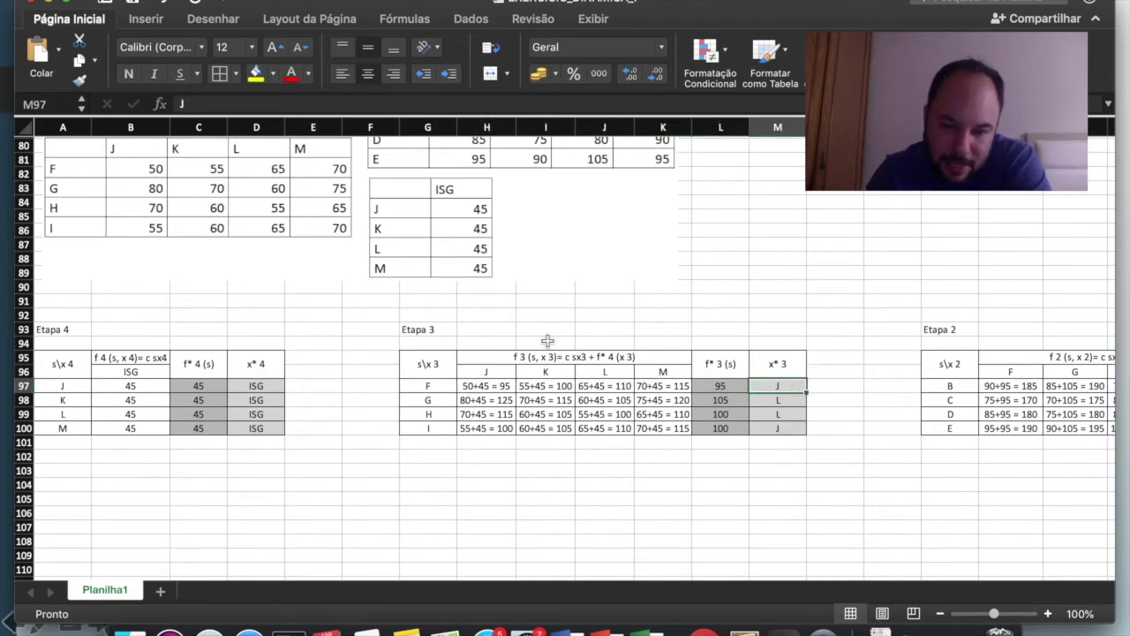
Go to state G in the Etapa 3 table, consult the draw.io network diagram, and return to Excel
left_click(428, 399)
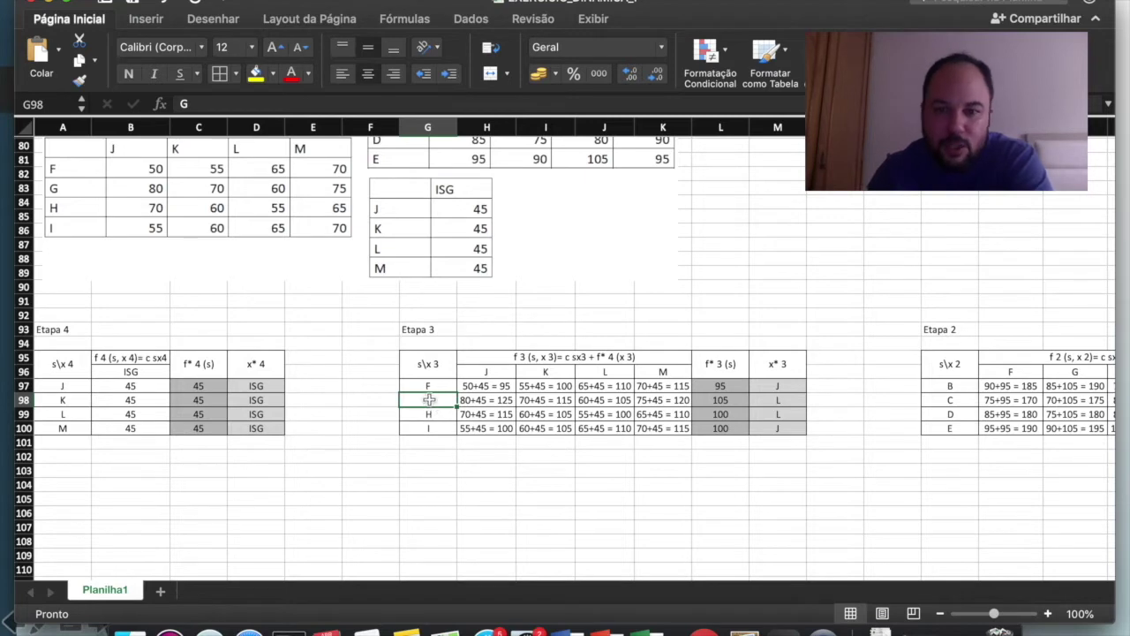
key("super+Tab")
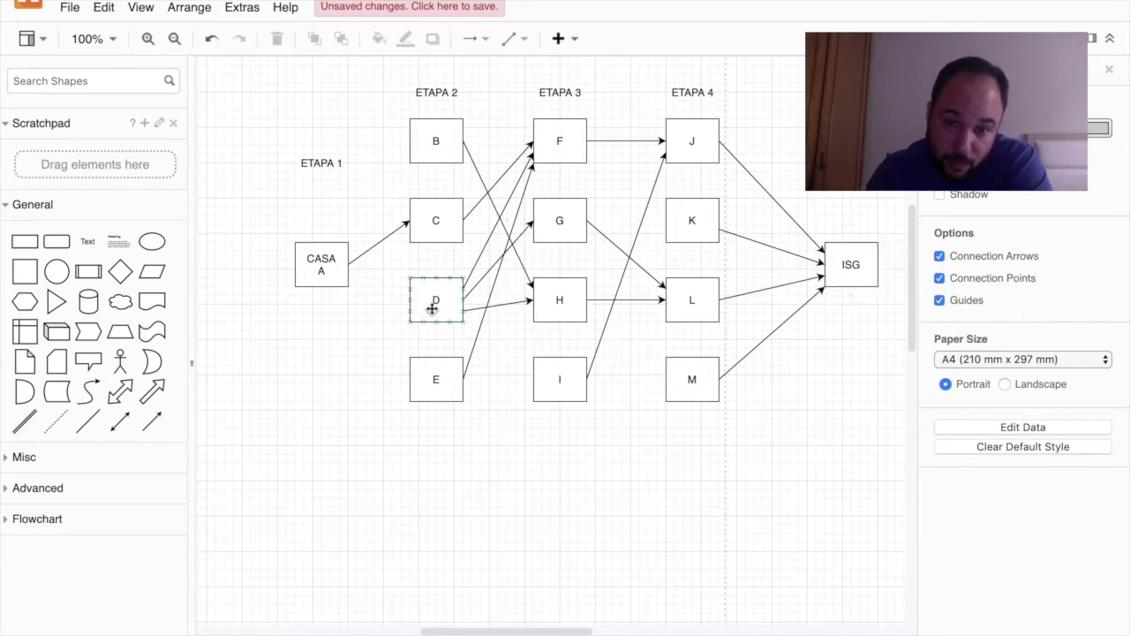
key("ctrl+Left")
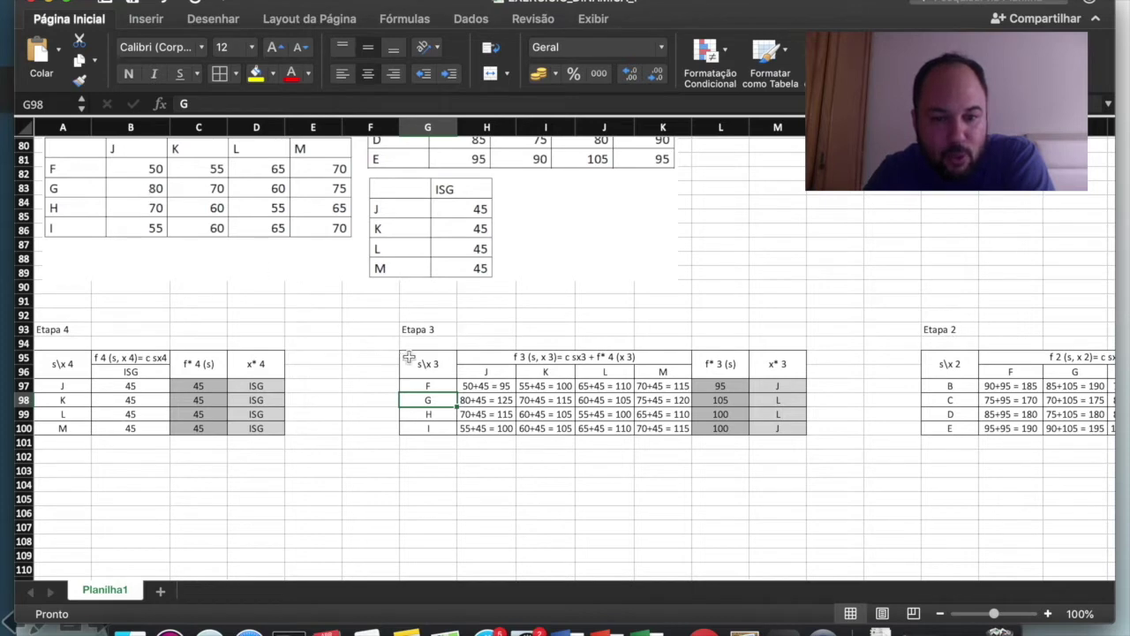
Check state G's cost sums for decisions J and M against the Etapa 4 optimal values and ISG decision
left_click(479, 405)
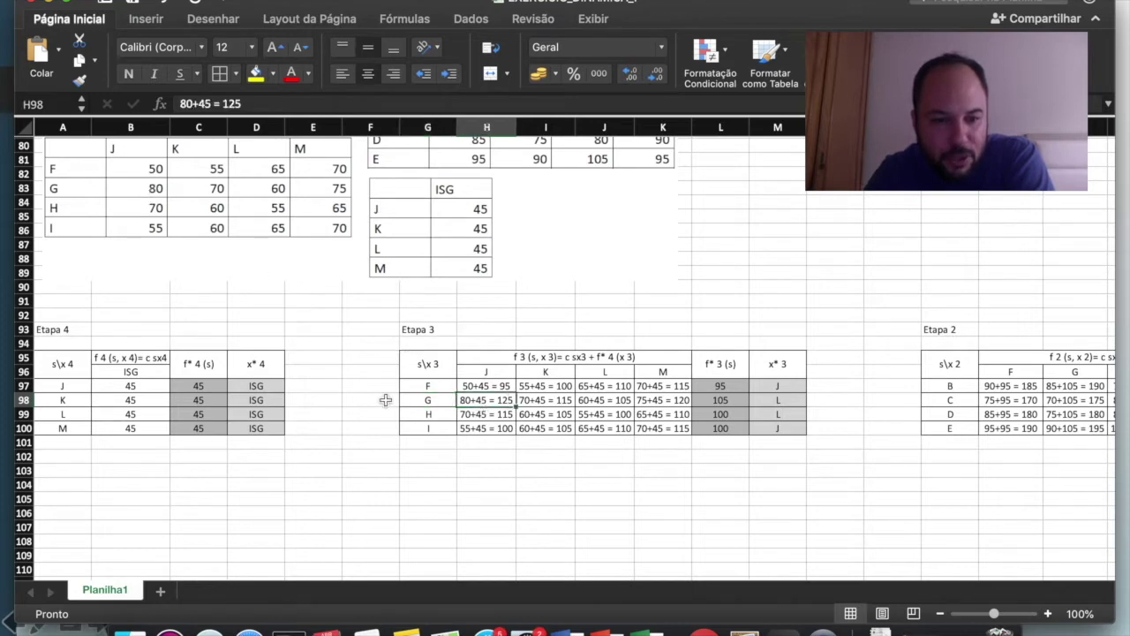
left_click(192, 386)
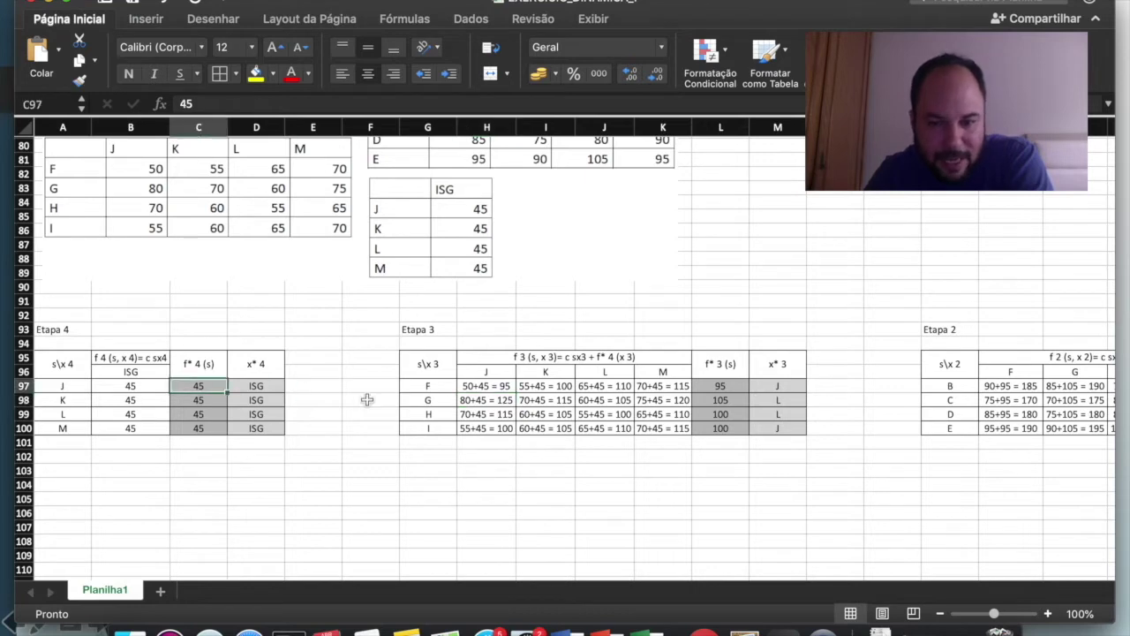
left_click(664, 402)
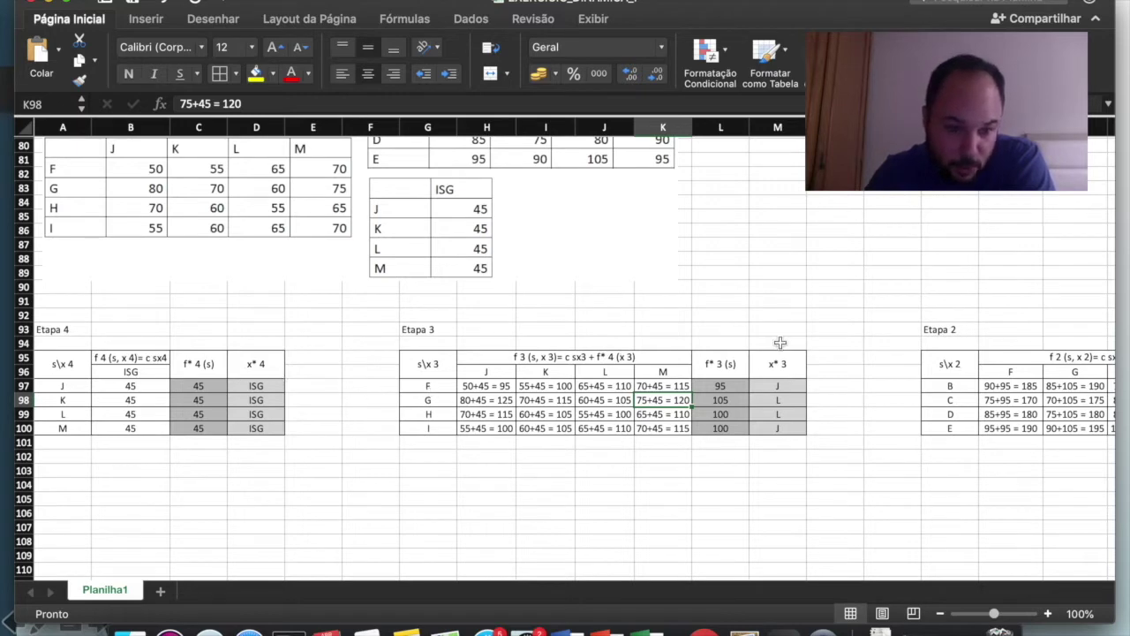
left_click(207, 428)
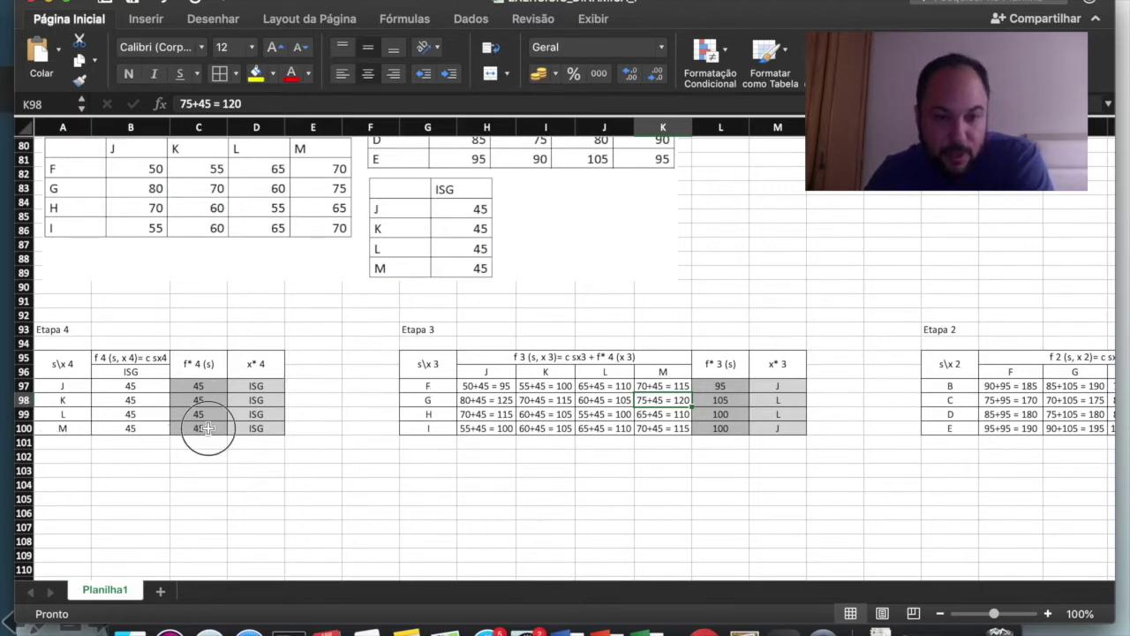
left_click(257, 431)
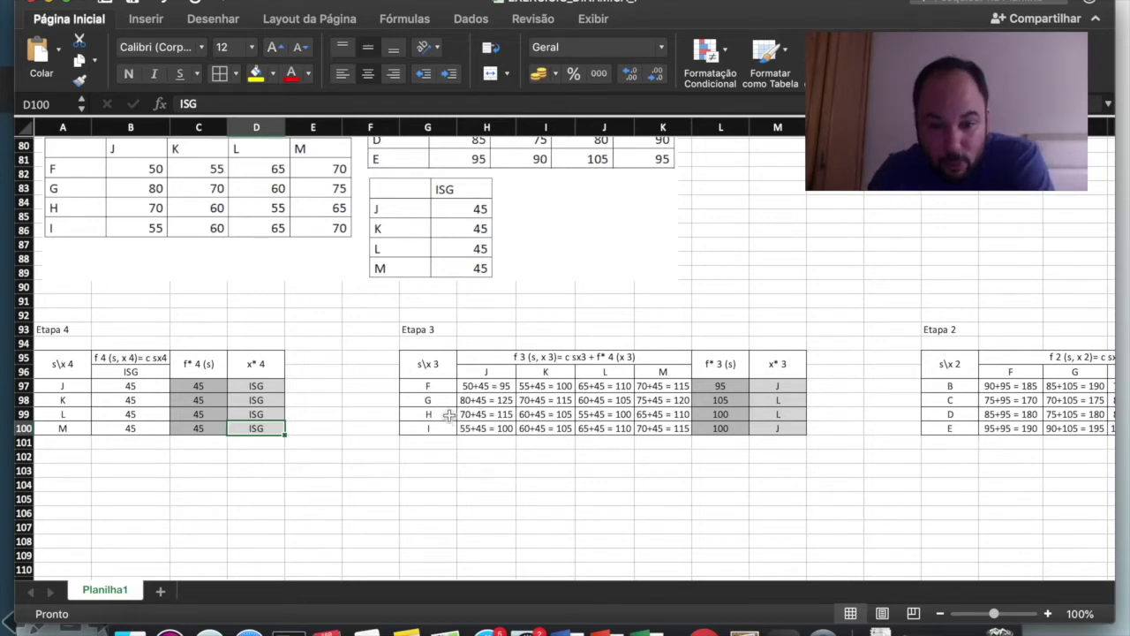
Compare the J to M cost sums of state G and check its optimal value f*3(s)
left_click_drag(466, 400, 637, 397)
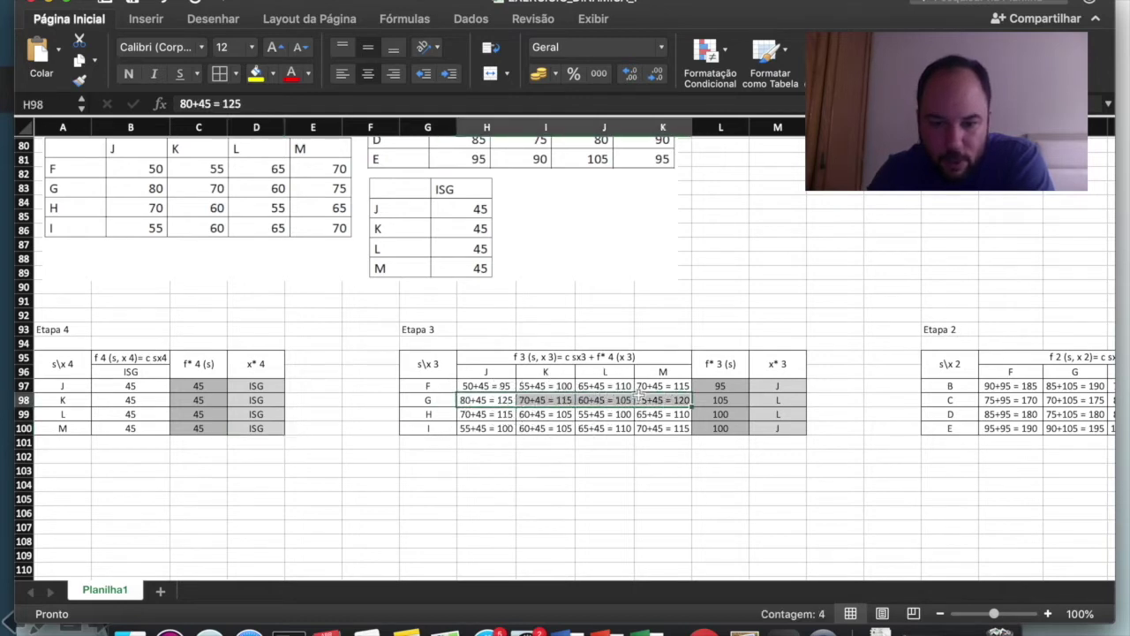
left_click(720, 410)
left_click(723, 398)
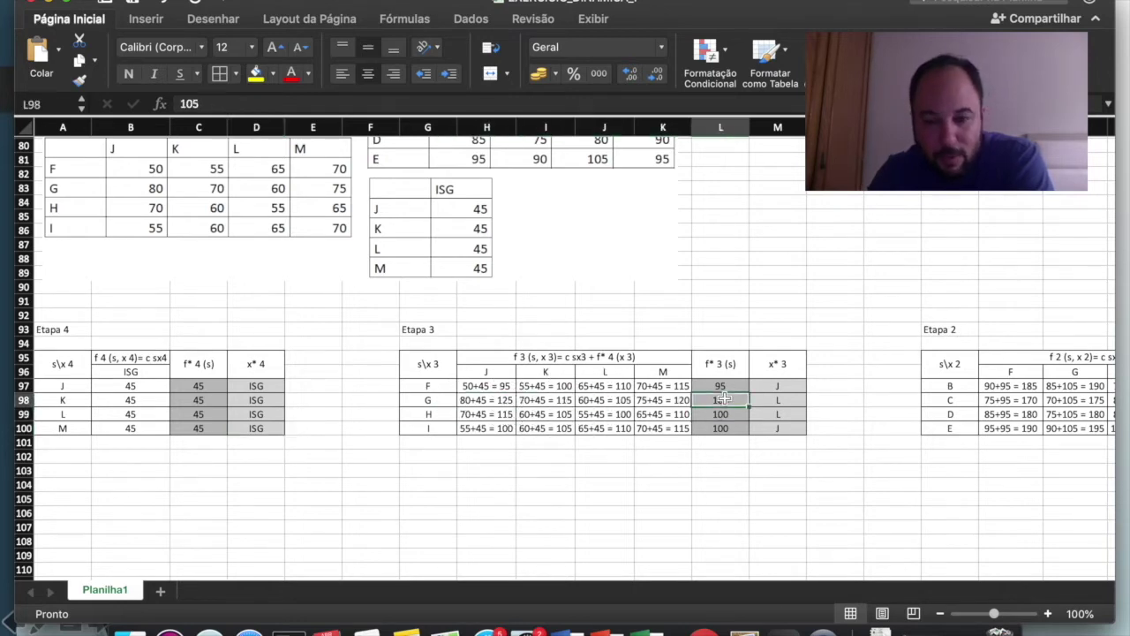
Check state G's optimal decision x*3 and highlight the f*3(s) values of states F to I in the Etapa 3 table
left_click(775, 402)
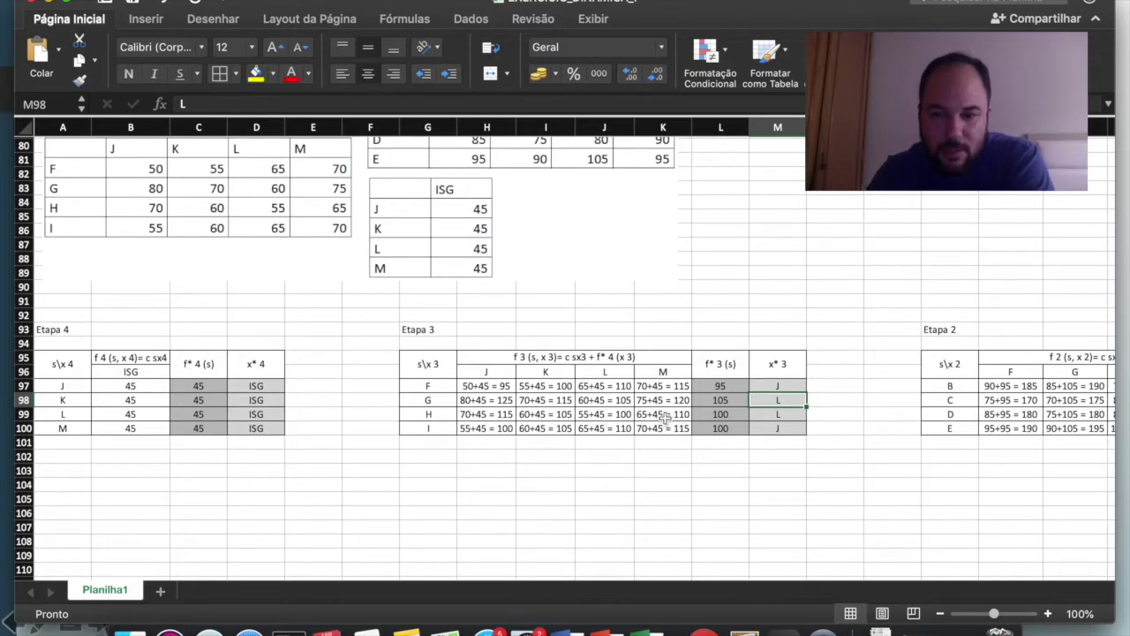
scroll(664, 417, "right", 10)
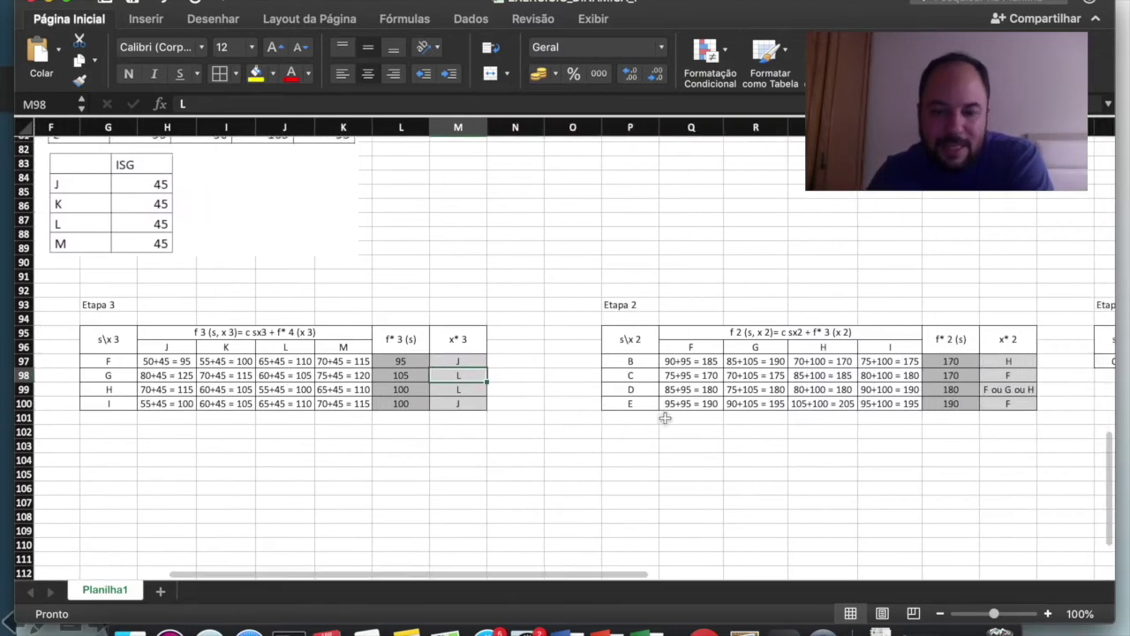
scroll(664, 417, "up", 1)
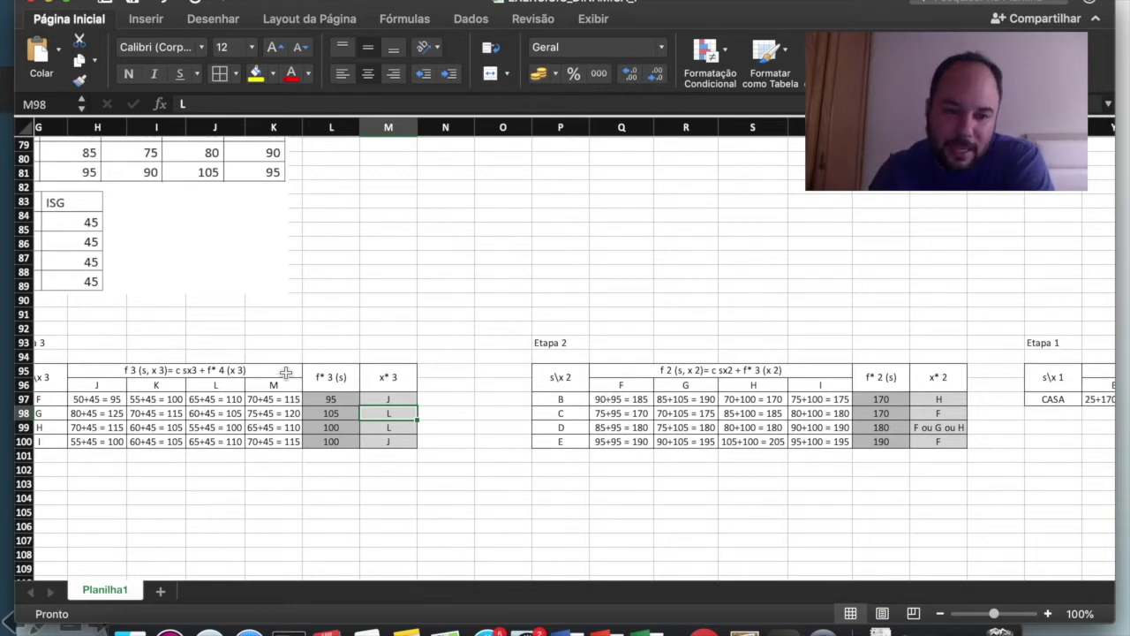
left_click_drag(324, 399, 328, 443)
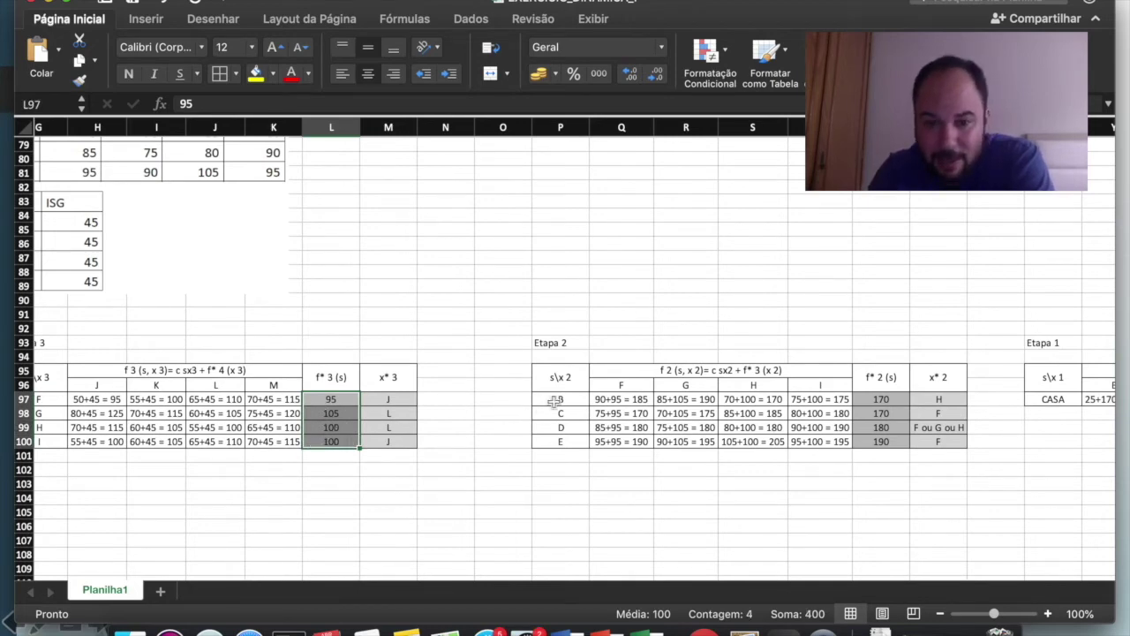
Go to state B in the Etapa 2 table, consult the draw.io network diagram, and return to Excel
left_click(624, 399)
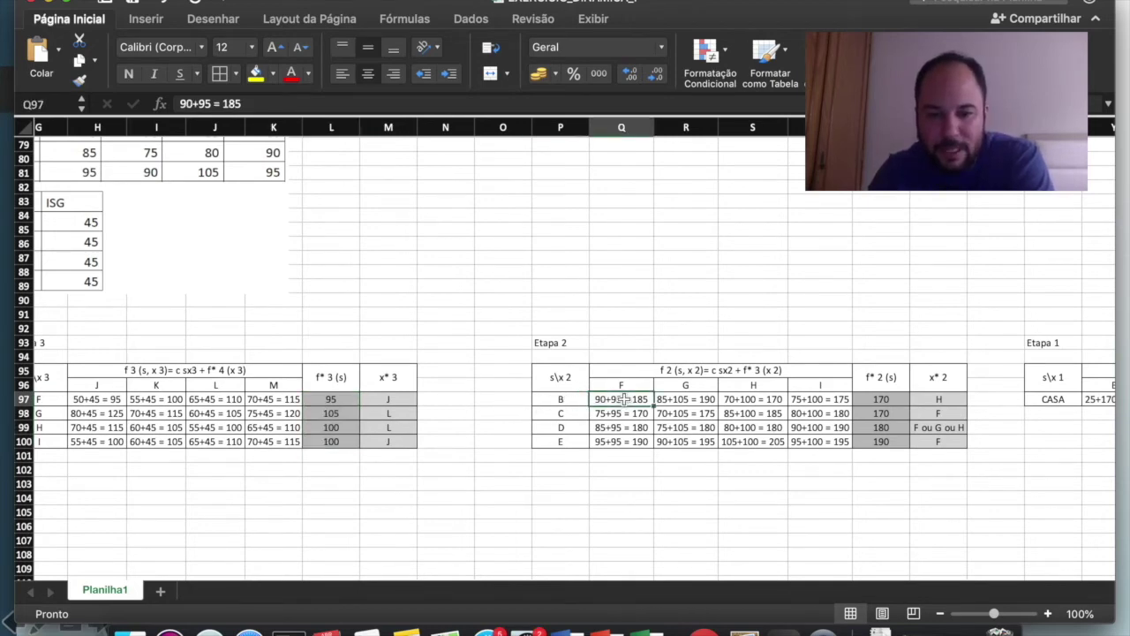
left_click(561, 400)
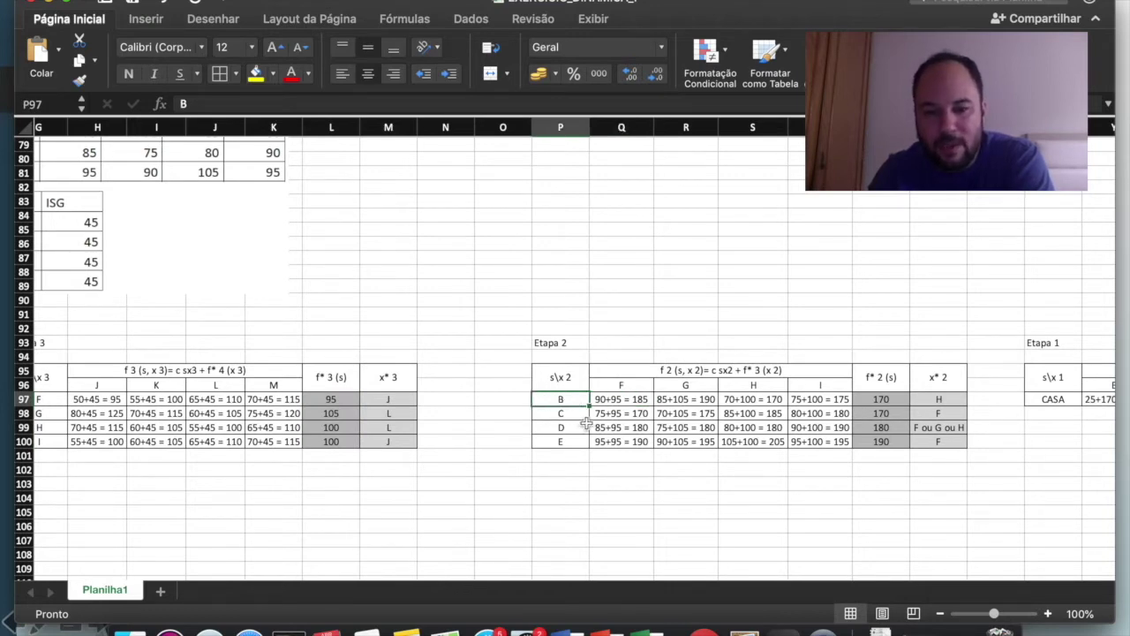
key("ctrl+Right")
key("ctrl+Right")
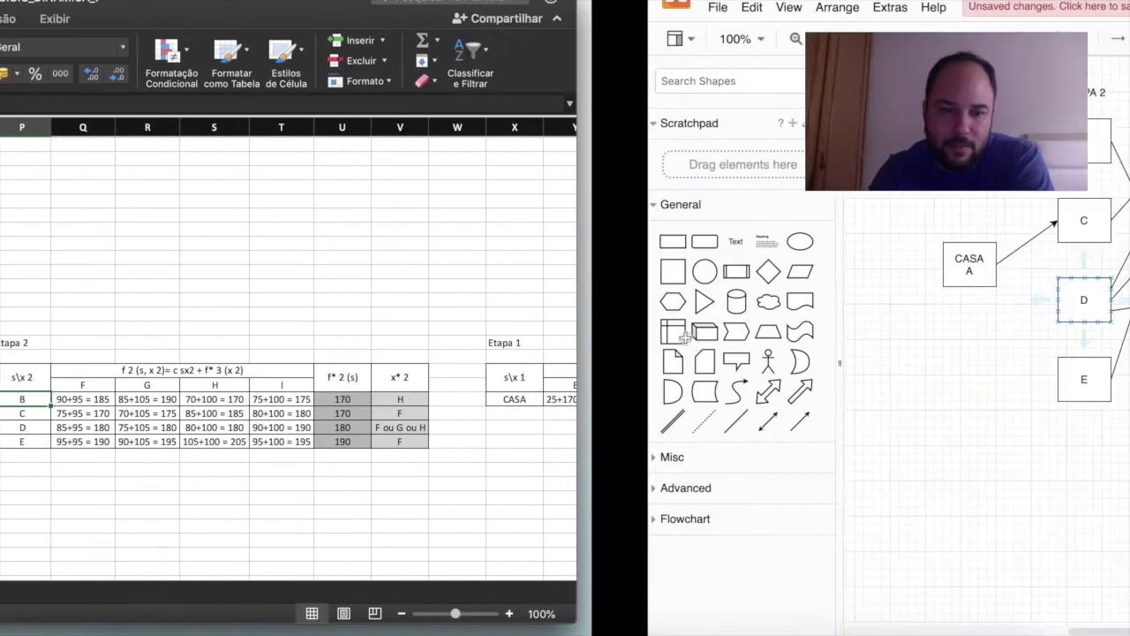
key("ctrl+Left")
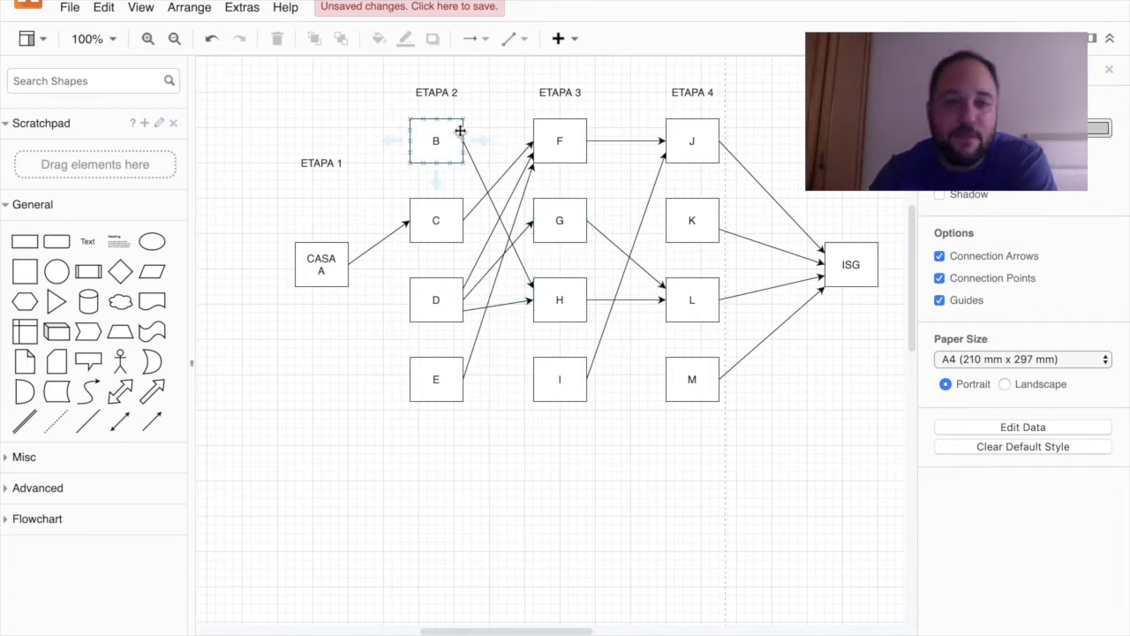
key("ctrl+Left")
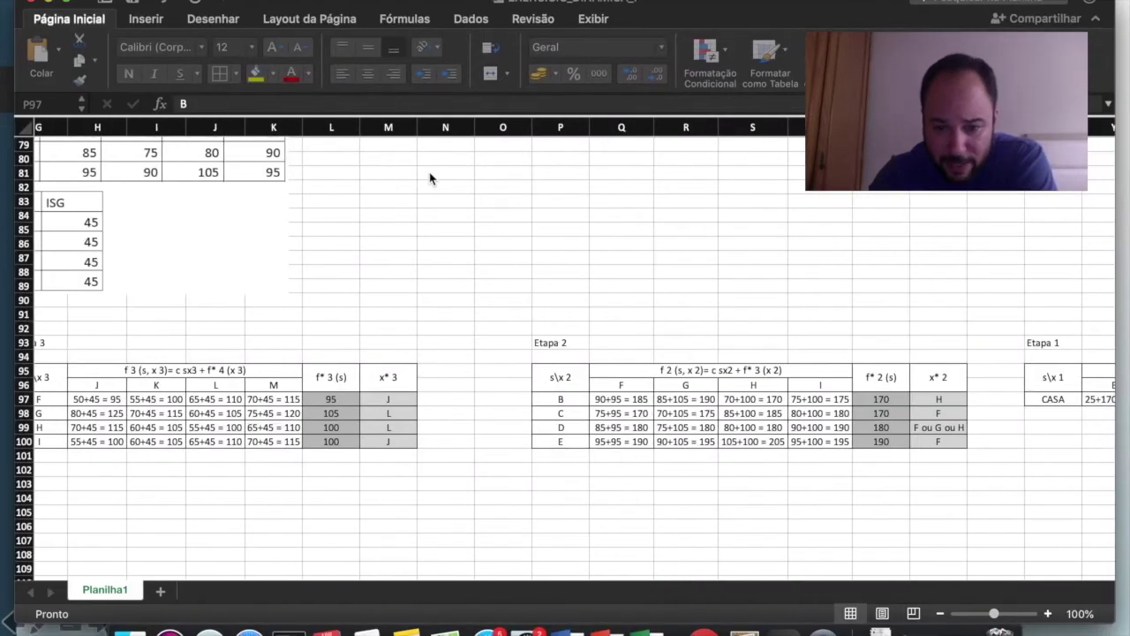
Move the cost-matrix picture to just above the Etapa 3 and Etapa 2 tables, and close the picture formatting options
left_click(622, 400)
left_click(162, 252)
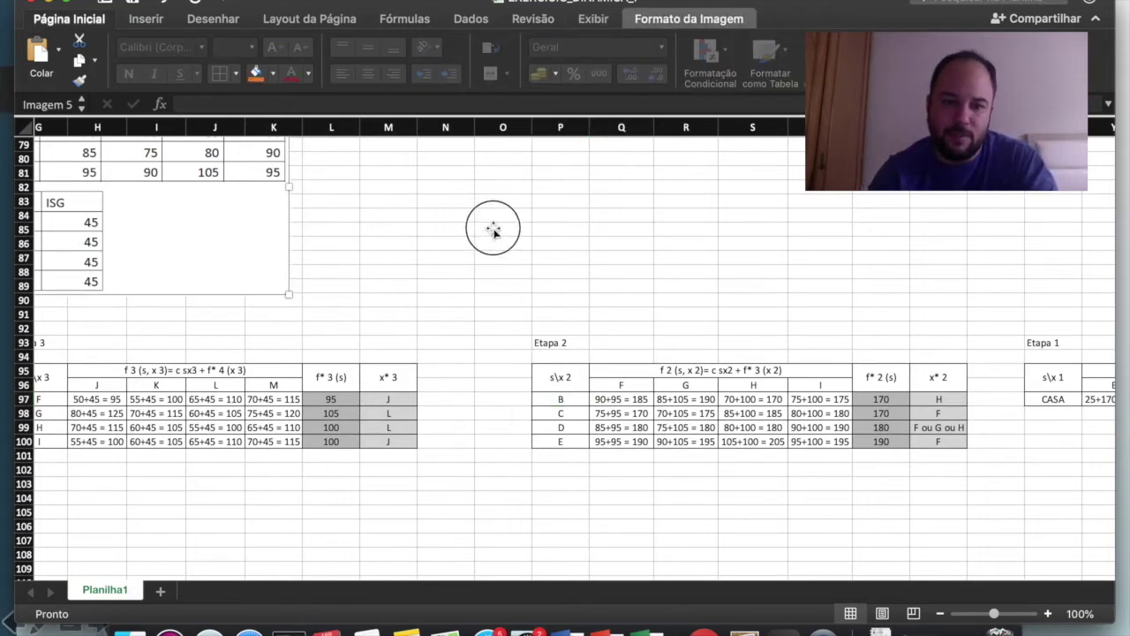
double_click(194, 221)
left_click_drag(194, 221, 335, 209)
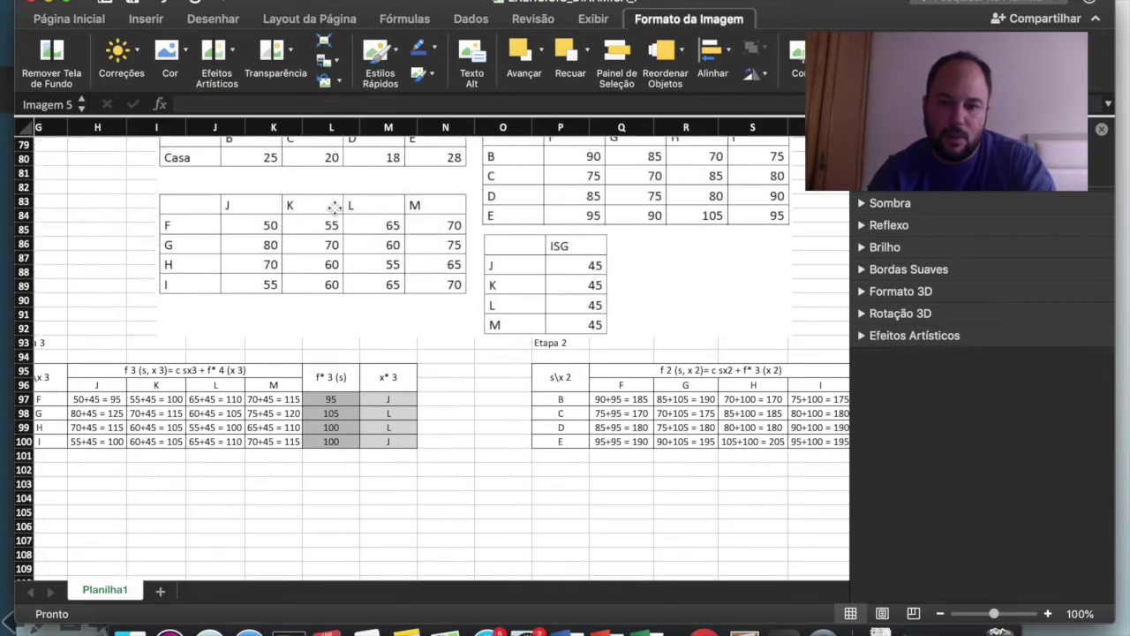
scroll(336, 206, "up", 3)
left_click_drag(438, 272, 457, 255)
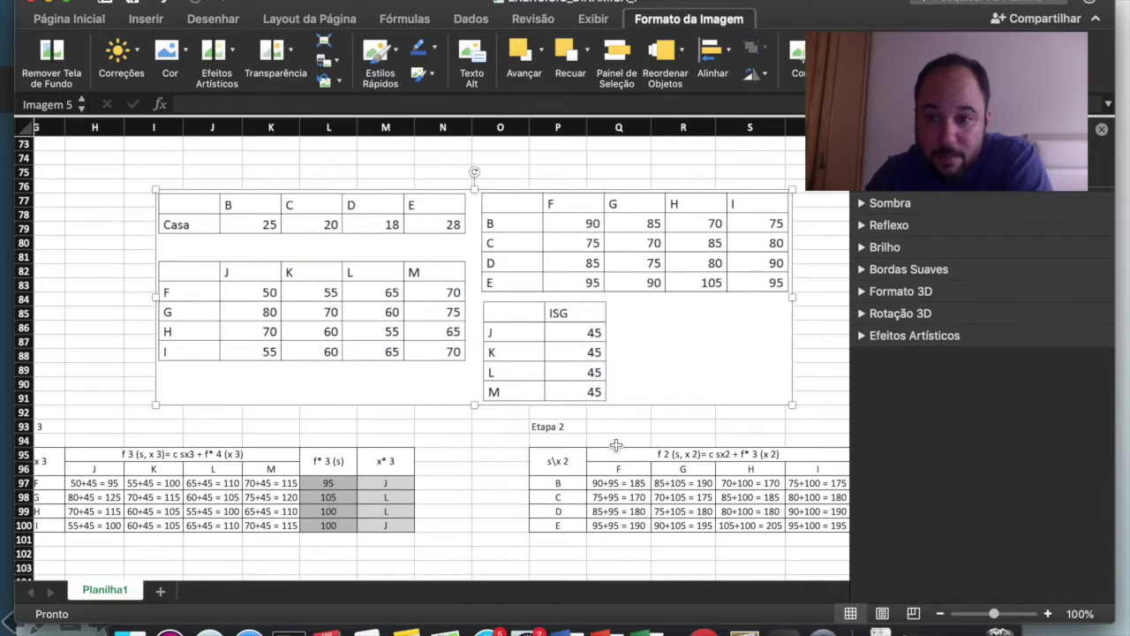
scroll(615, 446, "right", 2)
scroll(615, 446, "down", 2)
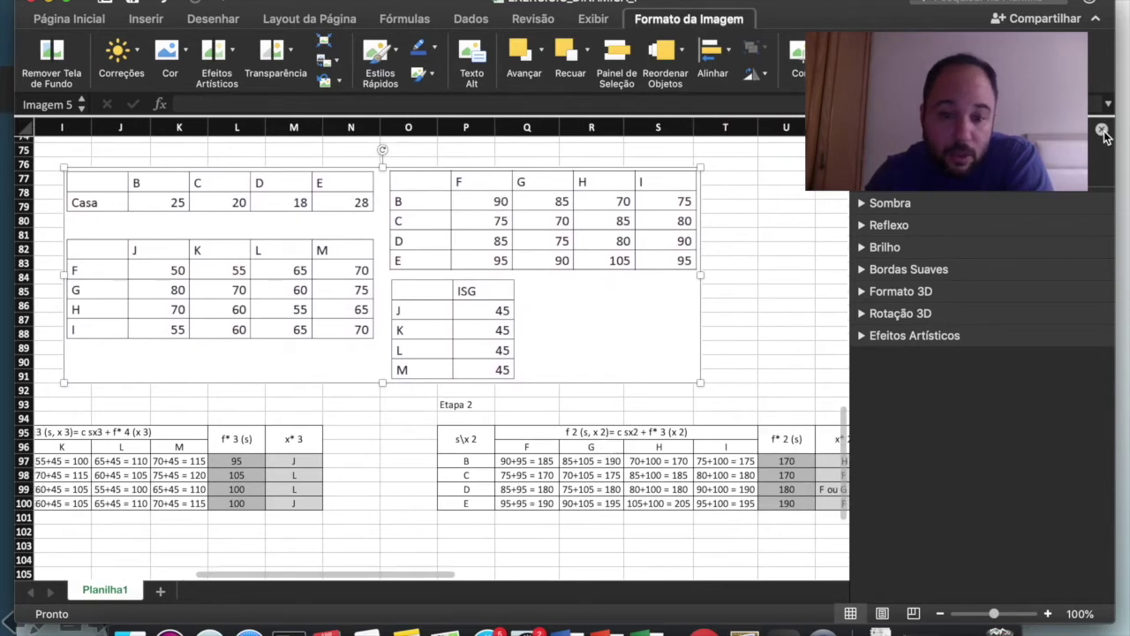
left_click(1103, 130)
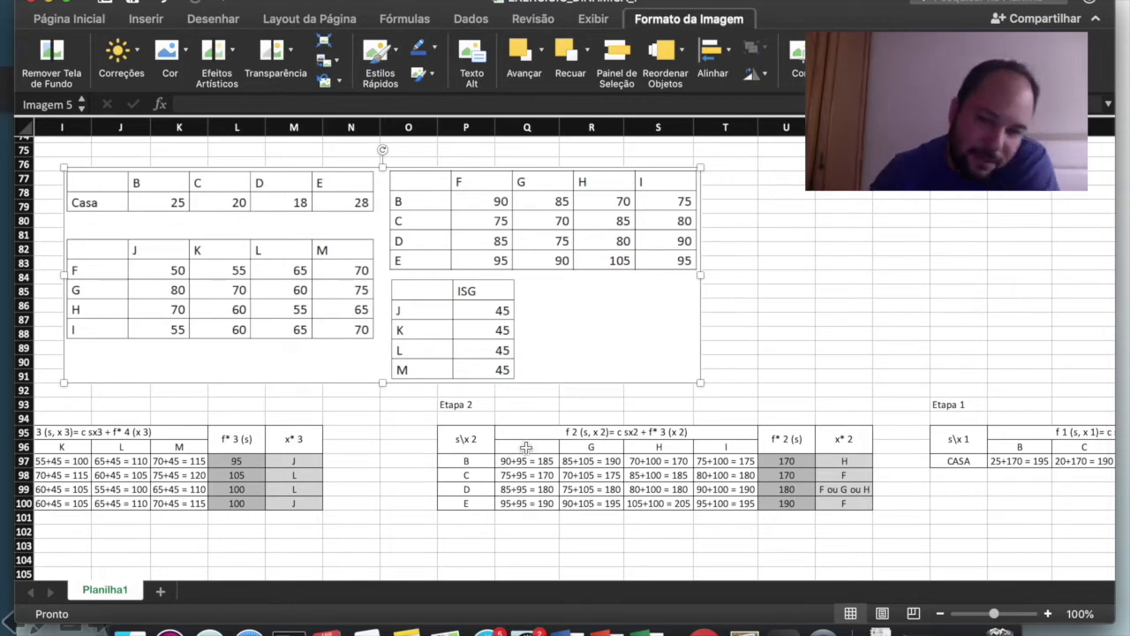
Check state B's cost sum for decision F in Etapa 2 against state F's optimal value f*3(s) in Etapa 3
left_click(553, 443)
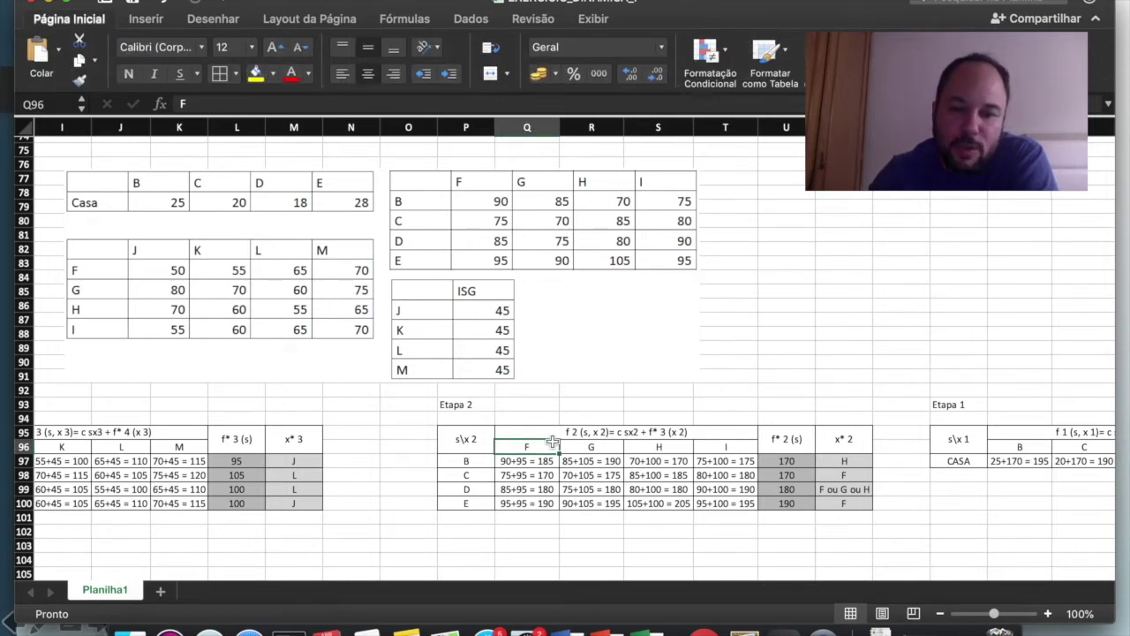
scroll(391, 456, "left", 3)
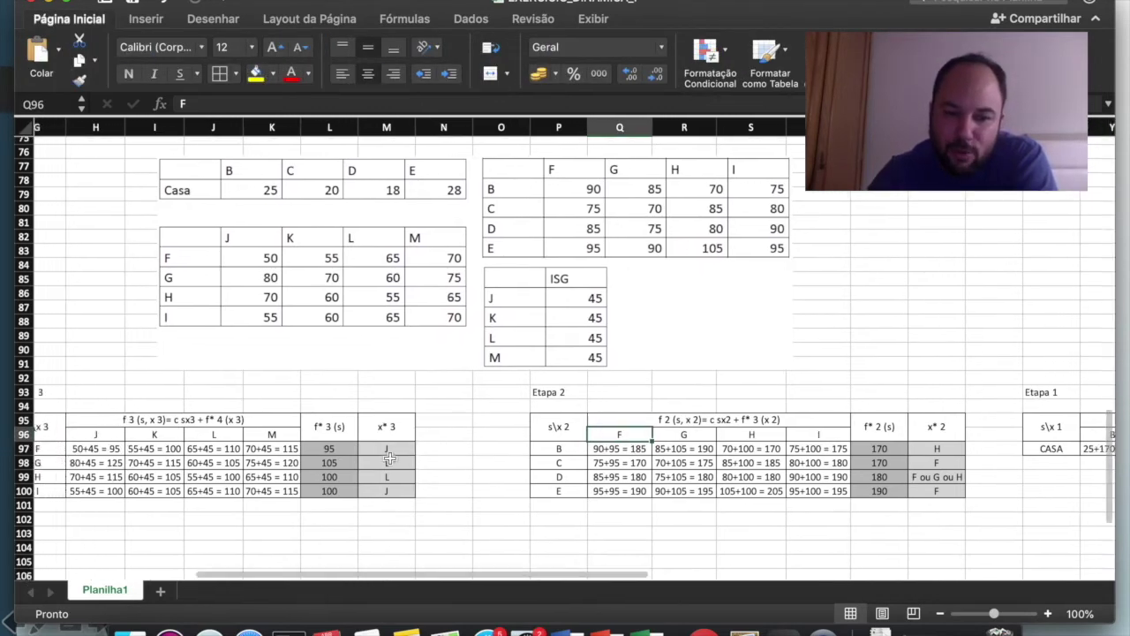
scroll(389, 456, "left", 2)
scroll(389, 457, "down", 1)
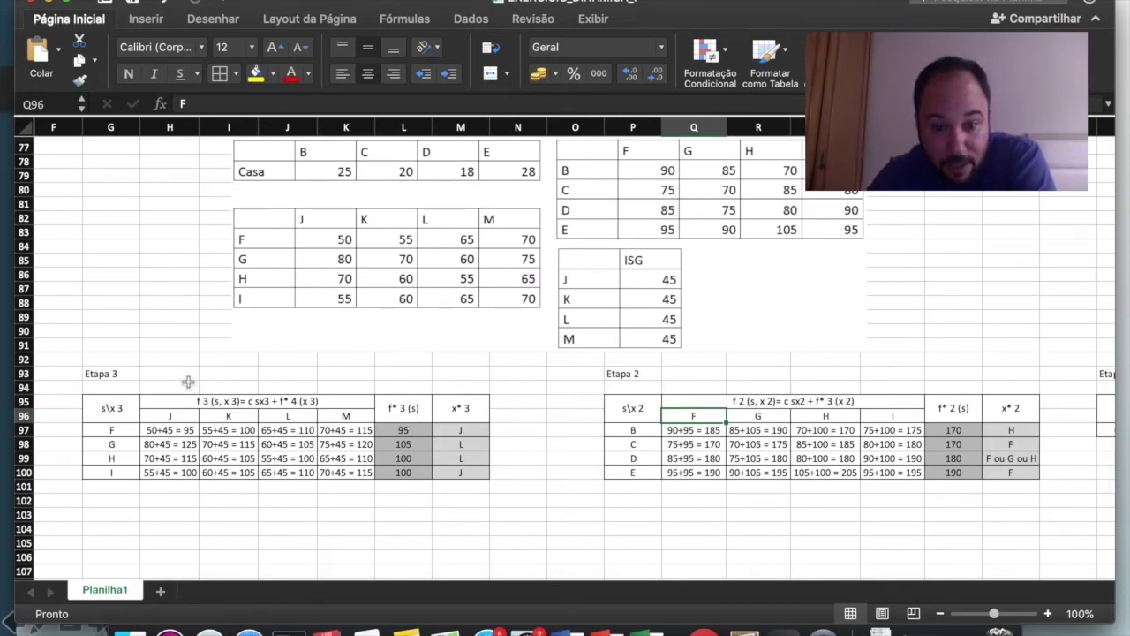
left_click(407, 429)
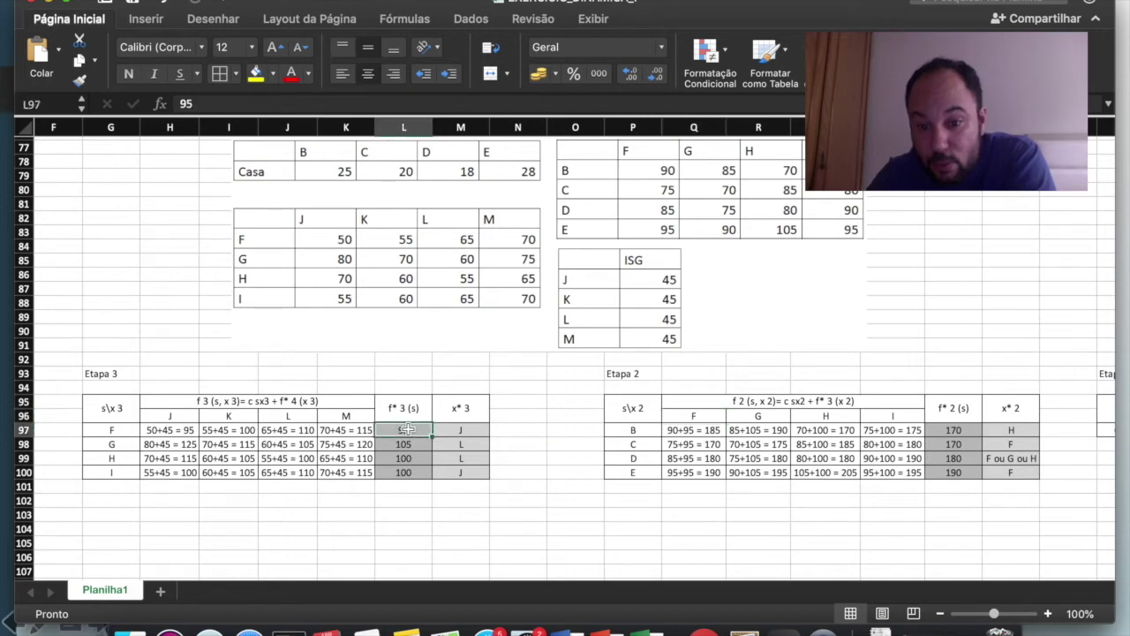
left_click(689, 432)
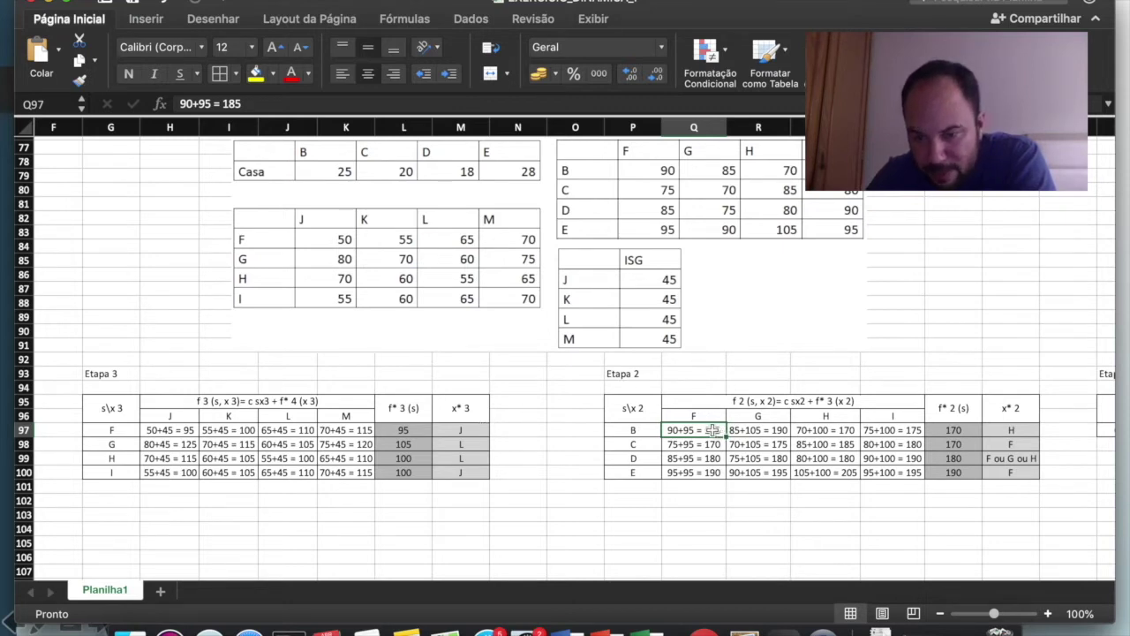
Compare state B's cost sums for decisions H and I and check its optimal decision x*2
left_click(918, 430)
left_click(814, 430)
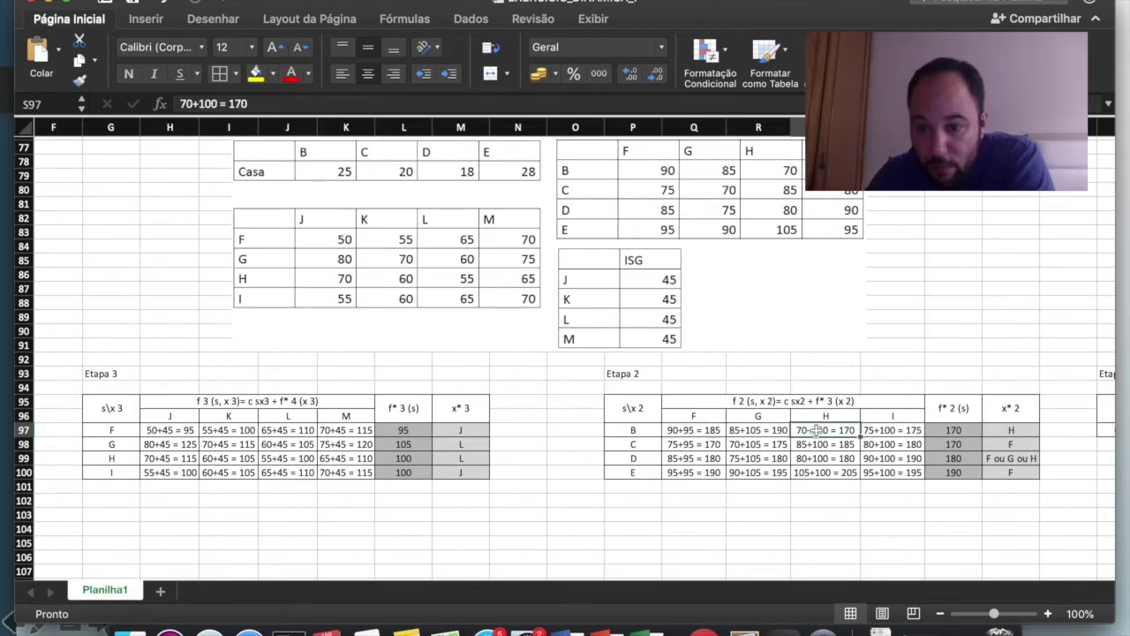
left_click(1014, 429)
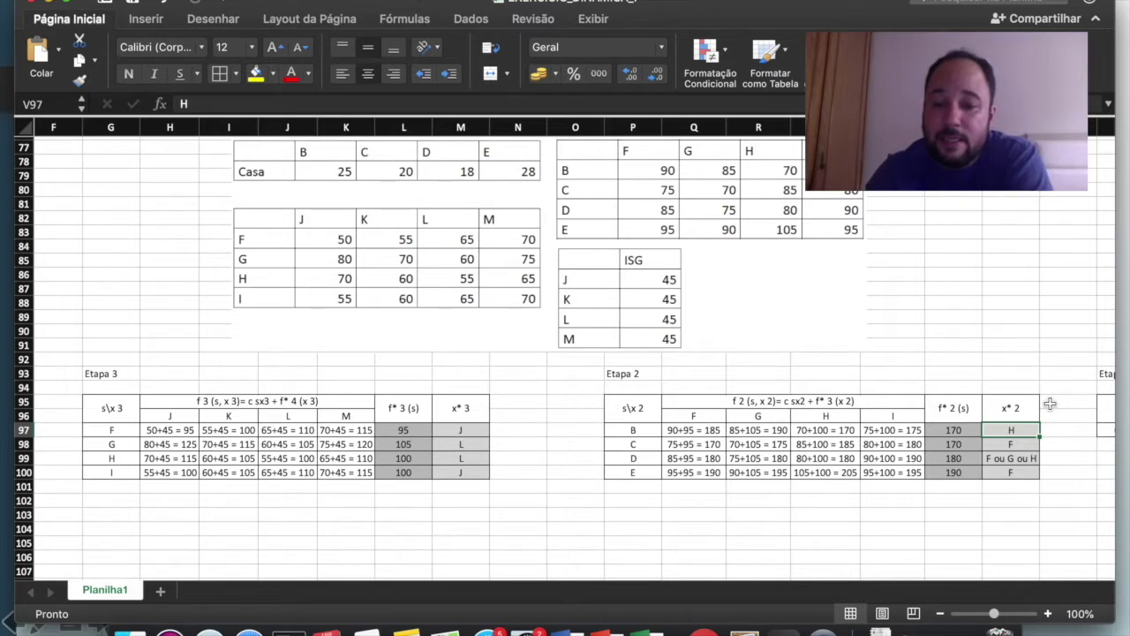
Go to state D in the Etapa 2 table, examine nodes D and I in the draw.io diagram, and return to Excel
left_click(642, 459)
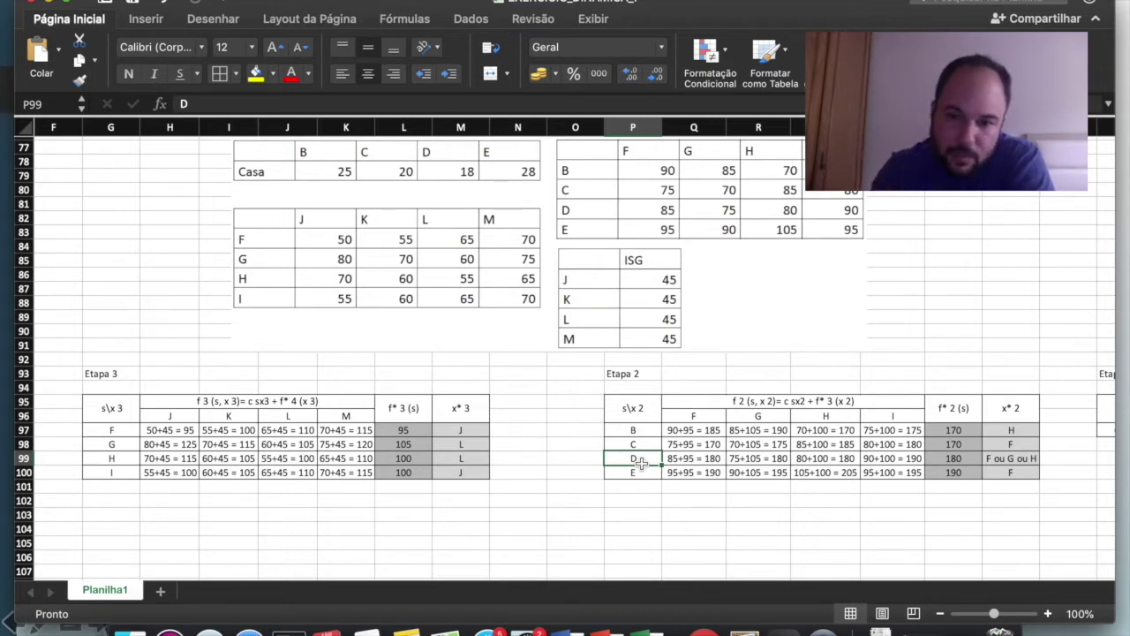
key("ctrl+Right")
left_click(424, 295)
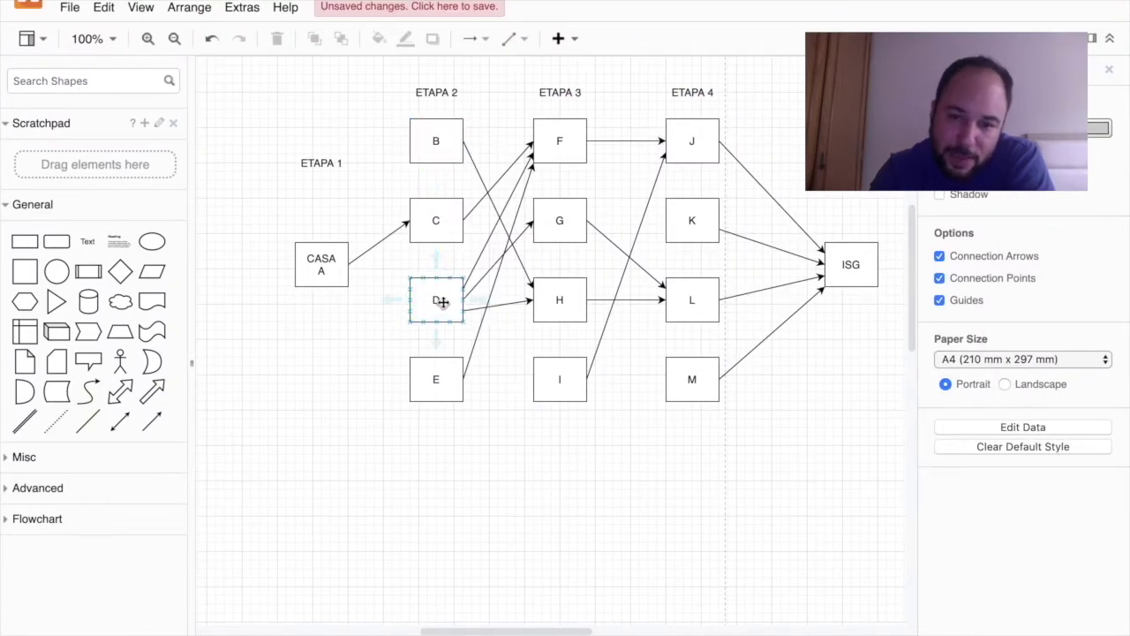
left_click(566, 379)
left_click(454, 444)
key("ctrl+Left")
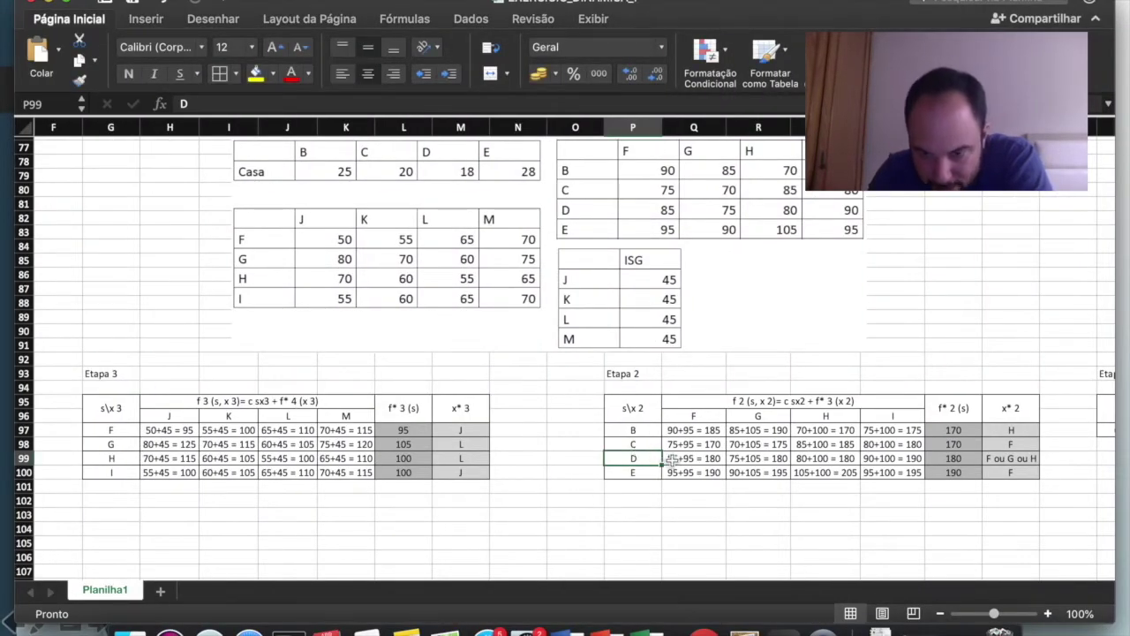
Compare the F to I cost sums of state D, highlight those of decisions F, G and H, and check its f*2(s)
left_click_drag(671, 458, 887, 458)
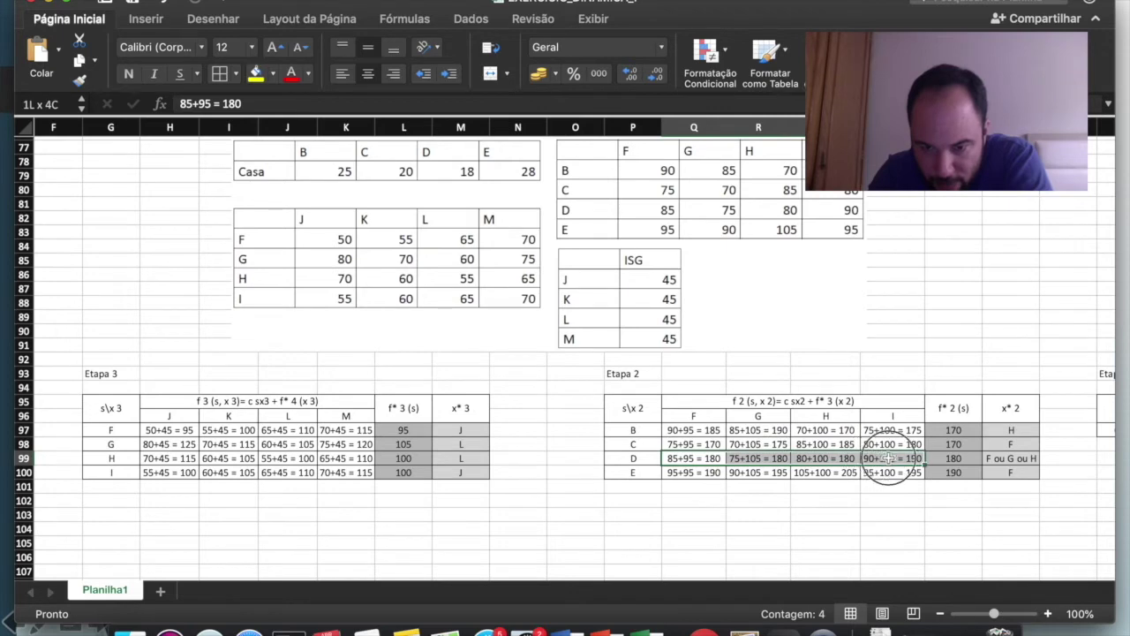
left_click(697, 489)
left_click(706, 459)
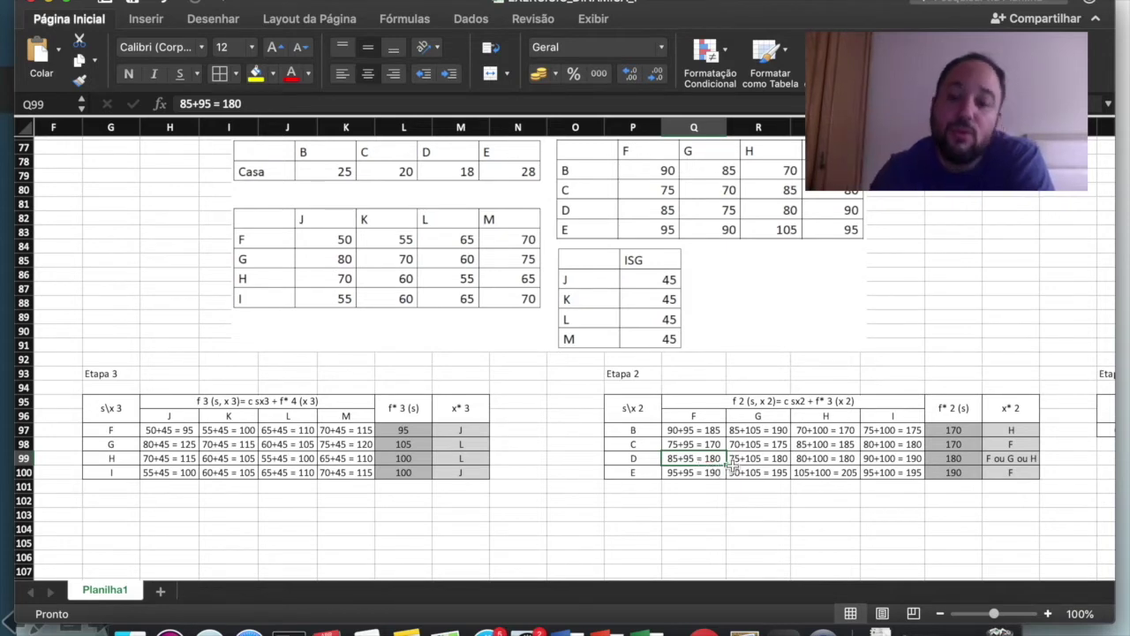
left_click(759, 463)
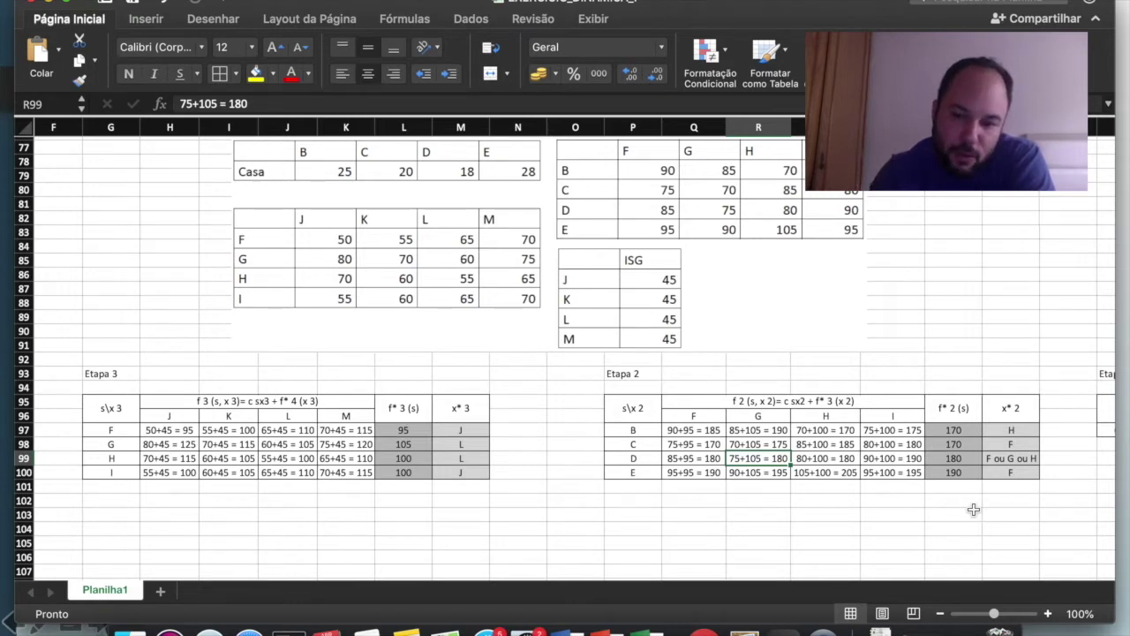
left_click_drag(692, 460, 804, 461)
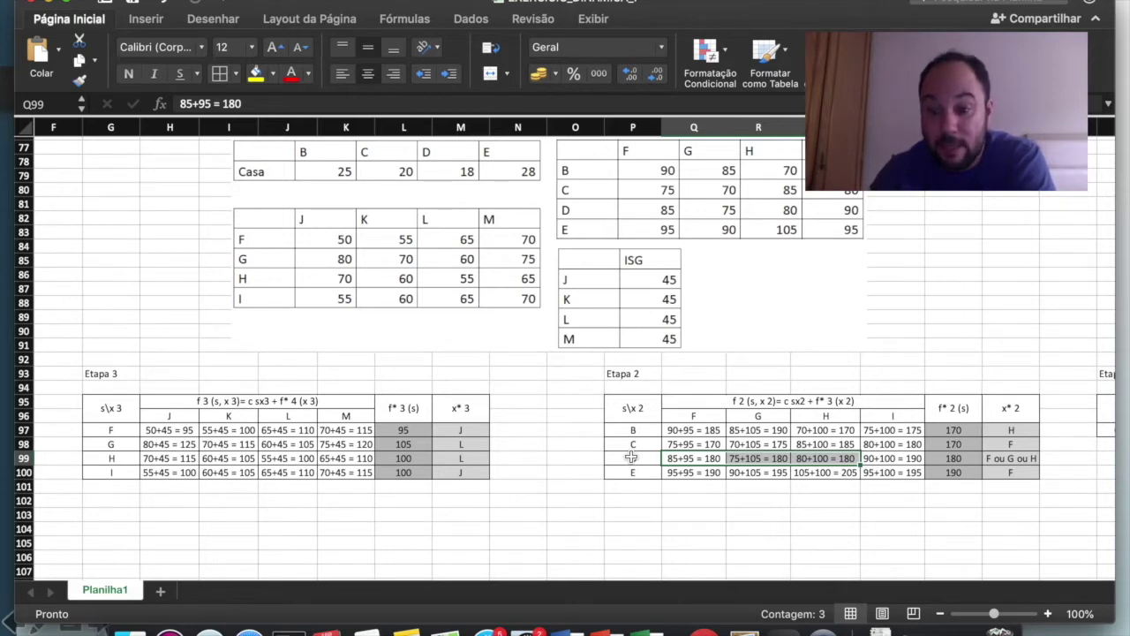
left_click(960, 457)
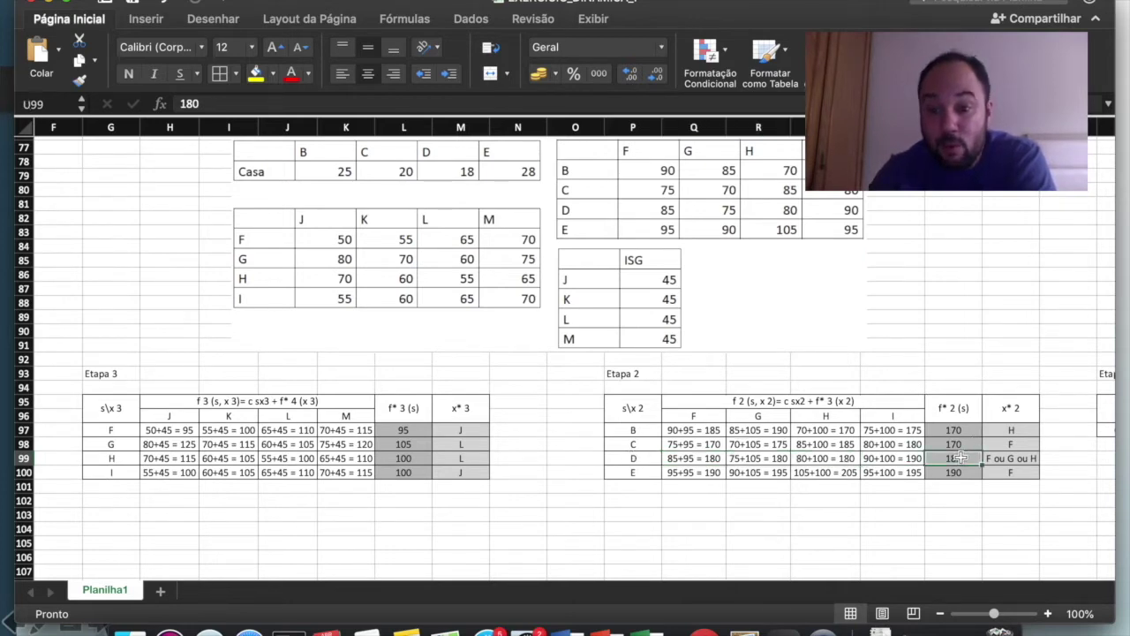
key("super+c")
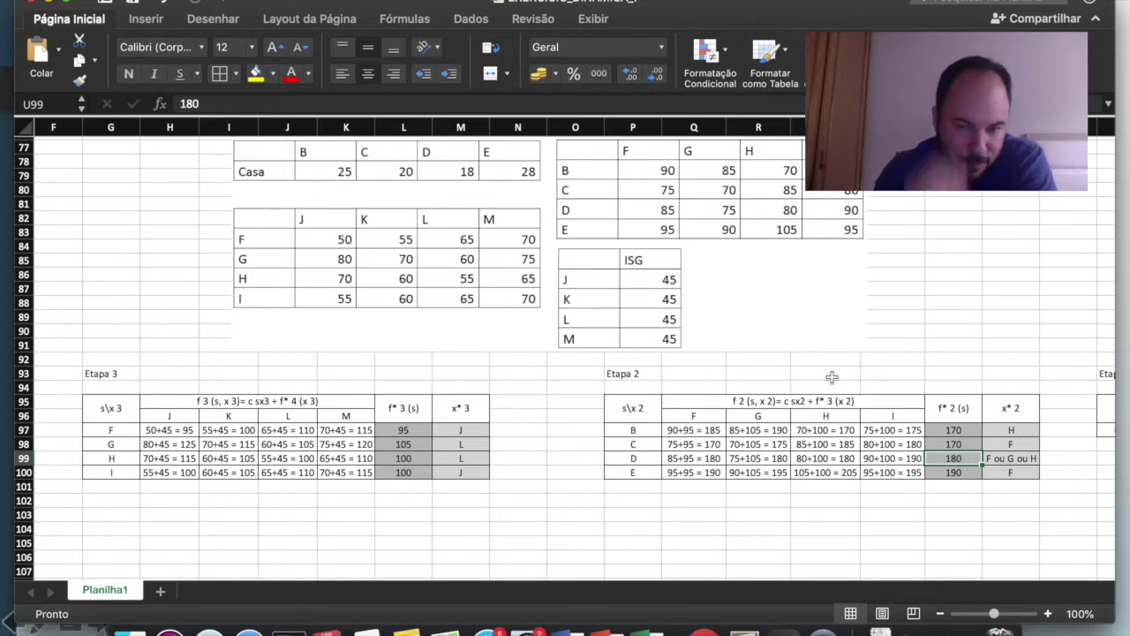
Relate state D's optimal decisions in Excel to node D's outgoing routes in the draw.io network diagram
key("ctrl+Right")
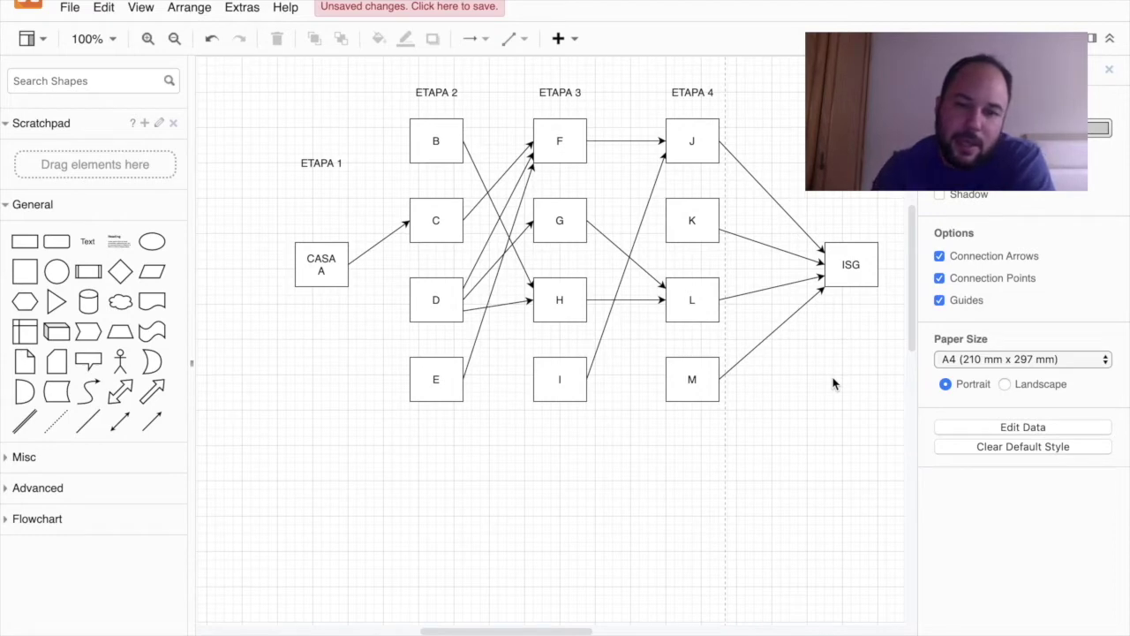
left_click(437, 309)
left_click(379, 363)
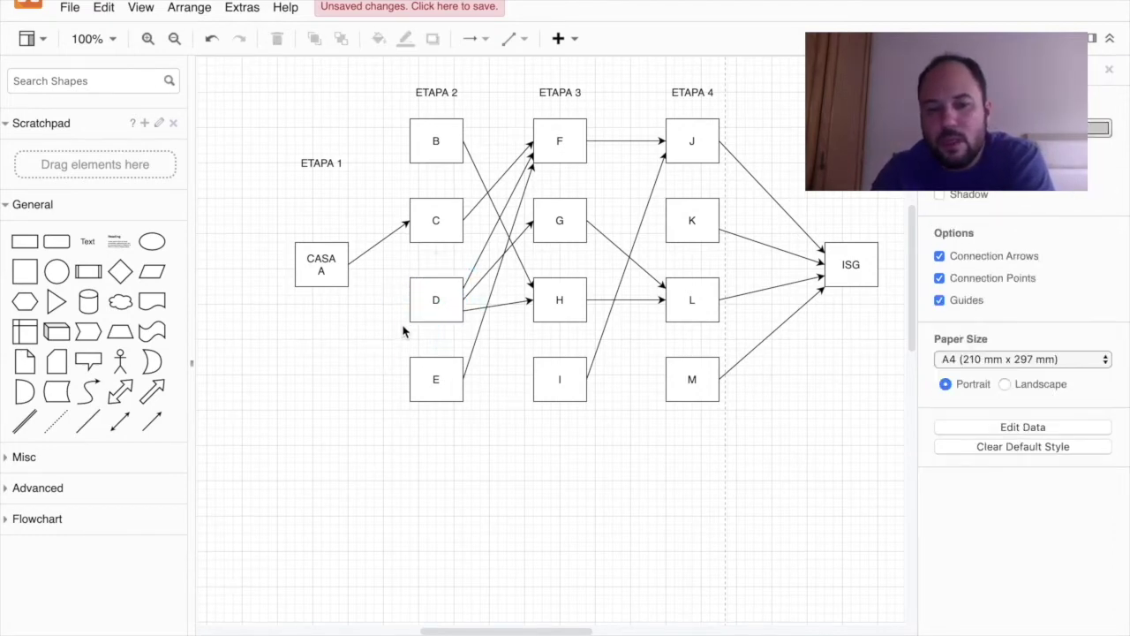
left_click(434, 303)
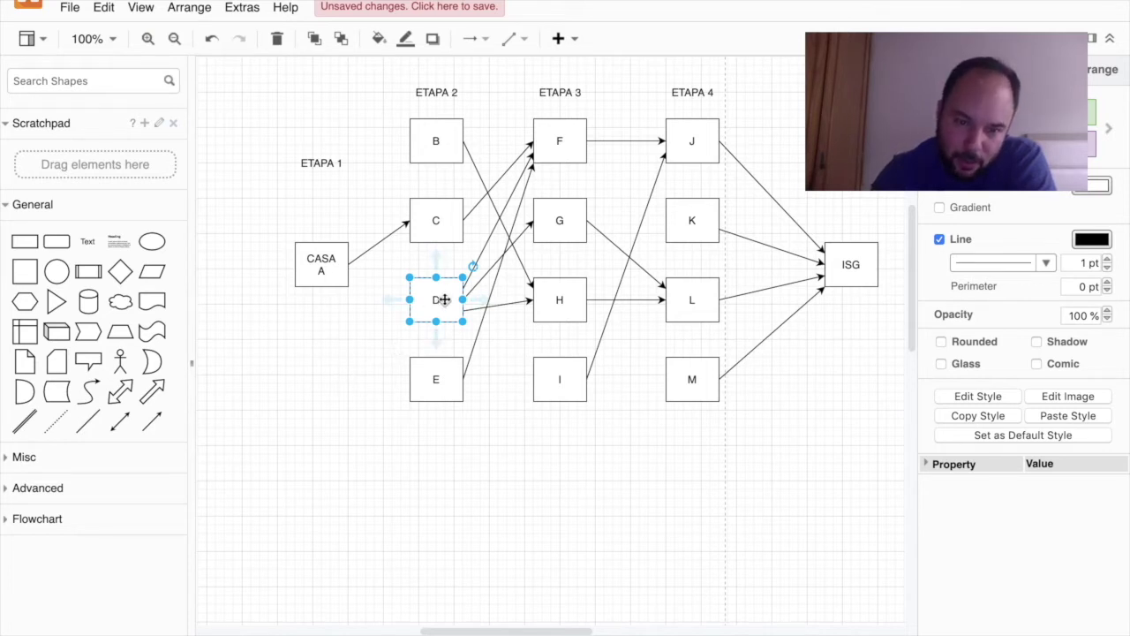
key("ctrl+Left")
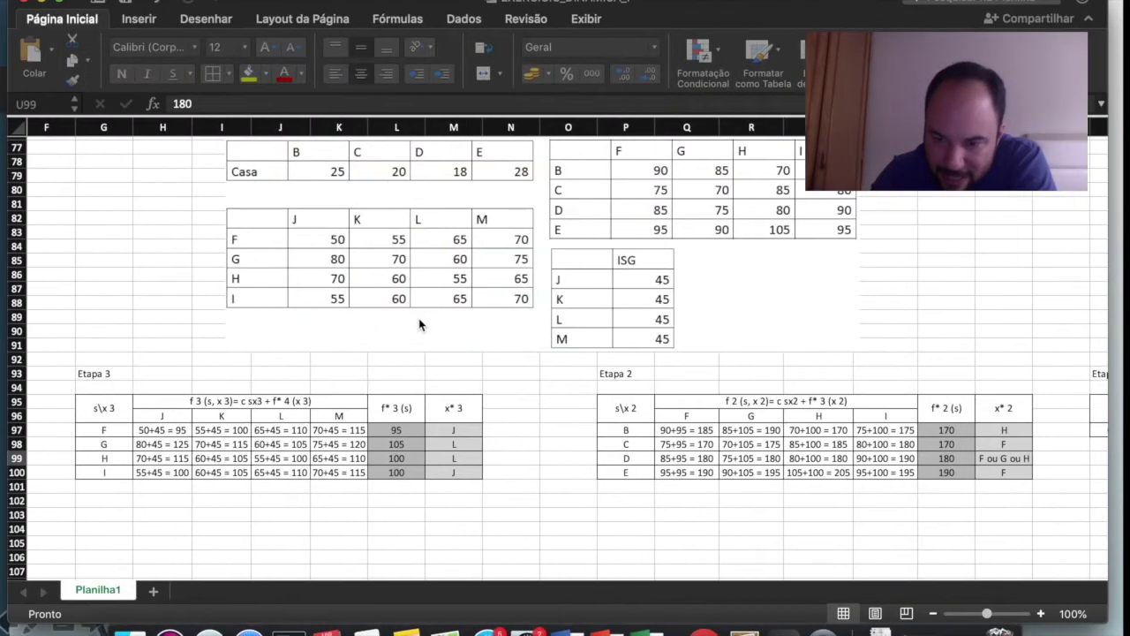
key("ctrl+Right")
key("ctrl+Right")
key("ctrl+Left")
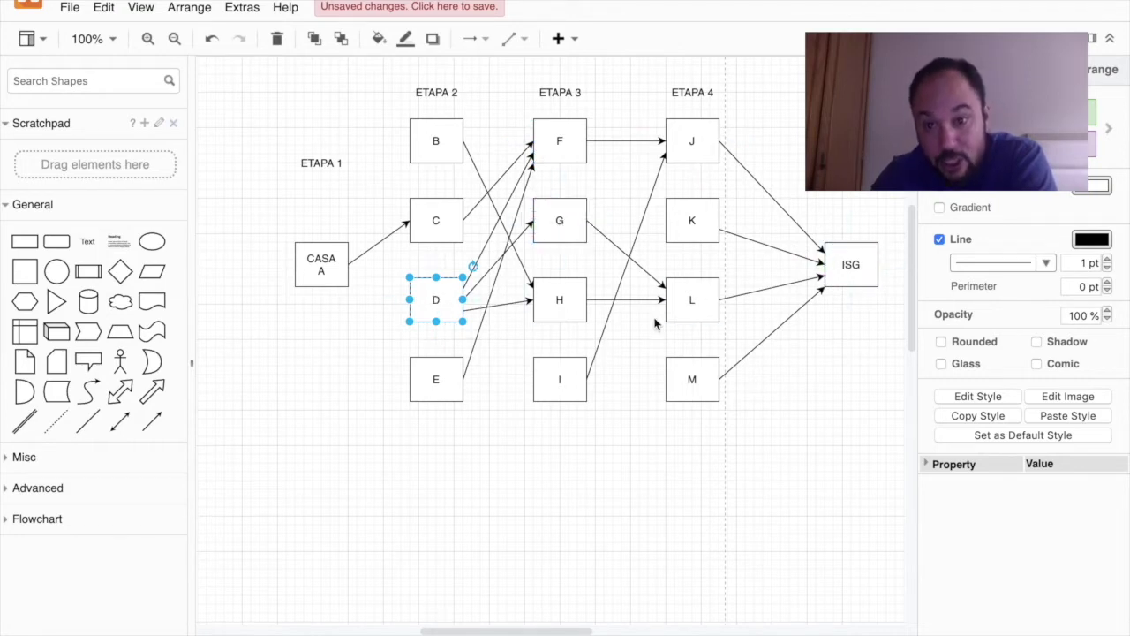
Follow state D's route through node L to ISG in the network diagram
left_click(679, 300)
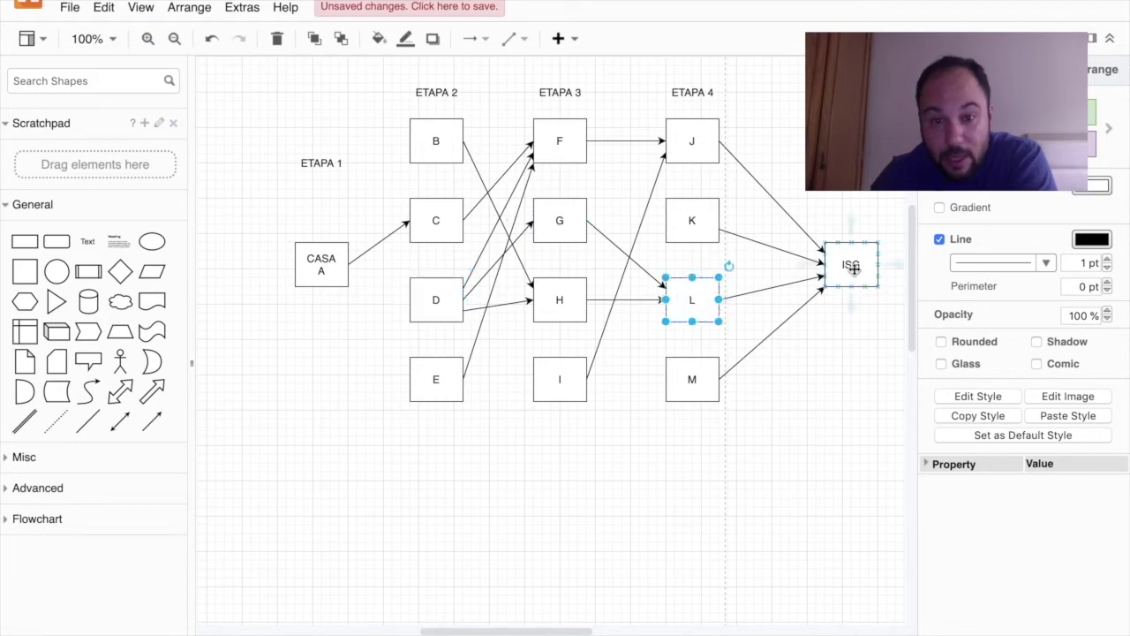
left_click(439, 299)
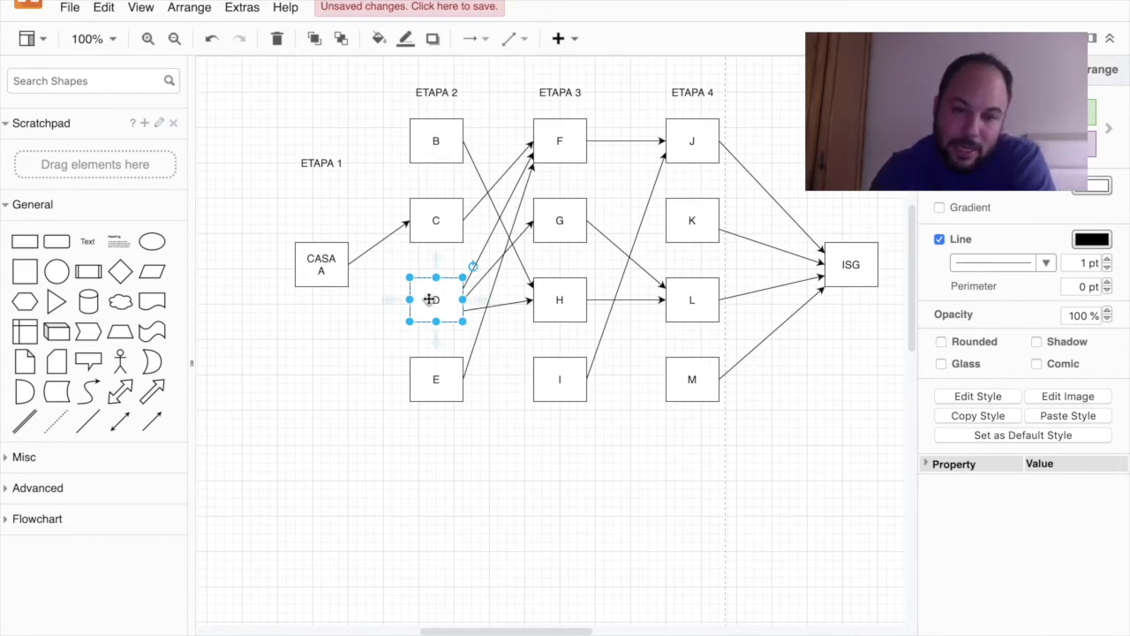
left_click(403, 271)
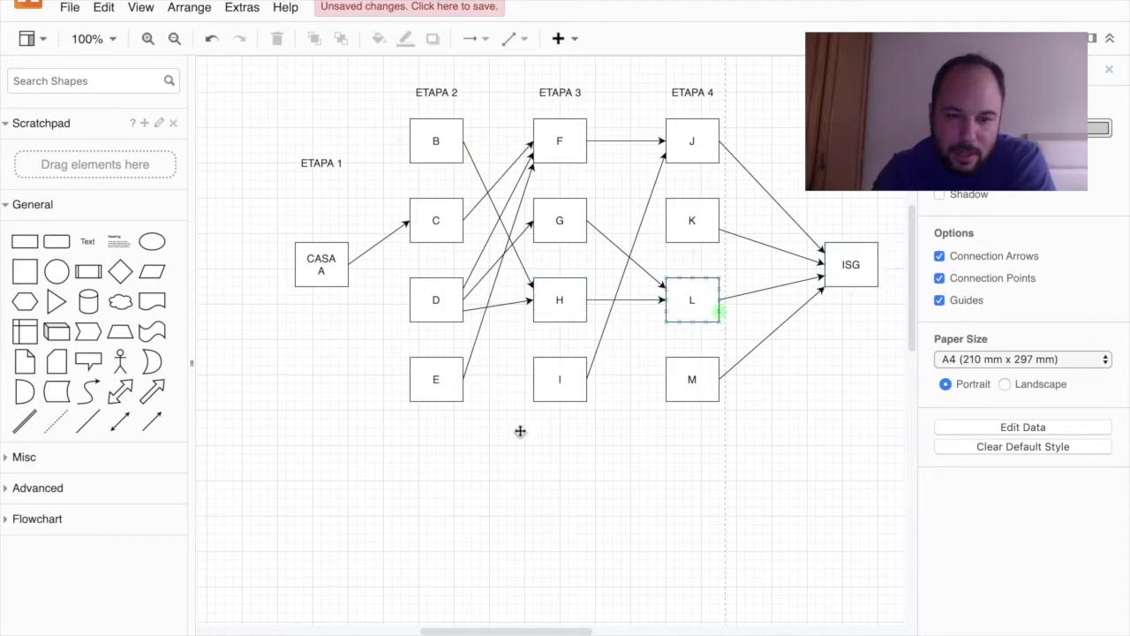
Return to Excel and examine state CASA in the Etapa 1 table, checking its f*1(s) and optimal decision x*1
key("super+Tab")
scroll(739, 474, "right", 10)
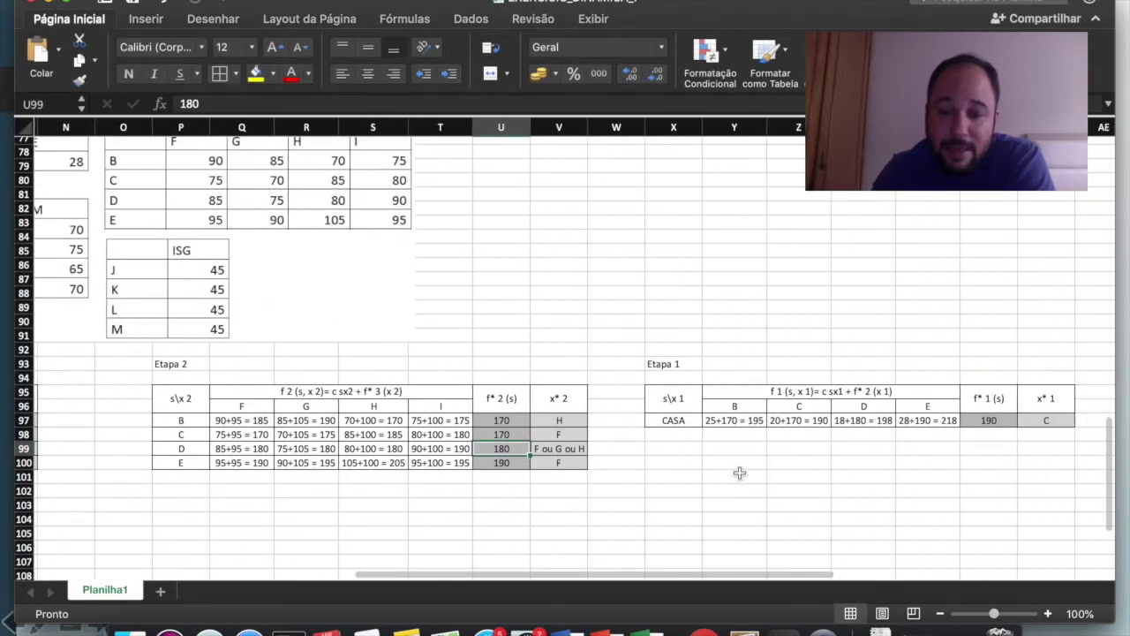
scroll(646, 344, "right", 2)
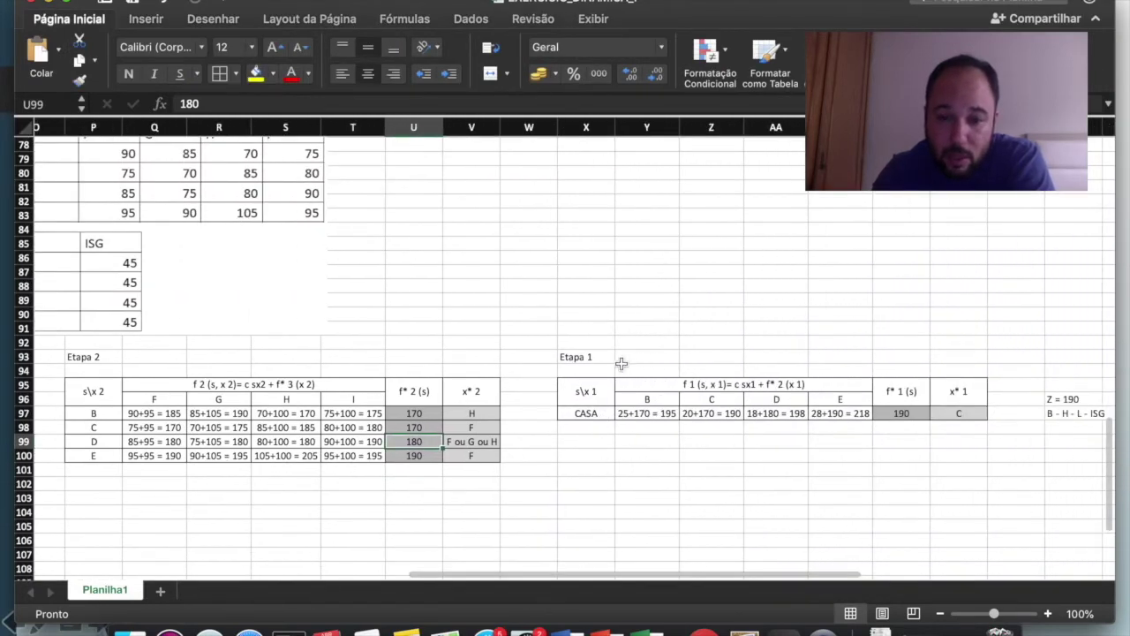
left_click(587, 414)
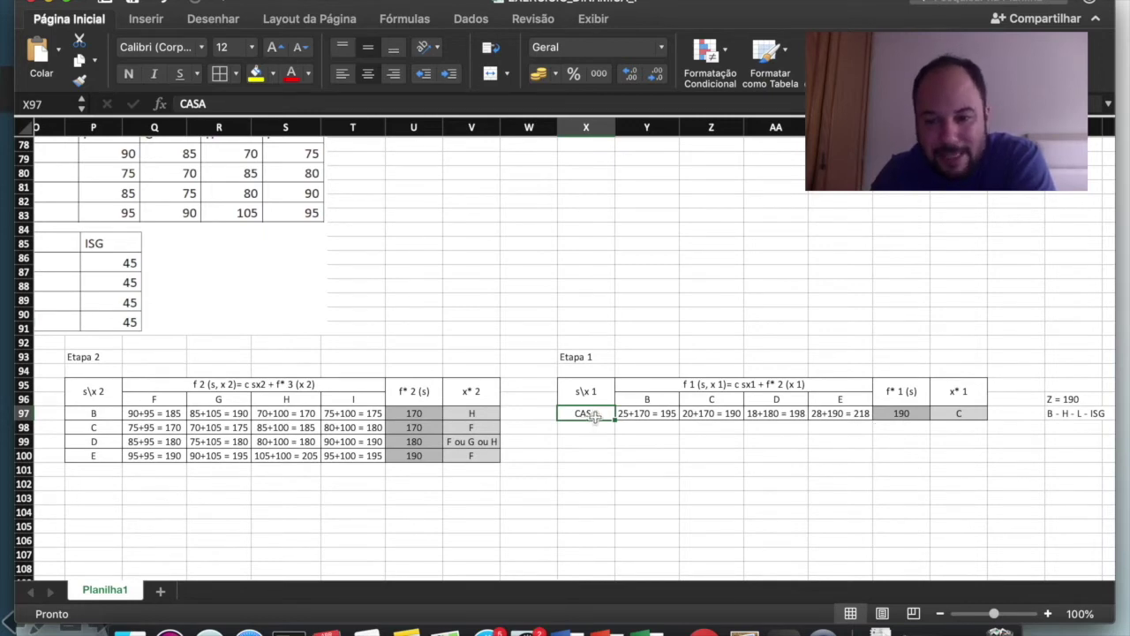
left_click(901, 415)
left_click(956, 415)
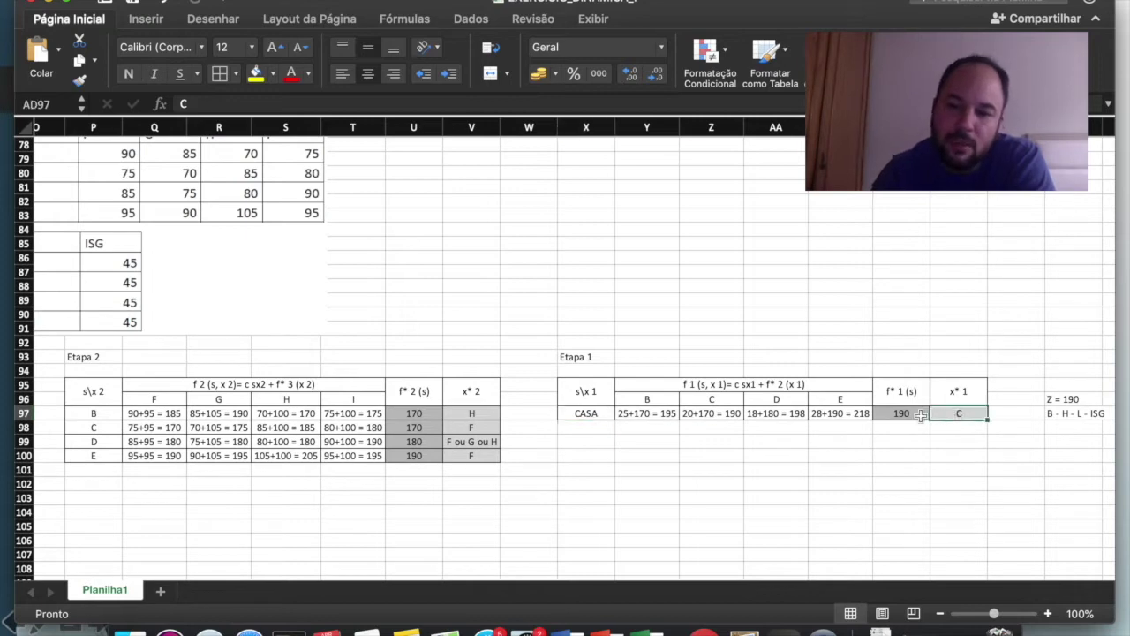
left_click(904, 418)
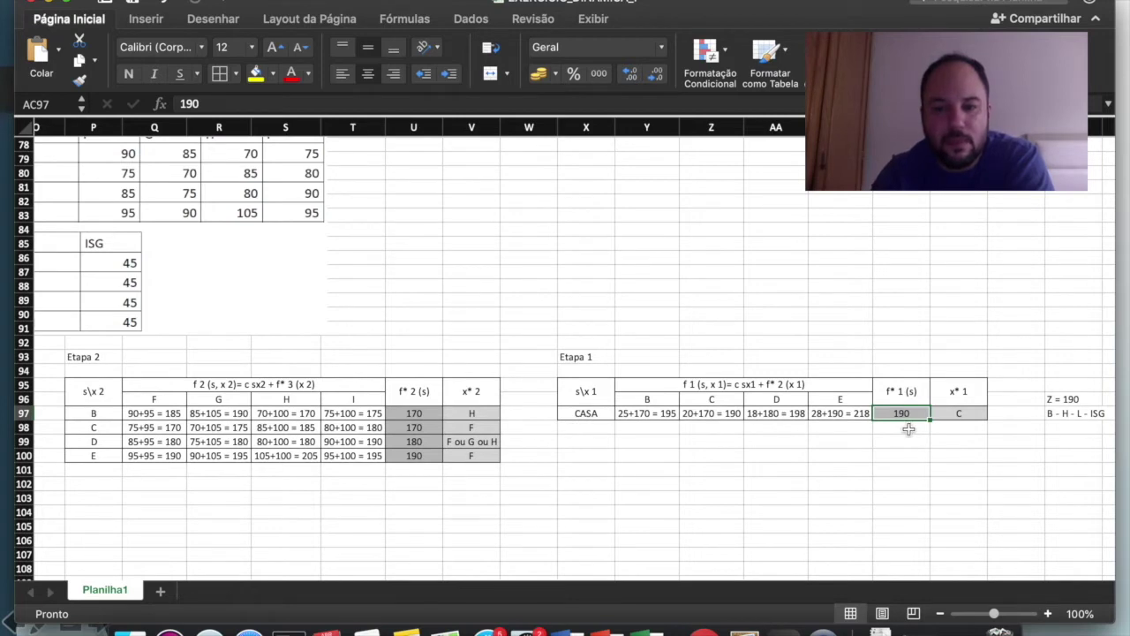
Switch to the draw.io diagram and thicken the CASA A–C, C–F and F–J arrows, giving F–J a 3 pt line
key("ctrl+Right")
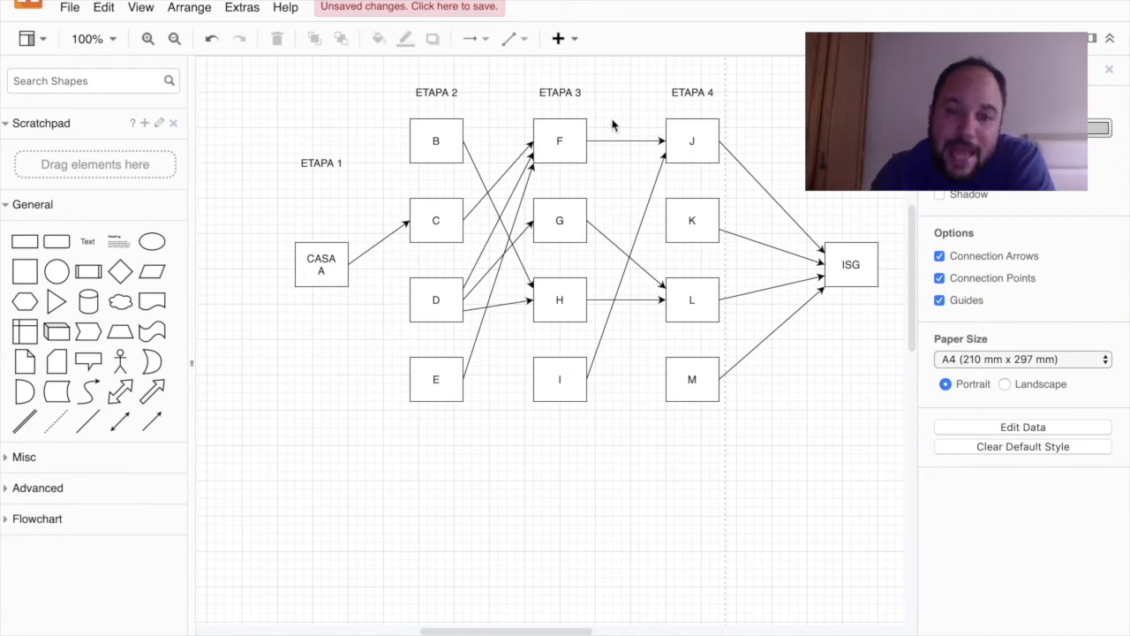
left_click(308, 265)
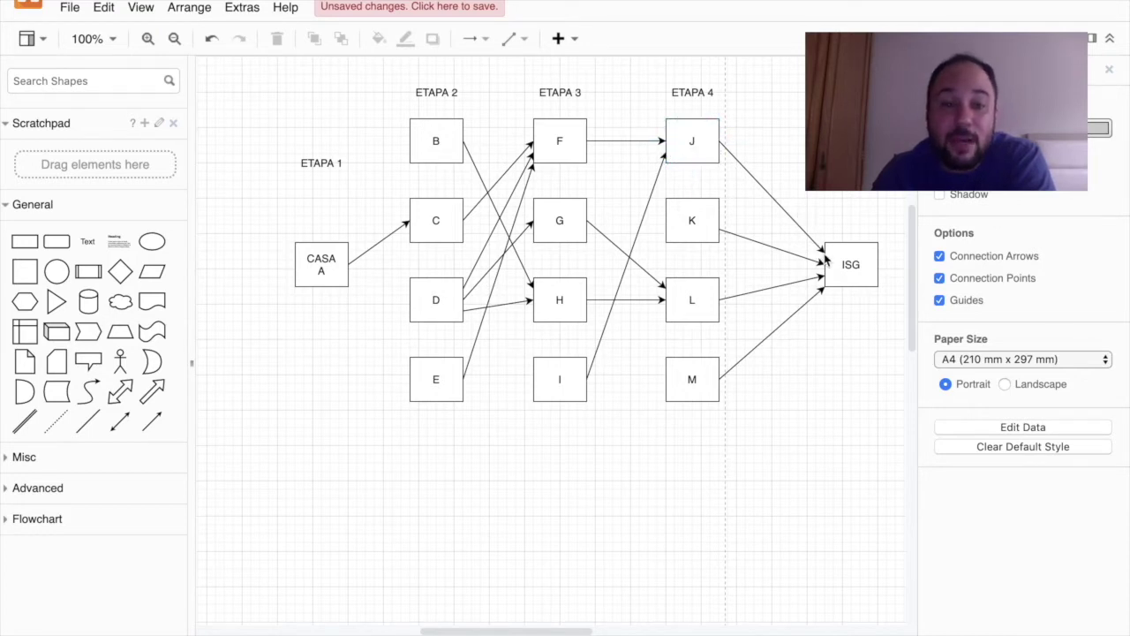
left_click(383, 238)
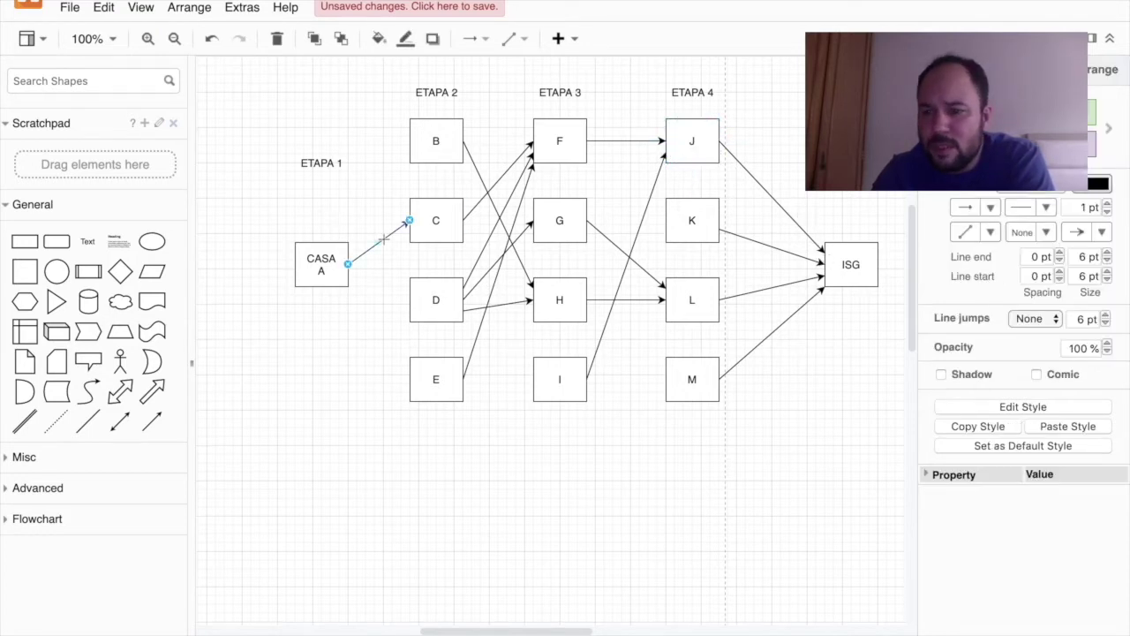
left_click(1108, 204)
left_click(473, 210)
left_click(1107, 204)
left_click(1107, 204)
left_click(618, 140)
left_click(1108, 204)
left_click(1108, 205)
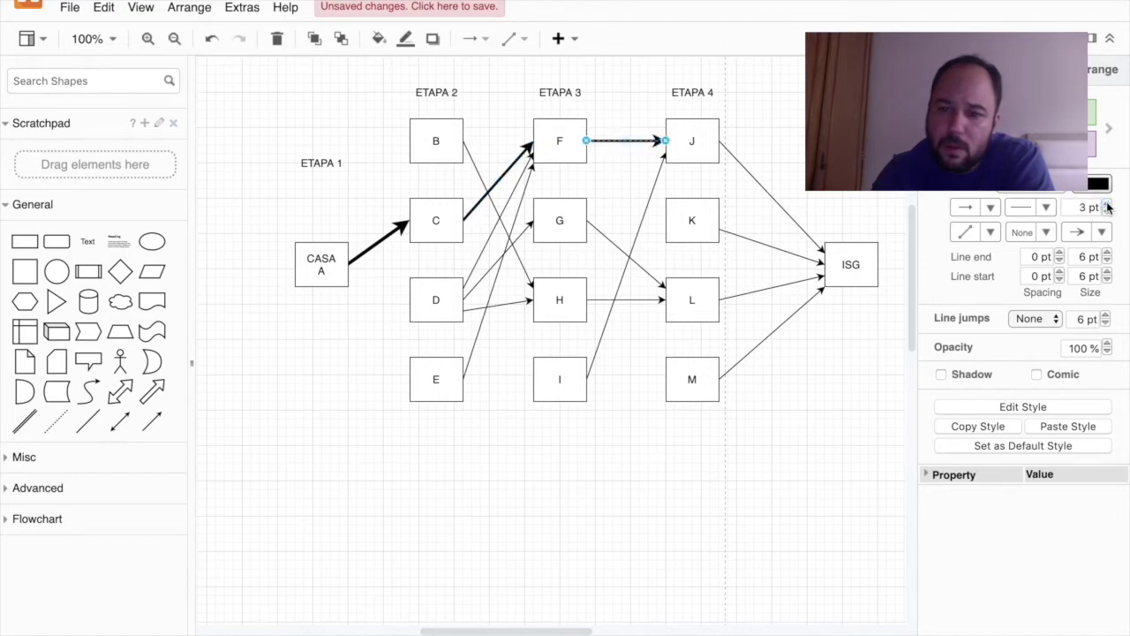
Set the line width of the J–ISG and CASA A–C arrows to 3 pt
left_click(746, 175)
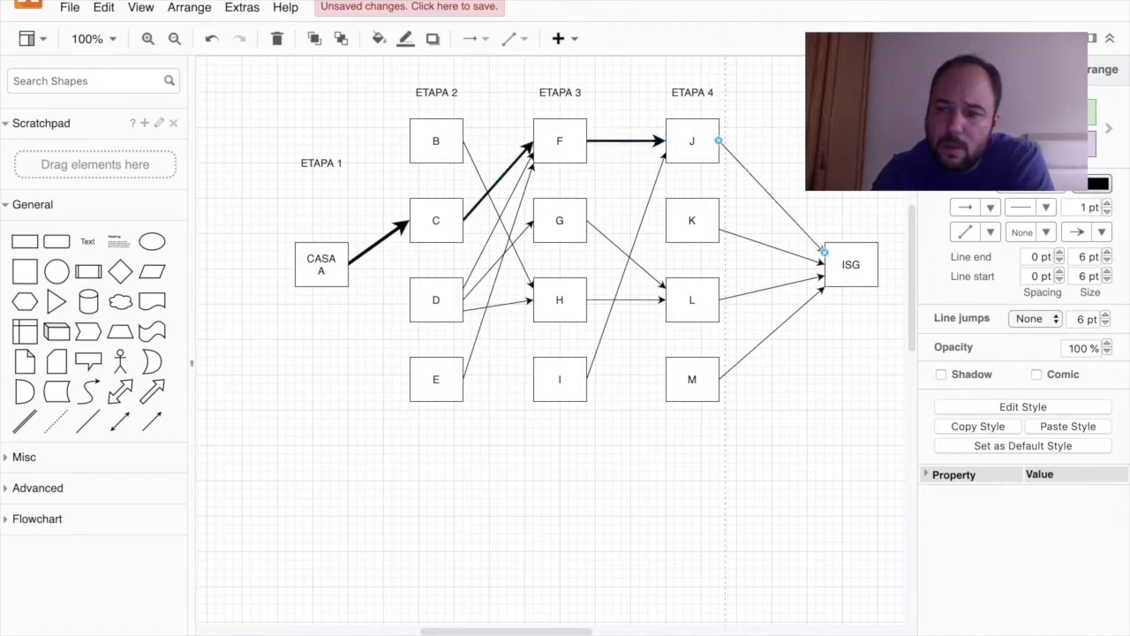
left_click(1107, 204)
left_click(1107, 204)
left_click(365, 251)
left_click(1107, 211)
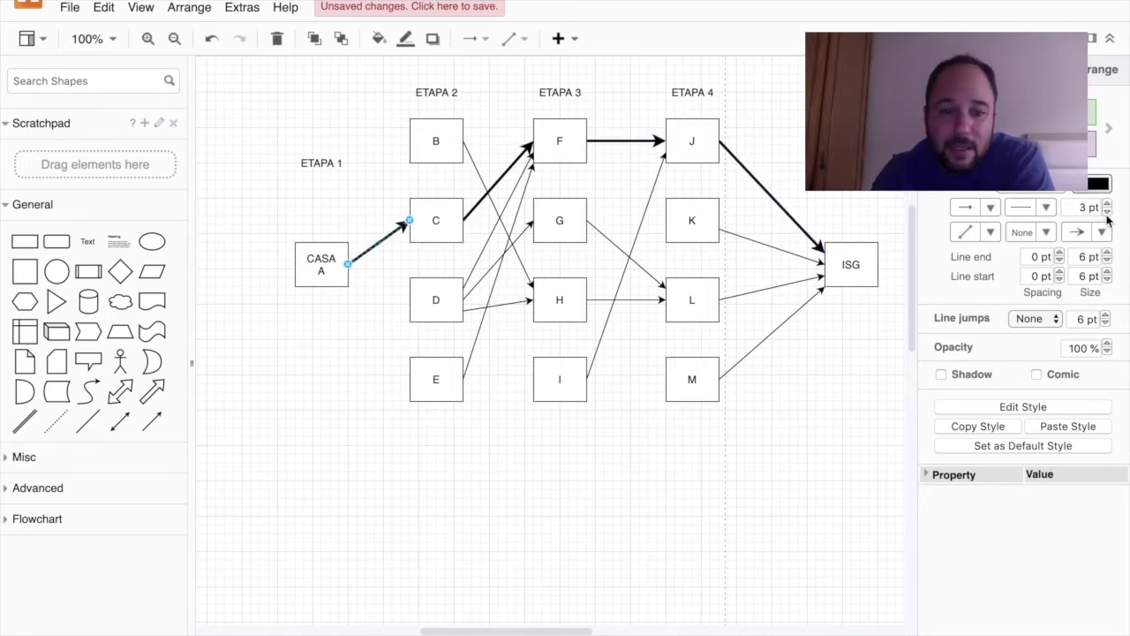
left_click(354, 357)
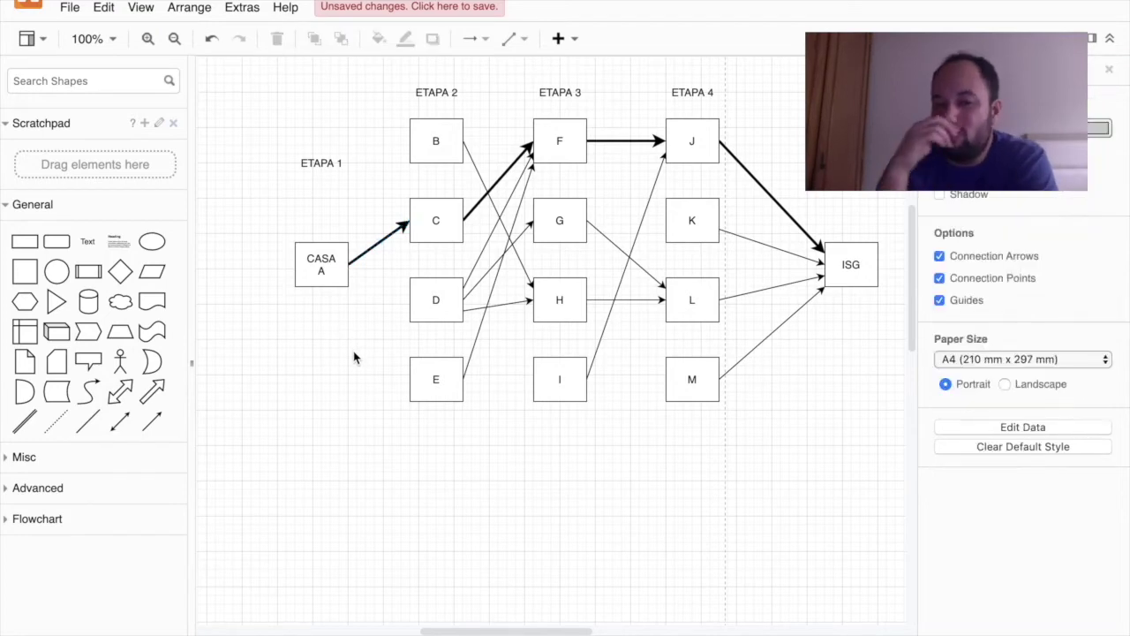
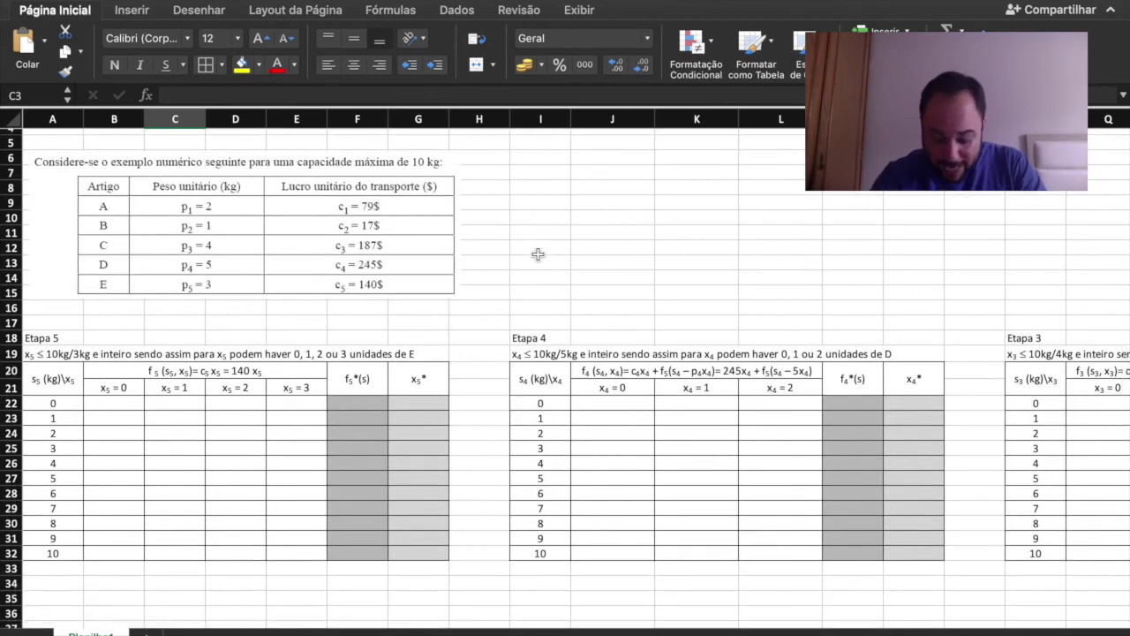
Fill the x5 = 0 column of the Etapa 5 table with 0 for states 0 to 10 kg
left_click(120, 401)
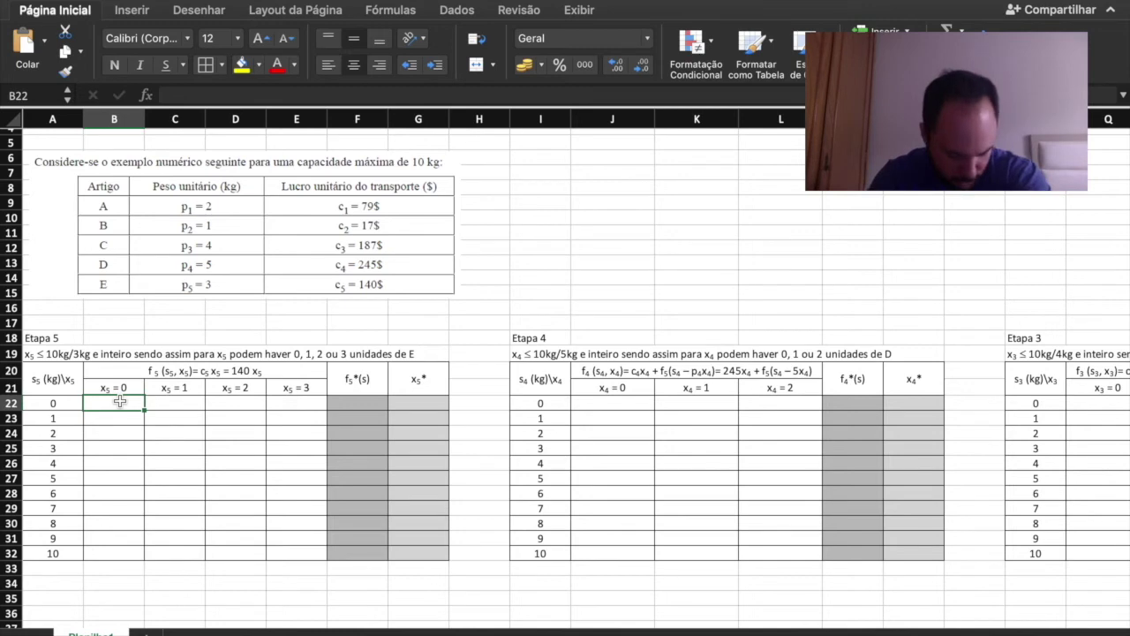
type("0")
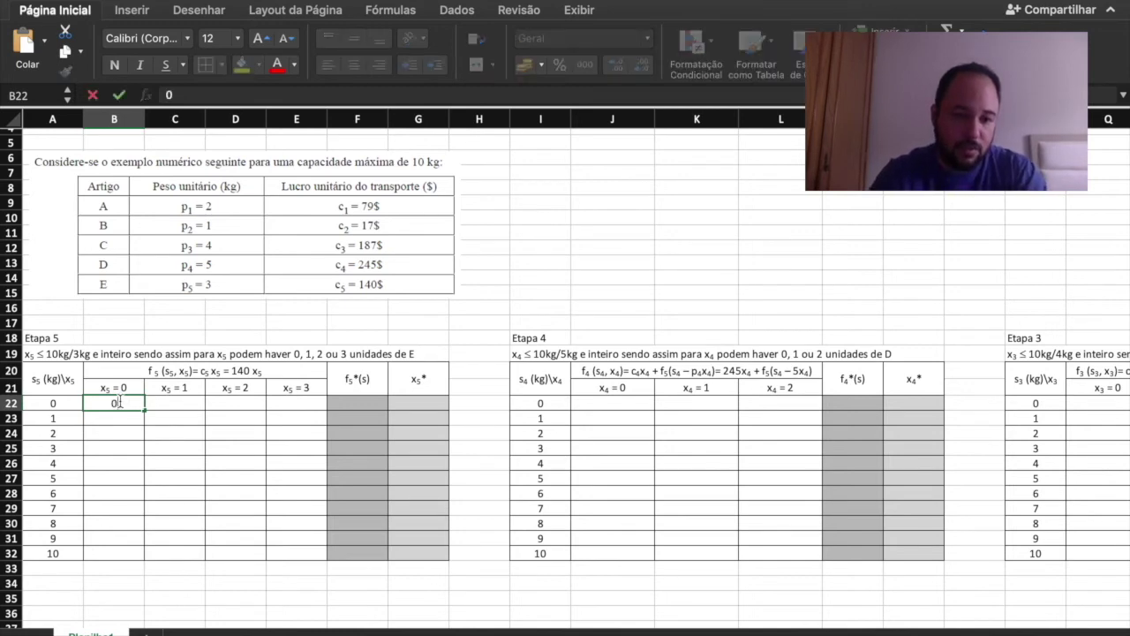
key("Return")
type("0")
key("Return")
type("0")
key("Return")
left_click(126, 431)
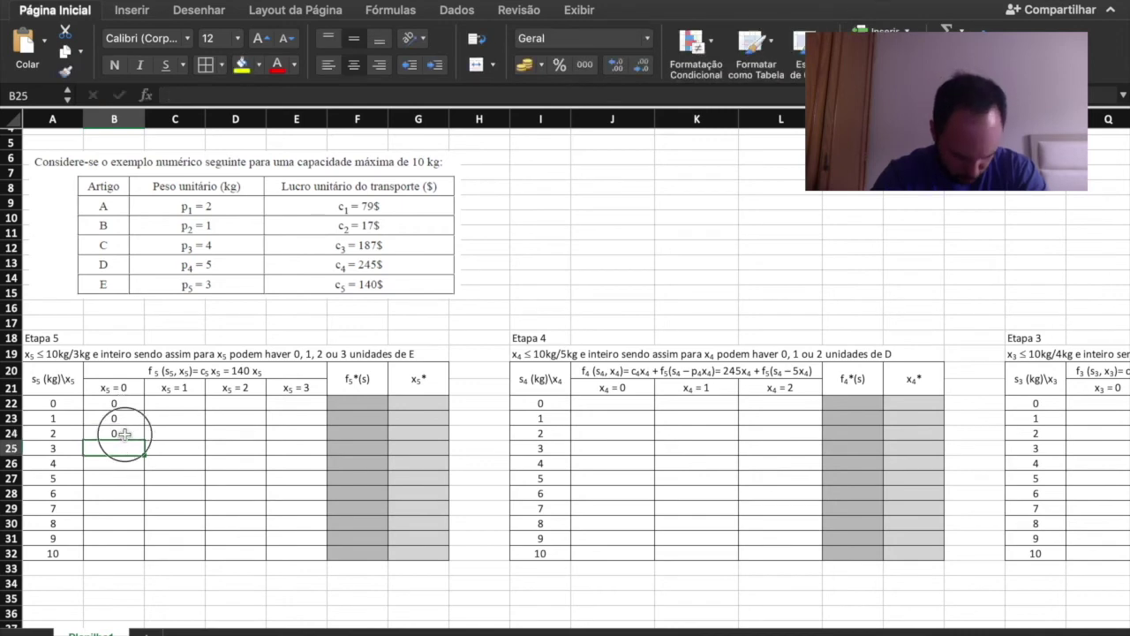
left_click_drag(145, 439, 148, 556)
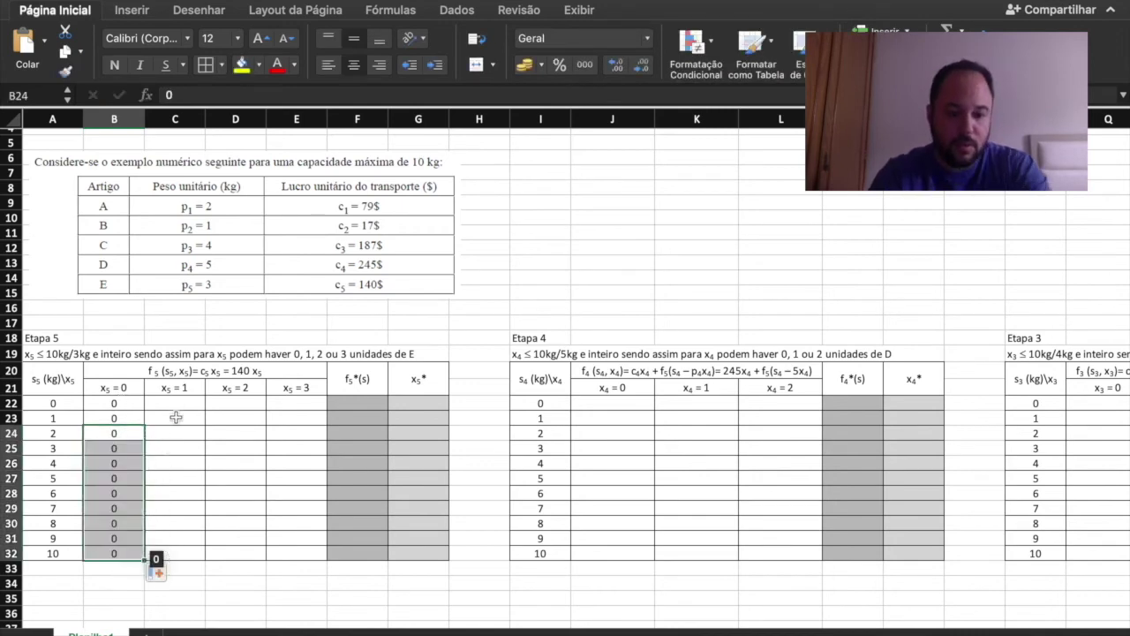
Fill the x5 = 1 column of Etapa 5 with 140 for states 3 to 10 kg
left_click(171, 462)
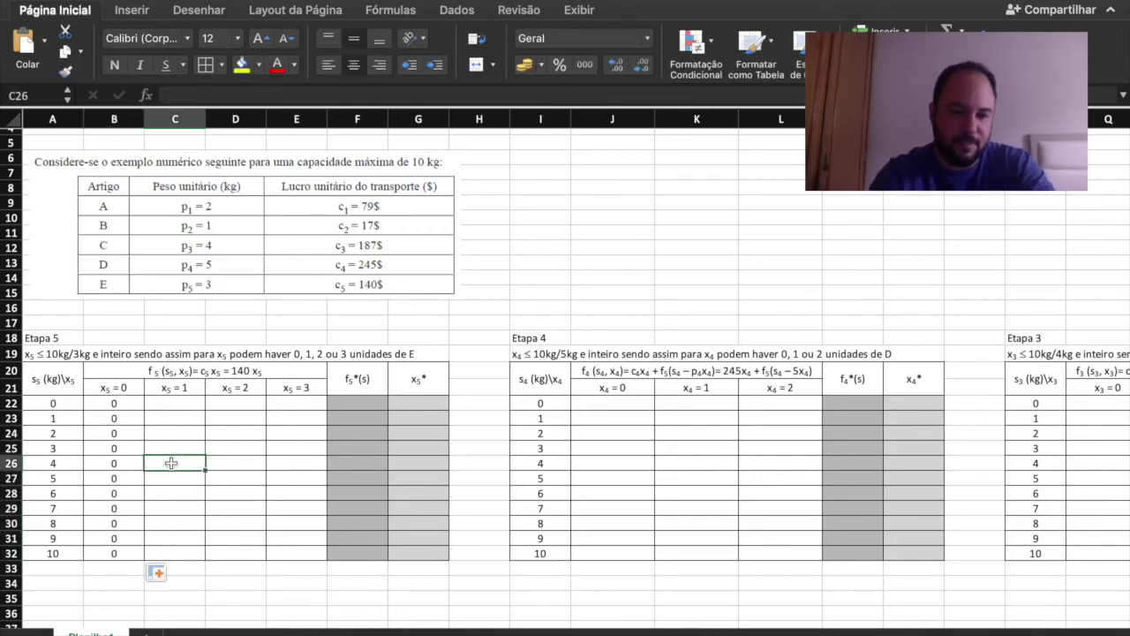
left_click(175, 453)
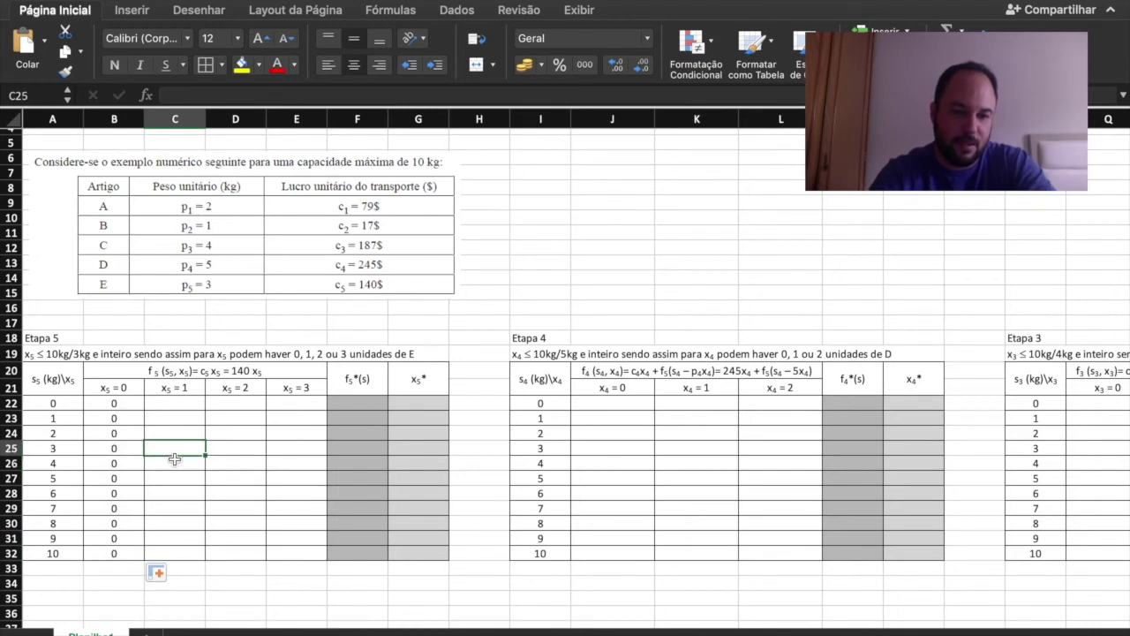
type("140")
key("Return")
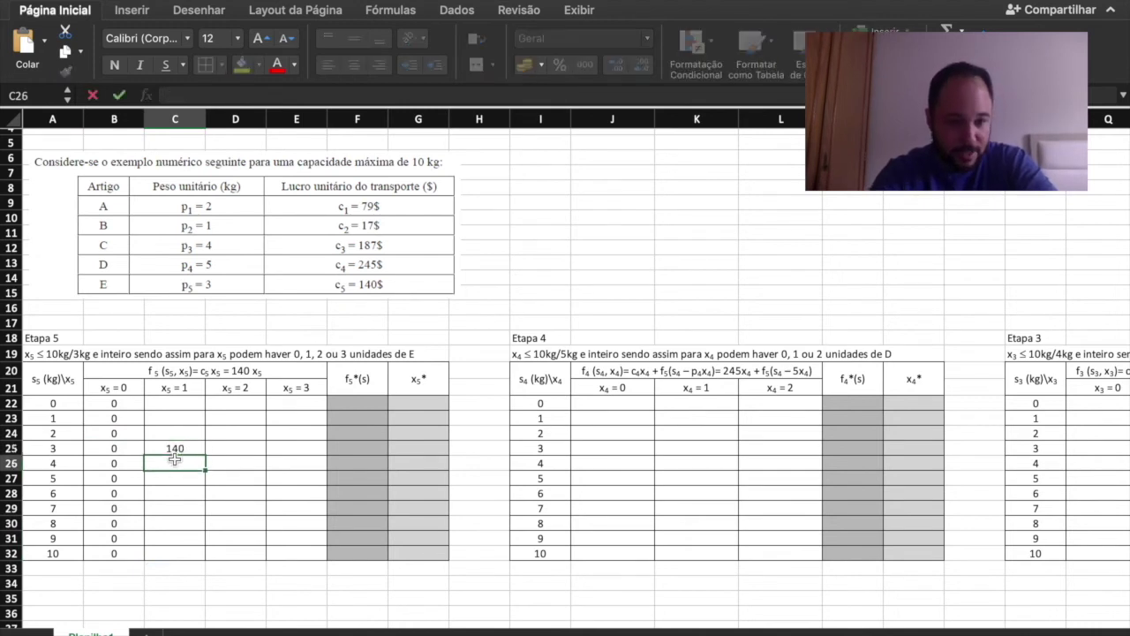
left_click(200, 449)
left_click_drag(205, 456, 199, 559)
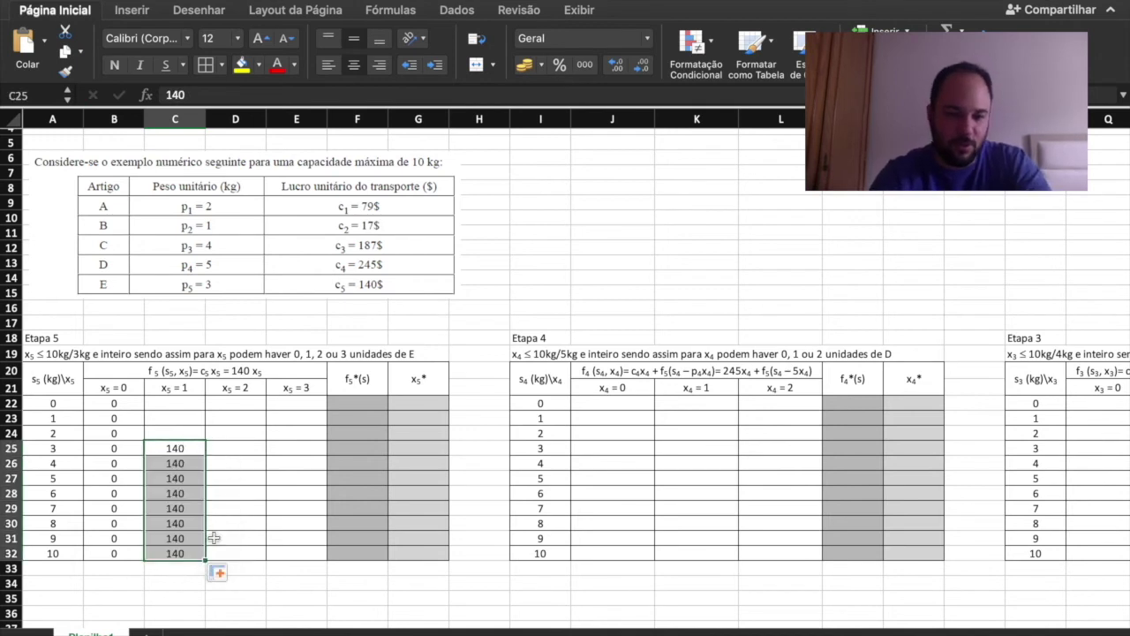
Fill Etapa 5 with 280 under x5 = 2 for 6 to 10 kg and 420 under x5 = 3 for 9 and 10 kg
left_click(251, 495)
type("280")
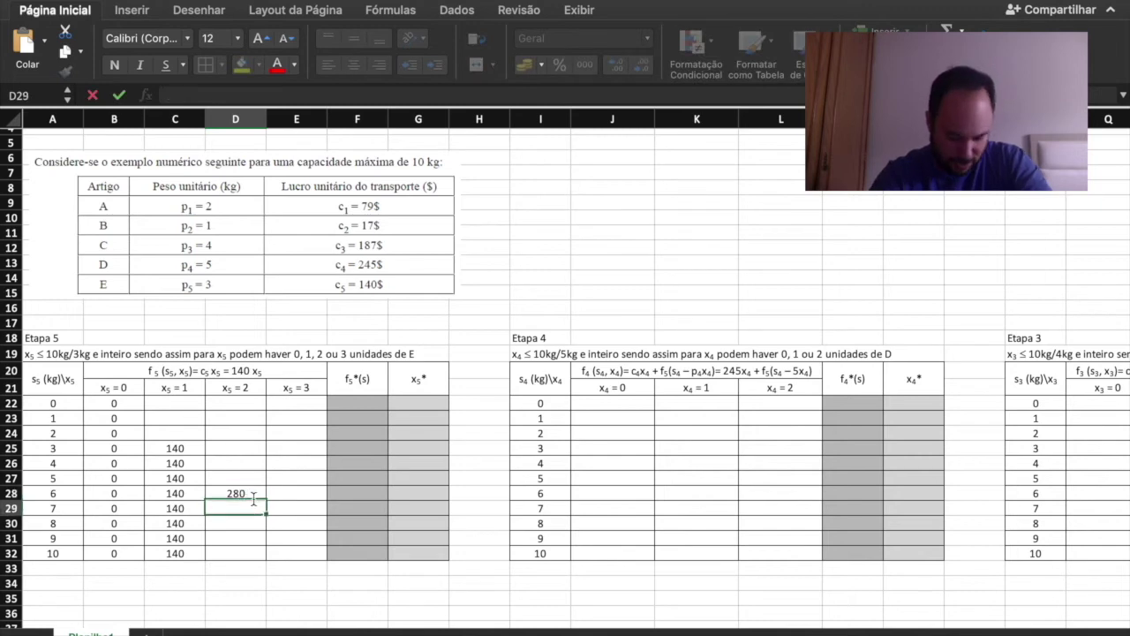
key("super+Return")
left_click_drag(262, 499, 266, 554)
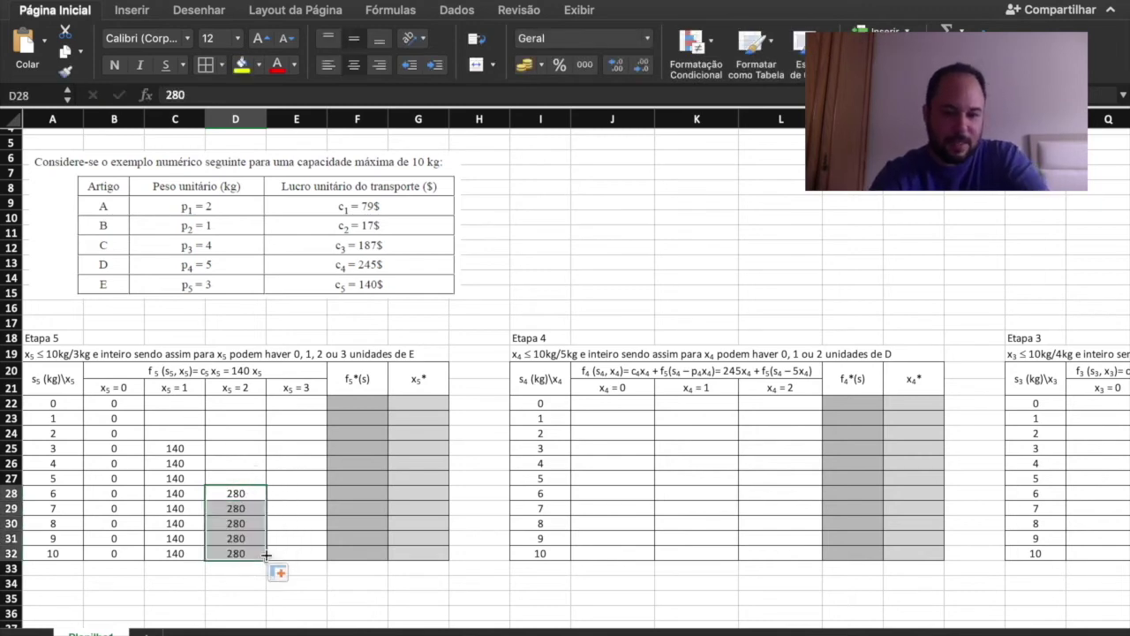
left_click(298, 539)
type("420")
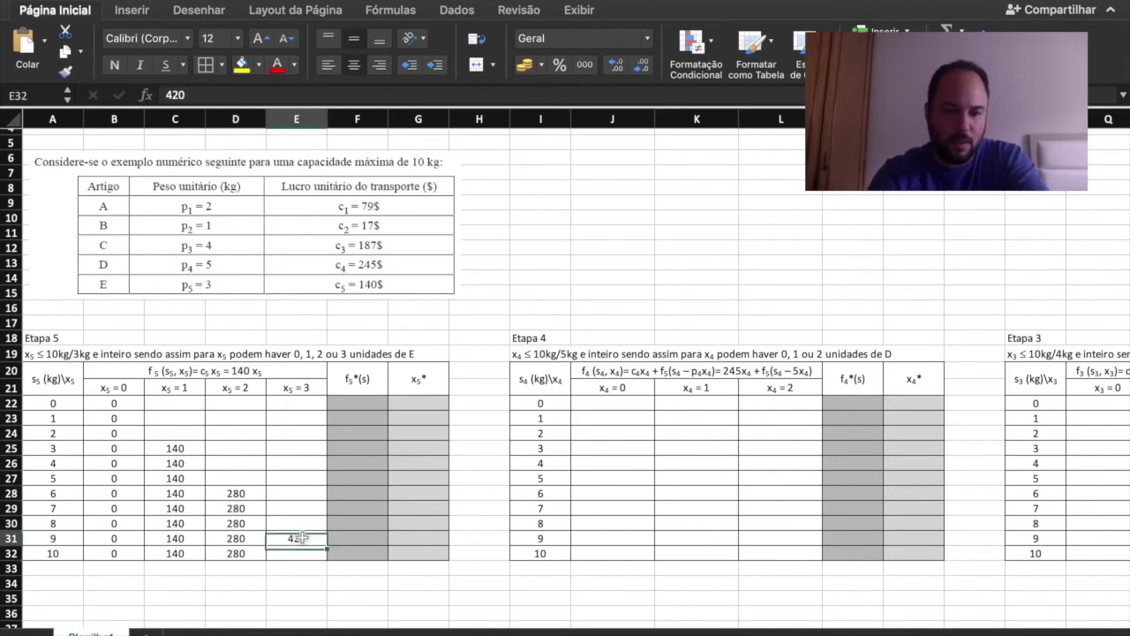
left_click_drag(325, 546, 319, 561)
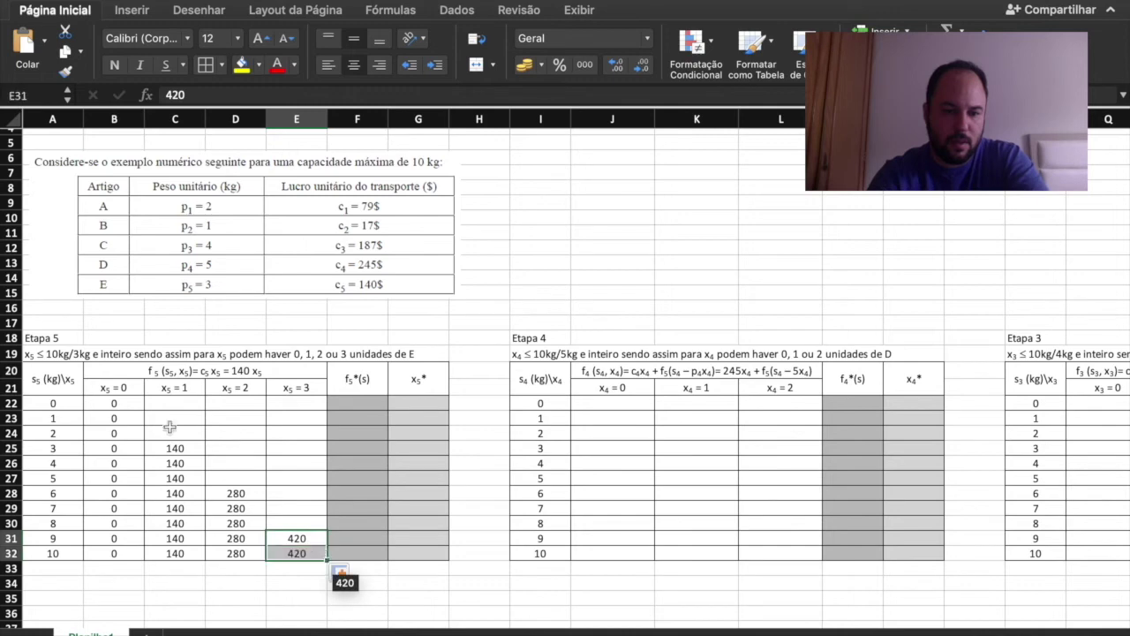
Enter a dash (-) under x5 = 1, 2 and 3 in the 0 kg row of Etapa 5
left_click(172, 407)
type("-")
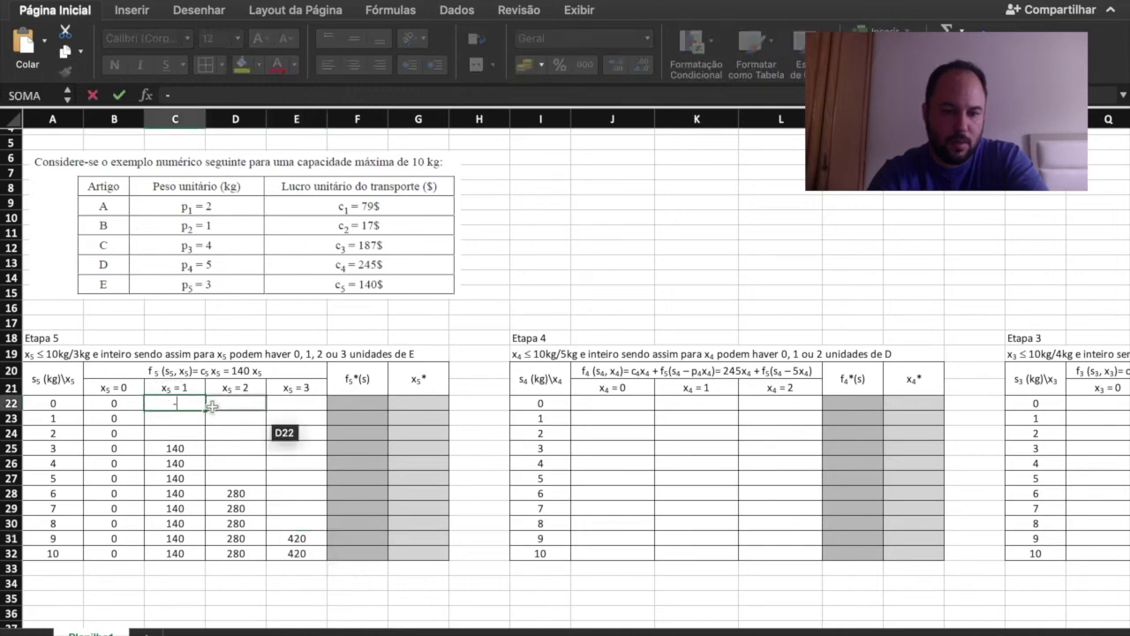
key("Return")
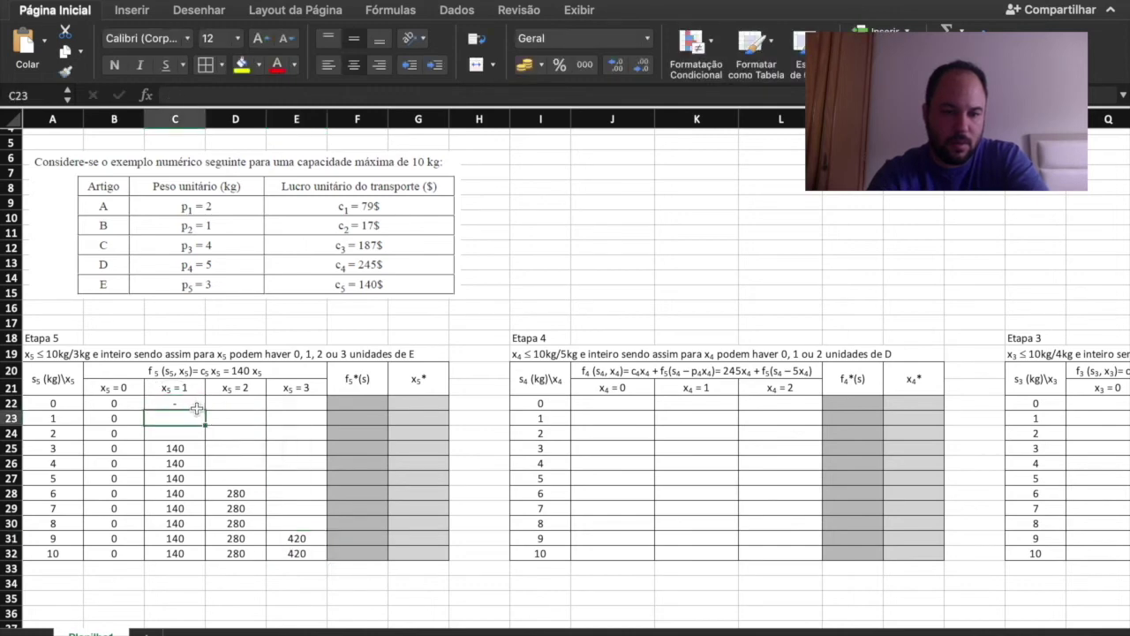
left_click(201, 407)
left_click_drag(204, 409, 300, 412)
Extend the dashes down Etapa 5 to 2 kg under x5 = 1, 5 kg under x5 = 2 and 8 kg under x5 = 3
left_click(192, 406)
left_click_drag(204, 410, 206, 433)
left_click(254, 408)
left_click_drag(266, 410, 266, 482)
left_click(316, 406)
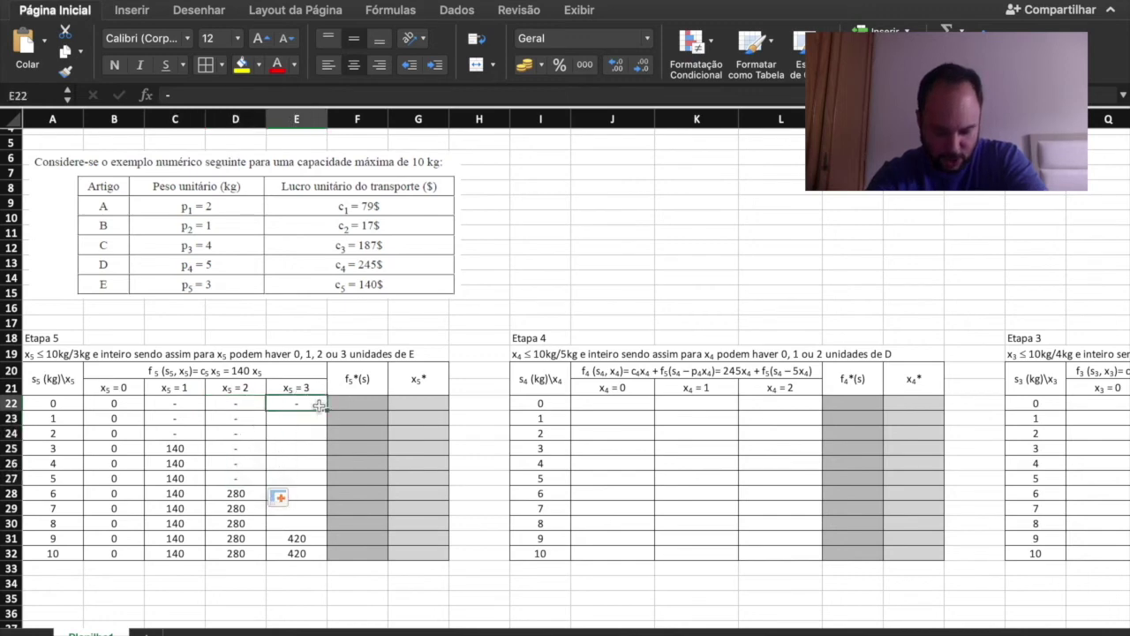
left_click_drag(324, 408, 314, 524)
Enter 0 as f5*(s) for states 0, 1 and 2 kg in Etapa 5
left_click(366, 403)
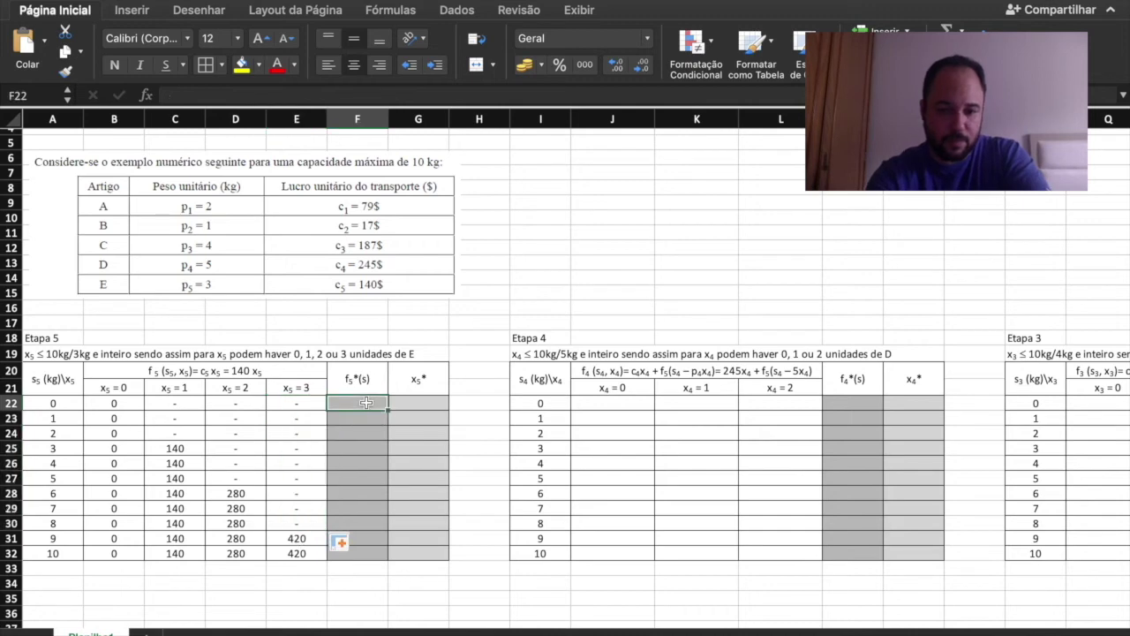
type("0")
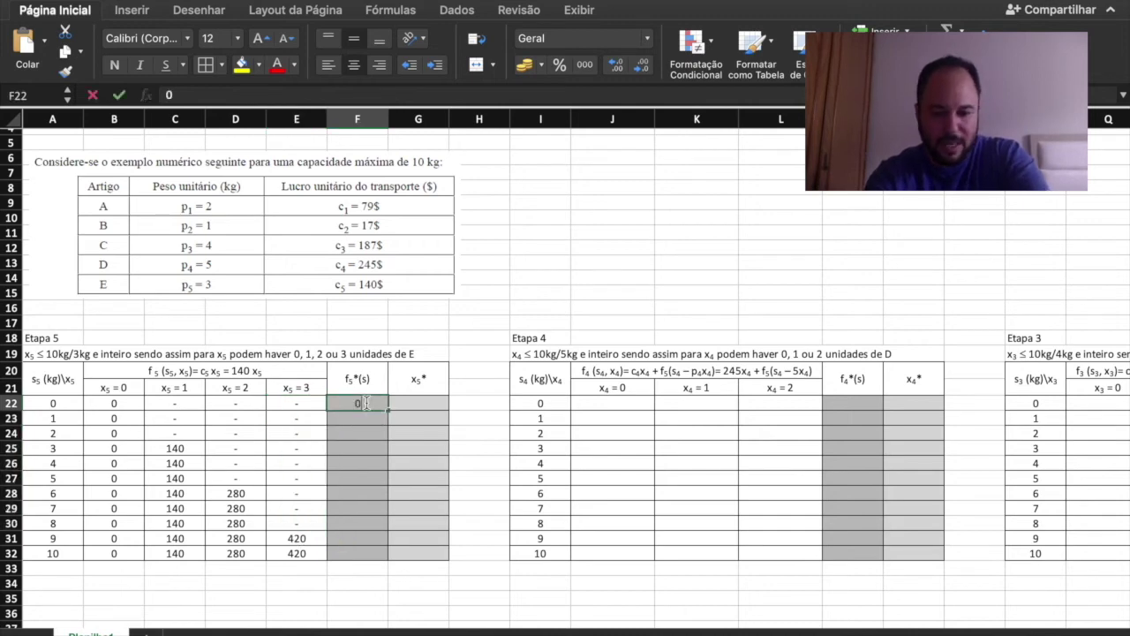
key("Return")
type("0")
key("Return")
type("0")
key("Return")
Enter 140 as f5*(s) for states 3, 4 and 5 kg in Etapa 5
type("140")
key("Return")
type("140")
key("Return")
type("140")
key("Return")
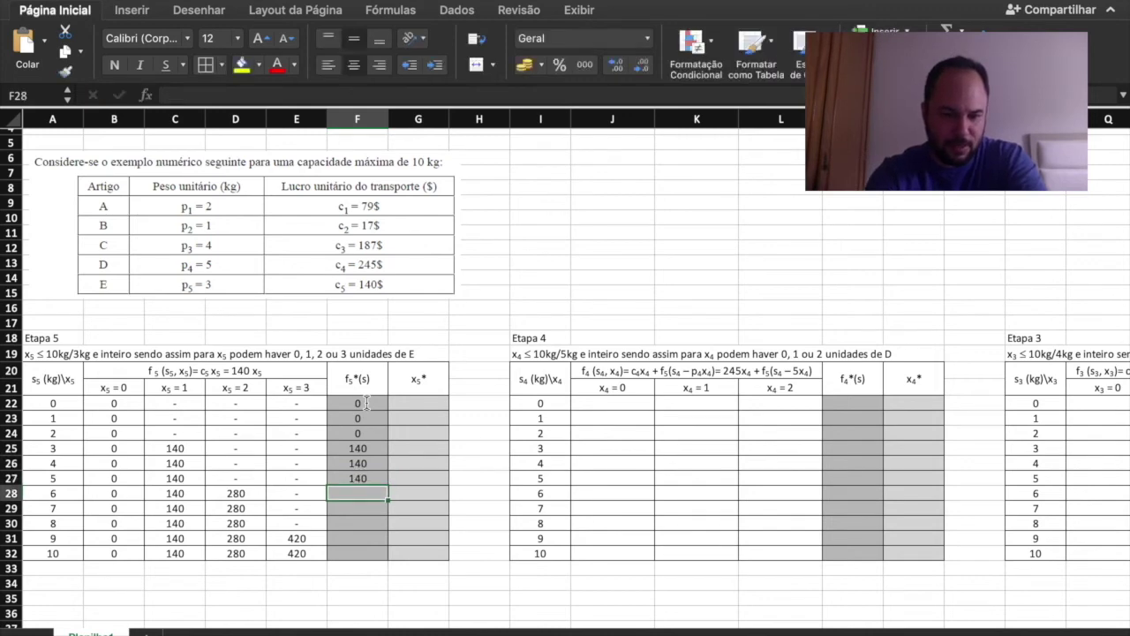
Enter 280 as f5*(s) for states 6, 7 and 8 kg and 420 for states 9 and 10 kg in Etapa 5
type("280")
key("Return")
type("280")
key("Return")
type("280")
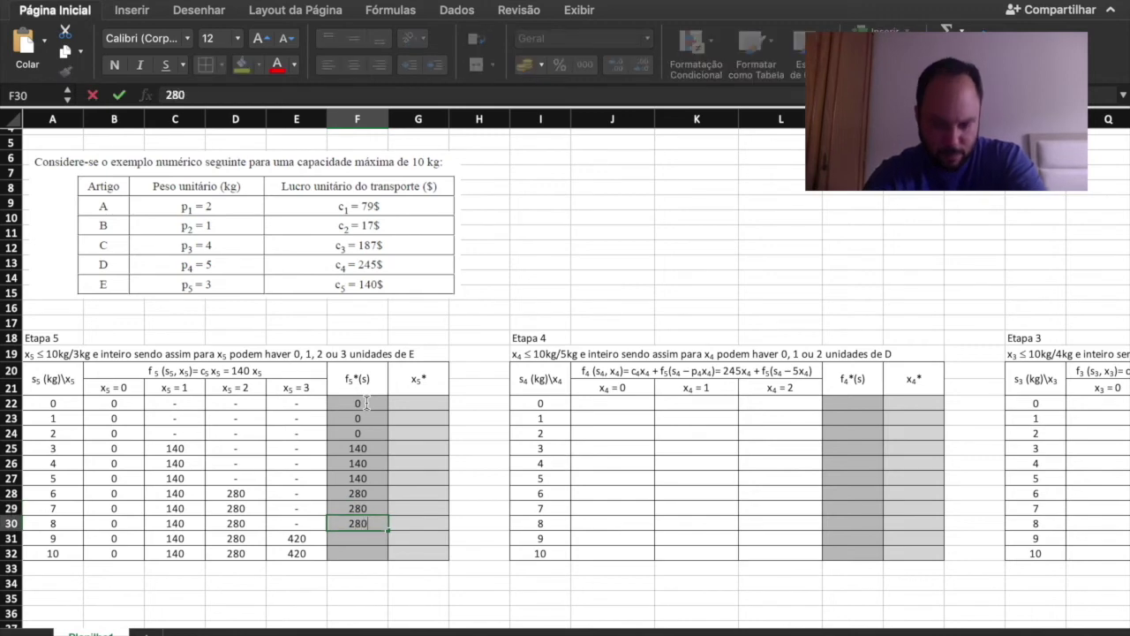
key("Return")
type("420")
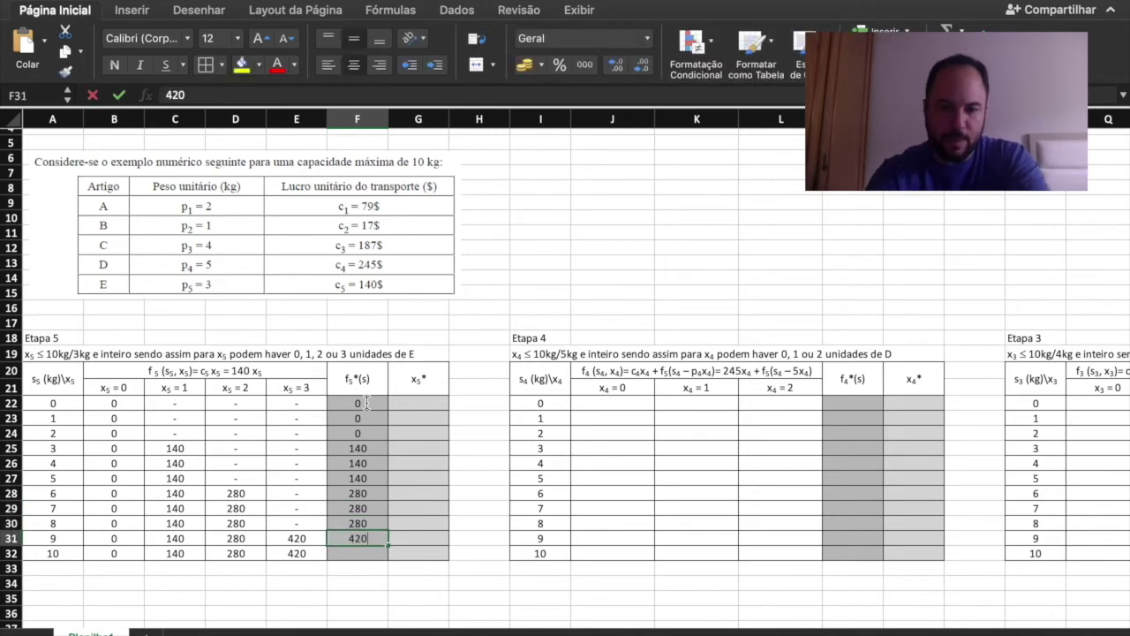
key("Return")
type("420")
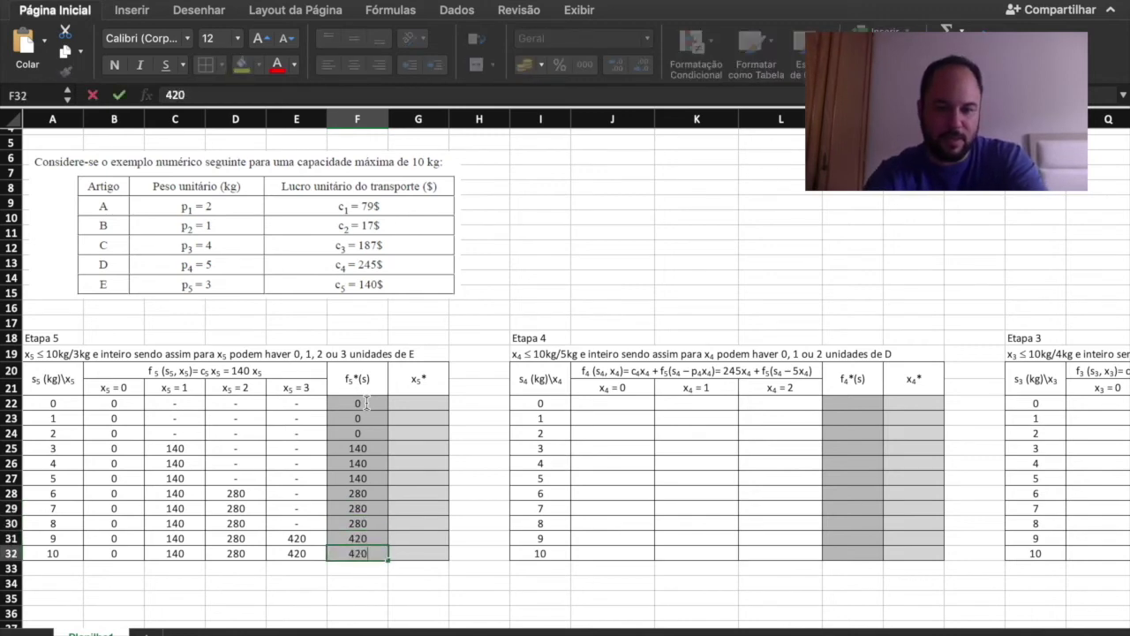
Enter 0 as x5* for states 0, 1 and 2 kg in Etapa 5
left_click(419, 404)
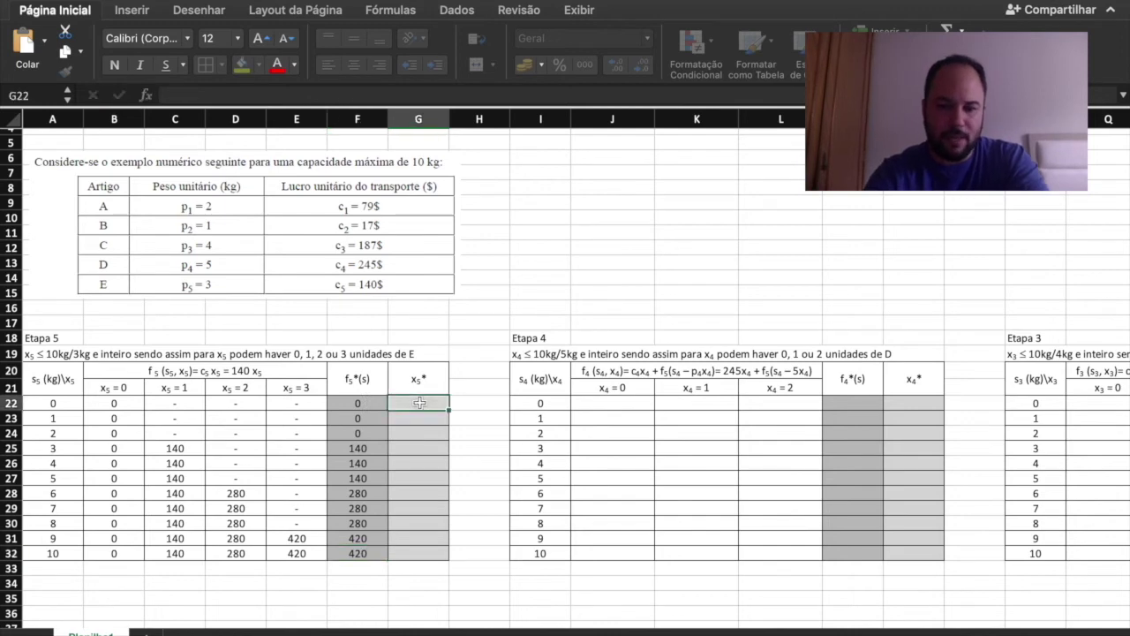
type("00")
key("BackSpace")
key("Return")
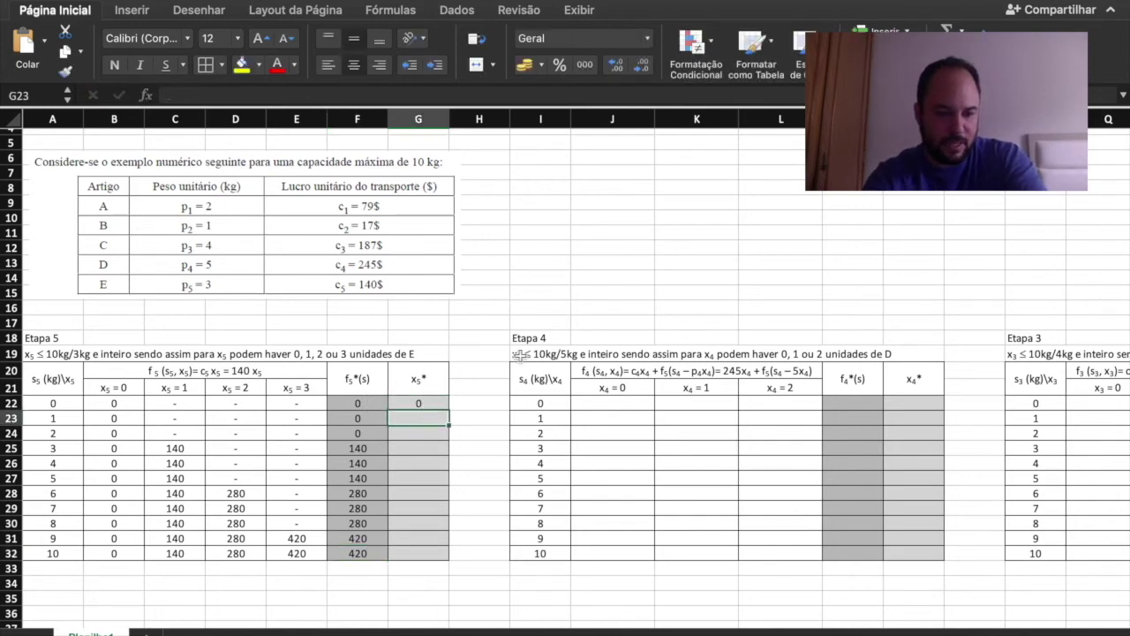
type("0")
key("Return")
type("0")
key("Return")
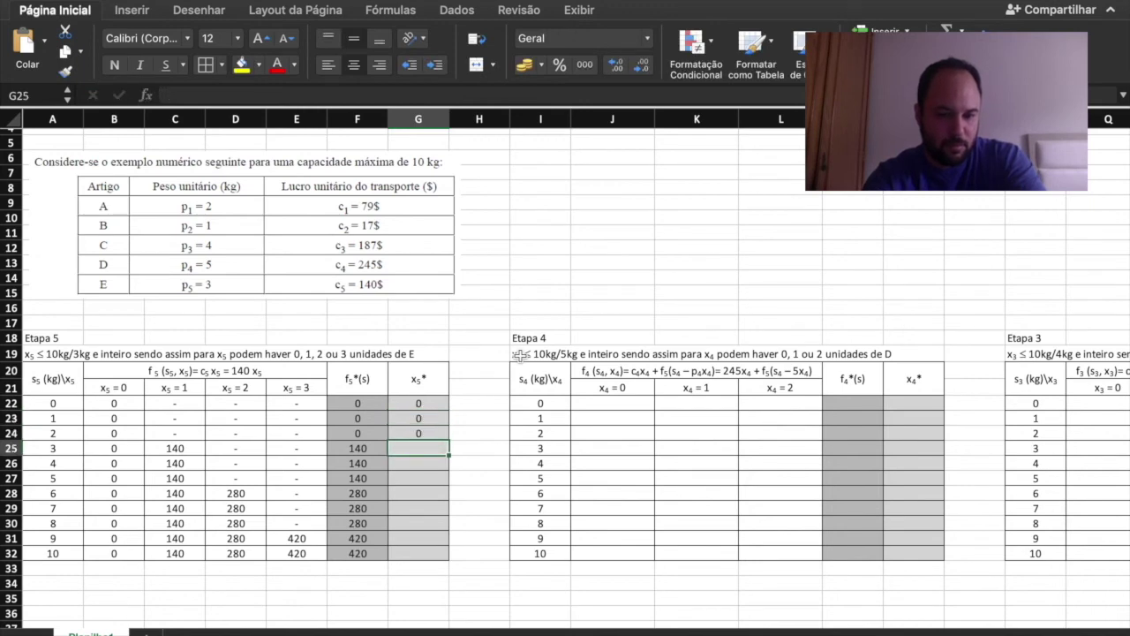
Enter 1 as x5* for states 3, 4 and 5 kg in Etapa 5
type("1")
key("Return")
type("1")
key("Return")
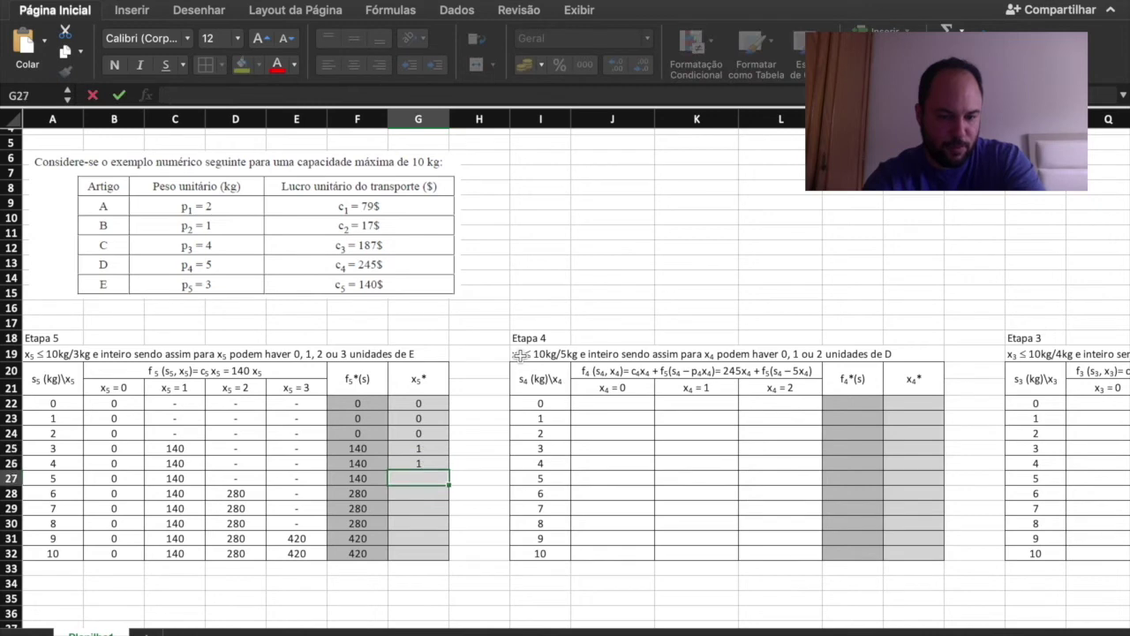
type("1")
key("Return")
Enter 2 as x5* for states 6, 7 and 8 kg and 3 for states 9 and 10 kg in Etapa 5
type("2")
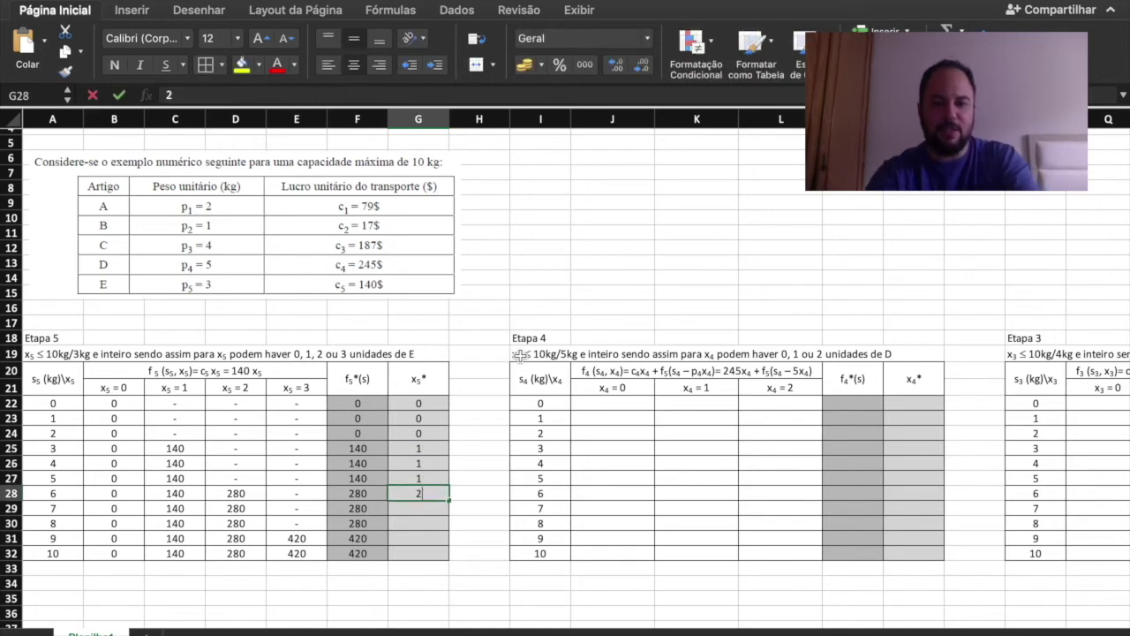
key("Return")
type("2")
key("Return")
type("2")
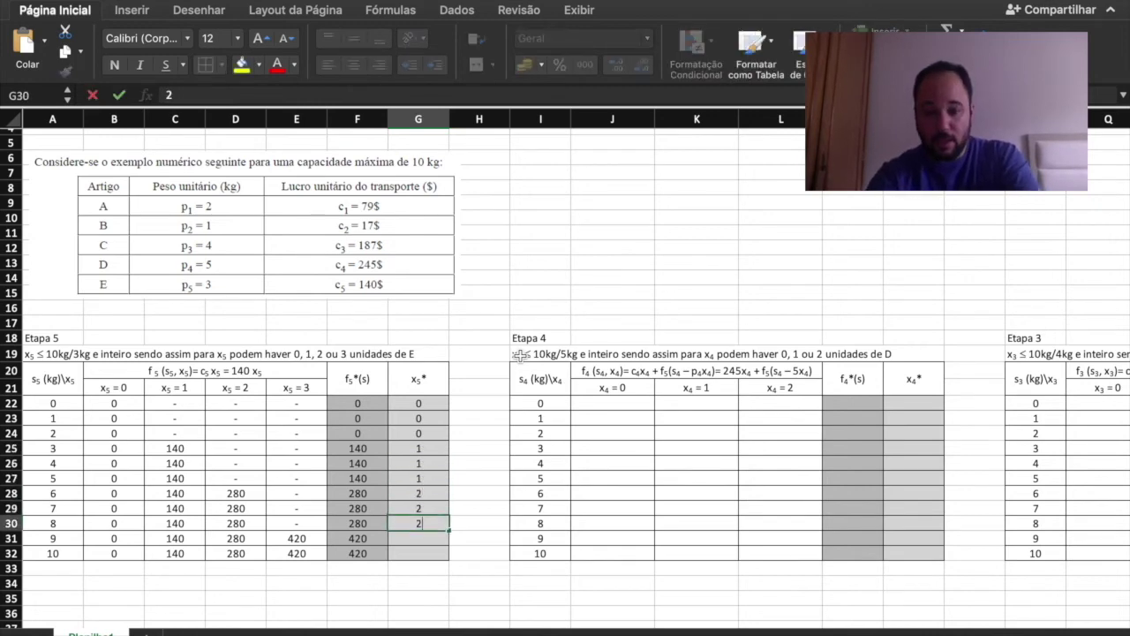
key("Return")
type("3")
key("Return")
type("3")
key("Return")
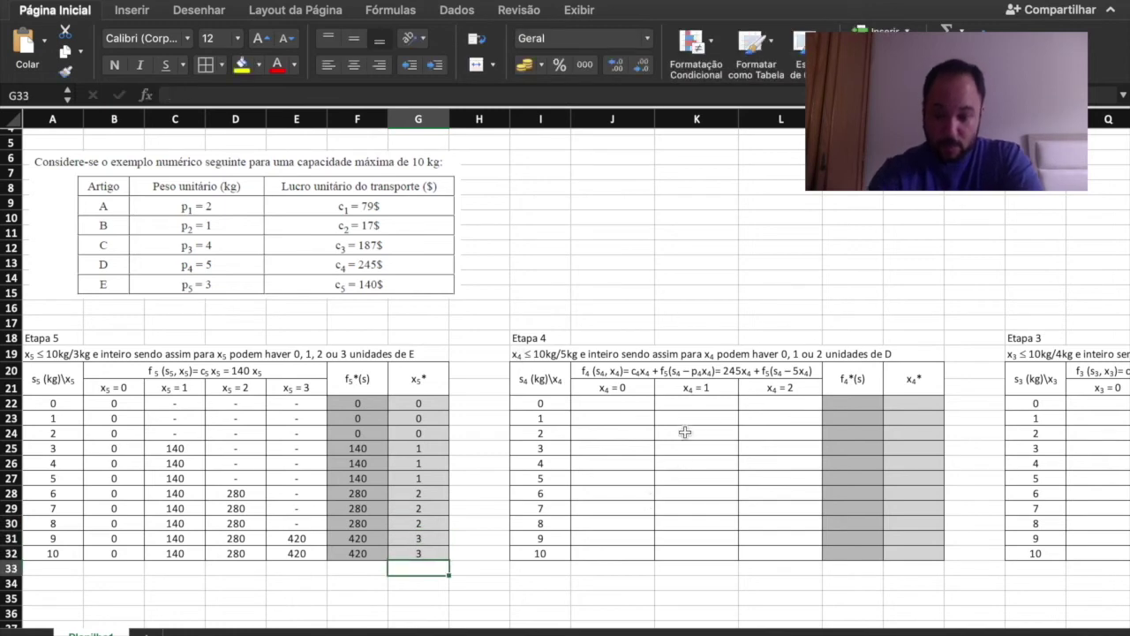
Enter 0 under x4 = 0 for states 0, 1 and 2 kg in Etapa 4
left_click(625, 406)
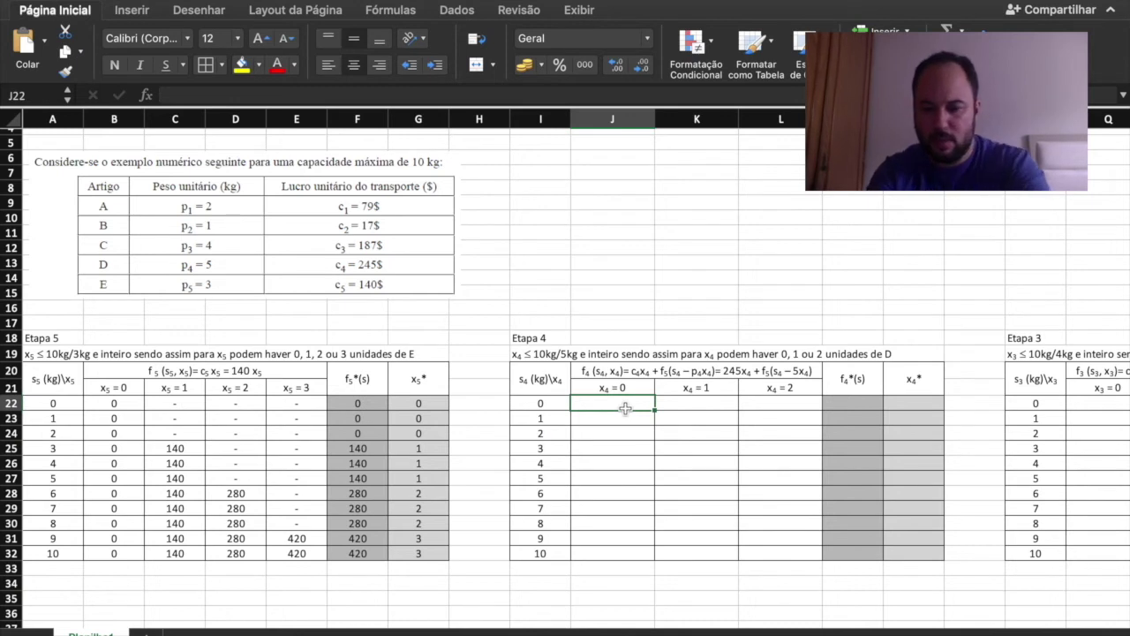
type("0")
key("Return")
type("0")
key("Return")
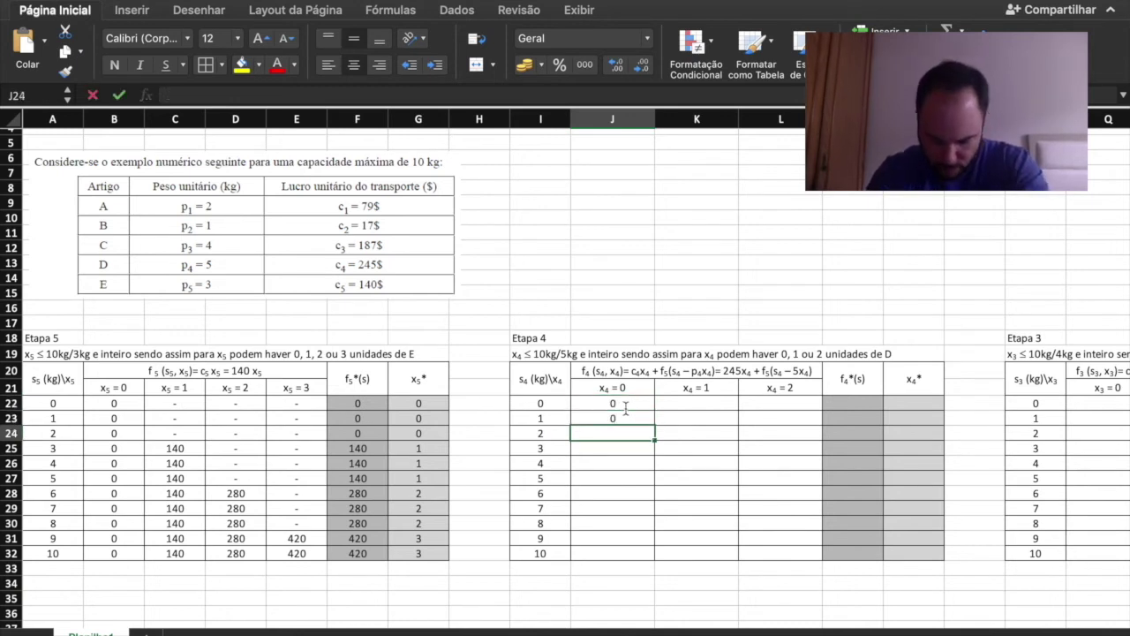
key("Return")
type("0")
key("Up")
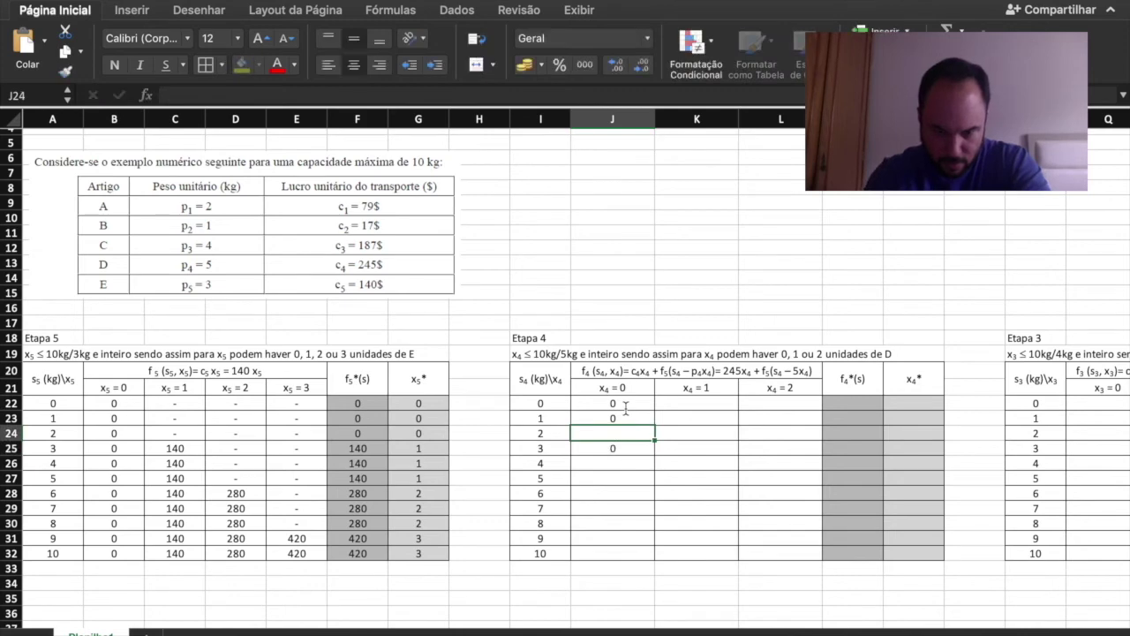
type("0")
key("Return")
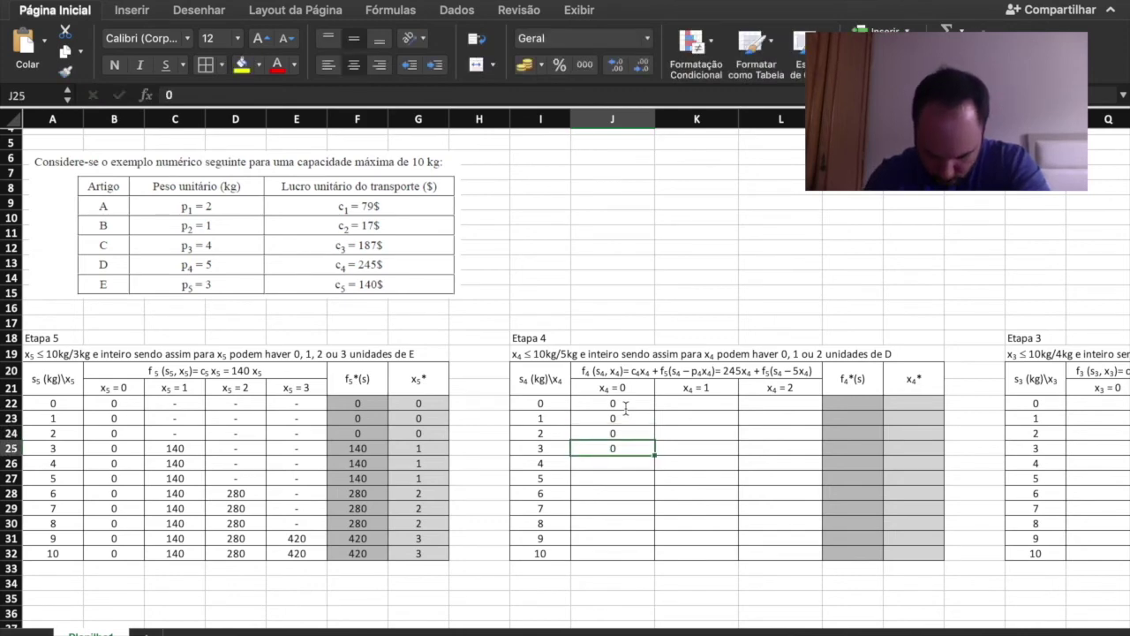
Enter 140 under x4 = 0 for states 3 and 4 kg and 245 for 5 kg in Etapa 4
type("140")
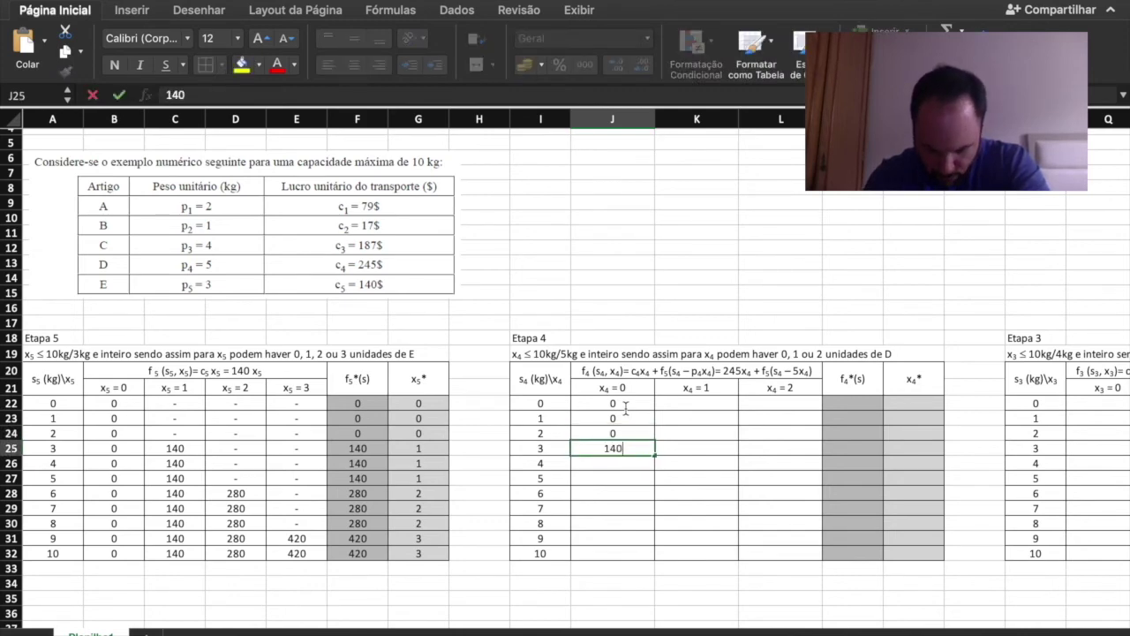
key("Return")
type("140")
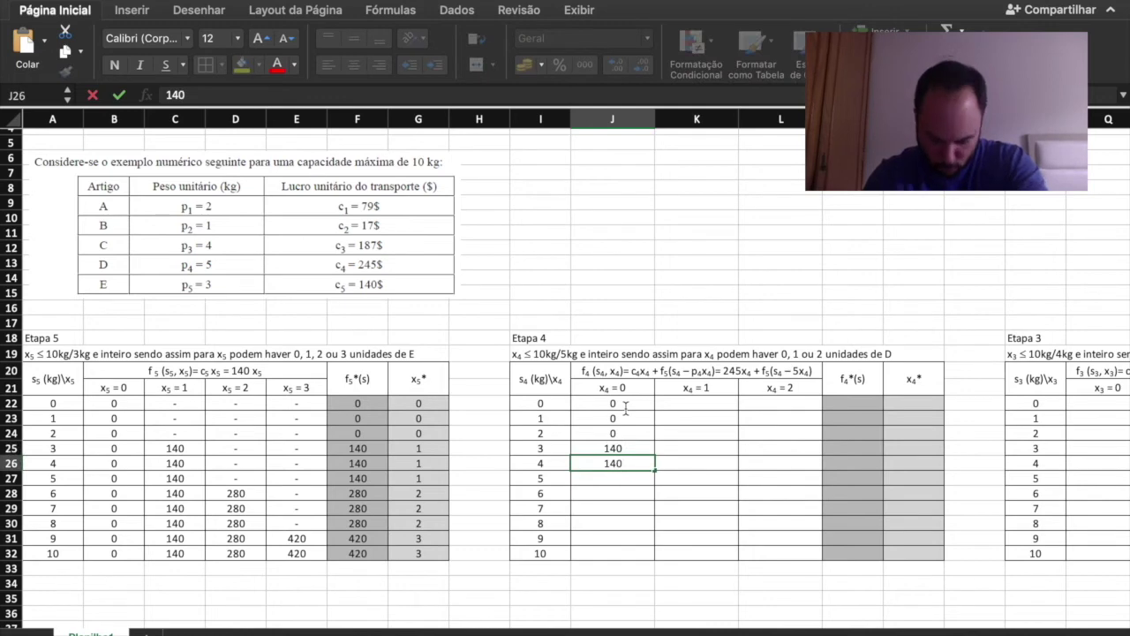
key("Return")
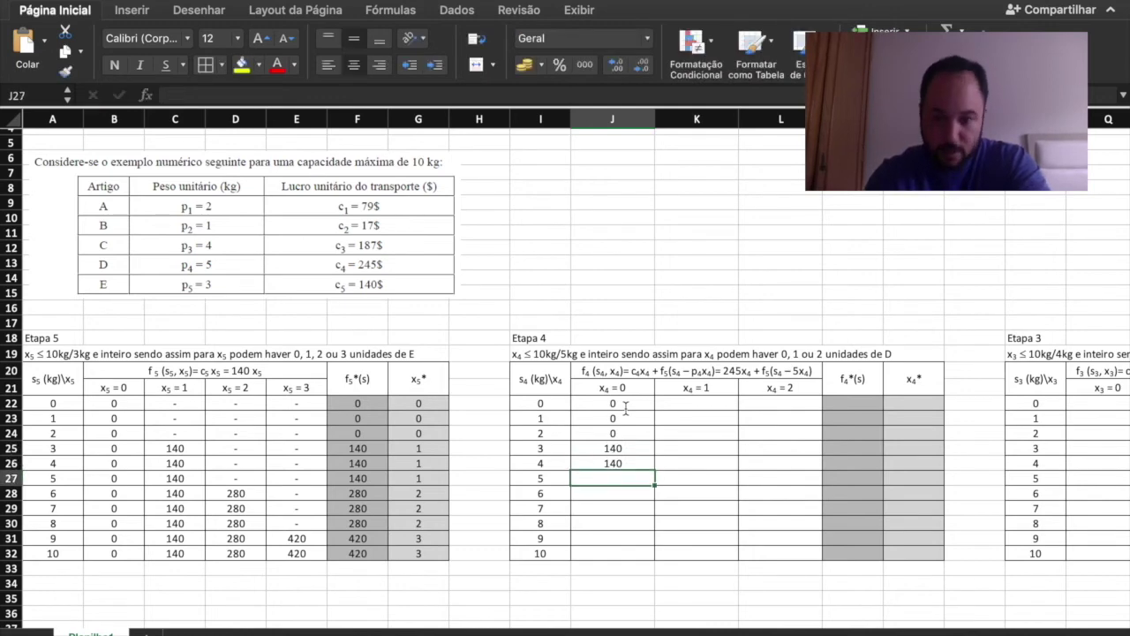
type("245")
key("Return")
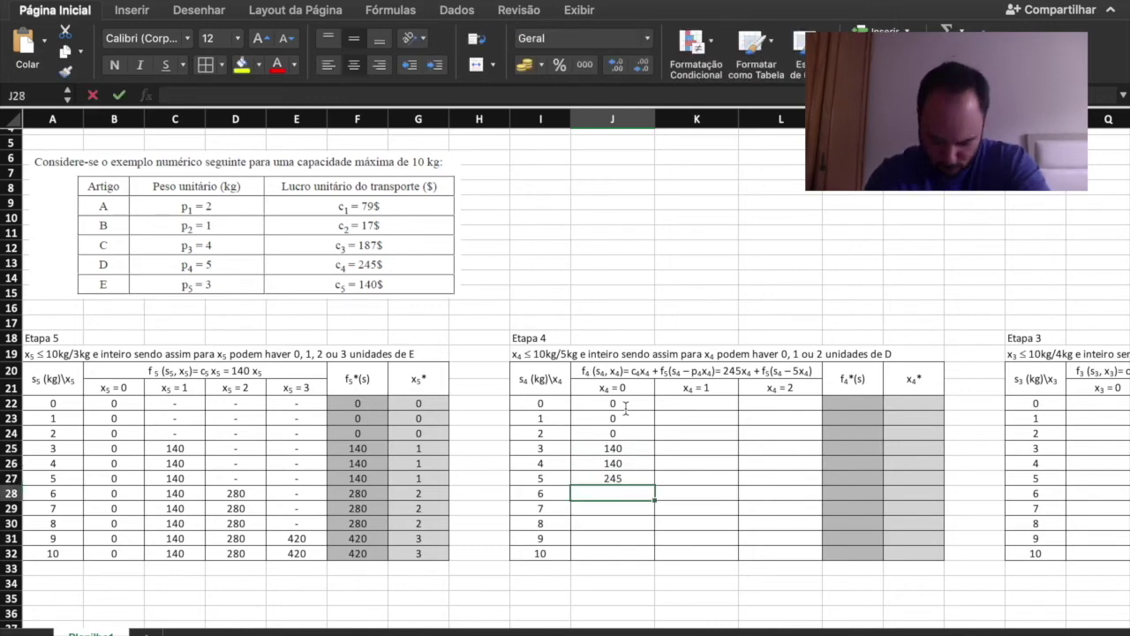
Fill the x4 = 0 column of Etapa 4 with 280 for 6 and 7 kg, 385 for 8 kg, and 420 for 9 and 10 kg
type("280")
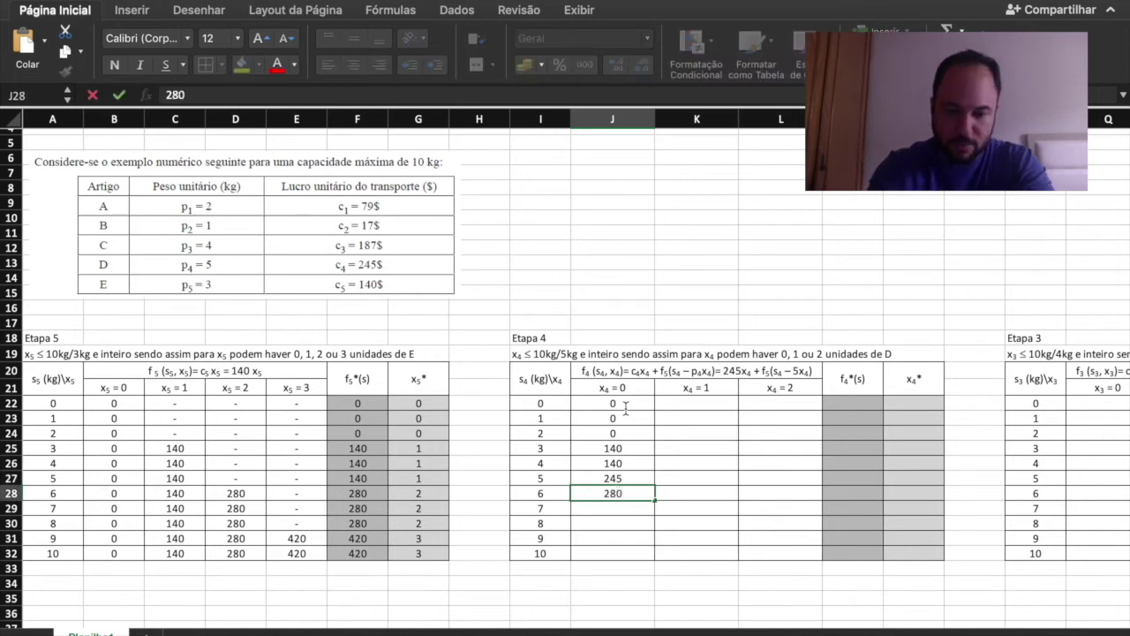
key("Return")
type("280")
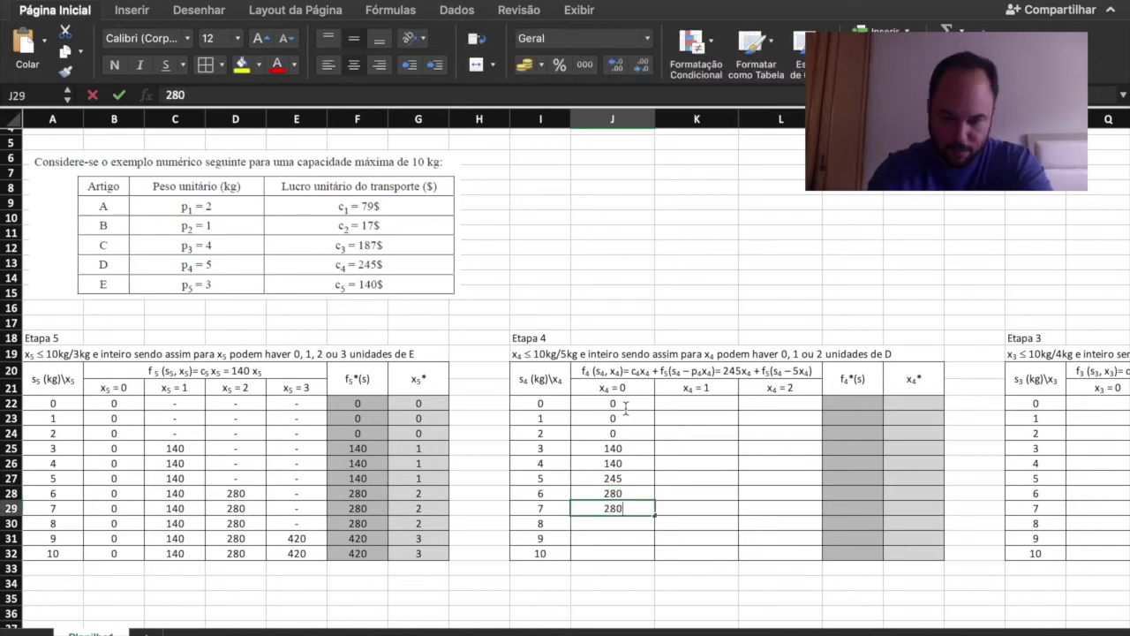
key("Return")
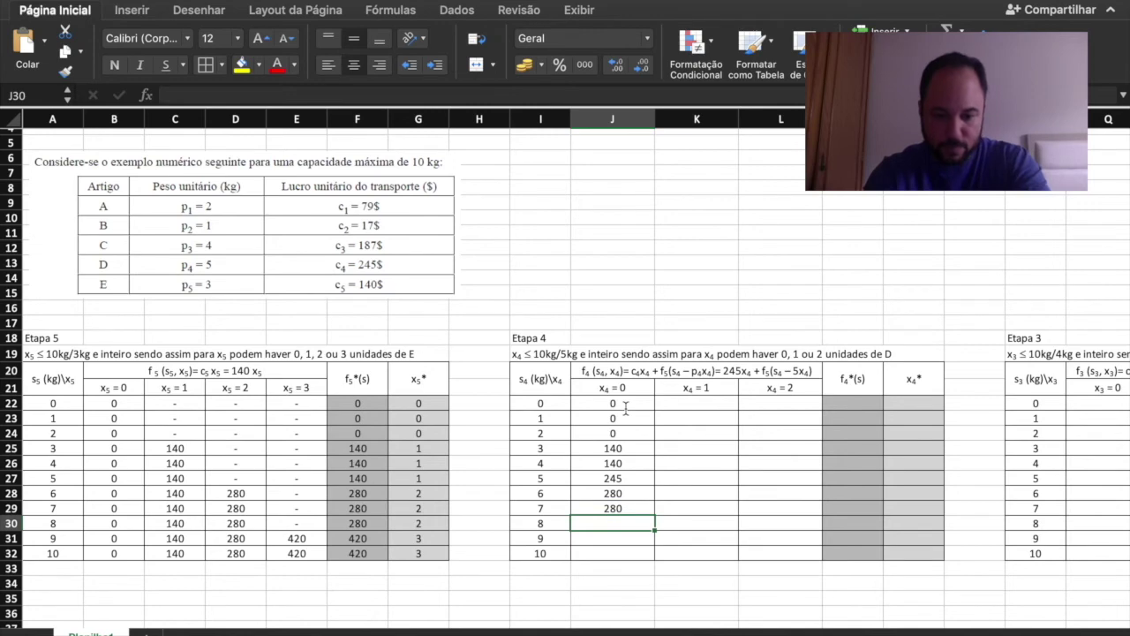
type("385")
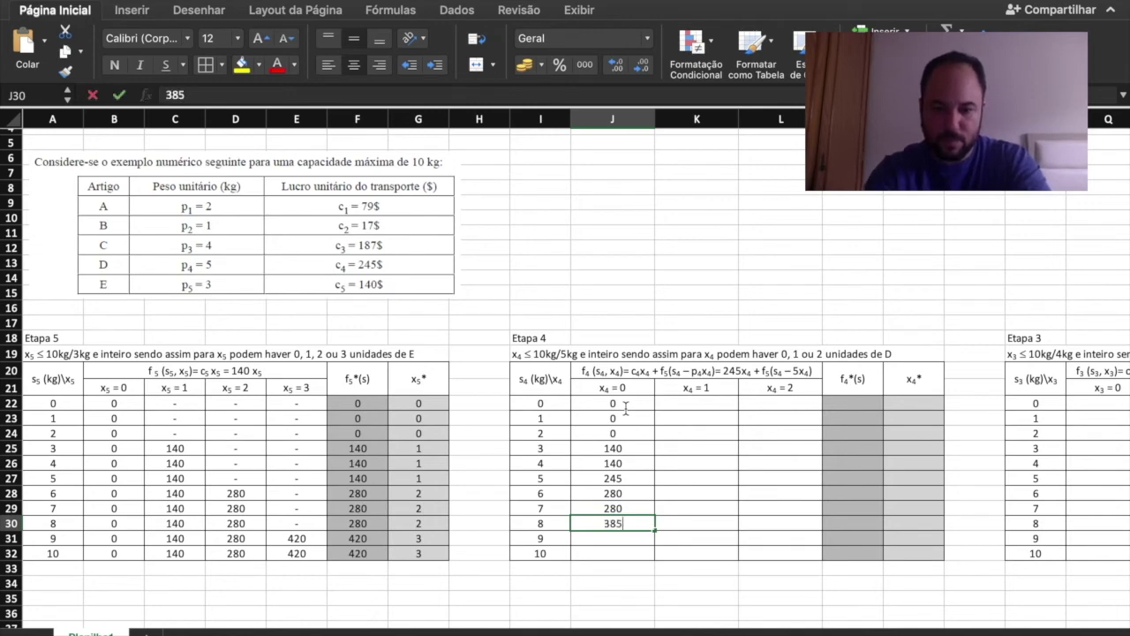
key("Return")
type("420")
key("Return")
type("420")
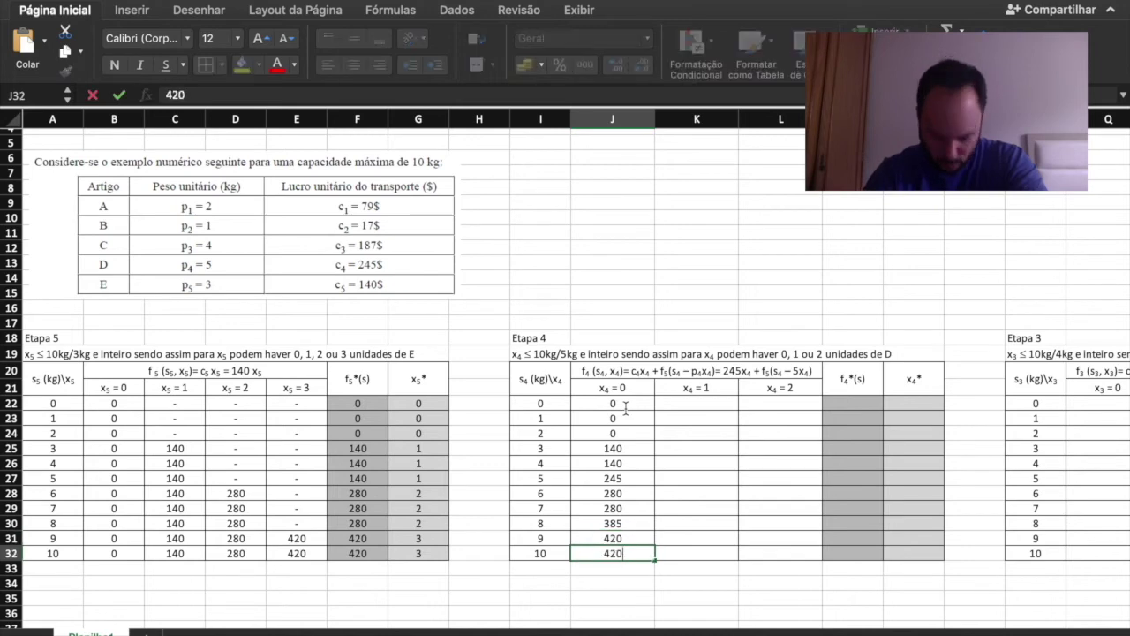
key("Return")
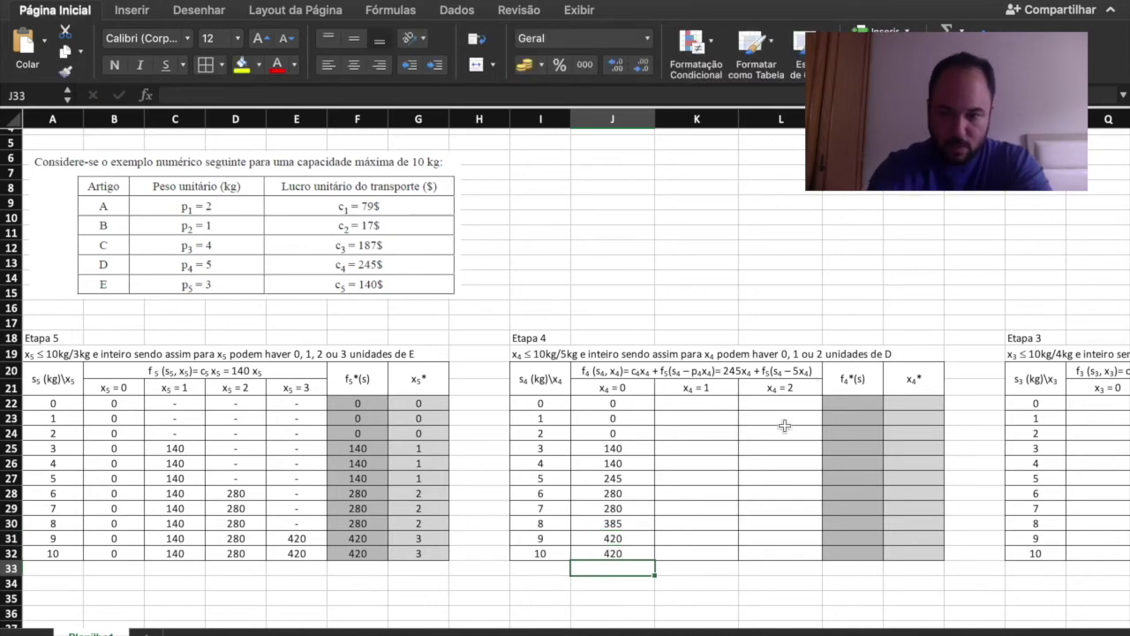
Enter 187 under x4 = 1 for states 4, 5 and 6 kg in Etapa 4
left_click(684, 463)
type("187")
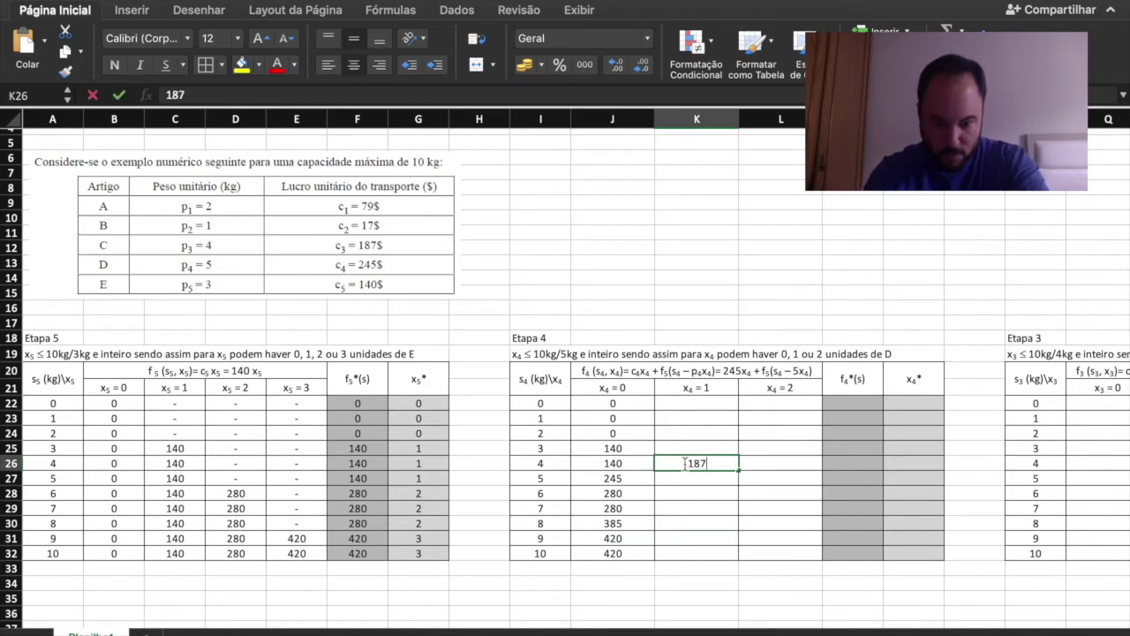
key("Return")
type("187")
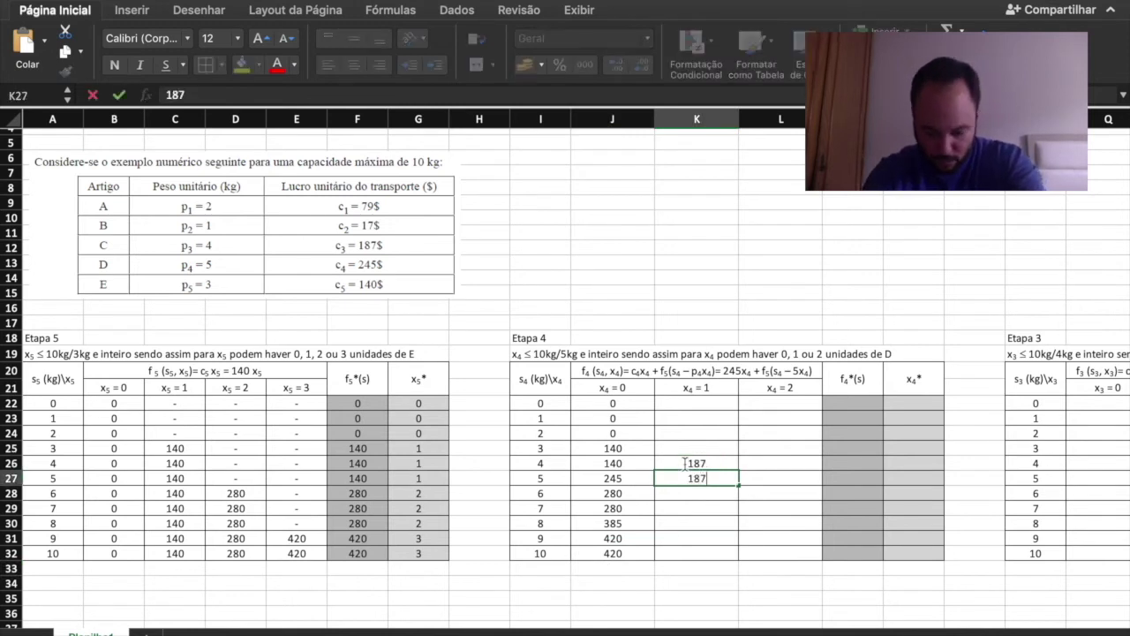
key("Return")
type("187")
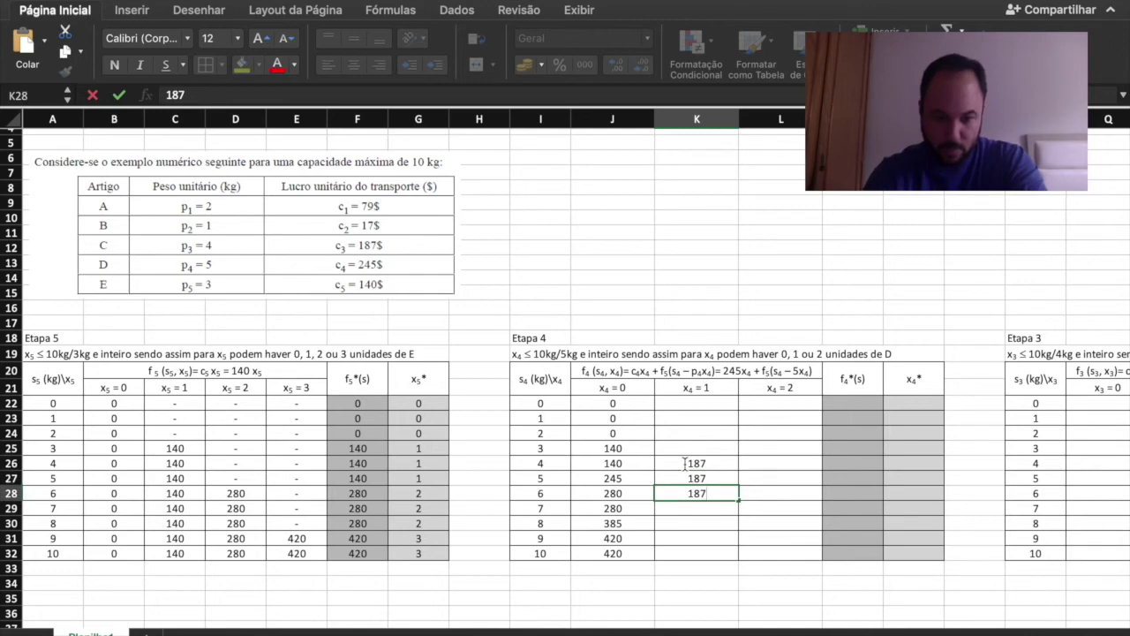
key("Return")
Enter 327 under x4 = 1 for states 7 and 8 kg and 423 for 9 kg in Etapa 4
type("327")
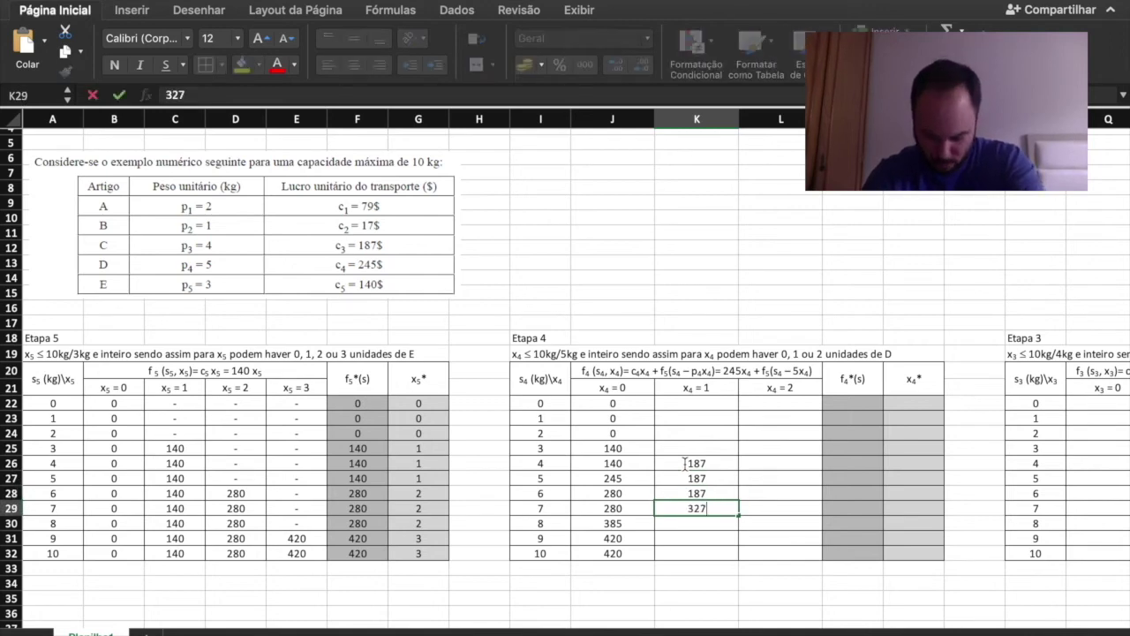
key("Return")
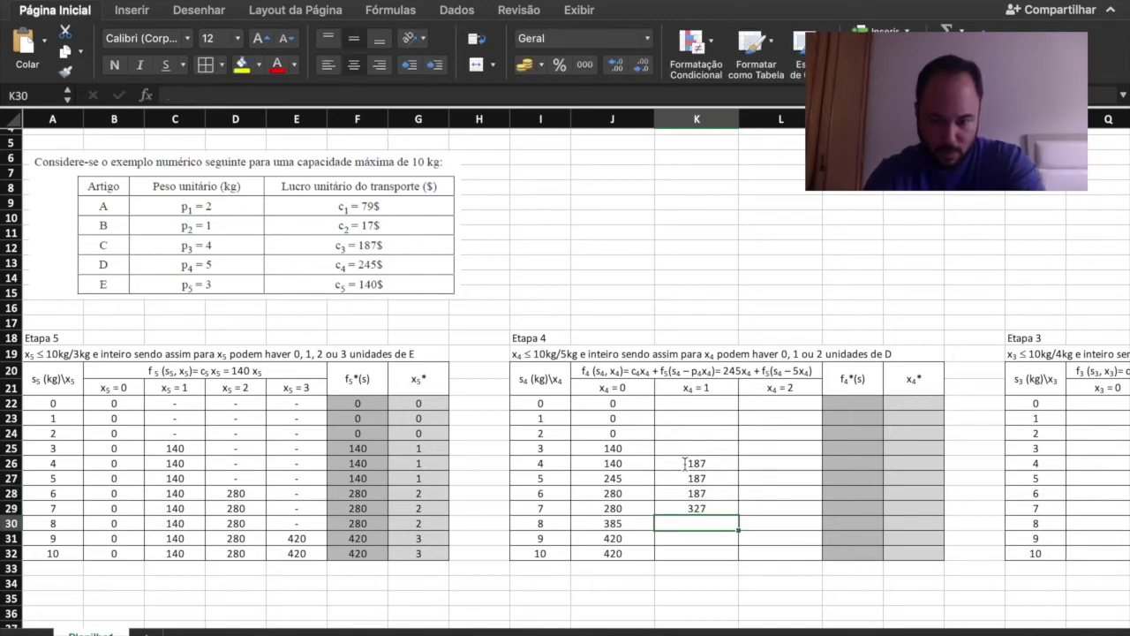
type("327")
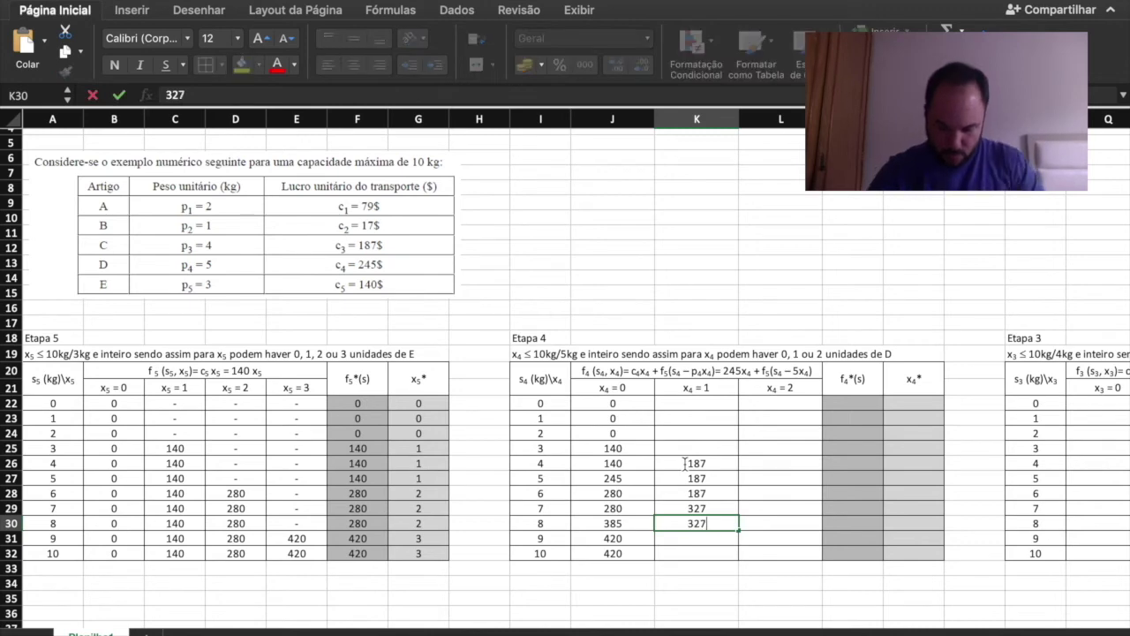
key("Return")
type("423")
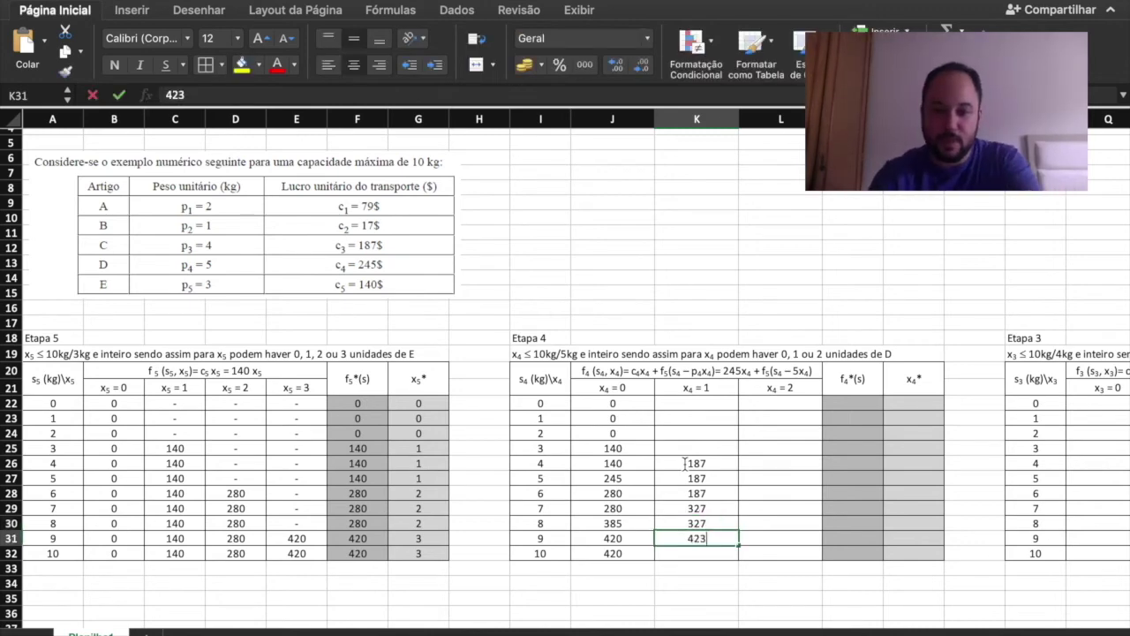
key("Return")
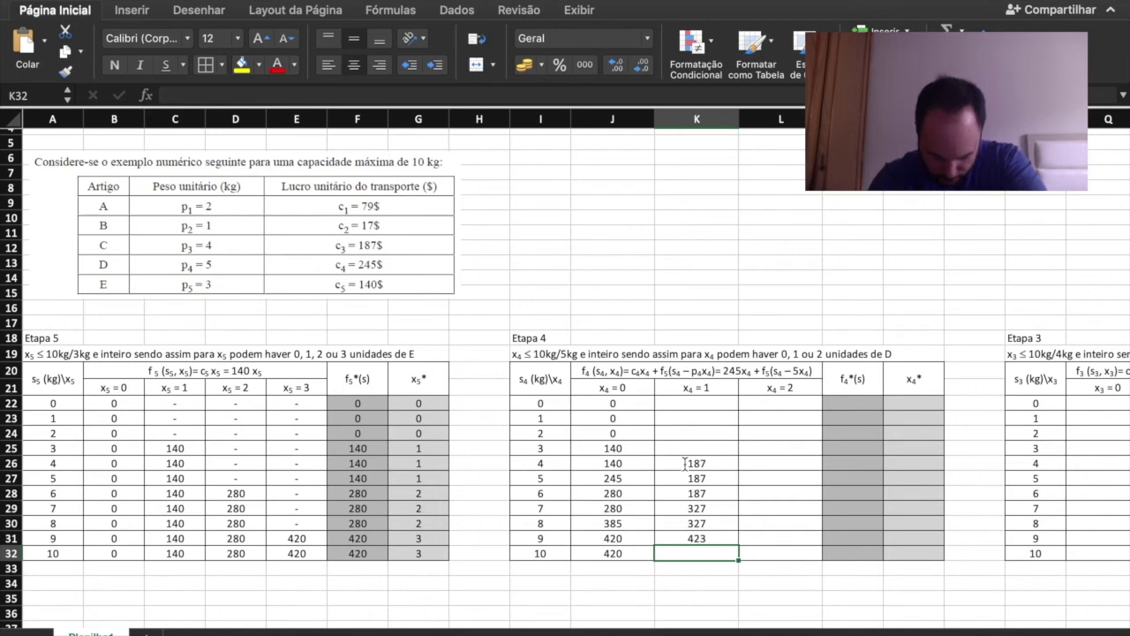
Clear the x4 = 1 values for states 4 to 9 kg in Etapa 4
key("Up")
key("Up")
key("Up")
key("Up")
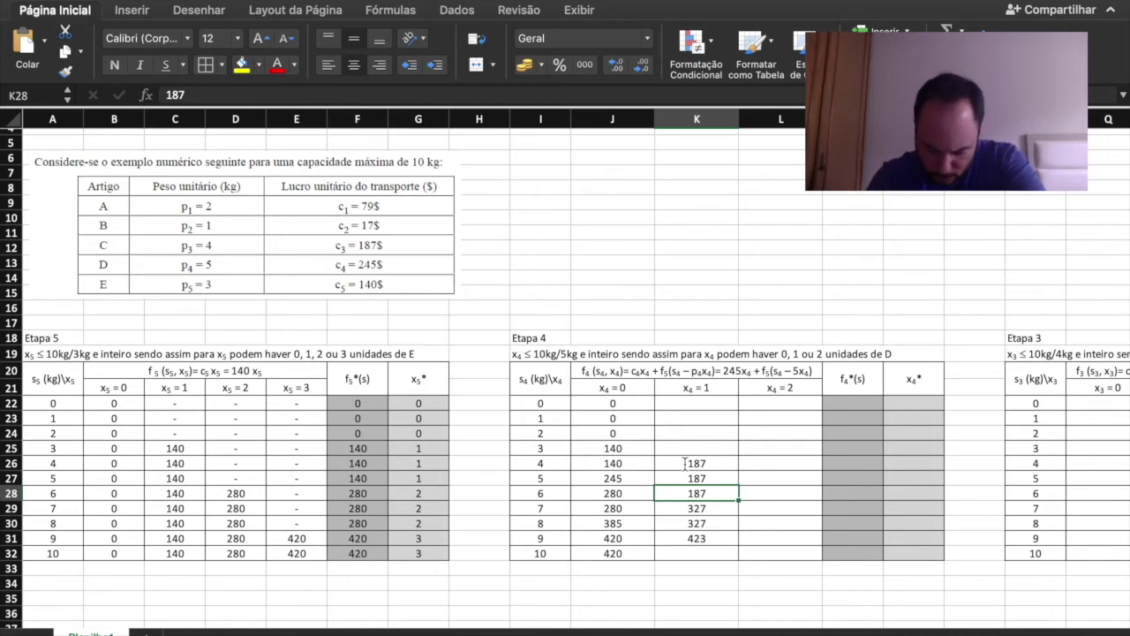
left_click_drag(685, 466, 685, 538)
key("Delete")
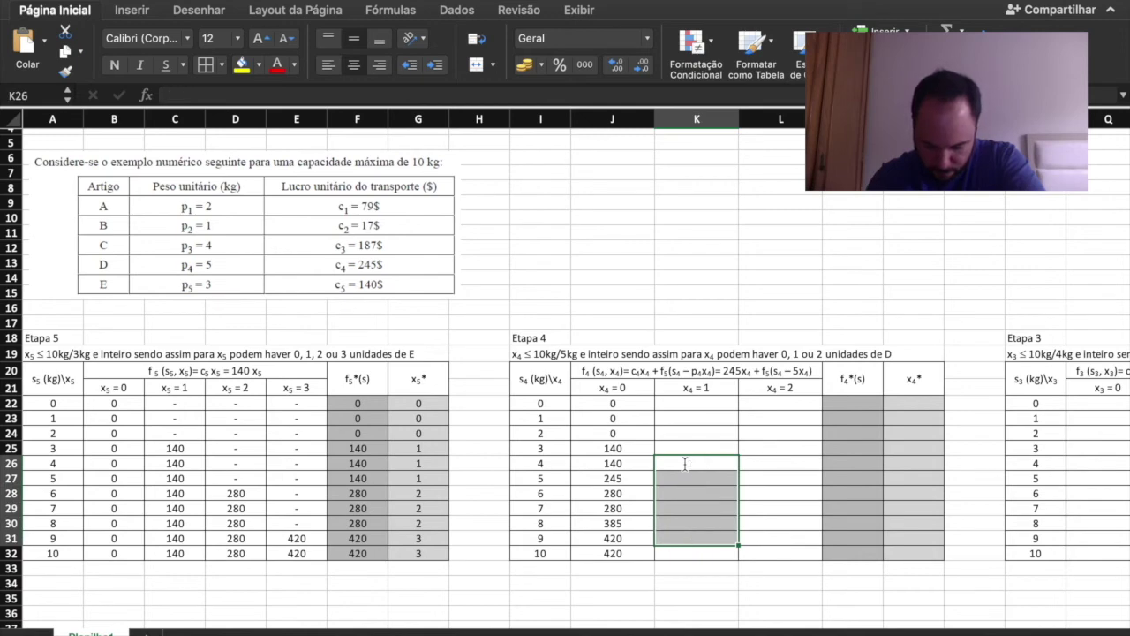
key("Down")
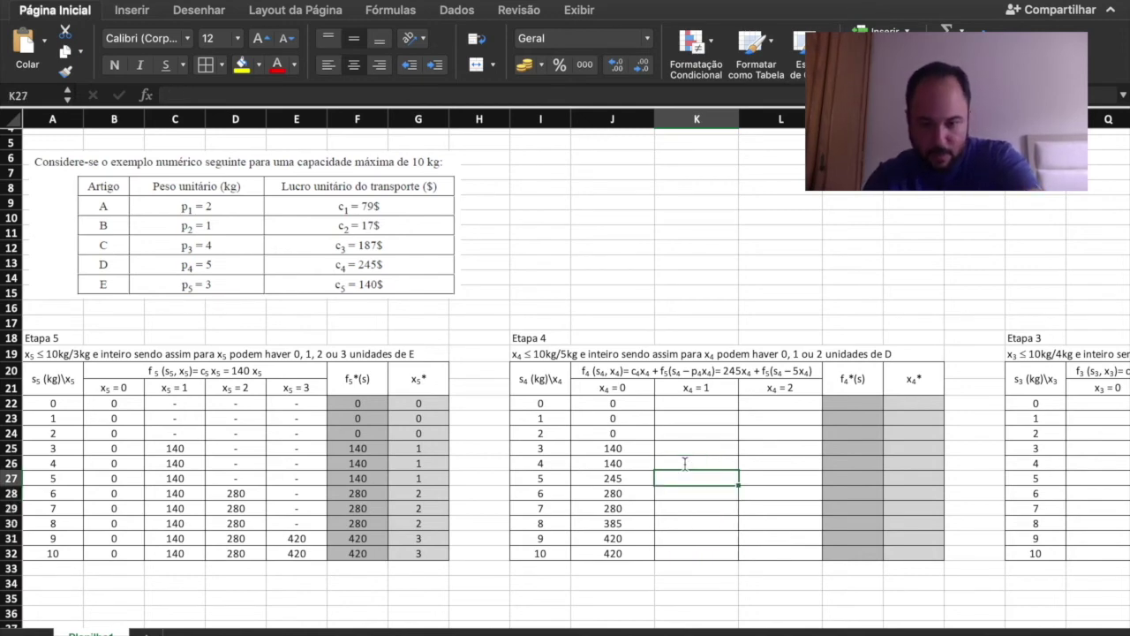
Enter 245 under x4 = 1 for states 5, 6 and 7 kg in Etapa 4
type("245")
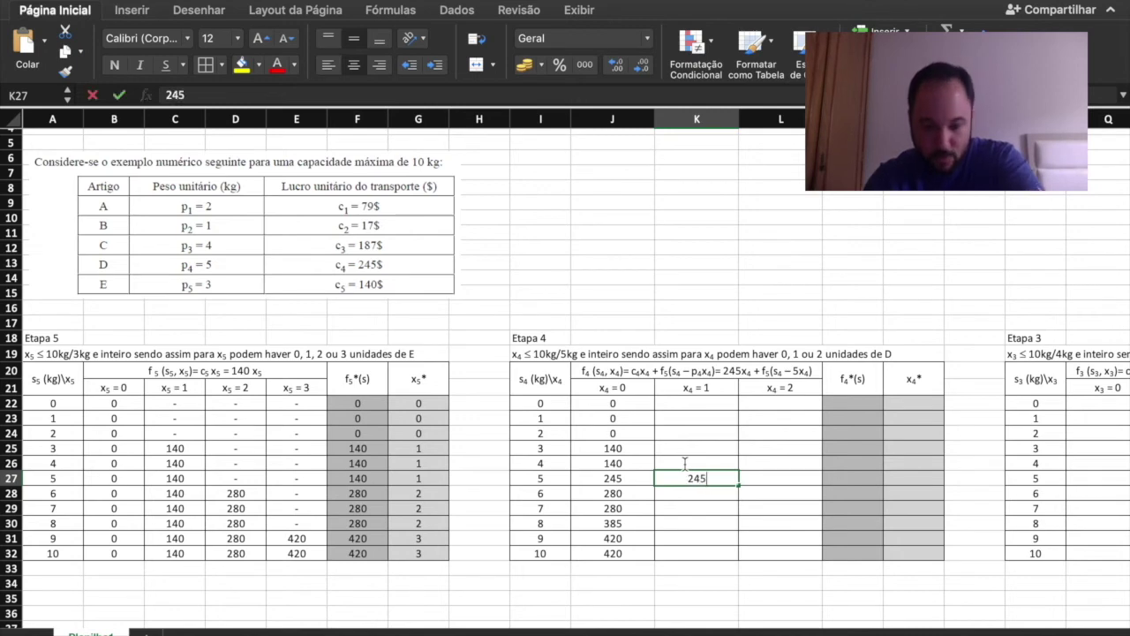
key("Return")
type("245")
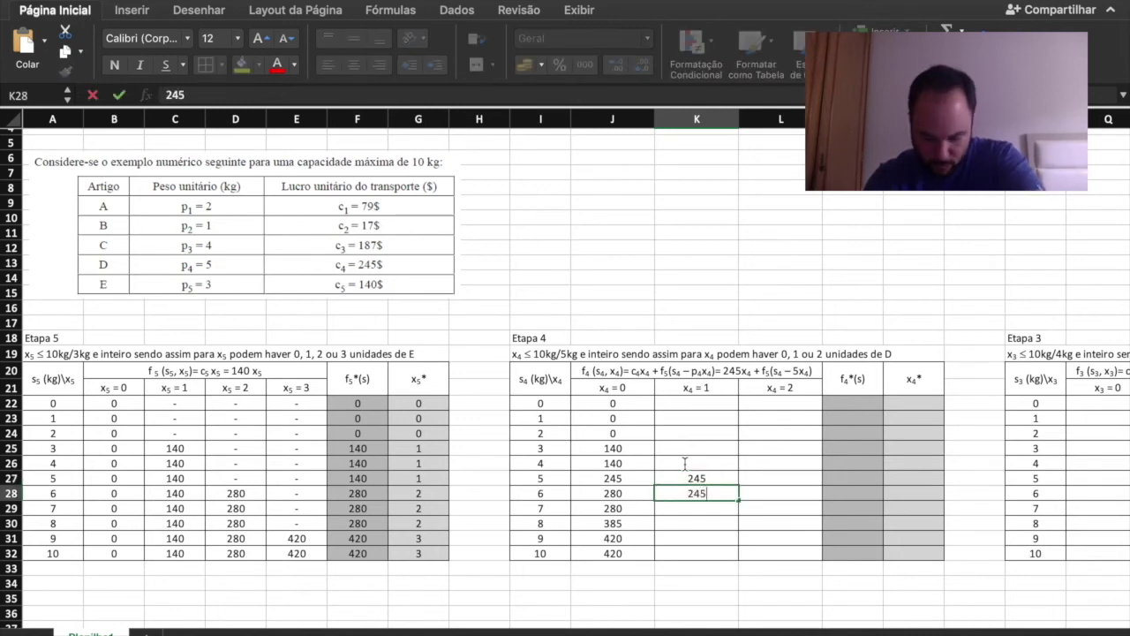
key("Return")
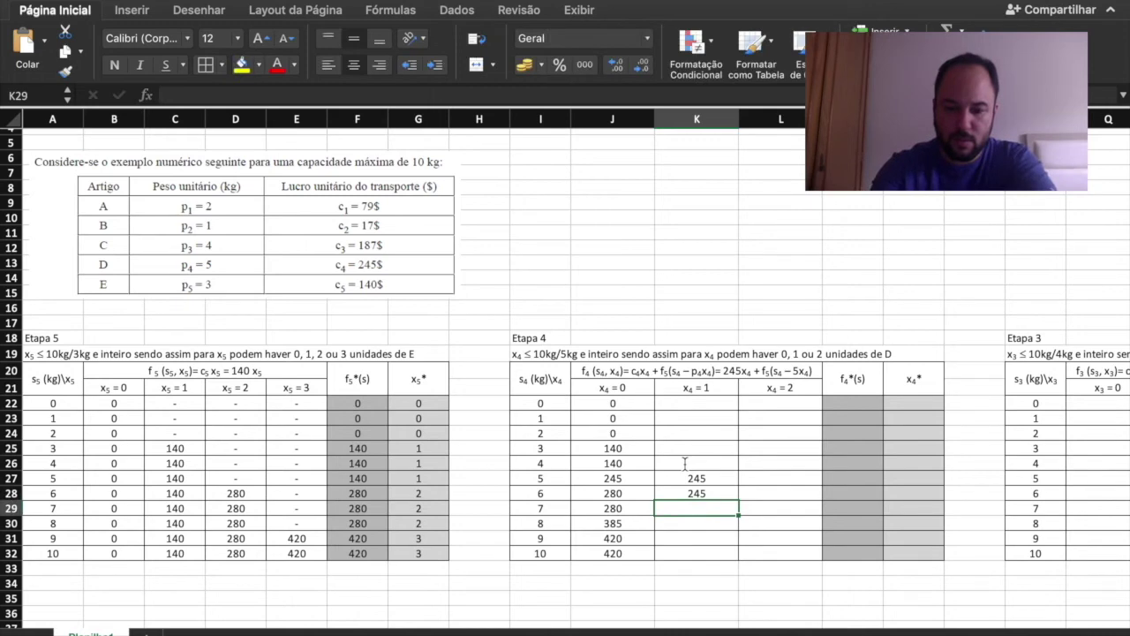
type("245")
key("Return")
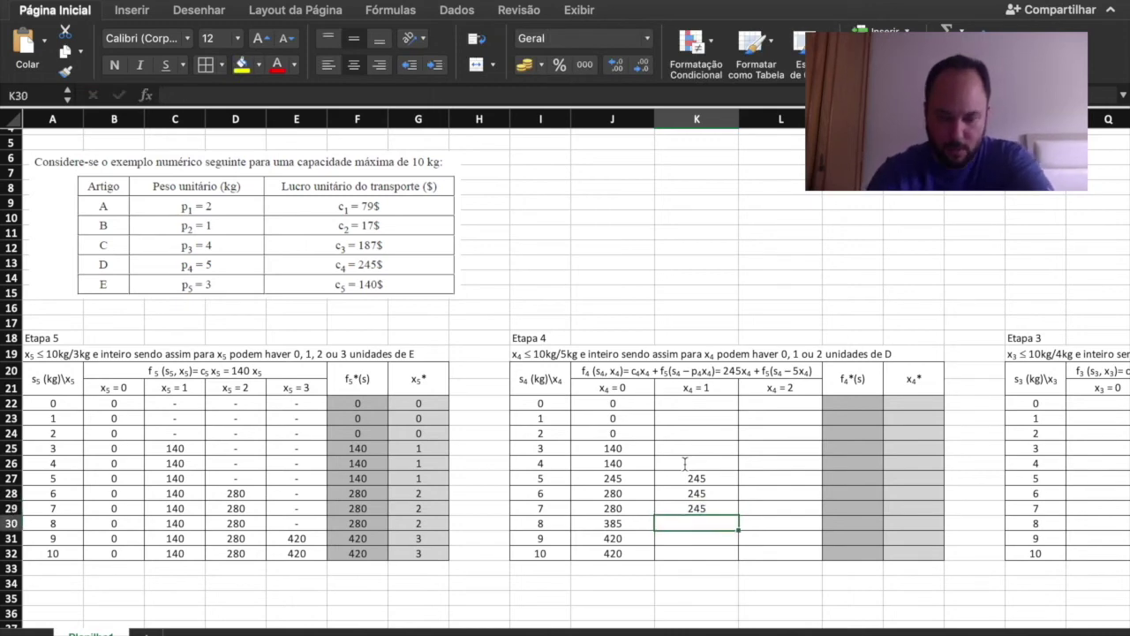
Enter 385 under x4 = 1 for states 8, 9 and 10 kg, and 490 under x4 = 2 for 10 kg
type("385")
key("Return")
type("385")
type("385")
key("Tab")
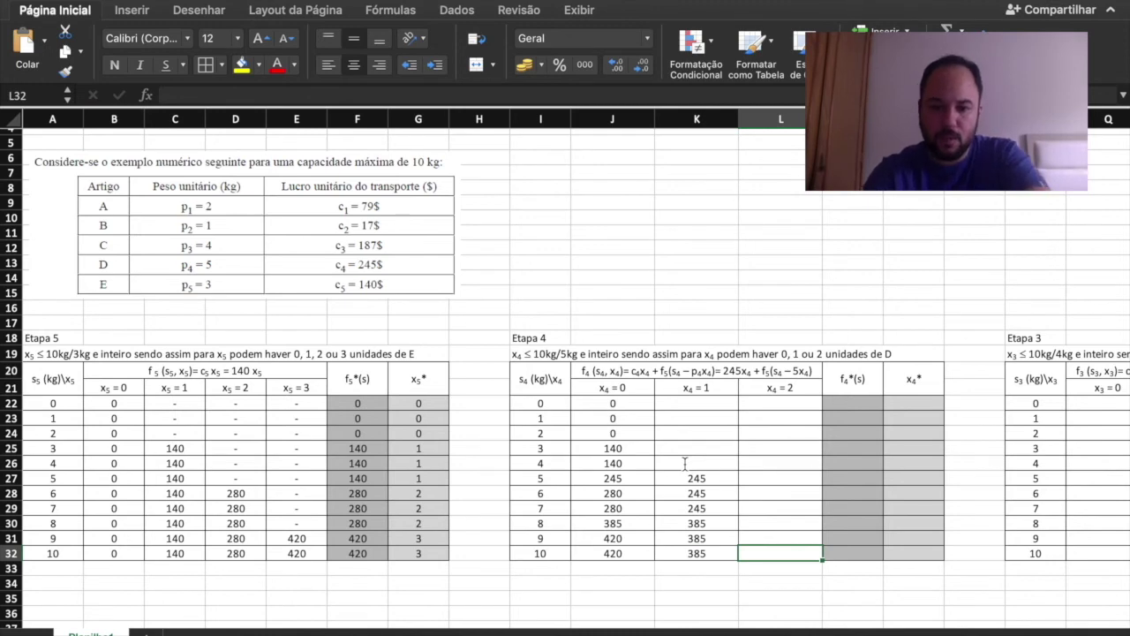
type("490")
key("Up")
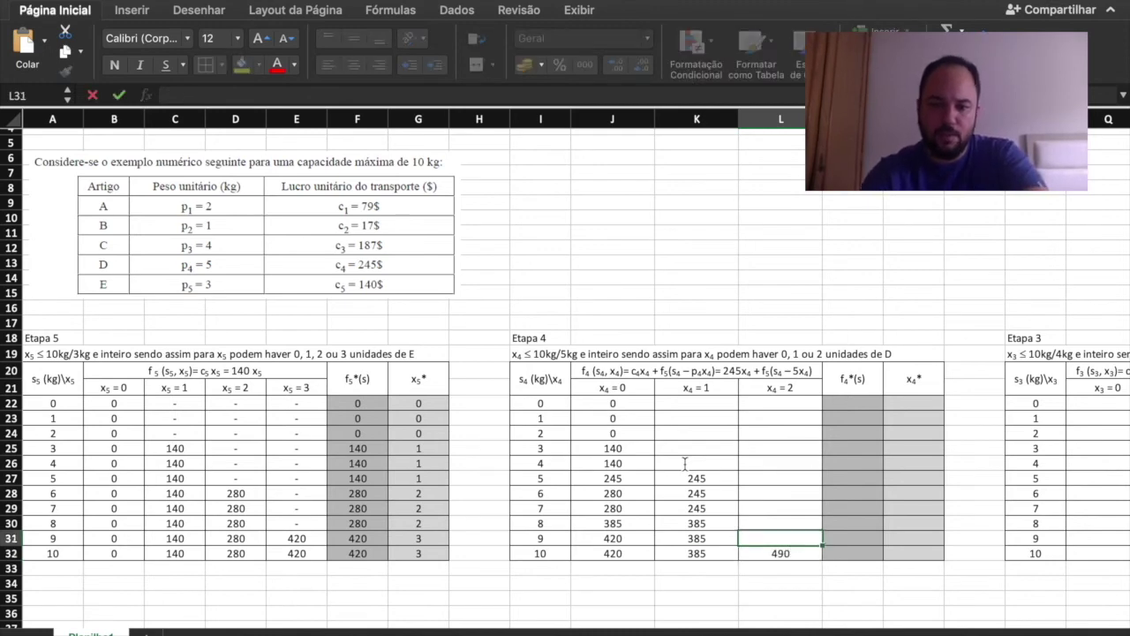
Fill the infeasible Etapa 4 cells with "-": 0 to 4 kg under x4 = 1 and 0 to 9 kg under x4 = 2
left_click(684, 404)
type("-")
key("Right")
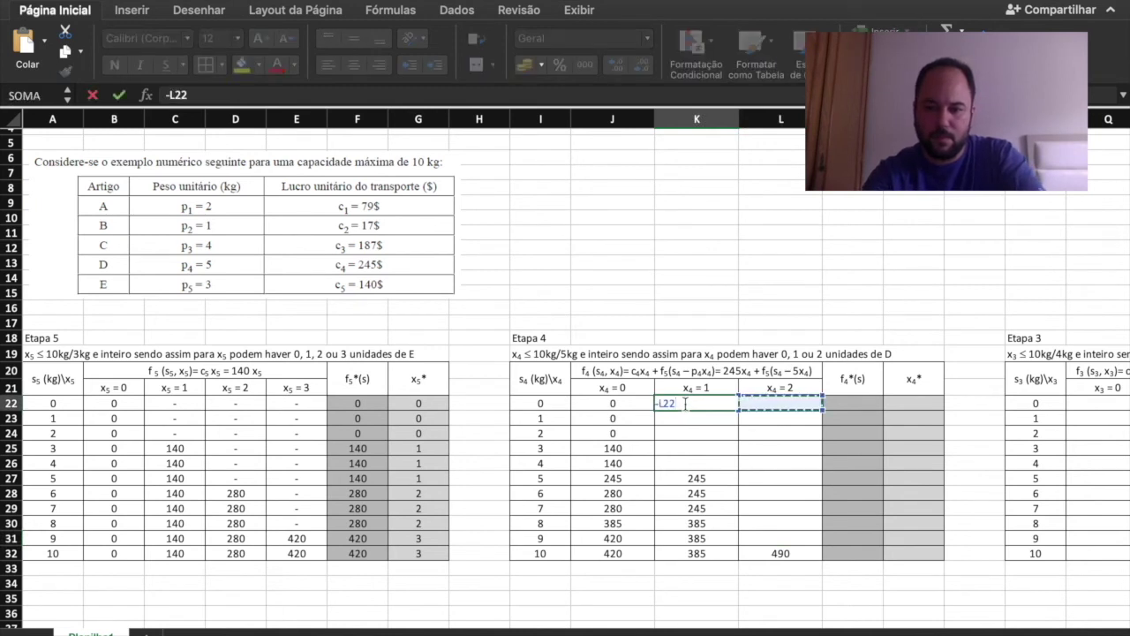
key("Escape")
type("-")
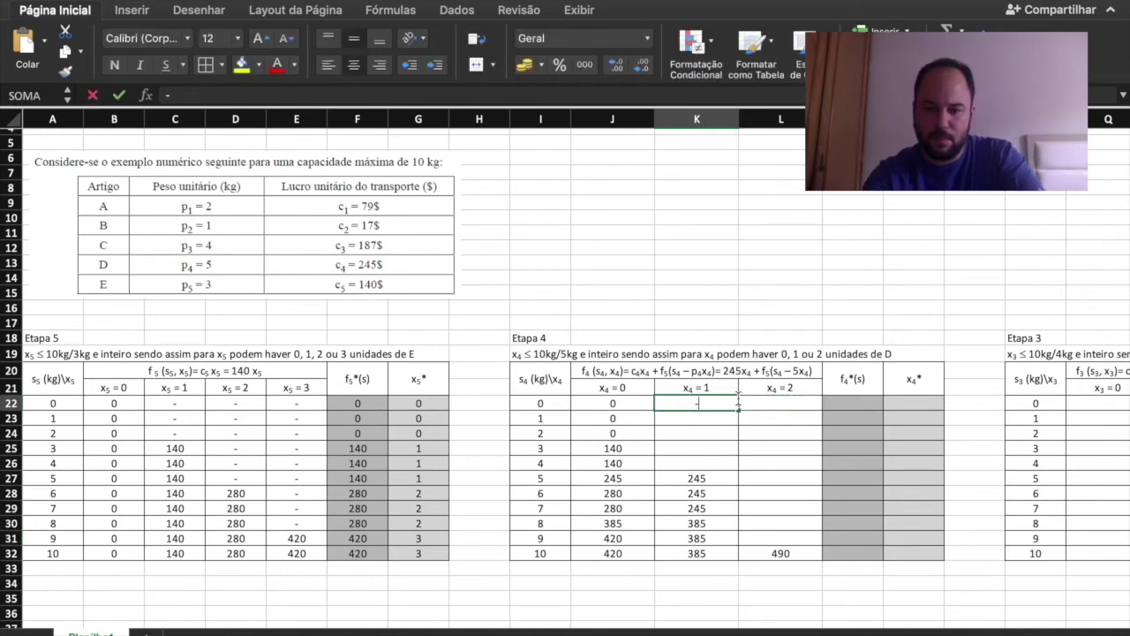
key("Return")
left_click(739, 408)
left_click_drag(740, 408, 738, 468)
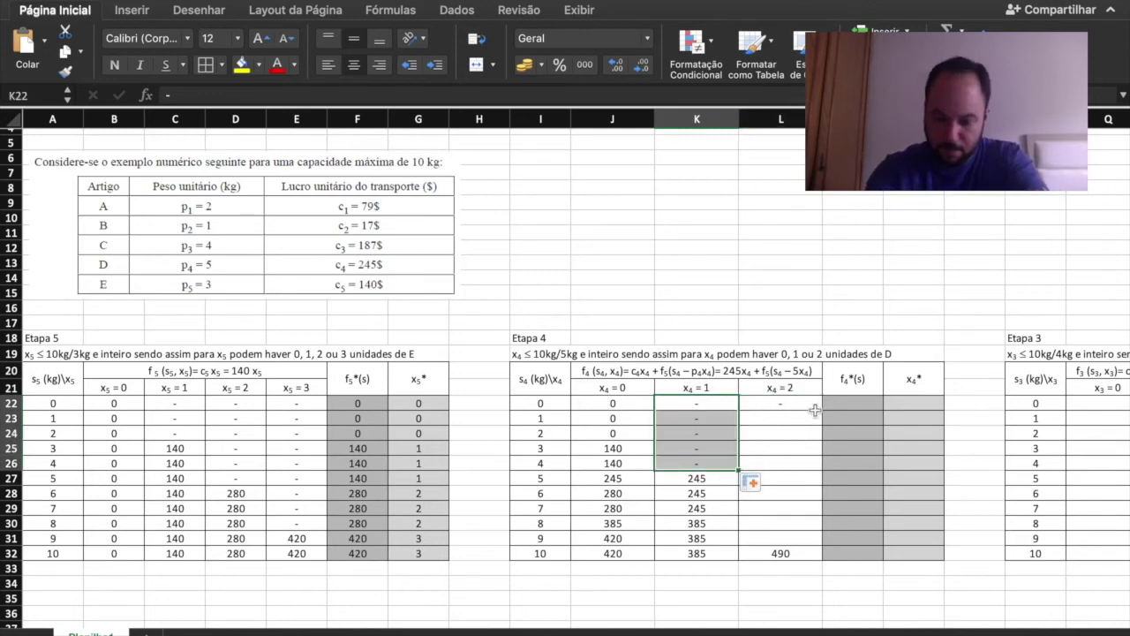
left_click(814, 410)
left_click_drag(821, 411, 802, 542)
Fill the f4*(s) column of Etapa 4 with 0 for 0, 1 and 2 kg, and 140 for 3 and 4 kg
left_click(849, 400)
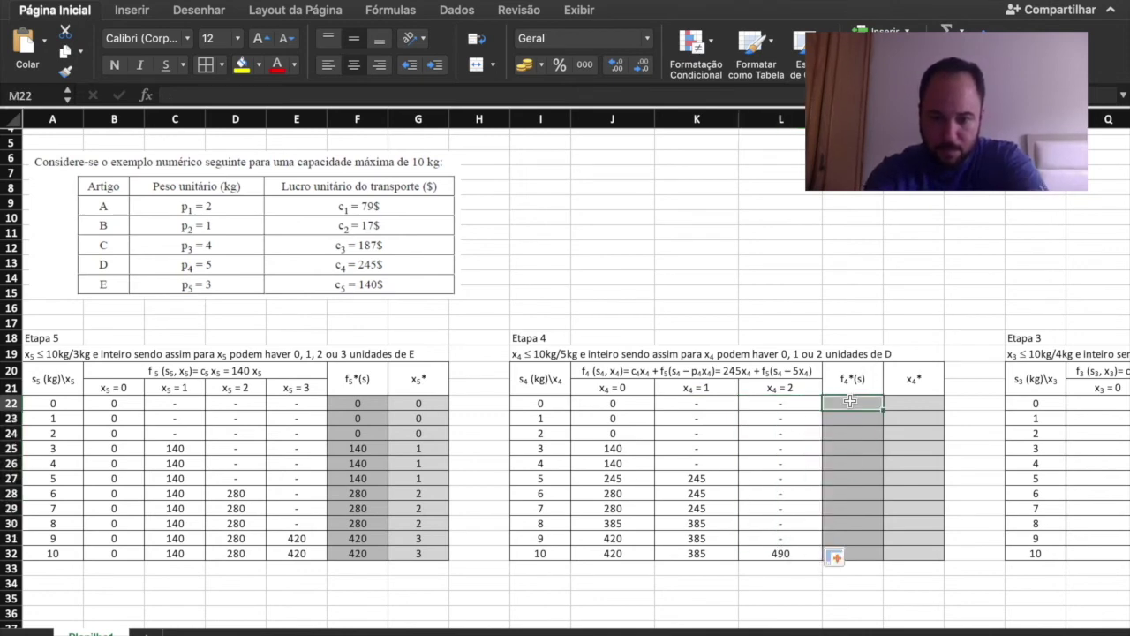
type("0")
key("Return")
type("0")
key("Return")
type("0")
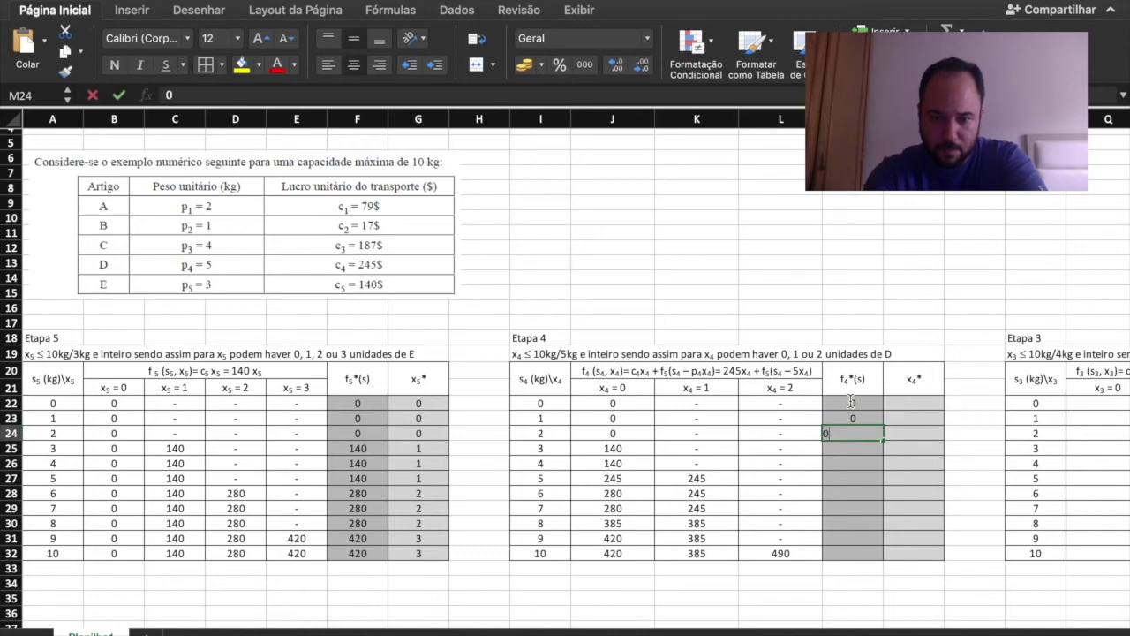
key("Return")
type("140")
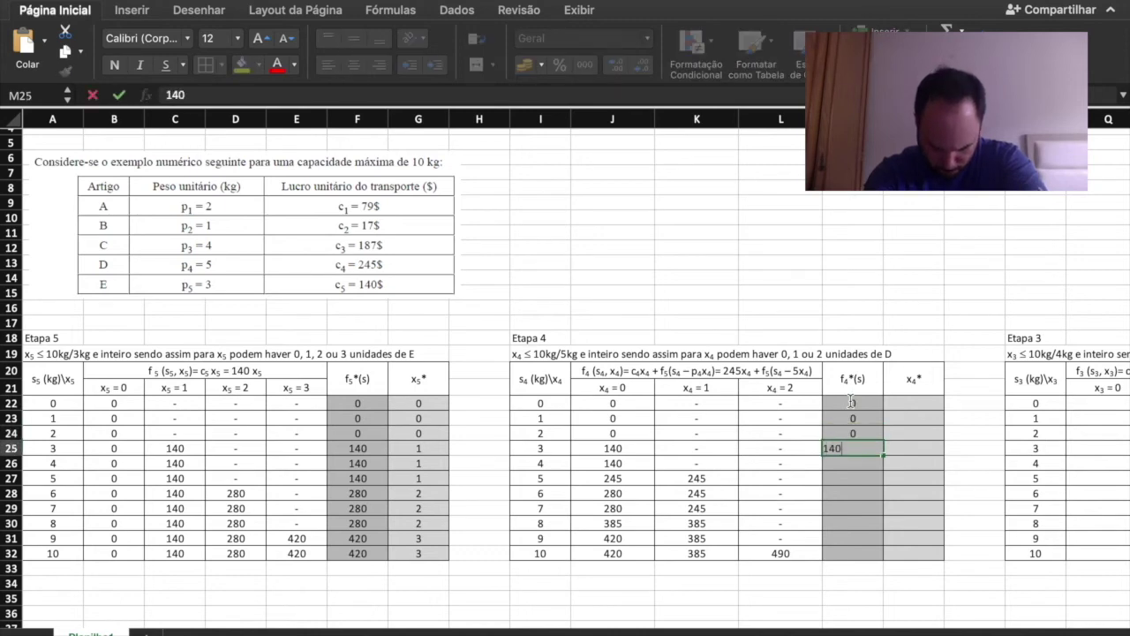
key("Return")
type("140")
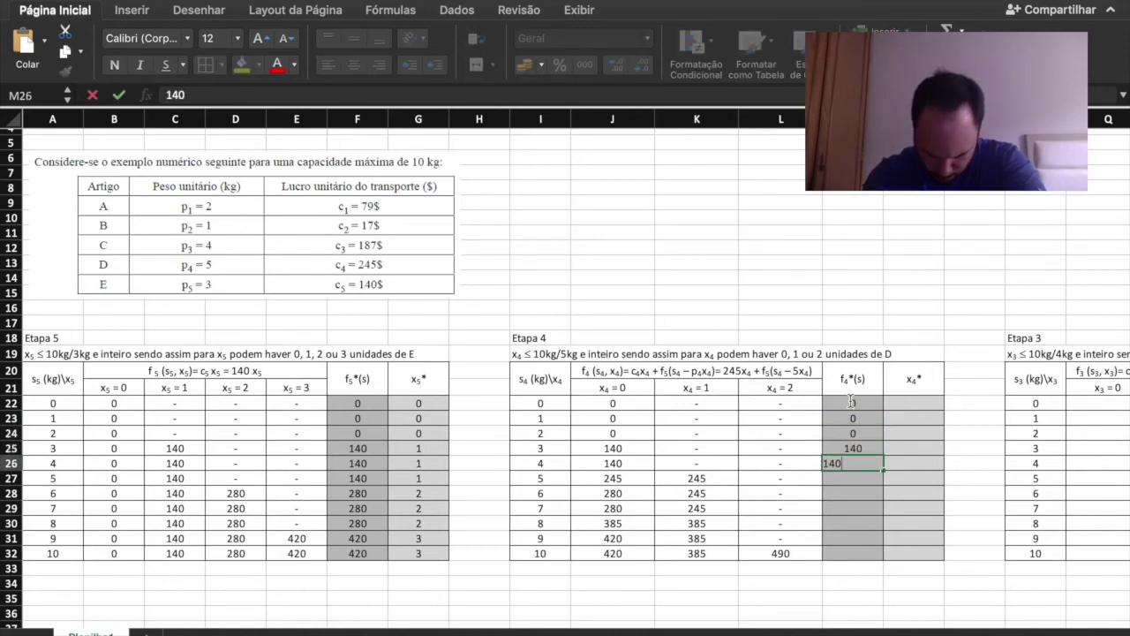
key("Return")
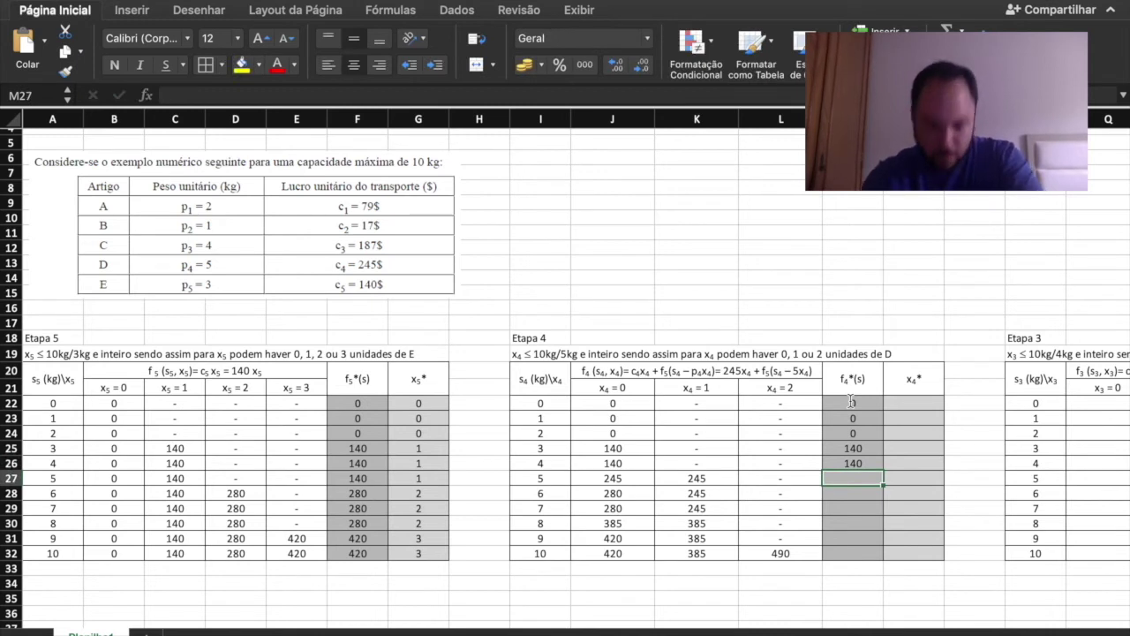
Correct the x4 = 0 value for 5 kg in Etapa 4 to 140 and enter 245 as its f4*(s)
left_click(605, 479)
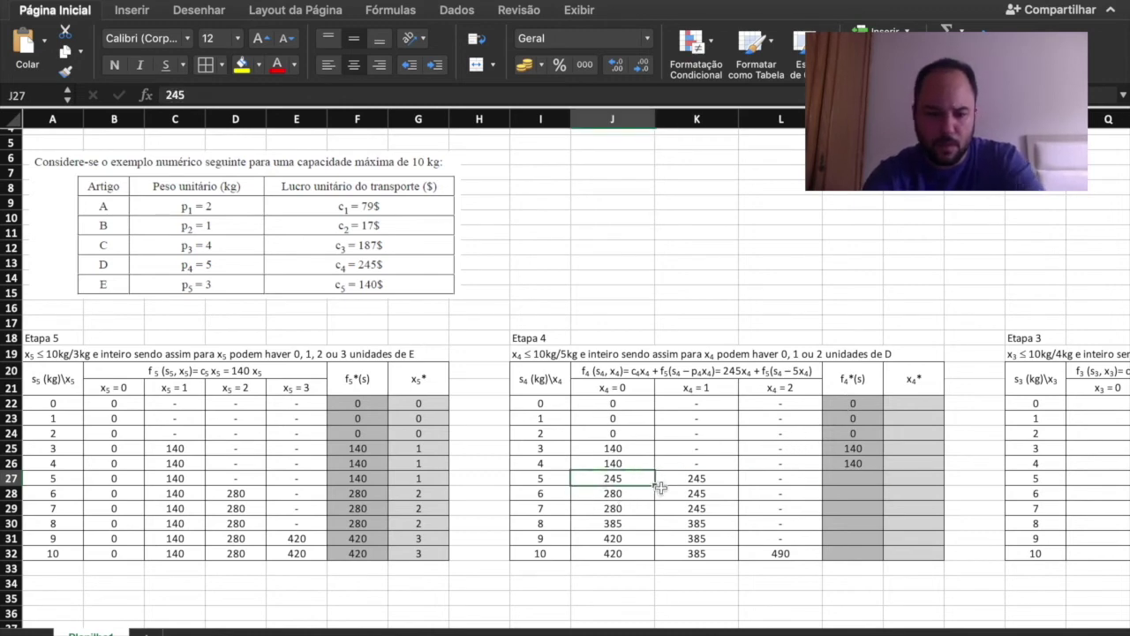
type("140")
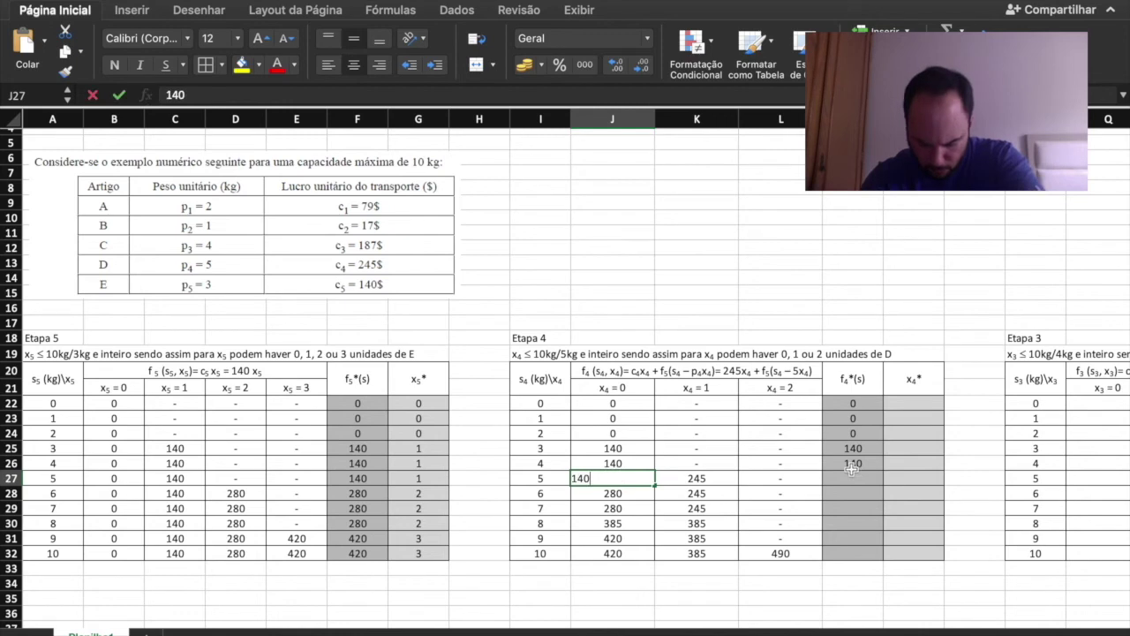
key("Tab")
left_click(851, 477)
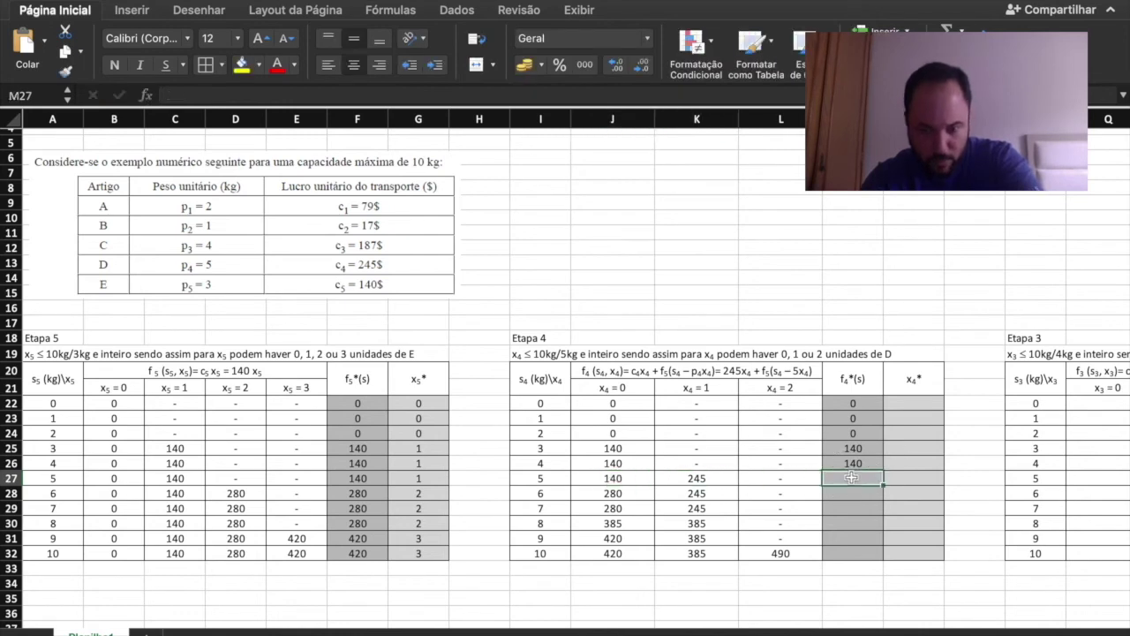
type("245")
key("Return")
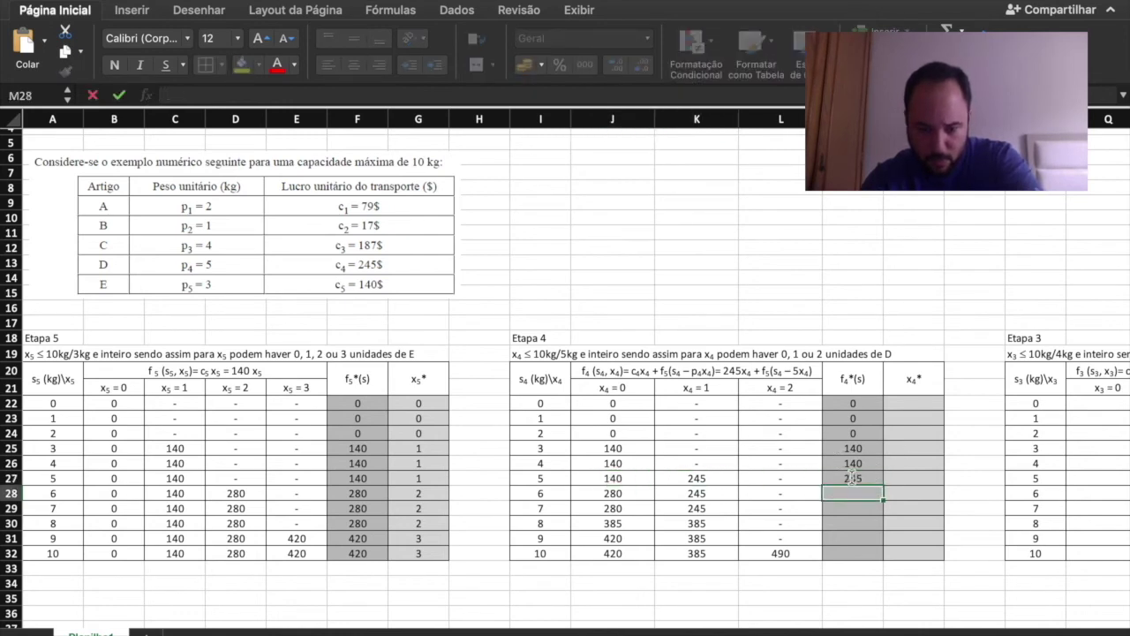
Enter 245 as f4*(s) for states 6 and 7 kg in Etapa 4
type("245")
key("Return")
type("245")
key("Return")
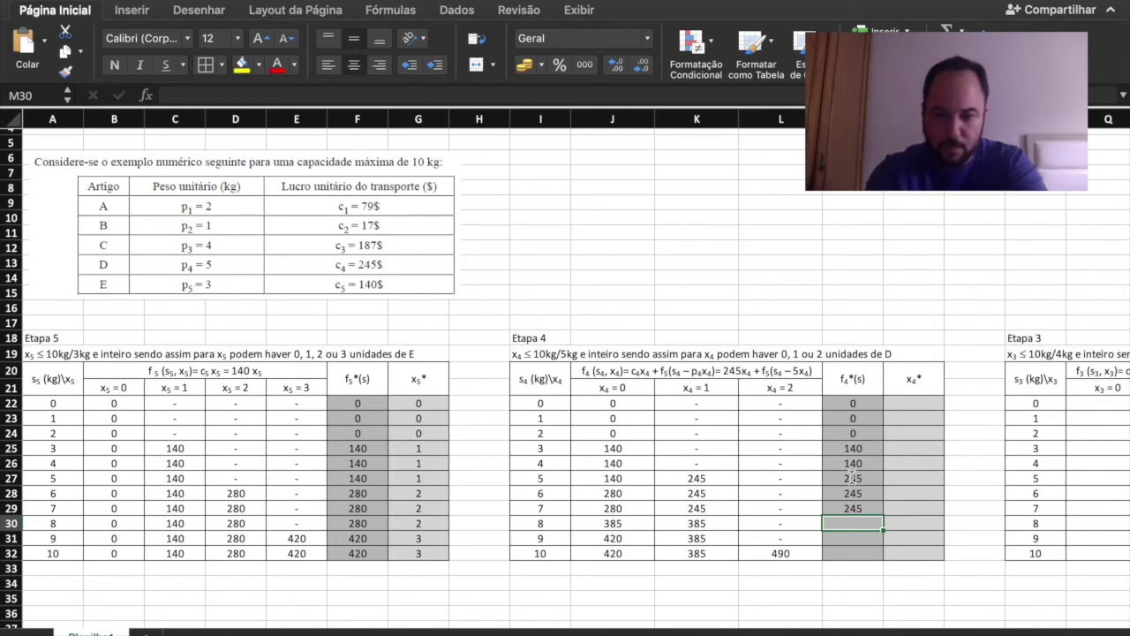
Change f4*(s) to 280 for states 6 and 7 kg in Etapa 4
key("Up")
key("Up")
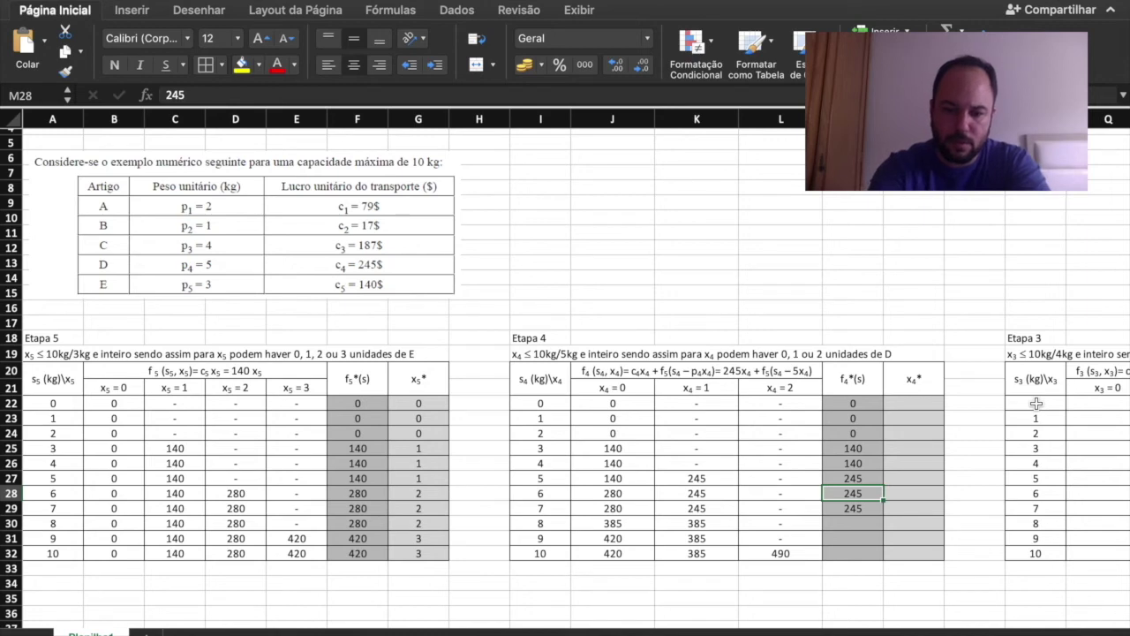
type("80")
key("Return")
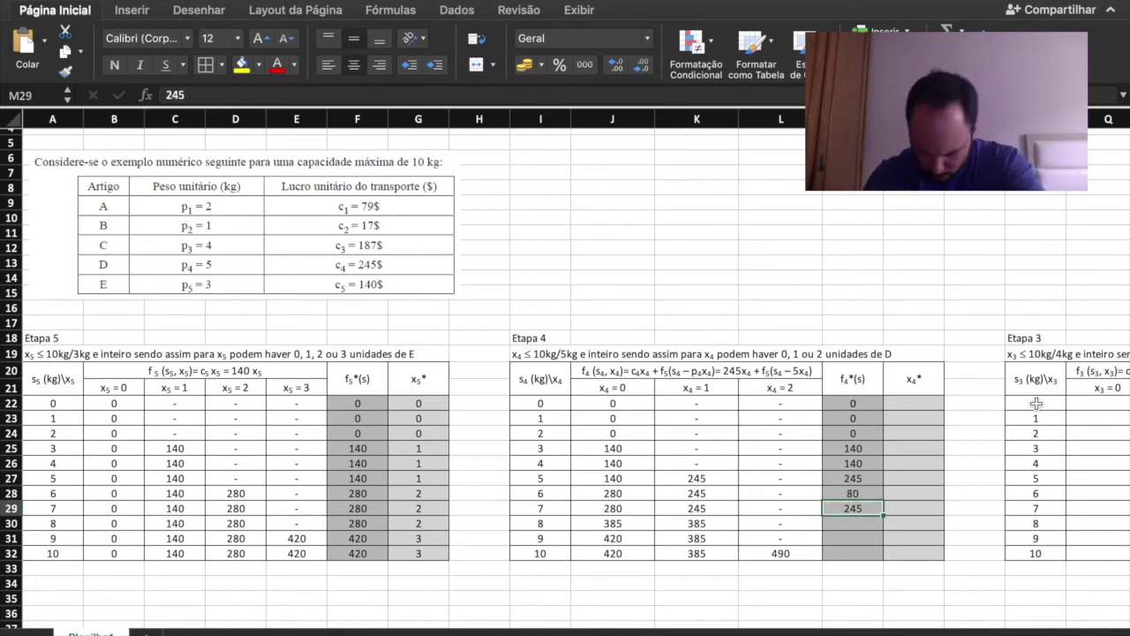
key("Up")
type("280")
key("Return")
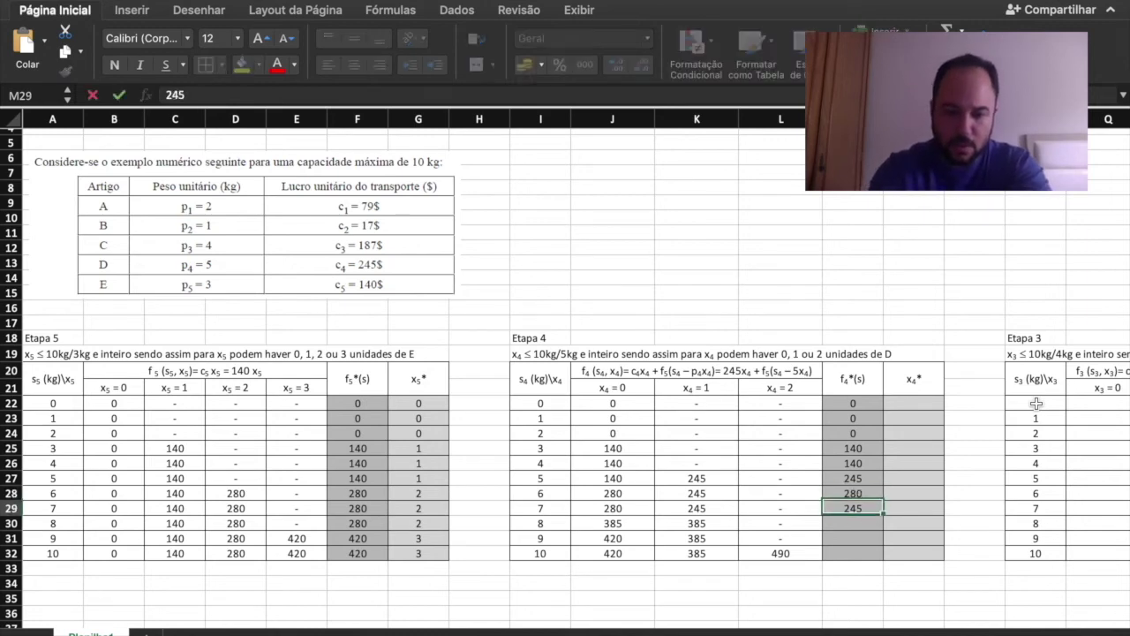
type("280")
key("Return")
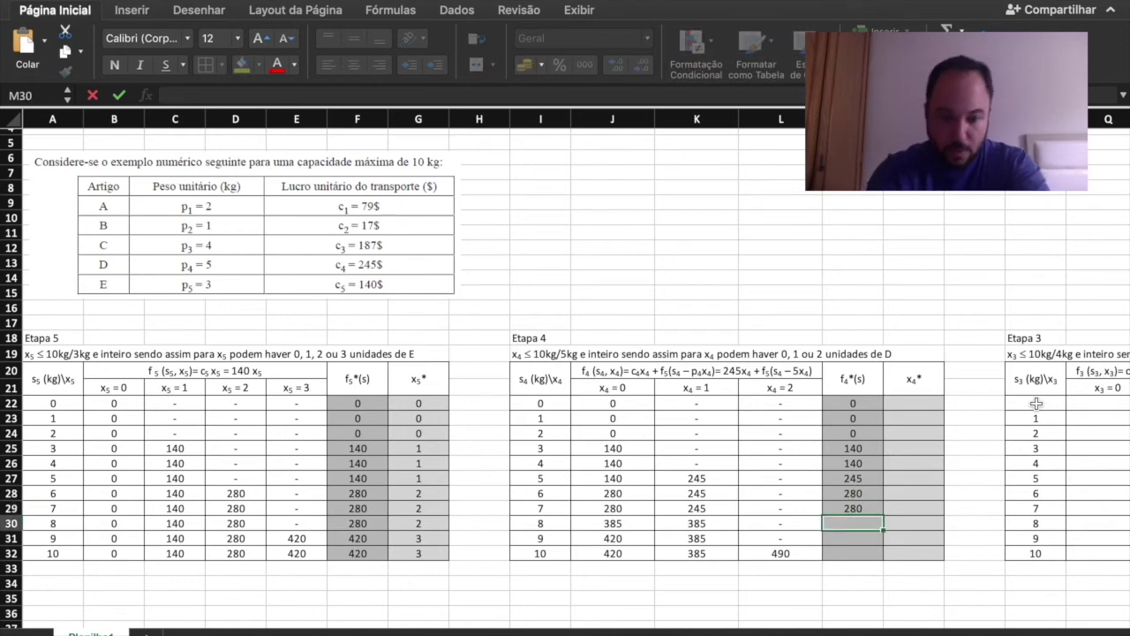
Enter f4*(s) values of 385 for 8 kg and 420 for 9 and 10 kg in Etapa 4
type("385")
key("Return")
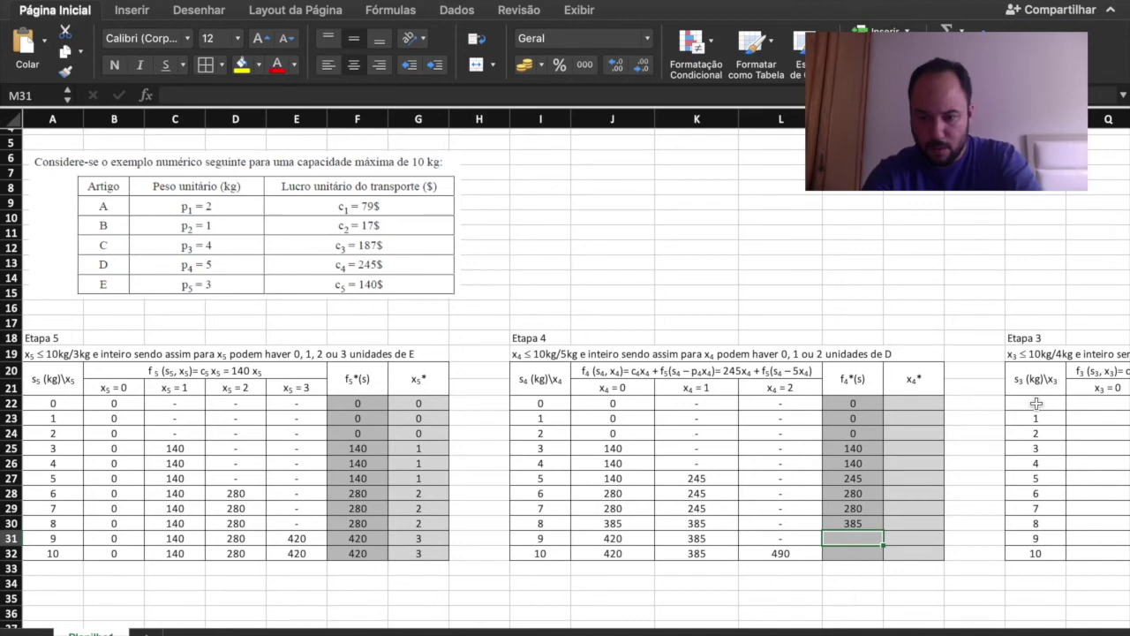
type("420")
key("Return")
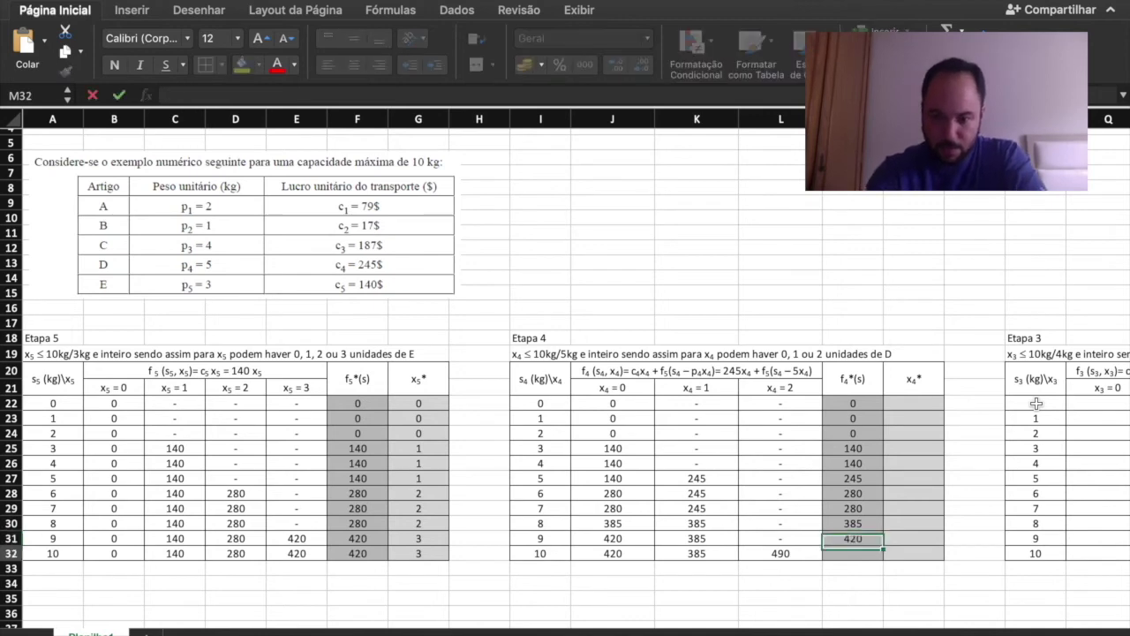
type("420")
key("Return")
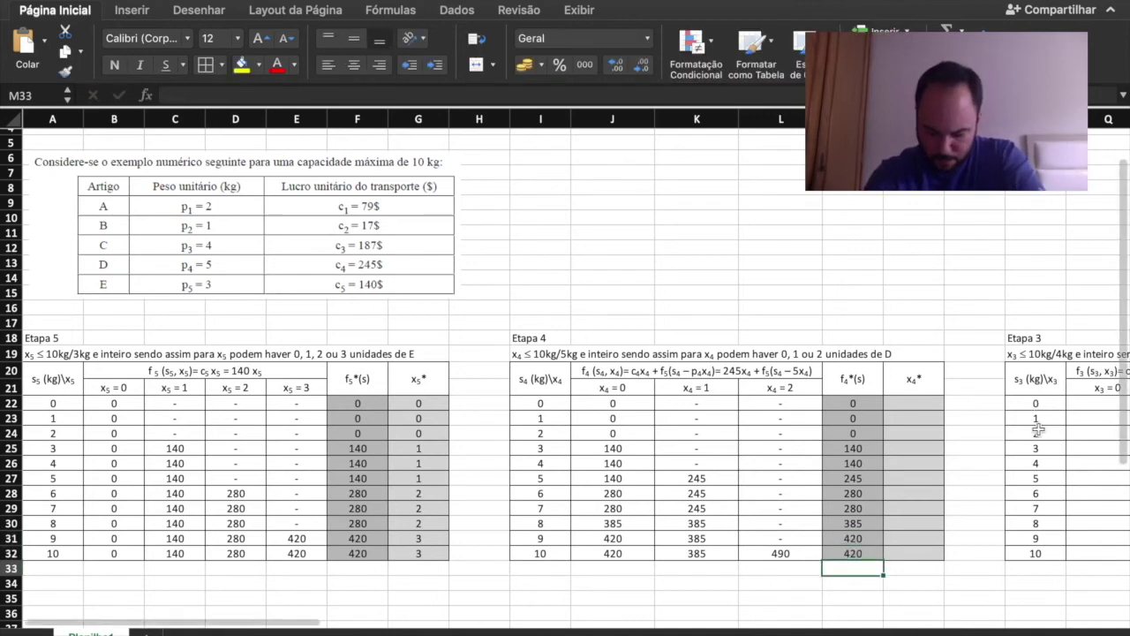
Enter 0 as x4* for states 0 to 4 kg in Etapa 4
left_click(915, 399)
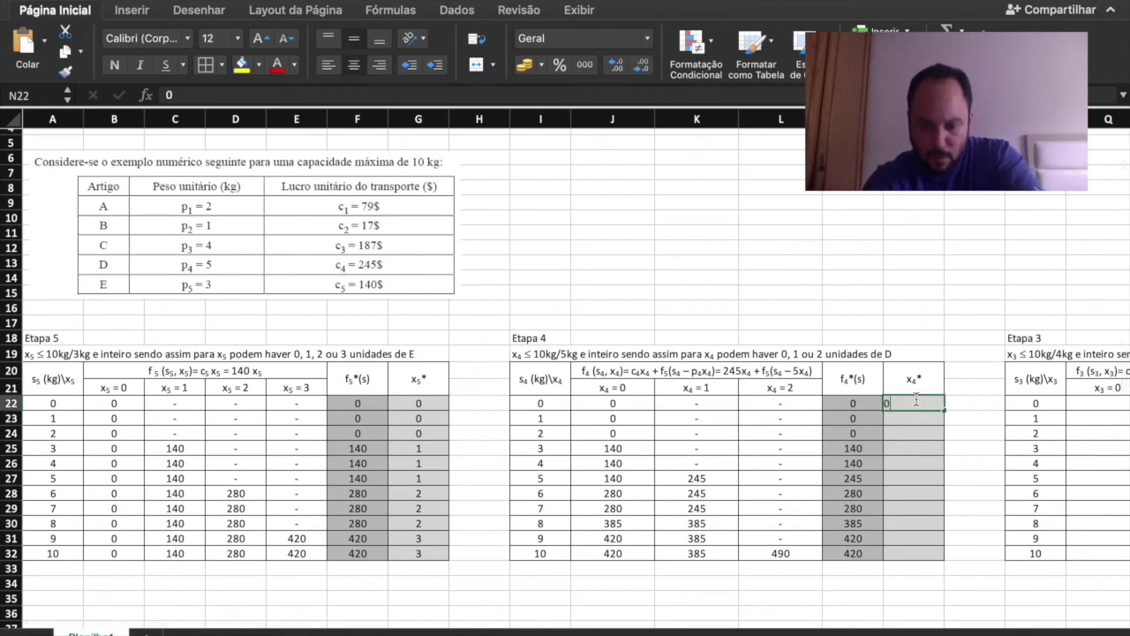
type("0")
key("Return")
type("0")
key("Return")
type("0")
key("Return")
type("0")
key("Return")
type("0")
key("Return")
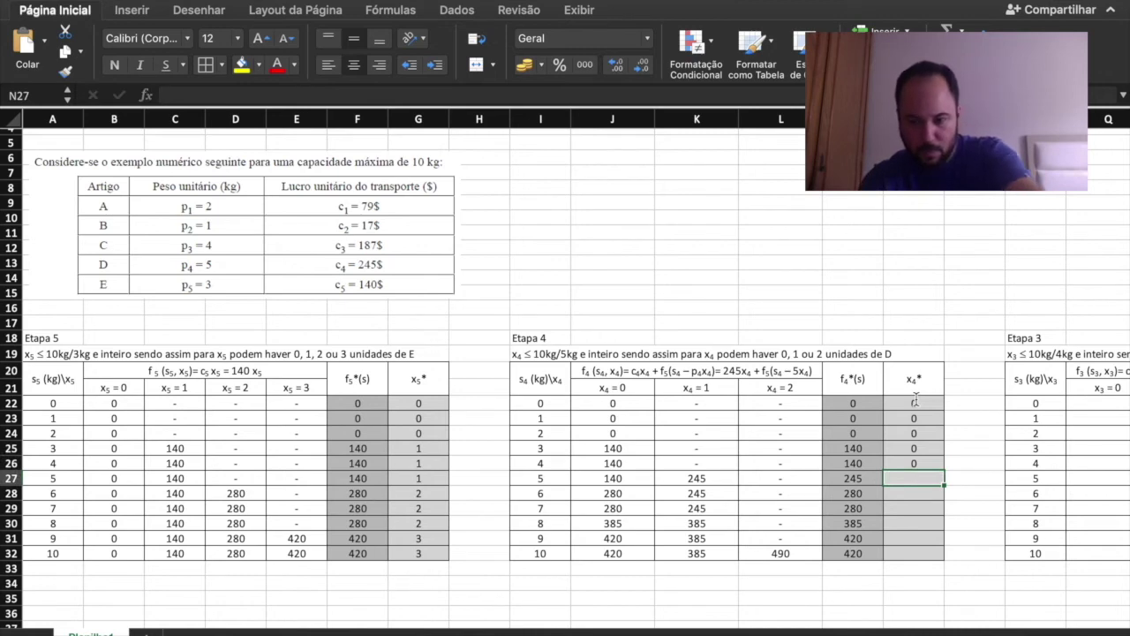
Complete the x4* column of Etapa 4 with 1 for 5 kg, 0 for 6 and 7 kg, 1 for 8 kg, 0 for 9 kg and 2 for 10 kg
type("1")
key("Return")
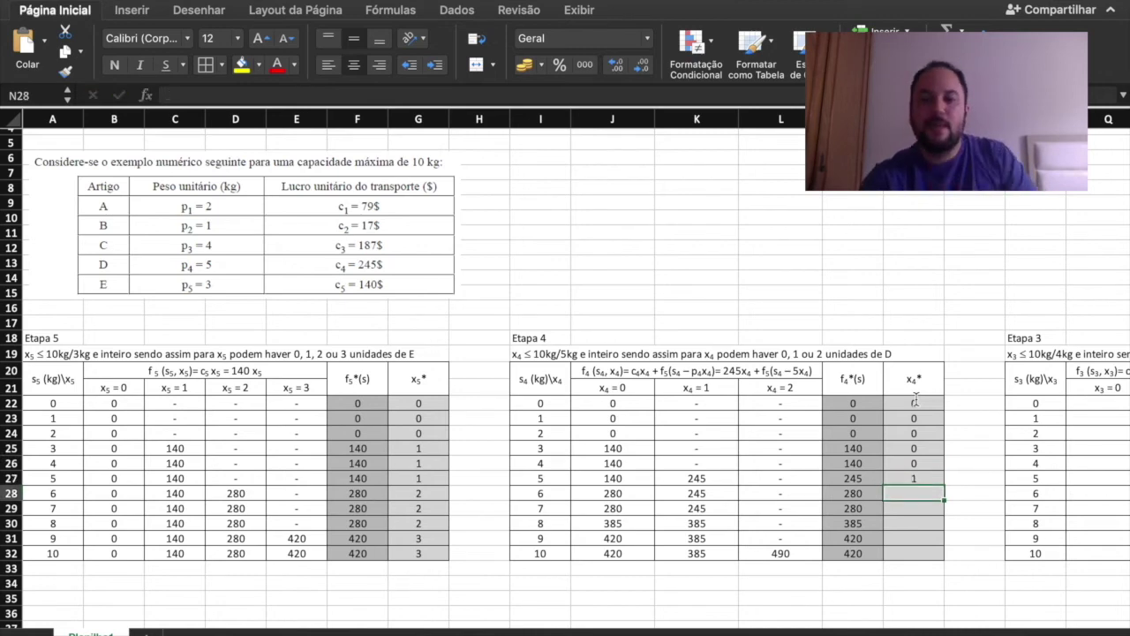
type("0")
key("Return")
type("0")
key("Return")
type("1")
key("Return")
type("0")
key("Return")
type("2")
key("Return")
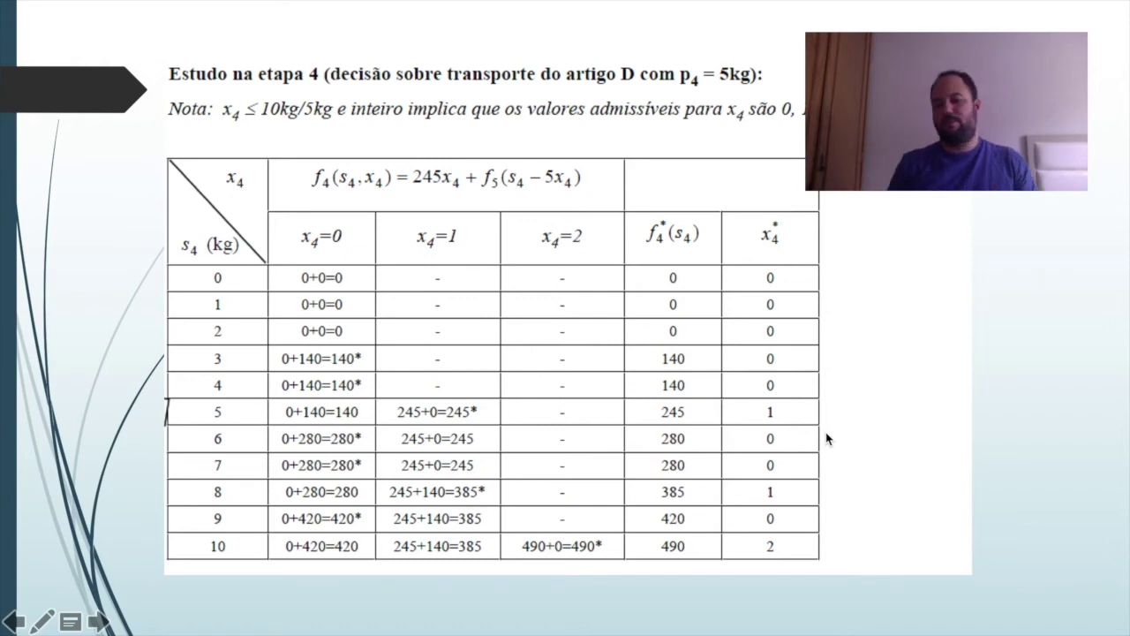
Switch from the slide show back to the Excel sheet and move the problem data picture above the Etapa 3 table
key("ctrl+Right")
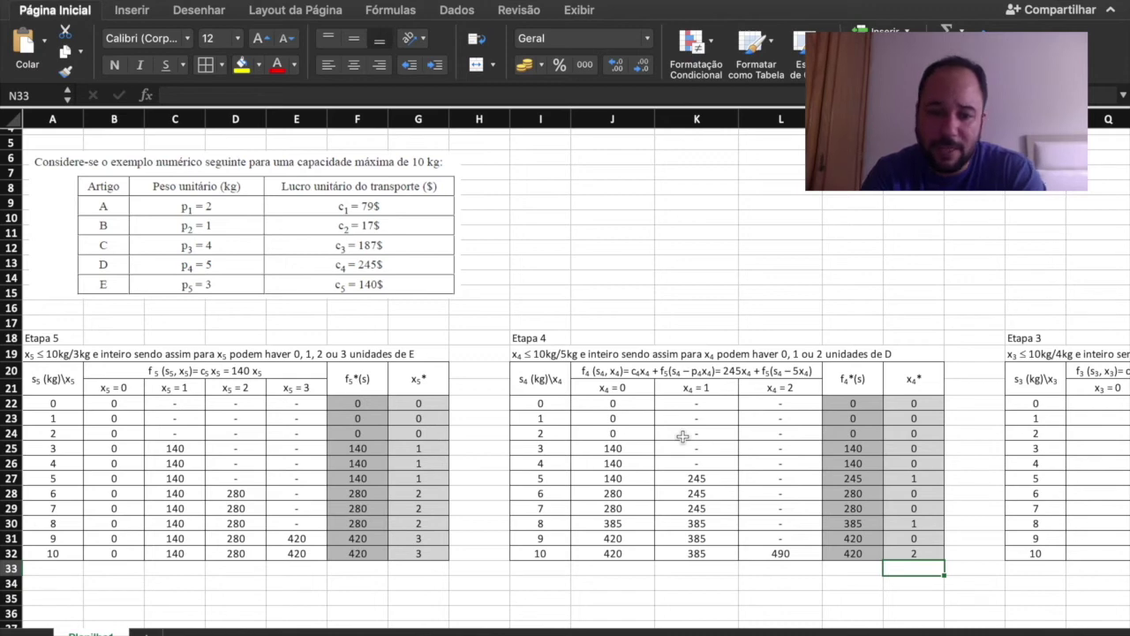
left_click_drag(416, 232, 1024, 228)
scroll(691, 341, "right", 5)
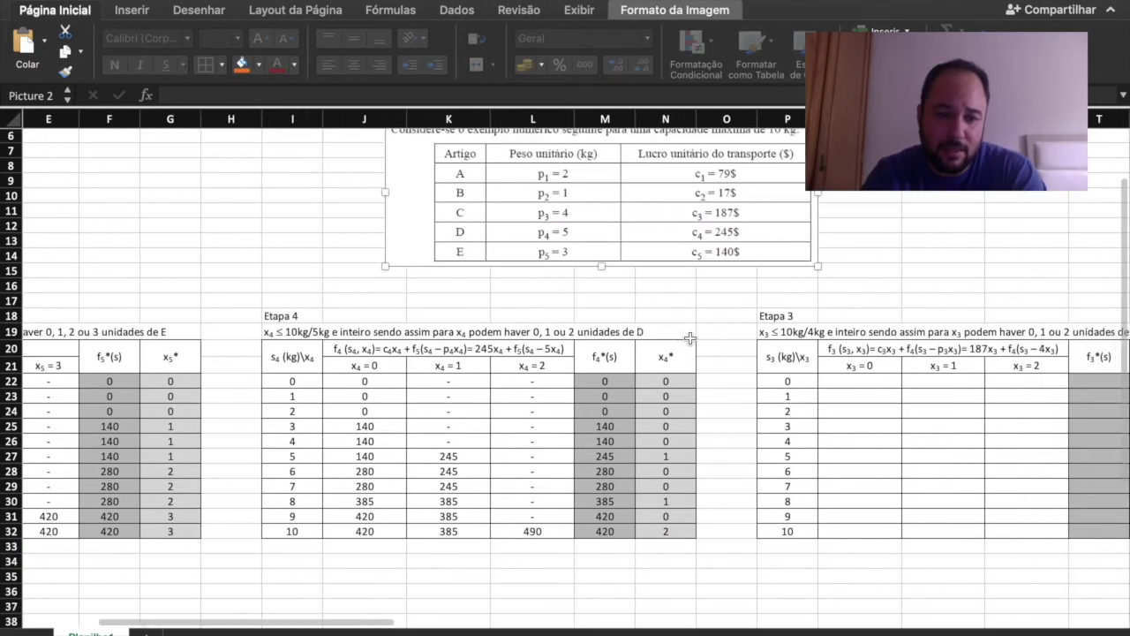
scroll(690, 338, "right", 5)
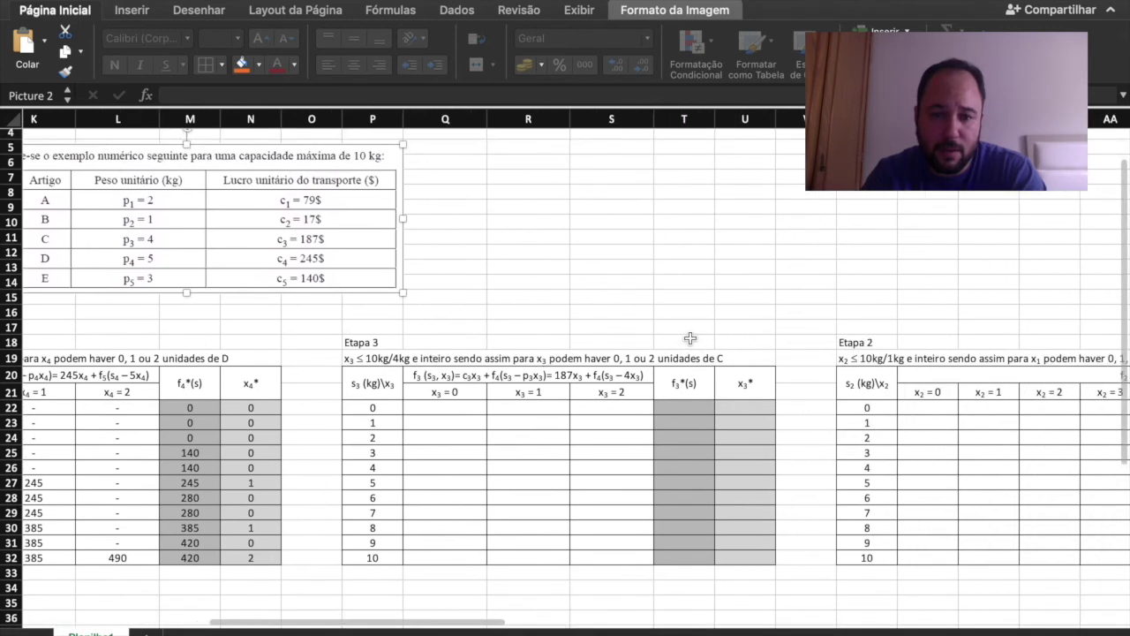
left_click_drag(366, 275, 636, 270)
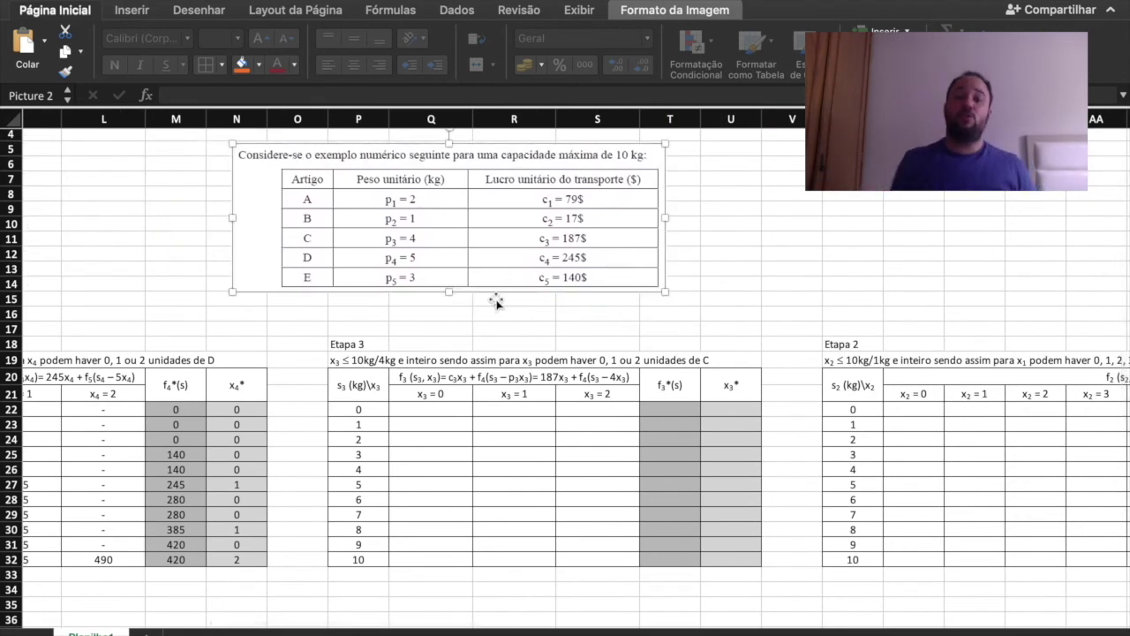
scroll(264, 361, "left", 2)
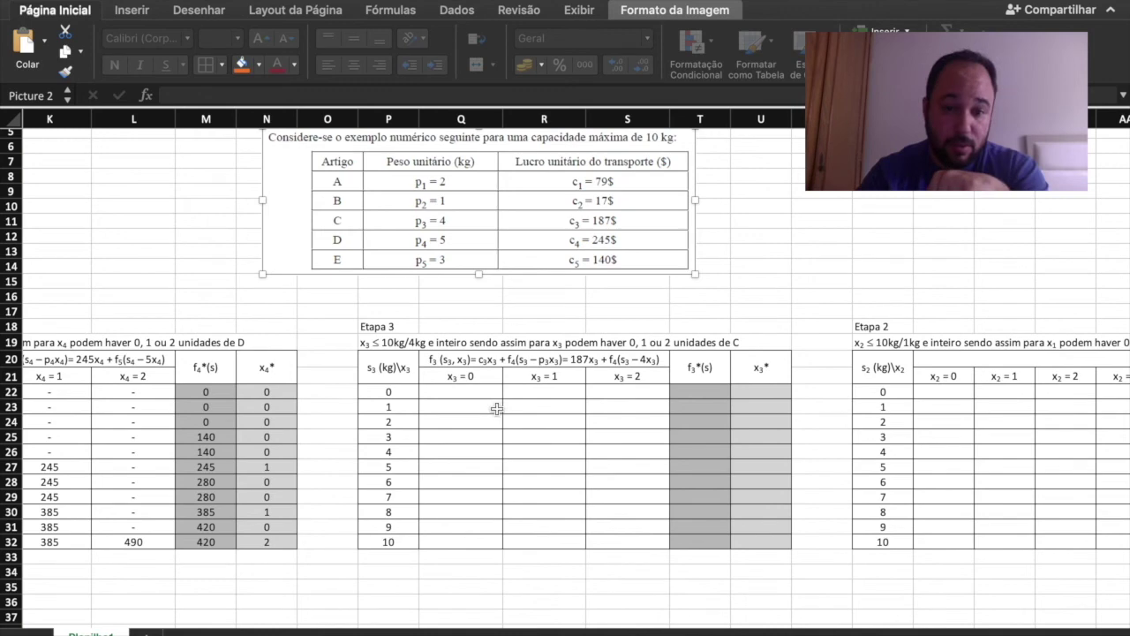
Highlight the s3 states from 0 to 10 kg in the Etapa 3 table
left_click(465, 389)
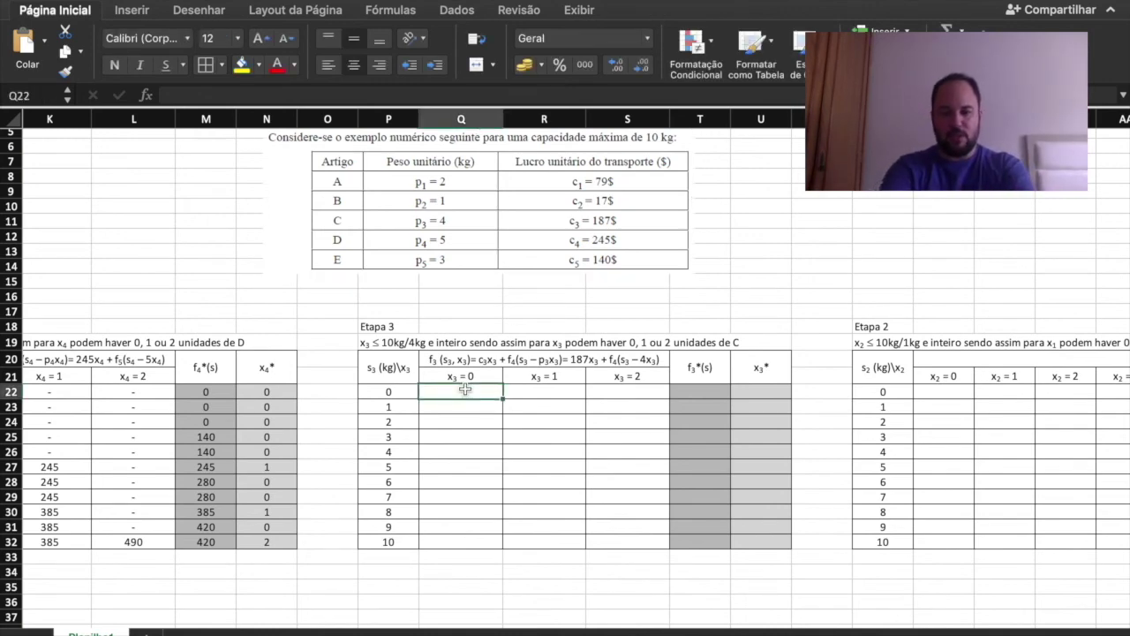
left_click(381, 390)
left_click_drag(382, 391, 378, 539)
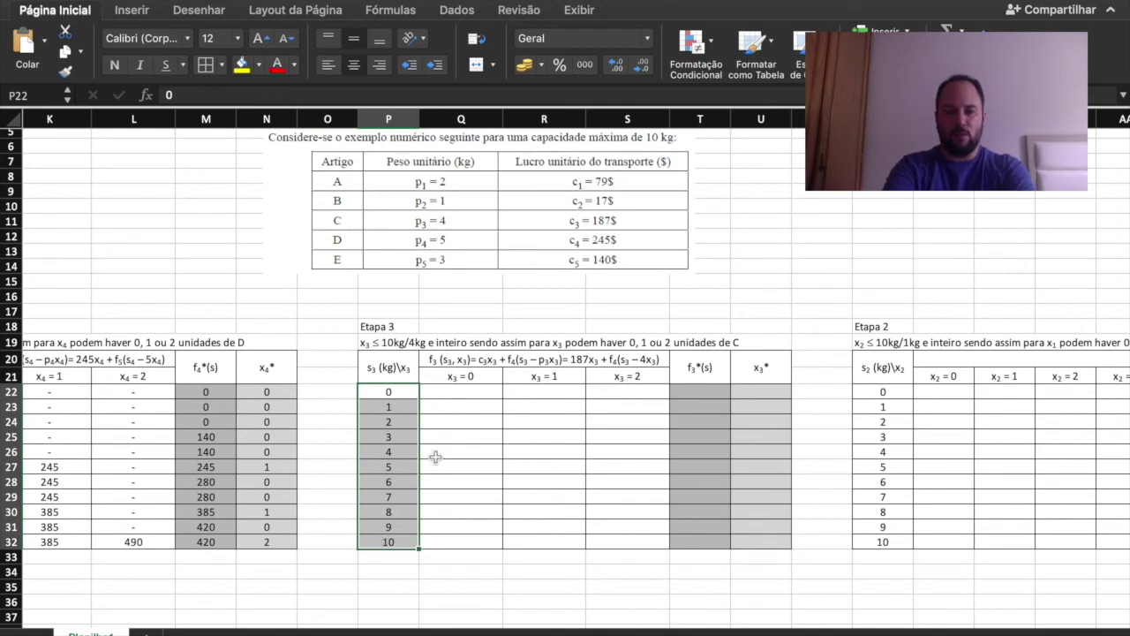
left_click(463, 394)
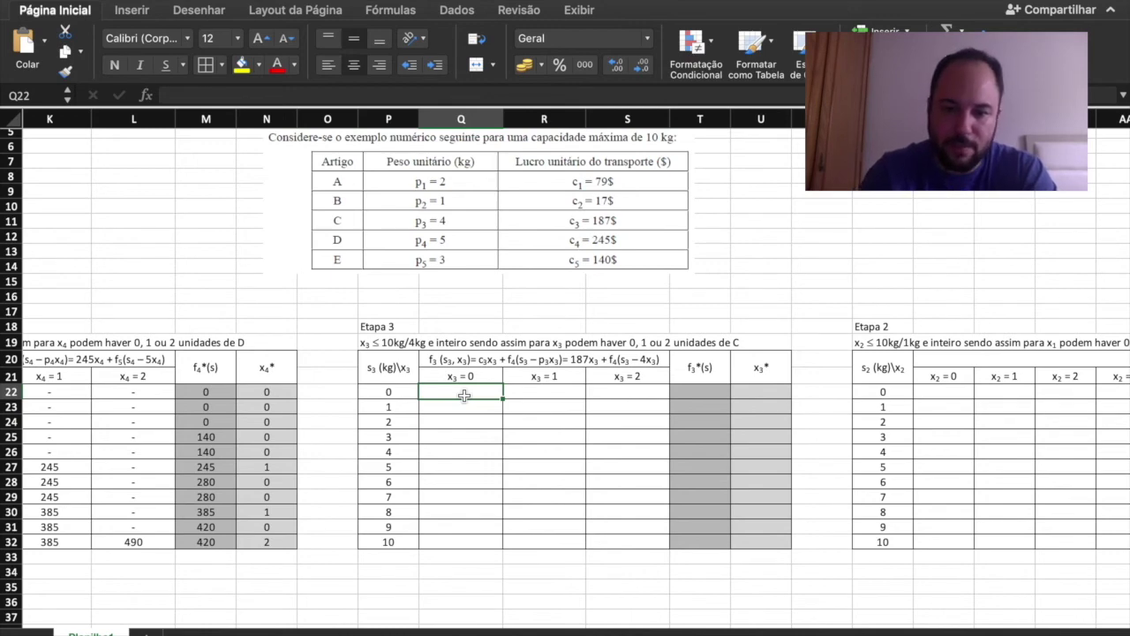
Enter a dash under x3 = 1 and x3 = 2 in the 0 kg row of Etapa 3
left_click(524, 394)
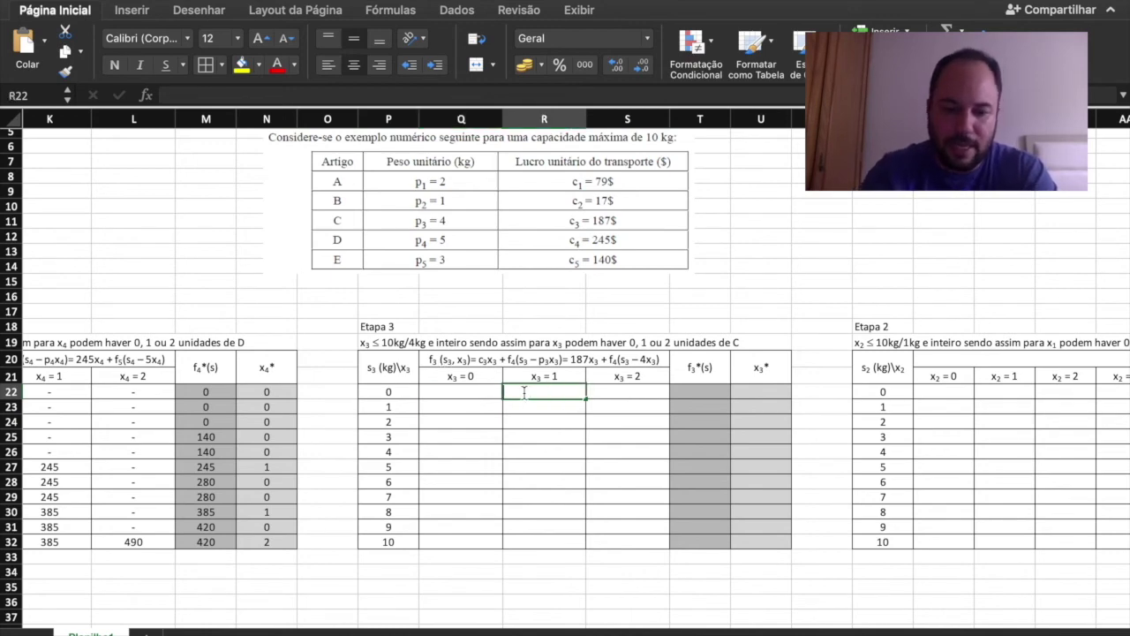
type("=")
key("Right")
key("BackSpace")
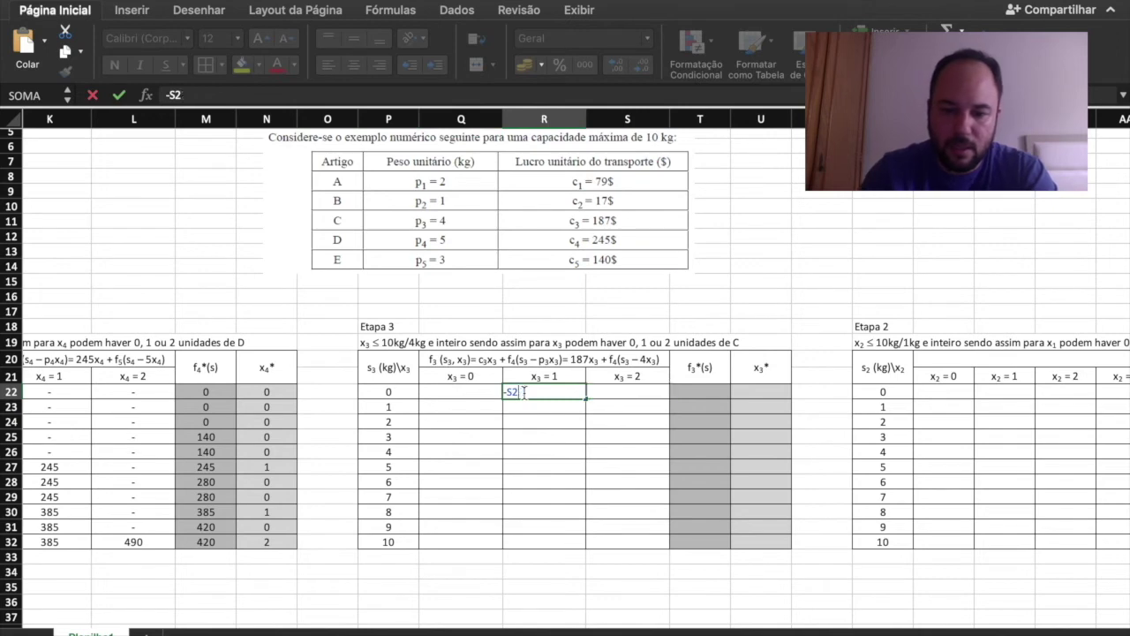
key("Return")
double_click(523, 394)
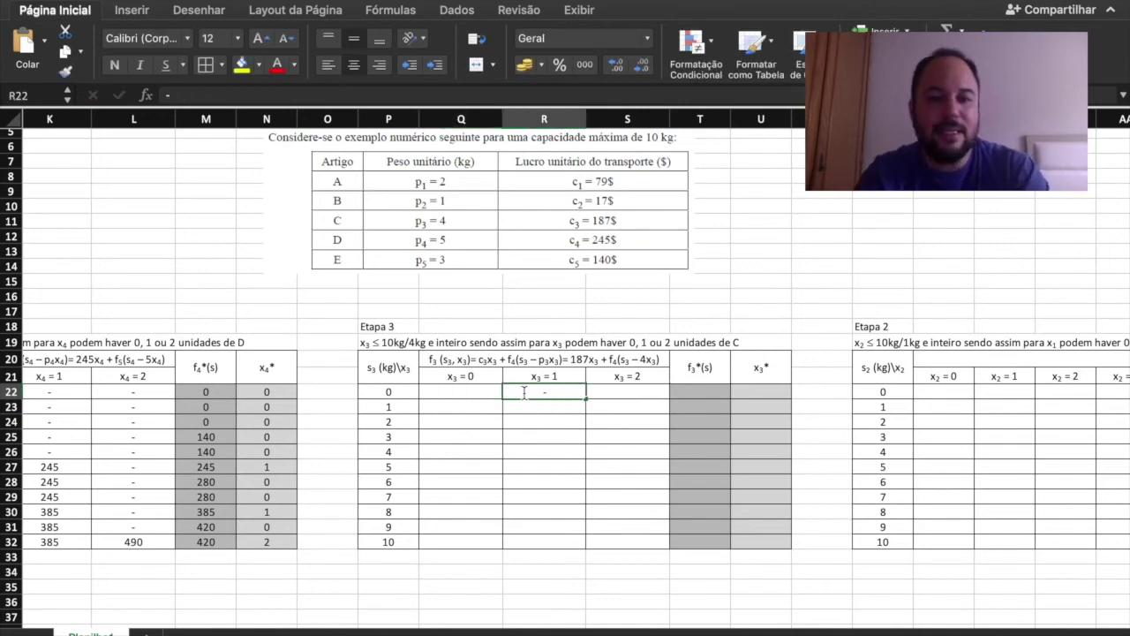
type("-")
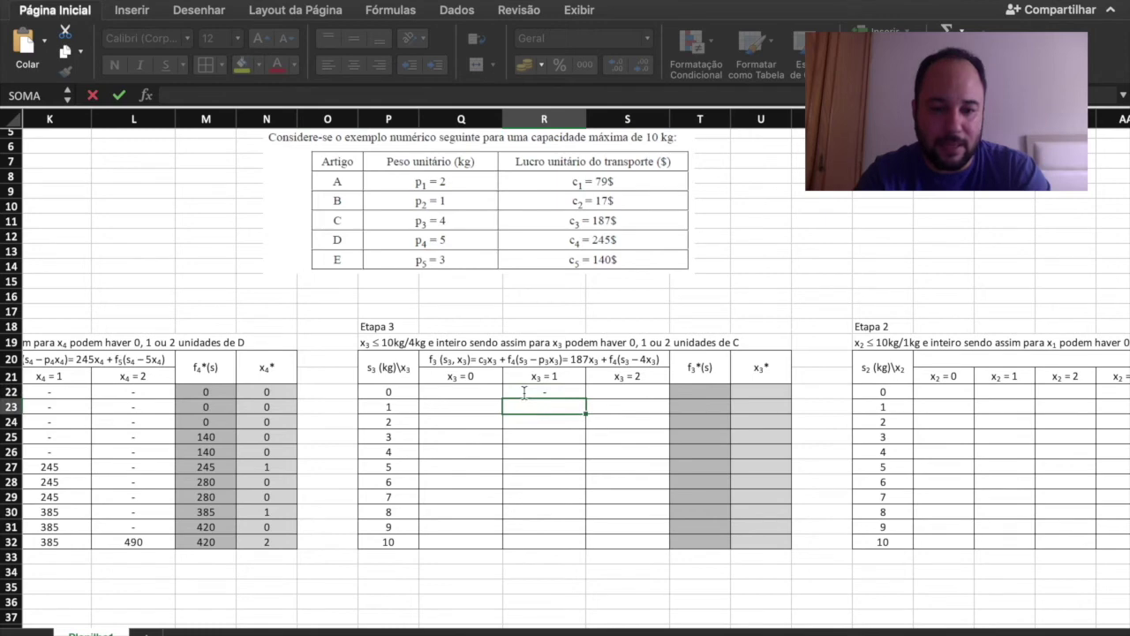
key("Tab")
type("-")
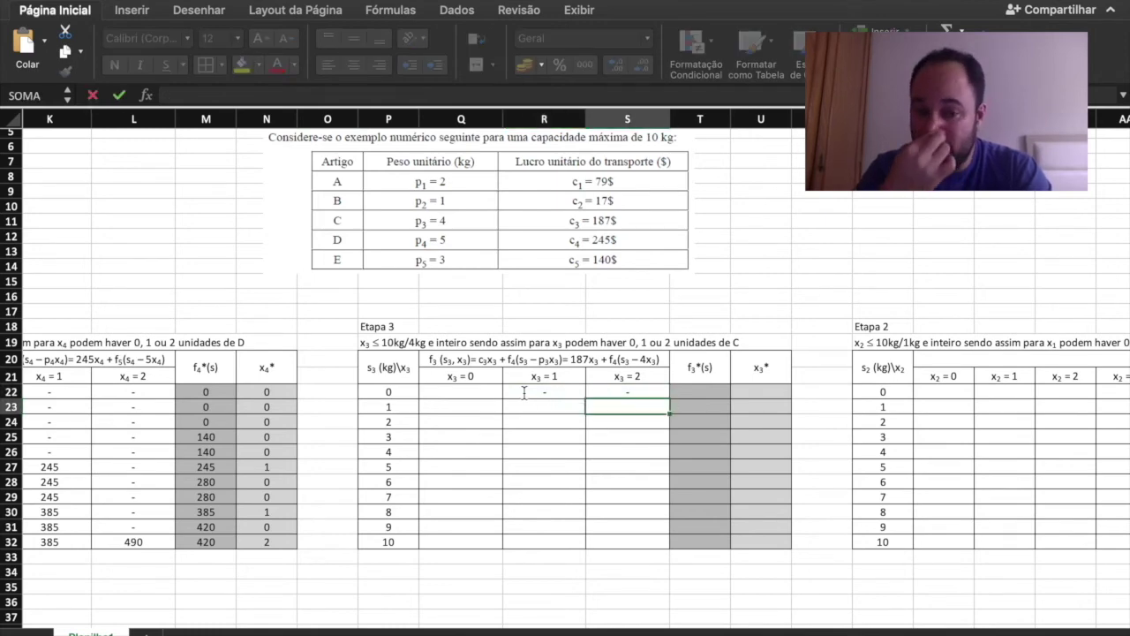
key("Return")
Write 0+F(0) under x3 = 0 in the 0 kg row of Etapa 3
key("Left")
key("Left")
key("Left")
key("Up")
key("Right")
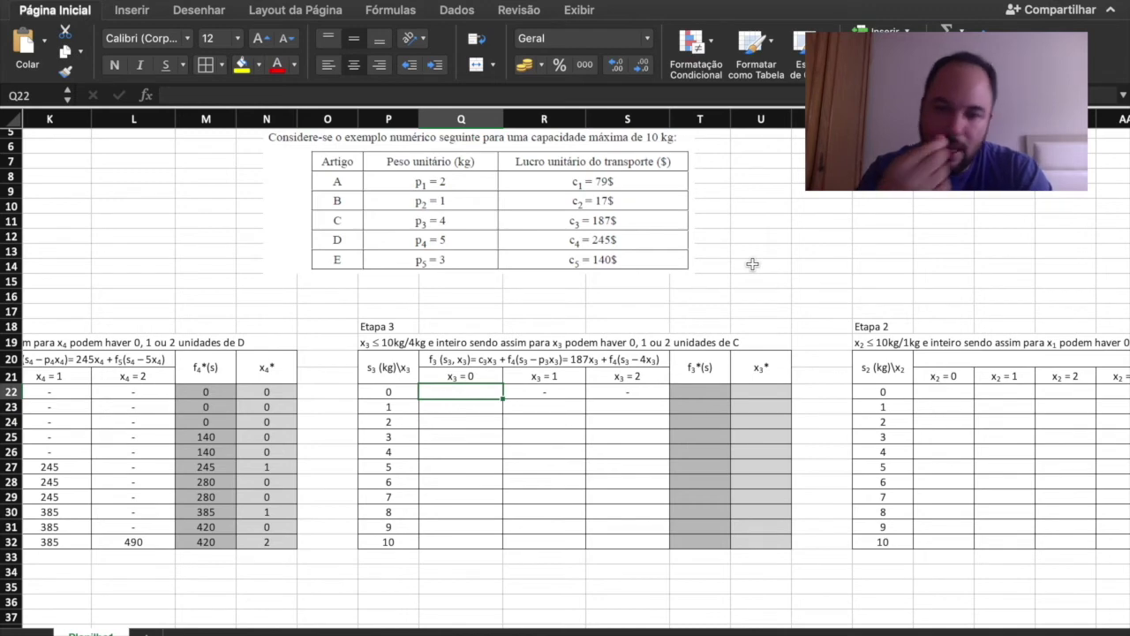
type("0+")
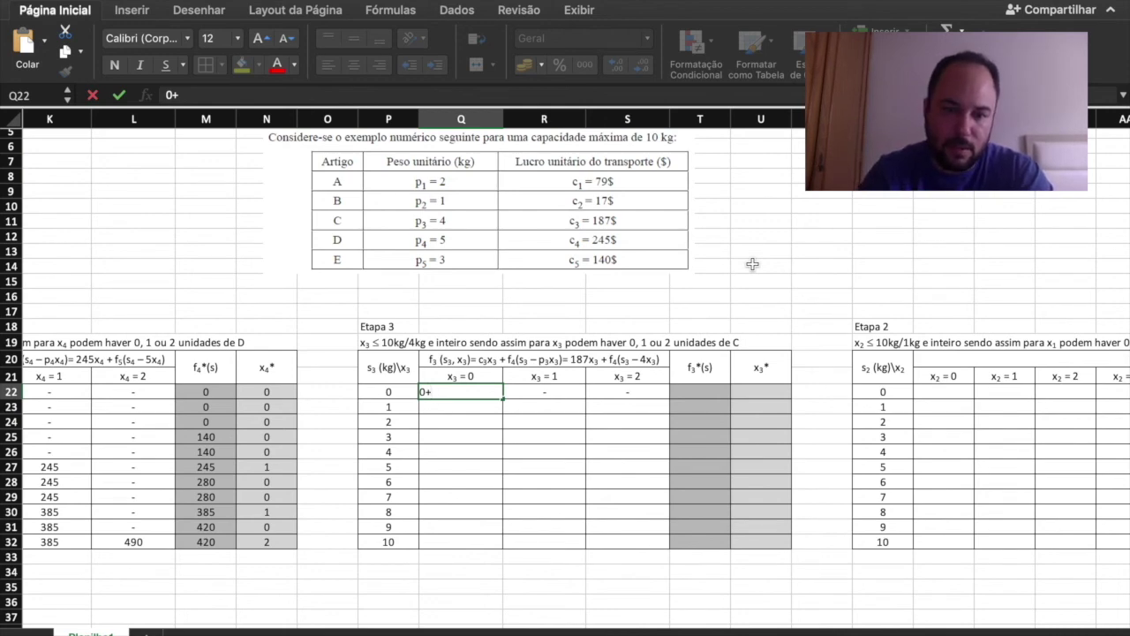
type(")")
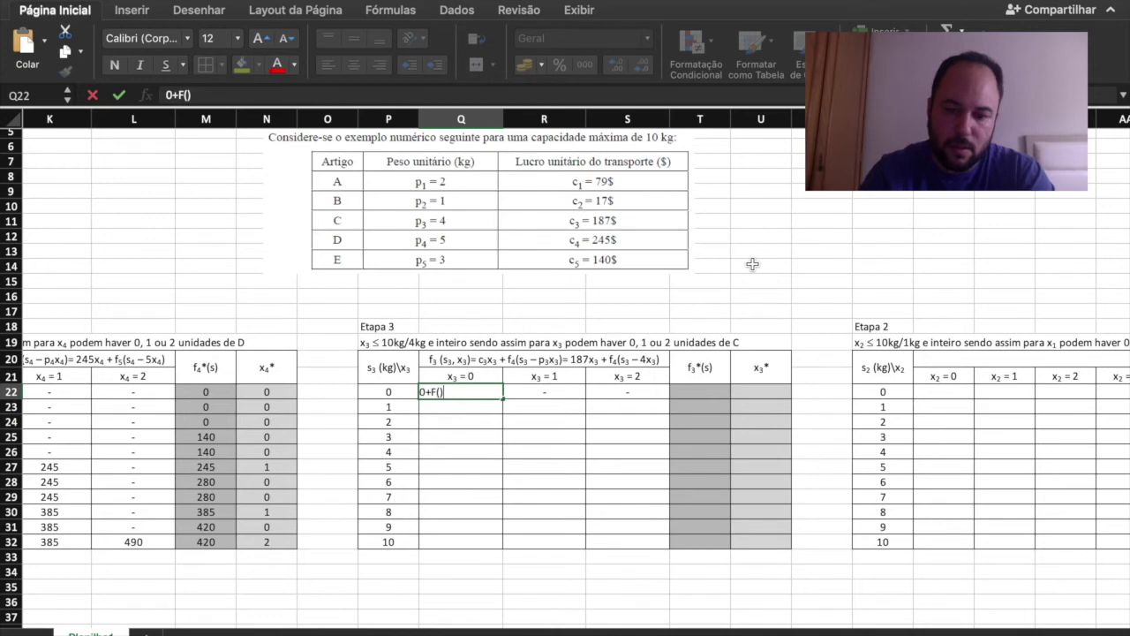
key("Left")
key("Right")
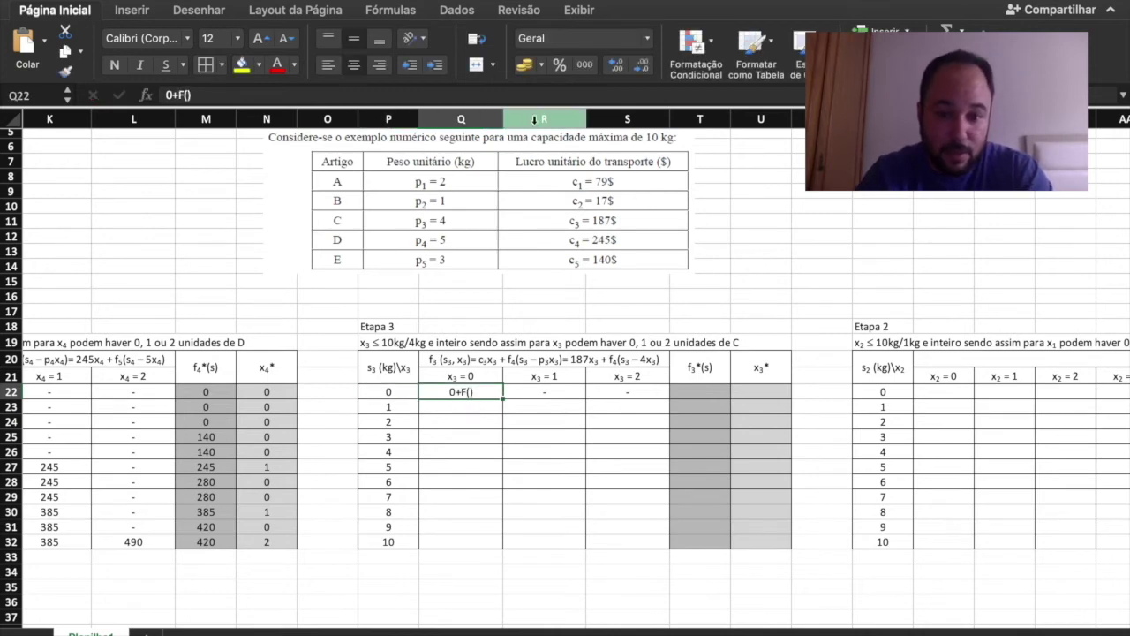
left_click(475, 391)
double_click(475, 391)
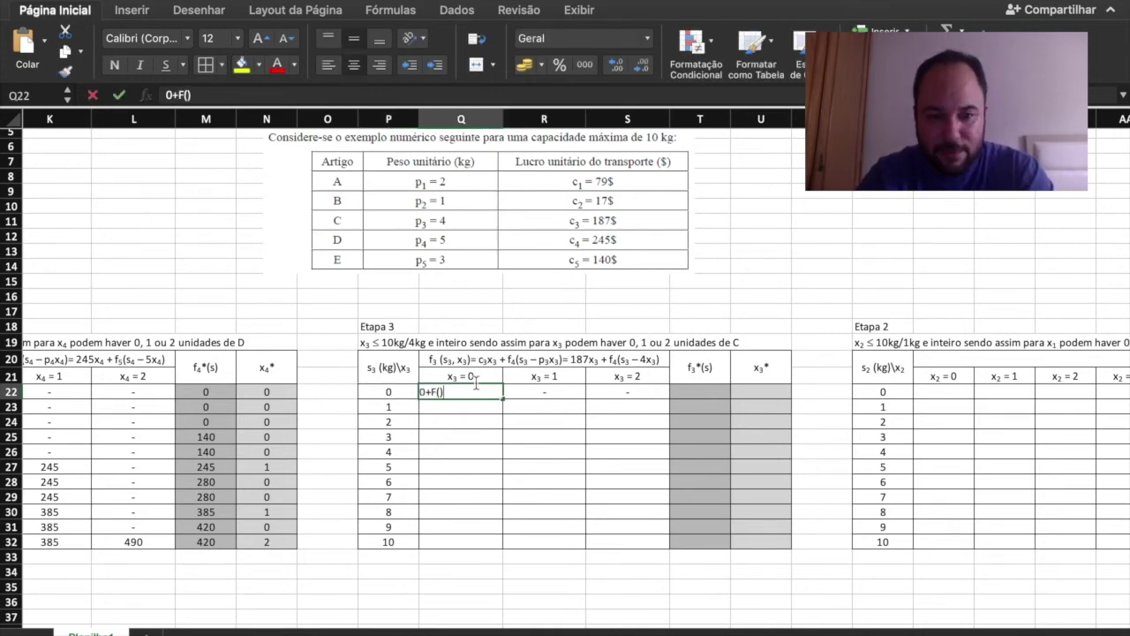
type("0")
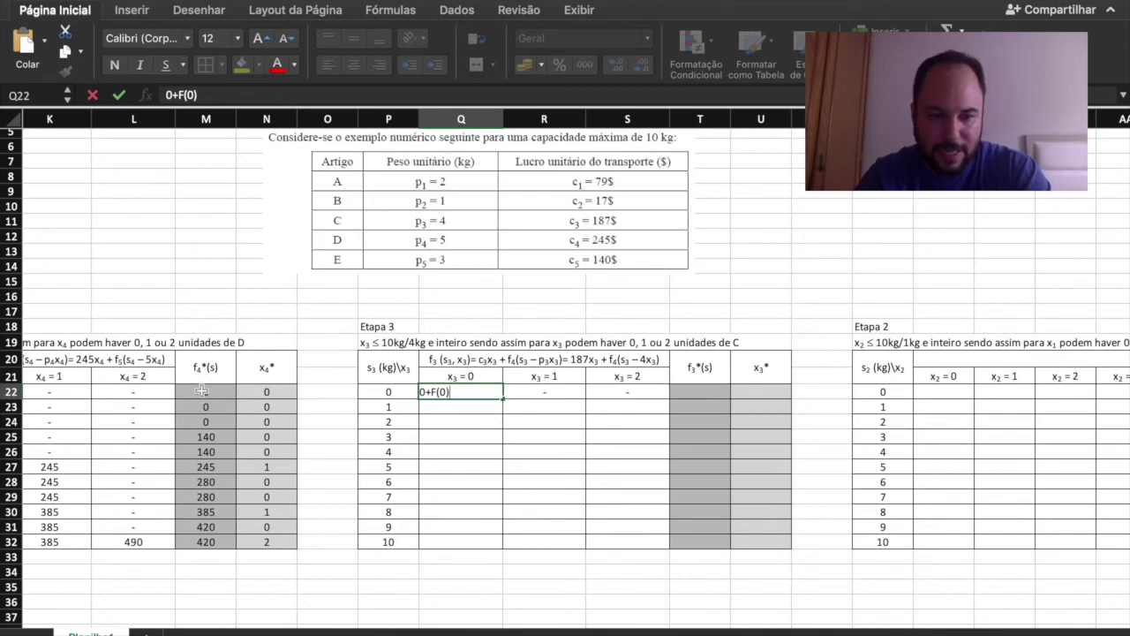
Check the 0 kg row of Etapa 4 and rewrite the x3 = 0 entry for 0 kg in Etapa 3 as 0+0= 0
scroll(113, 401, "left", 5)
scroll(106, 401, "down", 2)
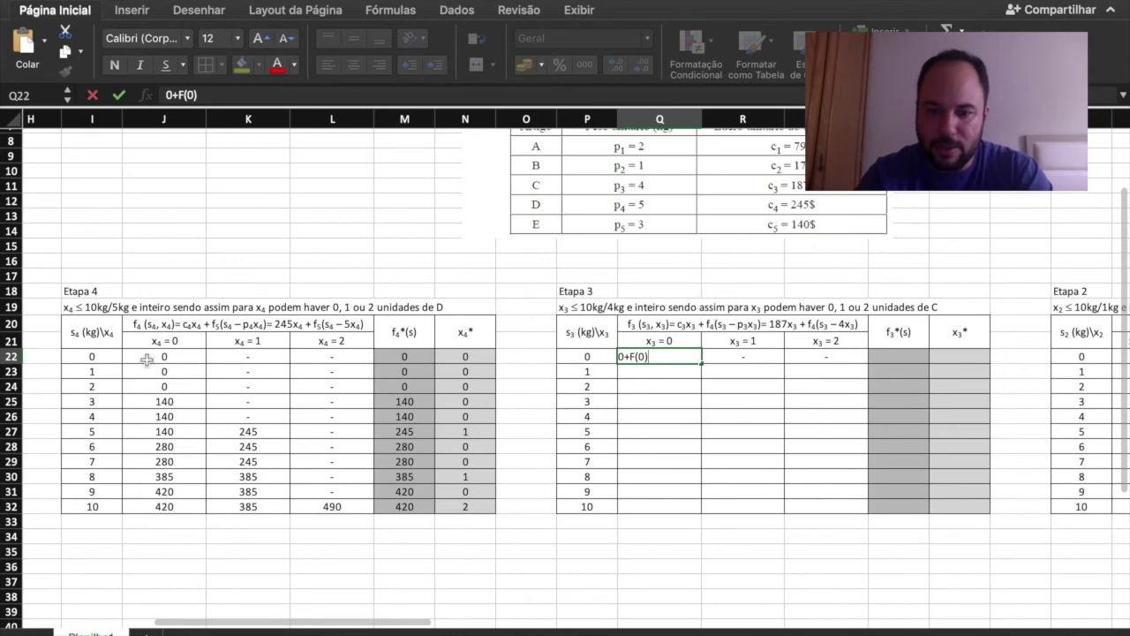
left_click_drag(89, 357, 415, 361)
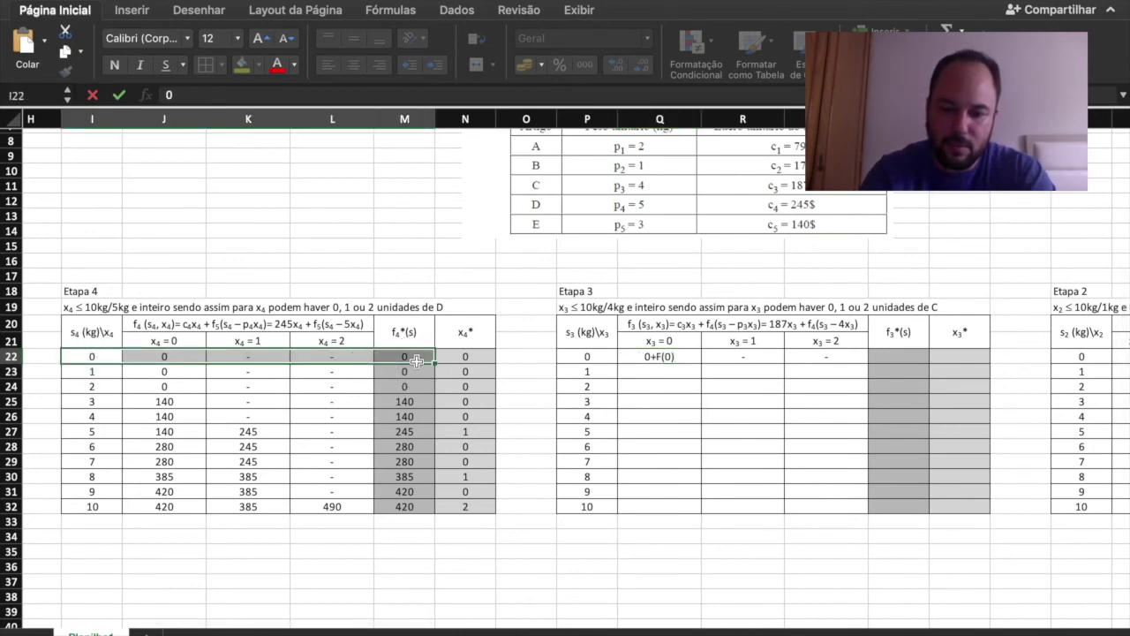
double_click(670, 356)
key("BackSpace")
key("BackSpace")
key("BackSpace")
key("BackSpace")
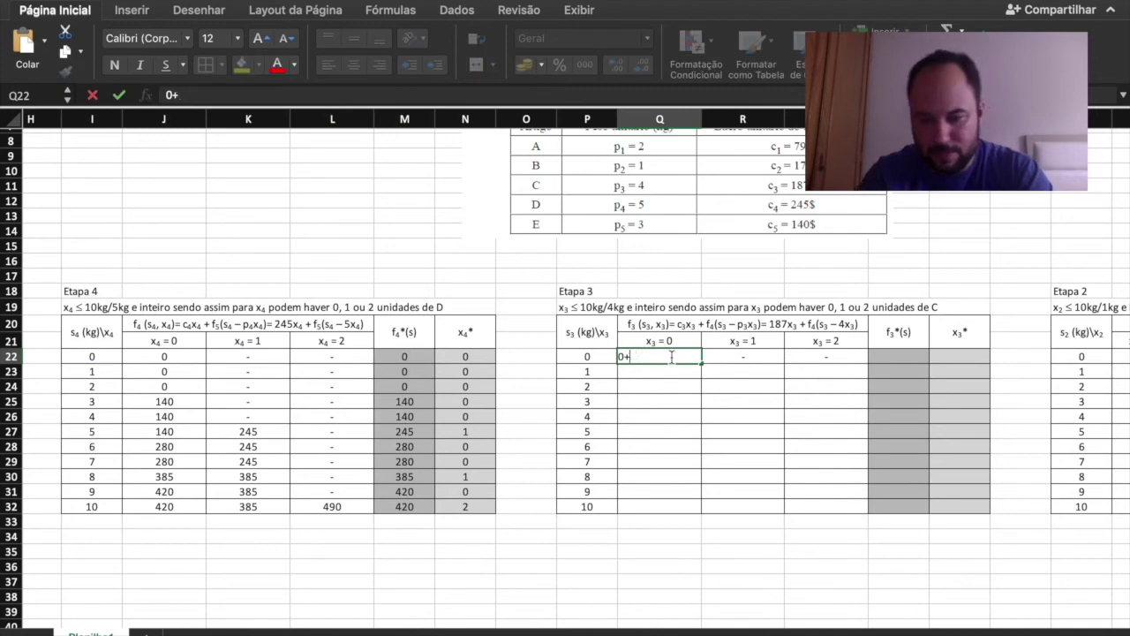
type(")")
key("BackSpace")
type("0")
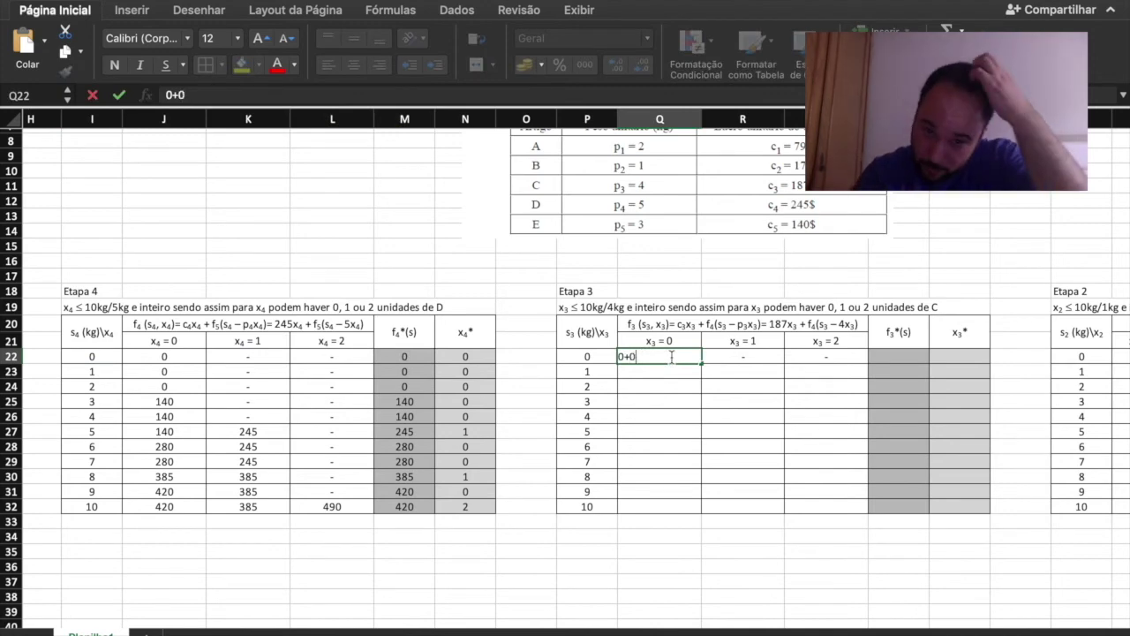
type("= 0")
key("Return")
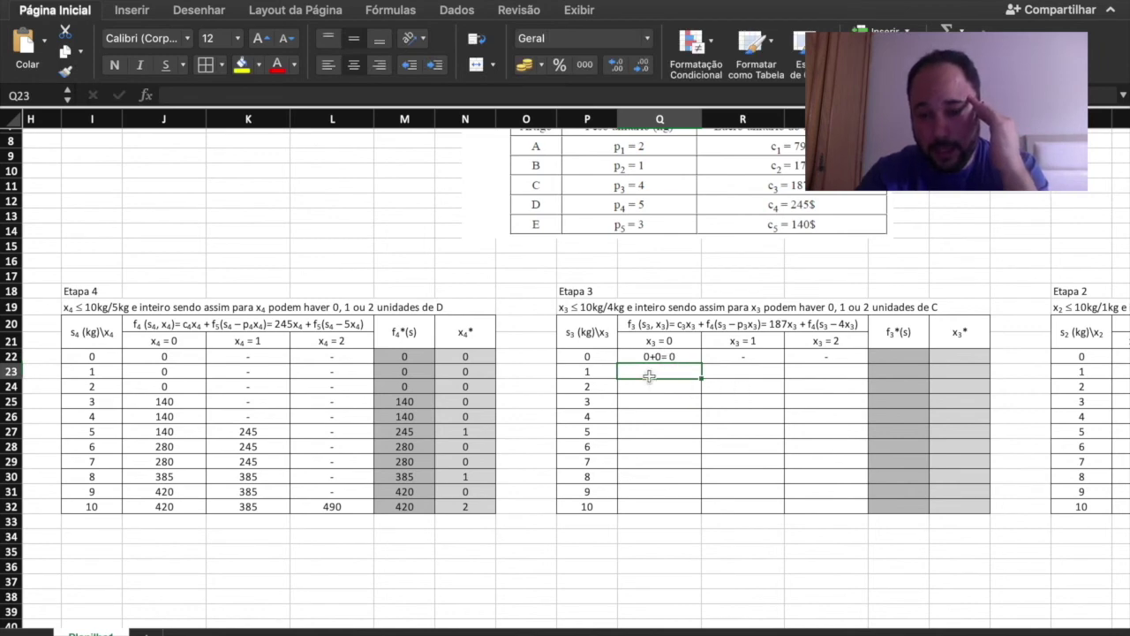
Review the 0 kg row of Etapa 3 and enter 0 for both f3*(s) and x3*
left_click_drag(583, 355, 817, 355)
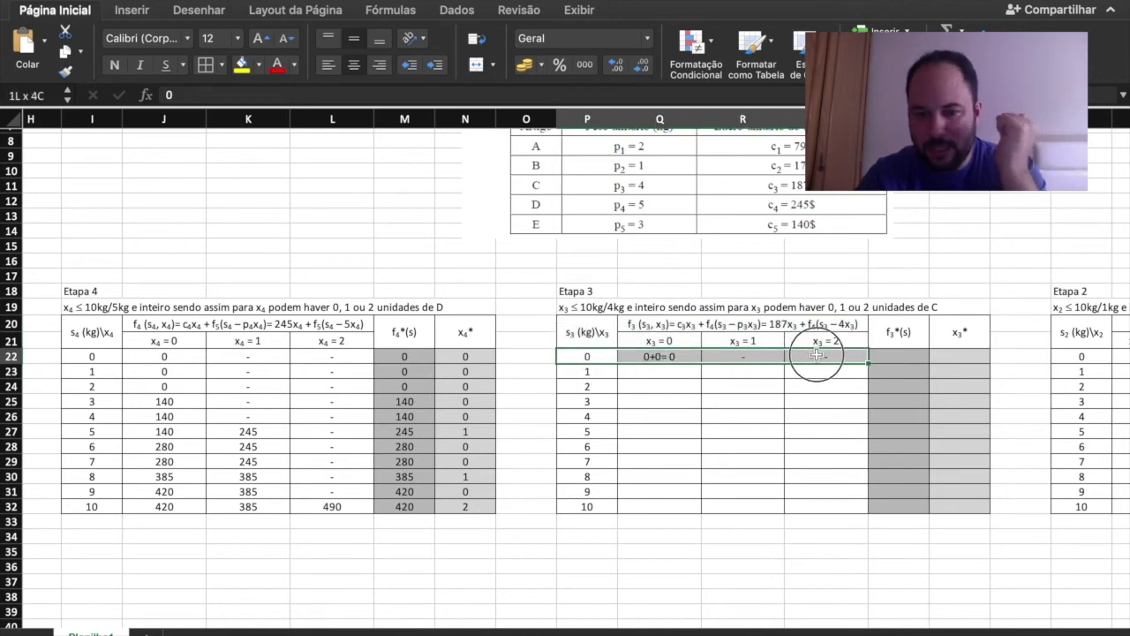
left_click_drag(817, 354, 817, 355)
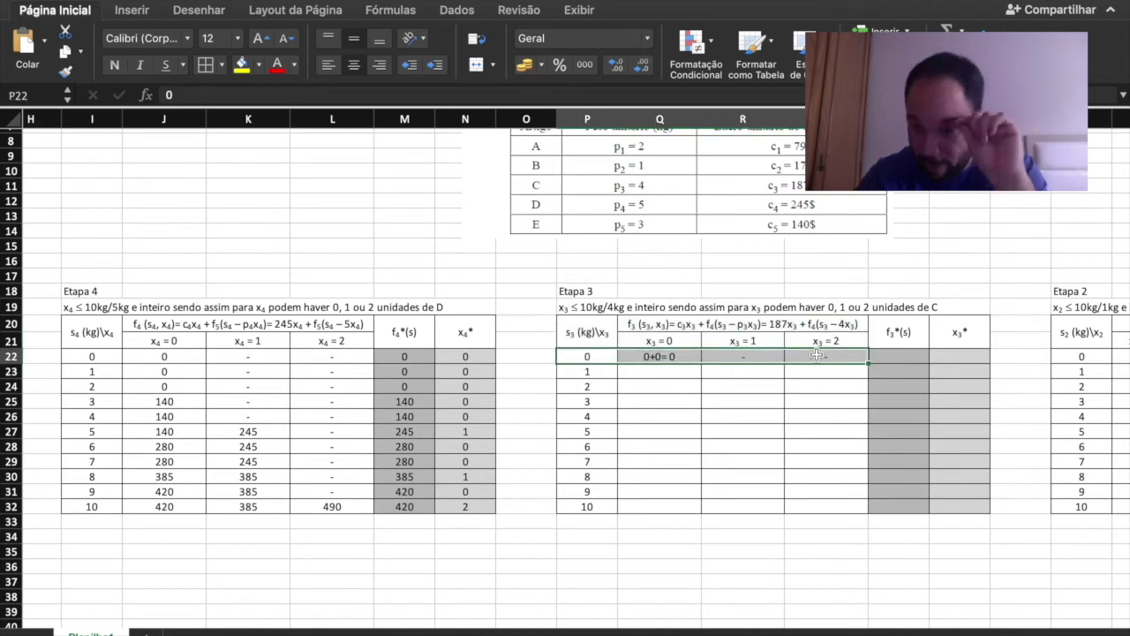
left_click(674, 356)
left_click(891, 359)
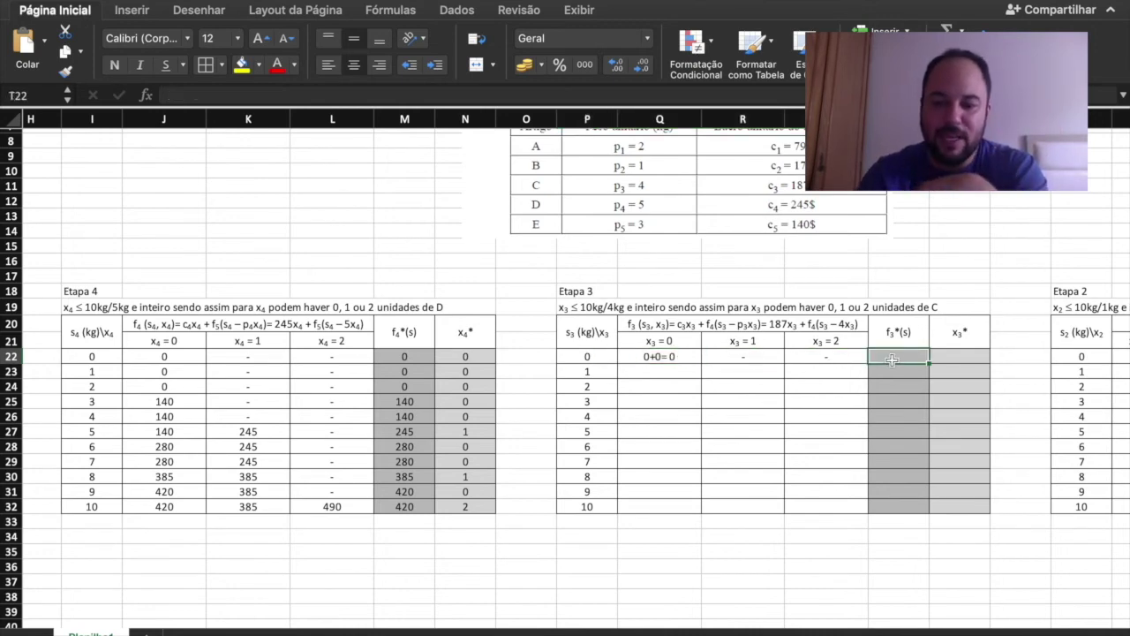
type("0")
key("Tab")
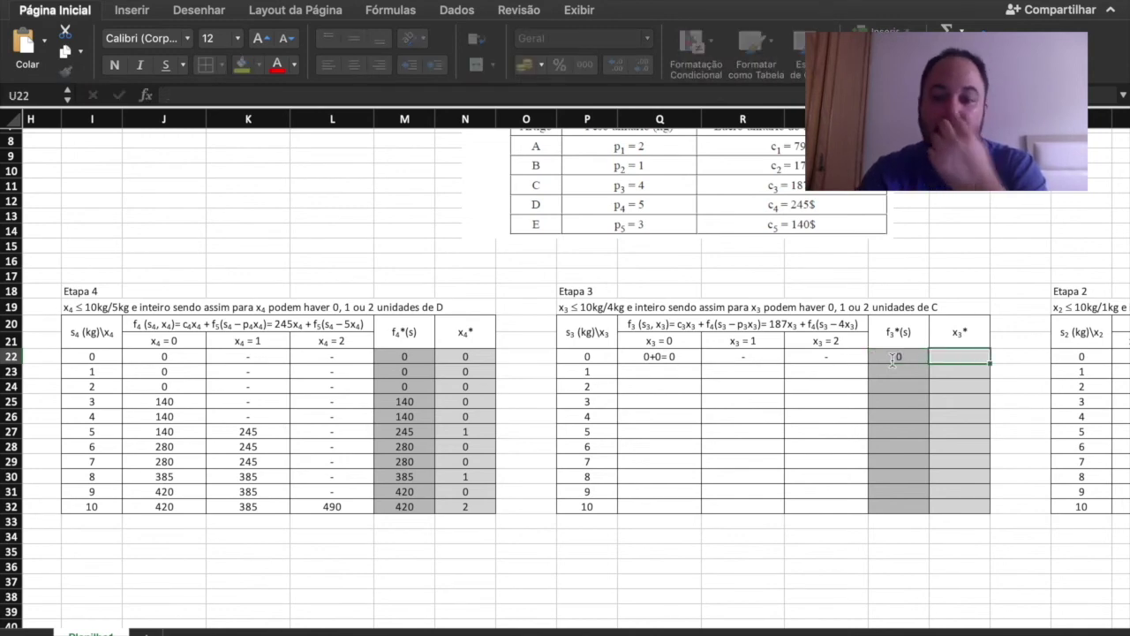
type("0")
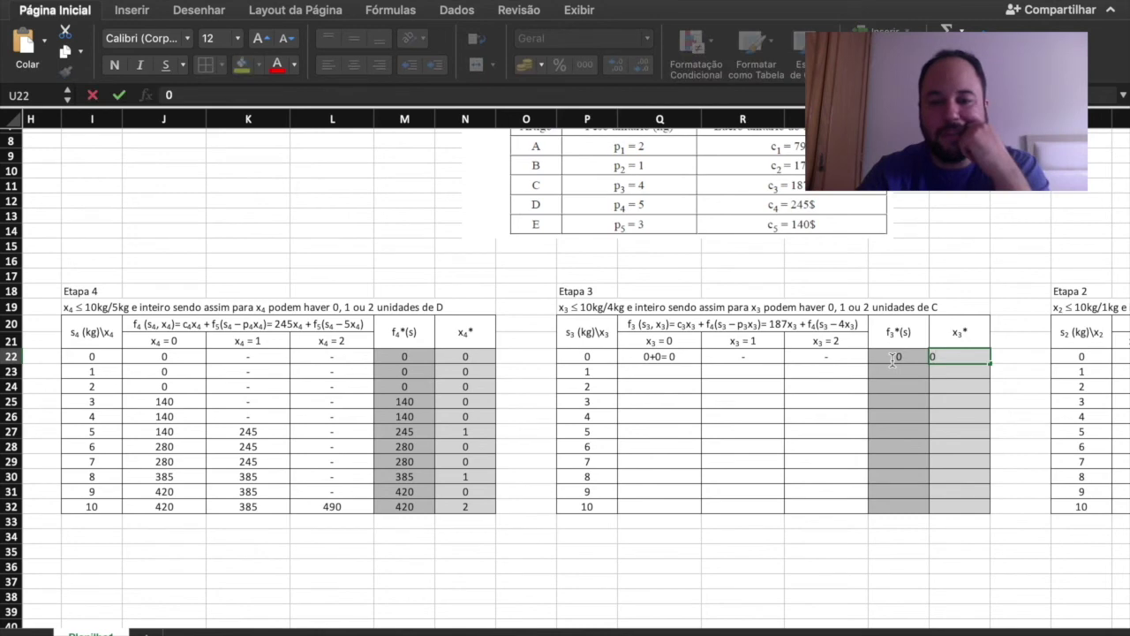
key("Return")
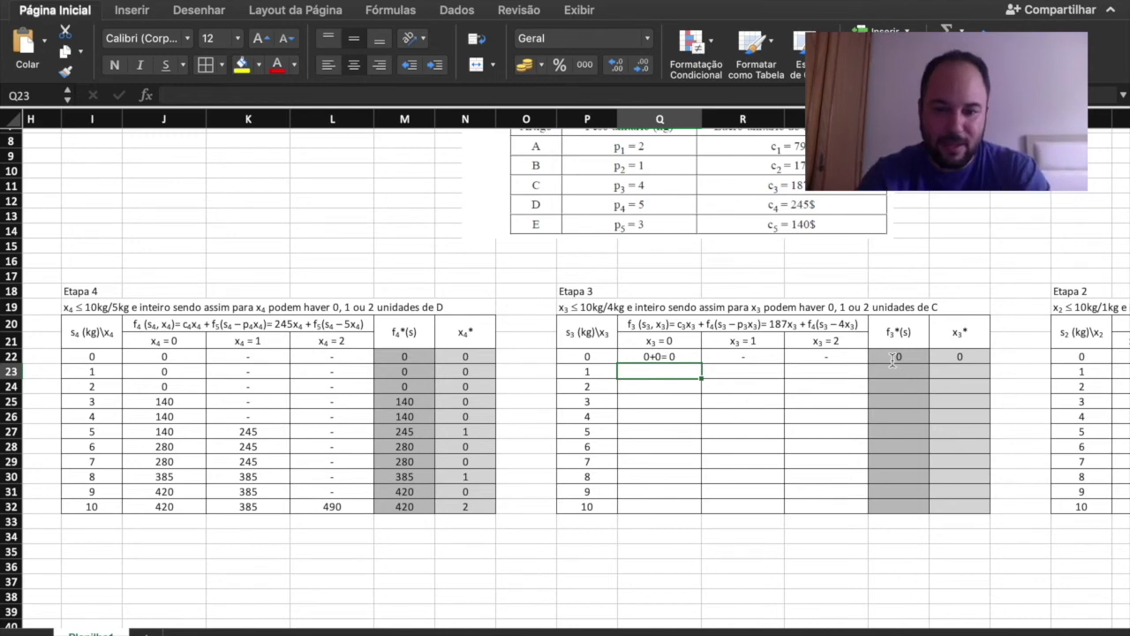
type("0+")
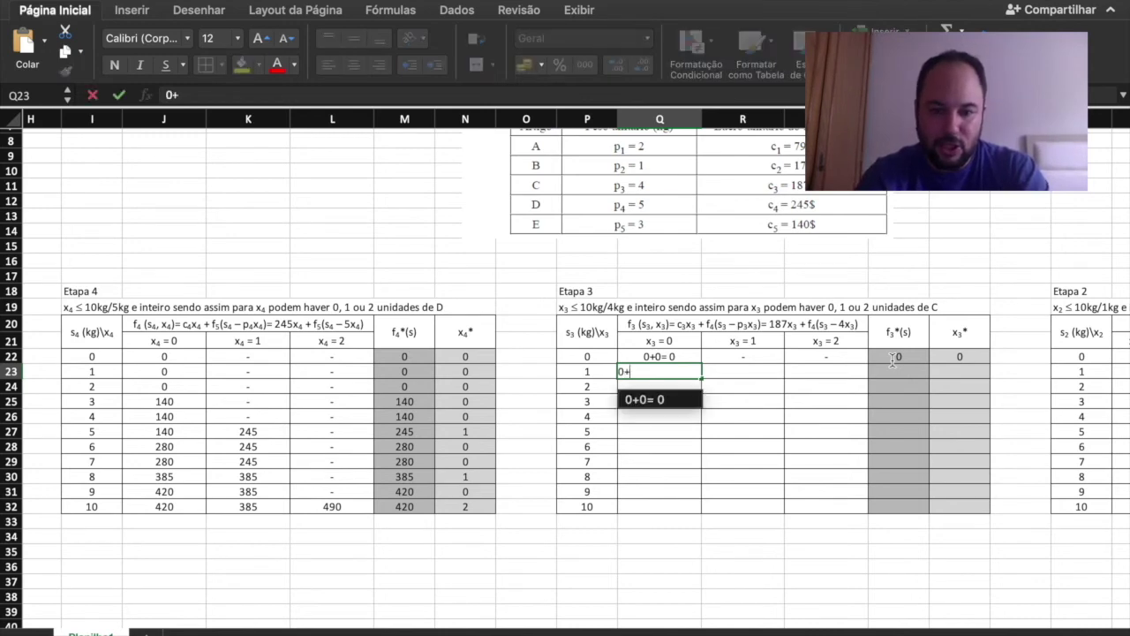
type("F")
key("BackSpace")
type("f(")
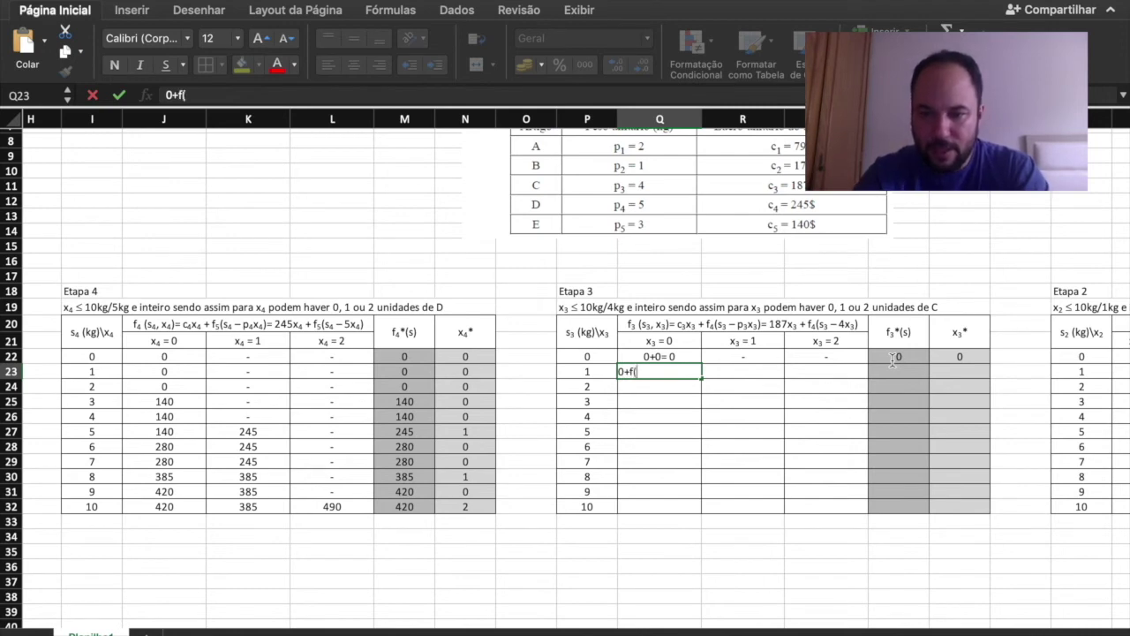
type("1")
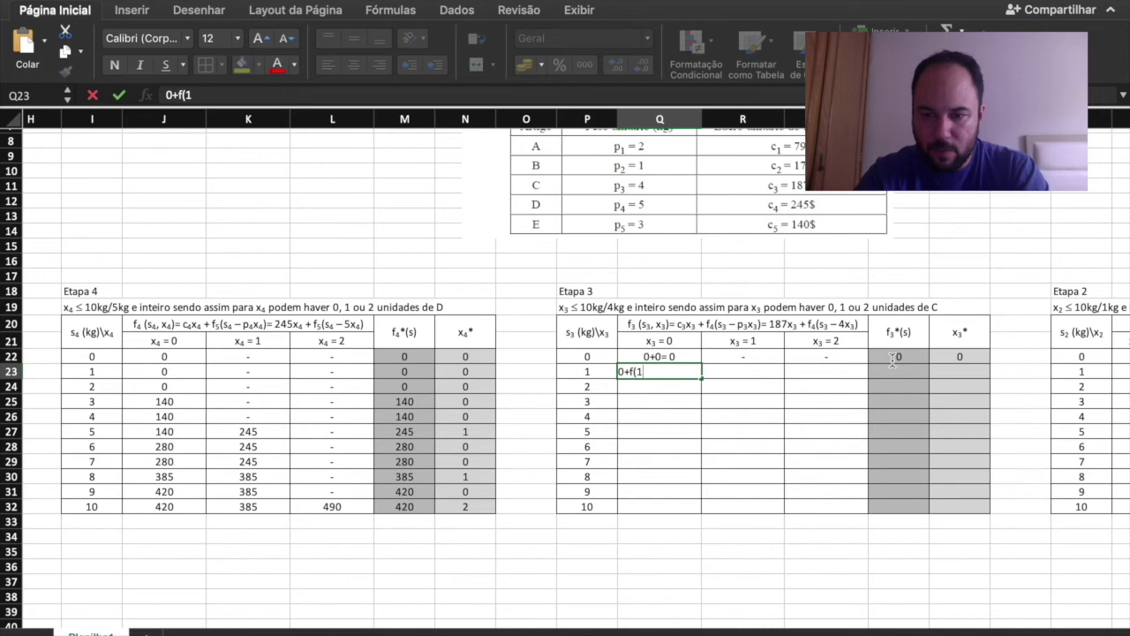
type(")")
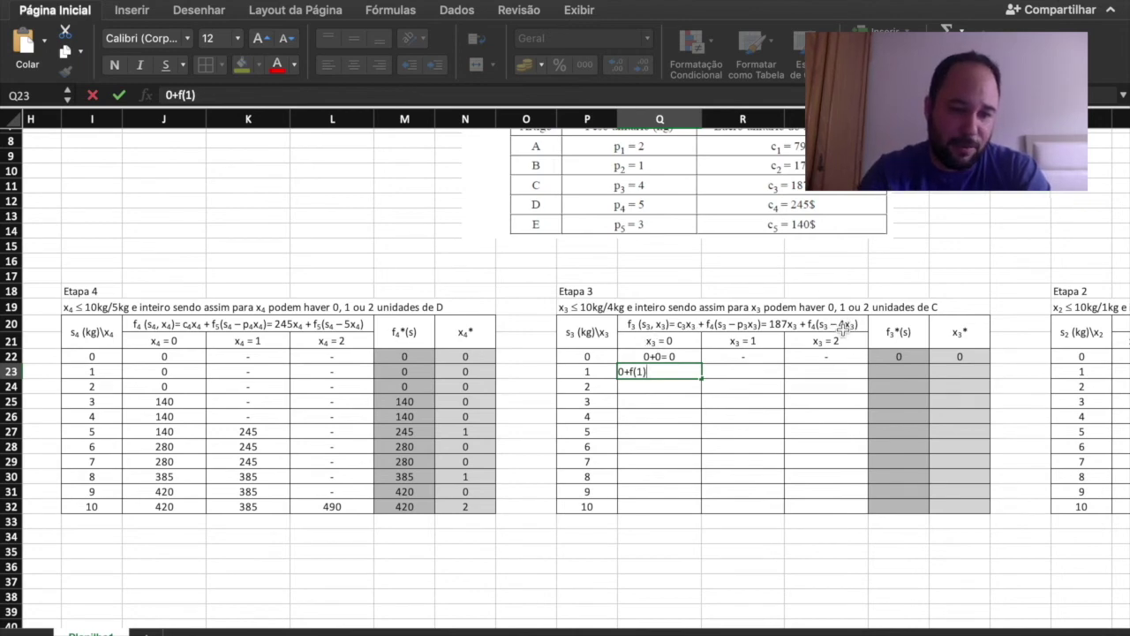
type("= 0")
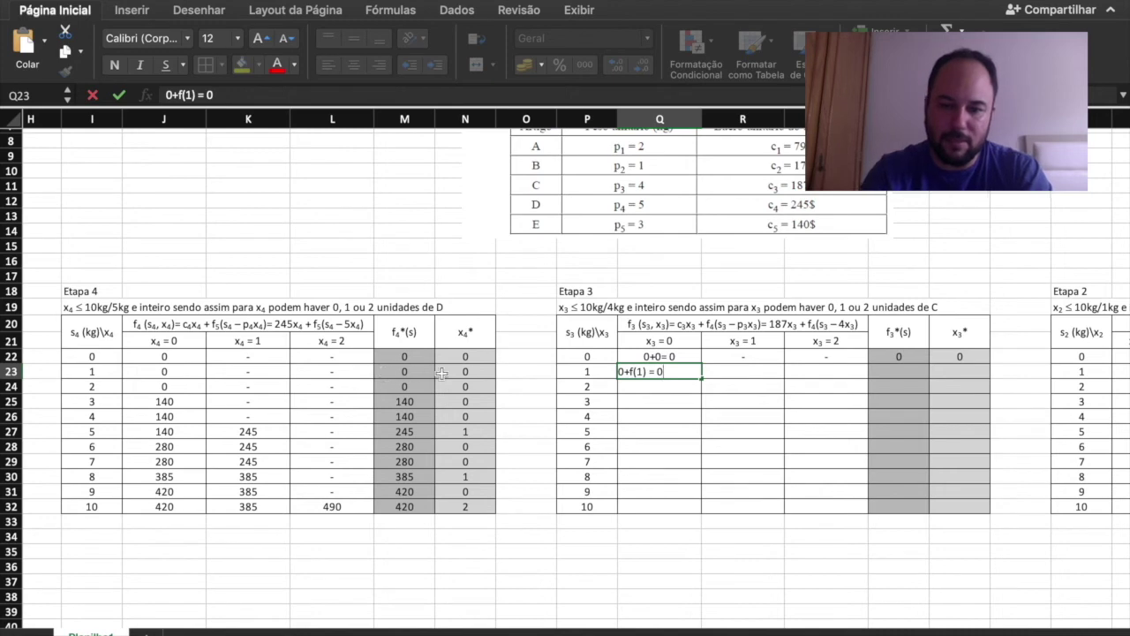
key("Escape")
Enter 0+0= 0 under x3 = 0 in the 1 kg row of Etapa 3
type("0+")
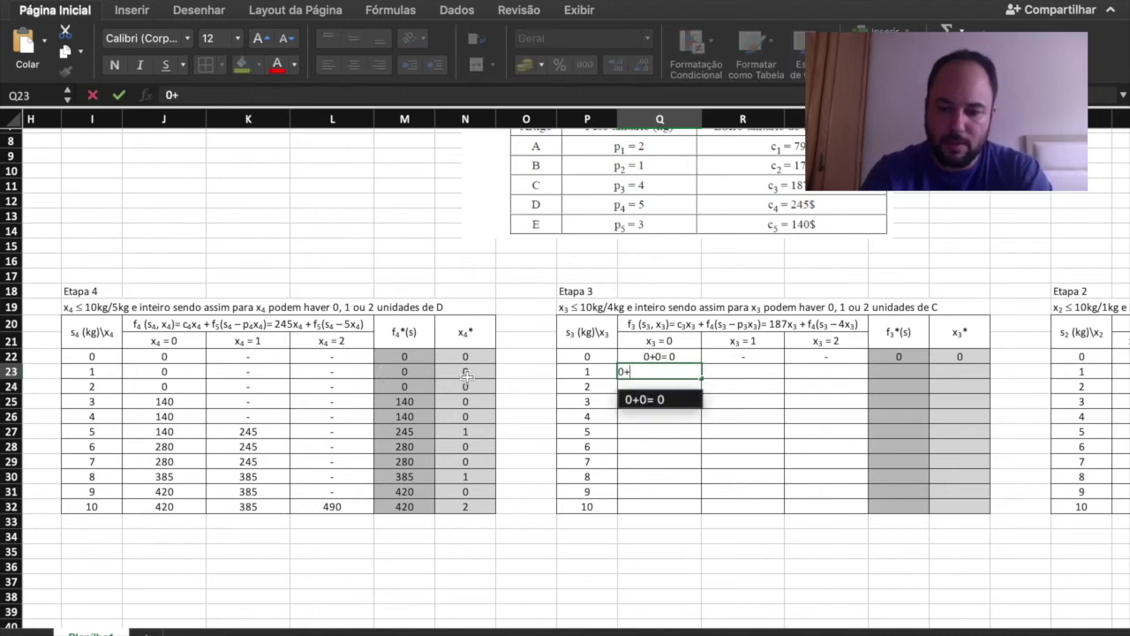
key("Return")
key("Up")
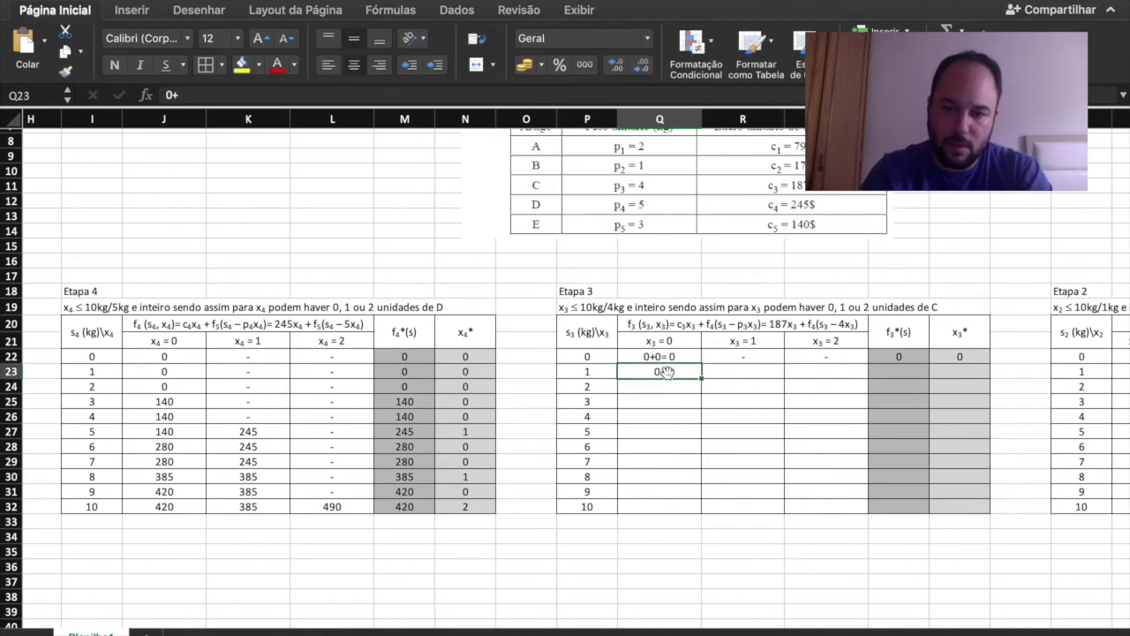
type("0+)")
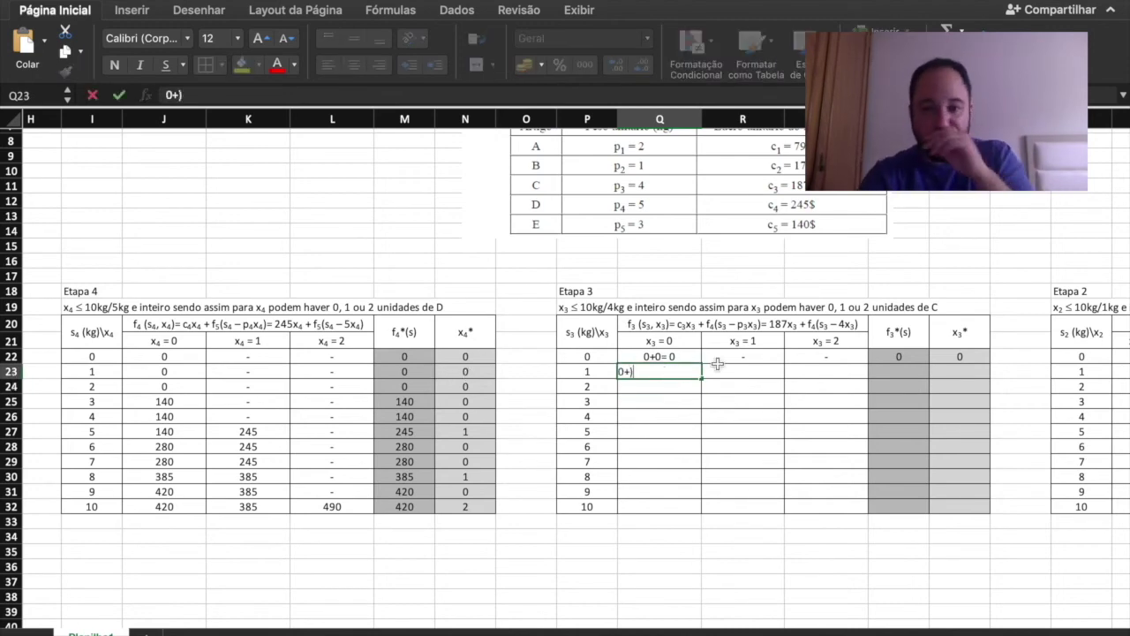
key("BackSpace")
type("0")
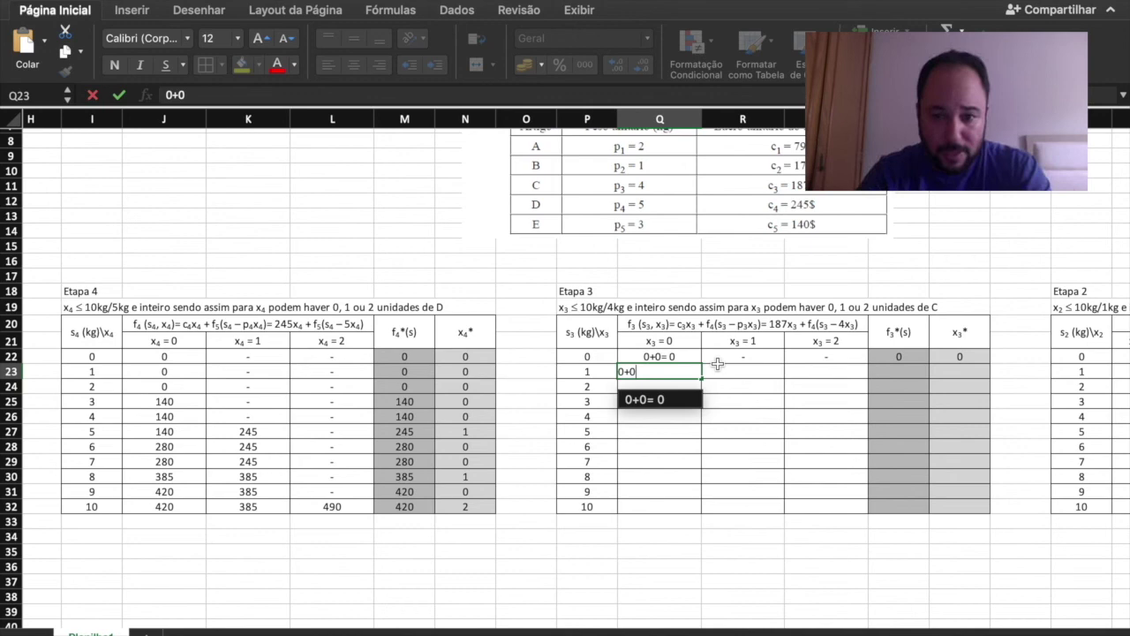
left_click(656, 401)
key("Return")
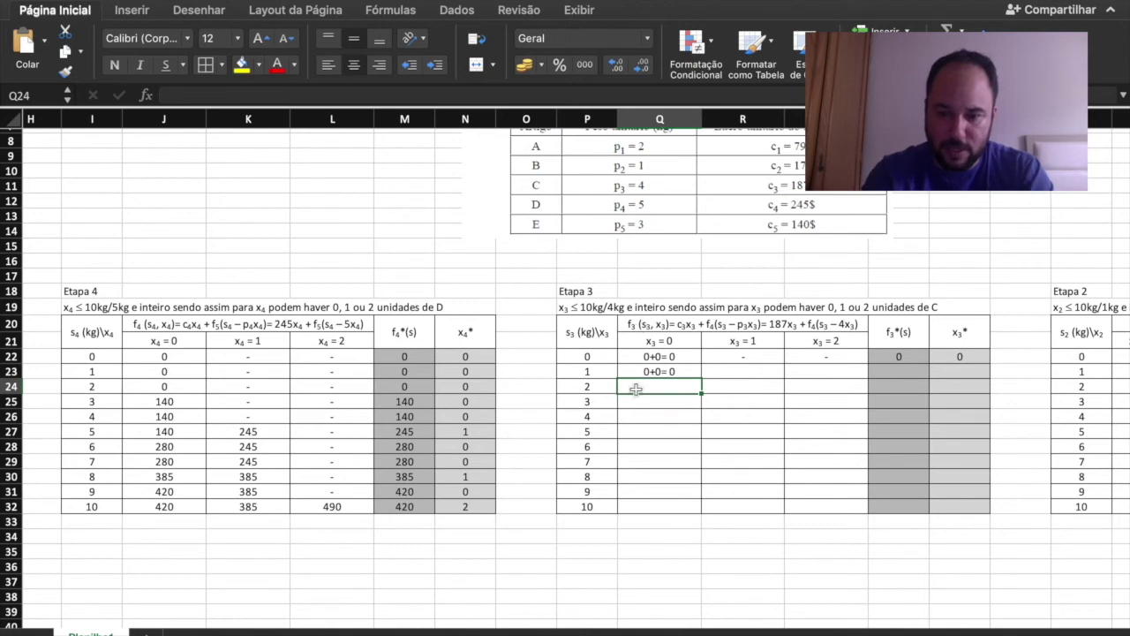
Mark x3 = 1 and x3 = 2 with a dash in the 1 kg row of Etapa 3
left_click(748, 370)
type("=")
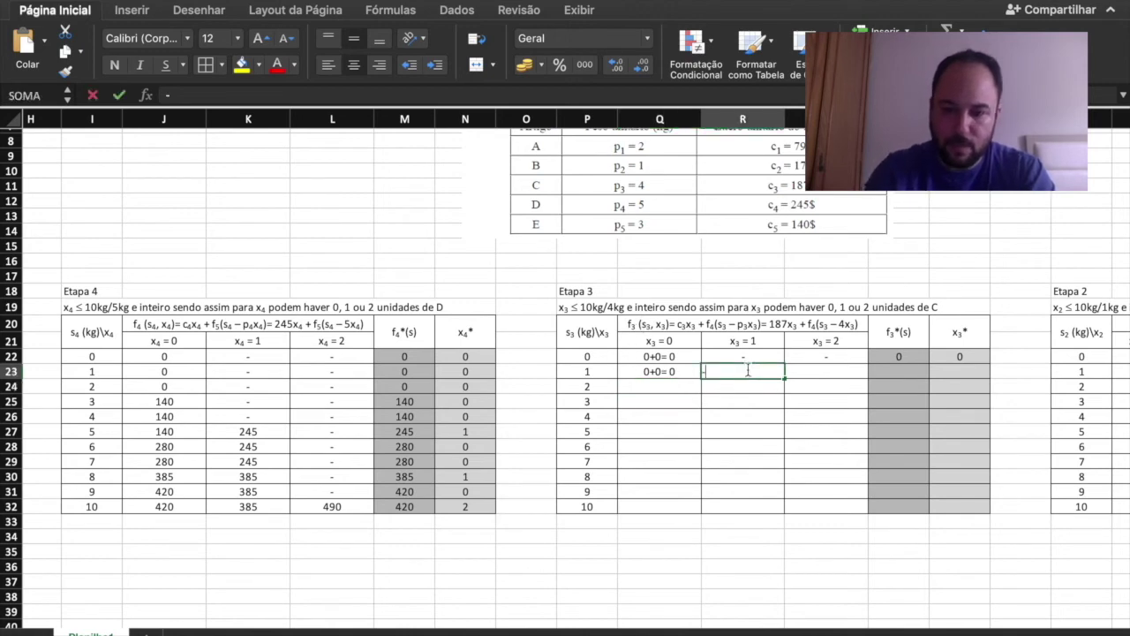
key("Right")
key("Left")
key("BackSpace")
key("BackSpace")
key("BackSpace")
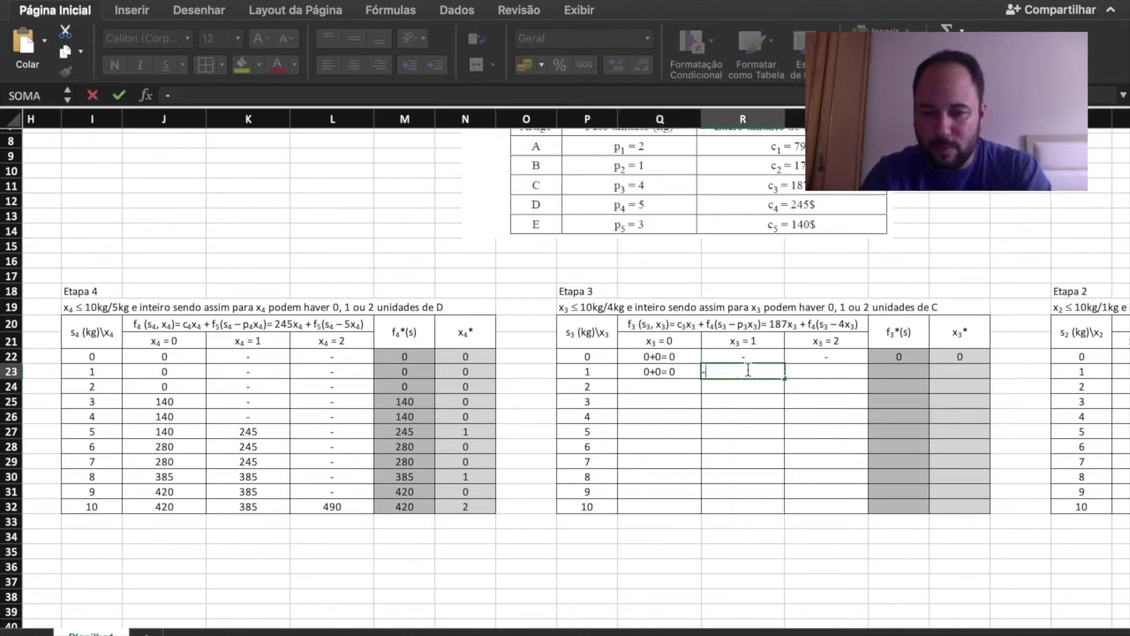
key("Tab")
type("-")
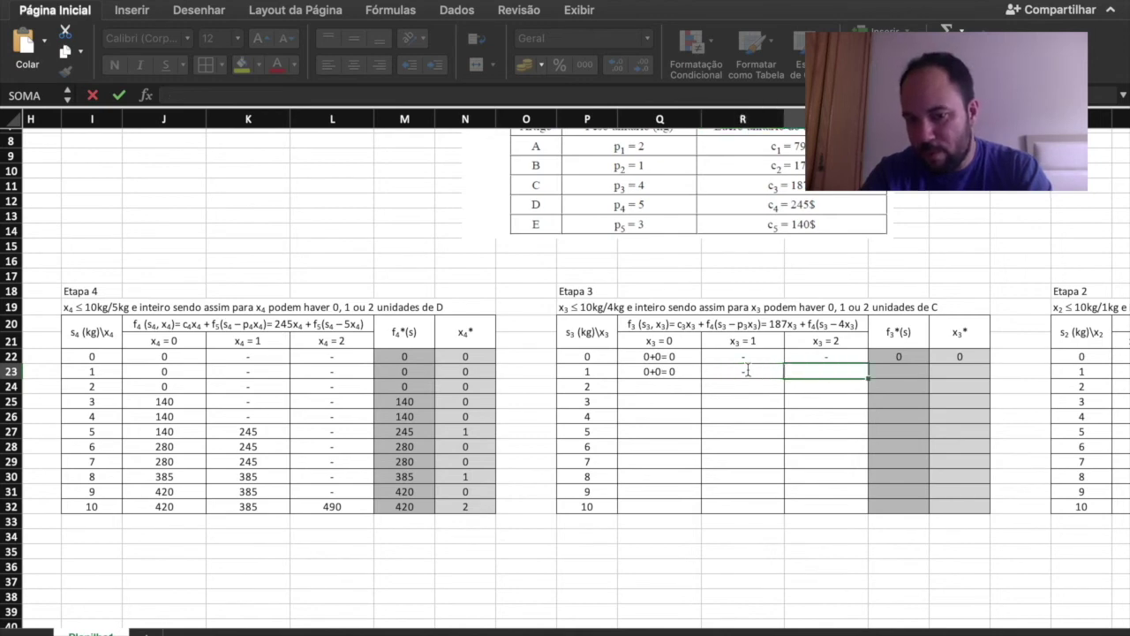
key("Tab")
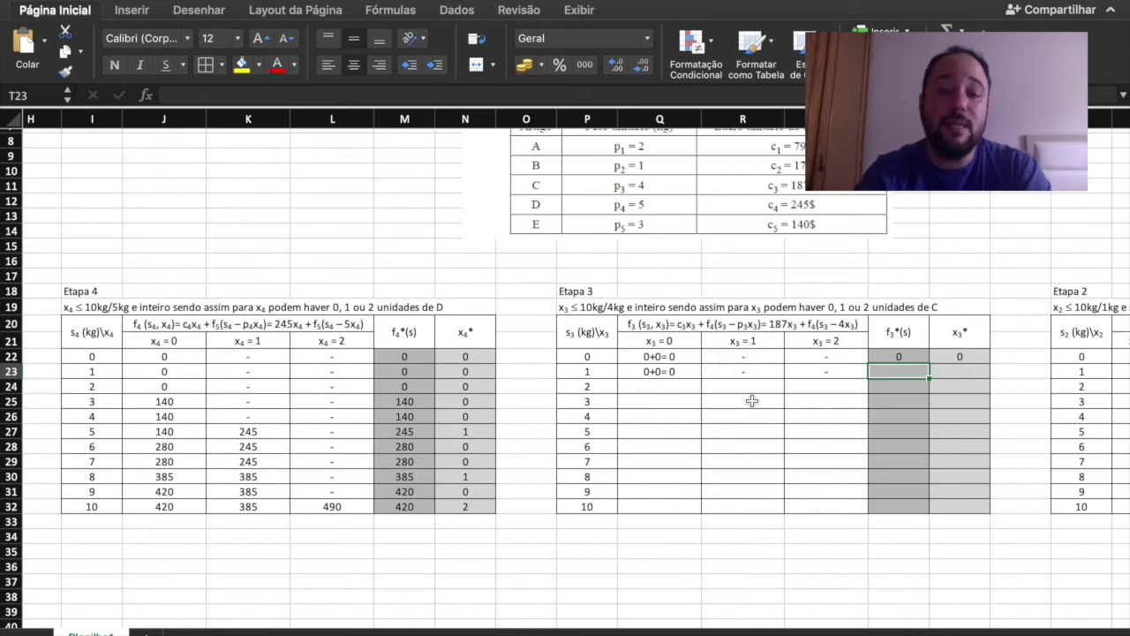
Enter 0 for both f3*(s) and x3* in the 1 kg row of Etapa 3
type("0")
key("Tab")
type("0")
key("Tab")
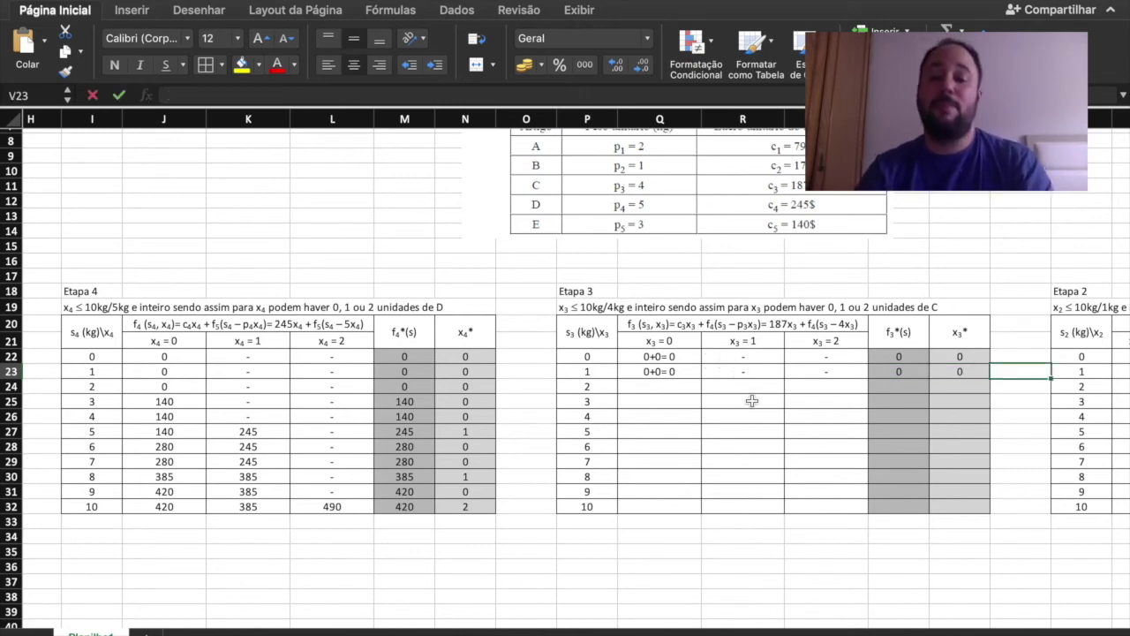
Enter 0+0=0 under x3 = 0 in the 2 kg row of Etapa 3, substituting the Etapa 4 value for f(2)
left_click(642, 391)
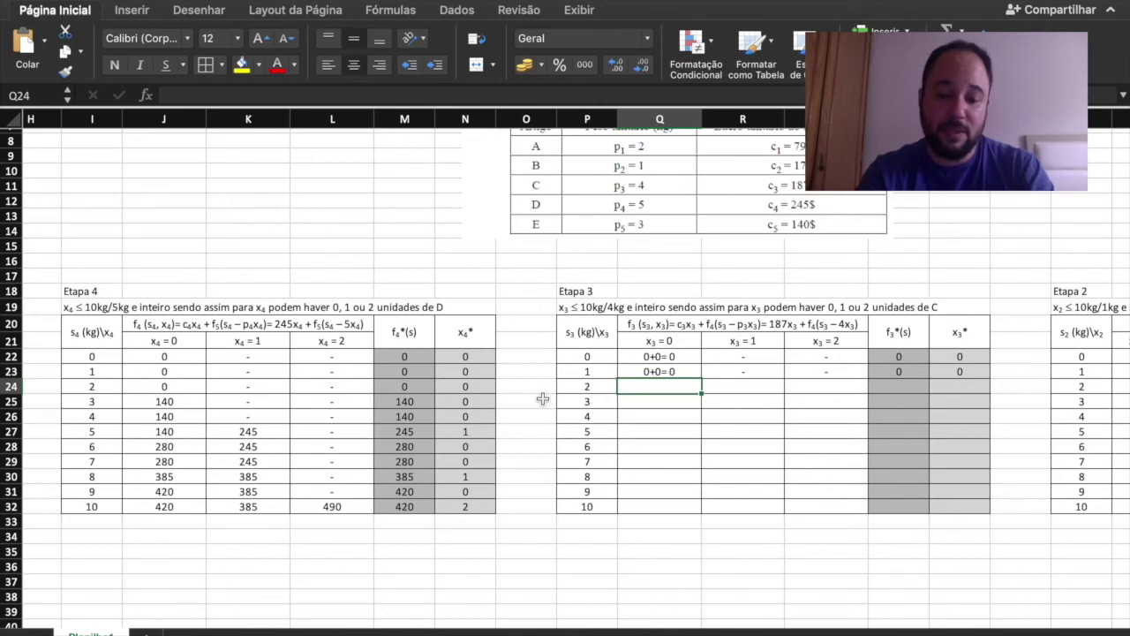
type("0")
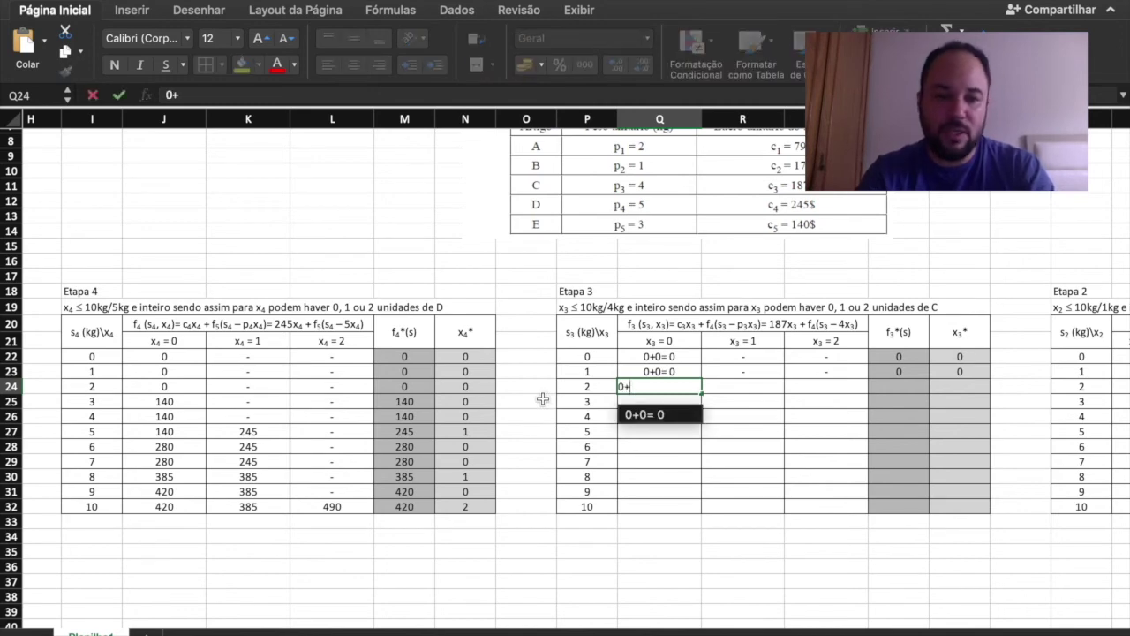
type("+f")
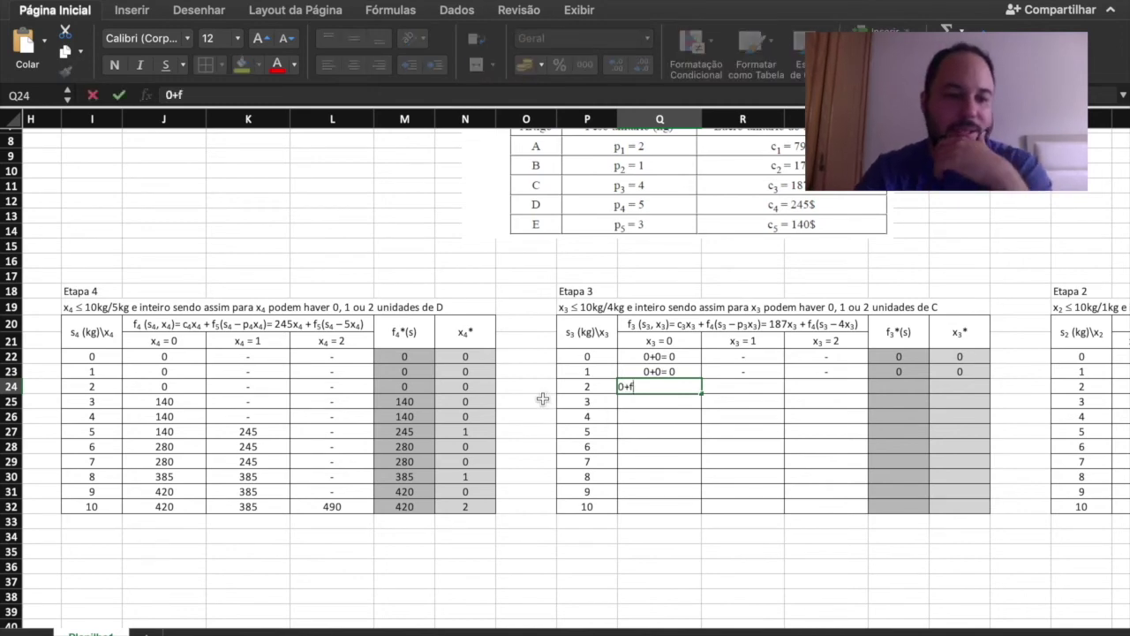
type("(2)")
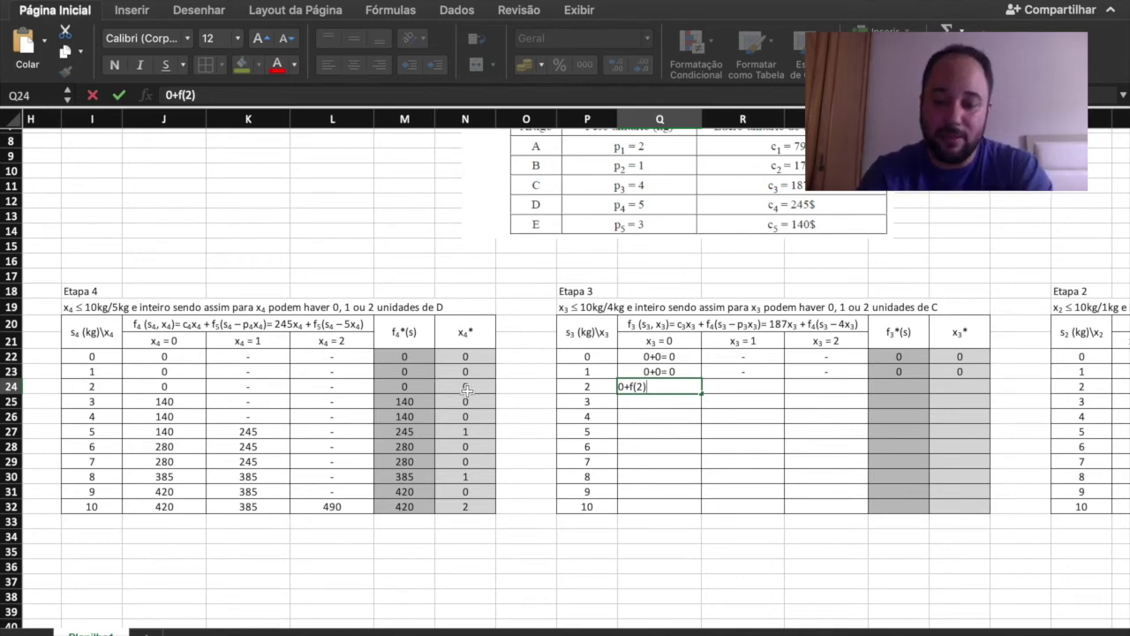
key("BackSpace")
key("BackSpace")
key("BackSpace")
key("BackSpace")
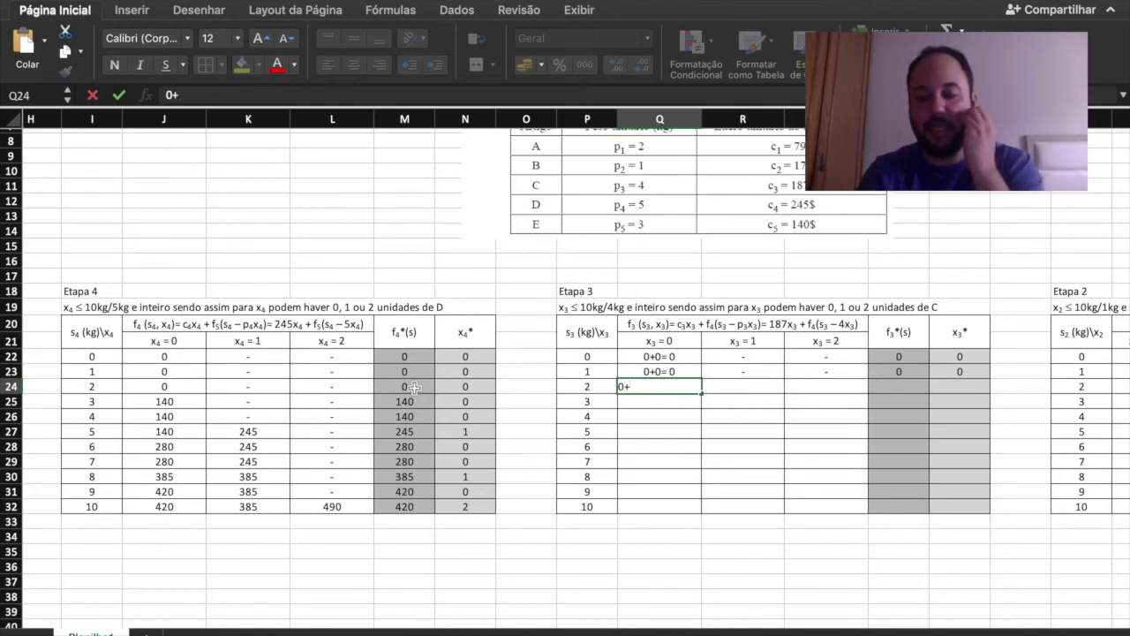
type("0+")
key("BackSpace")
type("=0")
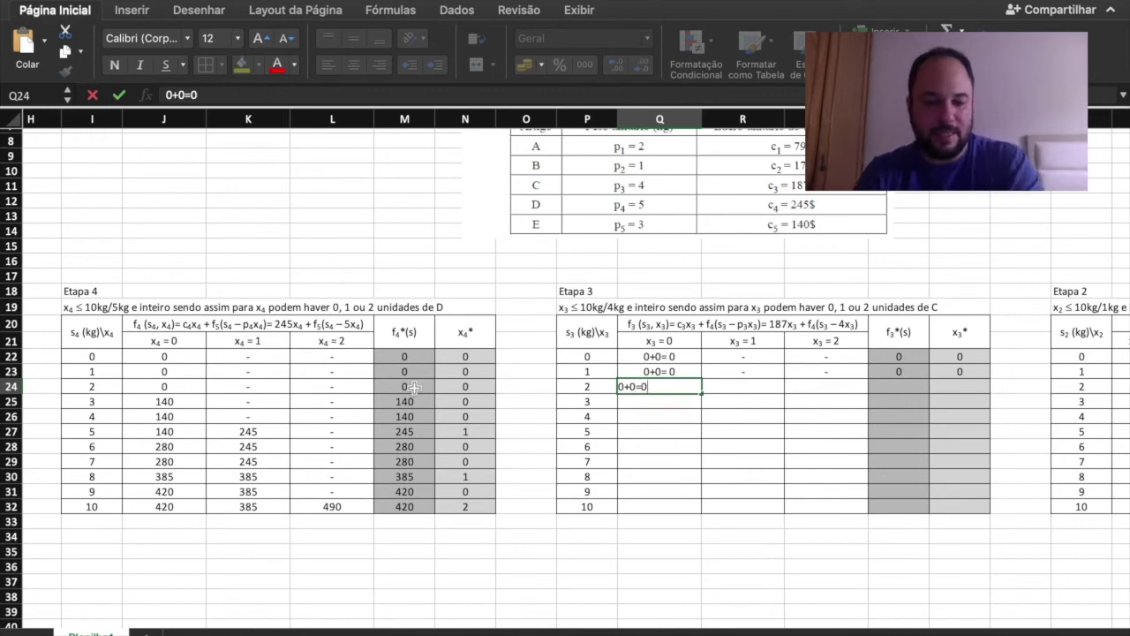
key("Tab")
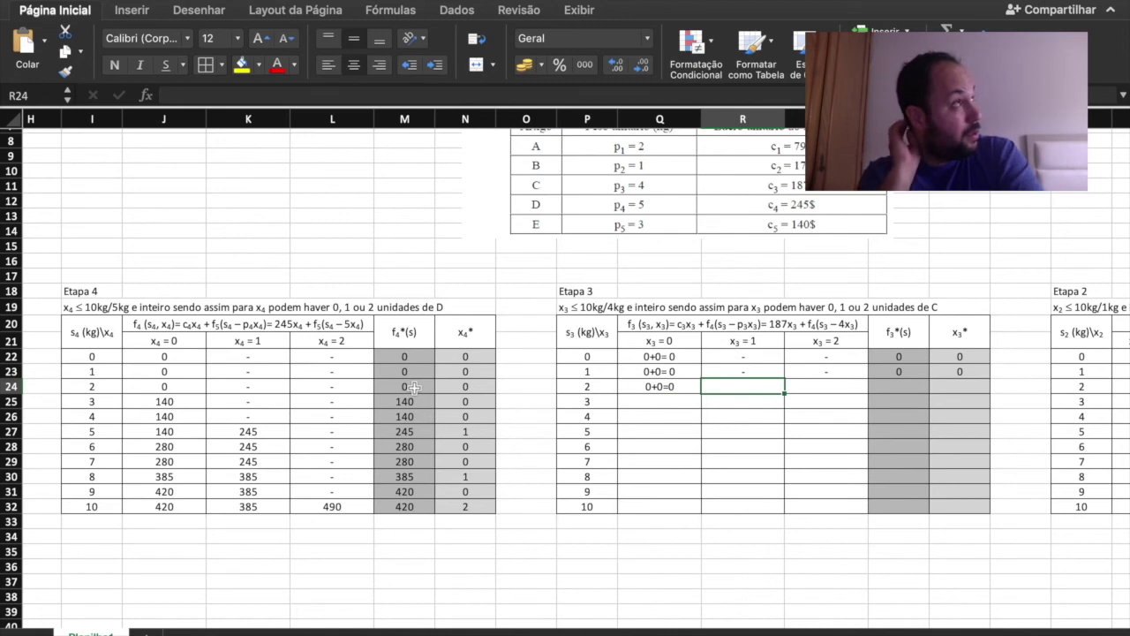
Put a dash under x3 = 1 and x3 = 2 in the 2 kg row of Etapa 3
type("-")
key("Tab")
type("-")
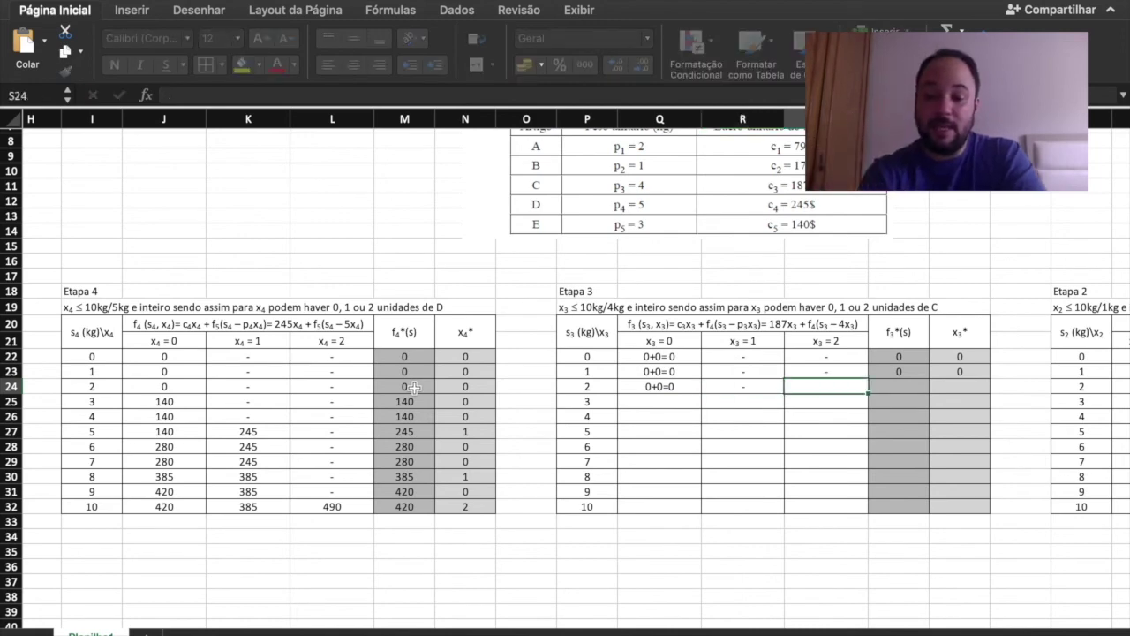
type("-")
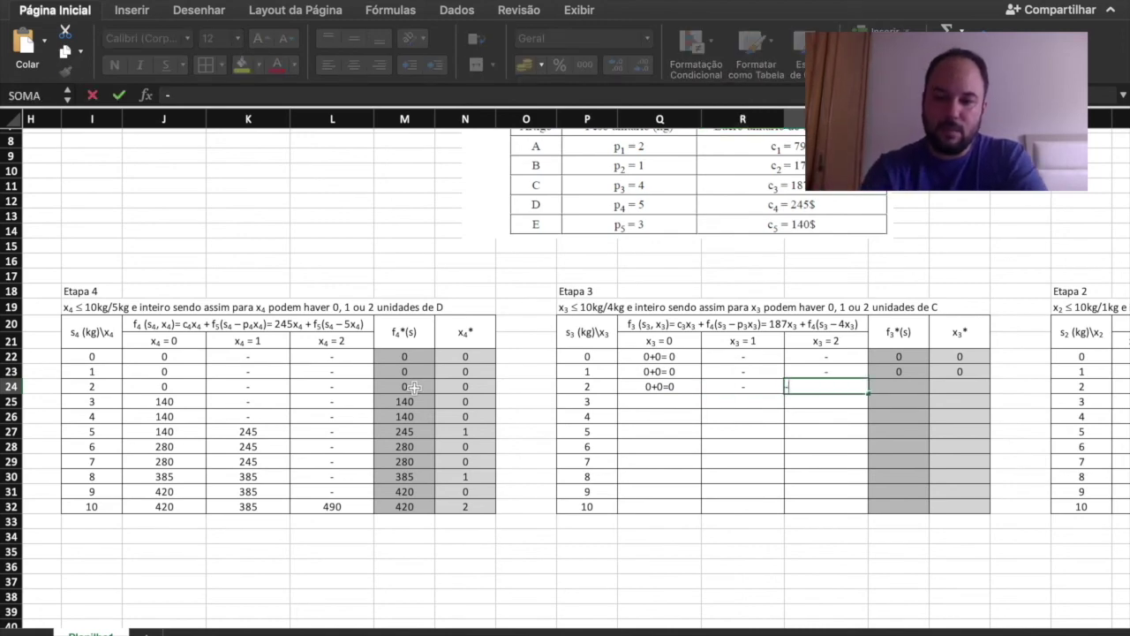
key("Tab")
Fill in 0 for f3*(s) and 0 for x3* in the 2 kg row of Etapa 3
type("0")
key("Tab")
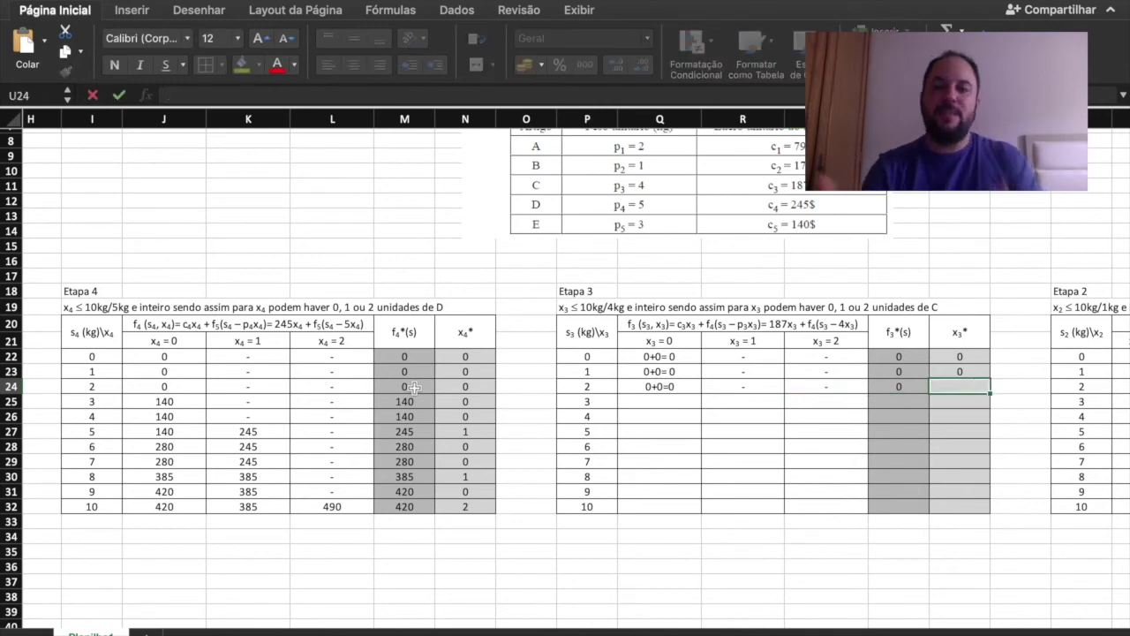
type("0")
key("Return")
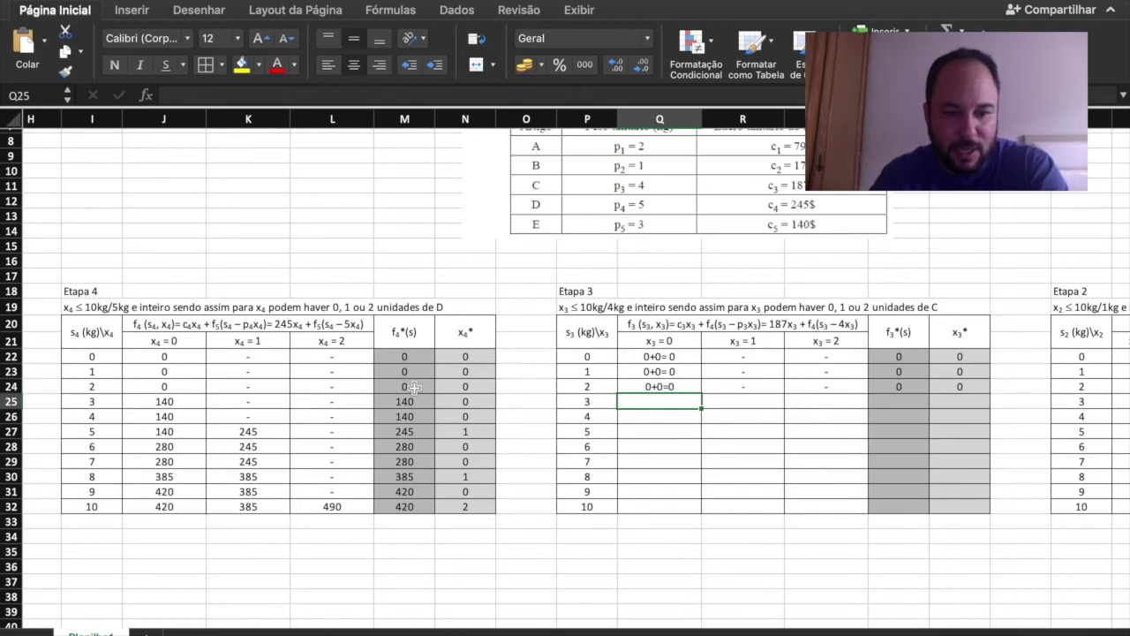
Enter 0+140= 140 under x3 = 0 in the 3 kg row of Etapa 3, using f4*(3) from Etapa 4
type("0+")
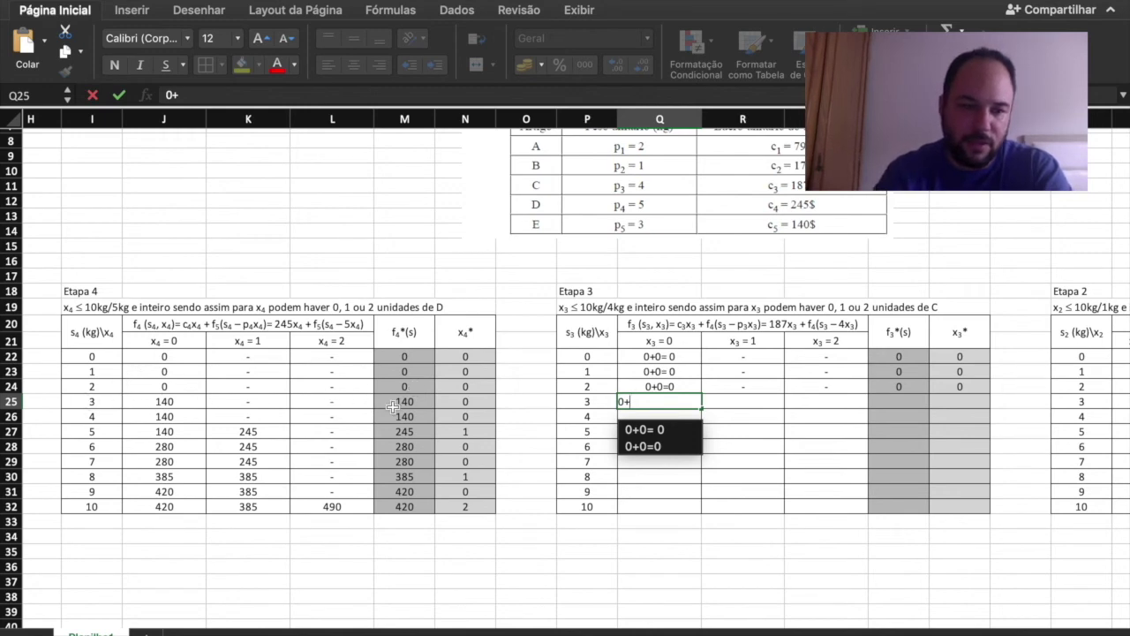
type("140")
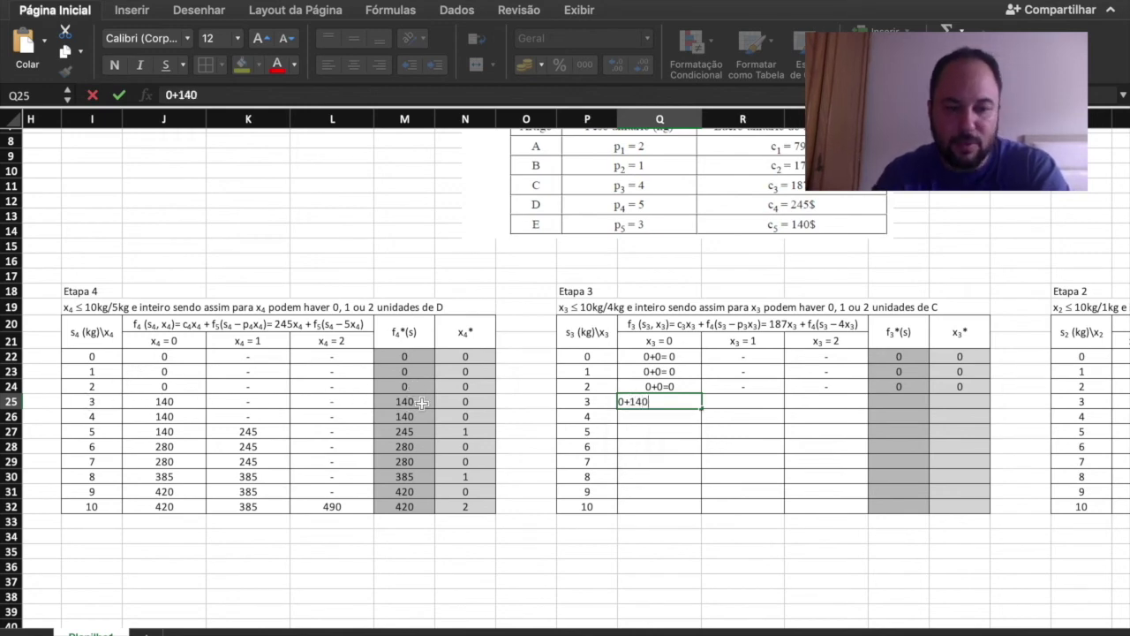
type("=")
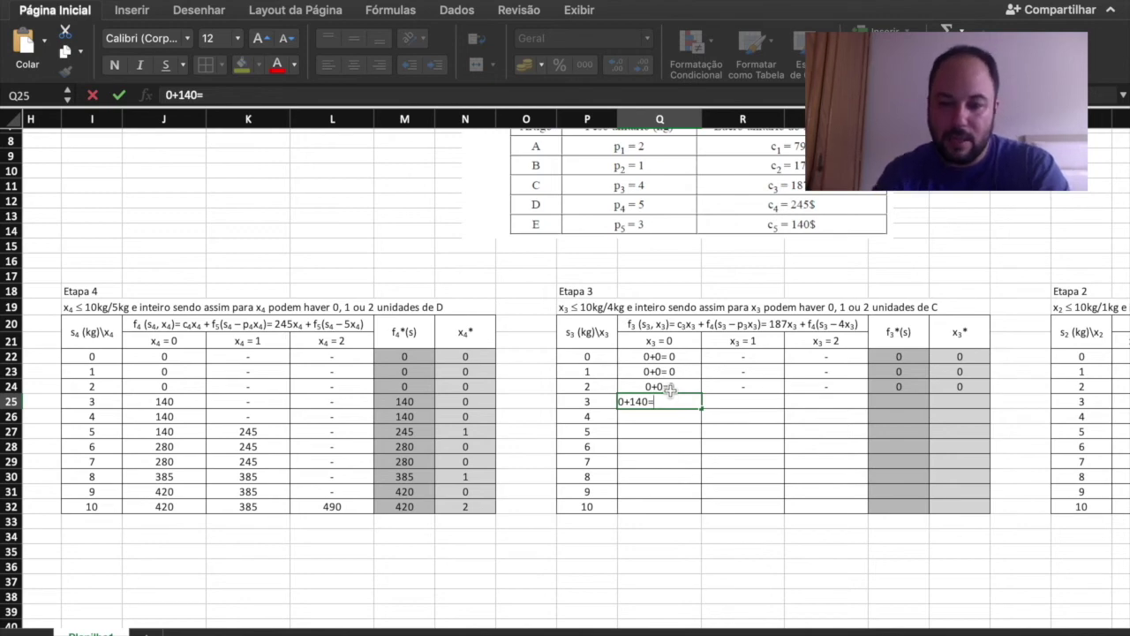
type("140")
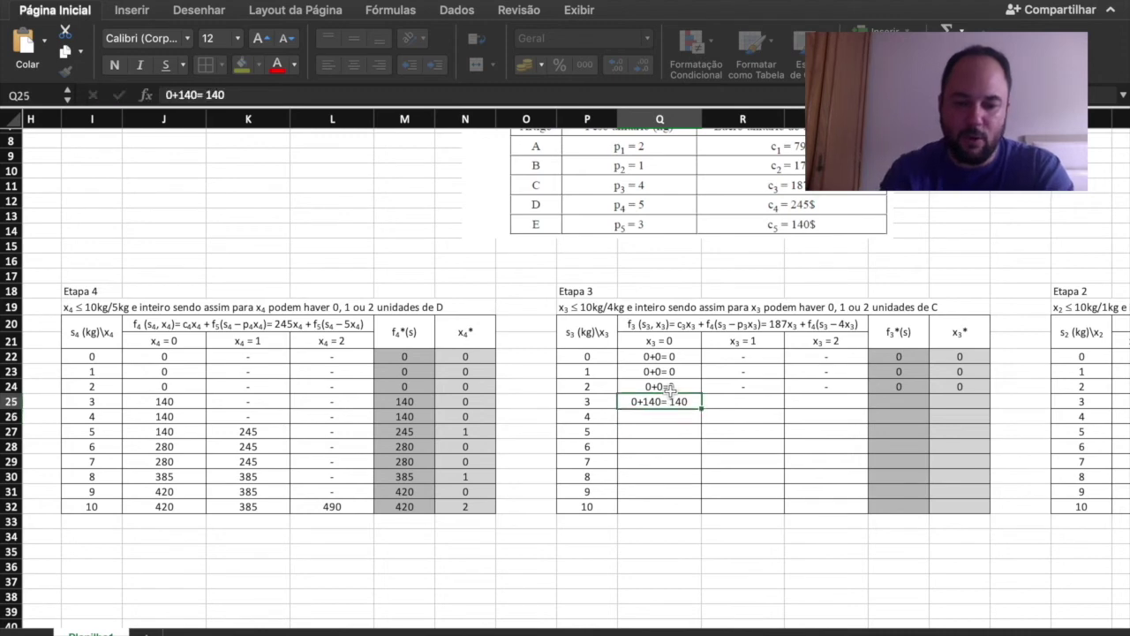
key("Tab")
Mark x3 = 1 and x3 = 2 with a dash in the 3 kg row of Etapa 3
type("-")
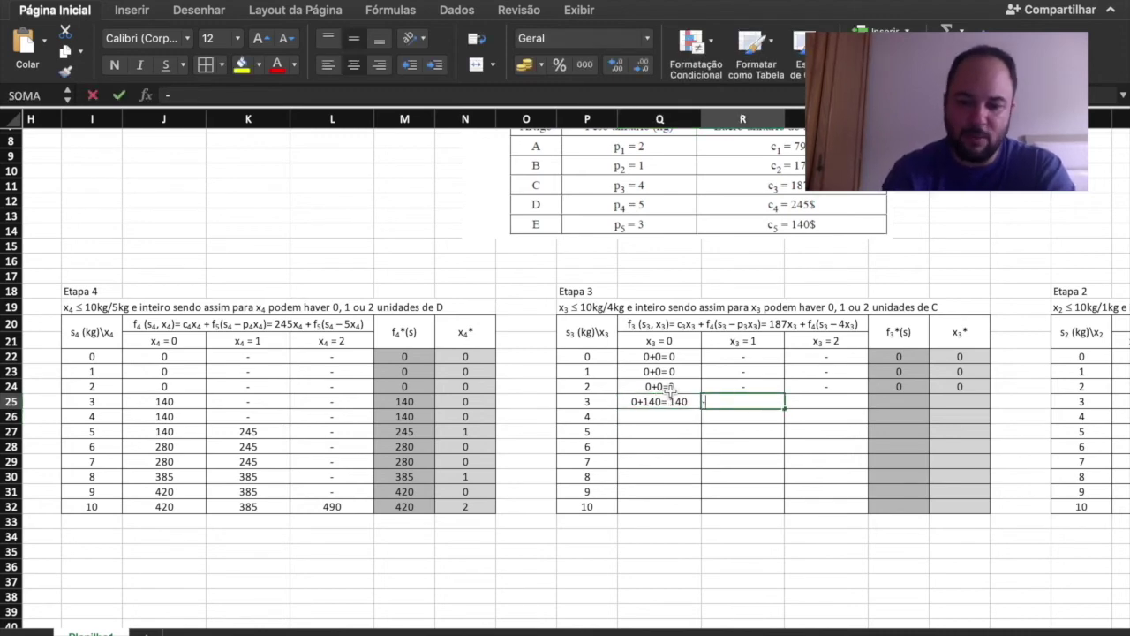
key("Tab")
type("-")
key("Tab")
type("=")
key("BackSpace")
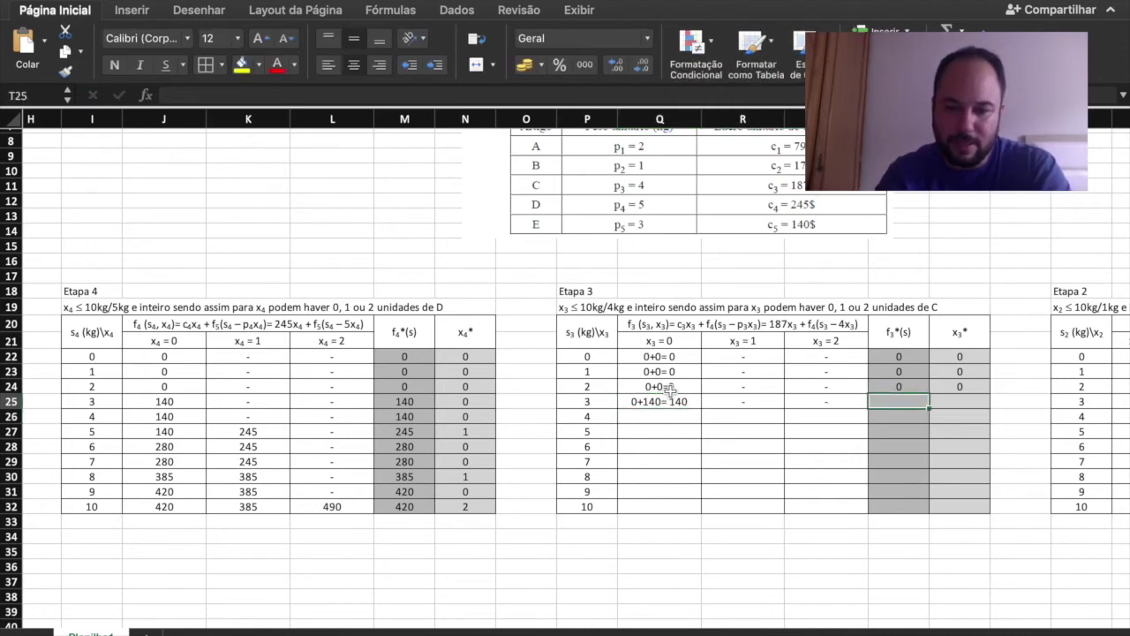
Enter 140 for f3*(s) and 0 for x3* in the 3 kg row of Etapa 3
type("140")
key("Tab")
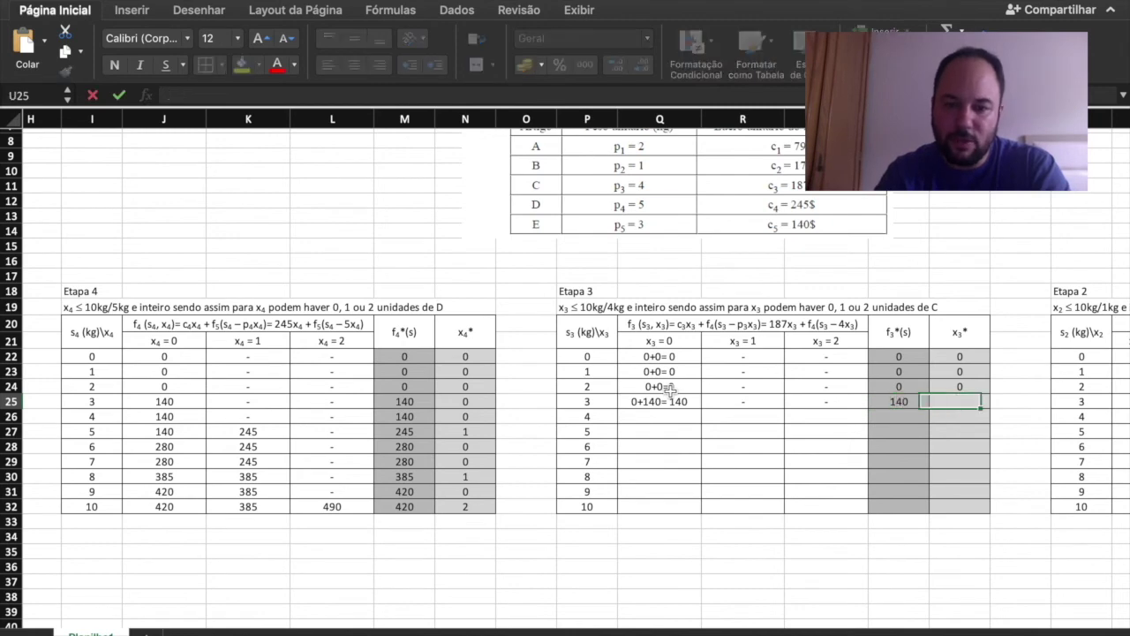
type("0")
key("Return")
Mark x3 = 2 with a dash in the 4 kg row of Etapa 3
left_click(646, 416)
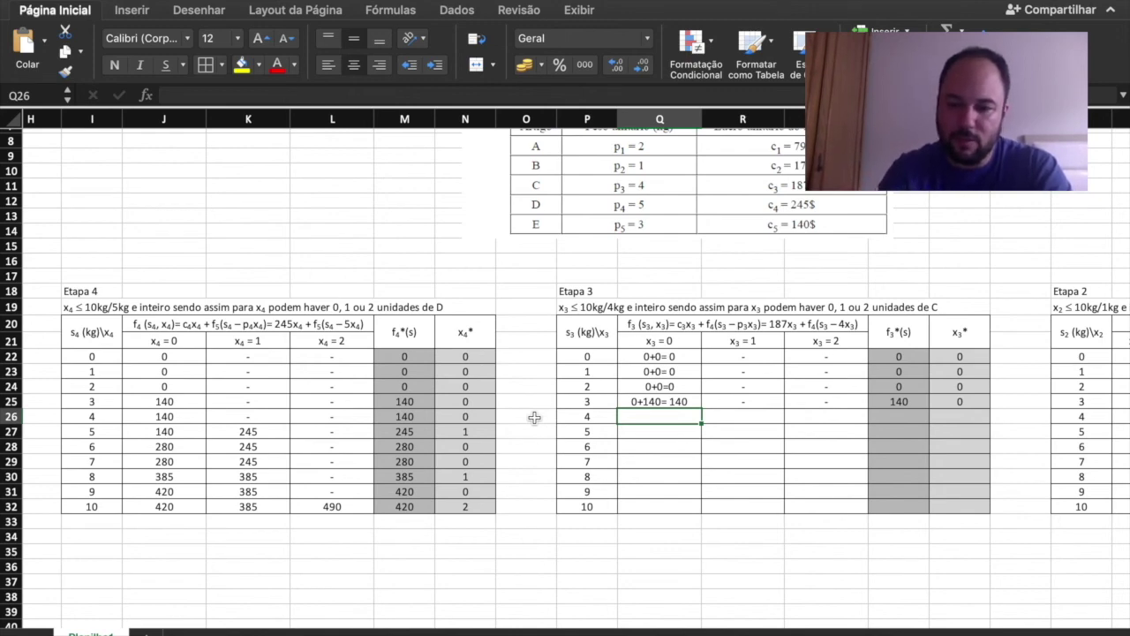
key("Right")
key("Right")
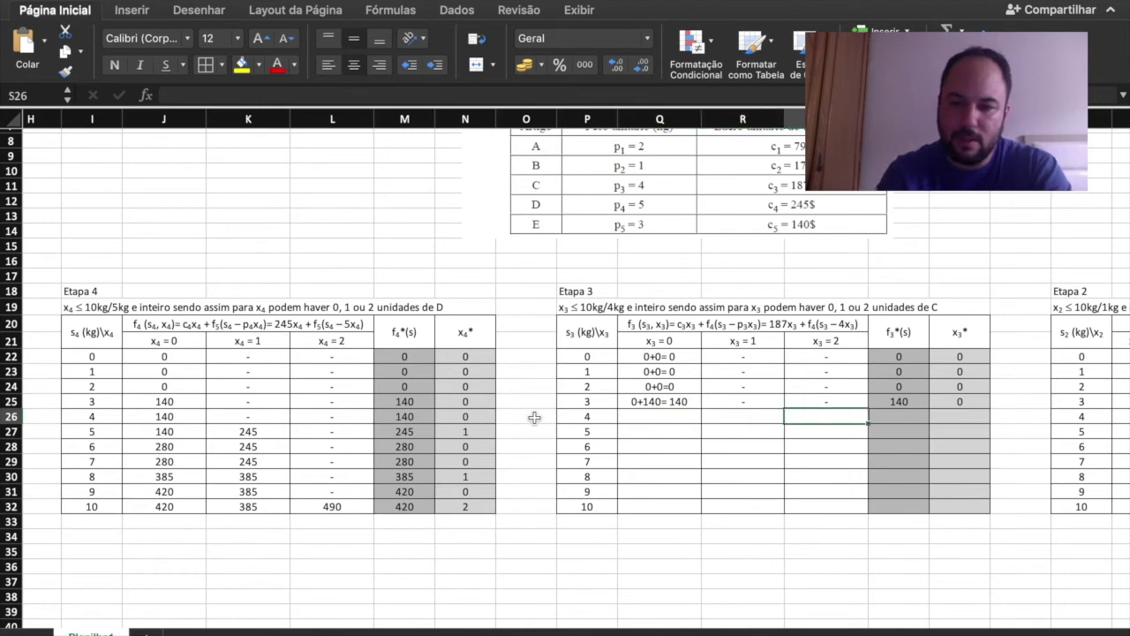
type("=")
key("BackSpace")
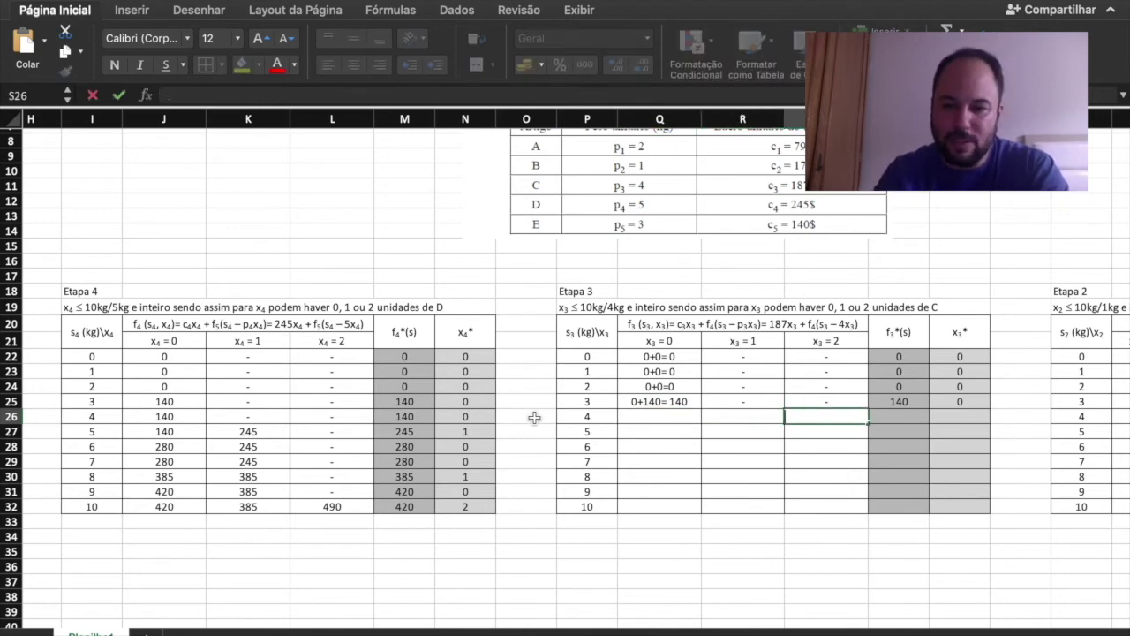
type("-")
key("Left")
key("Right")
key("BackSpace")
key("BackSpace")
key("BackSpace")
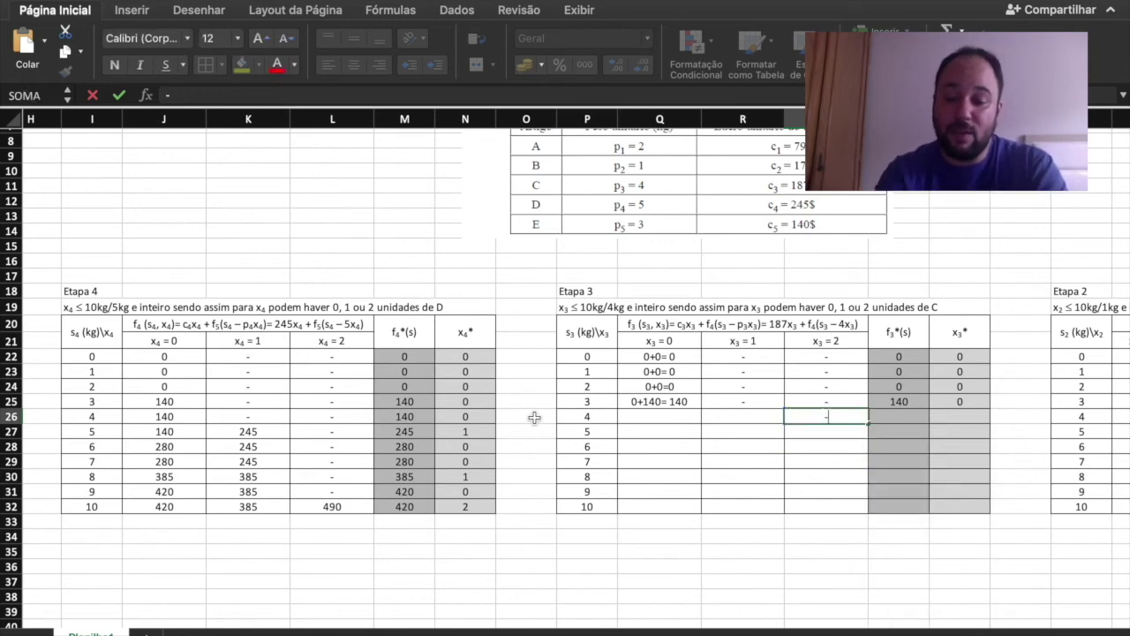
key("Return")
Enter 0+140=140 under x3 = 0 in the 4 kg row of Etapa 3, using f4*(4) from Etapa 4
key("Left")
key("Up")
key("Left")
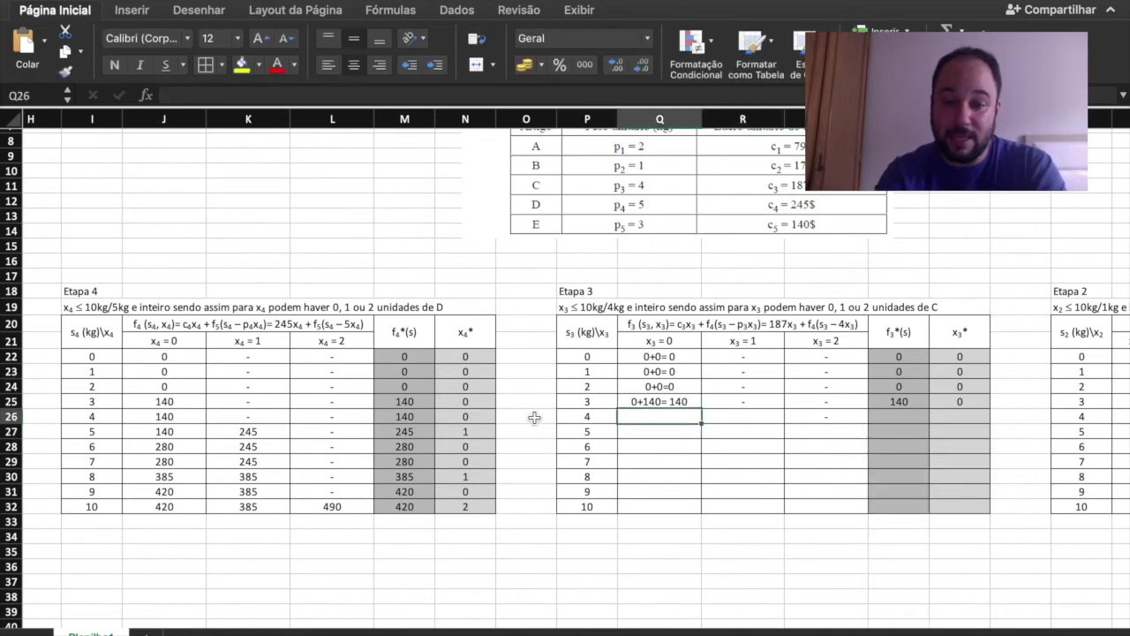
type("0")
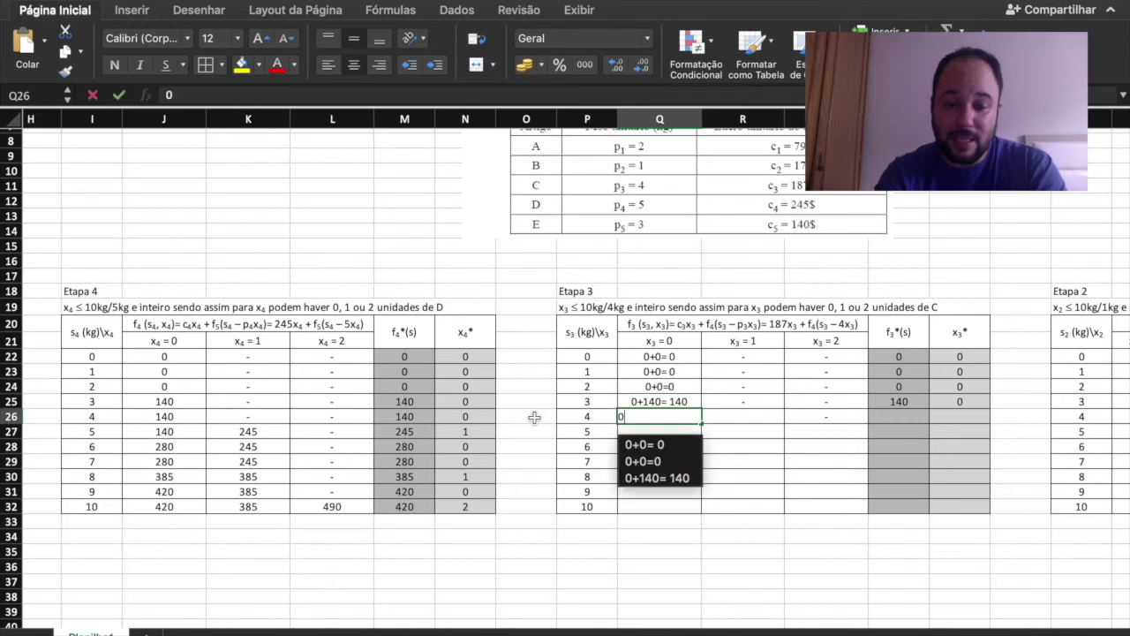
type("+")
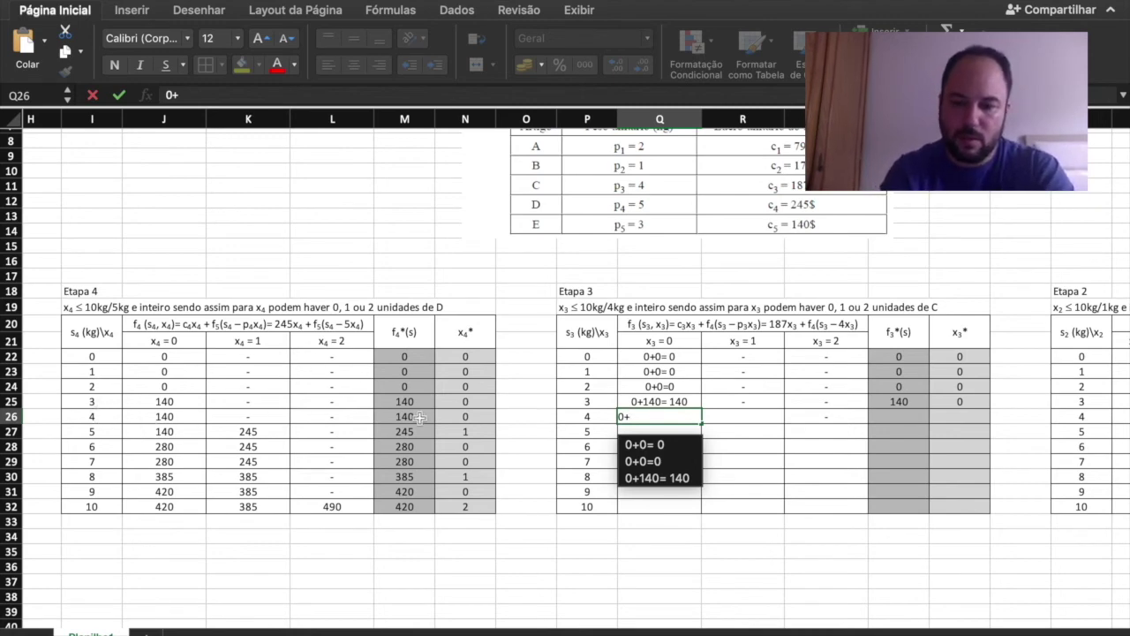
type("140")
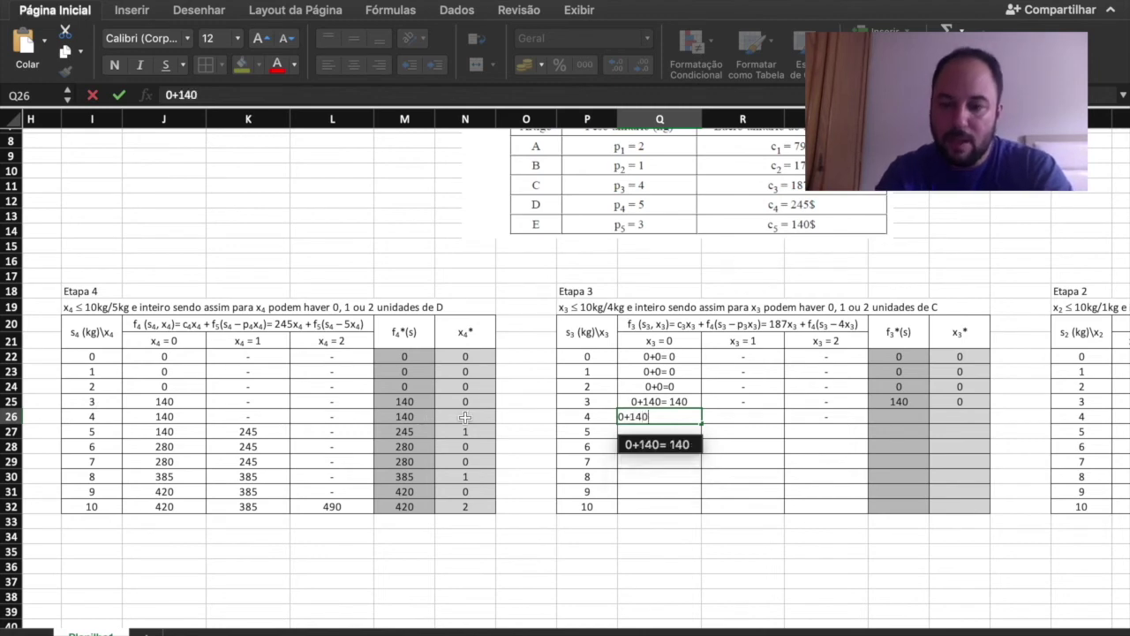
type("=140")
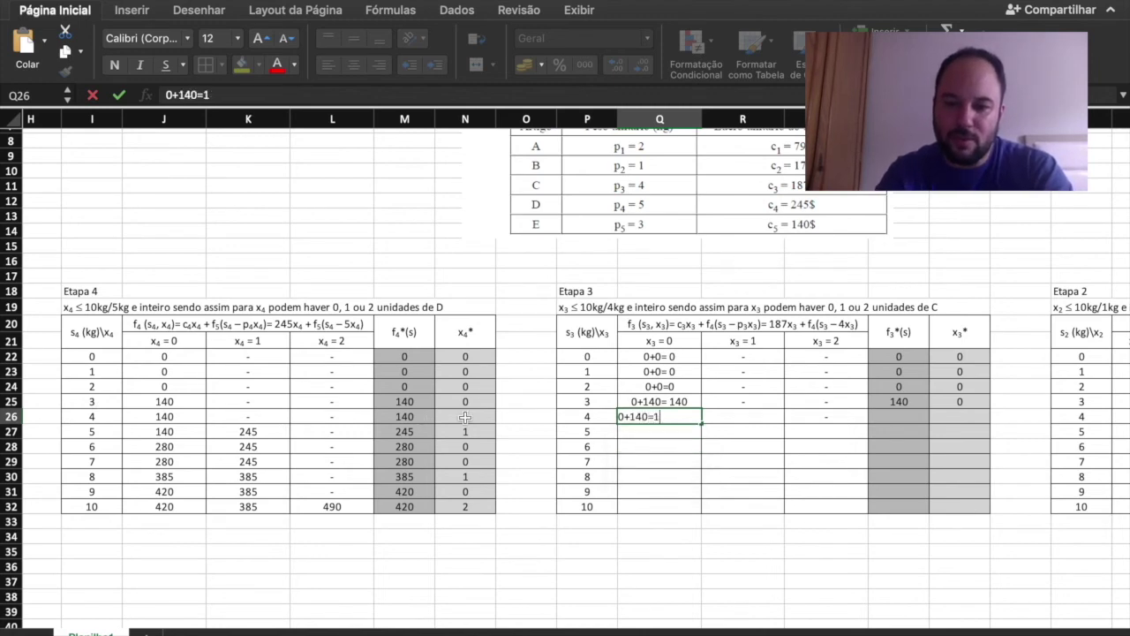
key("Return")
key("Up")
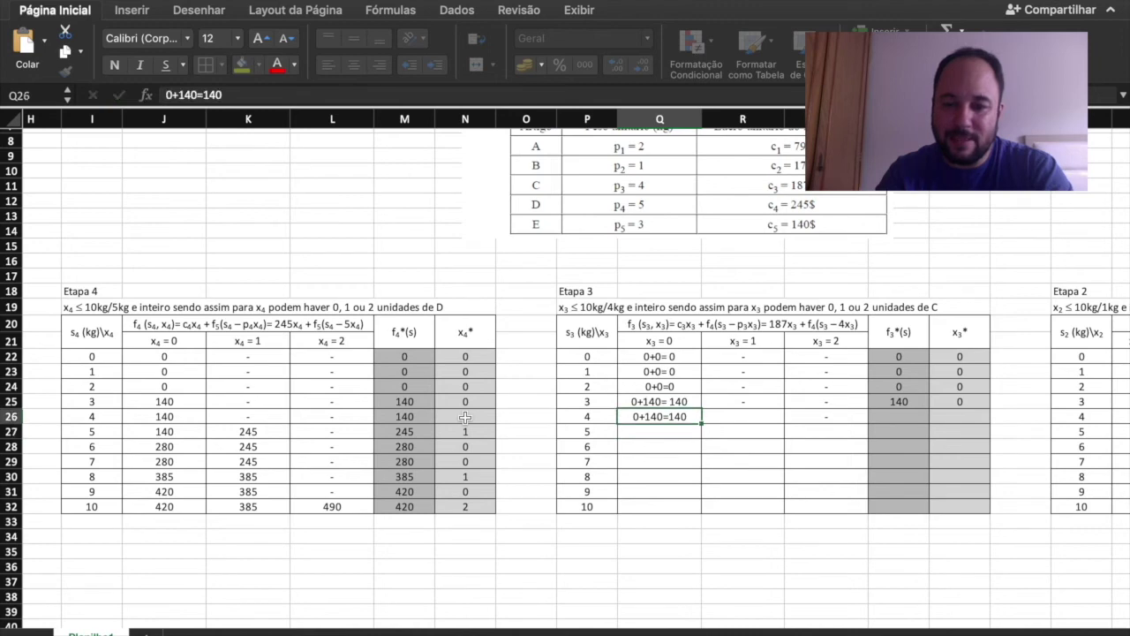
Write 187+f(4-4 under x3 = 1 in the 4 kg row of Etapa 3
key("Right")
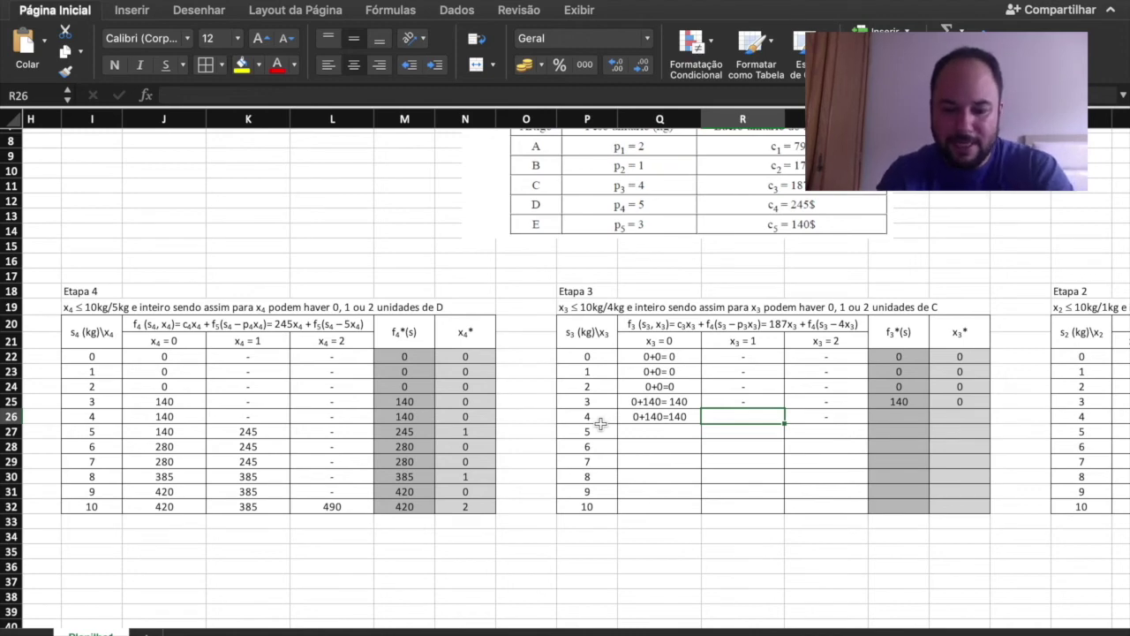
type("187")
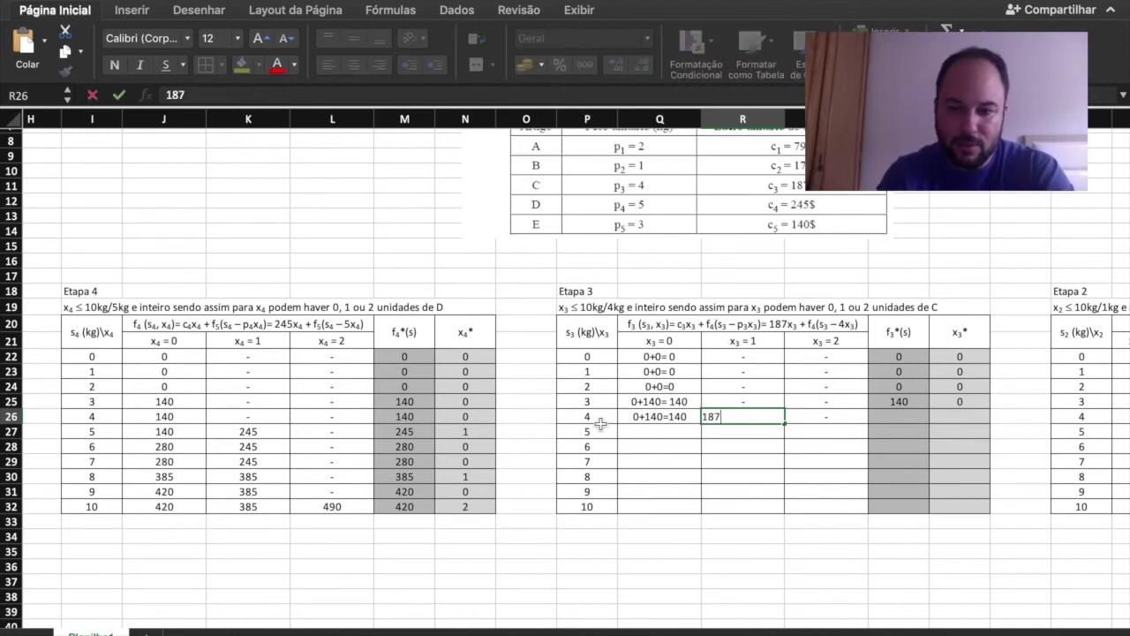
type("+f")
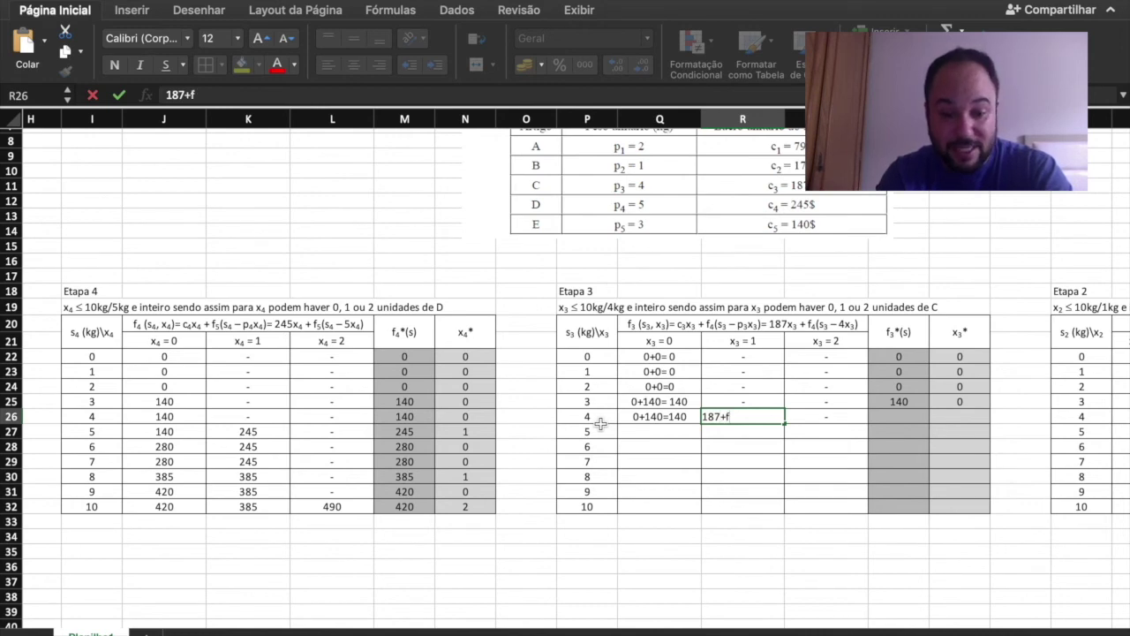
type("(")
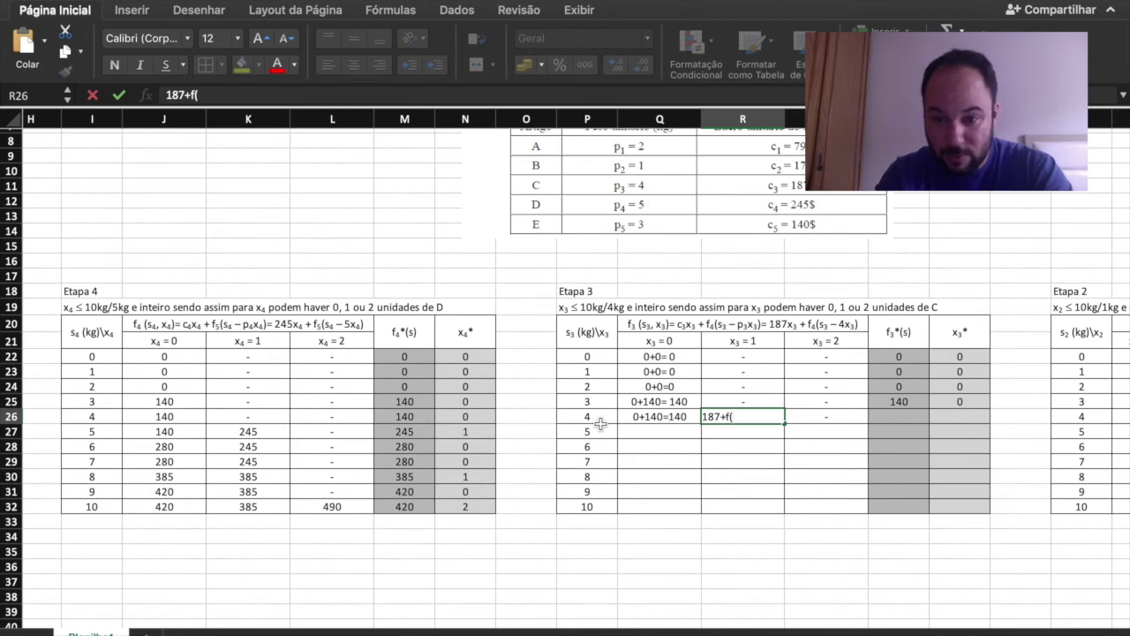
type("4")
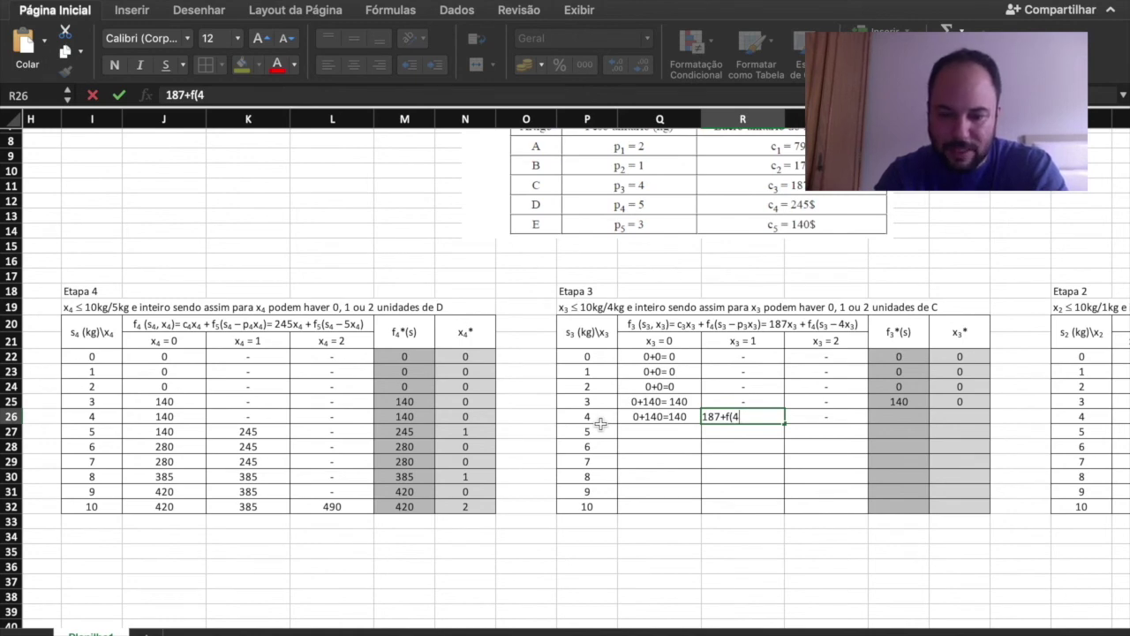
type("-")
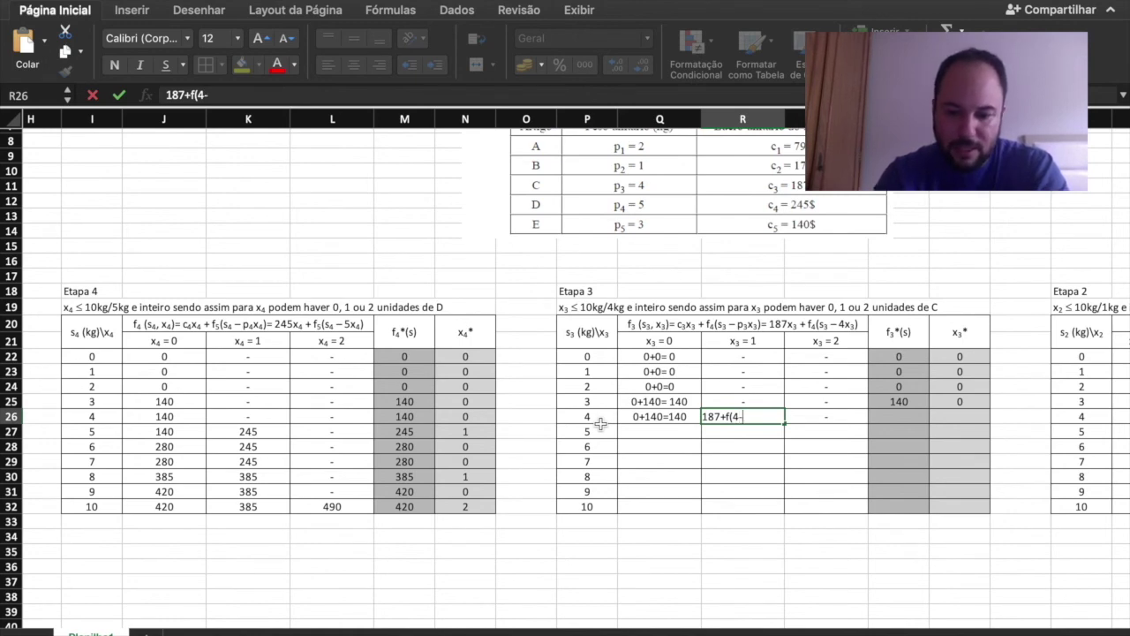
type("4")
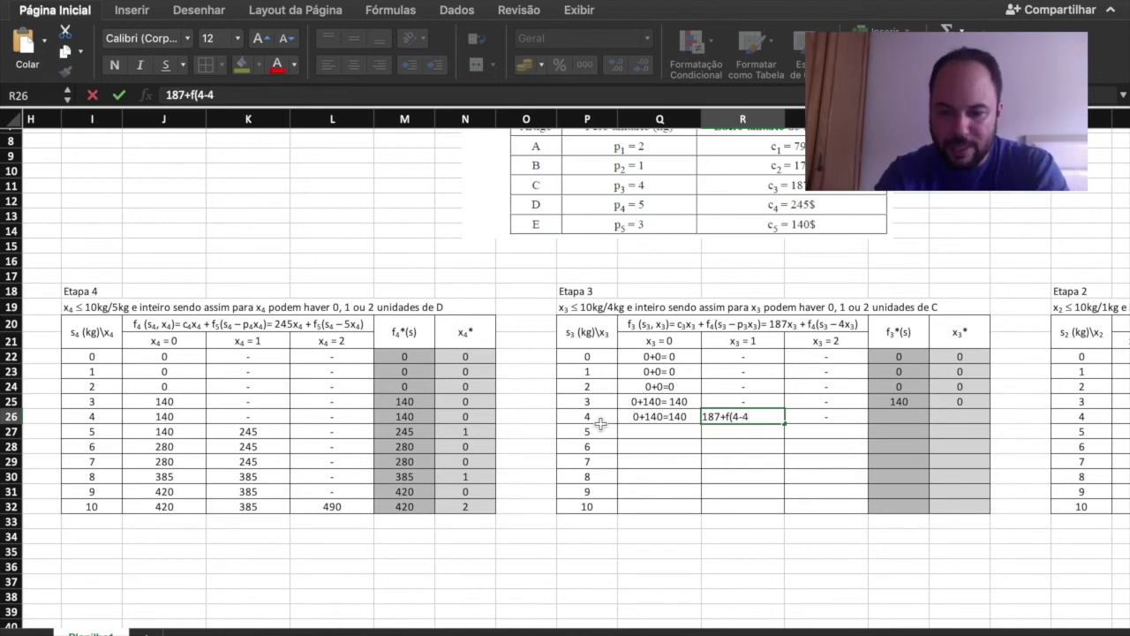
Complete the x3 = 1 expression for s3 = 4 in the Etapa 3 table as 187+f(4-4x1)
type("x1")
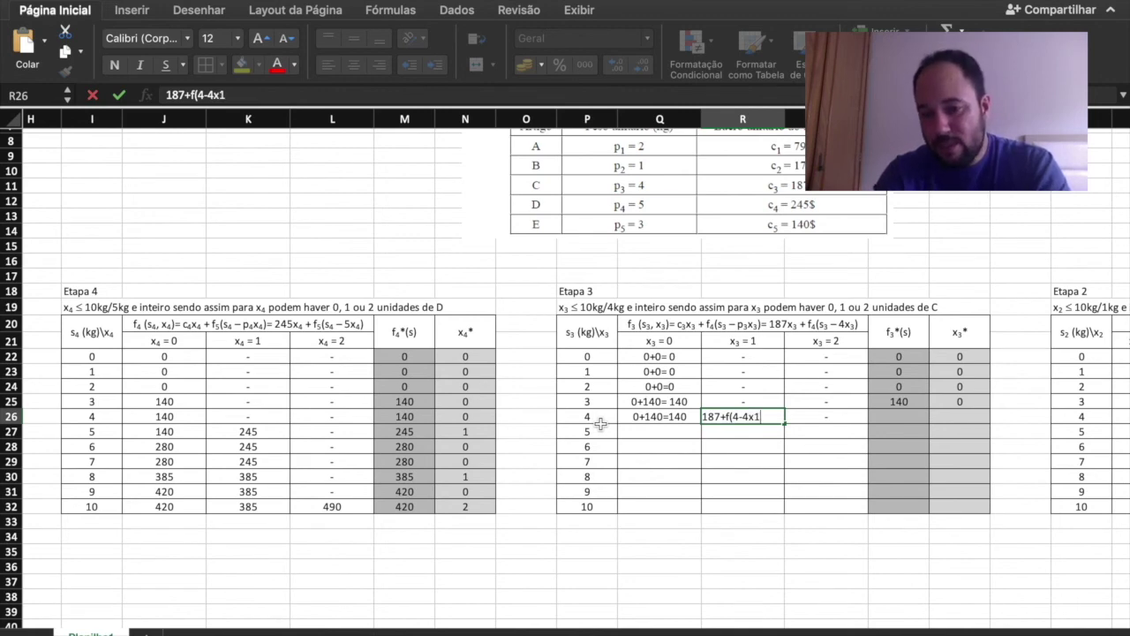
type(")")
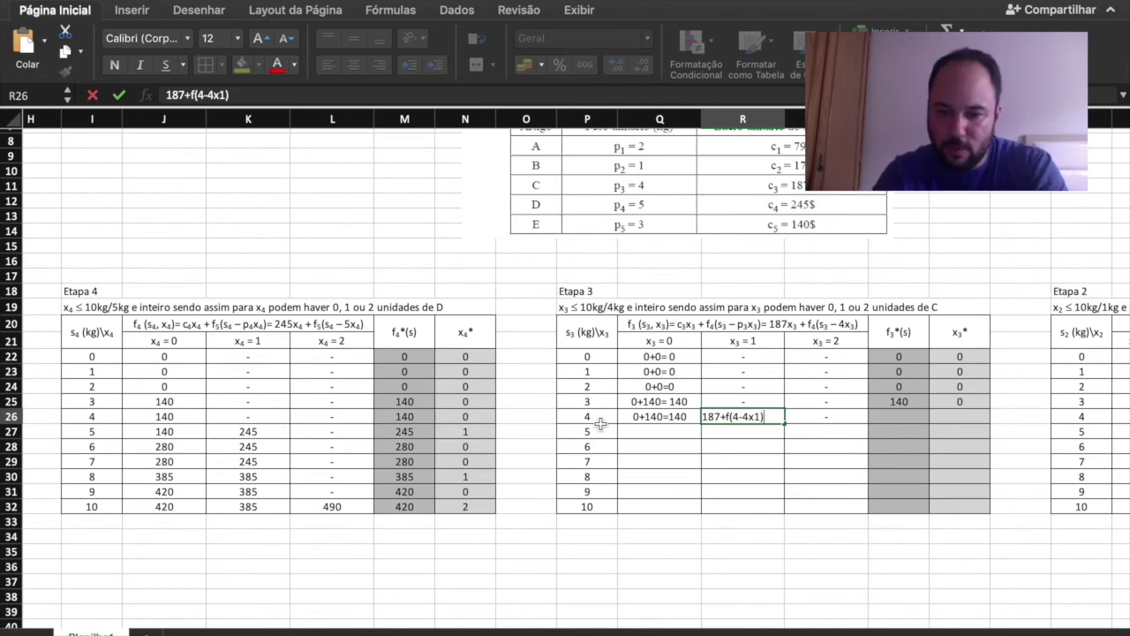
key("Left")
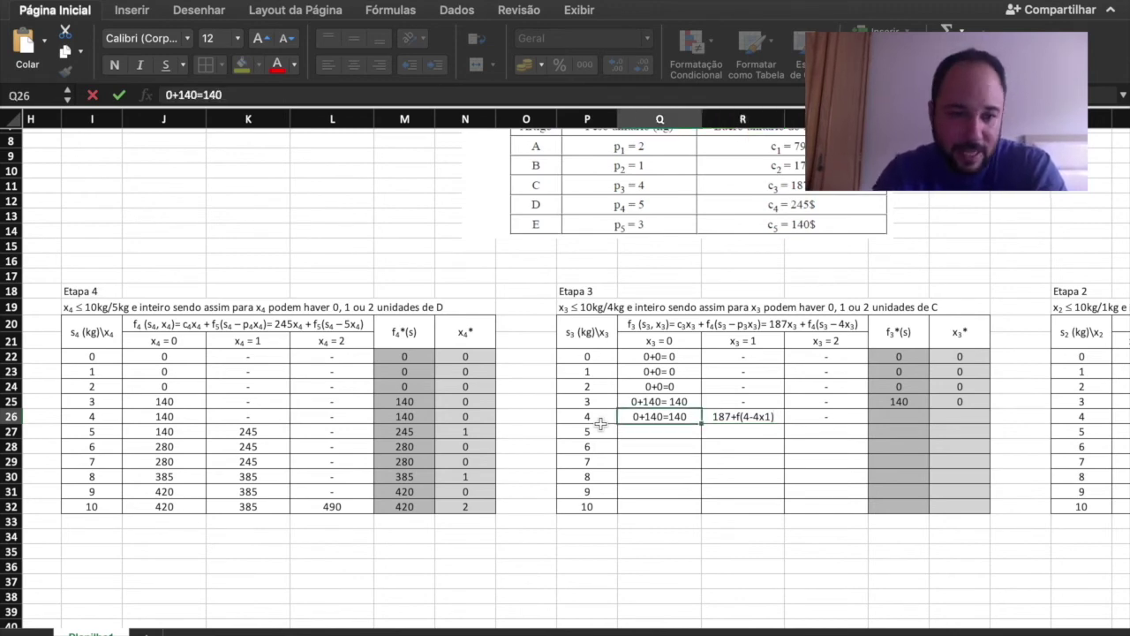
Simplify the Etapa 3 x3 = 1 expression for s3 = 4 through 187+f(0) to 187+0 = 187
left_click(722, 416)
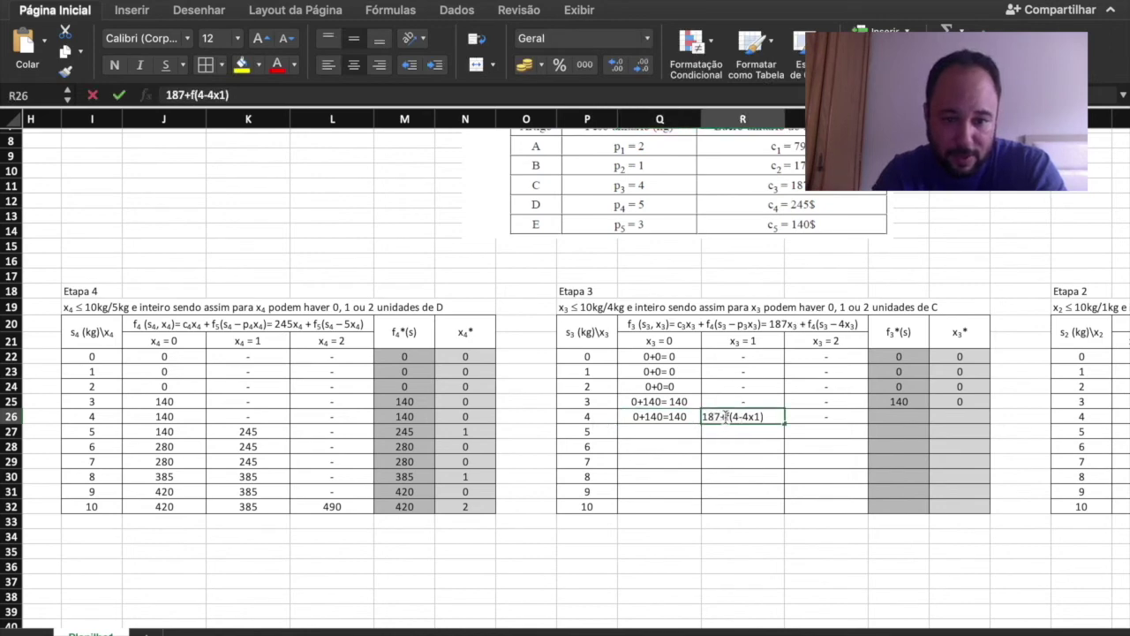
double_click(728, 416)
left_click_drag(733, 416, 756, 419)
type("0")
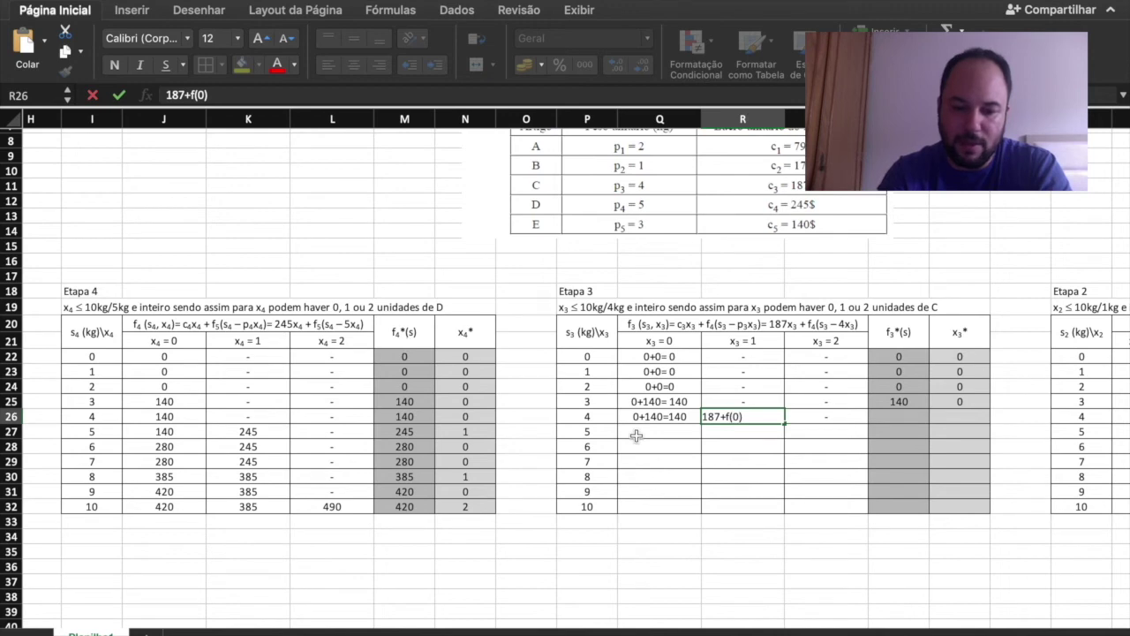
key("BackSpace")
key("BackSpace")
key("BackSpace")
key("BackSpace")
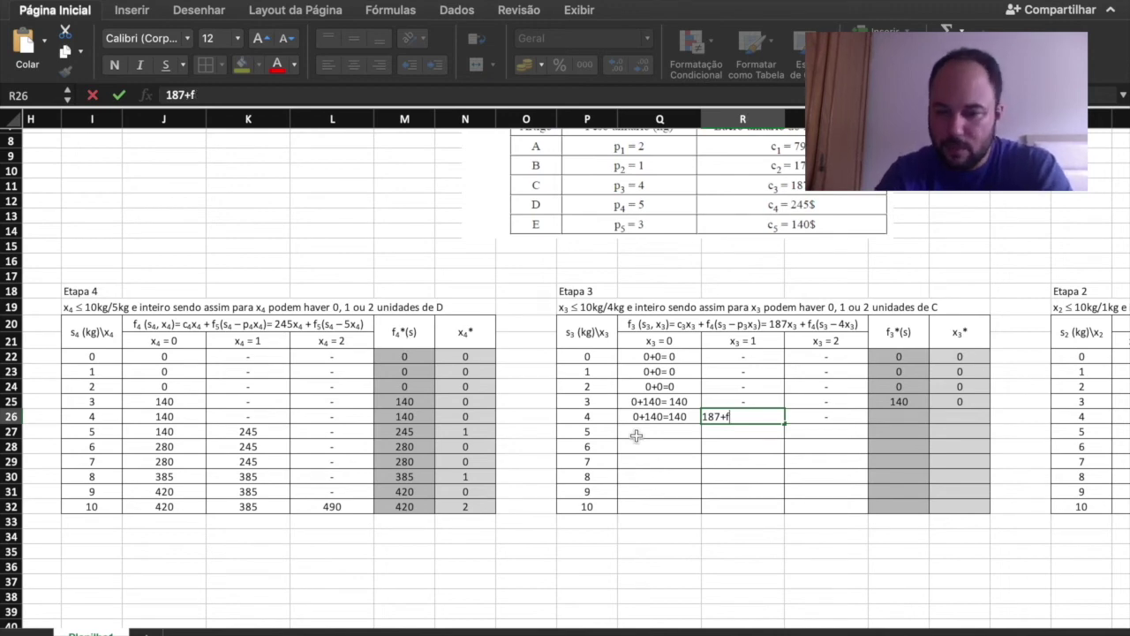
type("0 = 187")
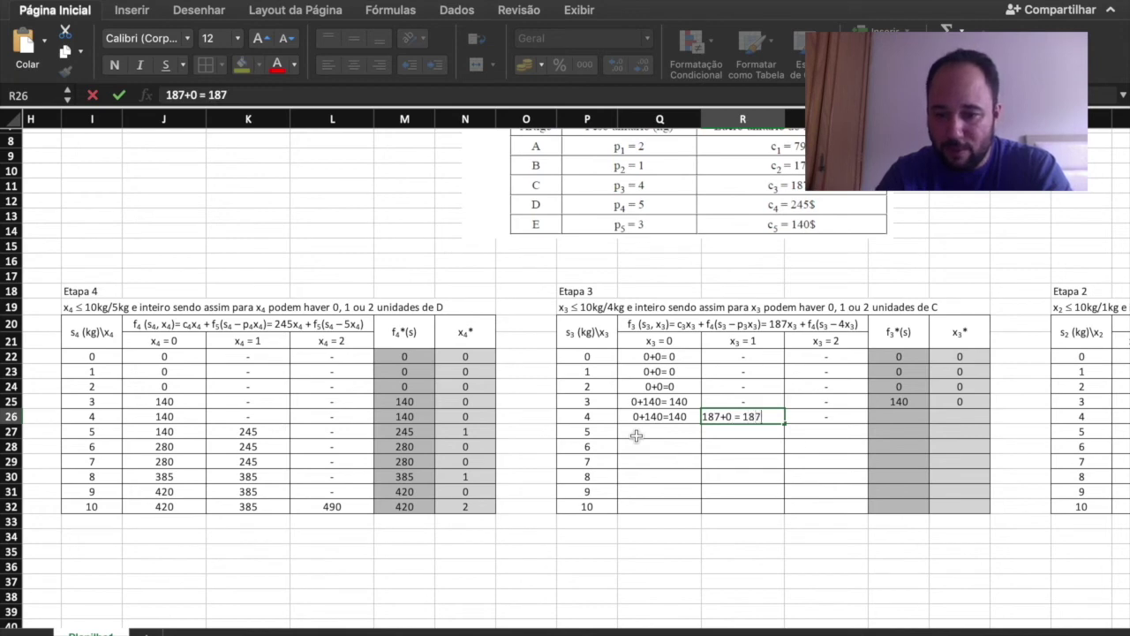
key("Tab")
Fill in the optimum for s3 = 4 in Etapa 3 with f3*(s) as 187 and x3* as 1
key("Tab")
key("Left")
key("Left")
key("Left")
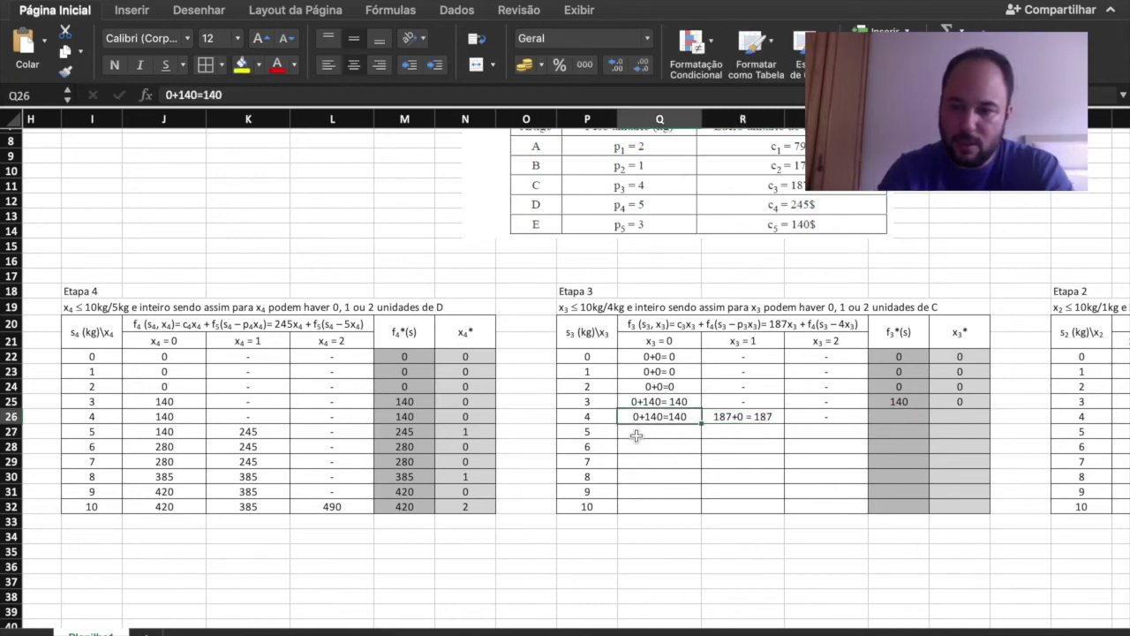
key("shift+Right")
key("Right")
key("Right")
key("Right")
type("187")
key("Tab")
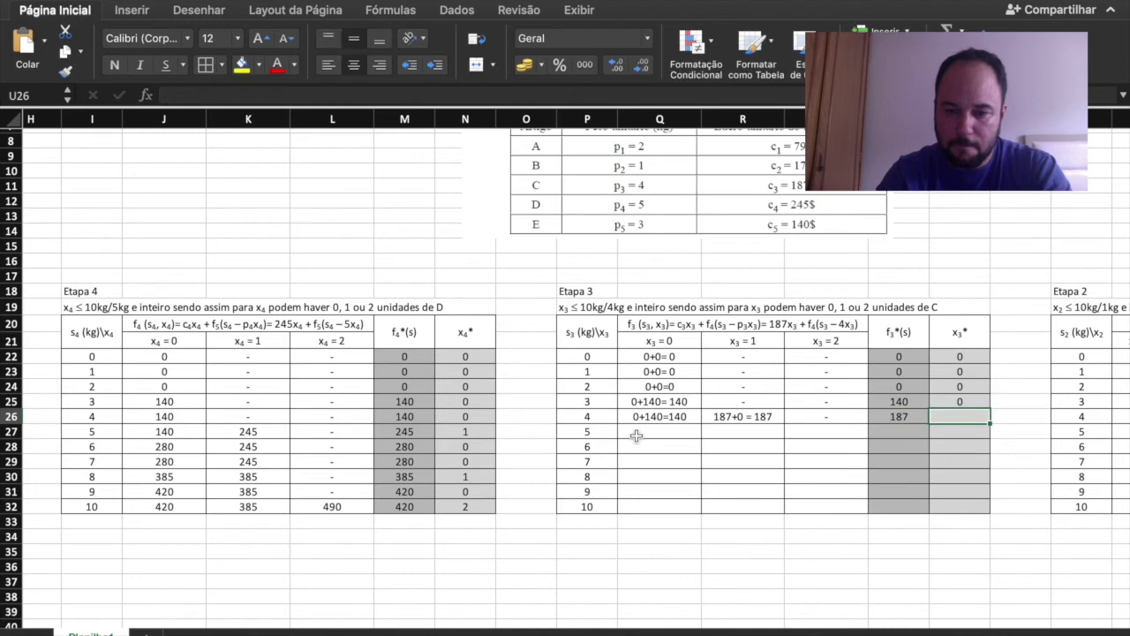
type("1")
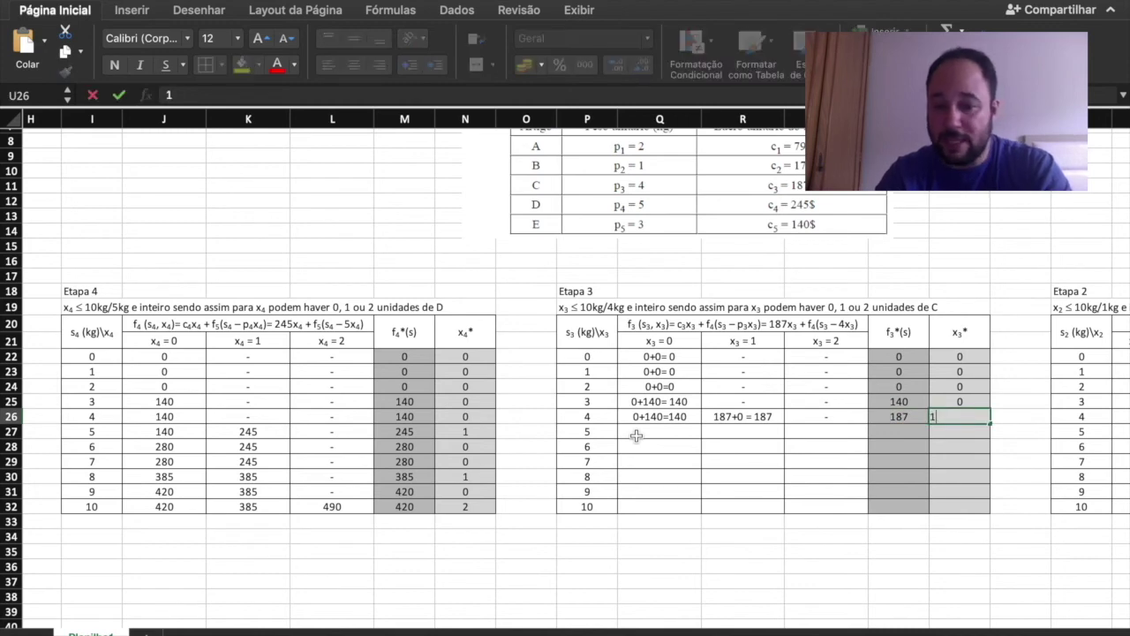
key("Return")
Mark x3 = 2 as infeasible for s3 = 5 in the Etapa 3 table with a dash
left_click(635, 436)
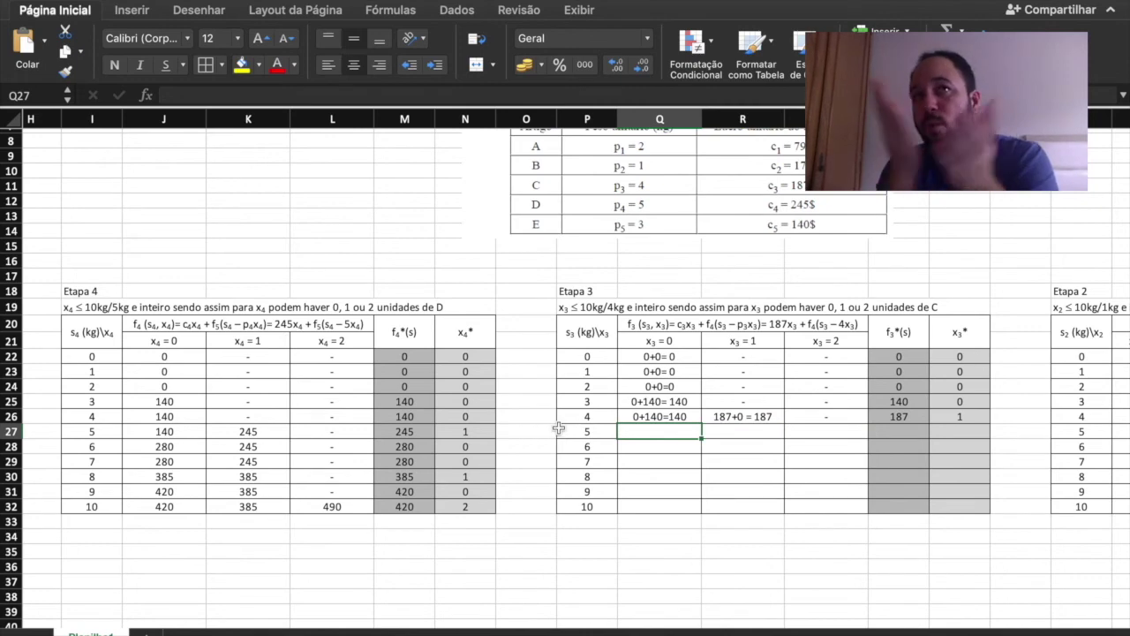
left_click(588, 417)
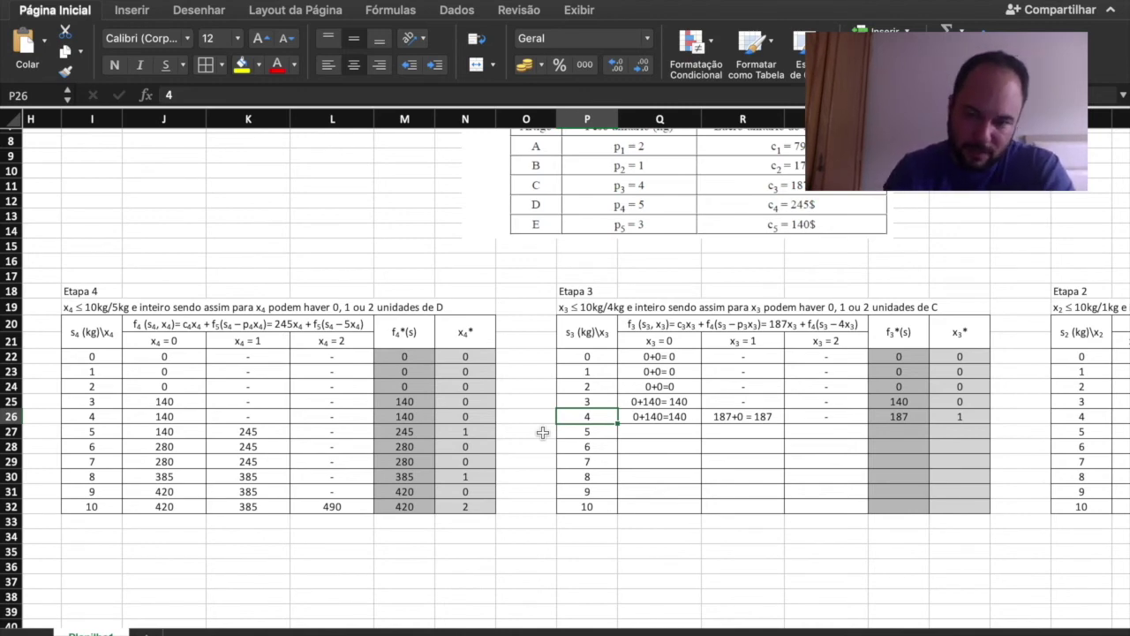
key("Return")
key("Right")
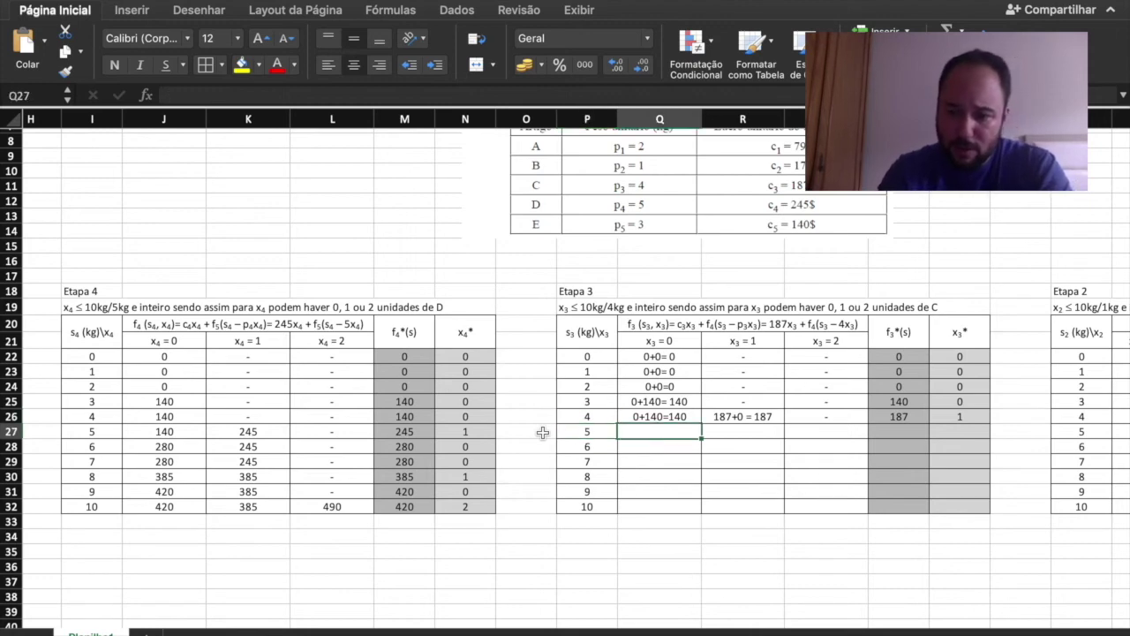
key("Right")
key("Right")
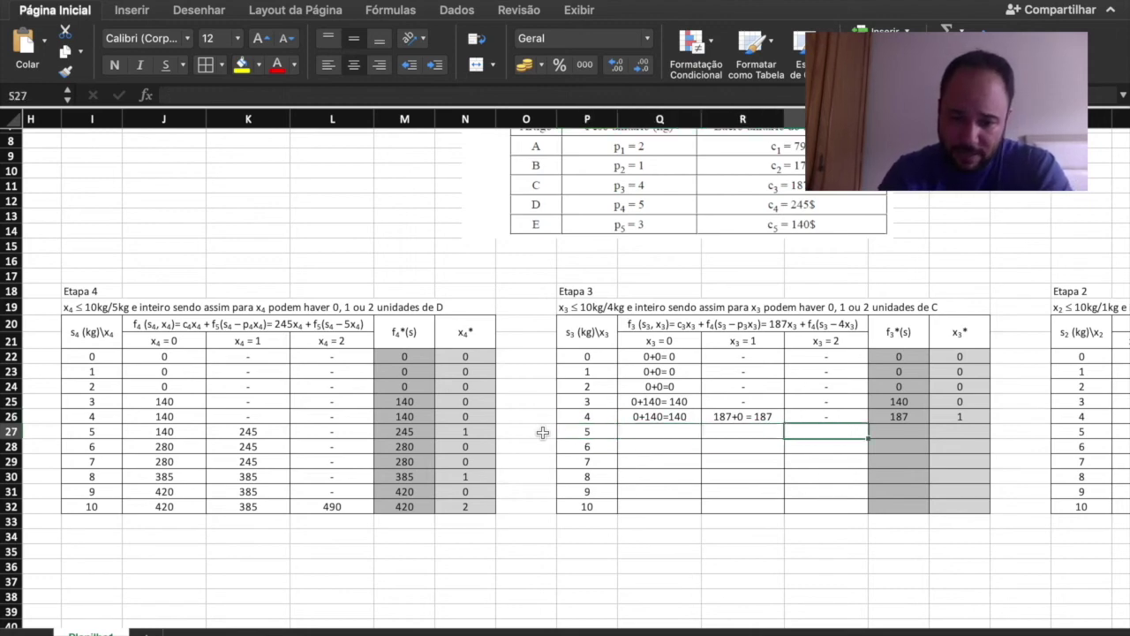
type("-")
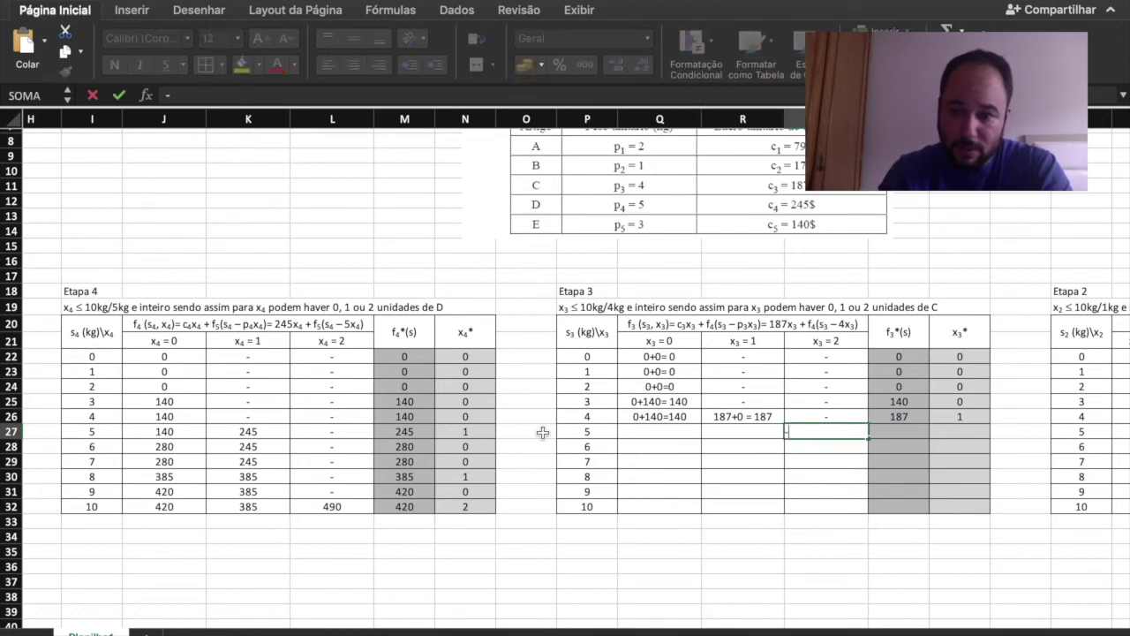
key("Left")
Write the x3 = 0 expression for s3 = 5 in Etapa 3 as 0+ f(5)
key("Left")
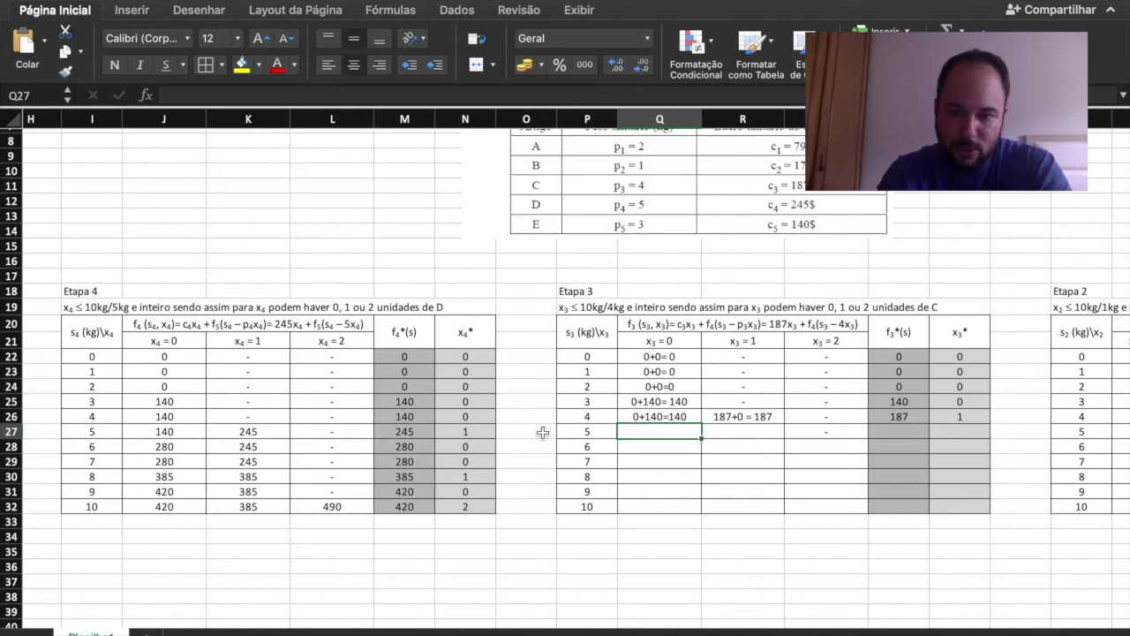
type("0")
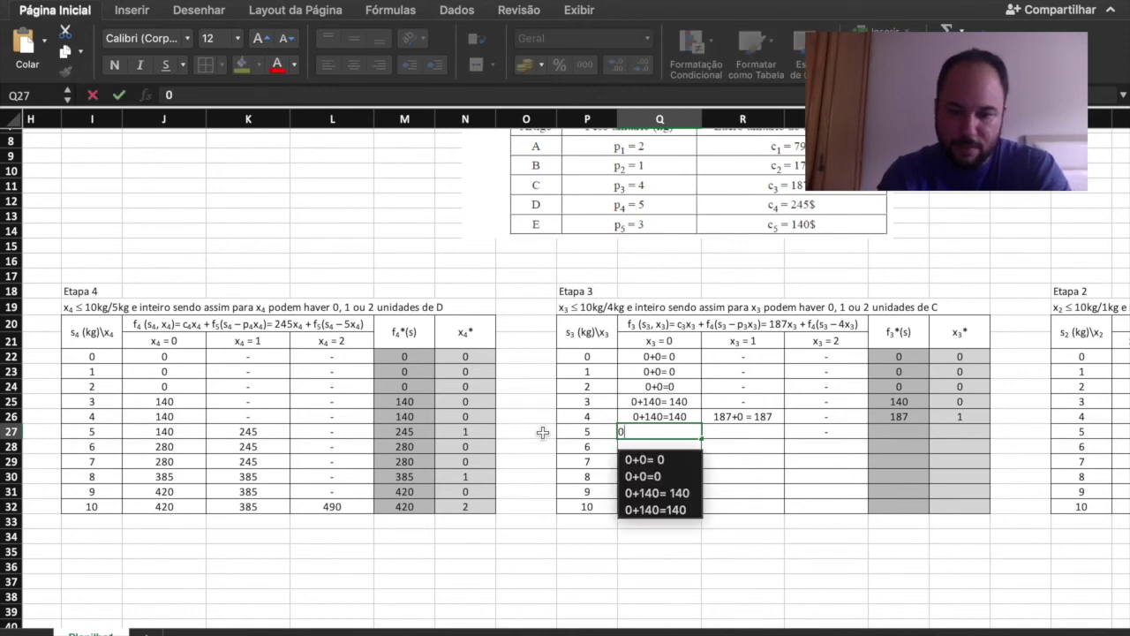
type("+")
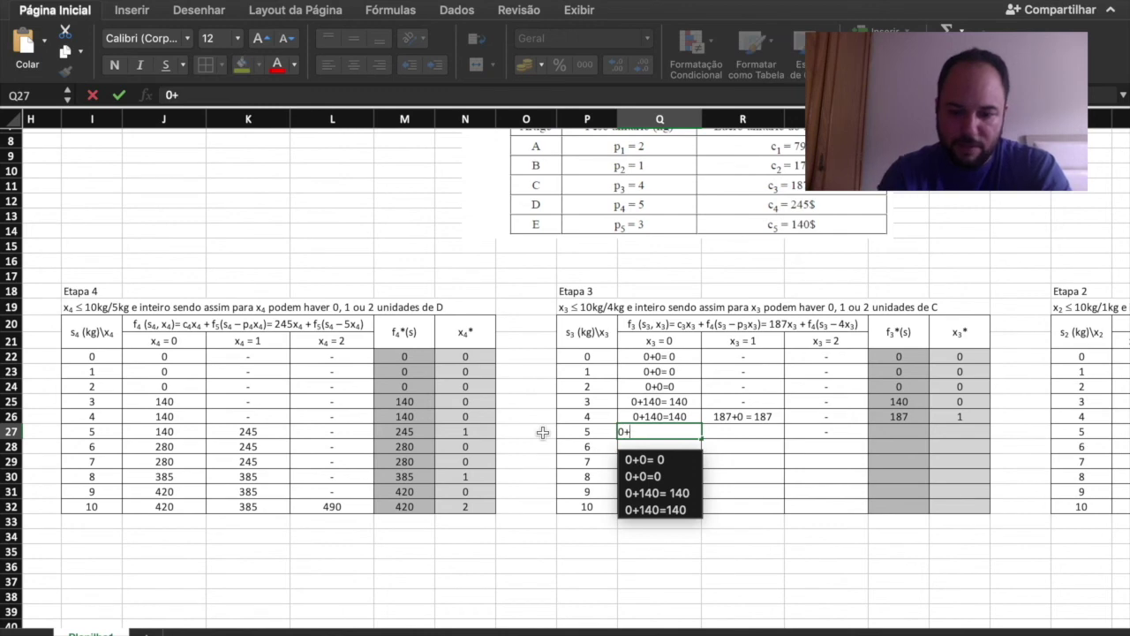
type(" f")
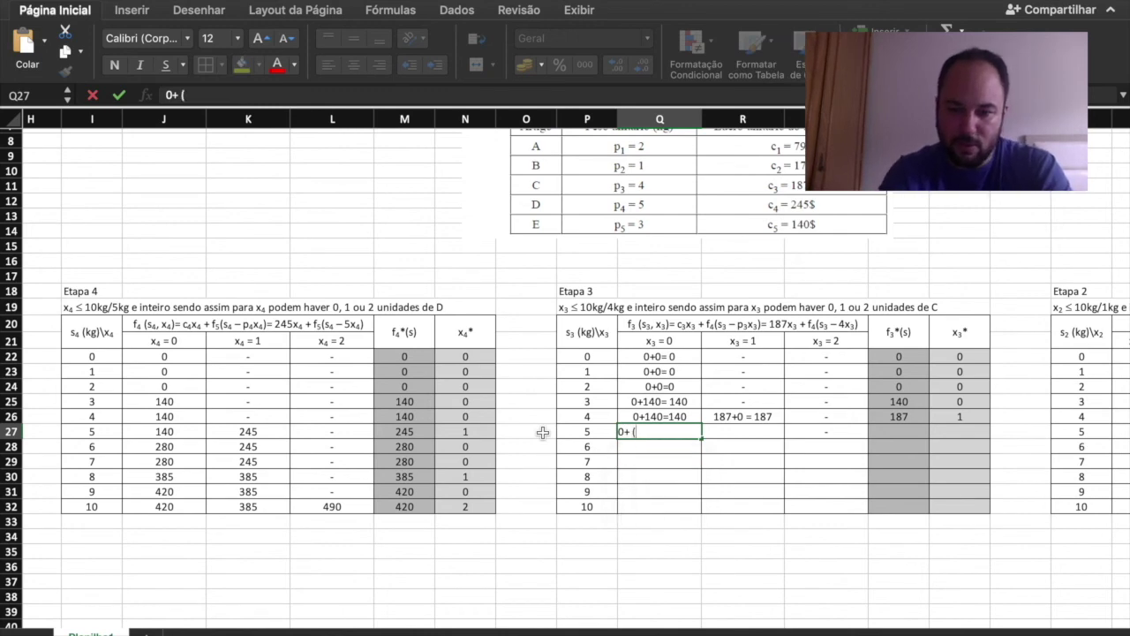
type("(")
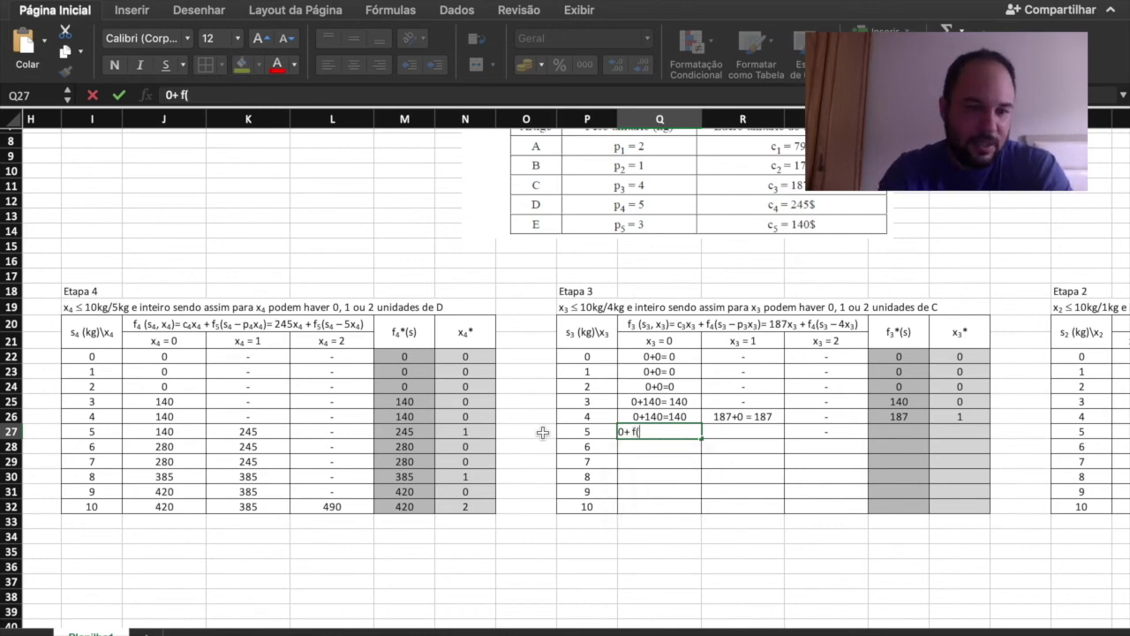
type("5)")
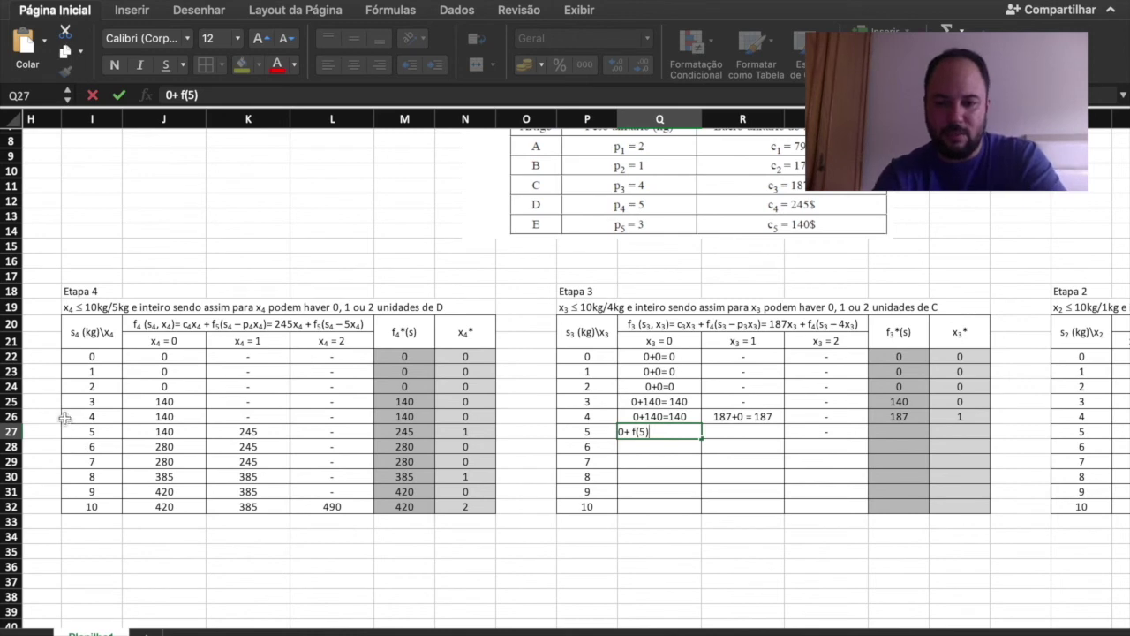
Replace the f(5) term in the s3 = 5 row so the x3 = 0 entry reads 0+ 245 = 245
key("BackSpace")
key("BackSpace")
key("BackSpace")
key("BackSpace")
type("245")
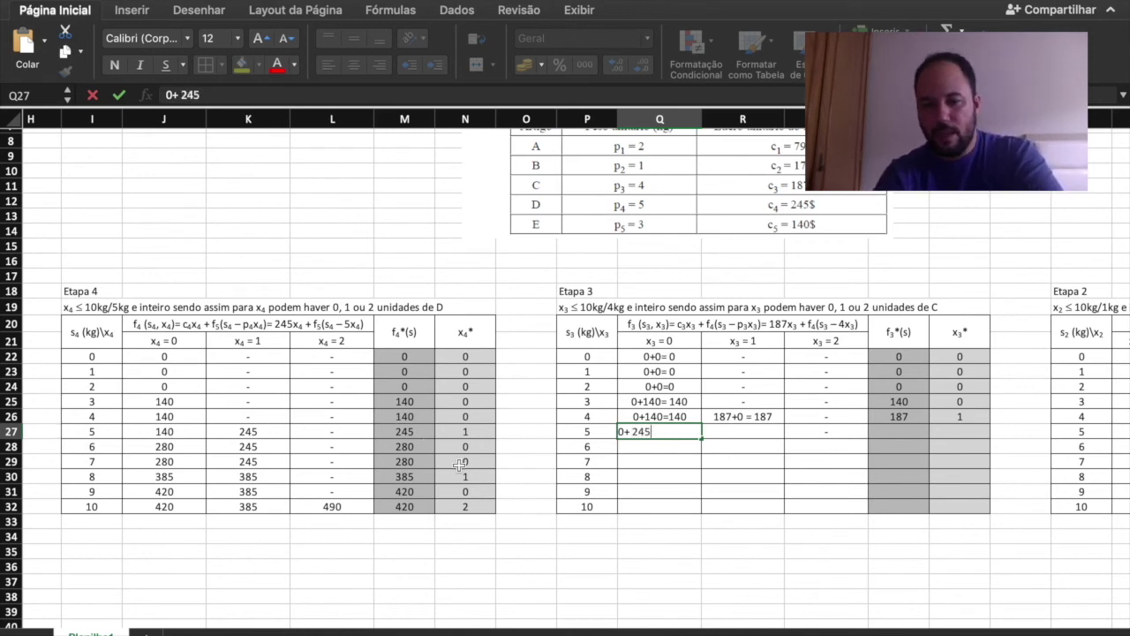
type(" = 245")
key("Return")
Write the x3 = 1 expression for s3 = 5 in Etapa 3 as 187+f(5-4x1)
key("Up")
key("Right")
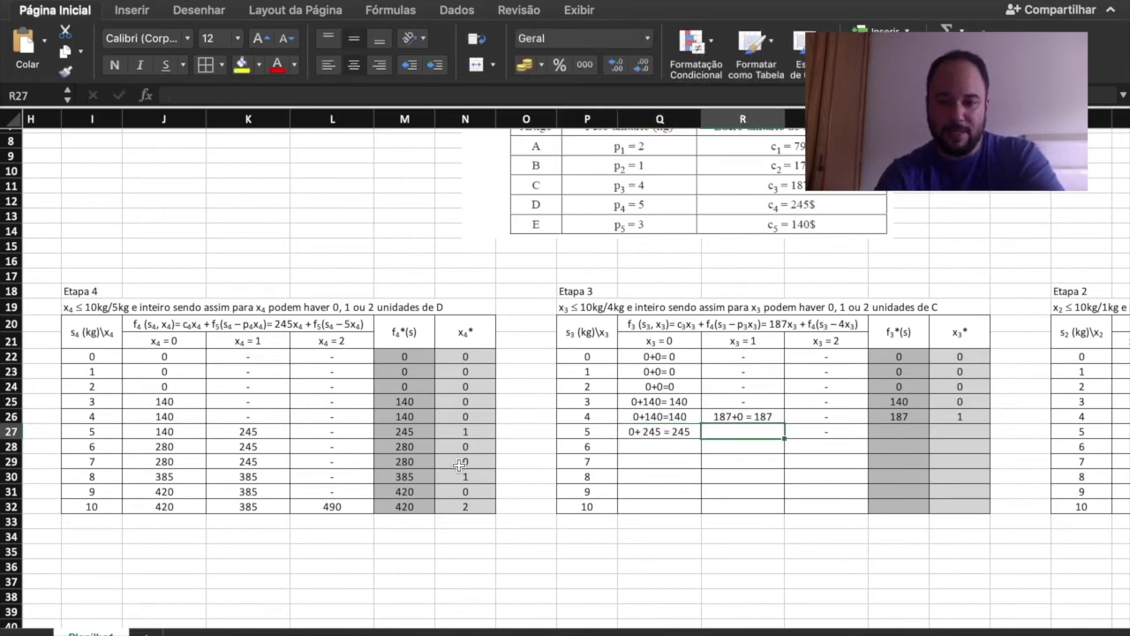
type("187")
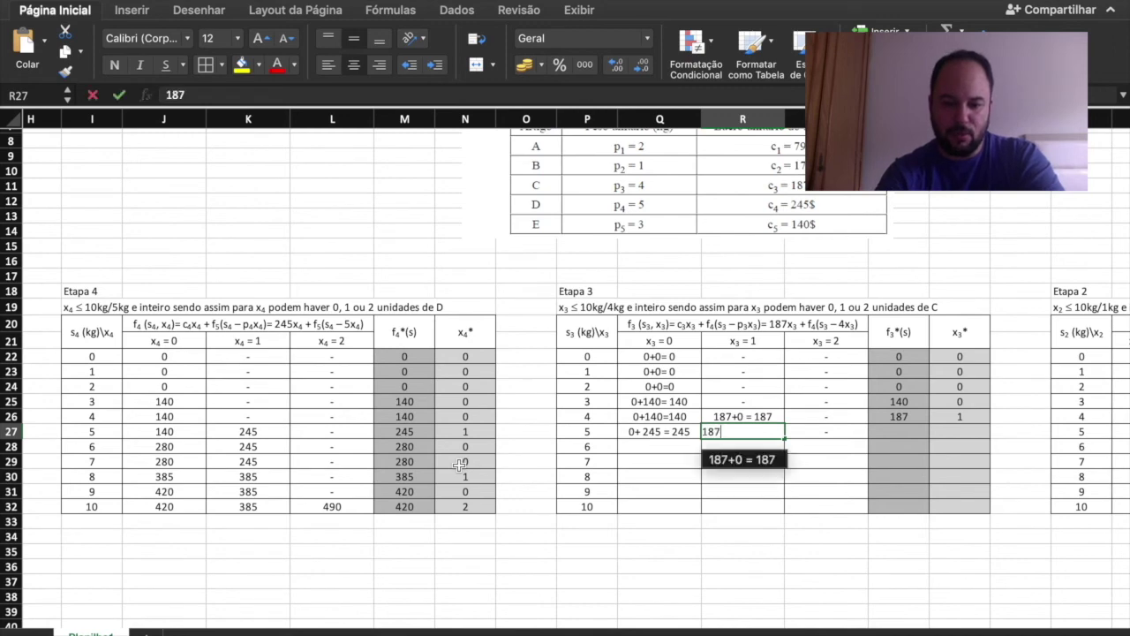
type("+")
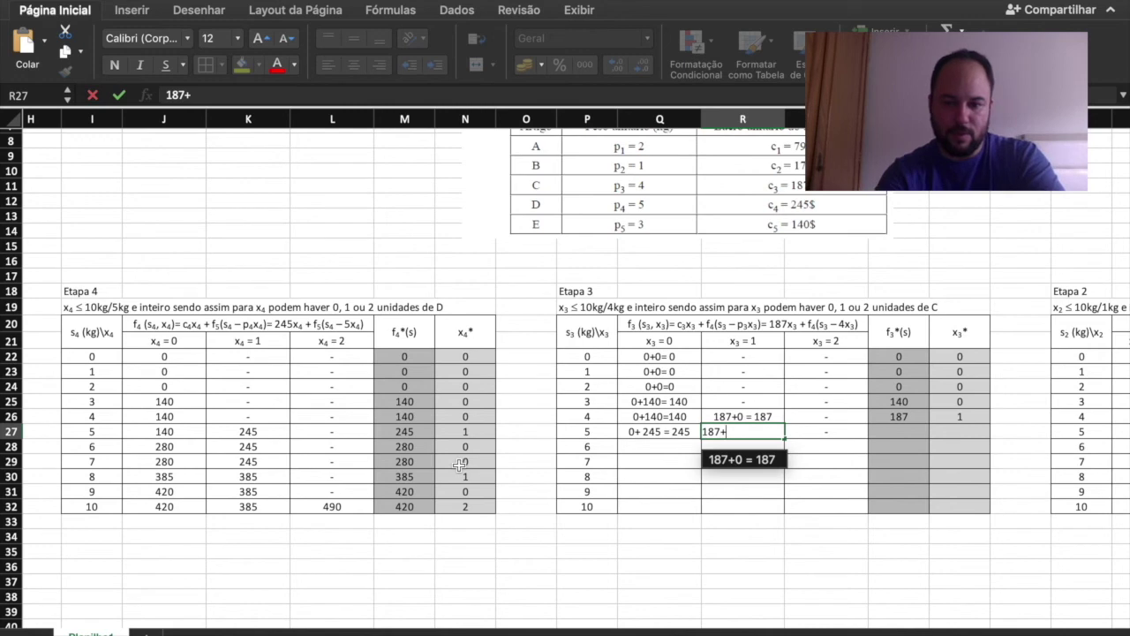
type("f")
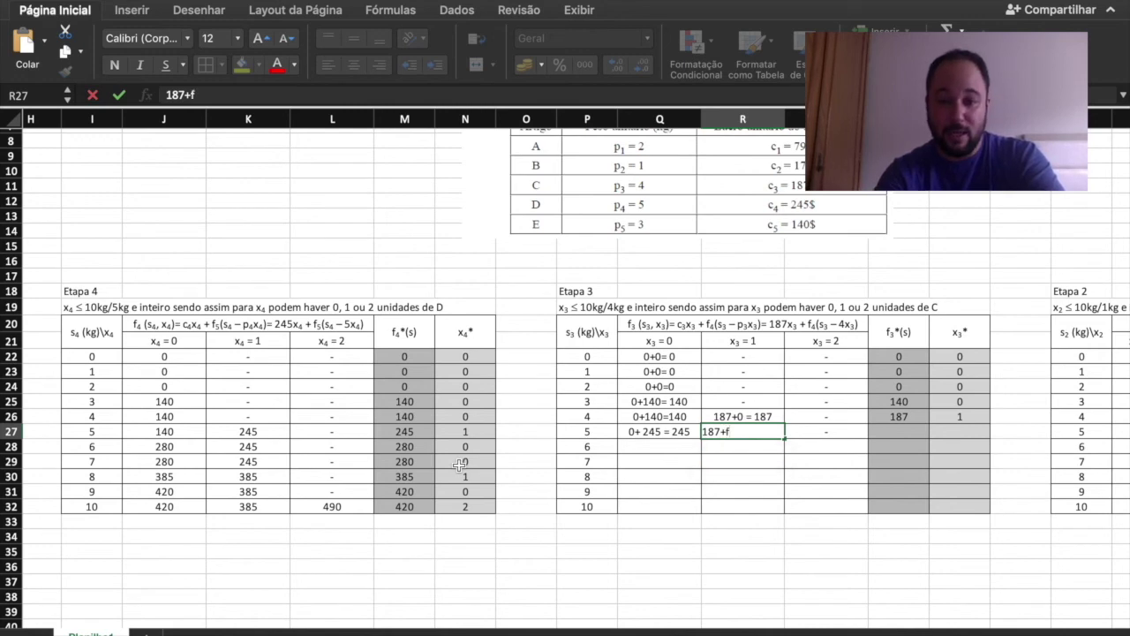
type("(")
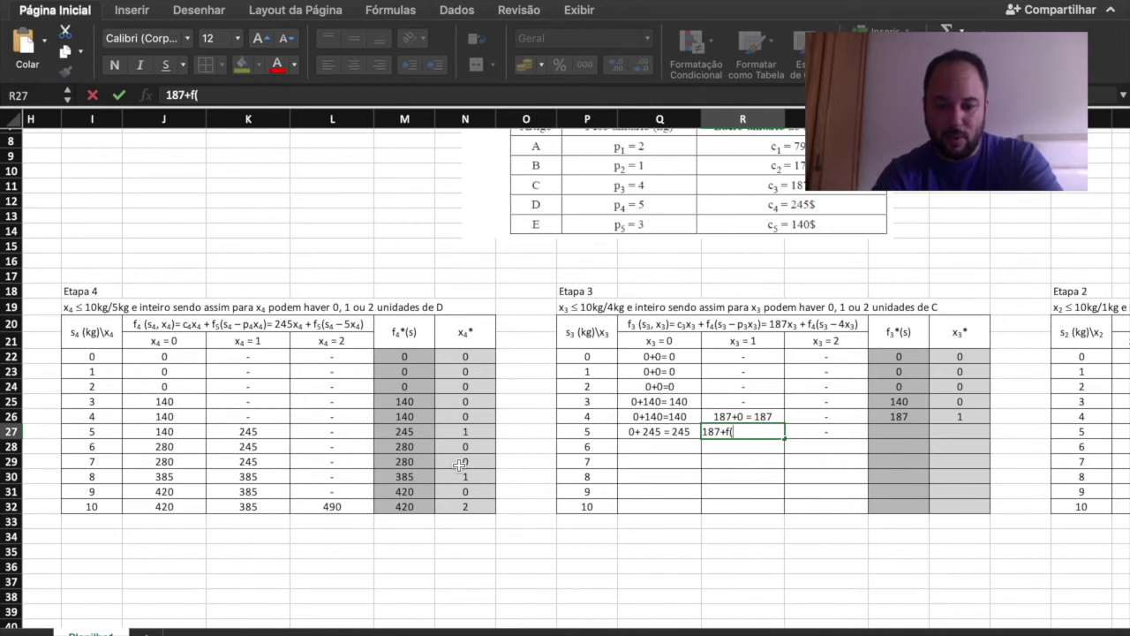
type("5-4x")
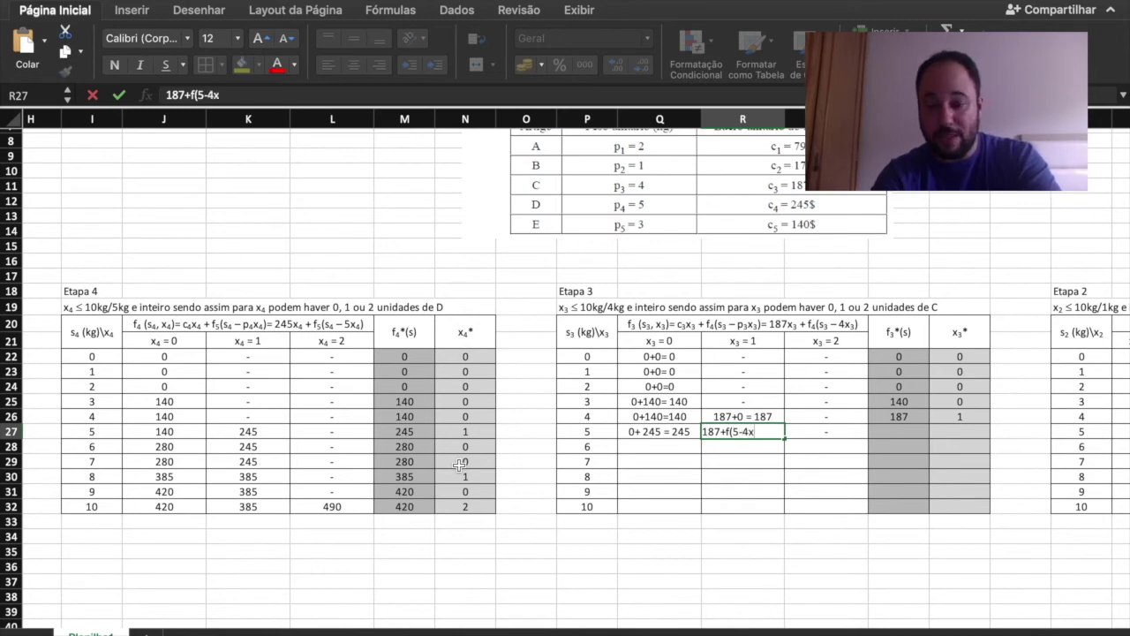
type("1)")
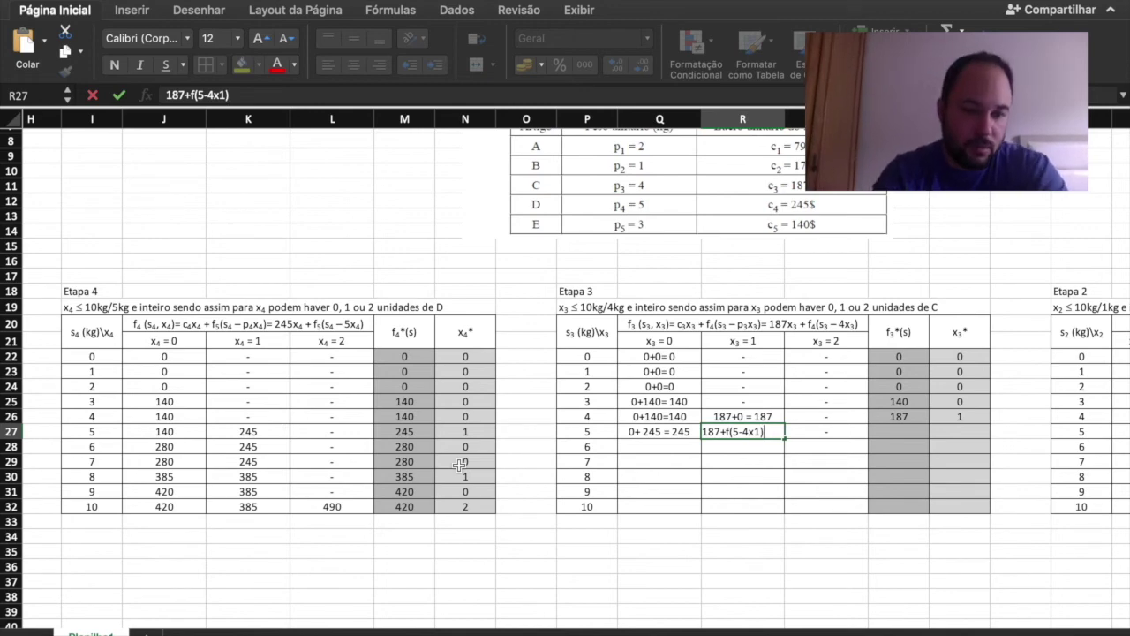
Simplify the Etapa 3 x3 = 1 expression for s3 = 5 through 187+f(1) to 187+0=187
key("BackSpace")
key("BackSpace")
key("BackSpace")
key("BackSpace")
key("BackSpace")
key("BackSpace")
type("1)")
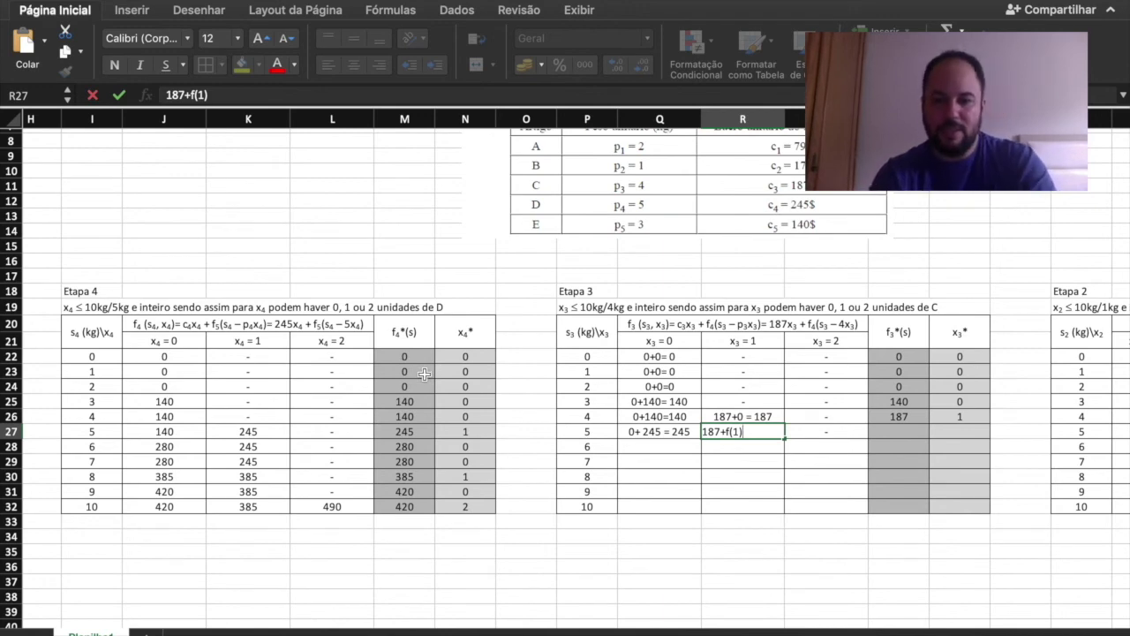
key("BackSpace")
key("BackSpace")
key("BackSpace")
key("BackSpace")
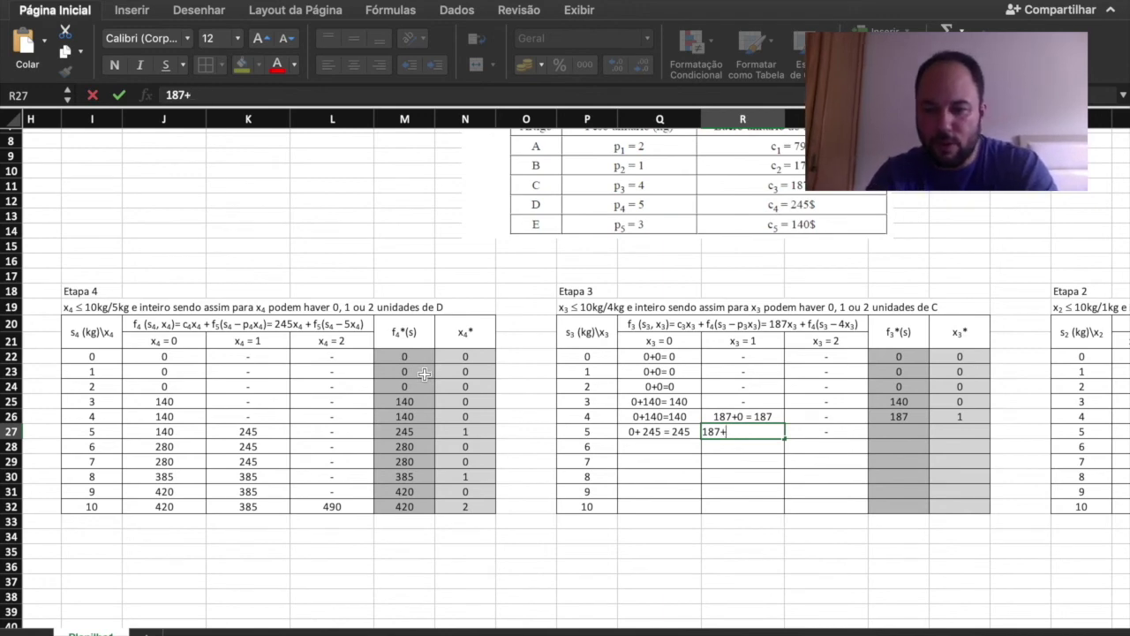
type("0=187")
key("Return")
Fill in the optimum for s3 = 5 in Etapa 3 with f3*(s) as 245 and x3* as 0
key("Up")
key("Left")
key("shift+Right")
key("shift+Right")
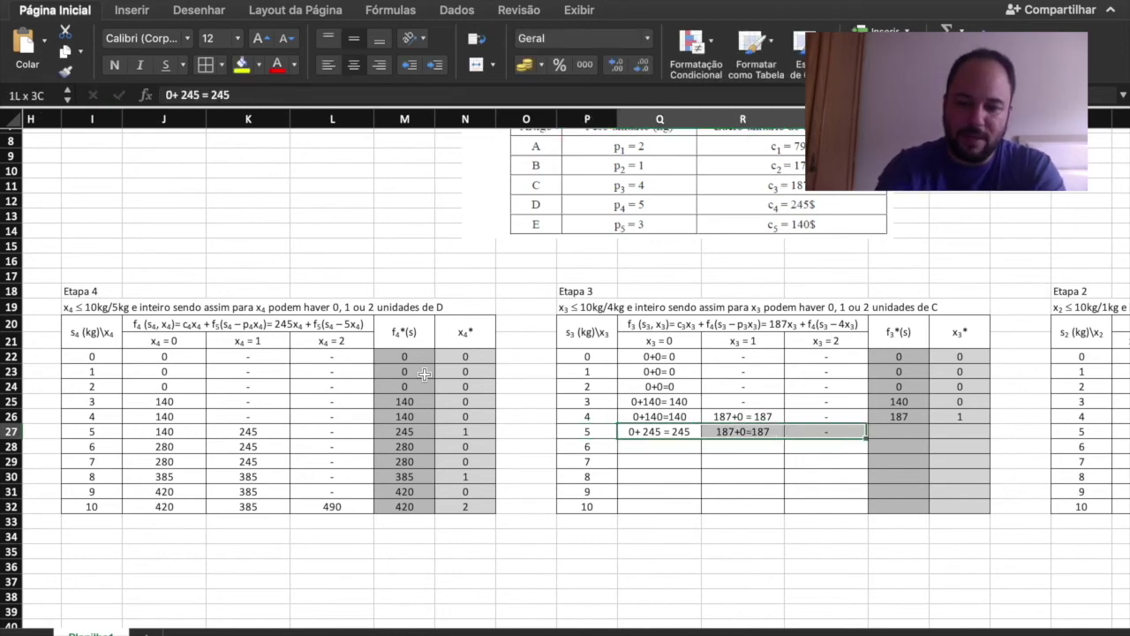
key("Right")
key("Right")
key("Right")
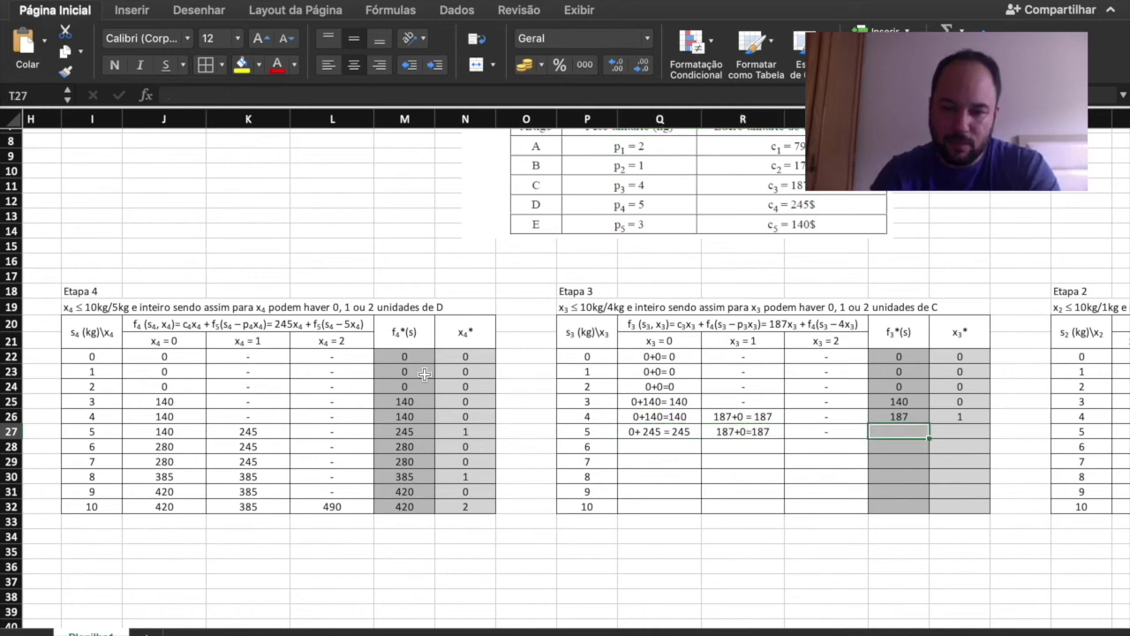
type("245")
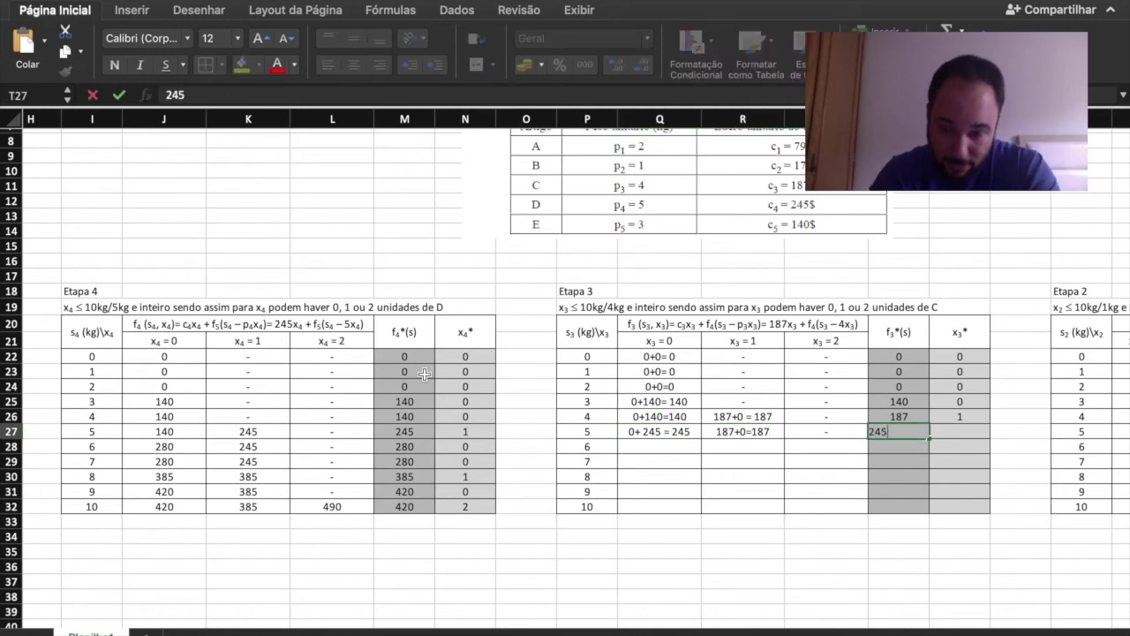
key("Right")
type("0")
key("Return")
key("Left")
key("Left")
key("Left")
key("Left")
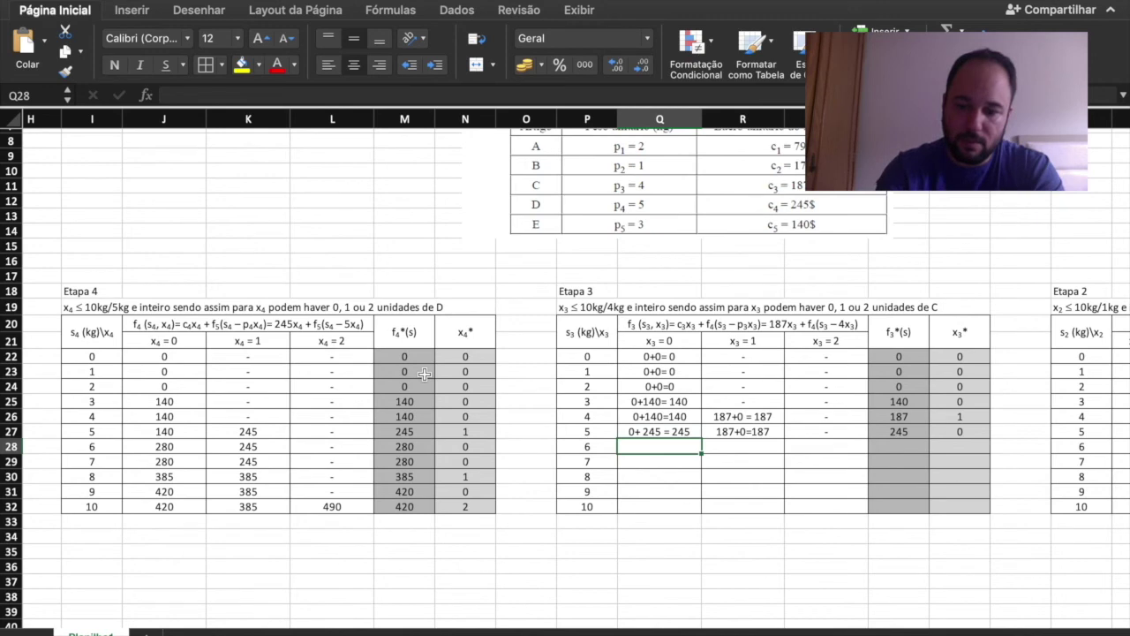
Mark the x3 = 2 entry for s3 = 6 in Etapa 3 with a dash (-)
key("Right")
key("Right")
type("-")
key("Left")
key("BackSpace")
key("BackSpace")
key("BackSpace")
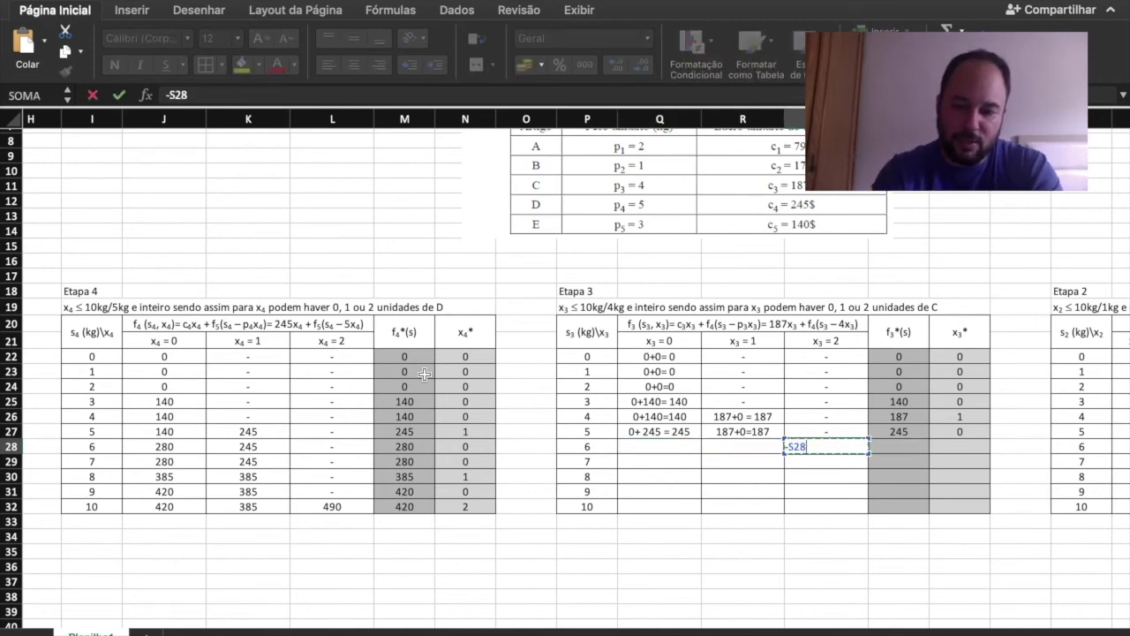
key("Return")
Write the x3 = 0 expression for s3 = 6 in Etapa 3 as 0+f(6)
key("Left")
key("Left")
key("Up")
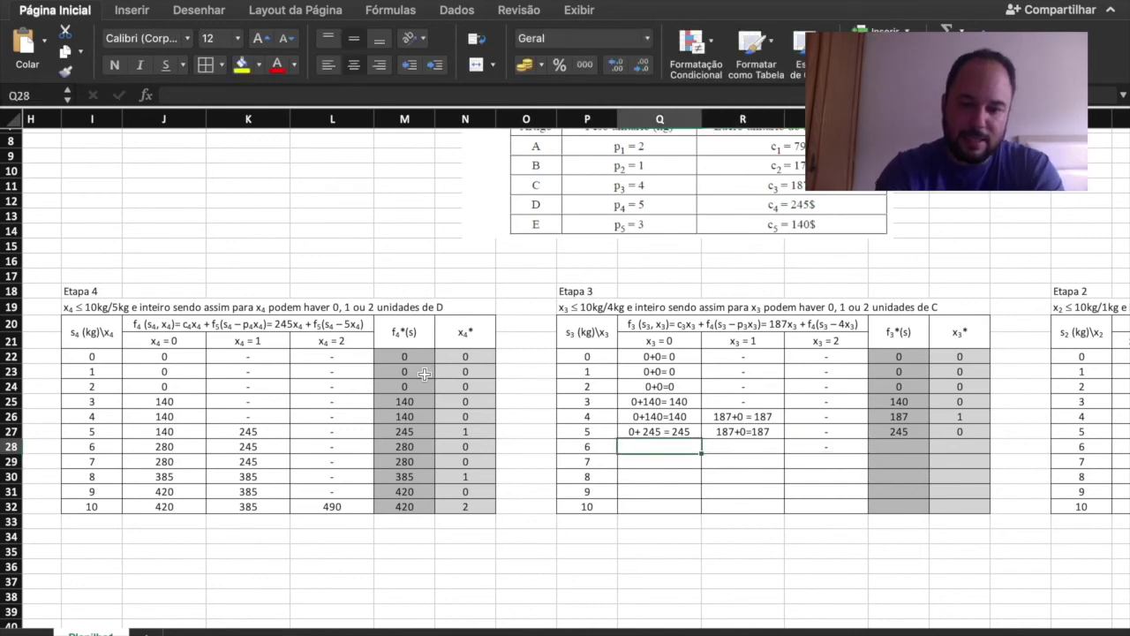
type("0+")
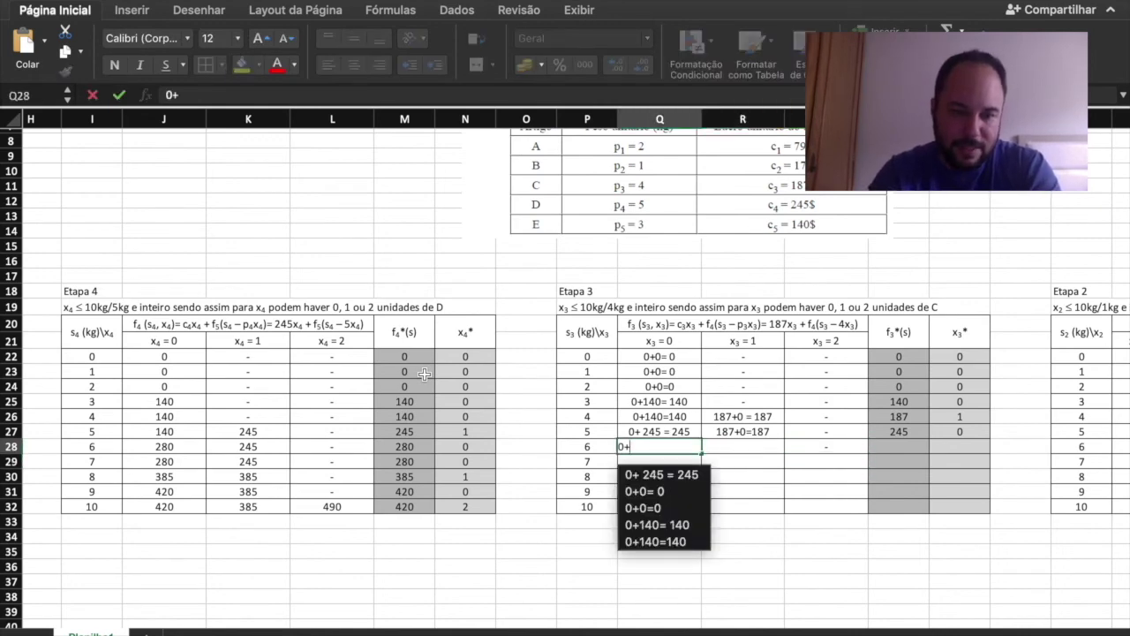
type("f(")
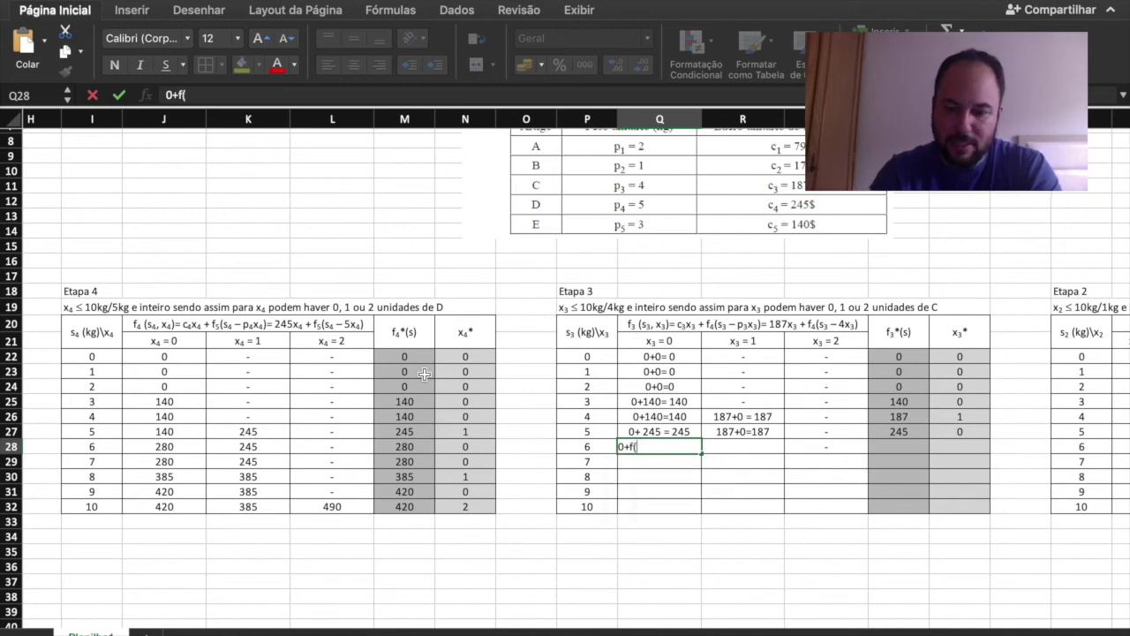
type("6)")
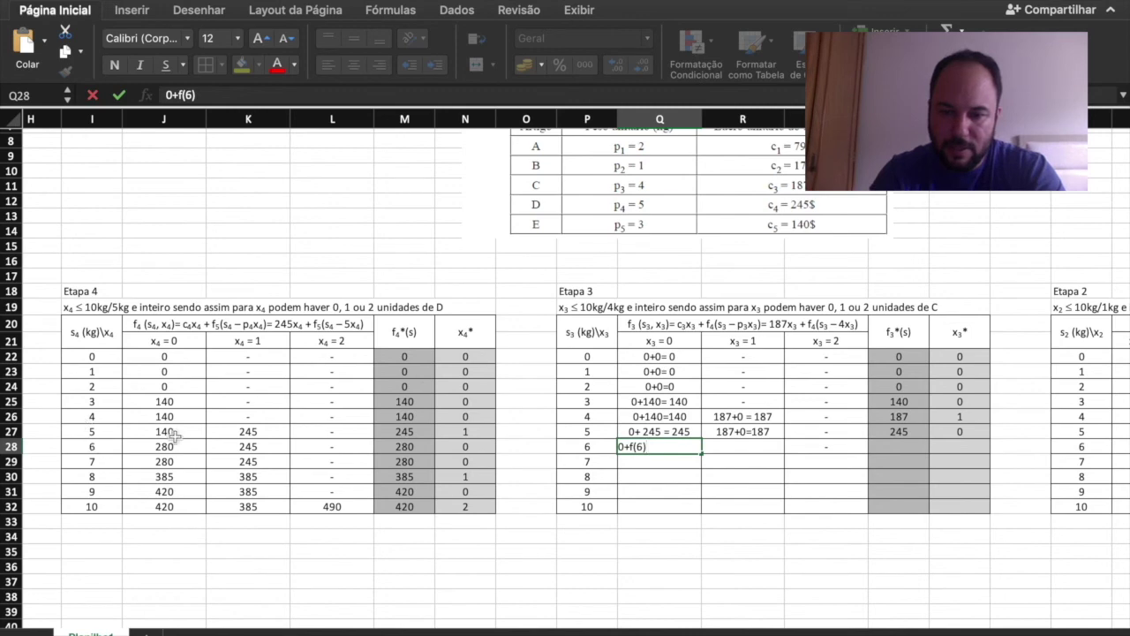
Replace the f(6) term in the s3 = 6 row so the x3 = 0 entry reads 0+280 = 280
key("BackSpace")
key("BackSpace")
key("BackSpace")
key("BackSpace")
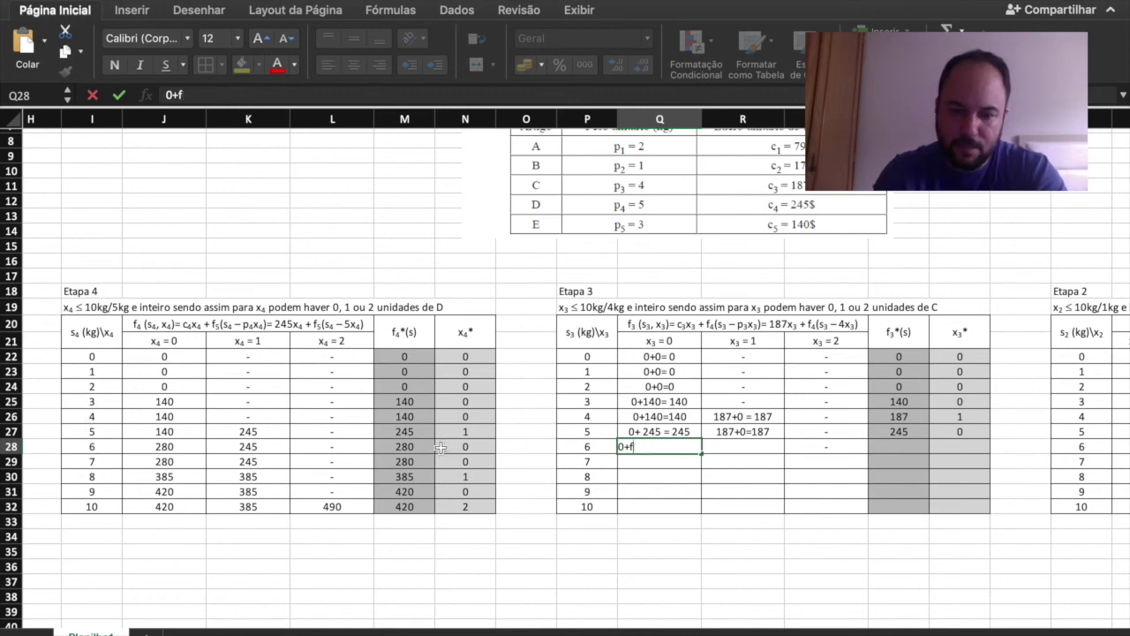
type("280")
key("Return")
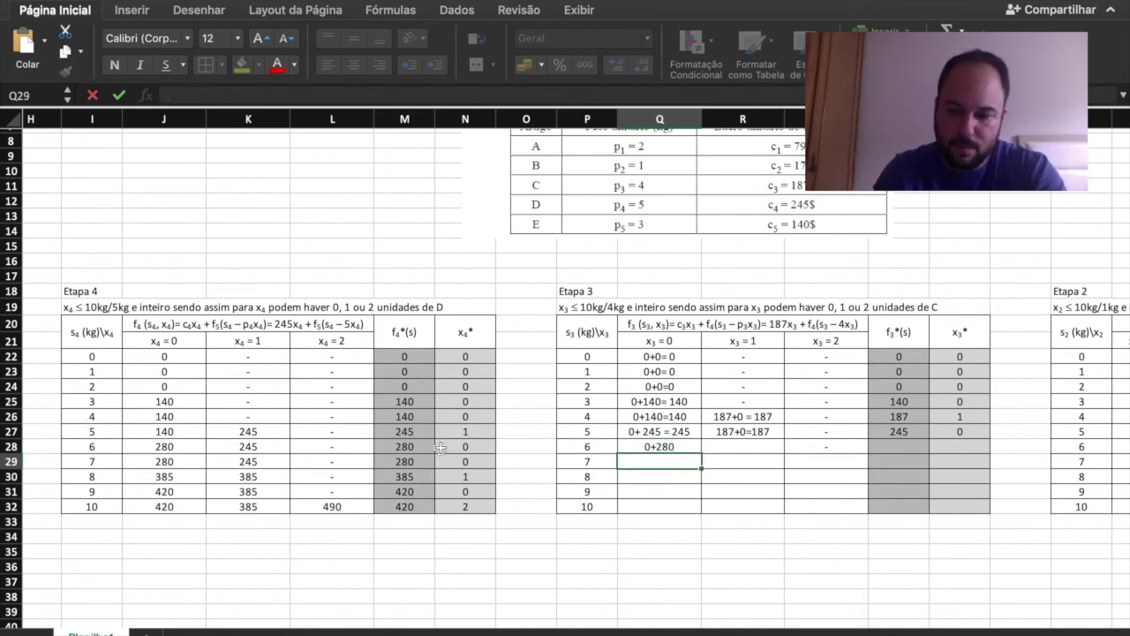
key("Up")
double_click(680, 450)
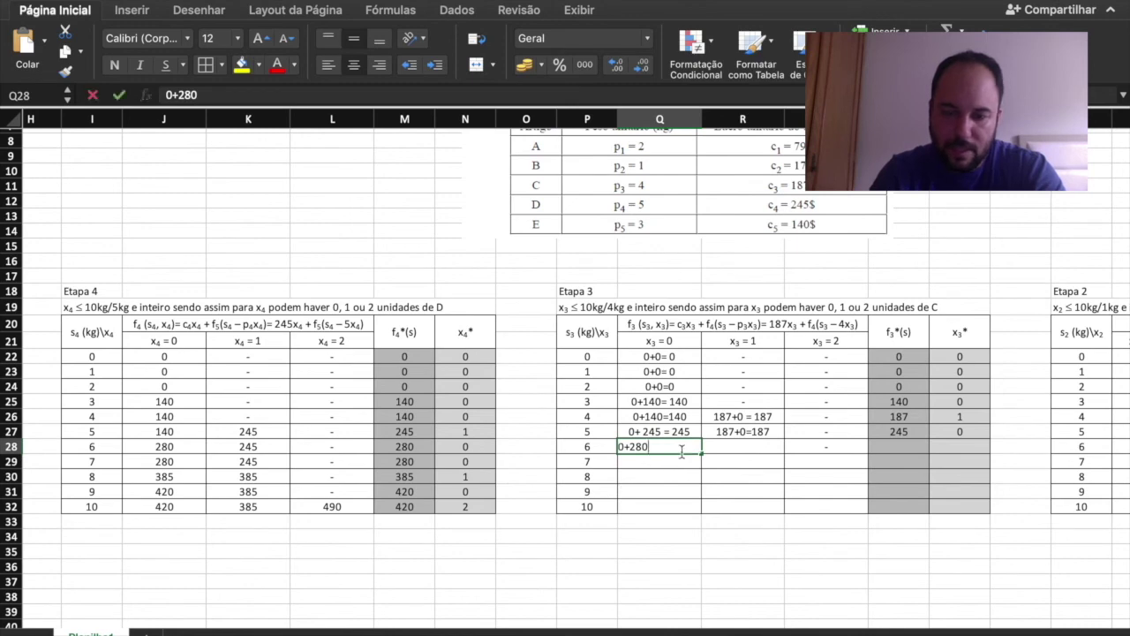
type("= 280")
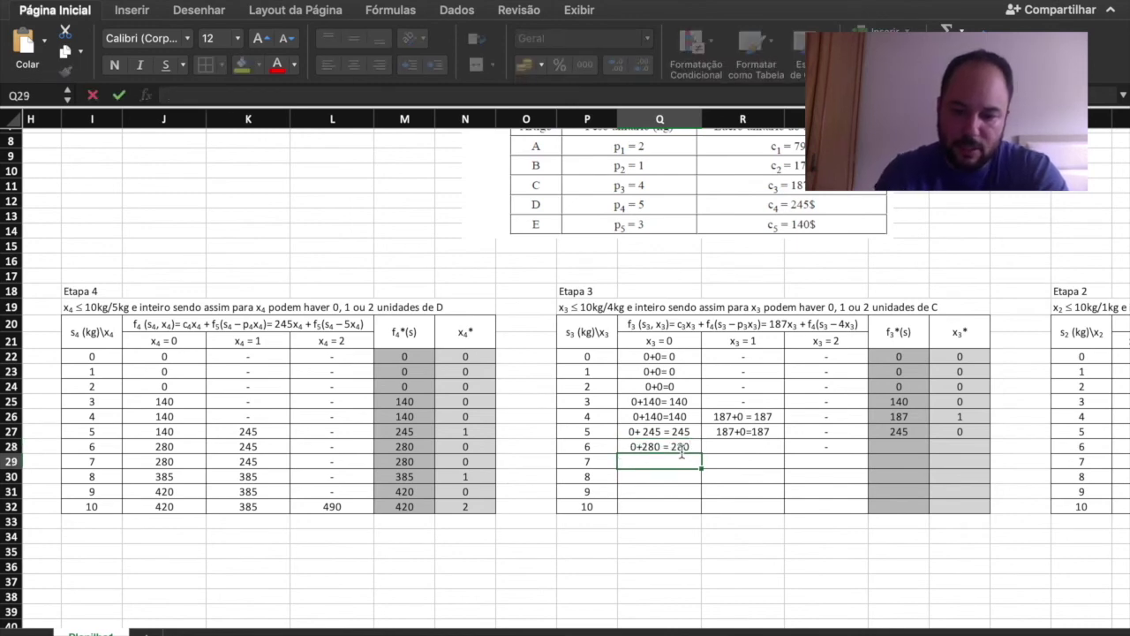
Write the x3 = 1 expression for s3 = 6 in Etapa 3 as 187 + f(6-4)
key("Tab")
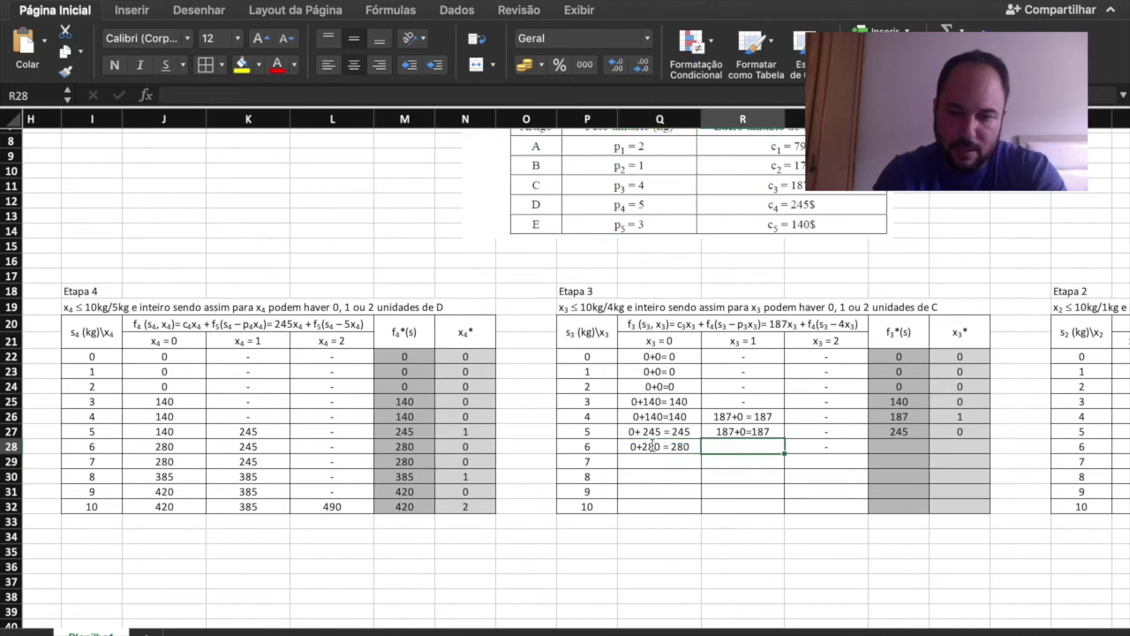
type("18")
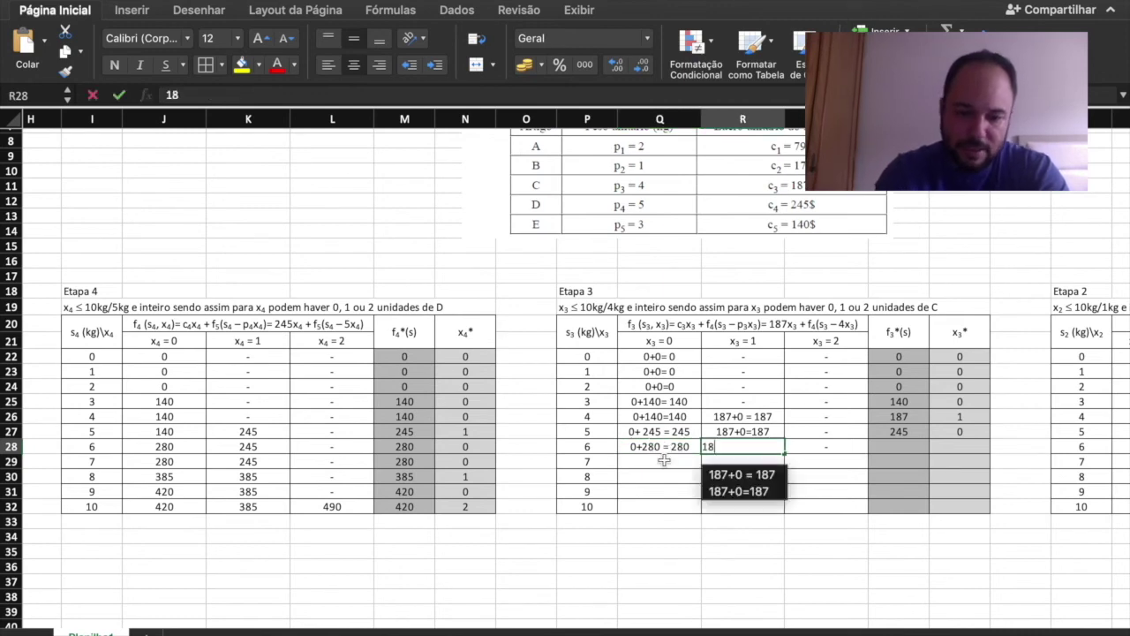
type("7 +")
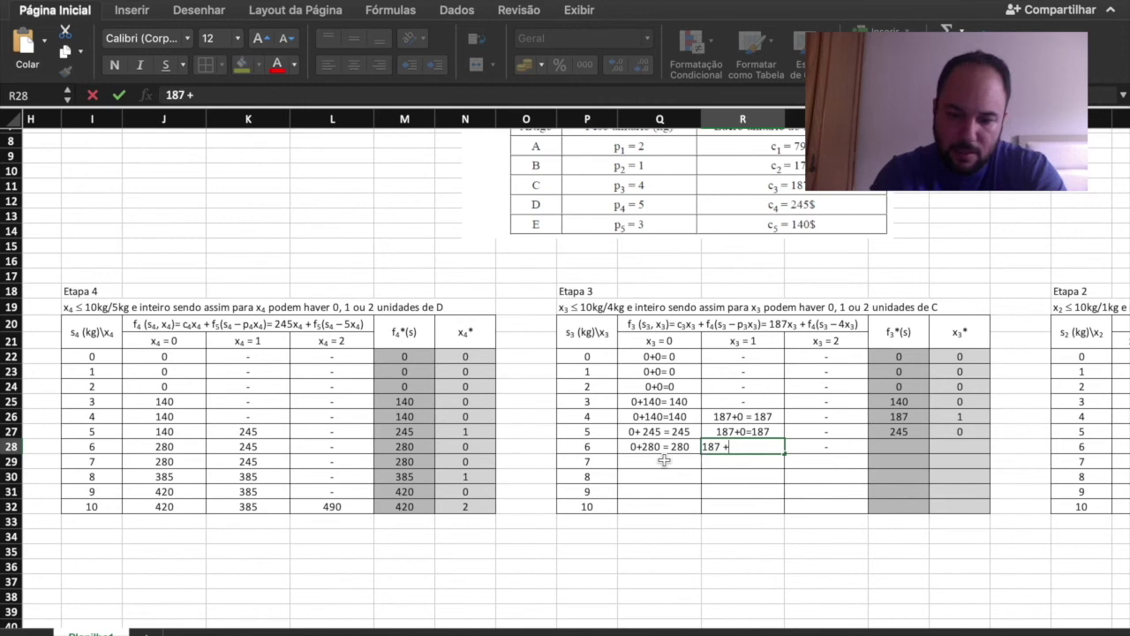
type(" f")
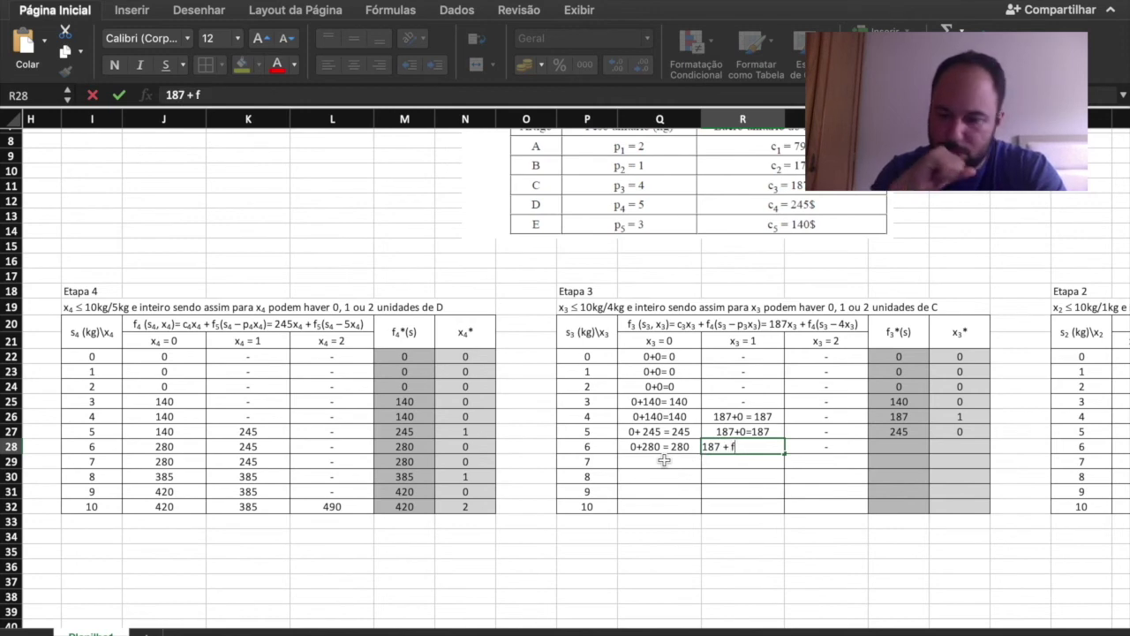
type("(6")
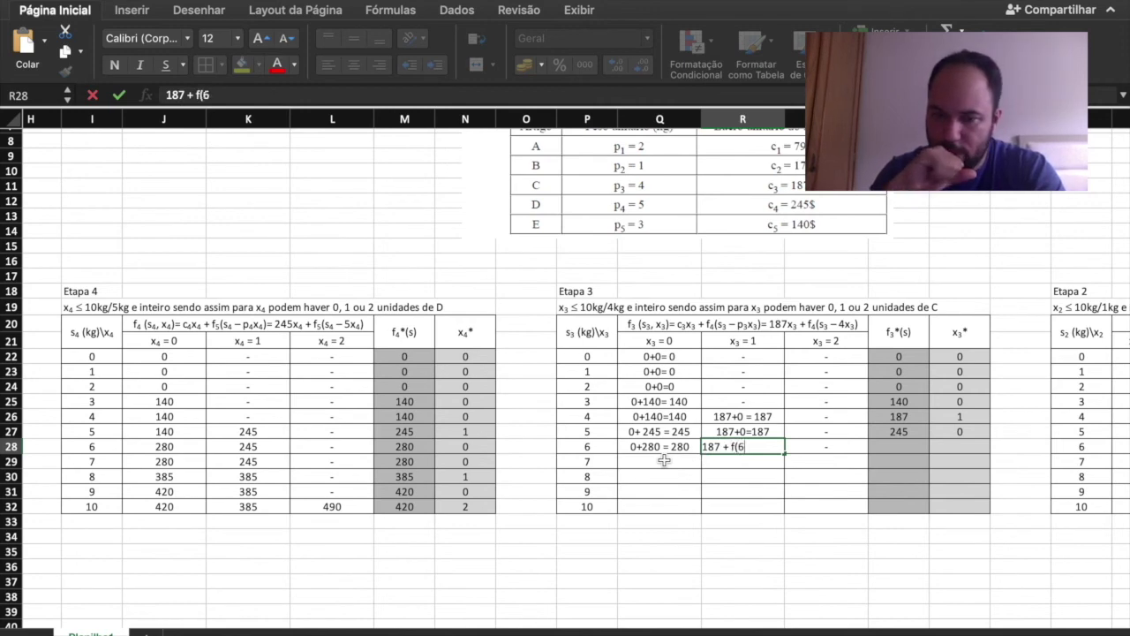
type("-4")
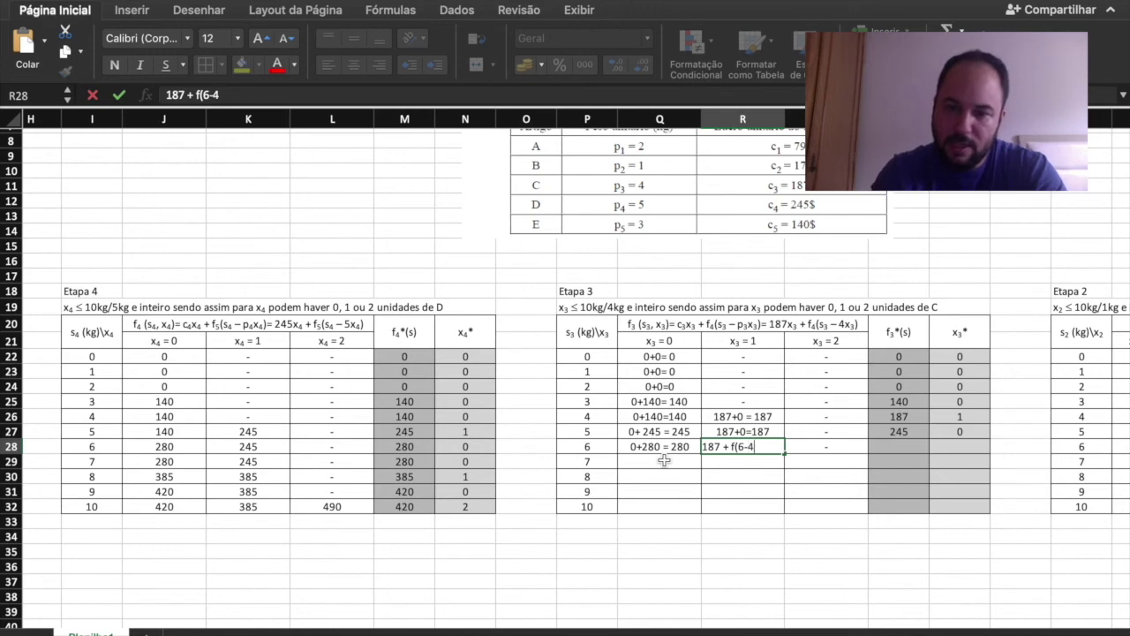
type(")")
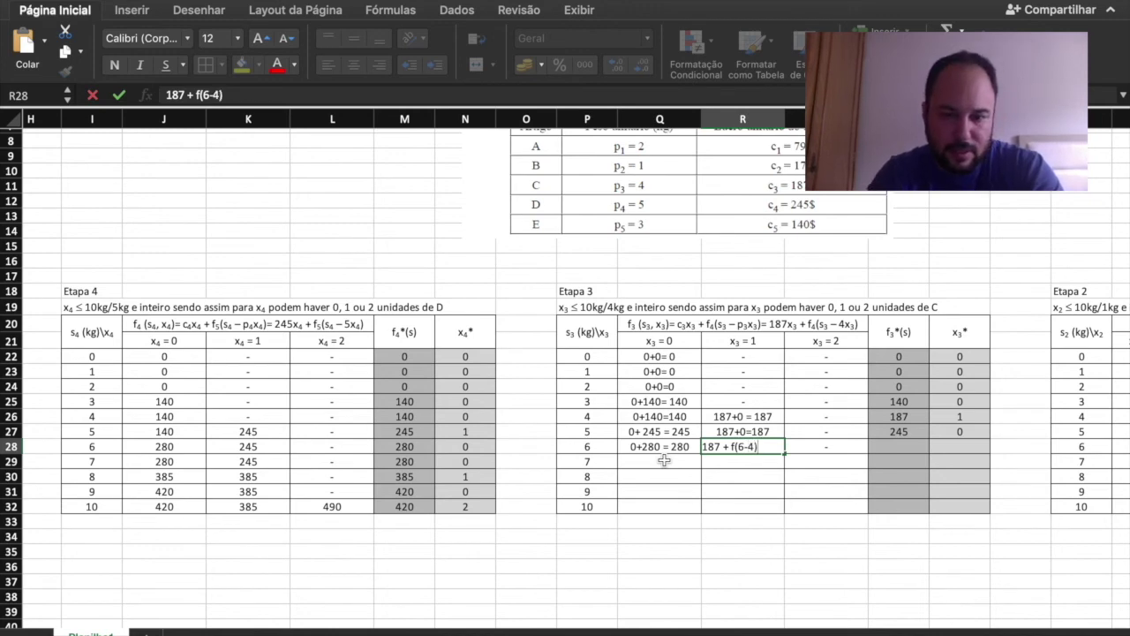
Simplify the Etapa 3 x3 = 1 expression for s3 = 6 through 187 + f(2) to 187 + 0 = 187
key("BackSpace")
key("BackSpace")
key("BackSpace")
key("BackSpace")
type("2)")
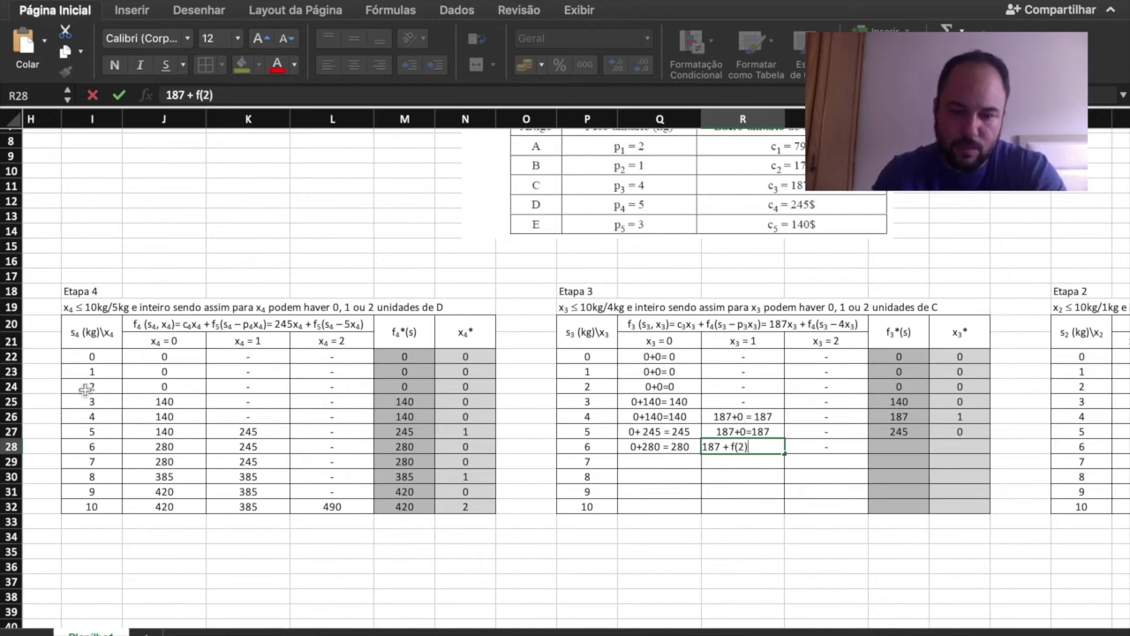
key("BackSpace")
key("BackSpace")
key("BackSpace")
key("BackSpace")
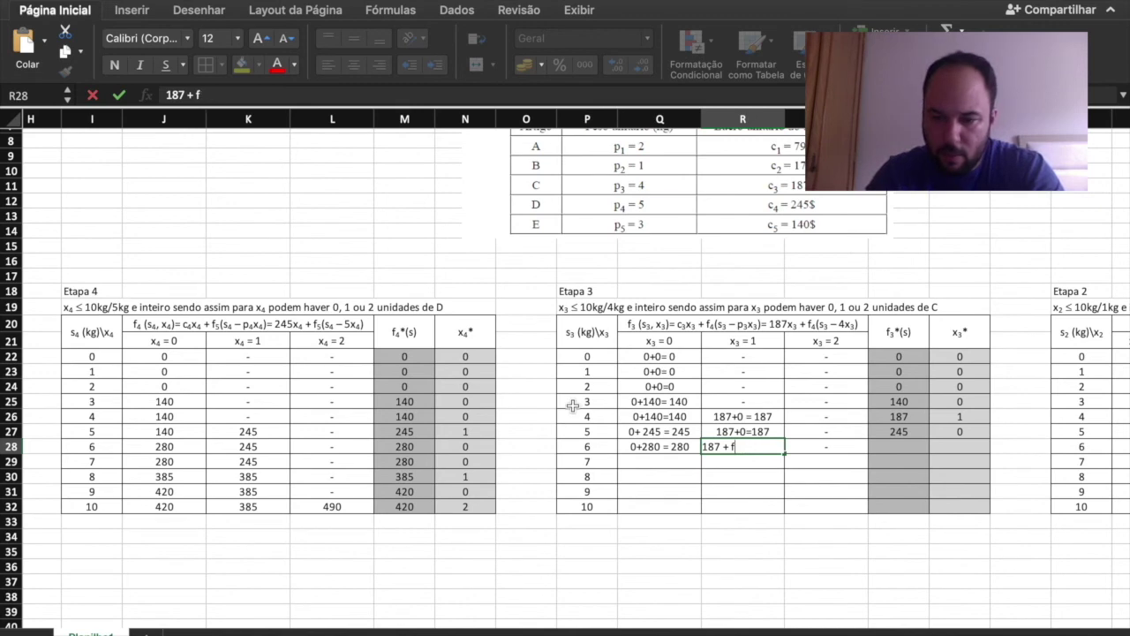
type("0 = 187")
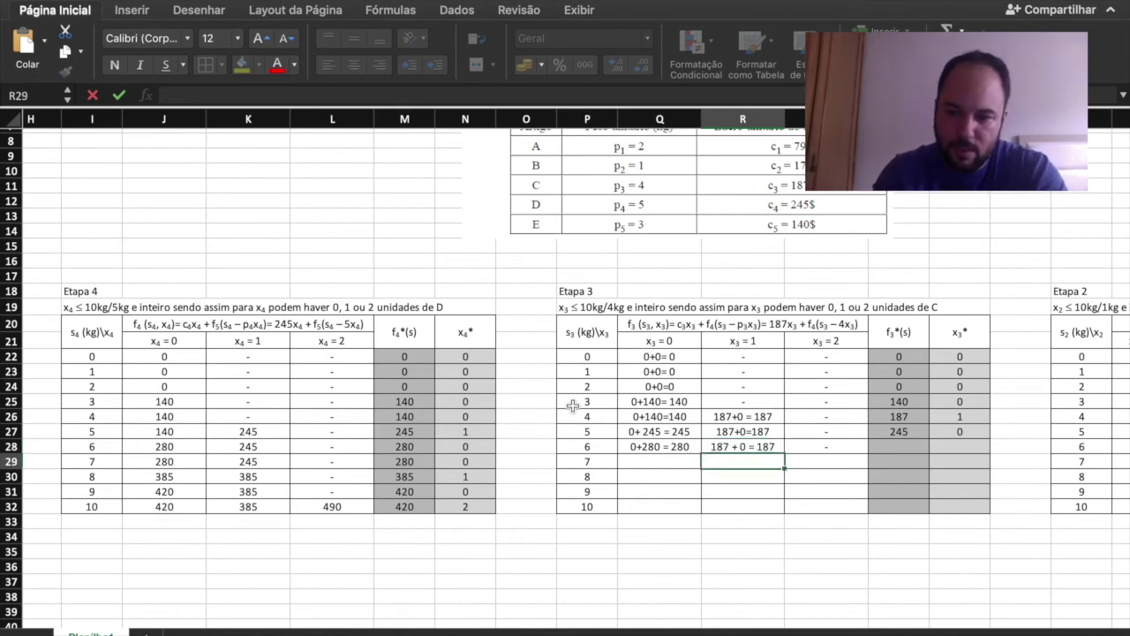
Fill in the optimum for s3 = 6 in Etapa 3 with f3*(s) as 280 and x3* as 0
key("Tab")
key("Tab")
type("280")
key("Tab")
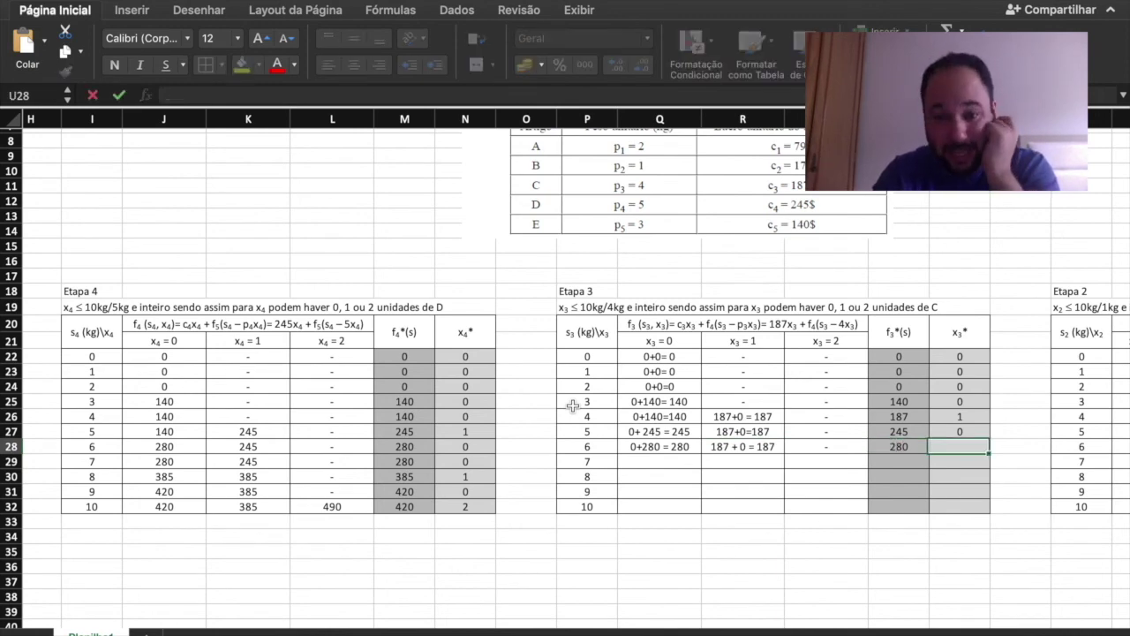
type("0")
key("Return")
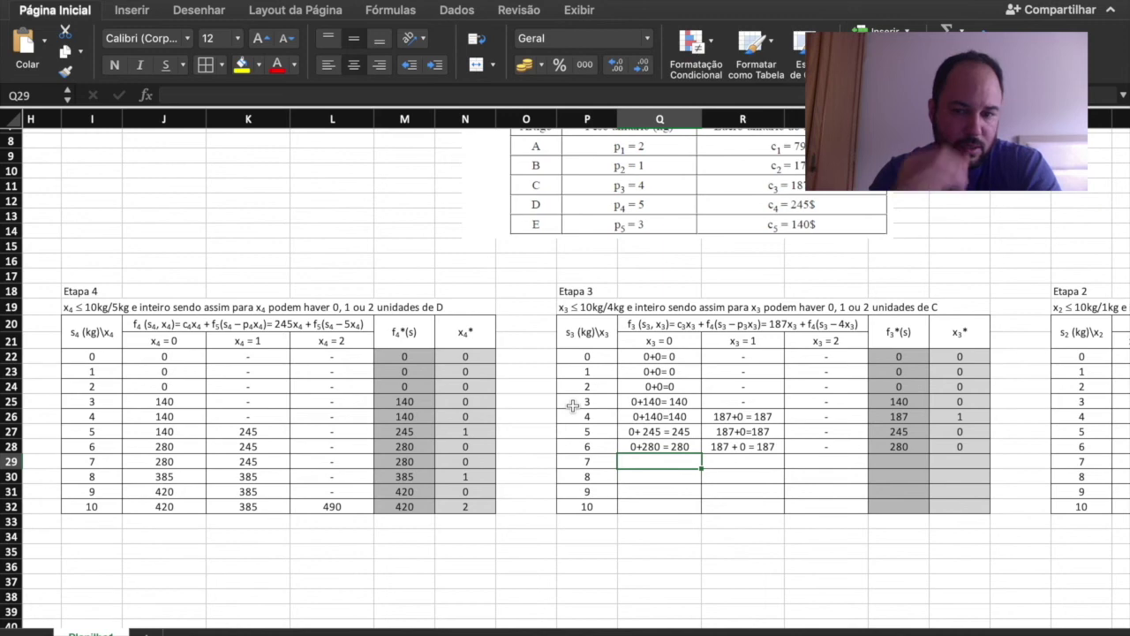
Enter 0+280 = 280 as the x3 = 0 result for s3 = 7 in Etapa 3
type("0+")
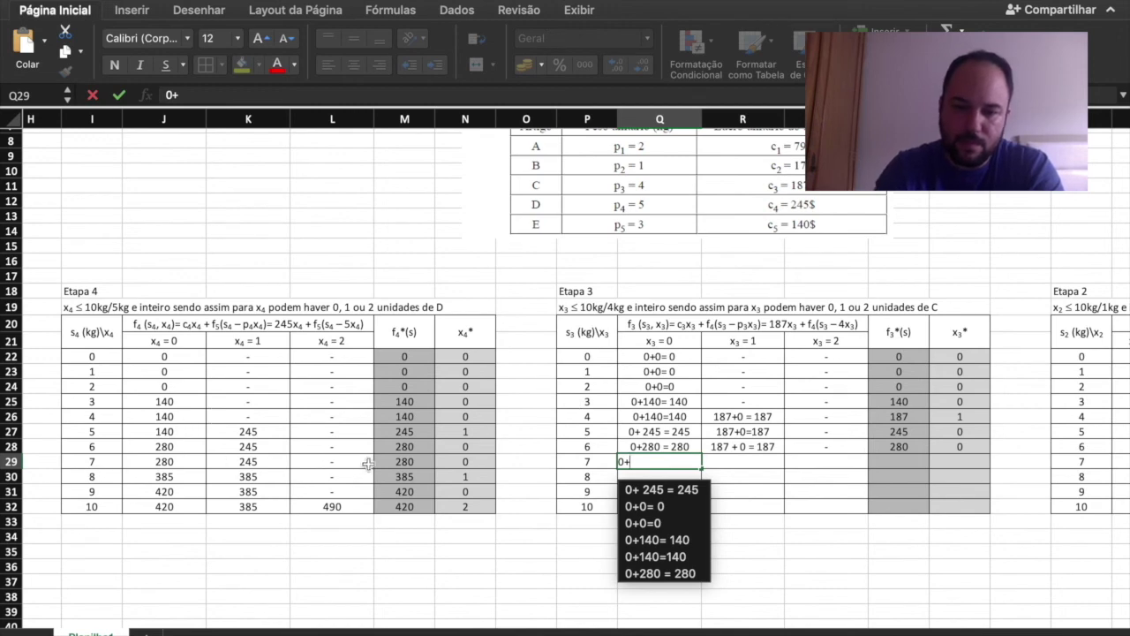
type("280")
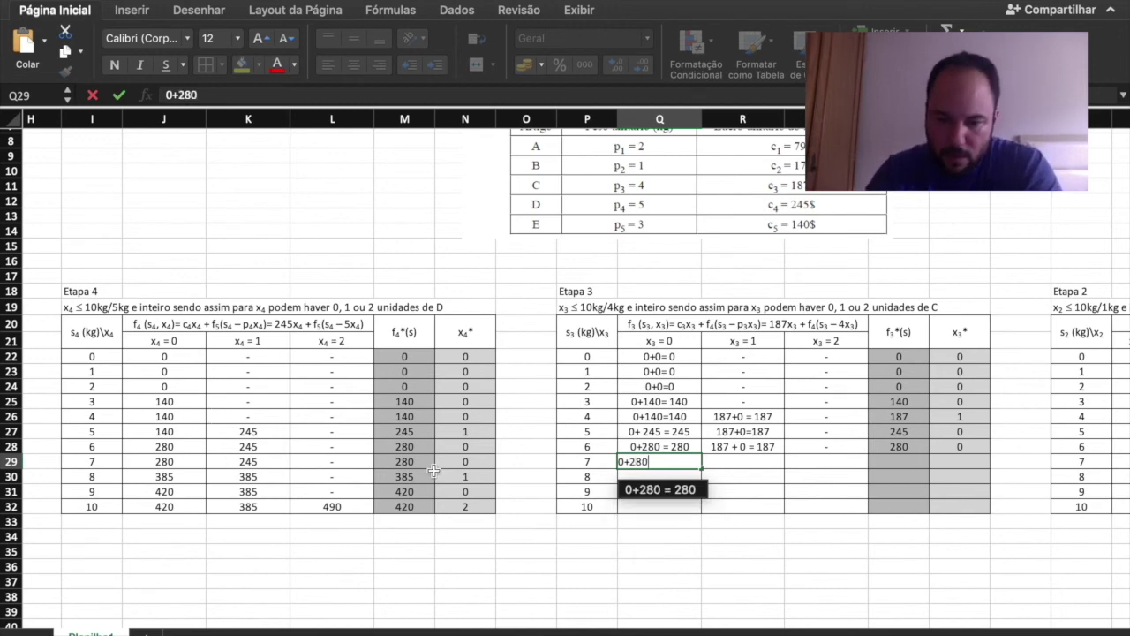
type(" =")
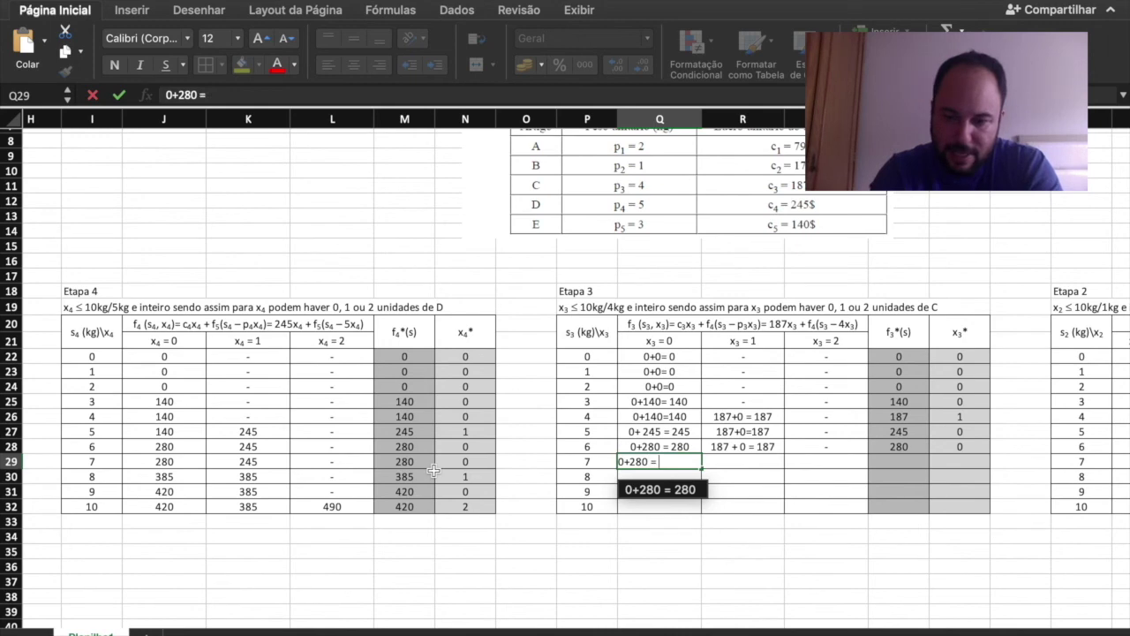
type(" 280")
key("Return")
key("Up")
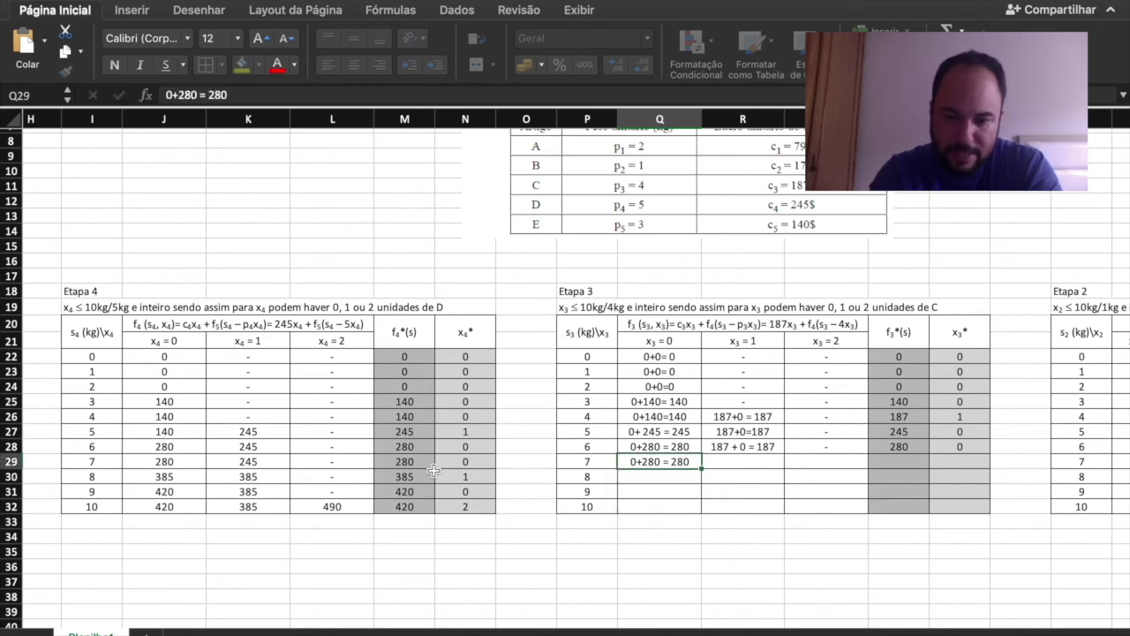
Enter 187+140 = 327 as the x3 = 1 result for s3 = 7 in Etapa 3
key("Tab")
type("187")
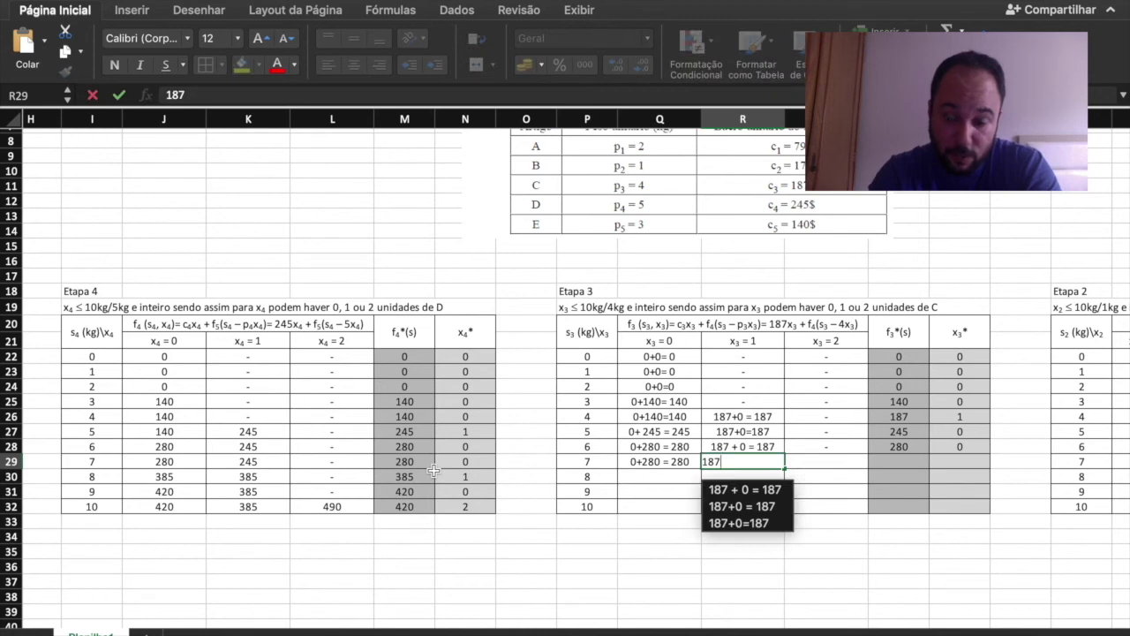
type("+")
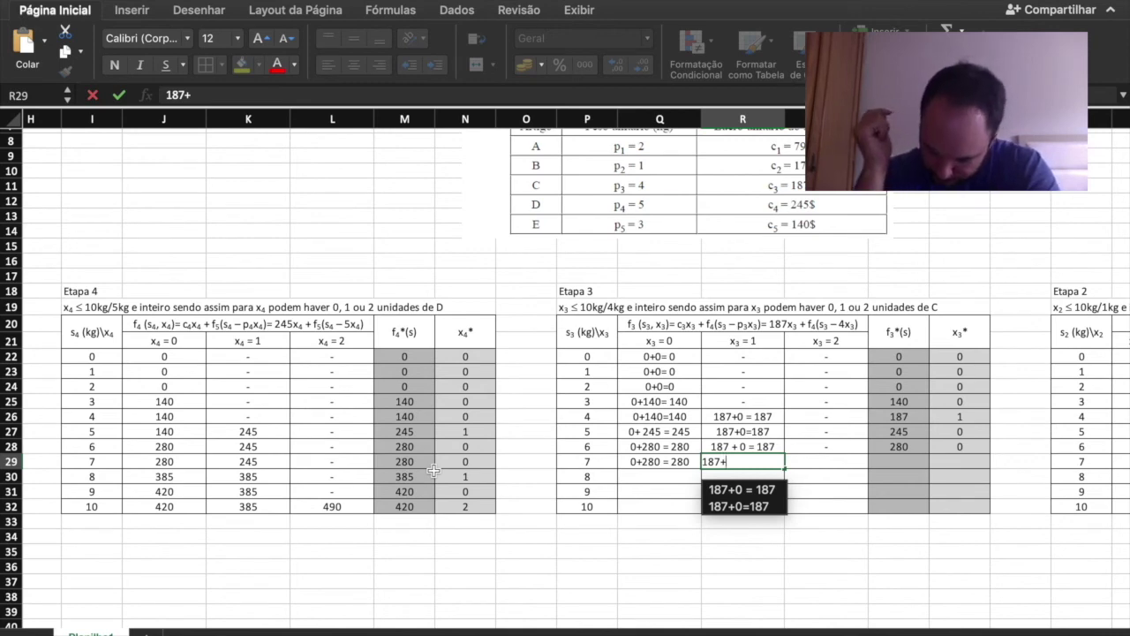
type("140 =")
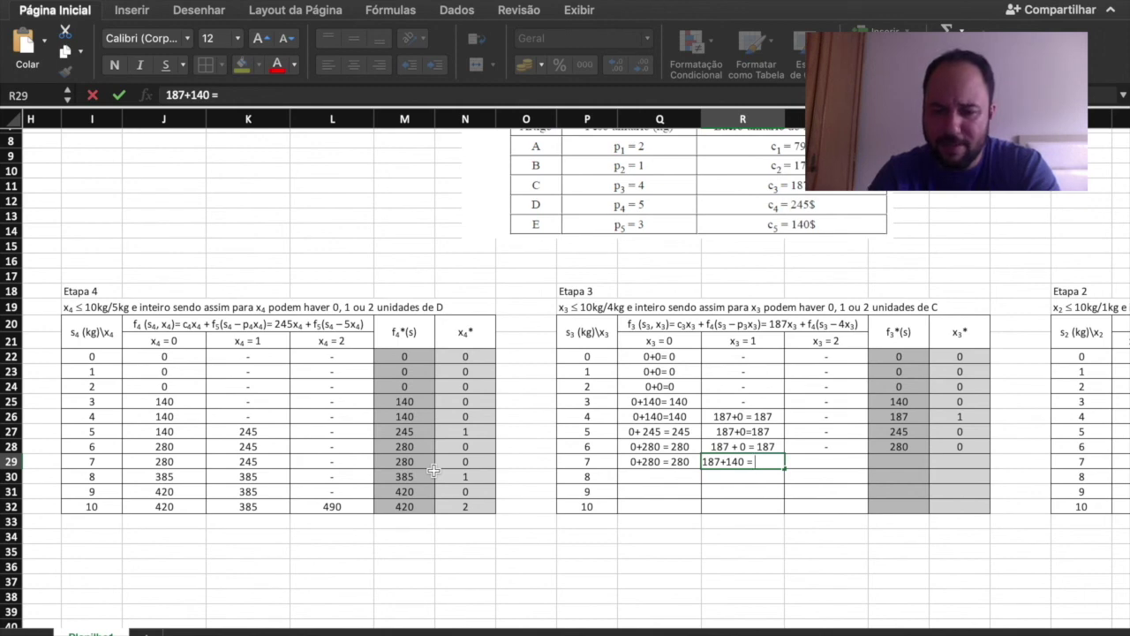
type("327")
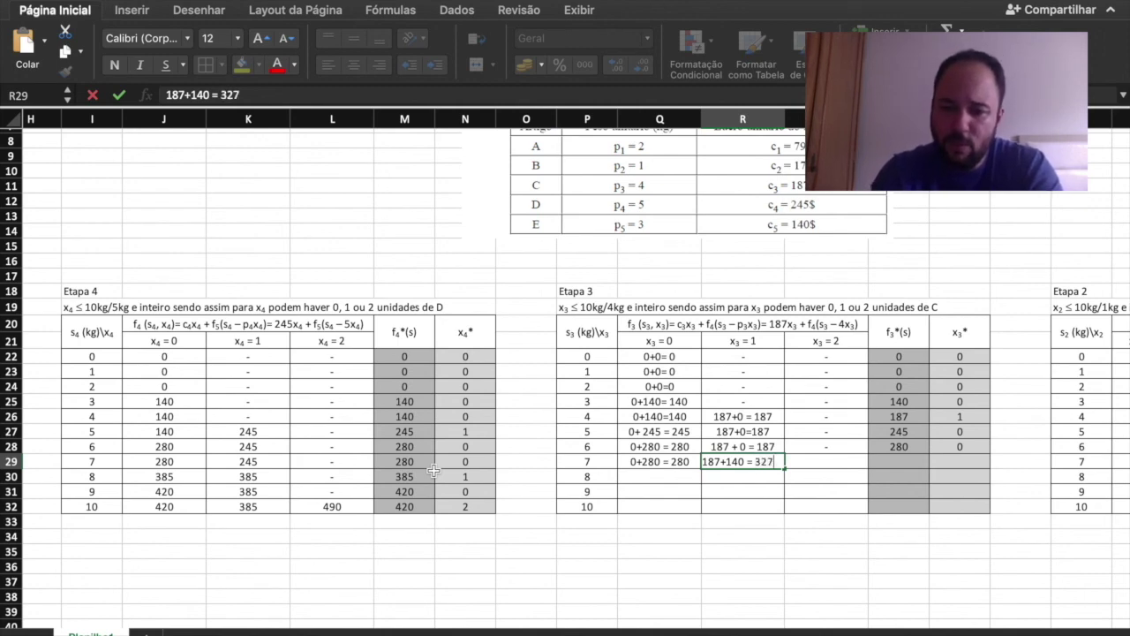
key("Return")
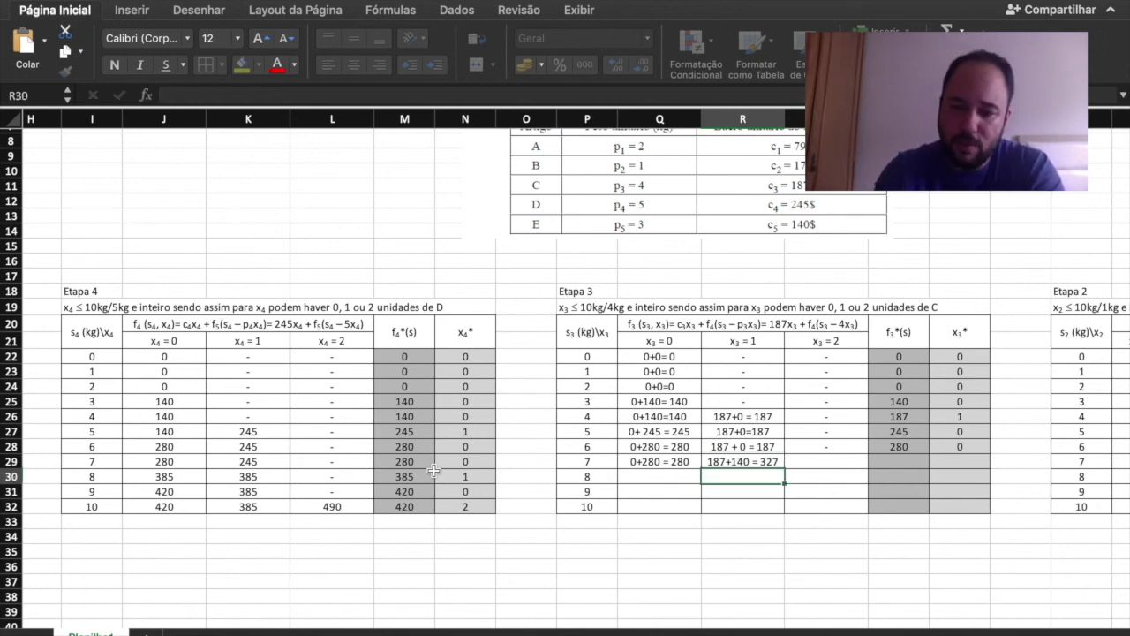
Mark the x3 = 2 entry for s3 = 7 in Etapa 3 with a dash (-)
key("Up")
key("Right")
type("=")
key("Right")
key("Left")
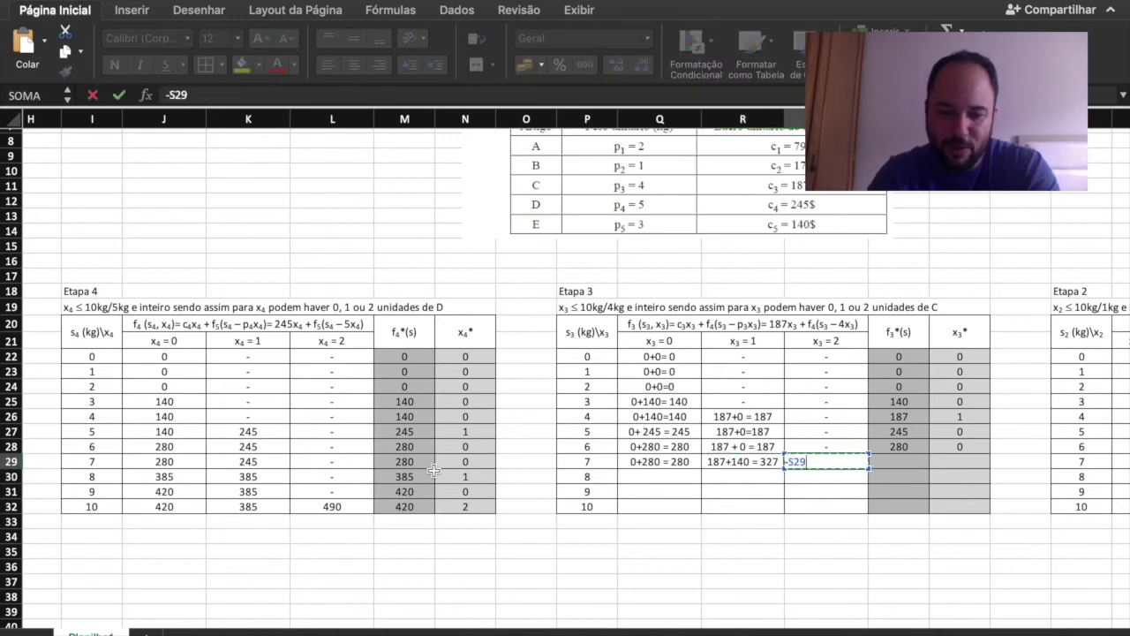
key("BackSpace")
key("BackSpace")
key("BackSpace")
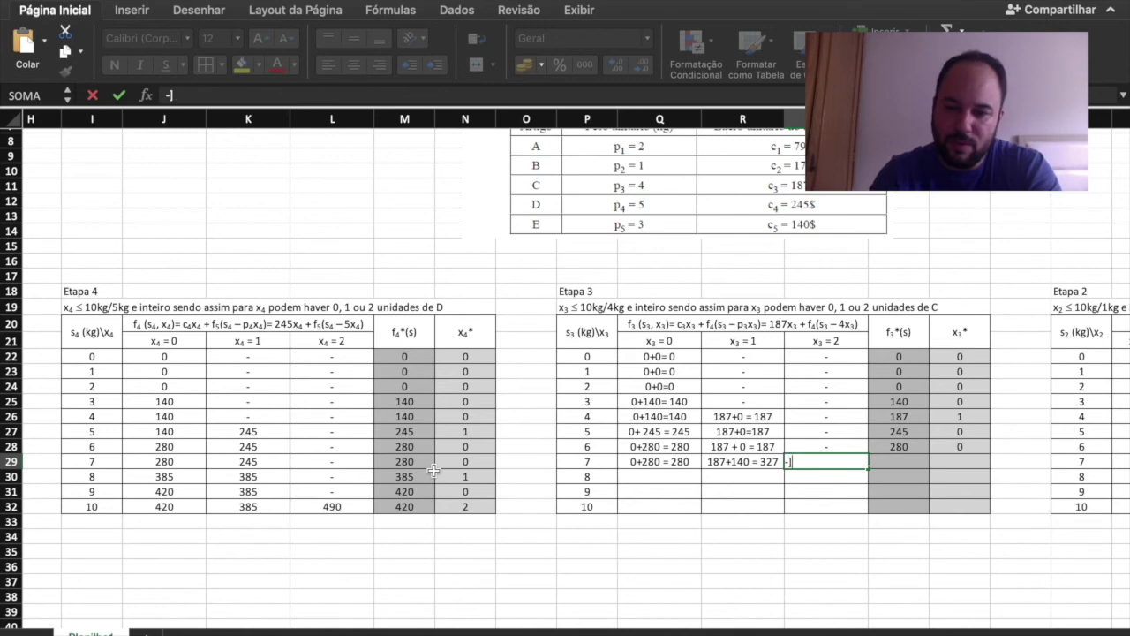
key("Return")
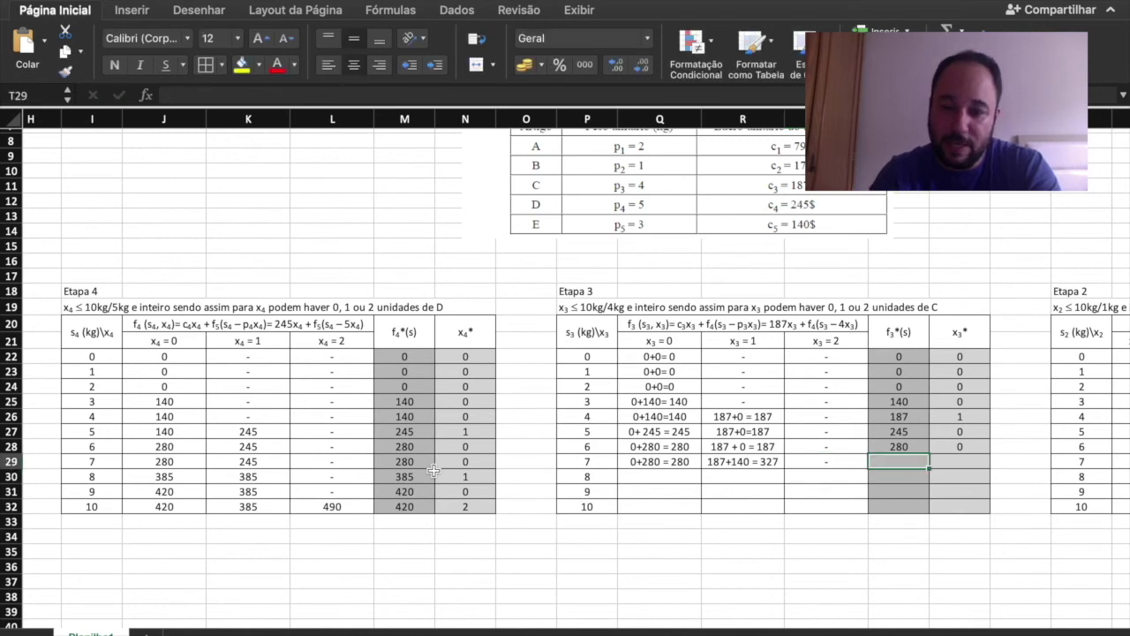
Fill in the optimum for s3 = 7 in Etapa 3 with f3*(s) as 327 and x3* as 1
type("327")
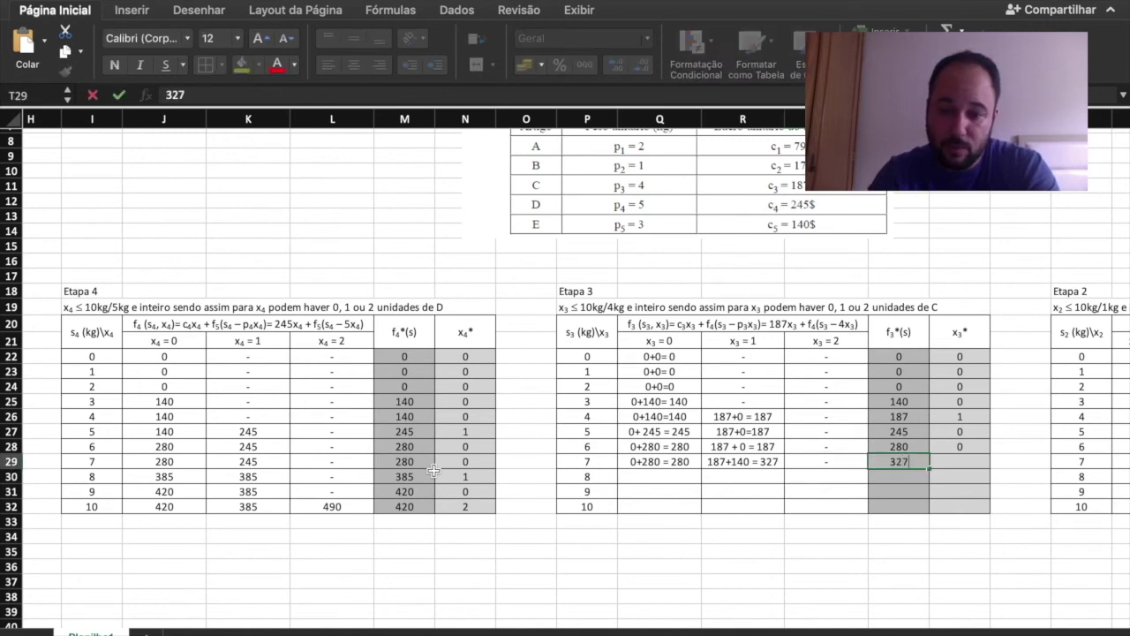
key("Tab")
type("1")
key("Return")
key("Left")
key("Left")
key("Left")
key("Left")
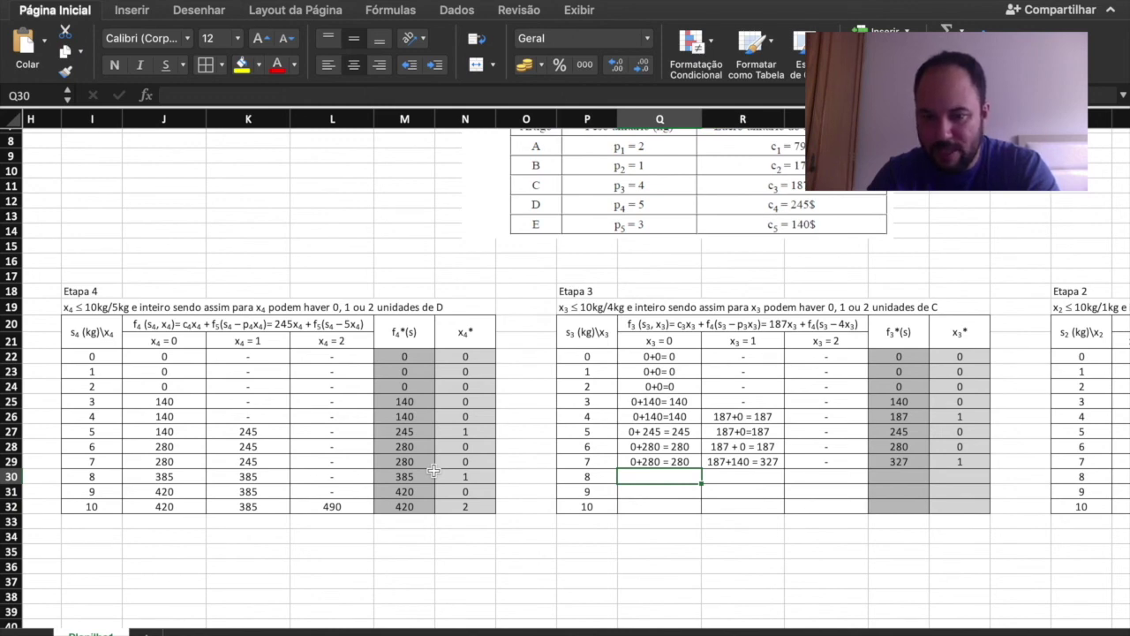
key("Right")
key("Right")
key("Left")
key("Left")
key("Right")
key("Right")
key("Down")
key("Left")
key("Left")
key("Left")
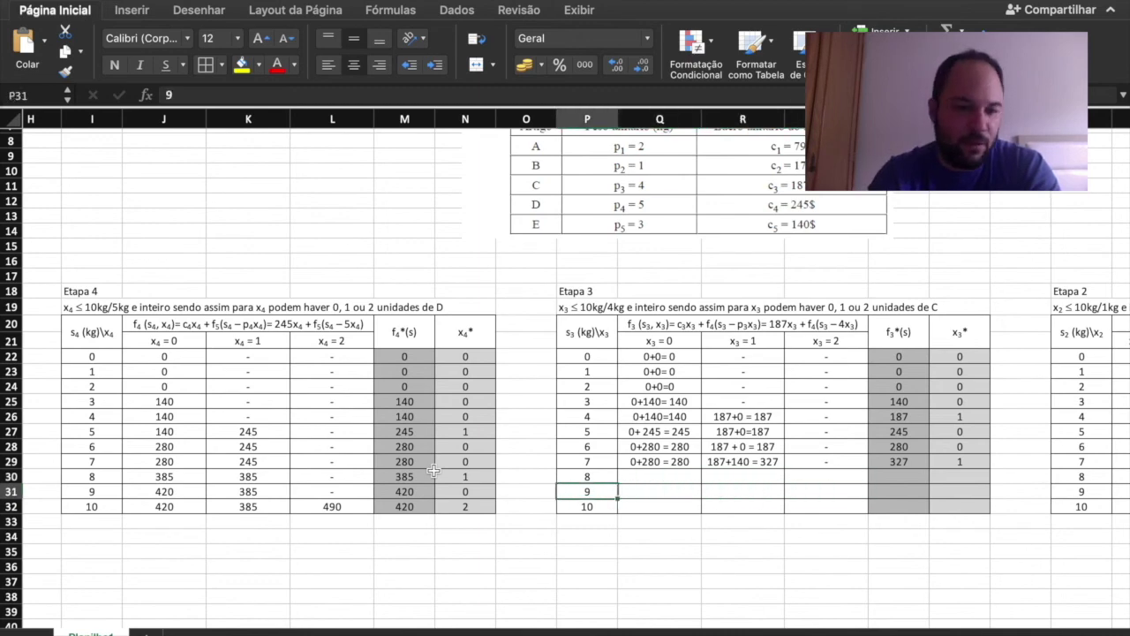
key("Up")
key("Right")
key("Down")
key("Up")
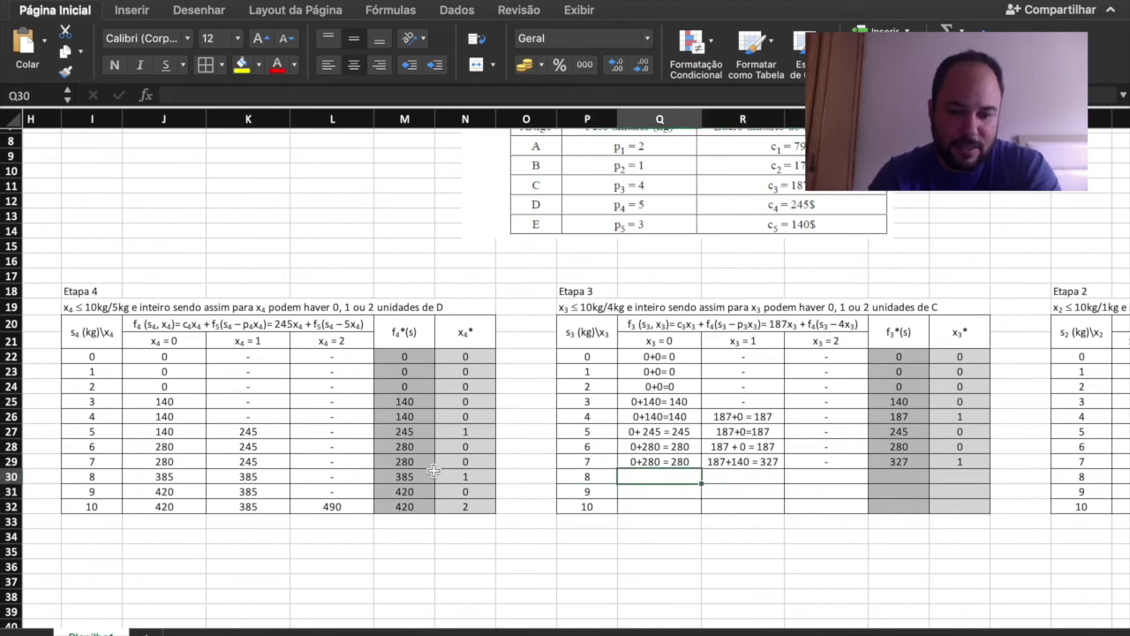
Enter 0+385 = 385 as the x3 = 0 result for s3 = 8 in Etapa 3 and begin the x3 = 1 entry with 187+
type("0+")
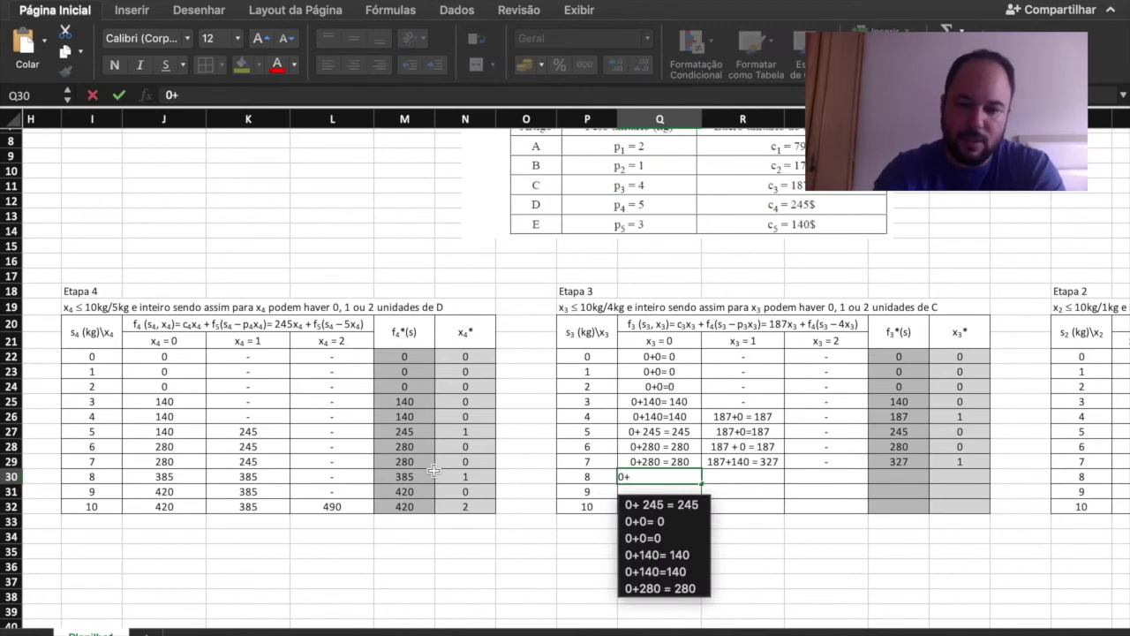
type("38")
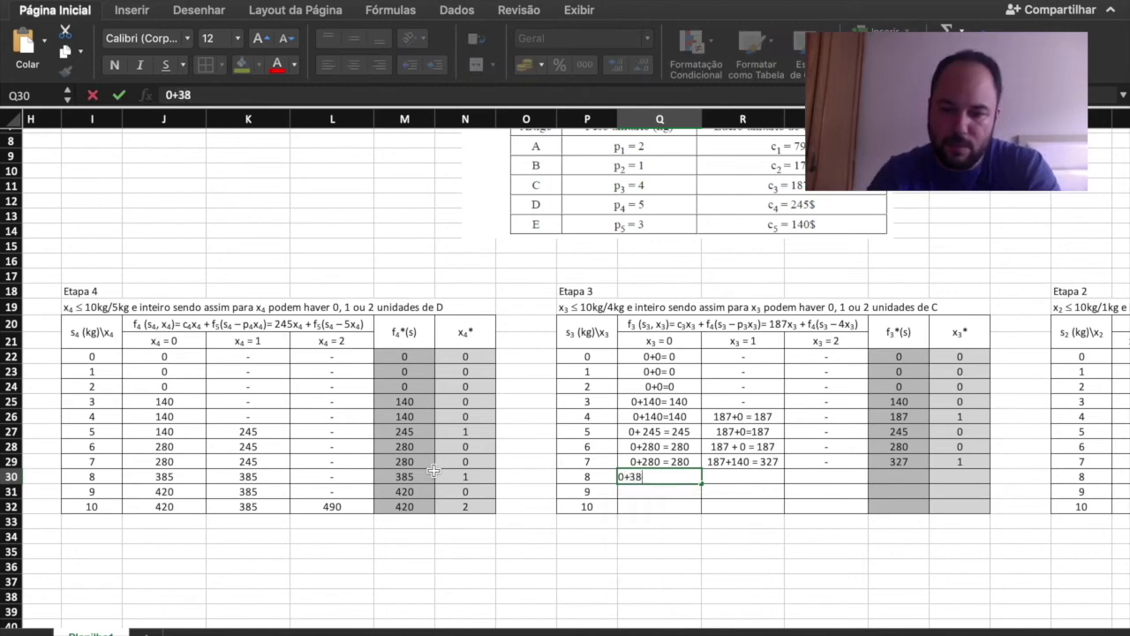
type("5 = 385")
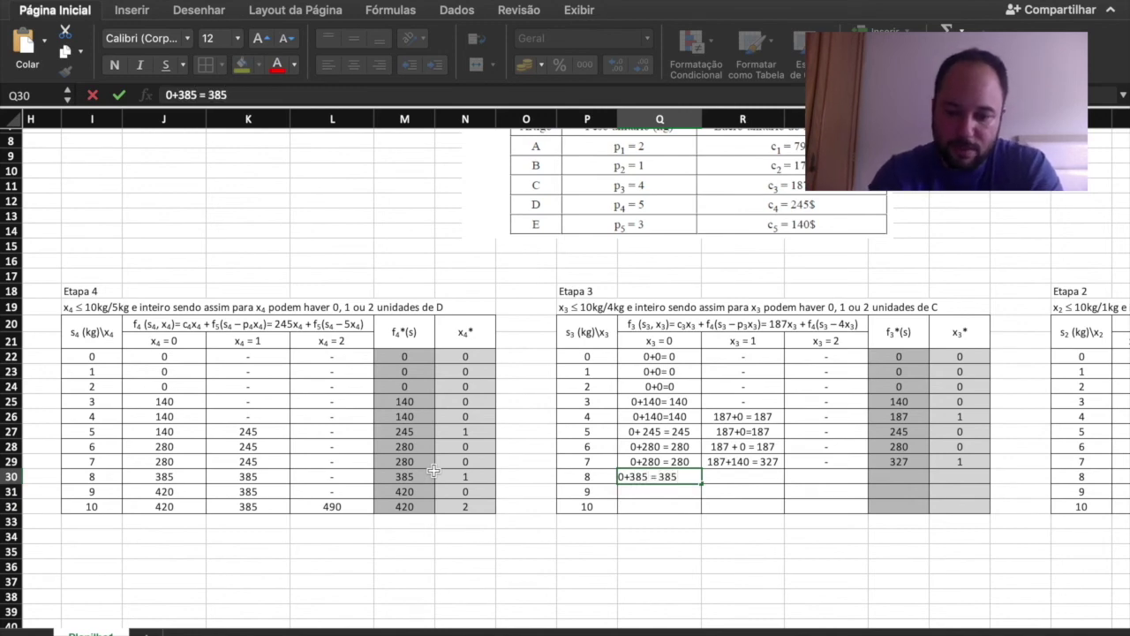
key("Tab")
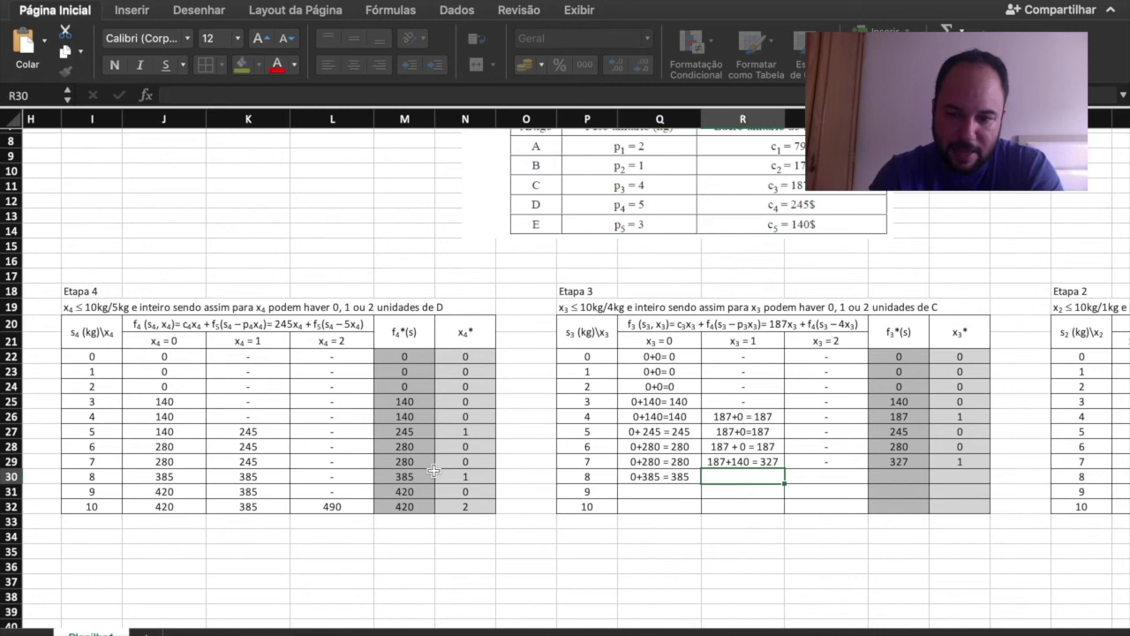
type("187")
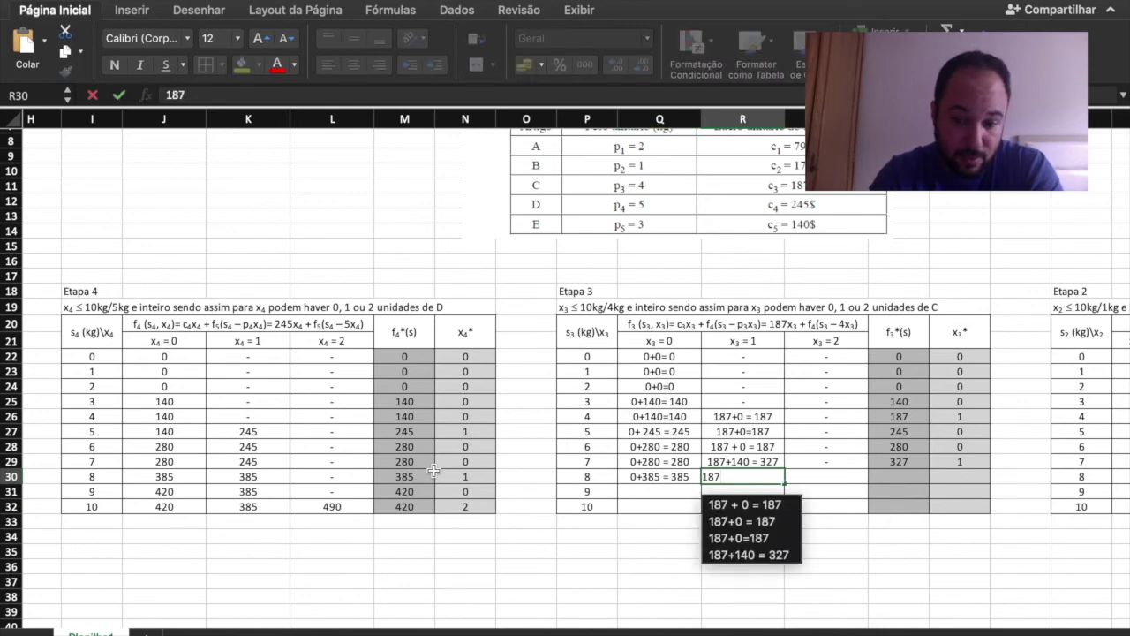
type("+")
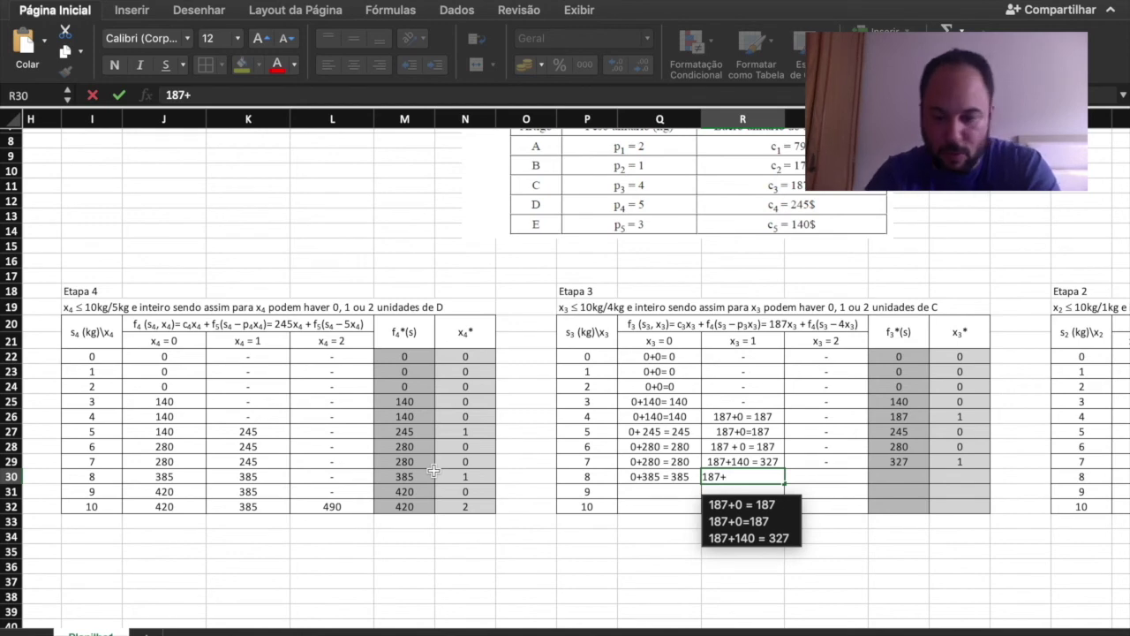
type("0")
type(" =")
type(" 187")
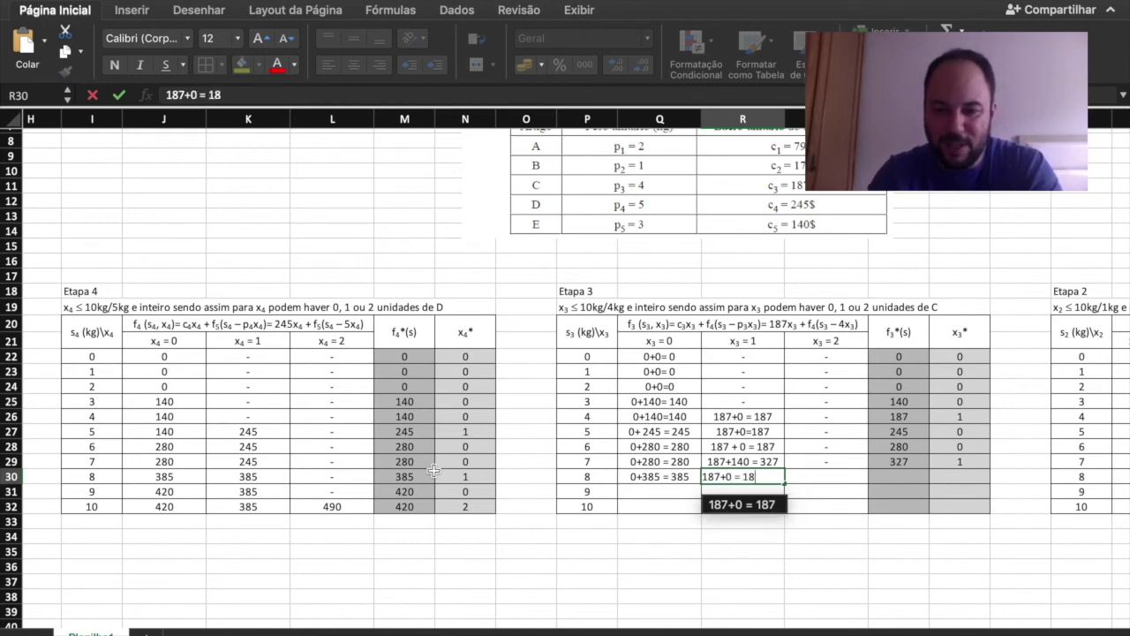
key("BackSpace")
key("BackSpace")
key("BackSpace")
key("BackSpace")
key("BackSpace")
key("BackSpace")
key("BackSpace")
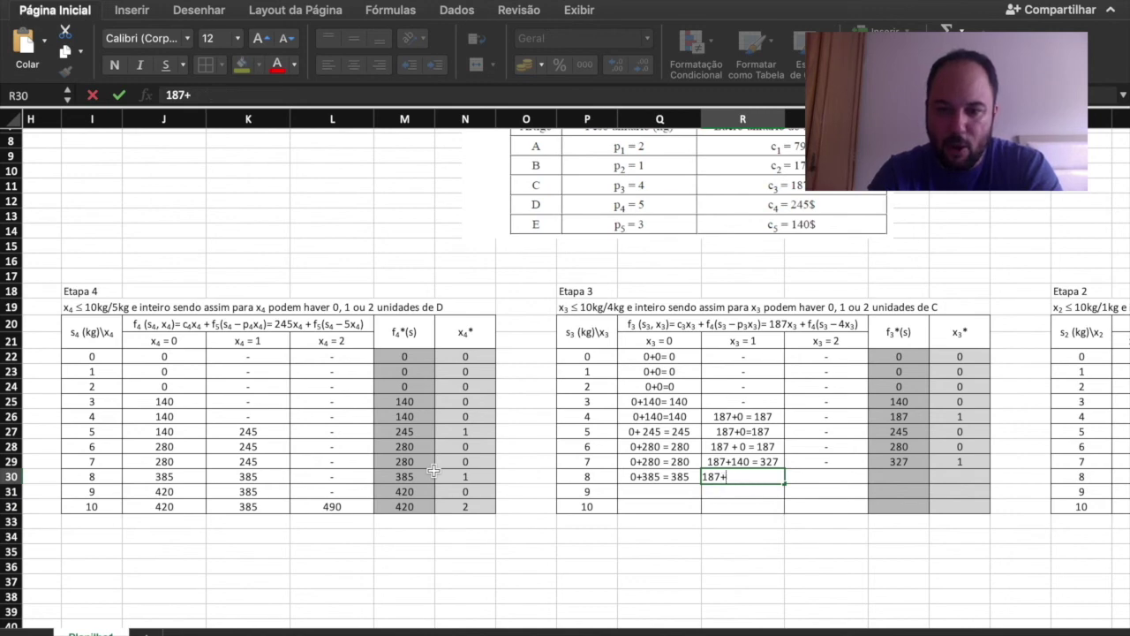
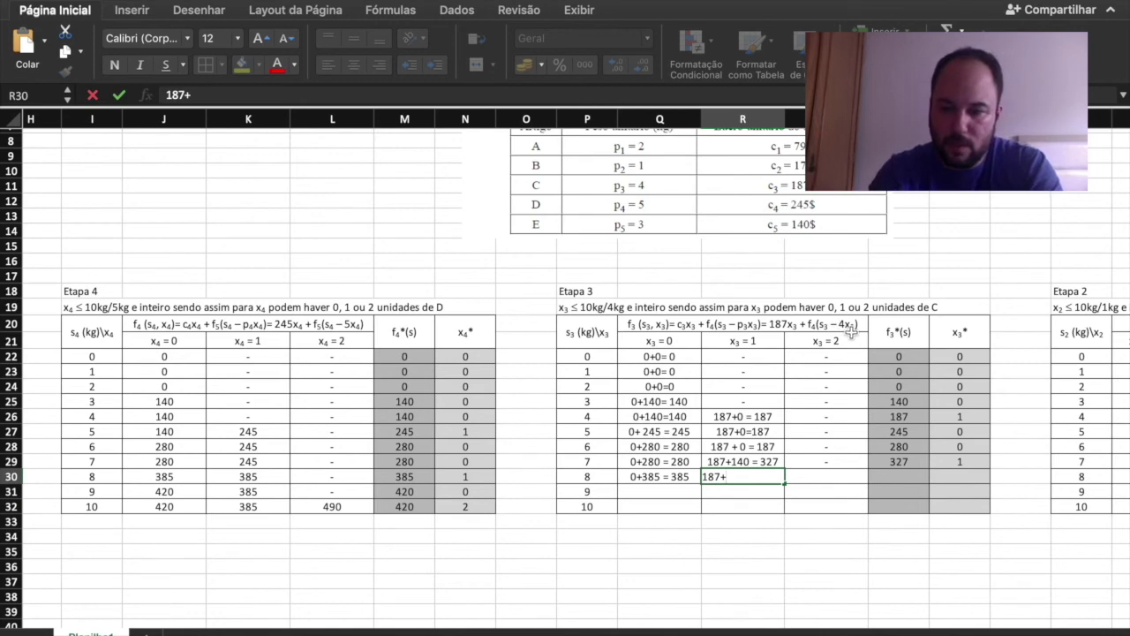
Complete the x3 = 1 entry for s3 = 8 in Etapa 3 as 187+140 = 327
type("140")
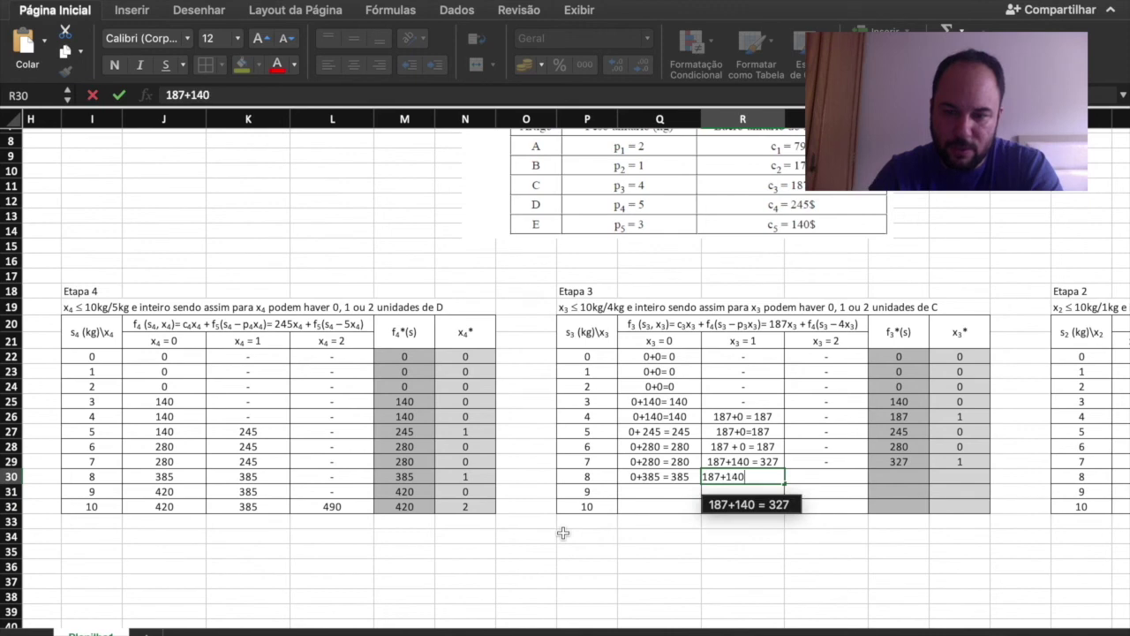
key("Return")
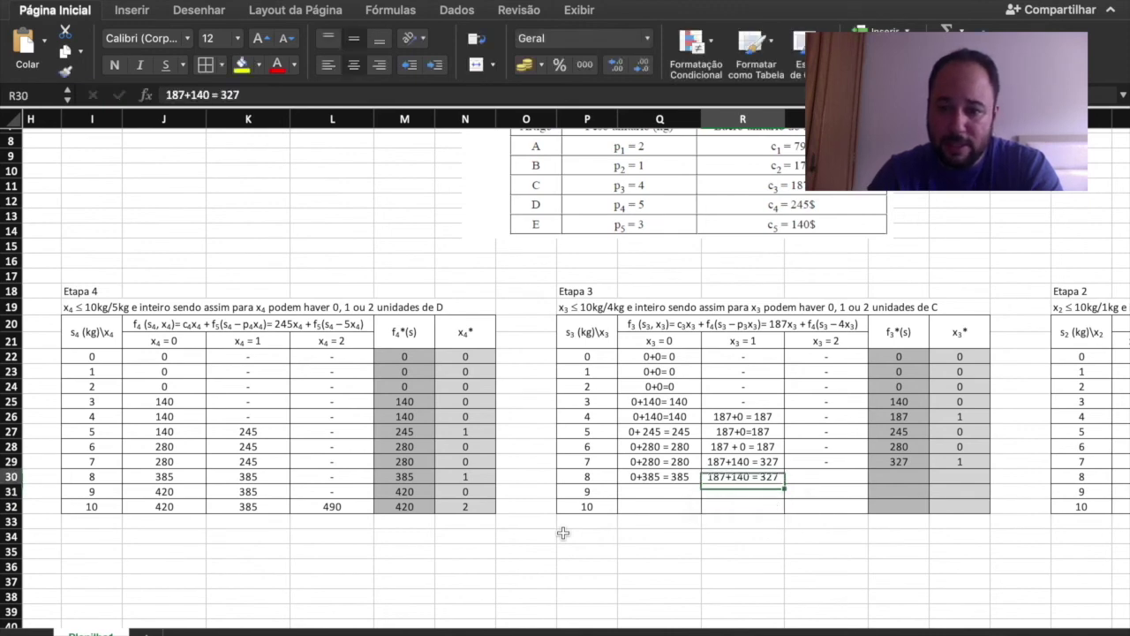
Enter 374+0 = 374 as the x3 = 2 result for s3 = 8 in Etapa 3
key("Tab")
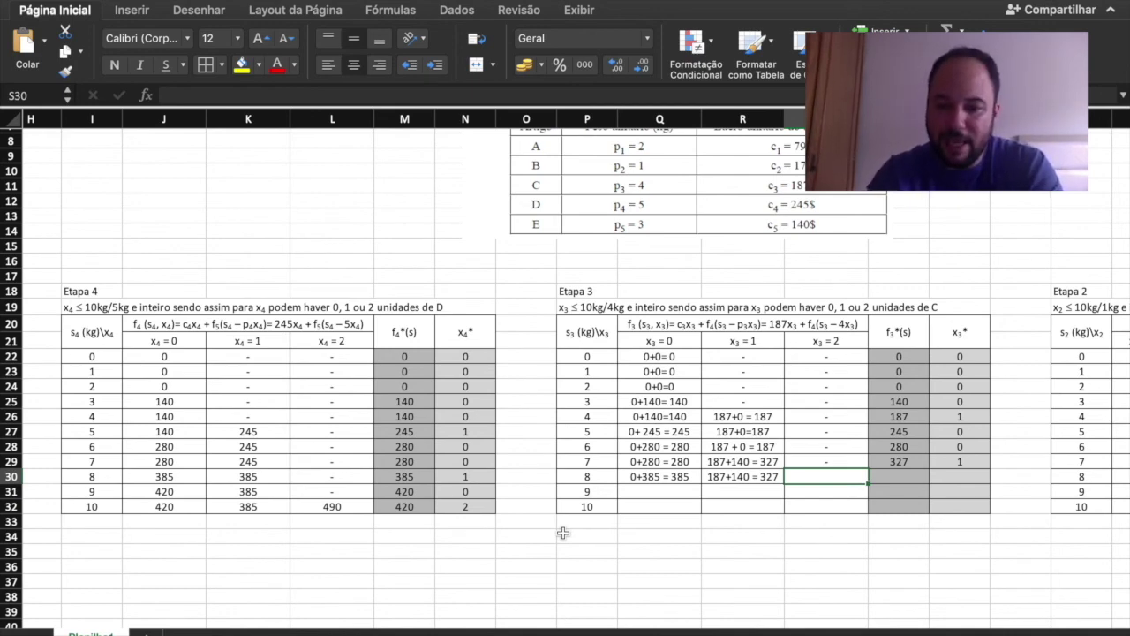
type("374")
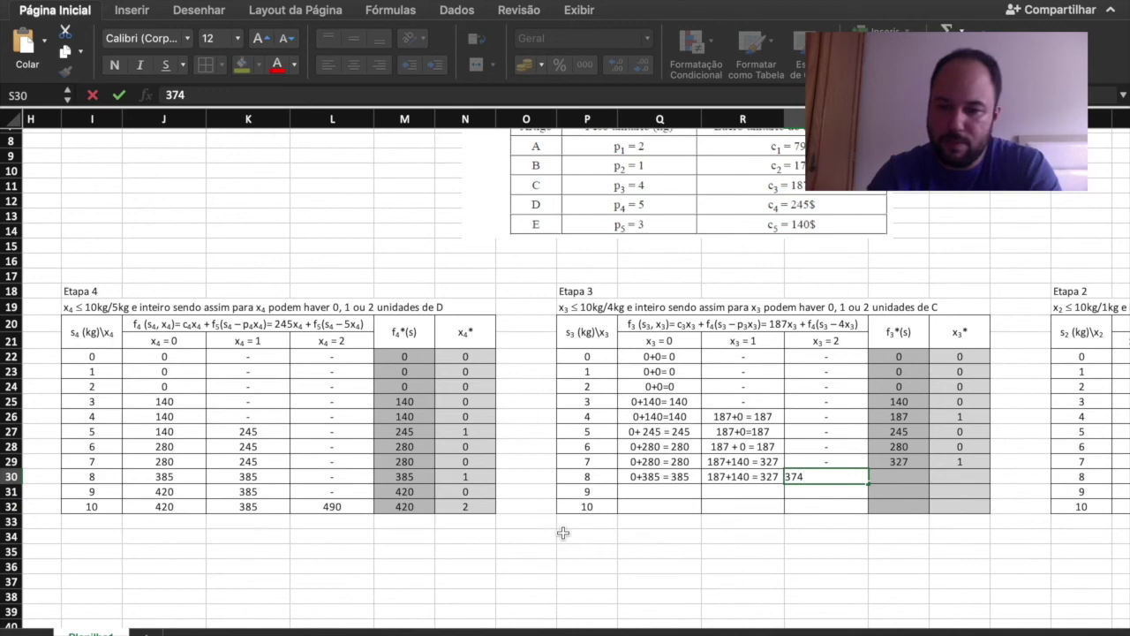
type("+0 = 374")
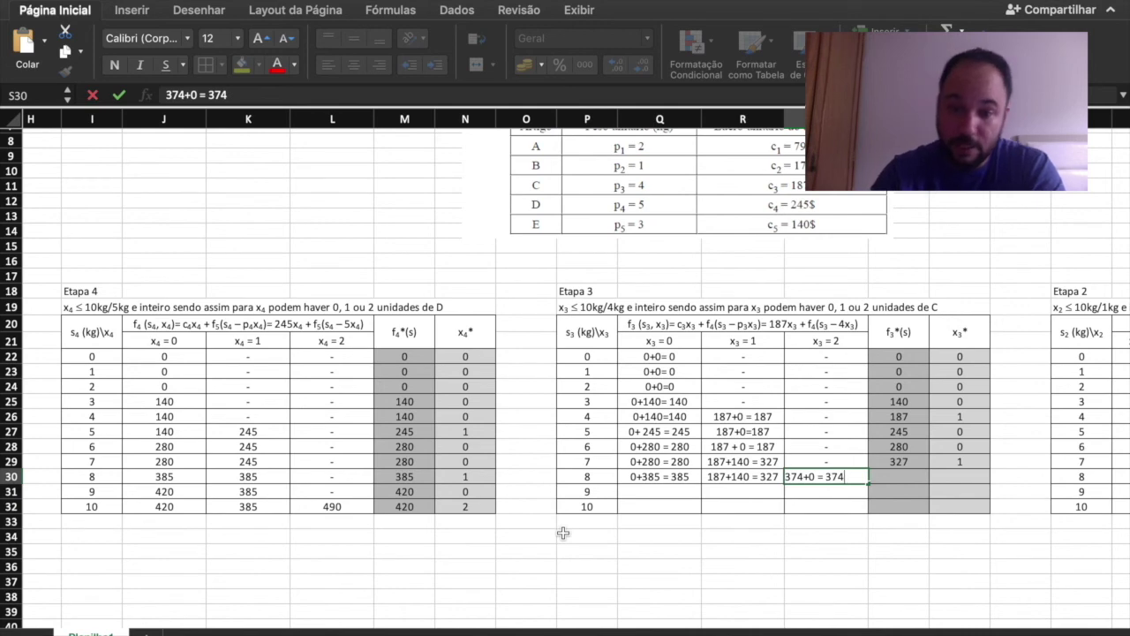
key("ctrl+Return")
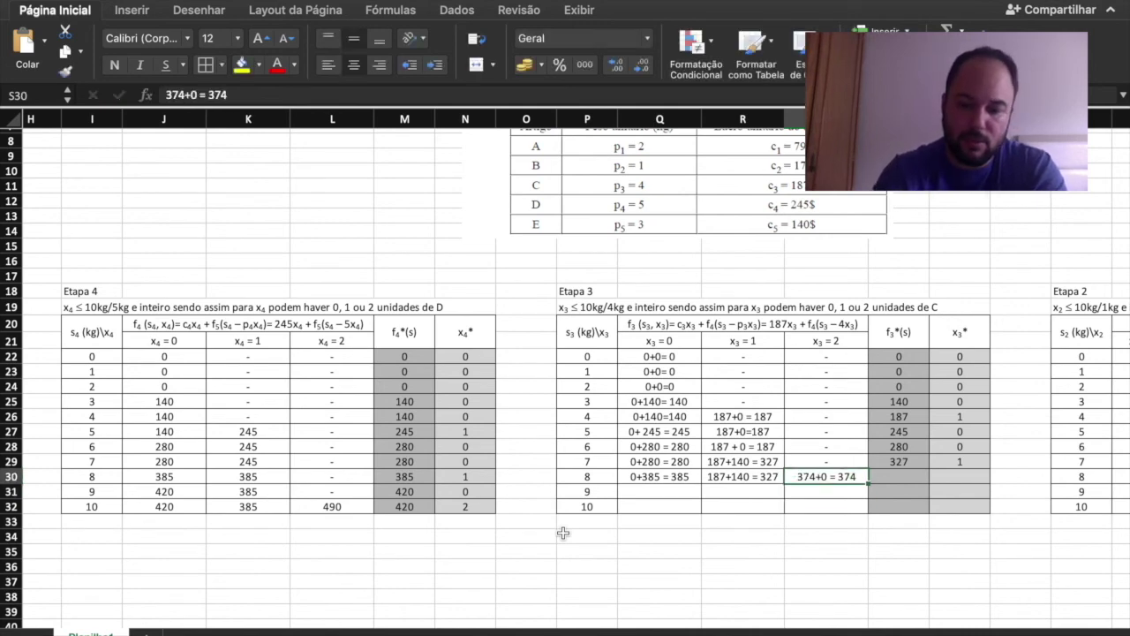
Fill in the optimum for s3 = 8 in Etapa 3 with f3*(s) as 385 and x3* as 0
key("Right")
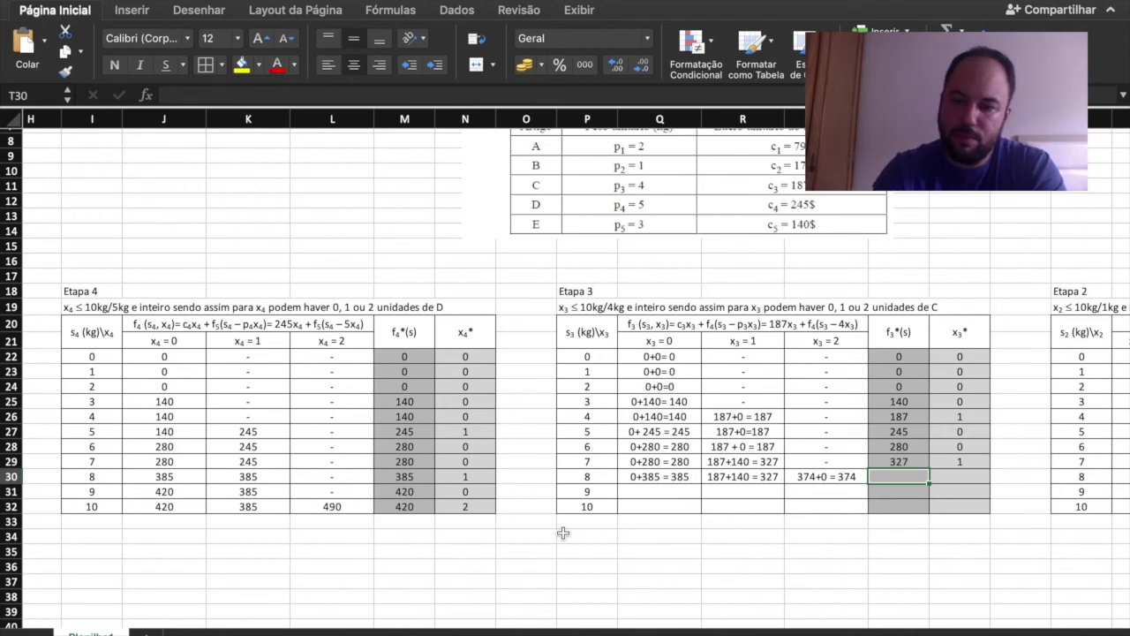
type("38")
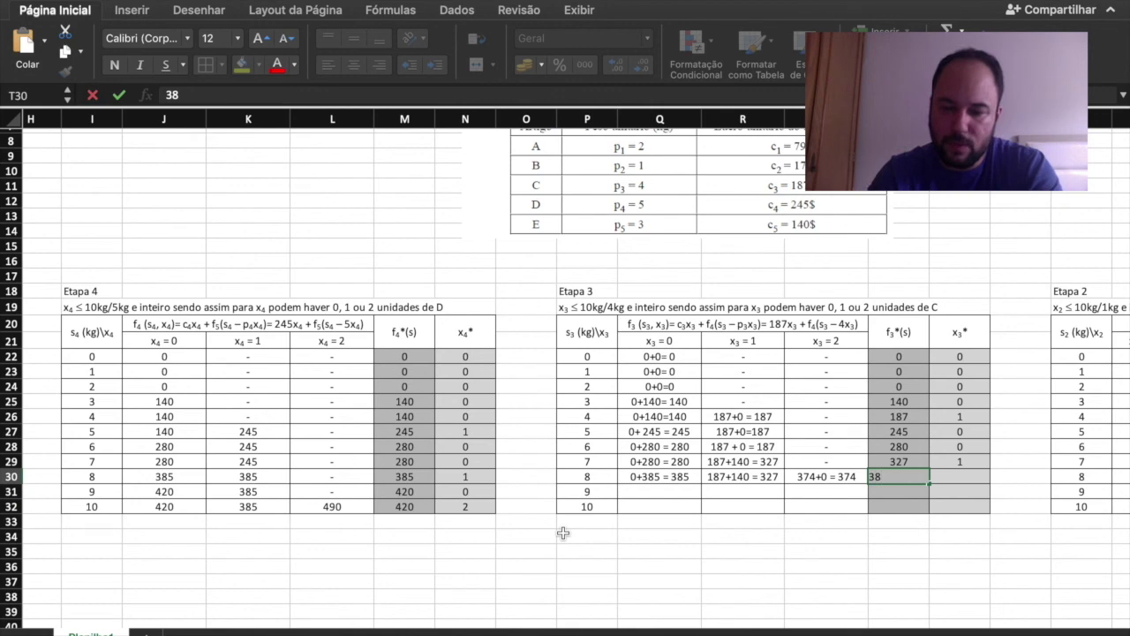
type("5")
key("Tab")
type("0")
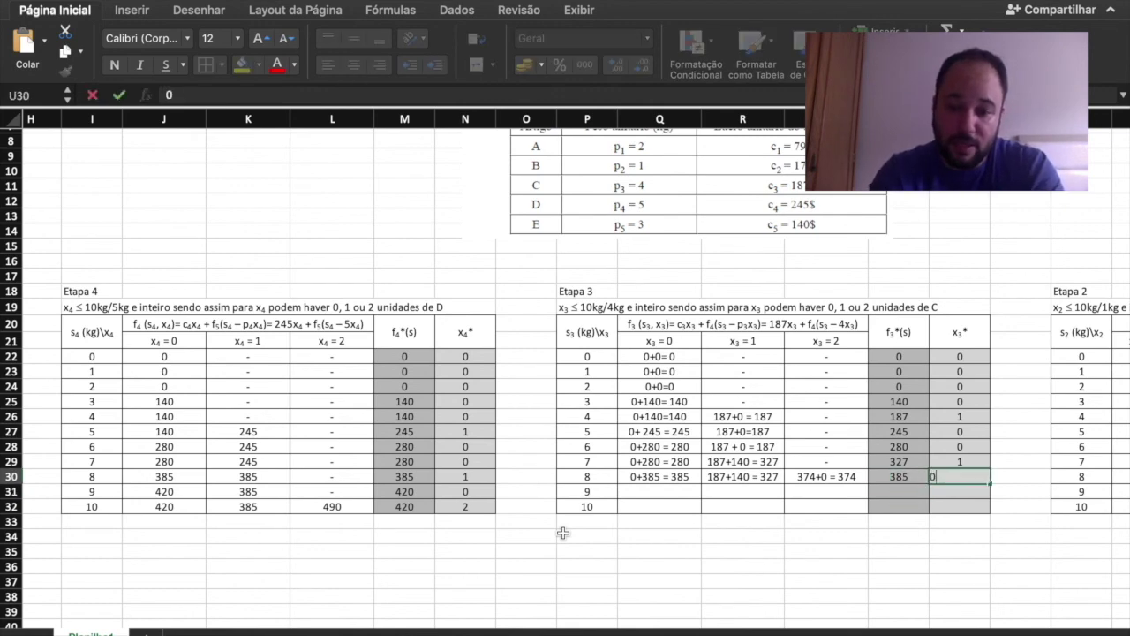
key("Return")
Enter 0+420 = 420 as the x3 = 0 result for s3 = 9 in Etapa 3
key("Tab")
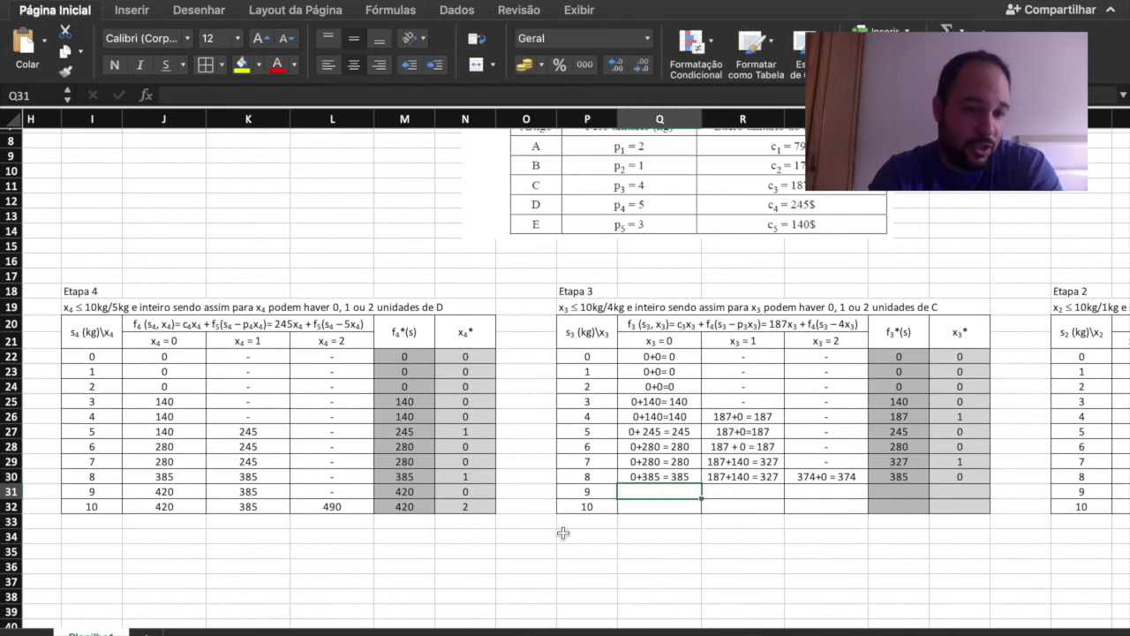
type("0+")
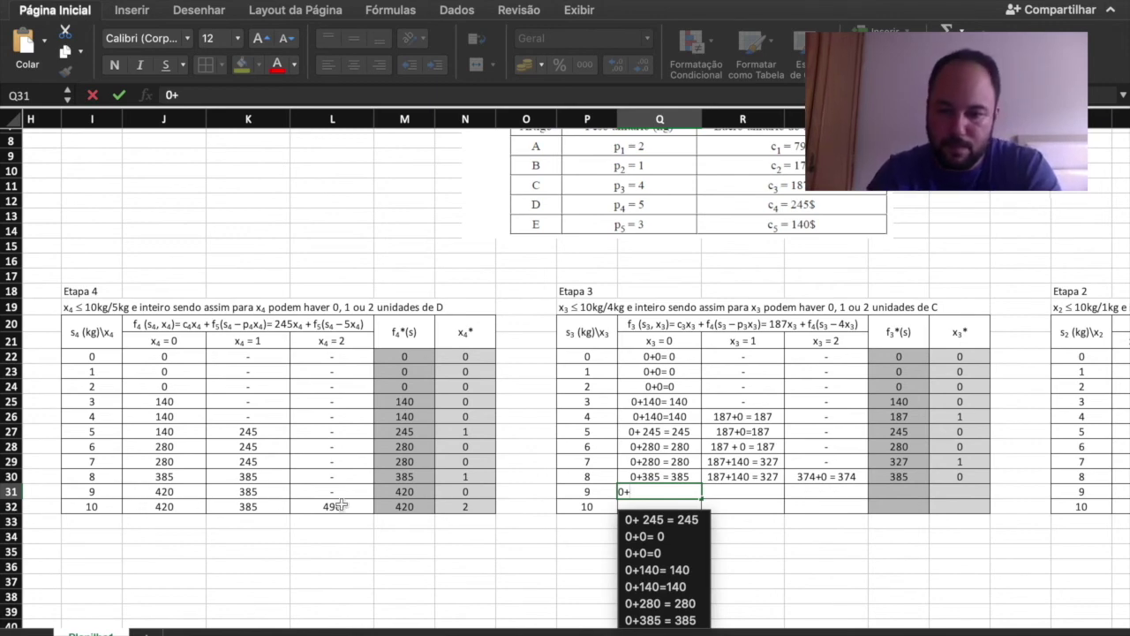
type("420 = 420")
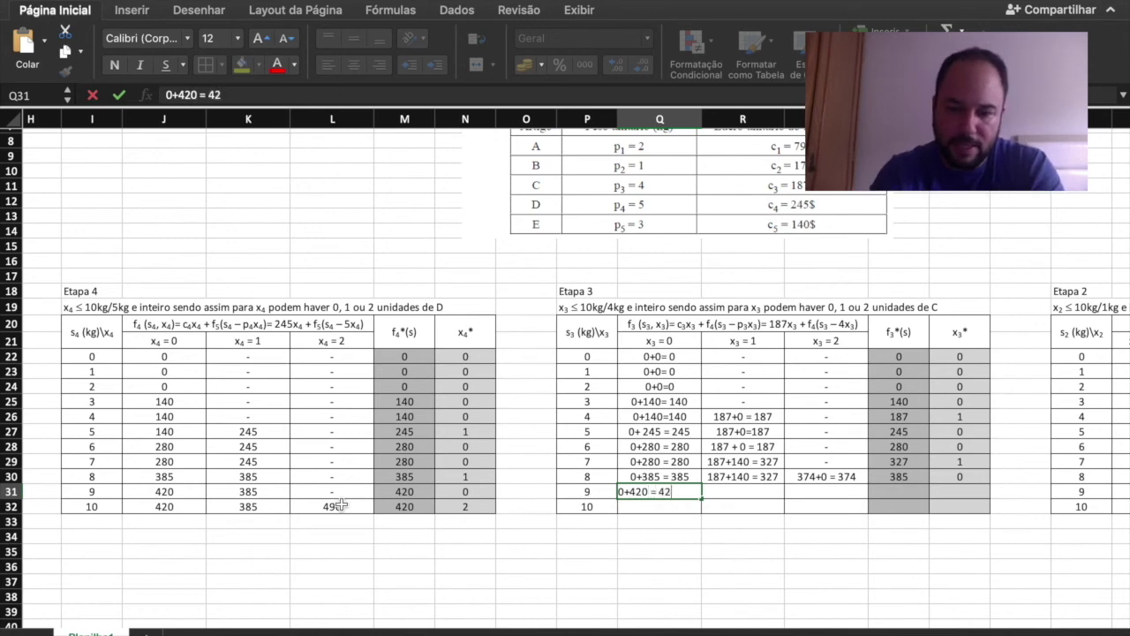
key("Tab")
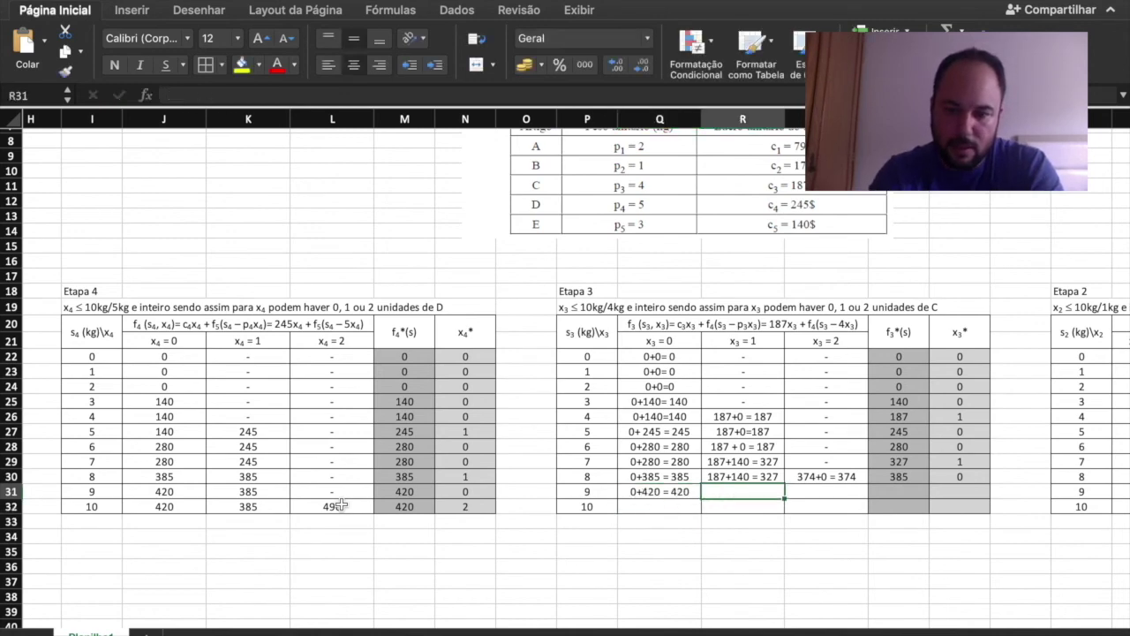
Enter 187+245 = 432 as the x3 = 1 result for s3 = 9 in Etapa 3
type("187")
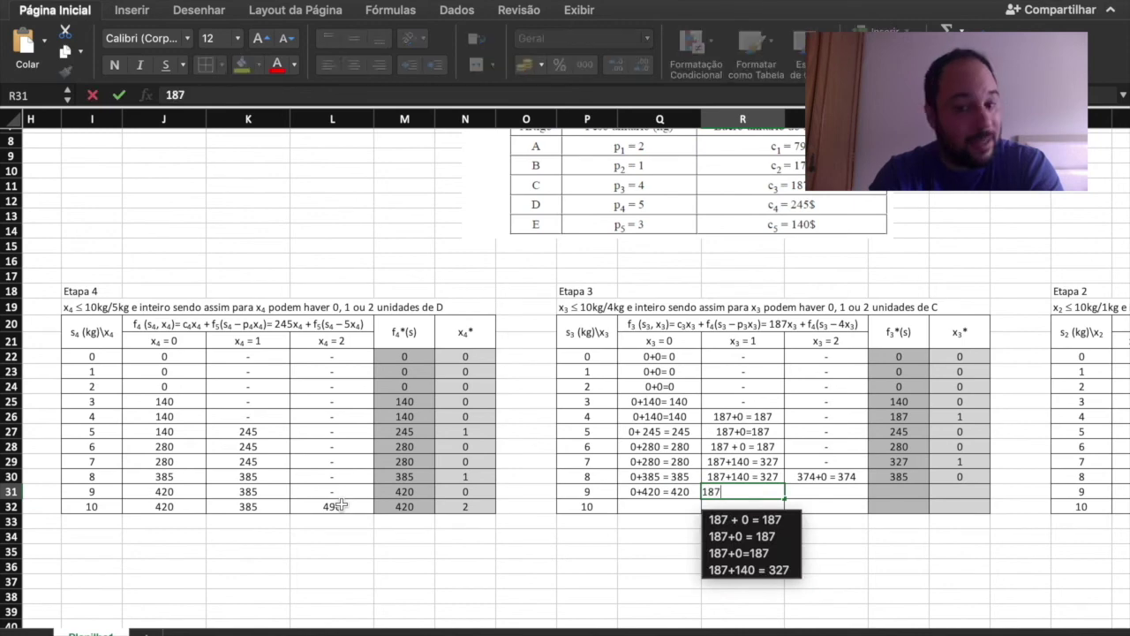
type("+")
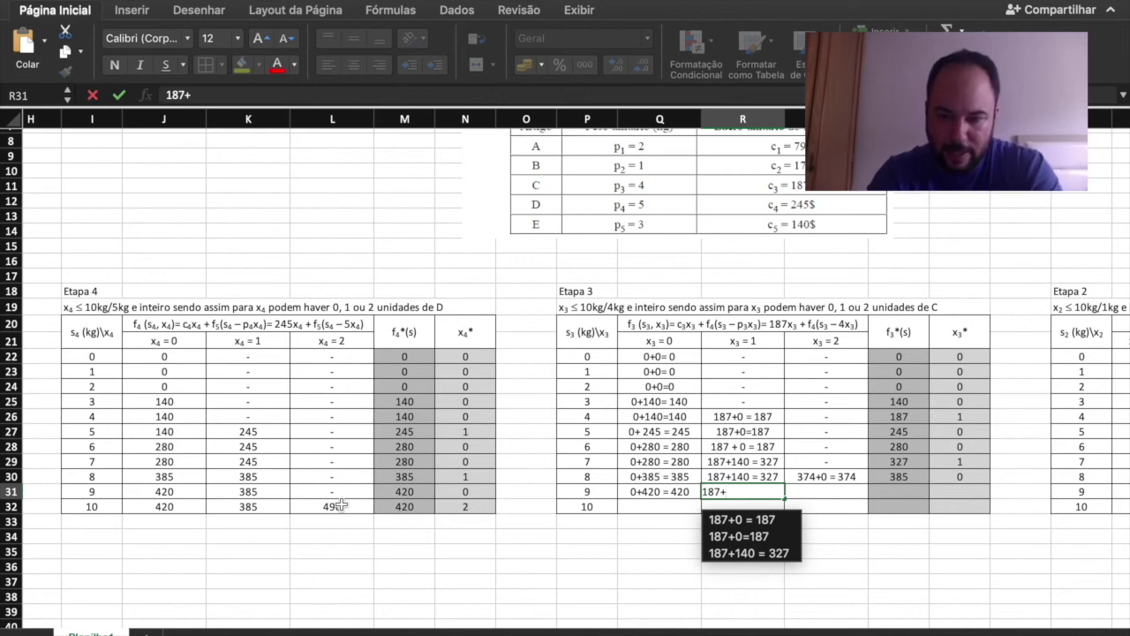
type("245")
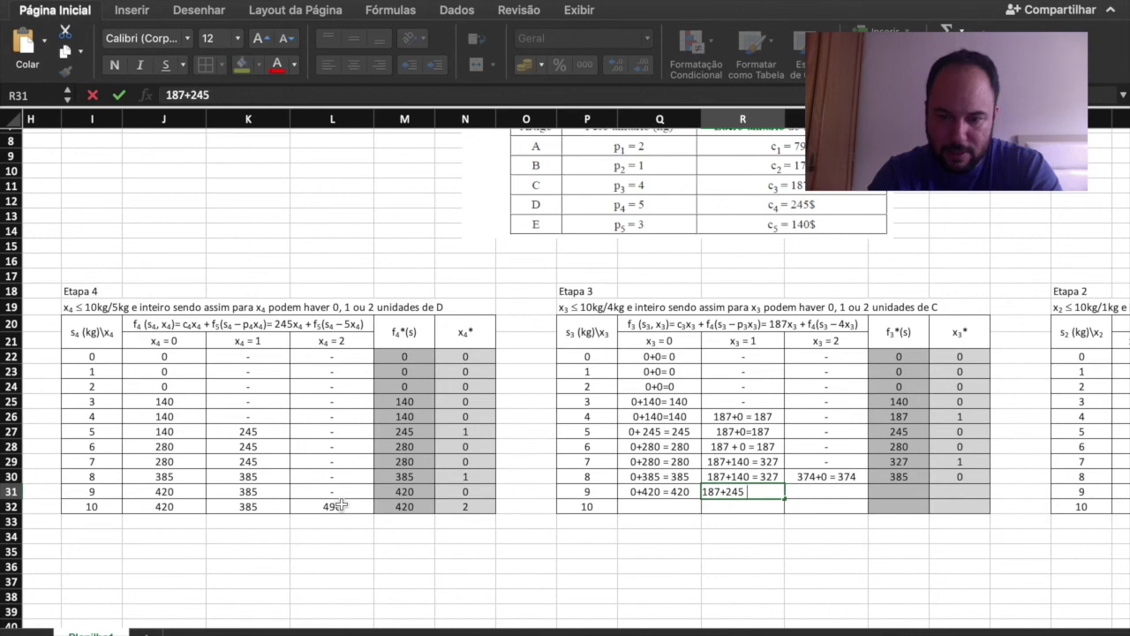
type(" =")
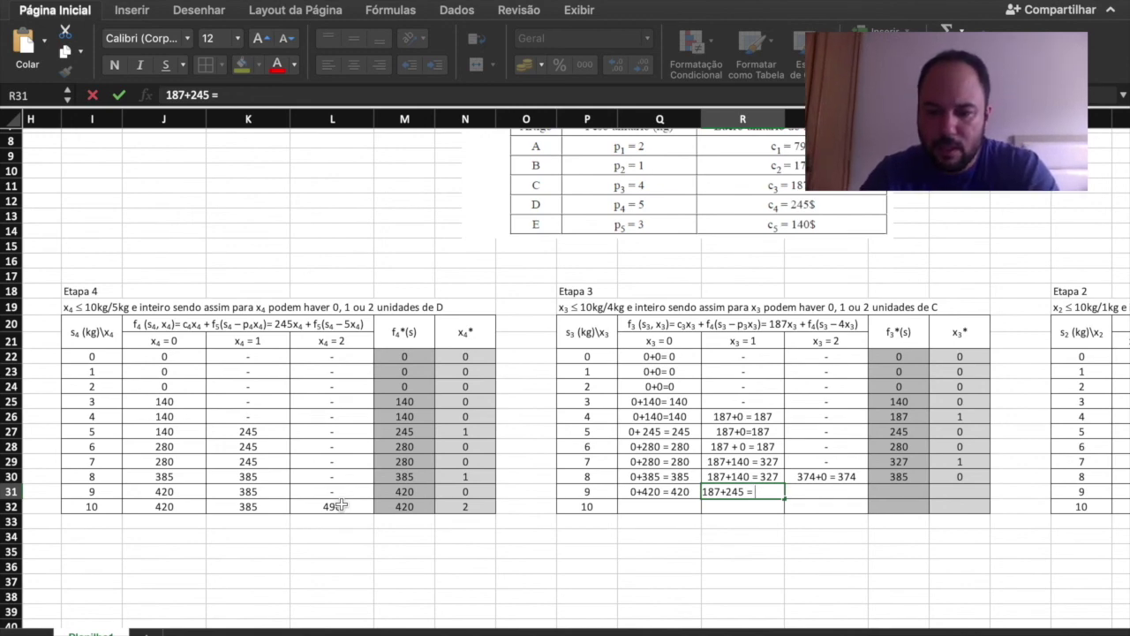
type("432")
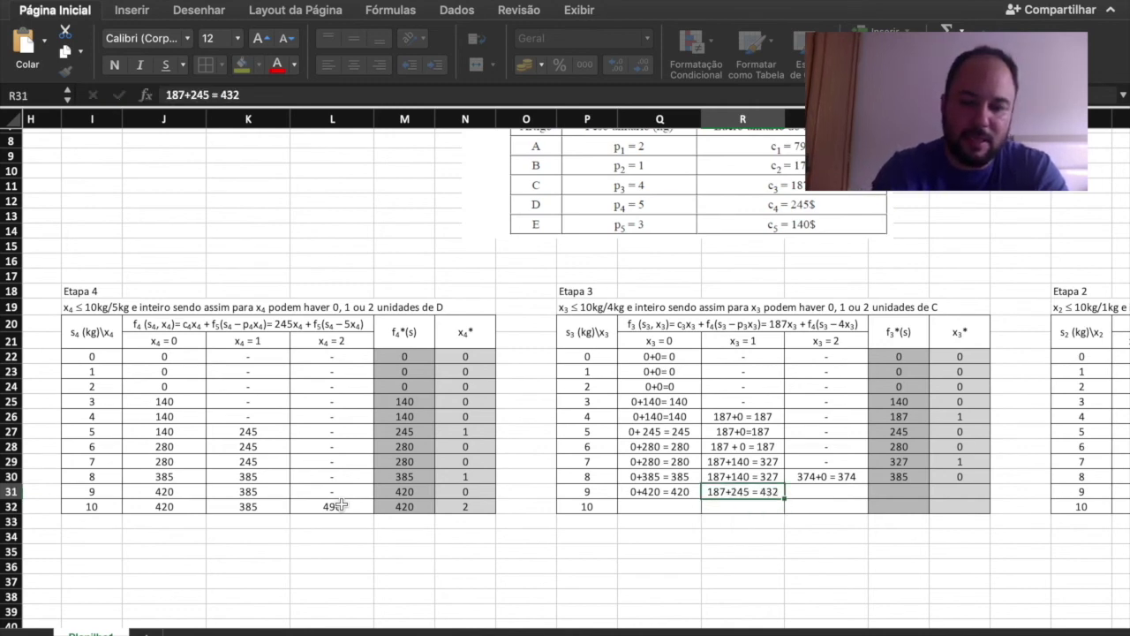
Enter 374+0 = 374 as the x3 = 2 result for s3 = 9 in Etapa 3
key("Tab")
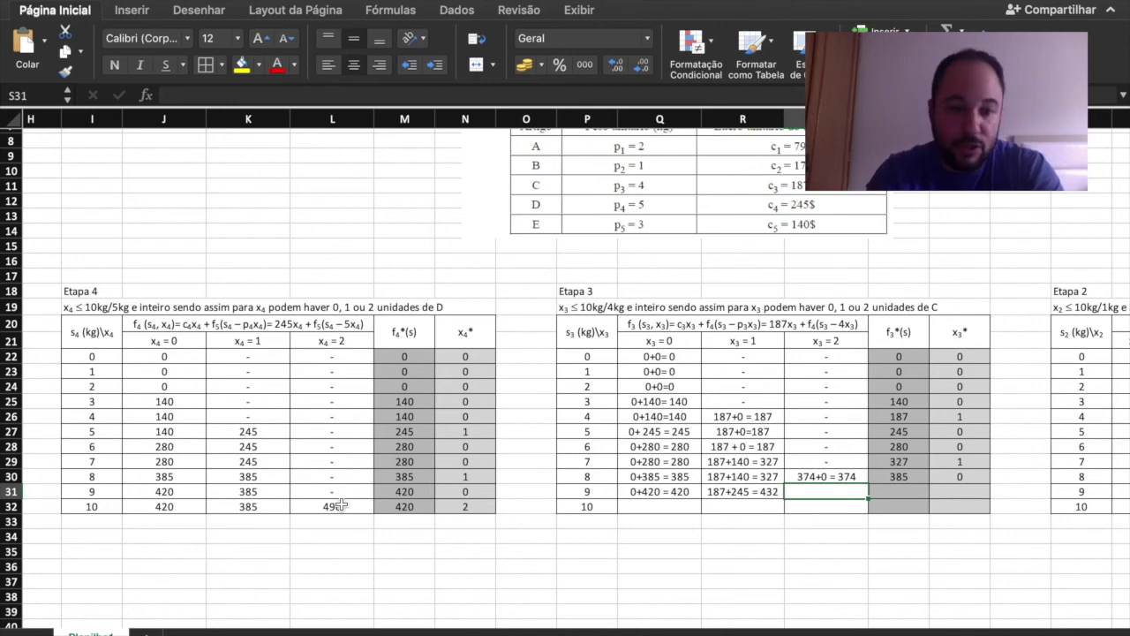
type("37")
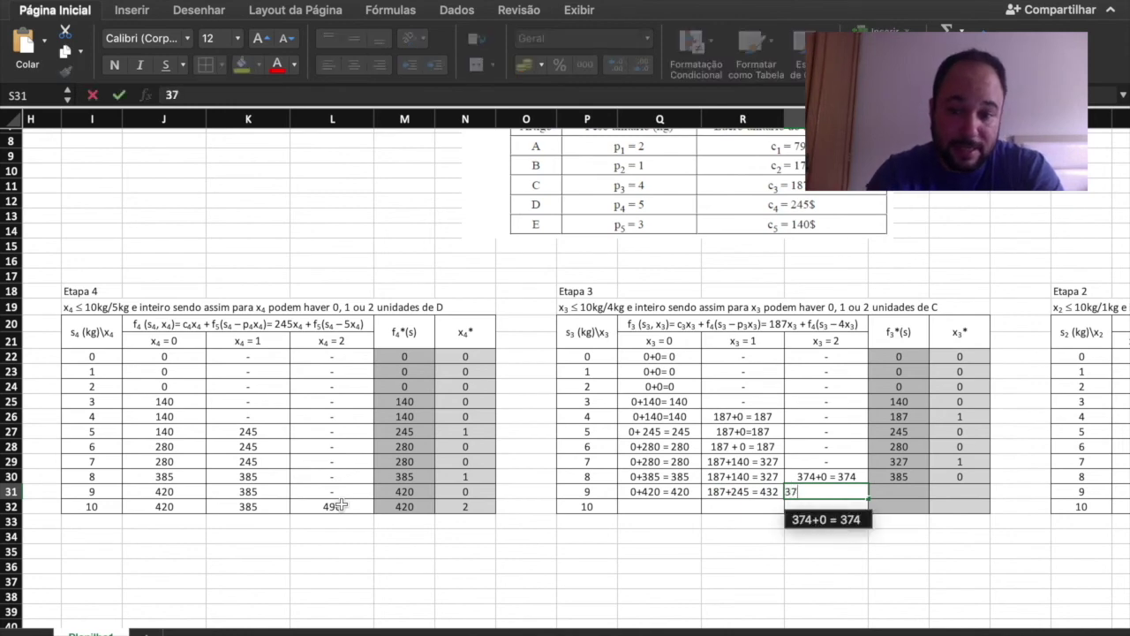
type("4")
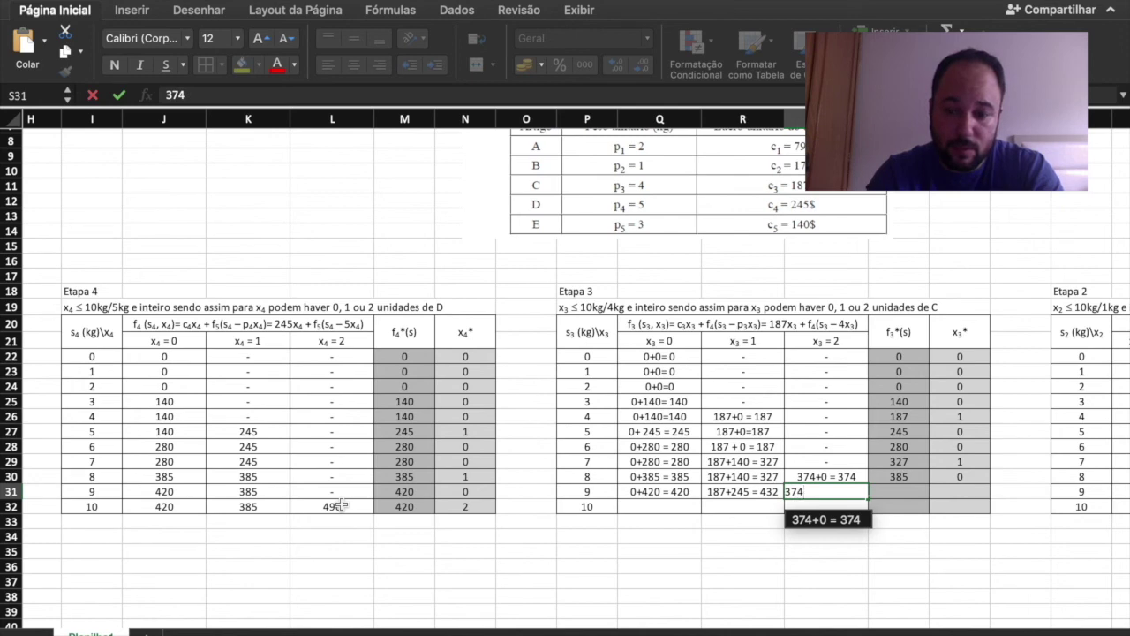
type("+")
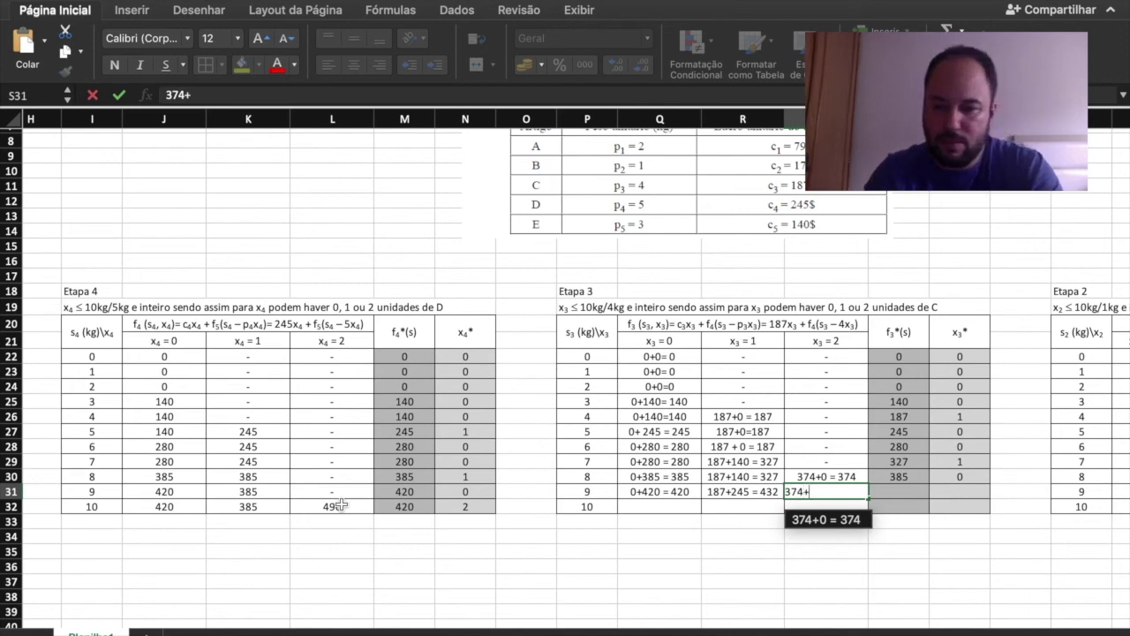
type("0 =")
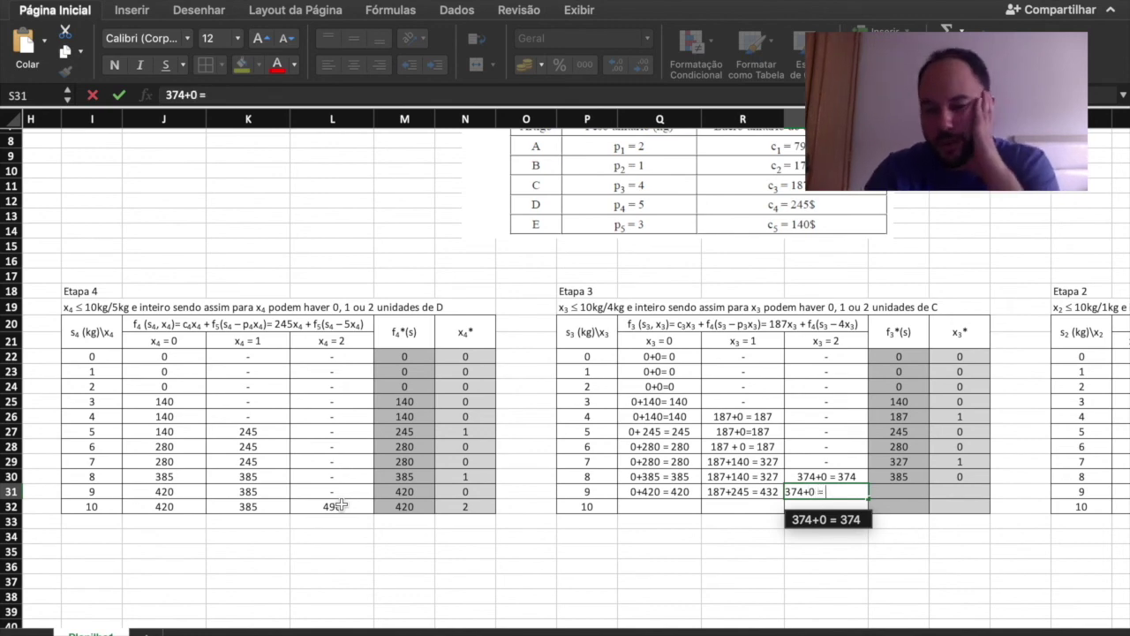
type(" 374")
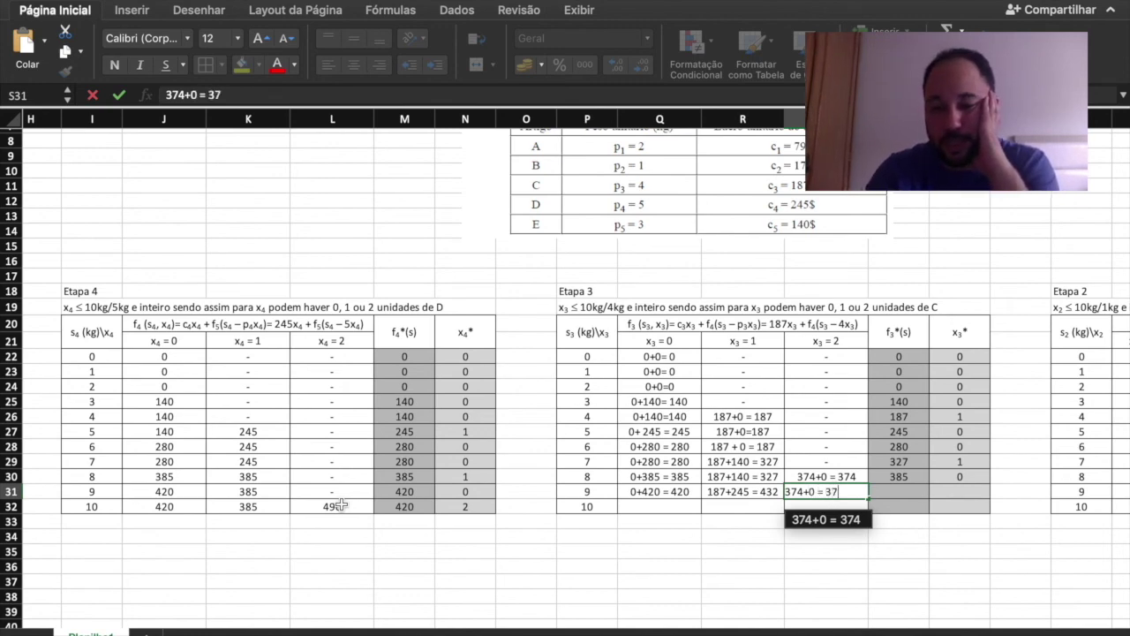
key("Tab")
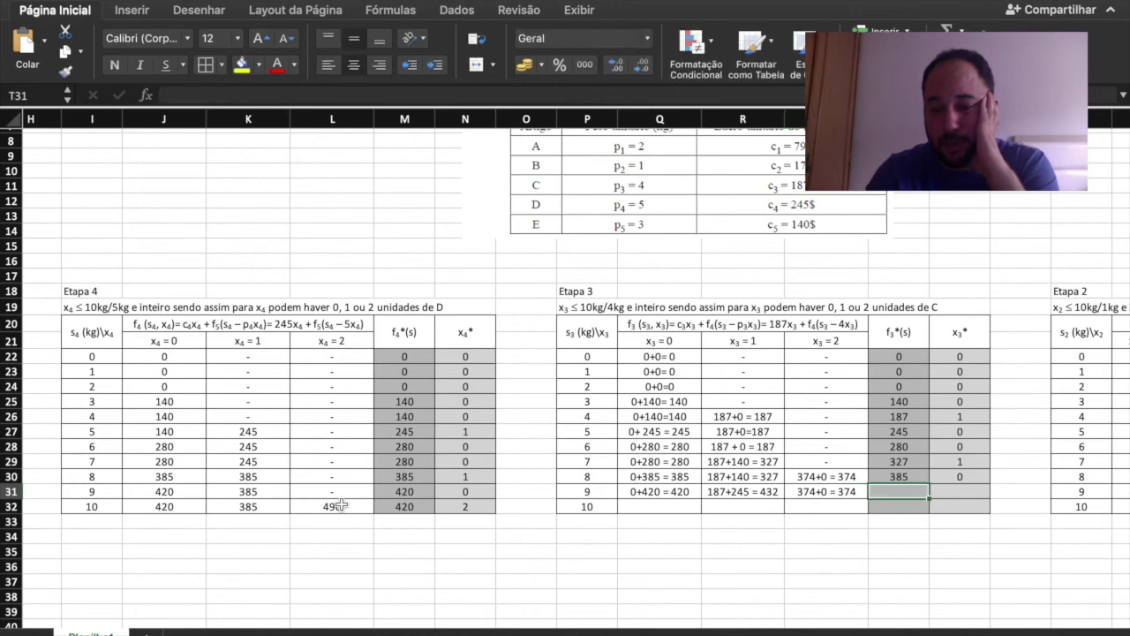
Compare the x3 = 0, x3 = 1 and x3 = 2 results for s3 = 9 in Etapa 3
key("Left")
key("Left")
key("Right")
key("Left")
key("Left")
key("Left")
key("Right")
key("Right")
key("Right")
key("Right")
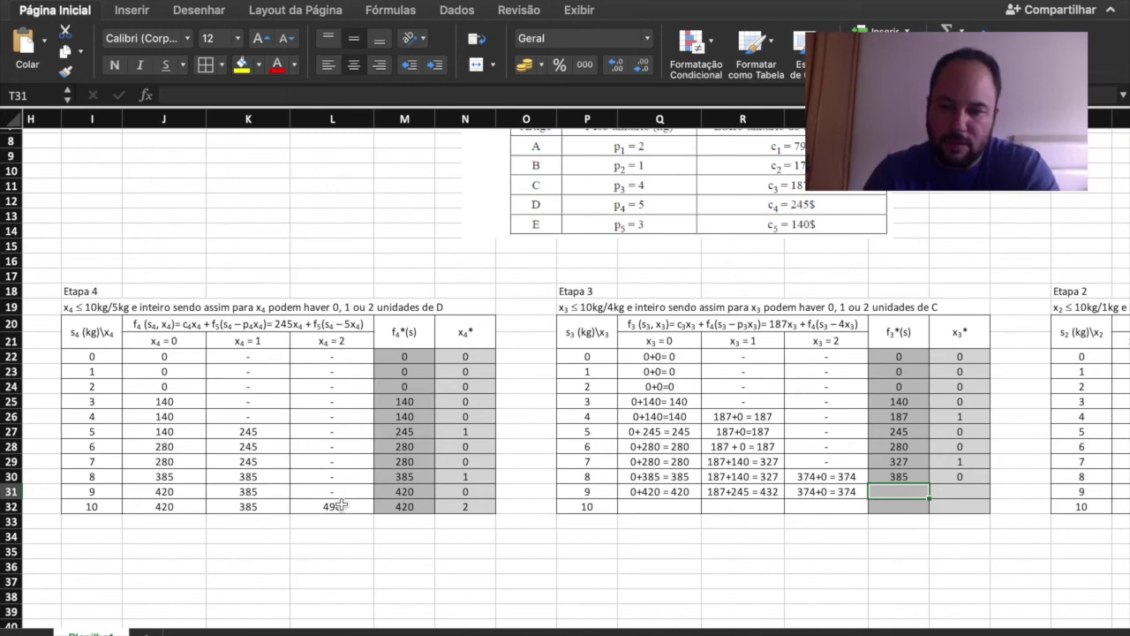
Fill in the optimum for s3 = 9 in Etapa 3 with f3*(s) as 432 and x3* as 1
type("42\\")
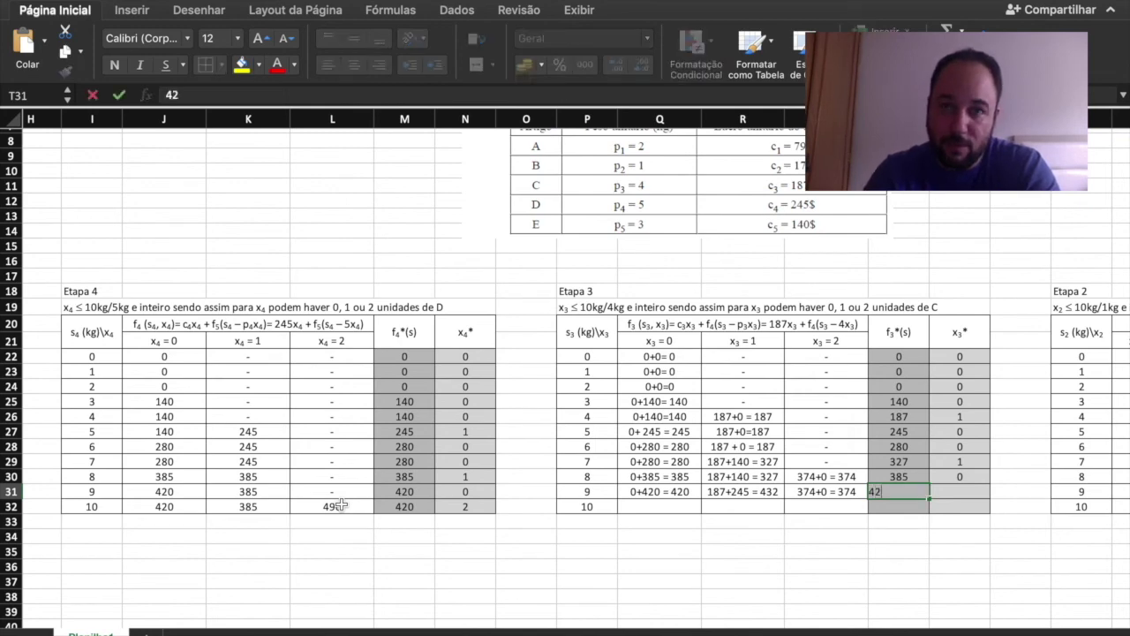
key("BackSpace")
key("BackSpace")
type("32")
key("Tab")
type("2")
key("BackSpace")
type("1")
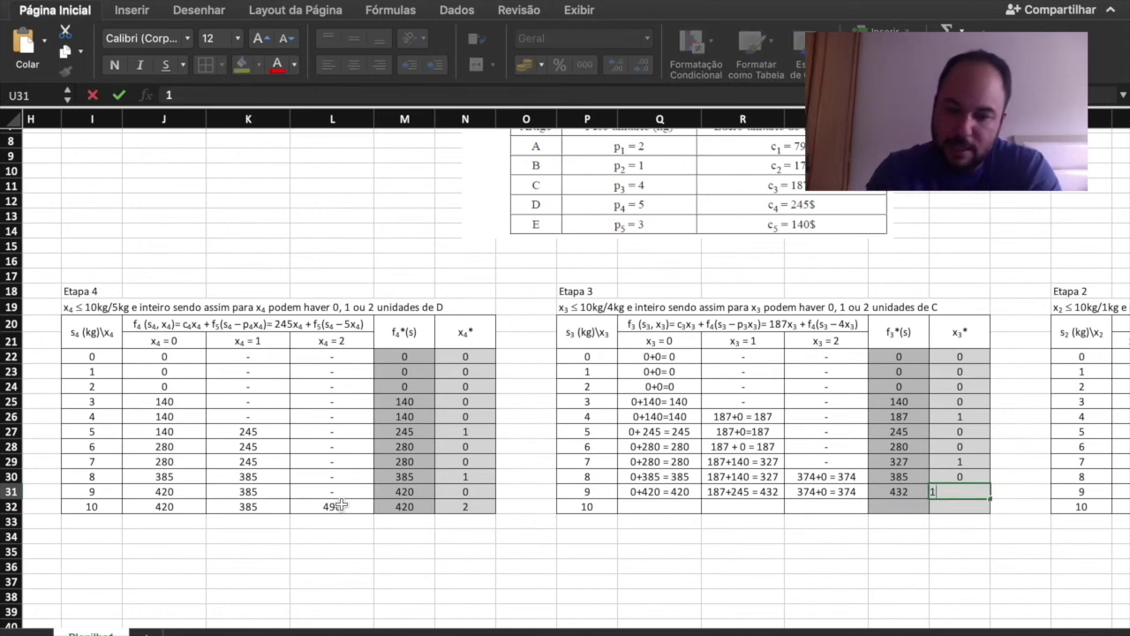
key("Return")
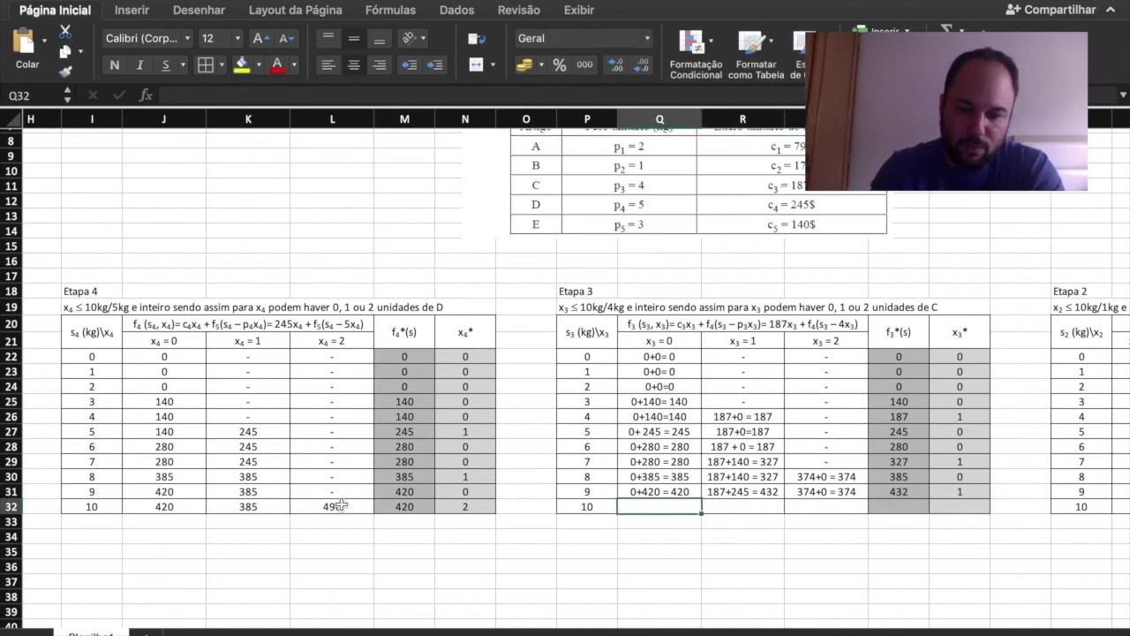
Enter 0+420 = 420 as the x3 = 0 result for s3 = 10 in Etapa 3
type("0+")
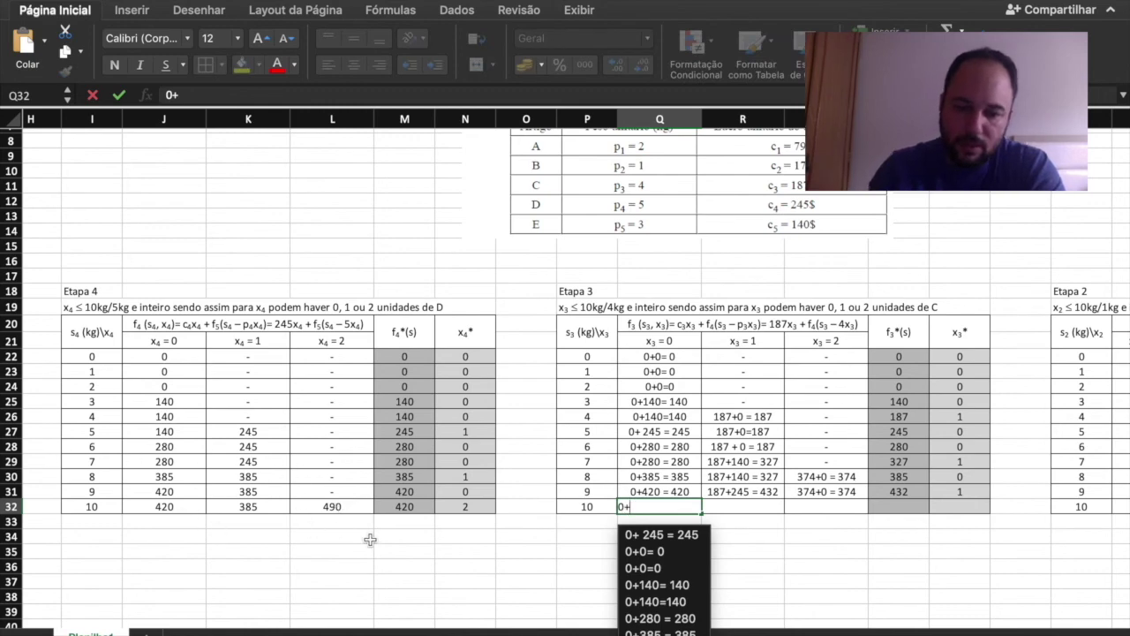
type("420")
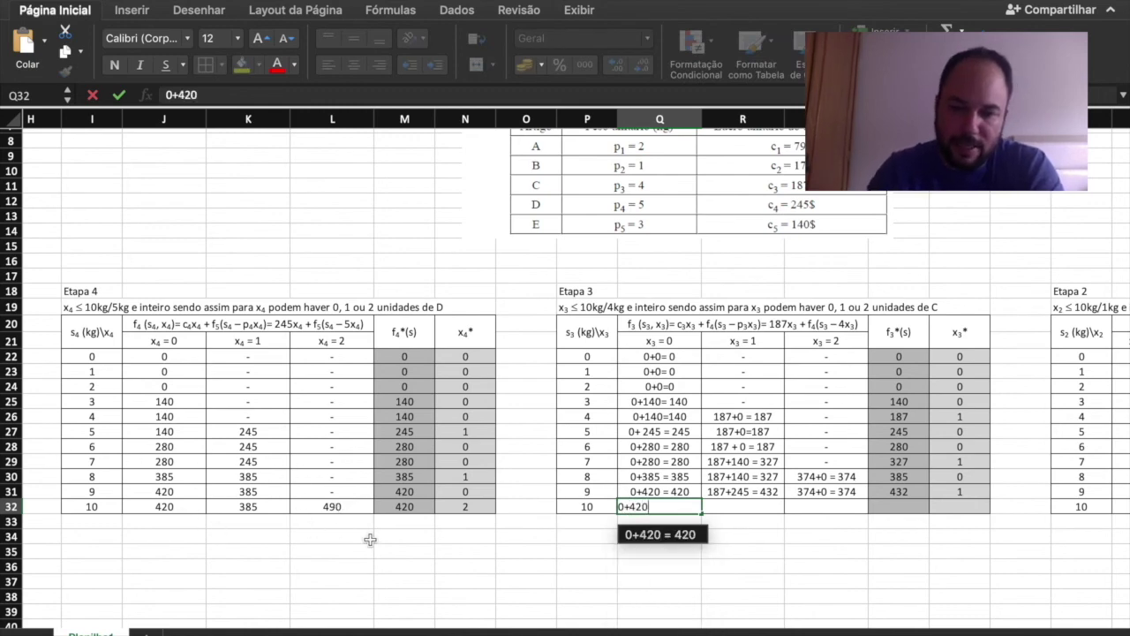
key("Tab")
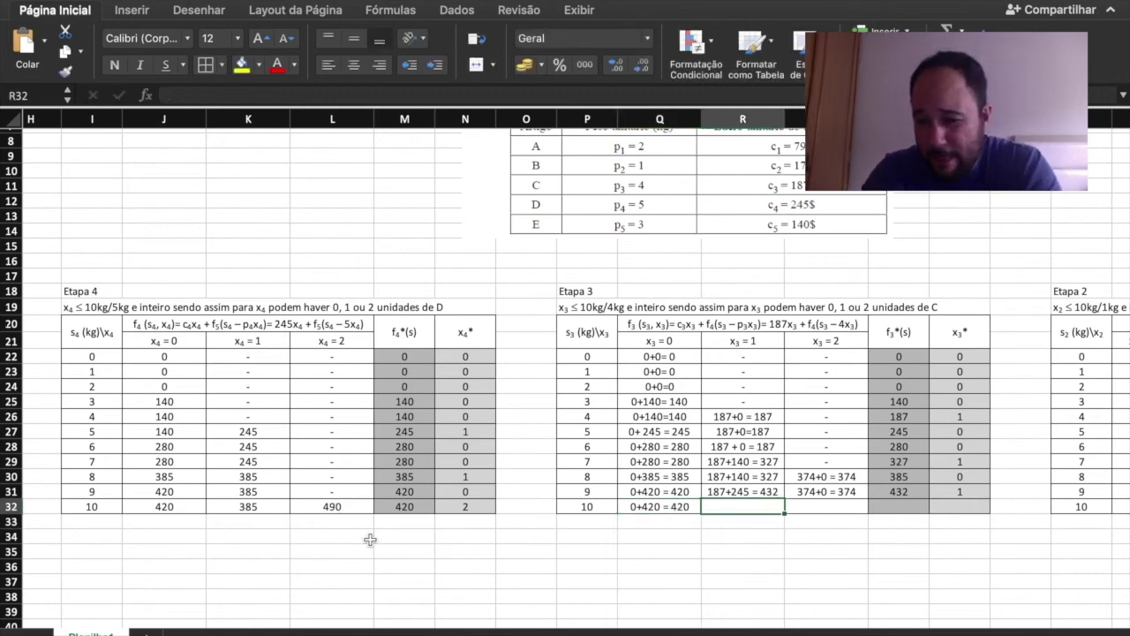
Enter 187+280 = 467 as the x3 = 1 result for s3 = 10 in Etapa 3
type("187+")
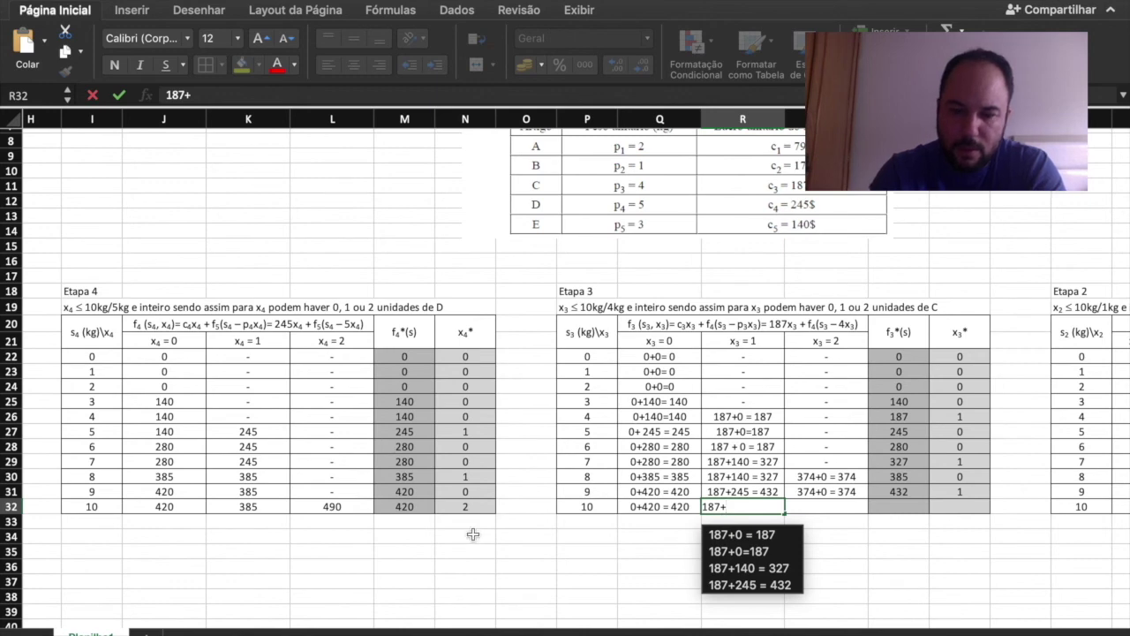
type("280 = 367")
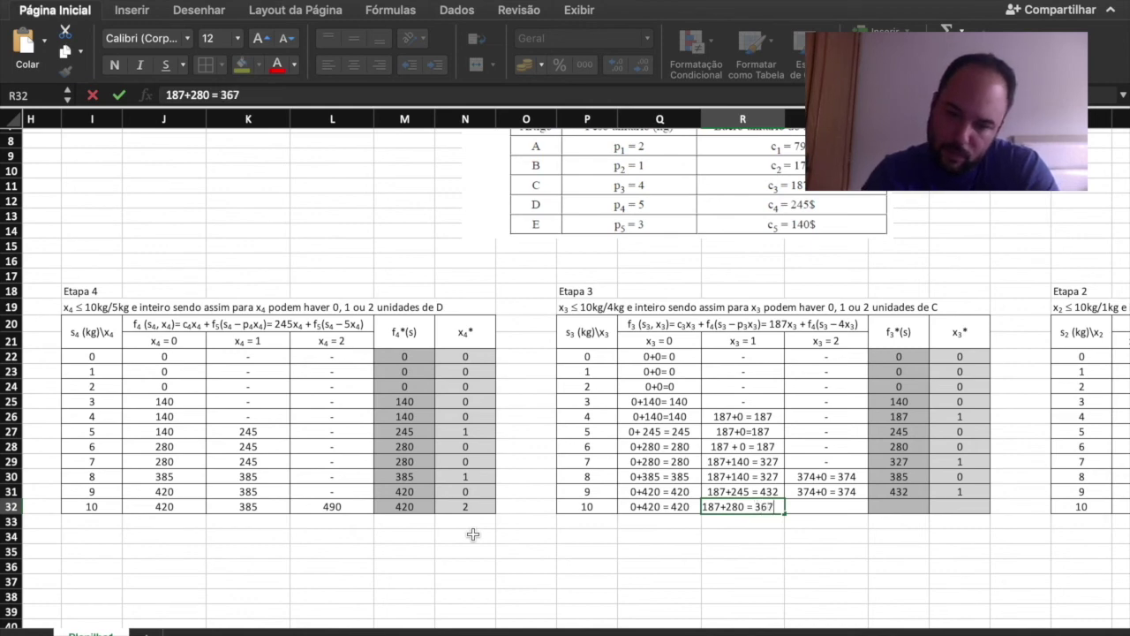
key("Tab")
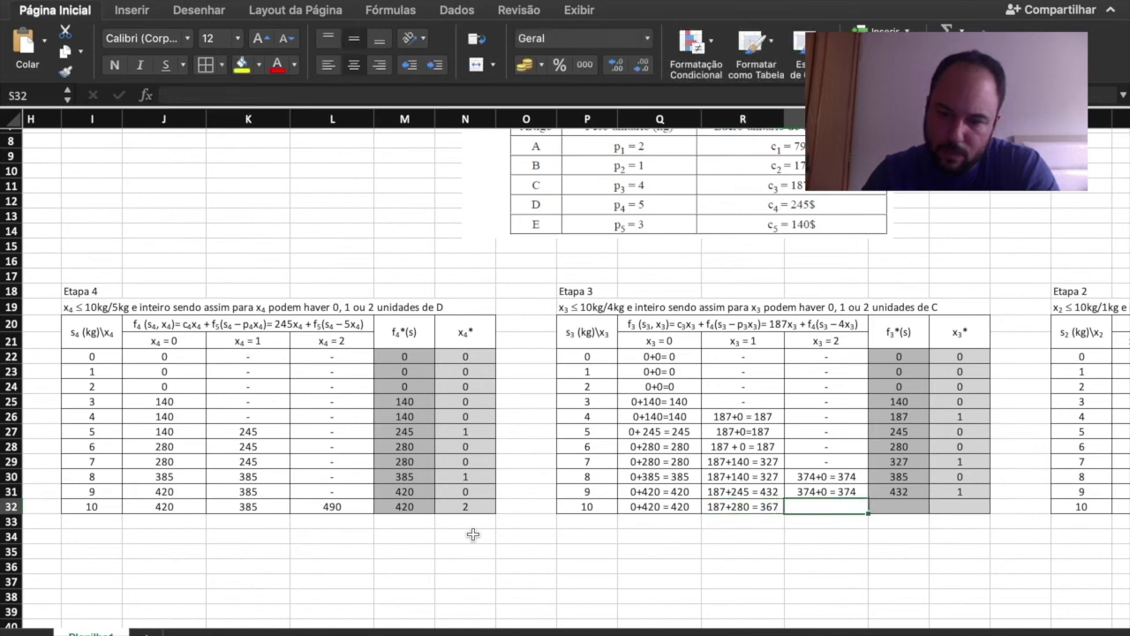
key("Left")
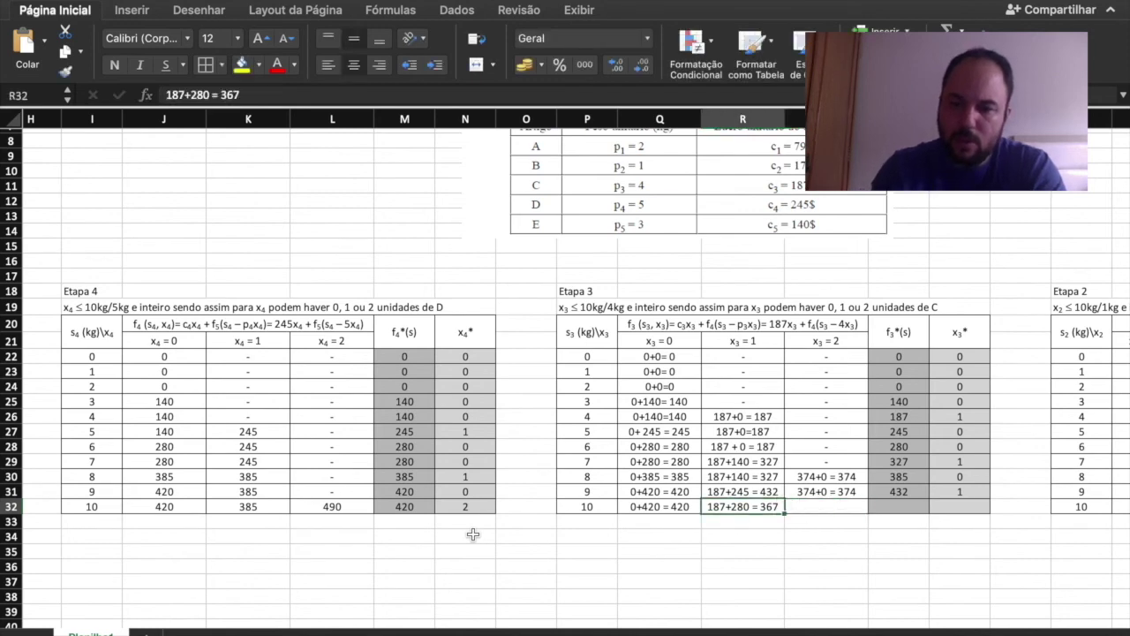
double_click(765, 506)
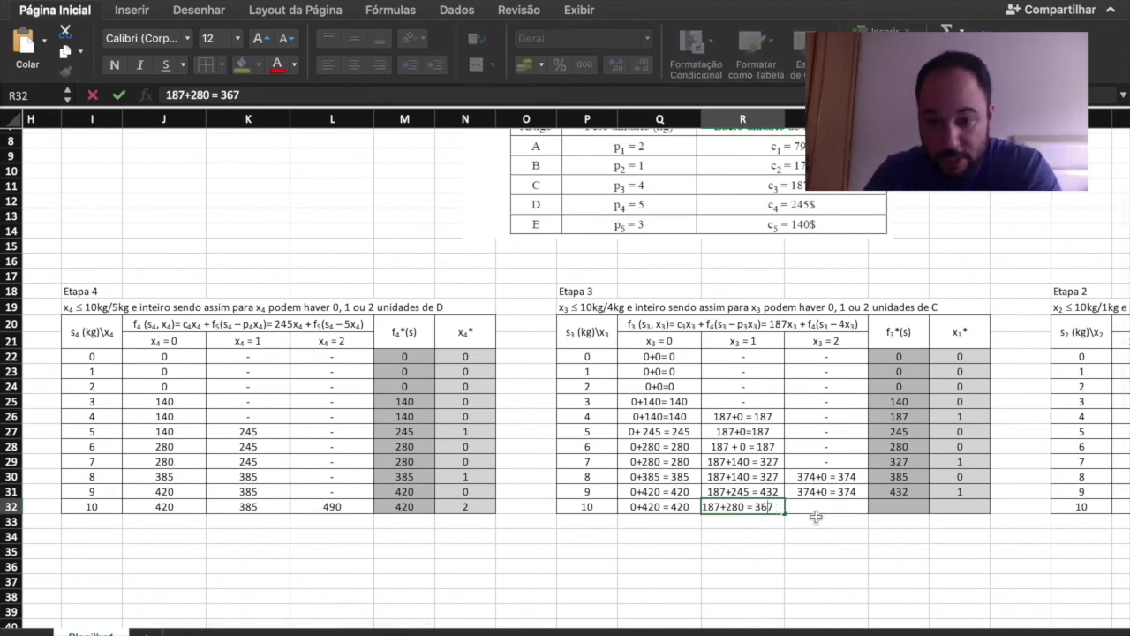
key("BackSpace")
type("4")
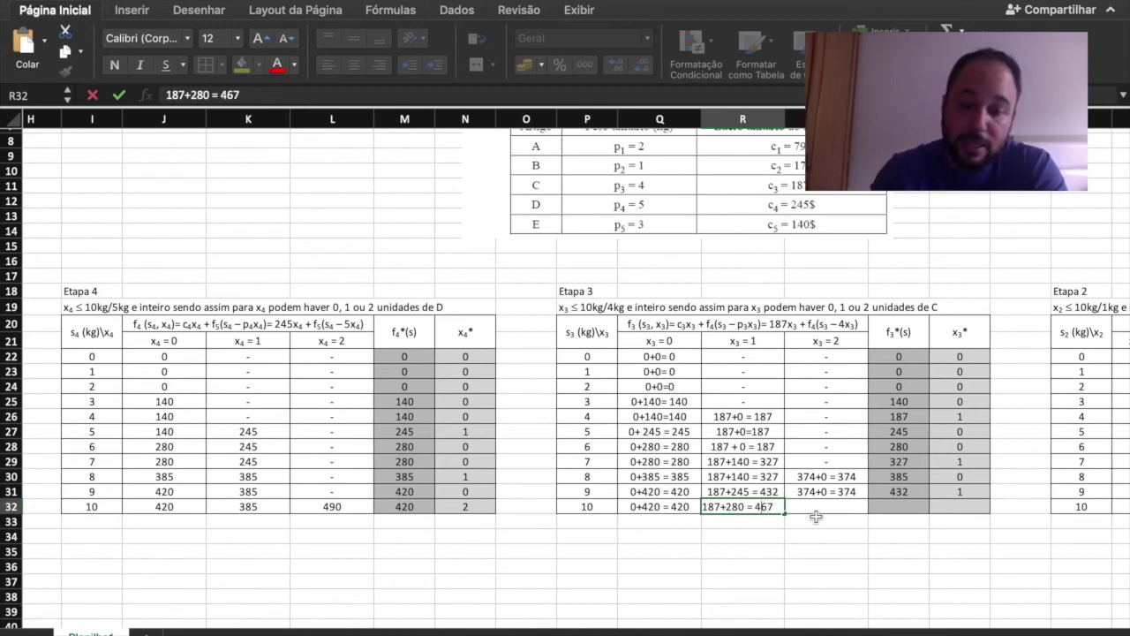
key("Return")
key("Up")
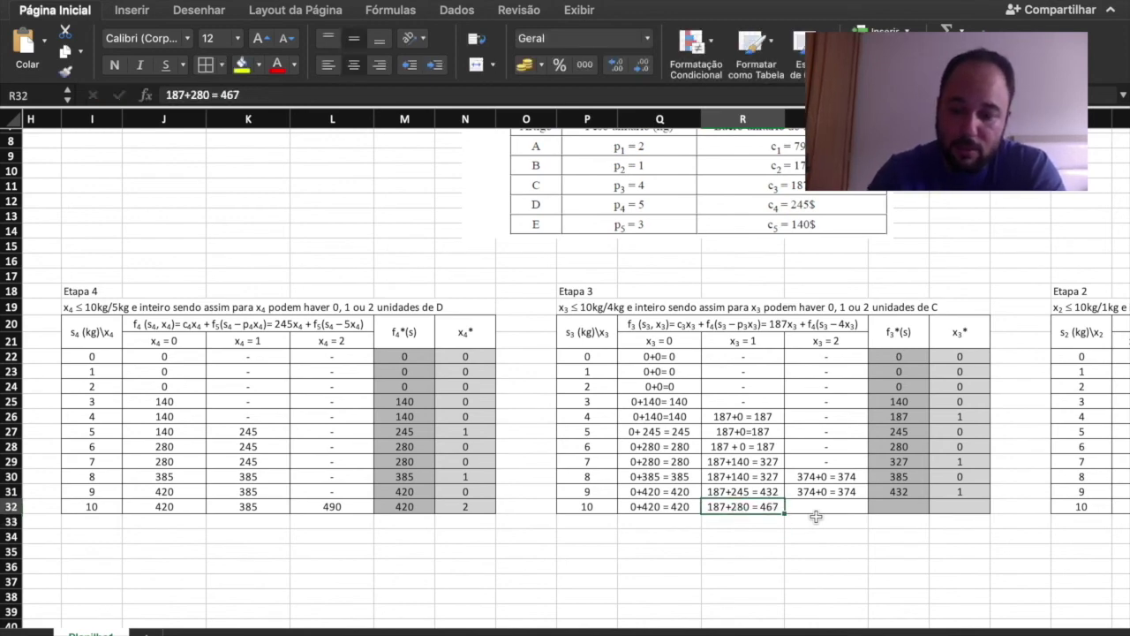
Enter 374+0=374 as the x3 = 2 result for s3 = 10 in Etapa 3
left_click(816, 516)
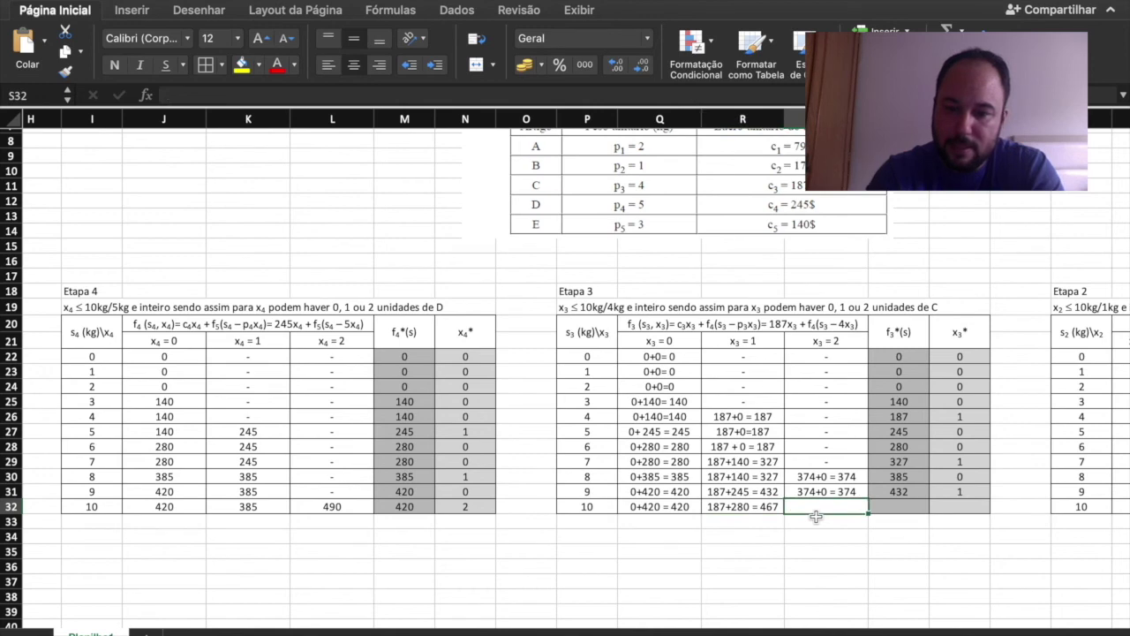
type("374")
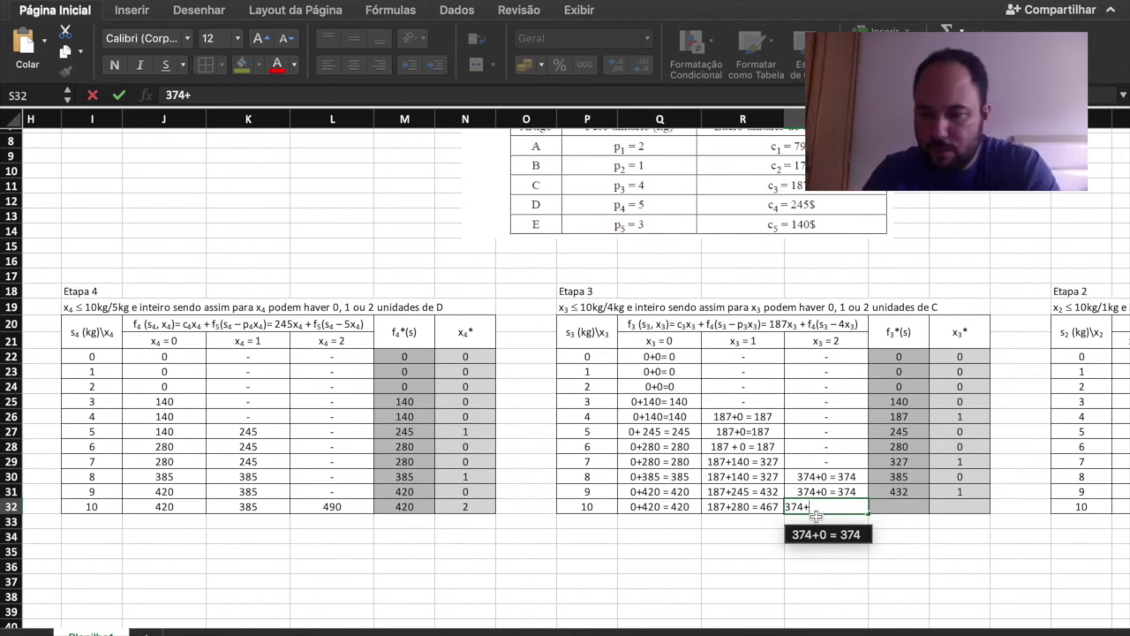
type("+0")
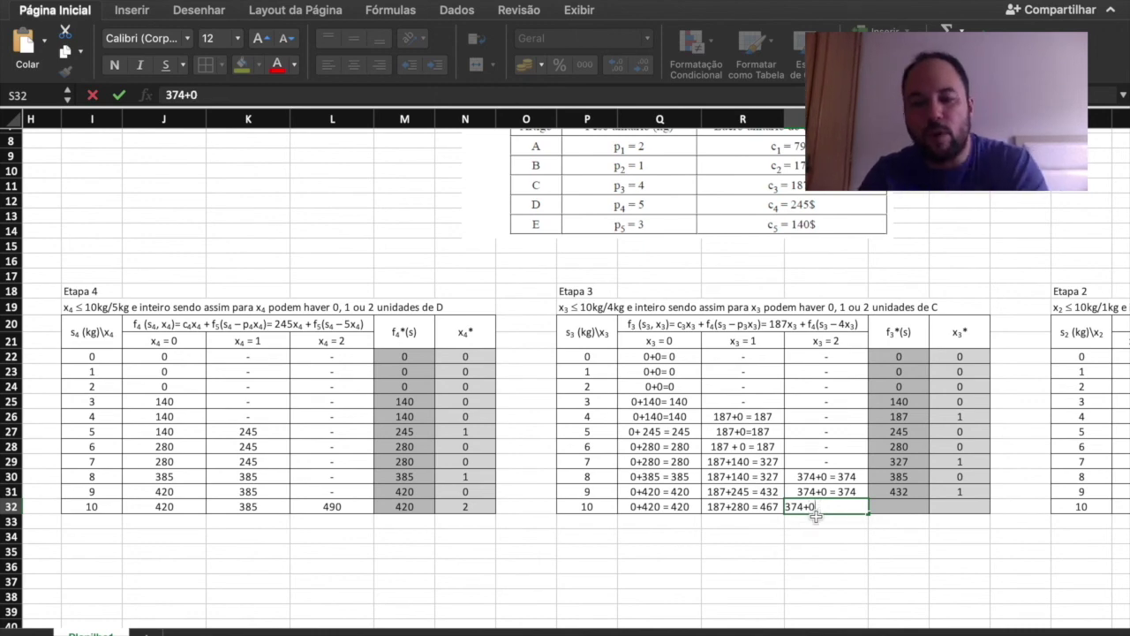
type("=")
type("374")
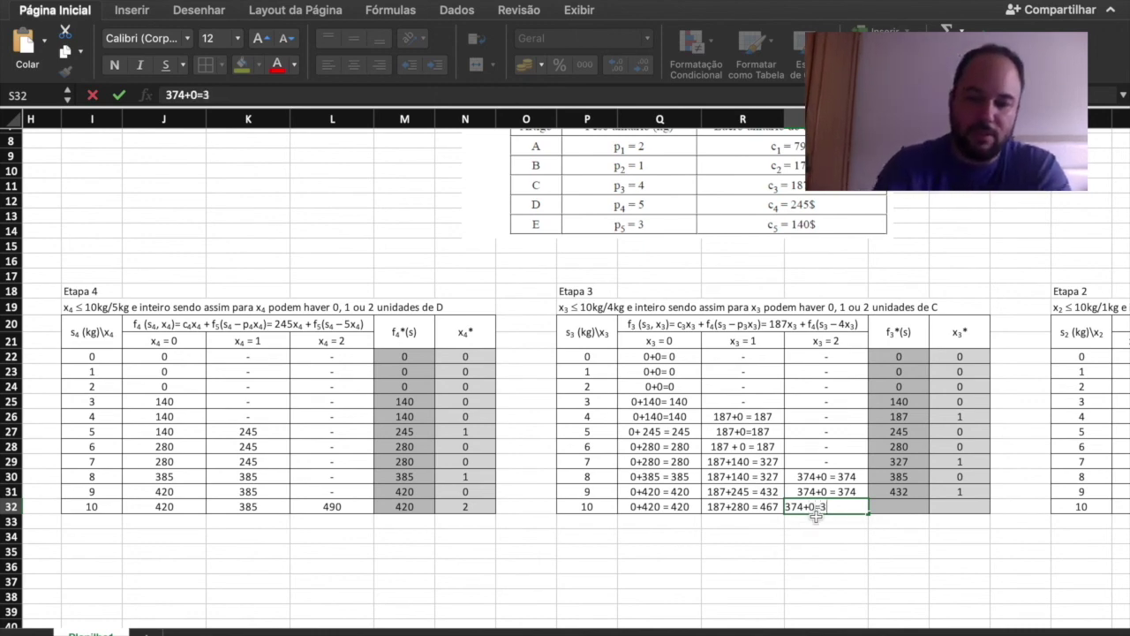
key("Return")
Fill in the optimum for s3 = 10 in Etapa 3 with f3*(s) as 467 and x3* as 1
key("Up")
key("Tab")
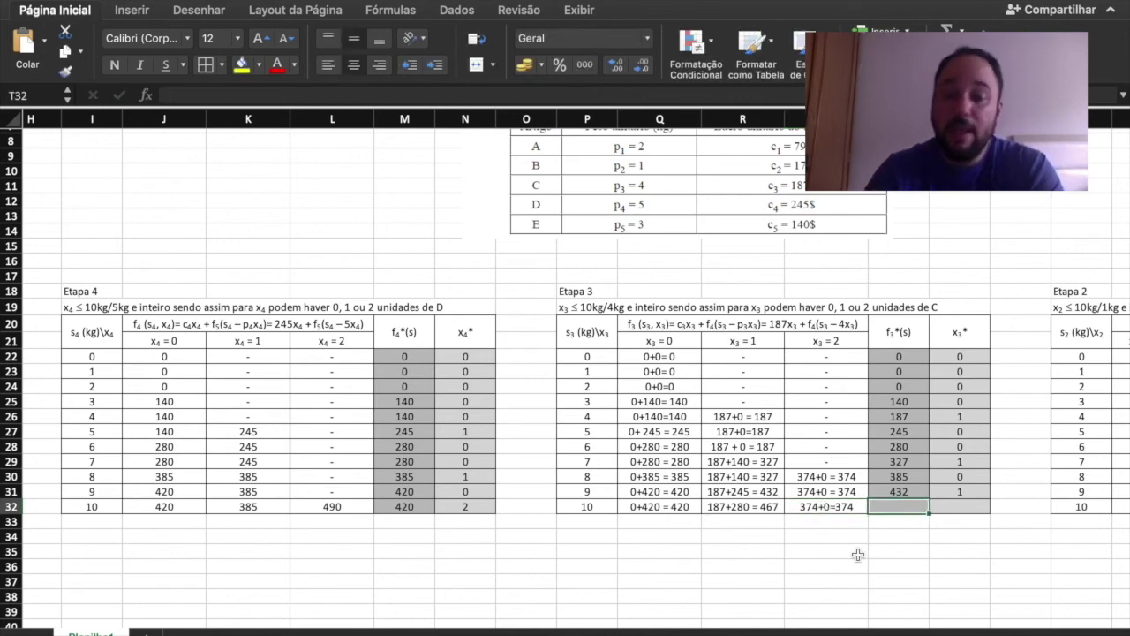
type("467")
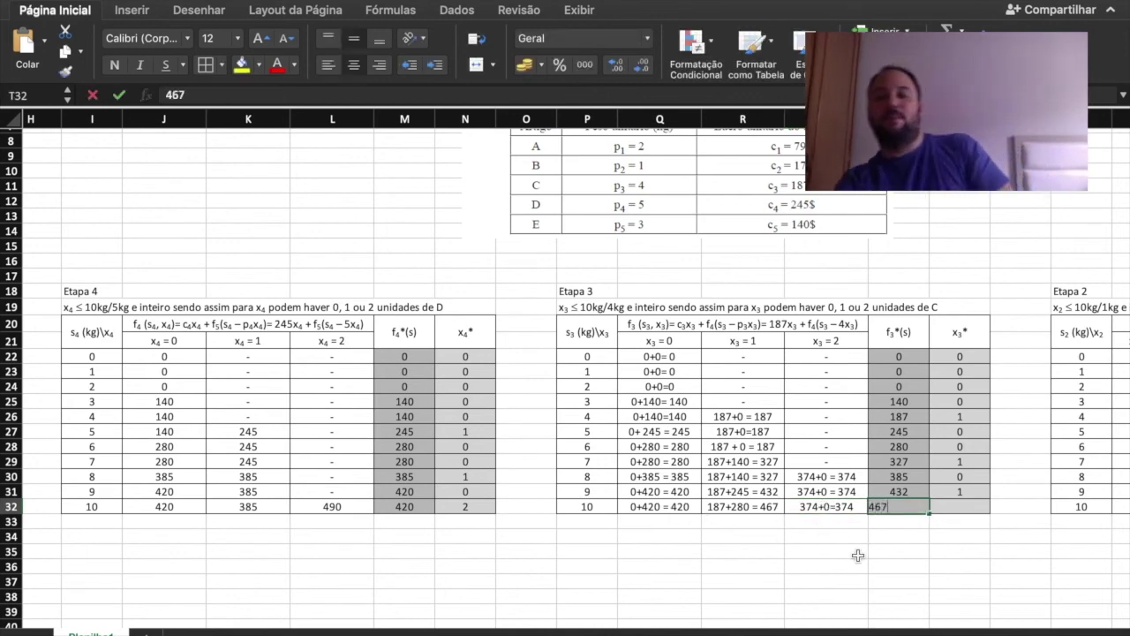
key("Tab")
type("1")
key("Tab")
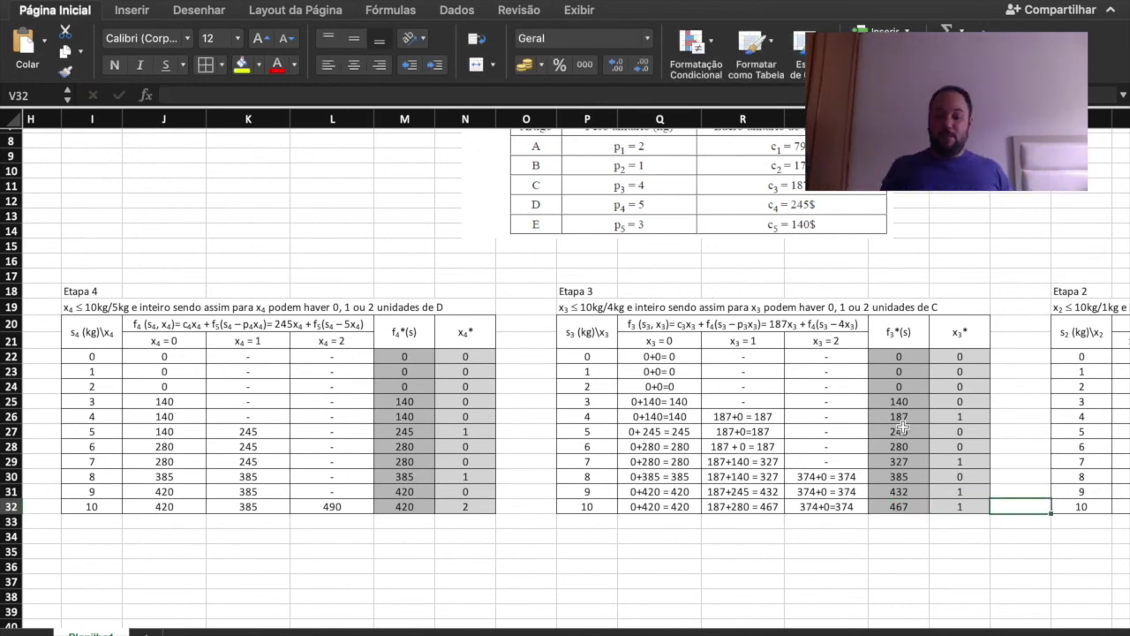
Change the item letter at the end of the Etapa 2 constraint note to B
scroll(901, 402, "right", 5)
scroll(900, 401, "up", 2)
scroll(900, 404, "down", 2)
scroll(900, 404, "right", 6)
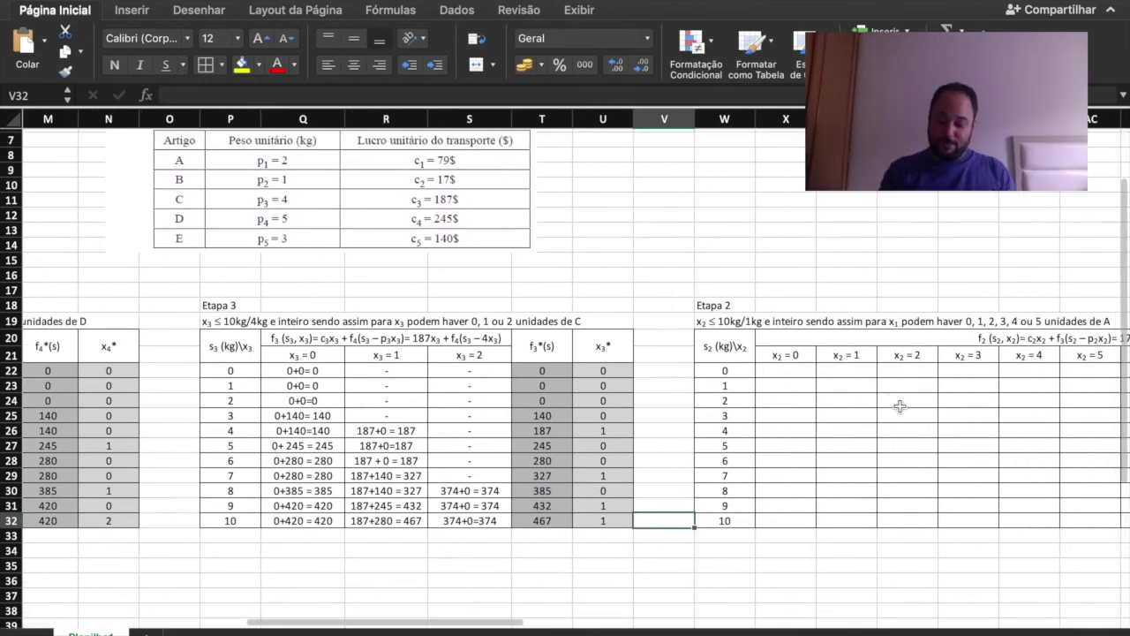
scroll(899, 405, "right", 2)
scroll(900, 405, "down", 1)
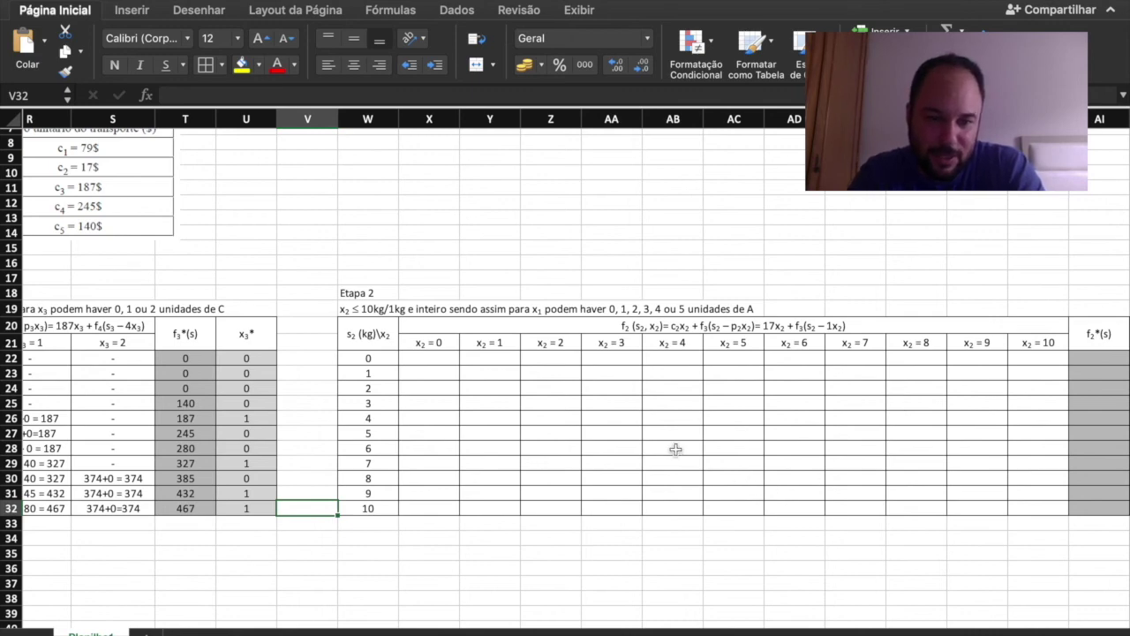
scroll(675, 449, "right", 3)
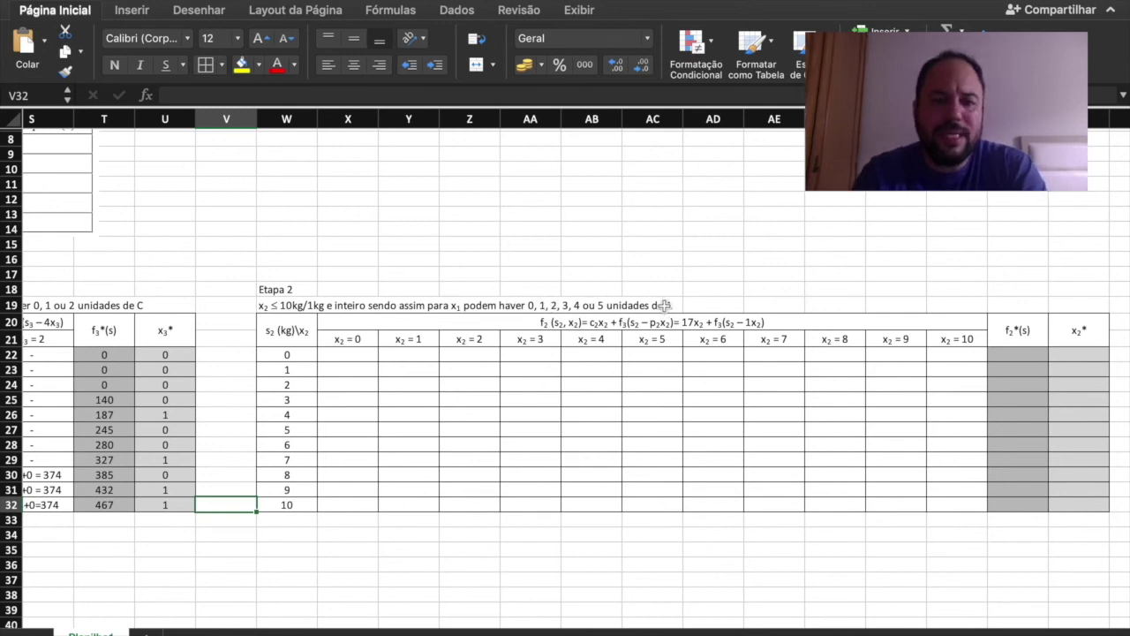
left_click(269, 305)
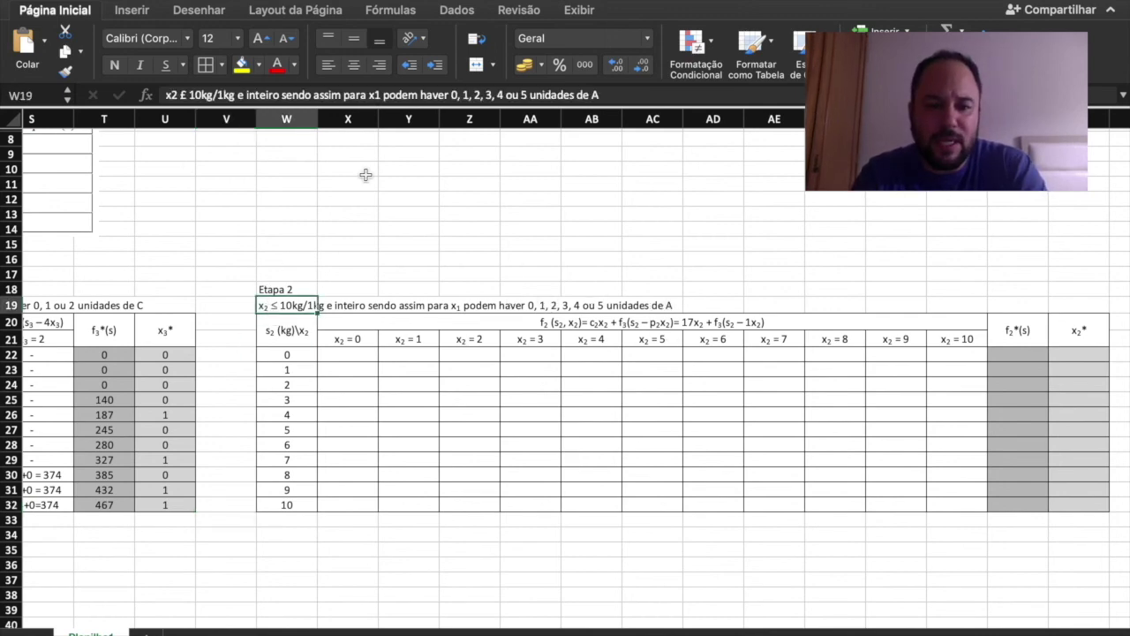
left_click(602, 94)
key("BackSpace")
type("B")
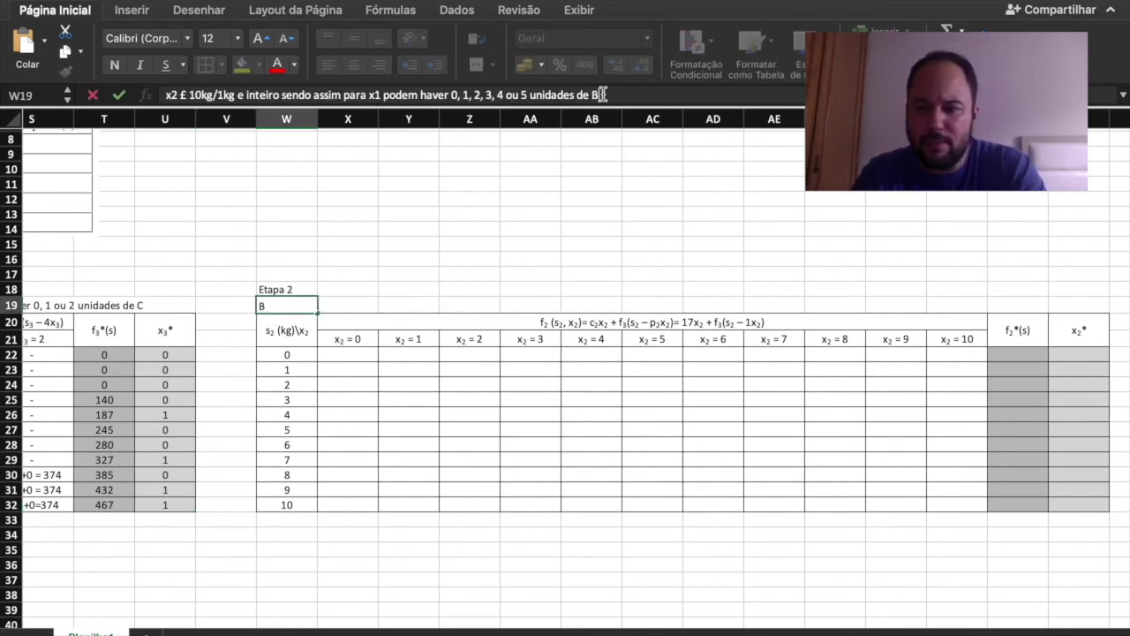
key("Return")
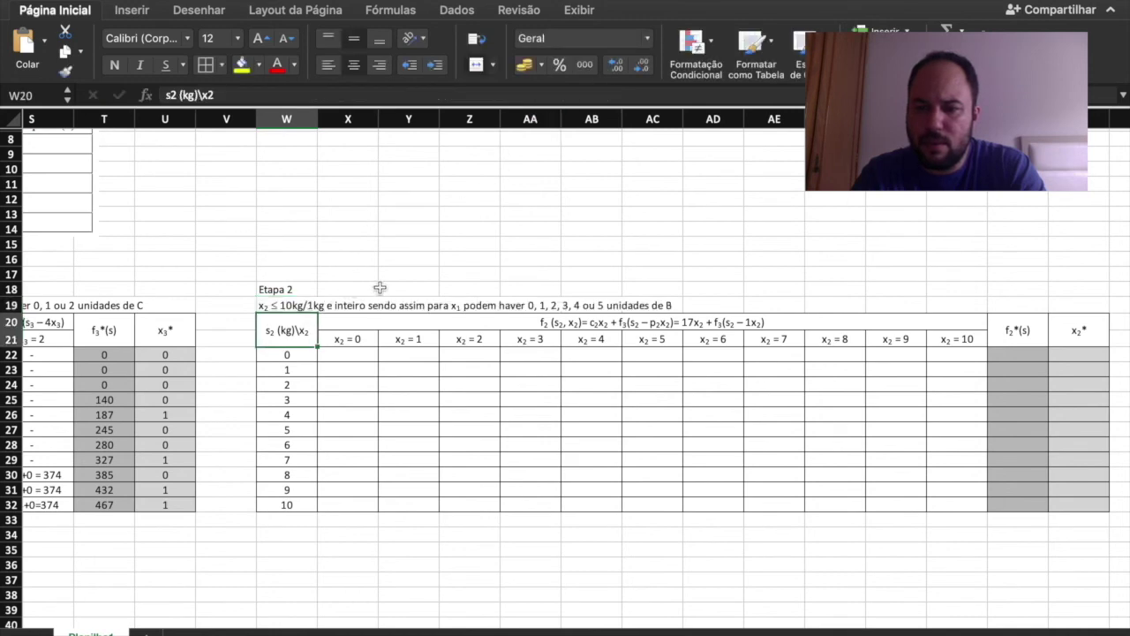
Move the Etapa 2 constraint note from W19 to cell AM18, beside the Etapa 1 title
scroll(449, 314, "right", 10)
scroll(448, 314, "down", 5)
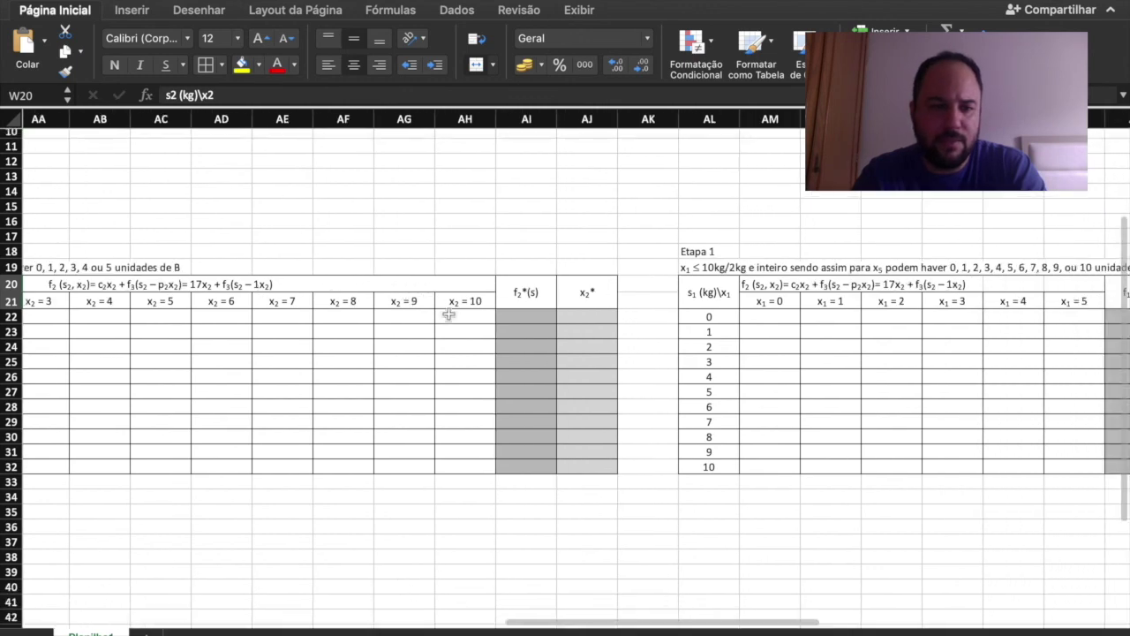
scroll(449, 315, "right", 1)
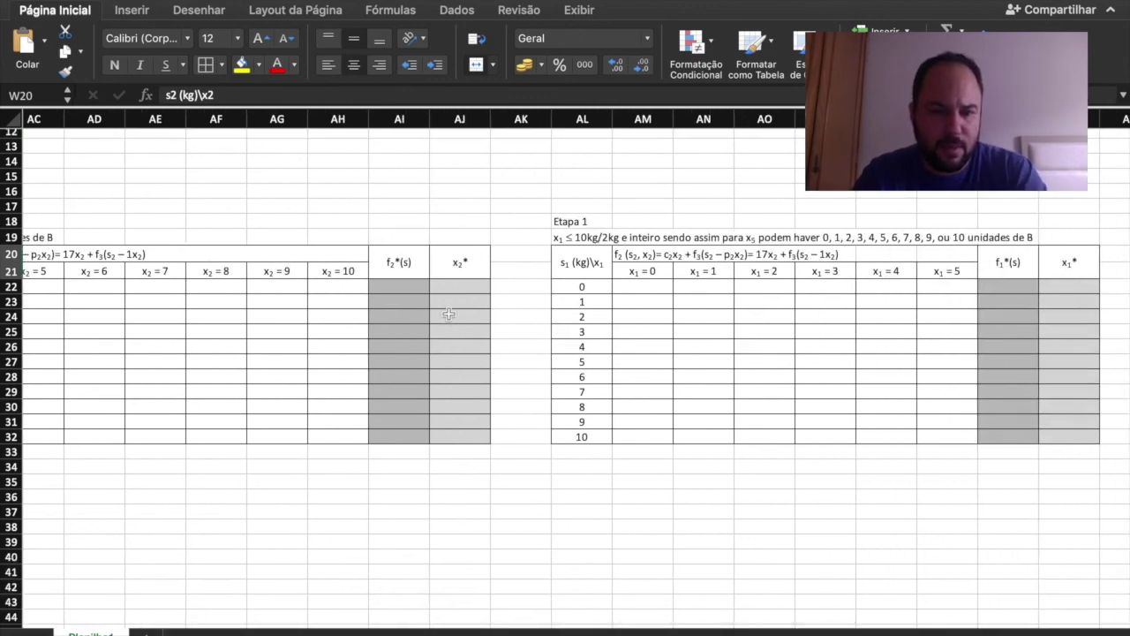
scroll(448, 314, "left", 6)
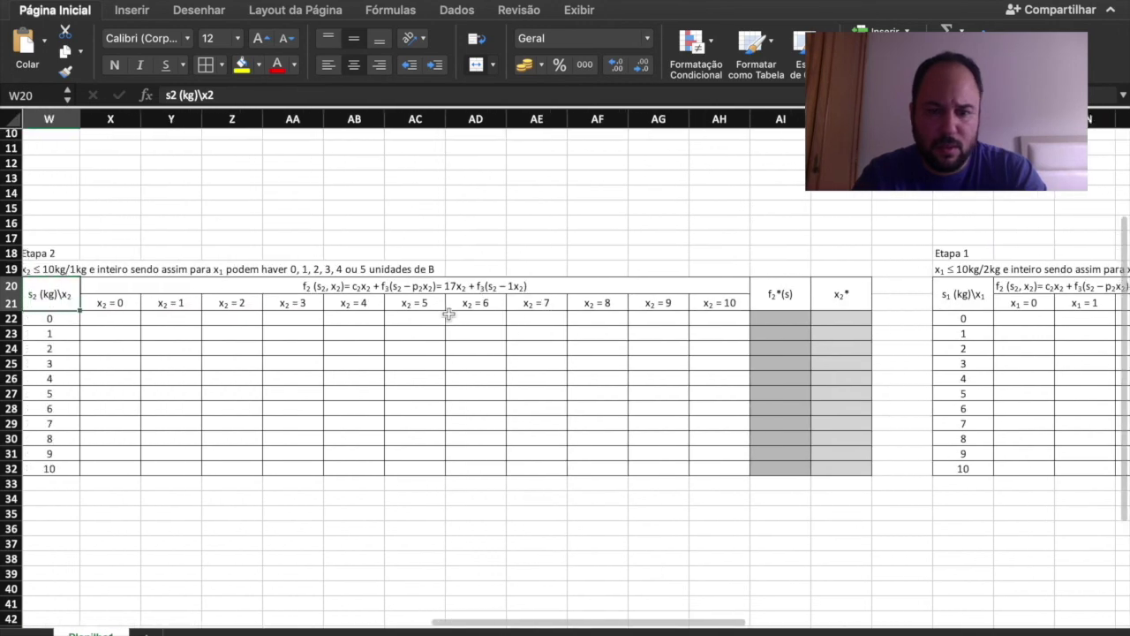
key("Up")
scroll(256, 297, "left", 4)
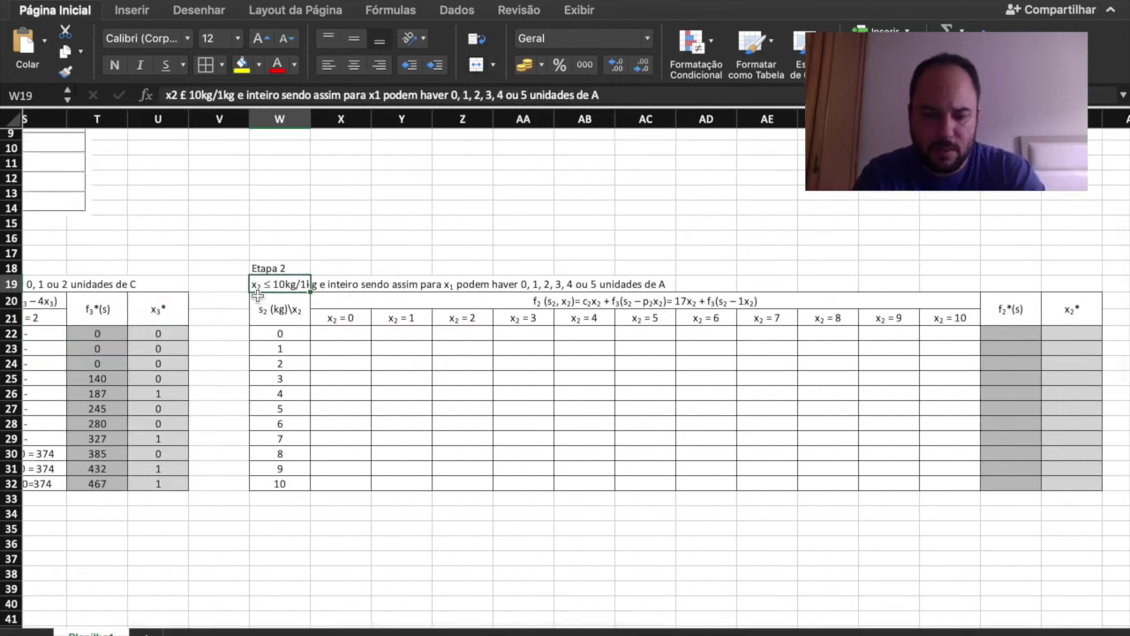
scroll(571, 257, "right", 8)
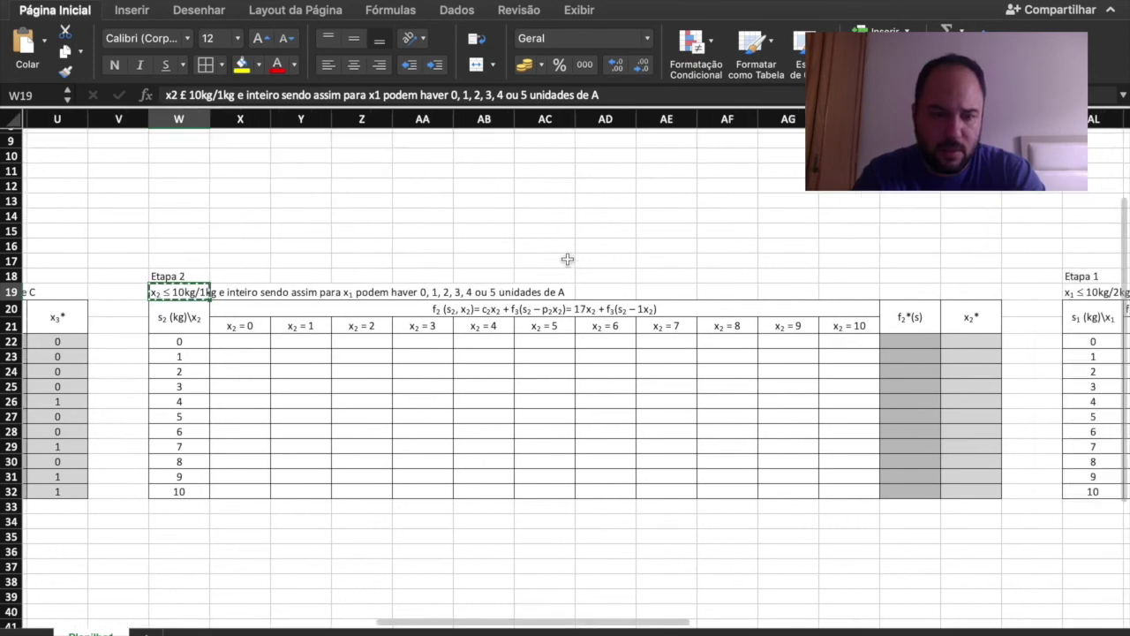
left_click(765, 283)
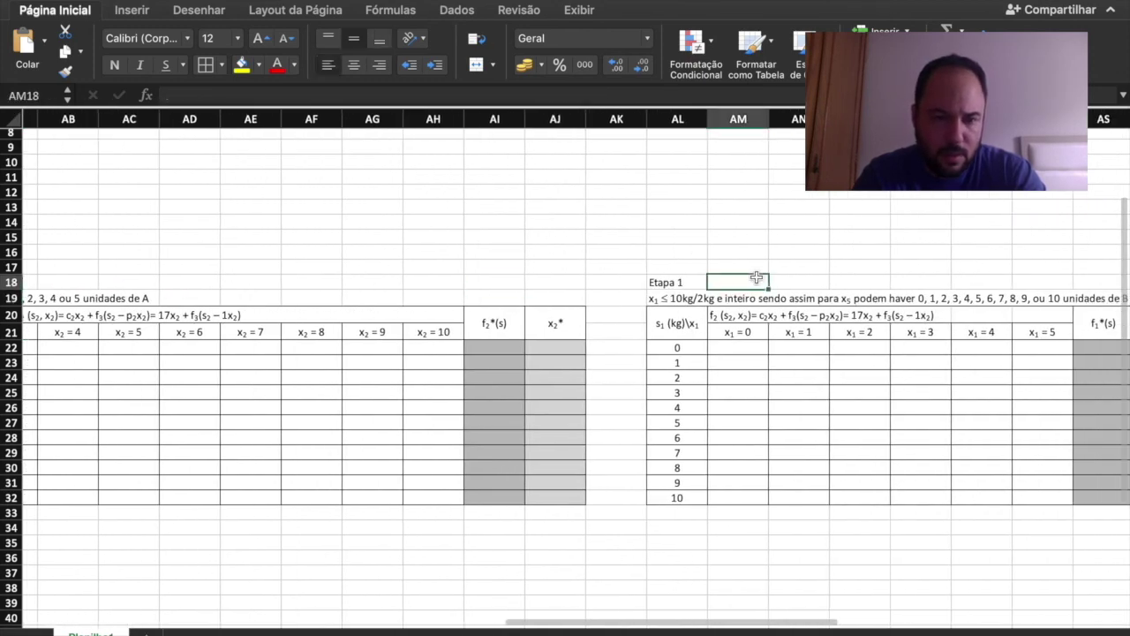
type("x2 ≤ 10kg/1kg e inteiro sendo assim para x1 podem haver 0, 1, 2, 3, 4 ou 5 unidades de A")
Move the original Etapa 1 constraint note from AL19 to W19, under the Etapa 2 title
left_click(678, 300)
key("super+c")
scroll(495, 303, "left", 6)
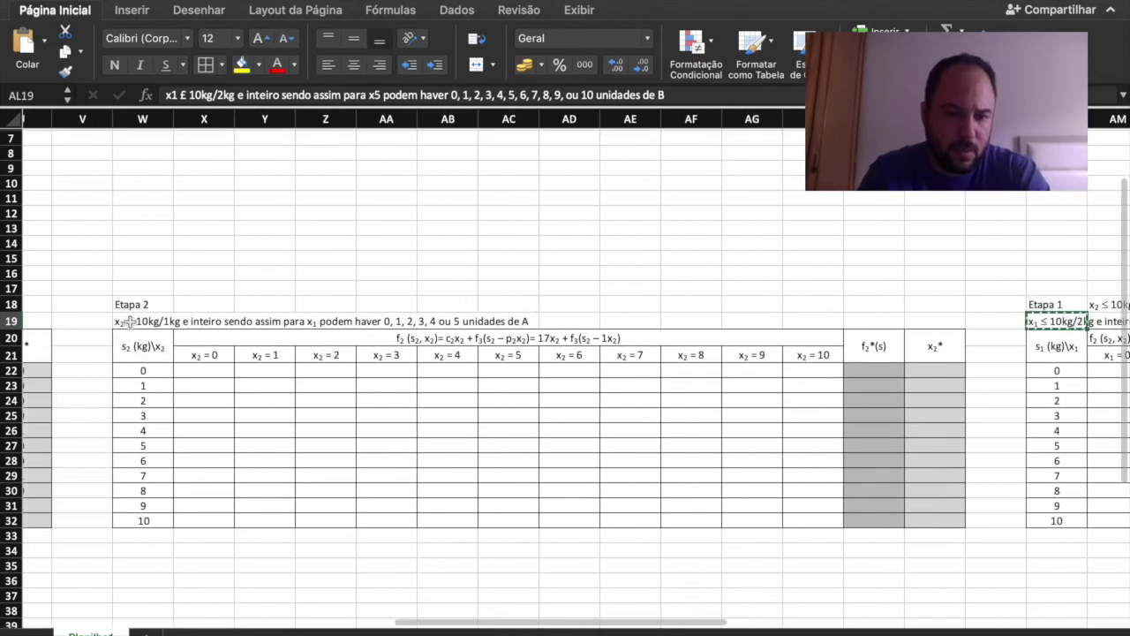
left_click(133, 321)
key("super+v")
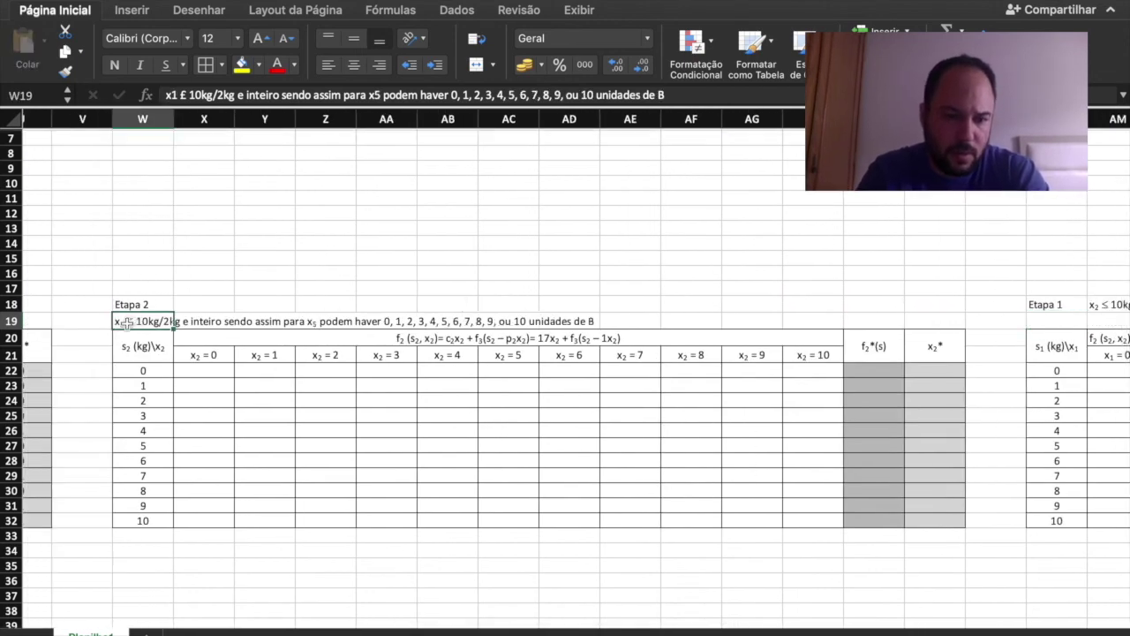
Change both variable subscripts in the Etapa 2 constraint note so that it refers to x2
double_click(128, 322)
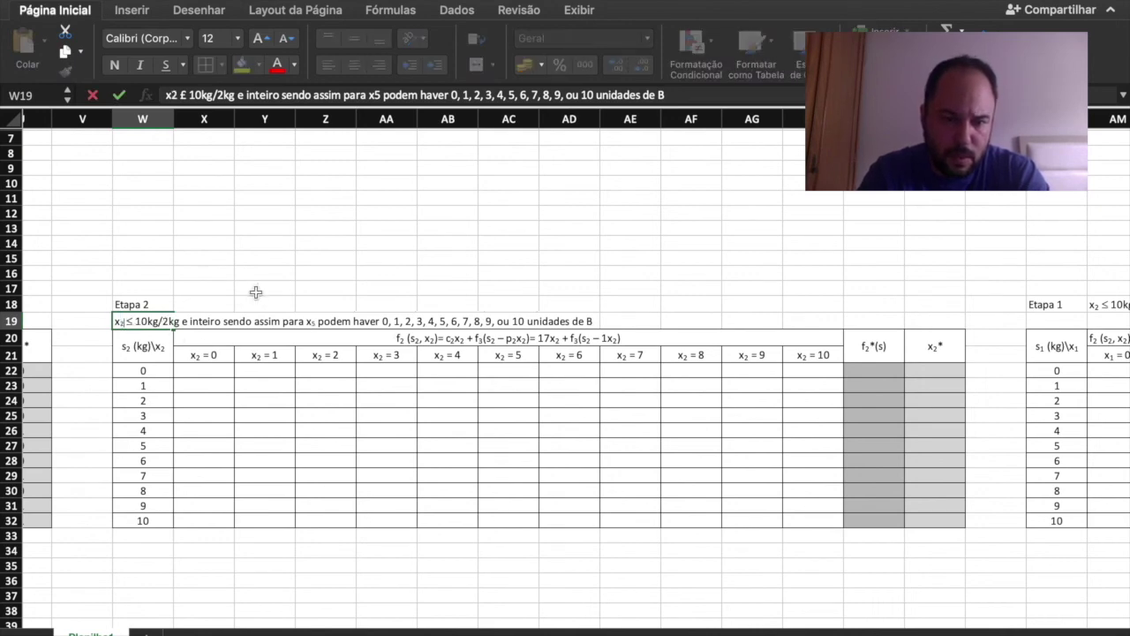
left_click(379, 95)
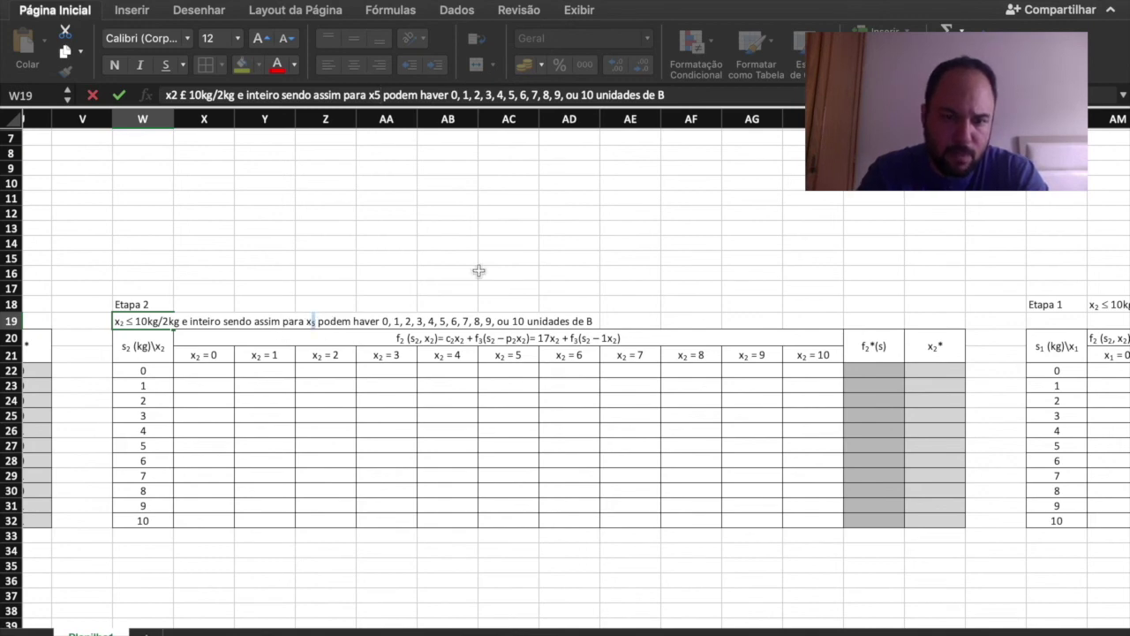
key("BackSpace")
type("2")
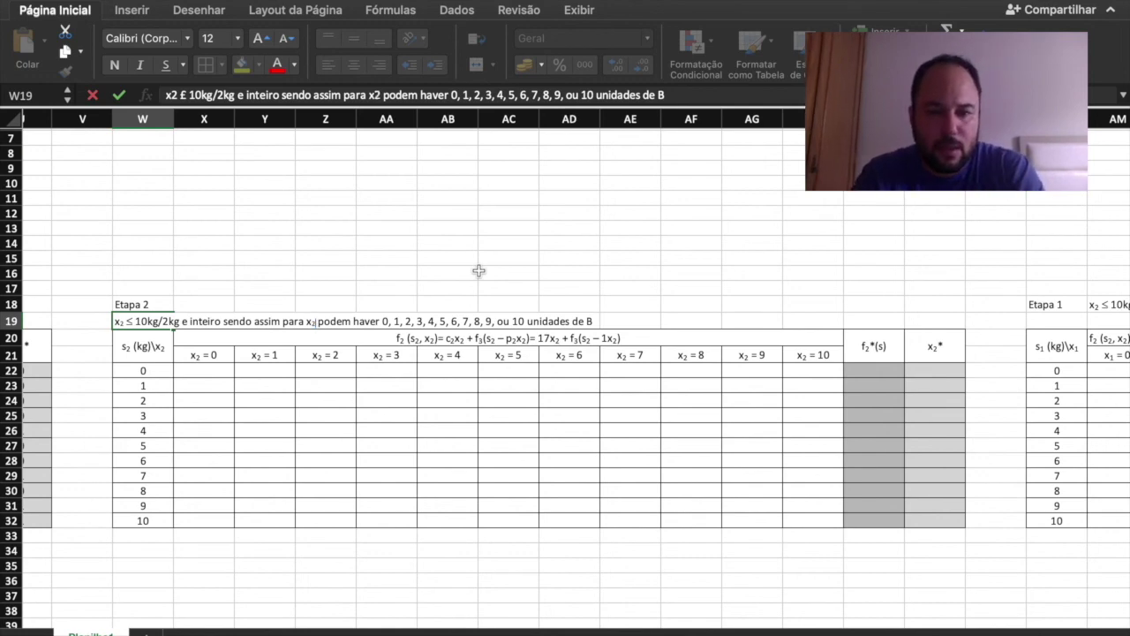
key("Return")
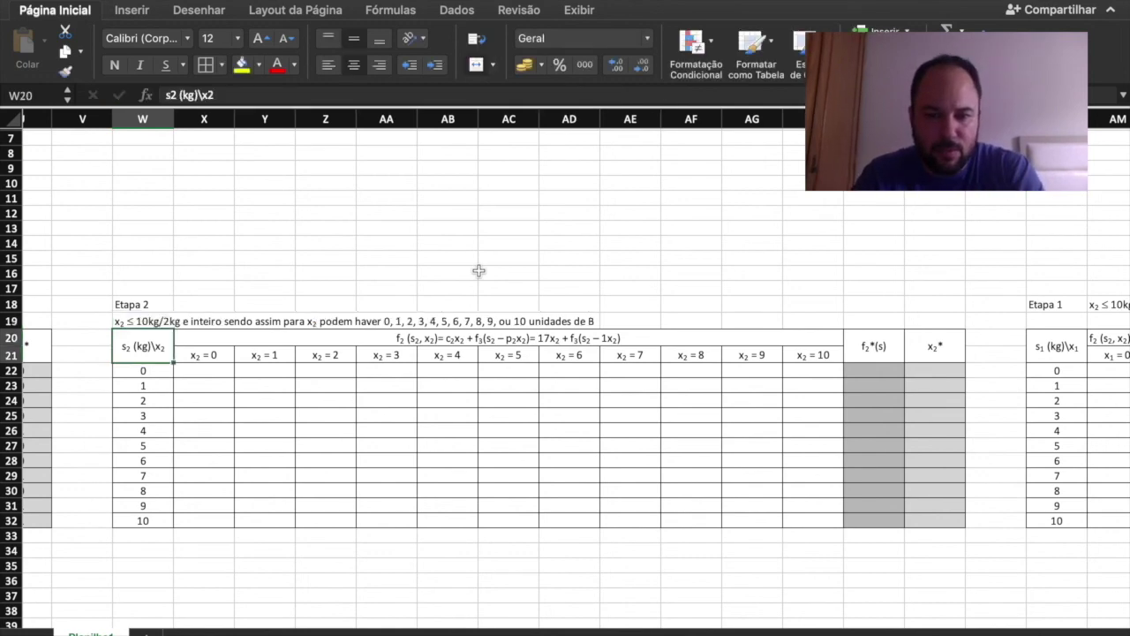
Change the unit weight in the Etapa 2 constraint note so the limit reads 10kg/1kg
scroll(401, 247, "left", 10)
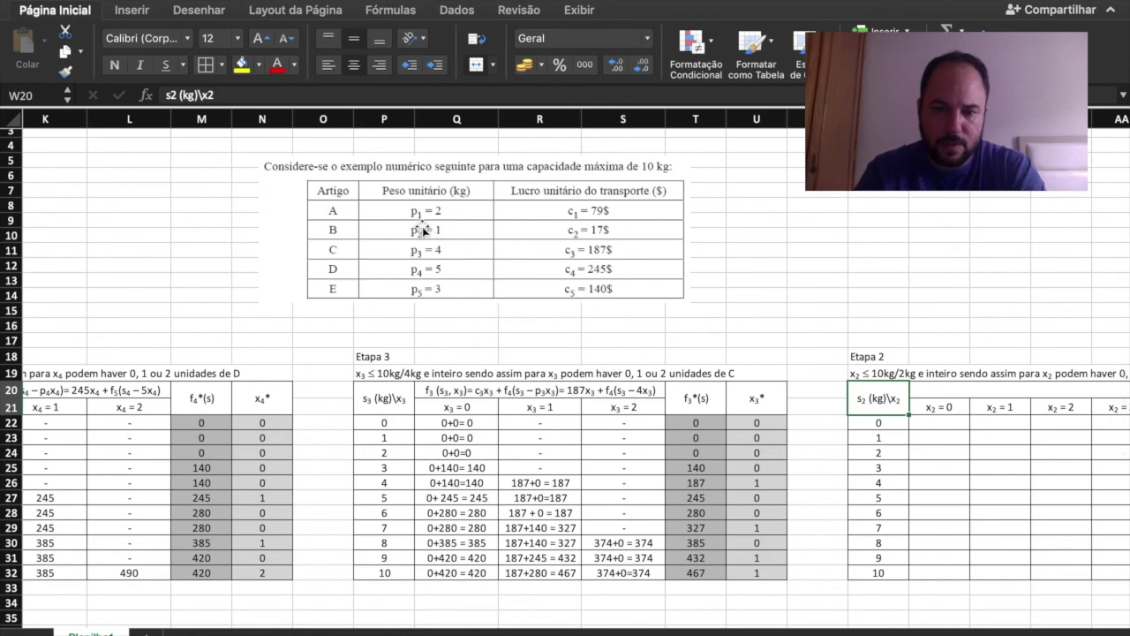
scroll(565, 267, "right", 10)
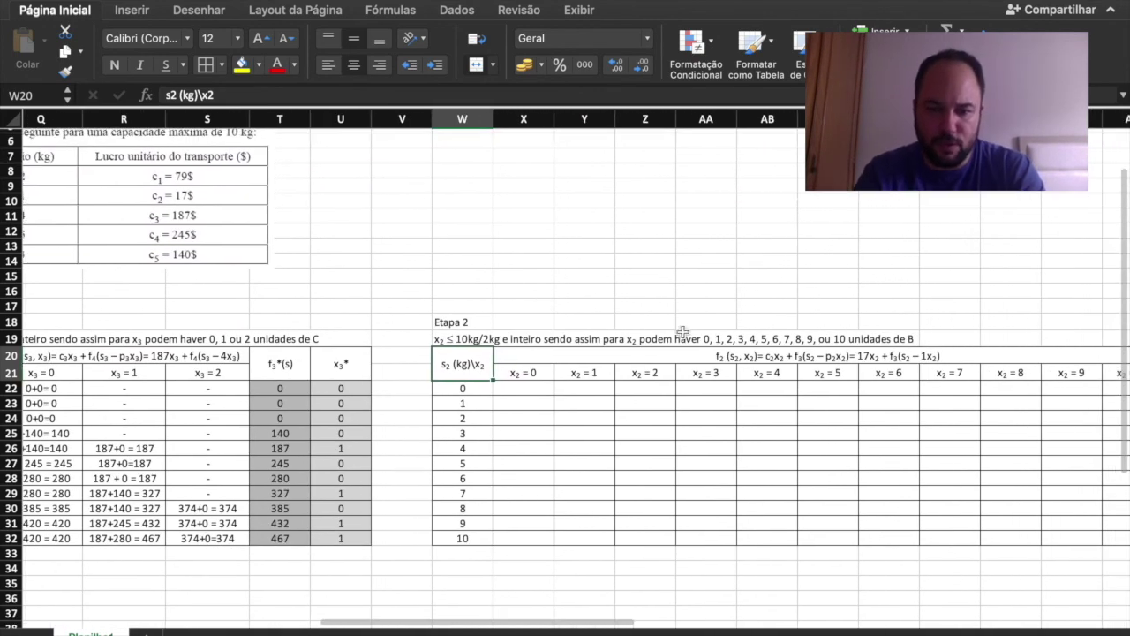
left_click(484, 338)
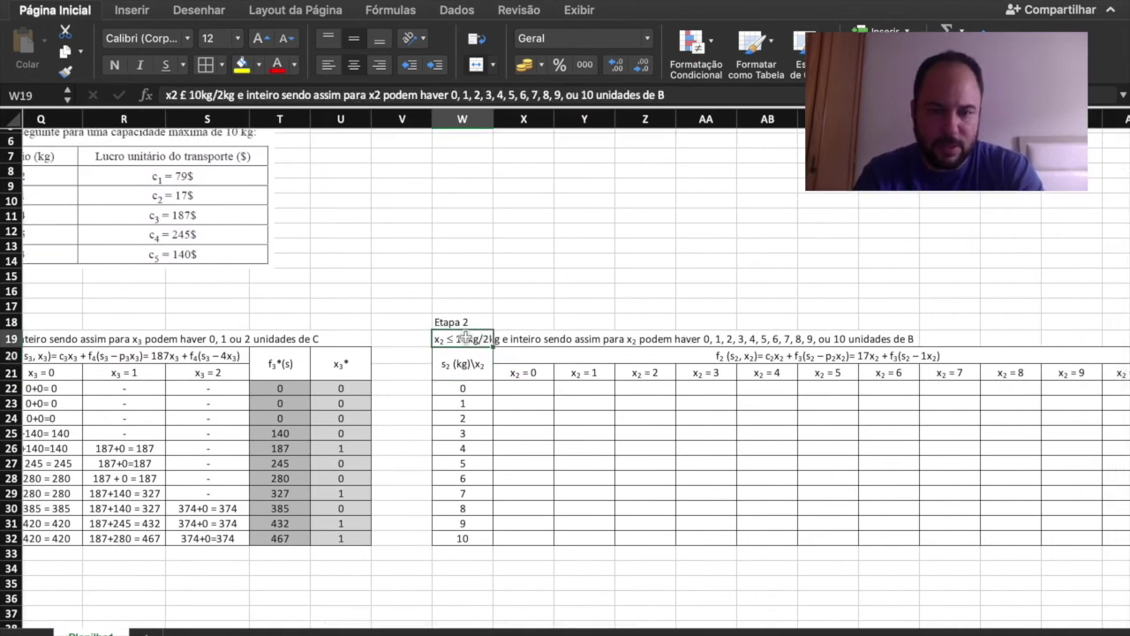
double_click(485, 339)
key("BackSpace")
type("1")
key("Return")
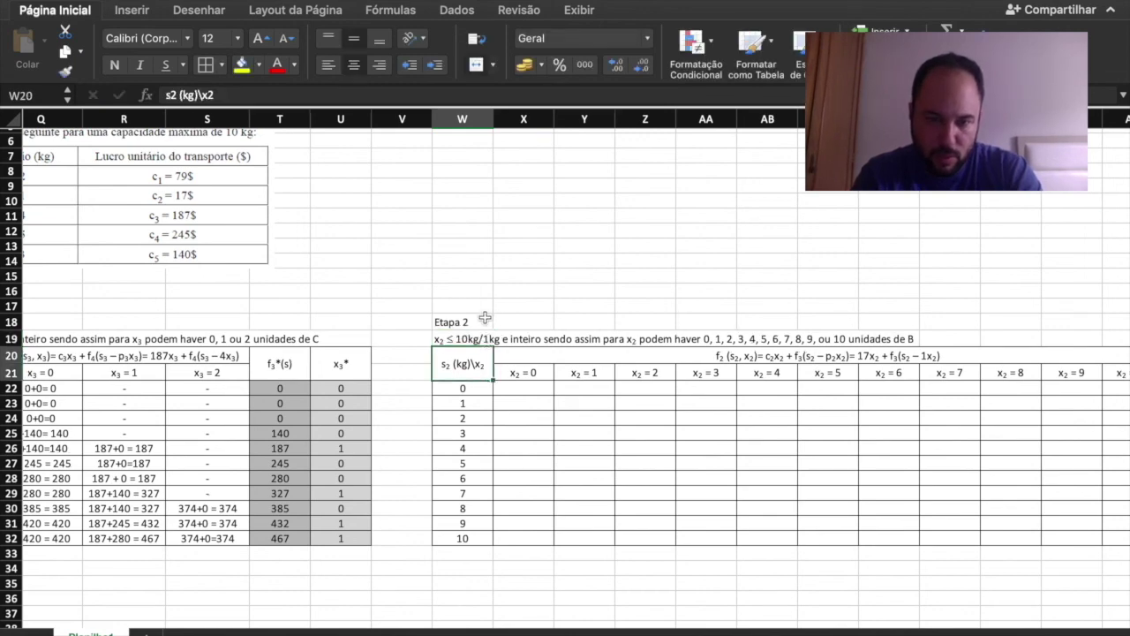
Move the constraint note from AM18 to AL19, directly under the Etapa 1 title
scroll(486, 324, "up", 4)
scroll(486, 323, "left", 2)
scroll(484, 317, "right", 10)
scroll(485, 317, "down", 3)
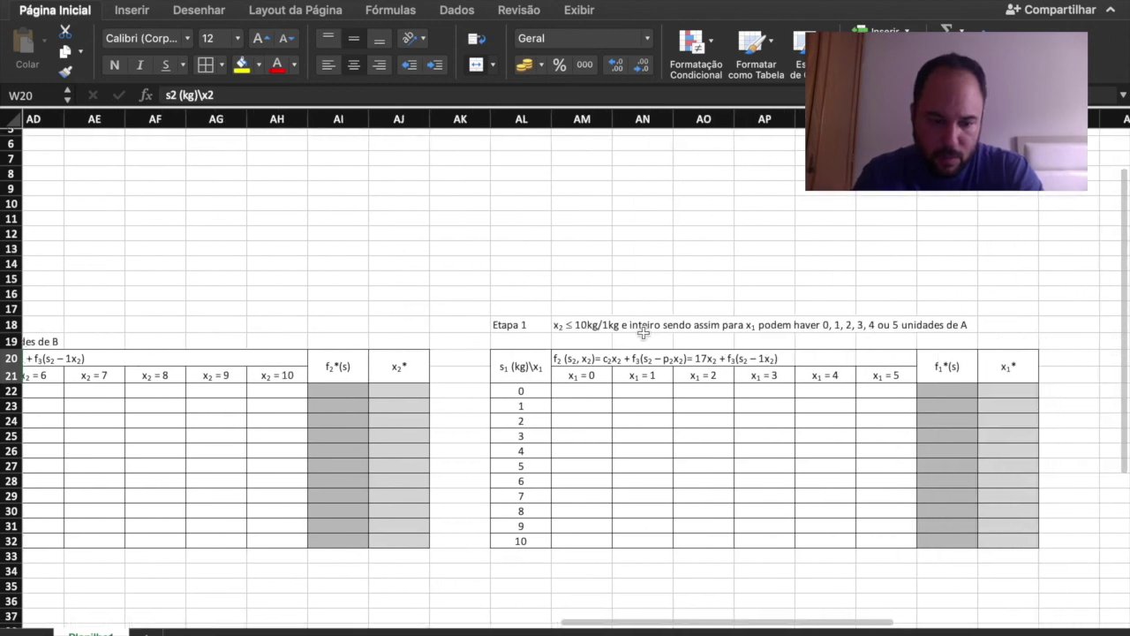
left_click(555, 323)
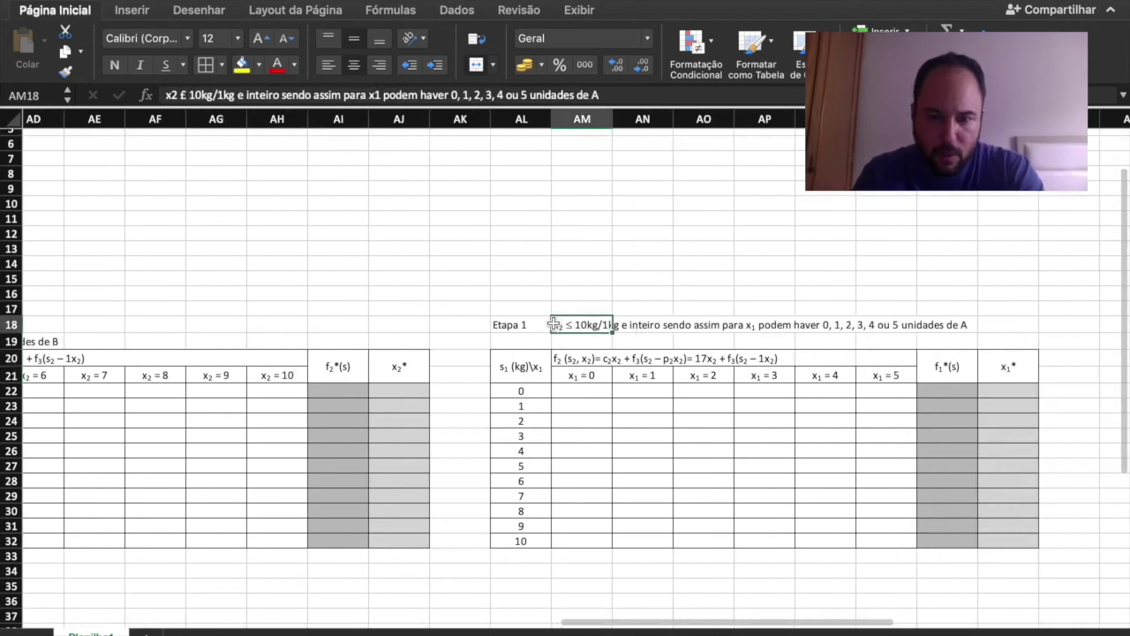
key("super+c")
left_click(500, 344)
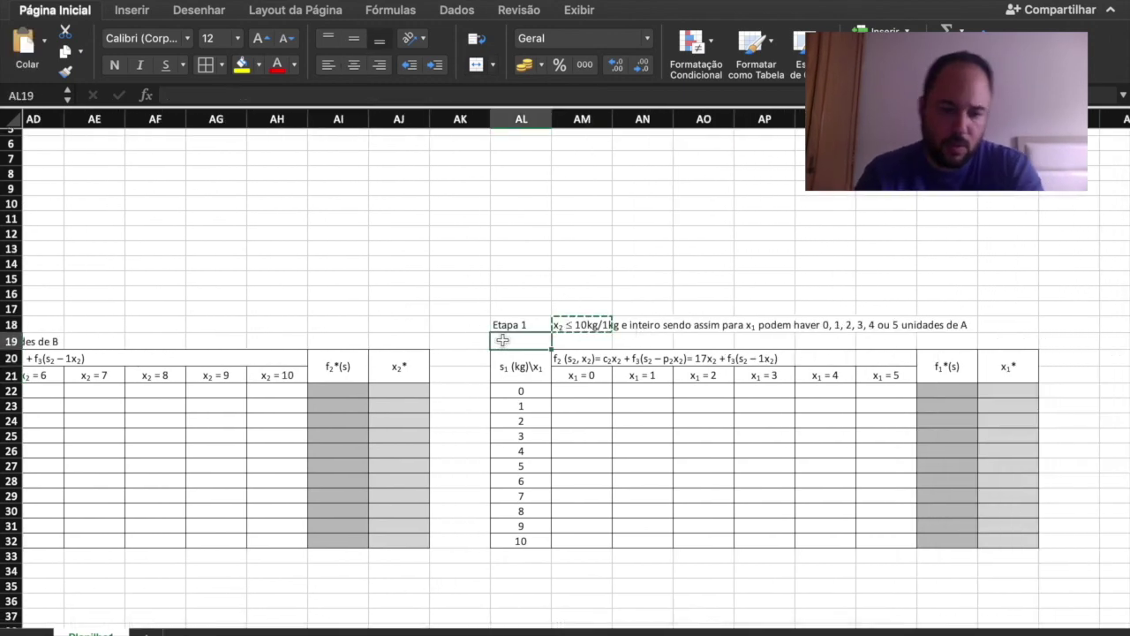
key("super+v")
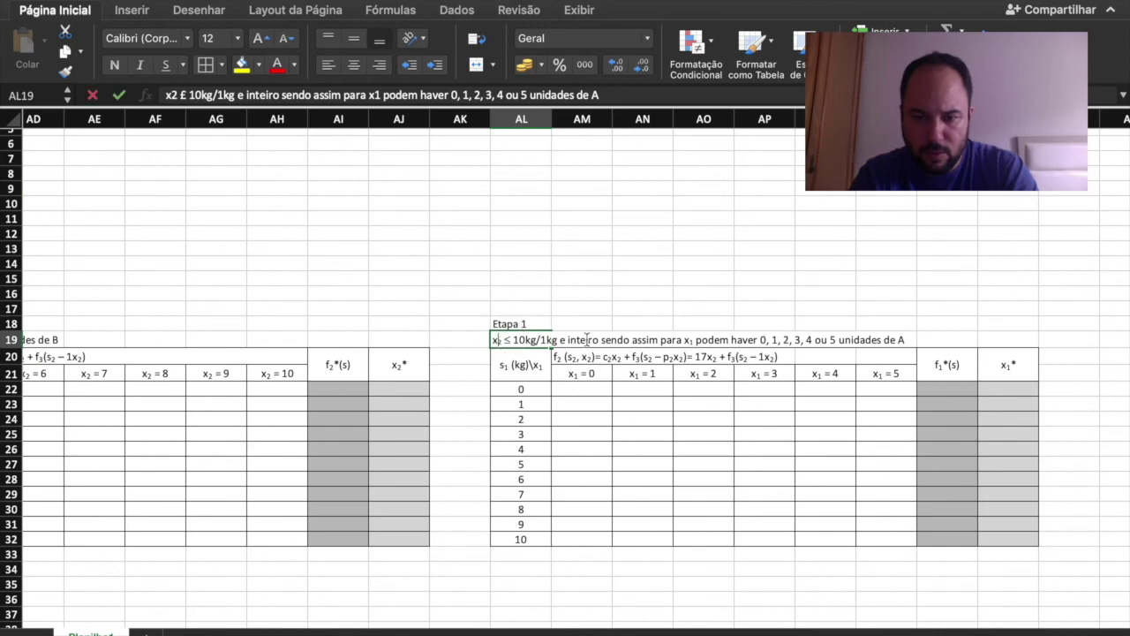
Edit the start of the Etapa 1 constraint note to read x1 ≤ 10kg/2kg
double_click(587, 340)
type("1")
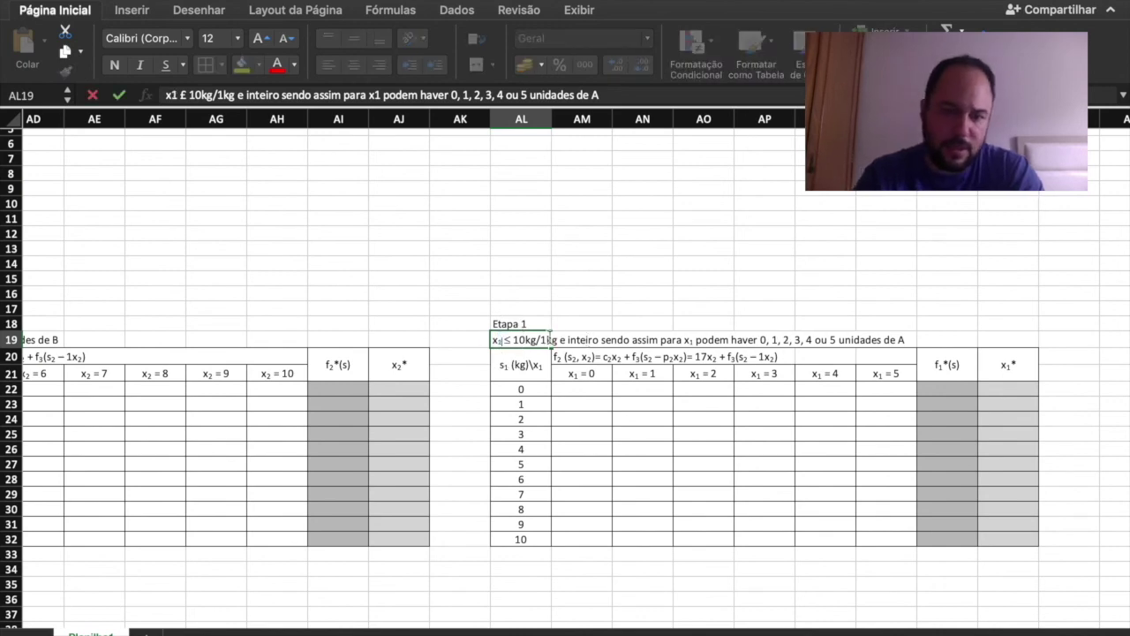
key("BackSpace")
type("2")
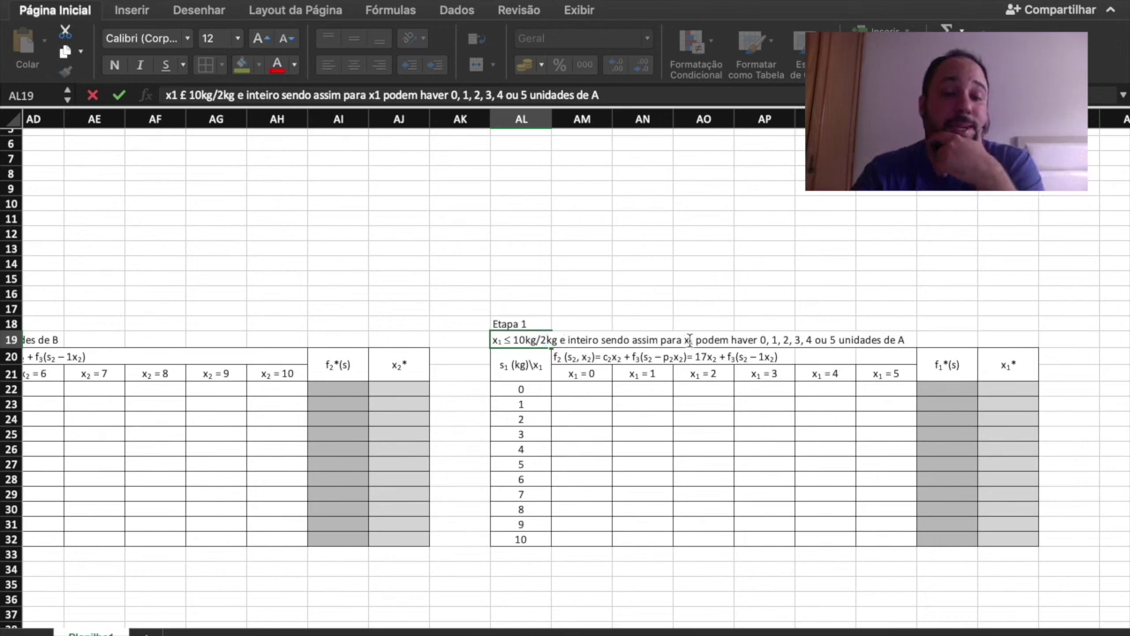
key("Return")
Mark x2 = 1 through x2 = 10 as infeasible with "-" in the s2 = 0 row of Etapa 2
scroll(306, 306, "left", 8)
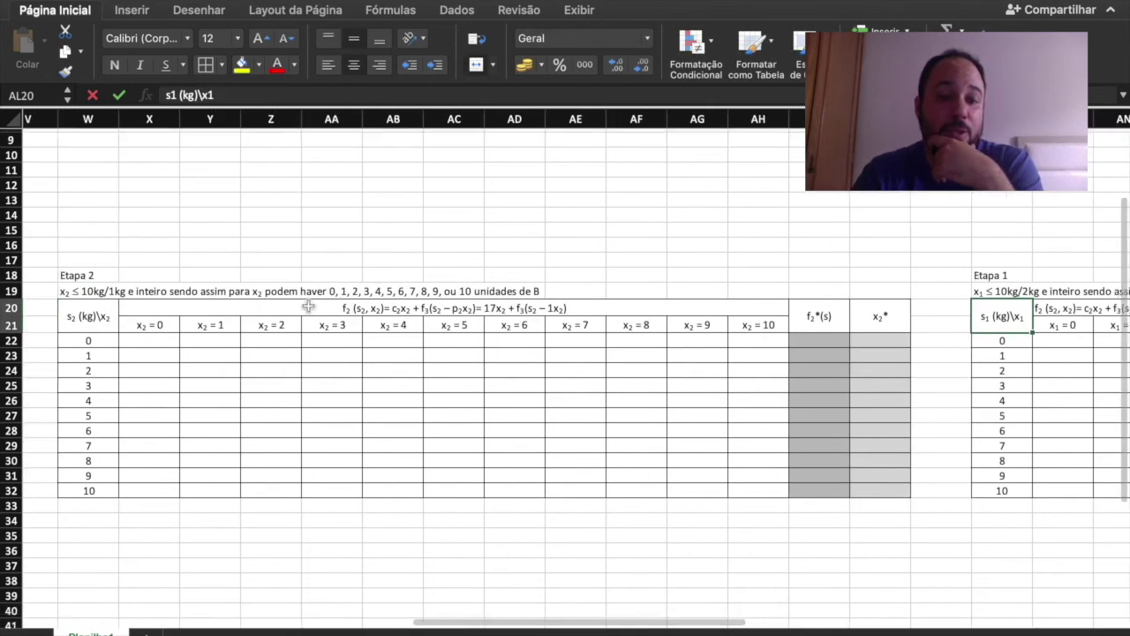
scroll(307, 306, "left", 2)
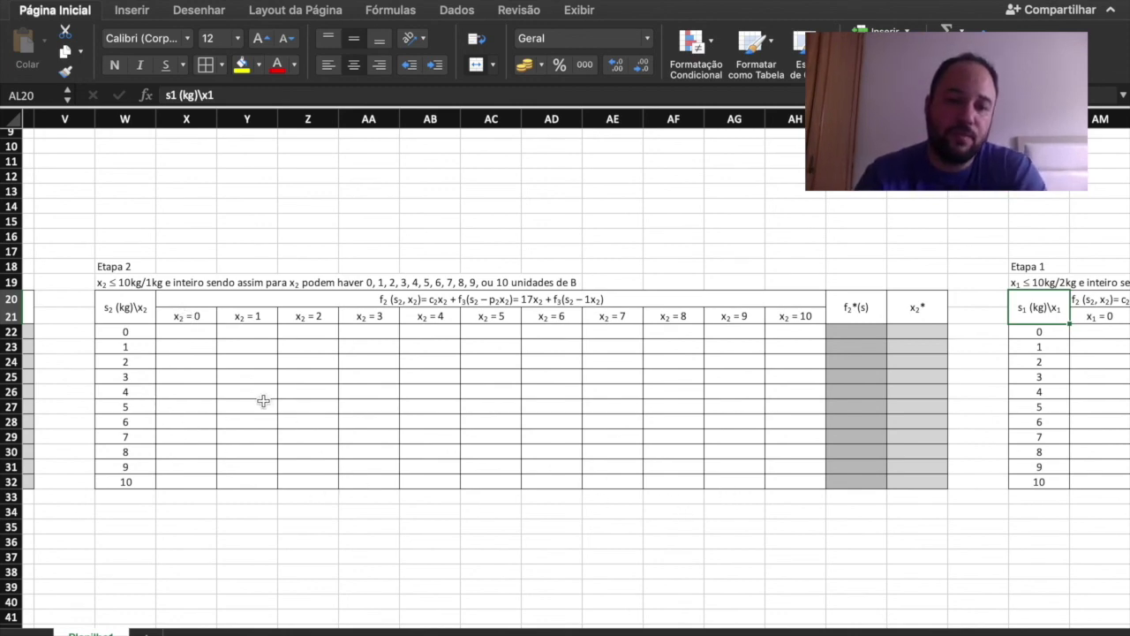
left_click(251, 333)
type("-")
key("Return")
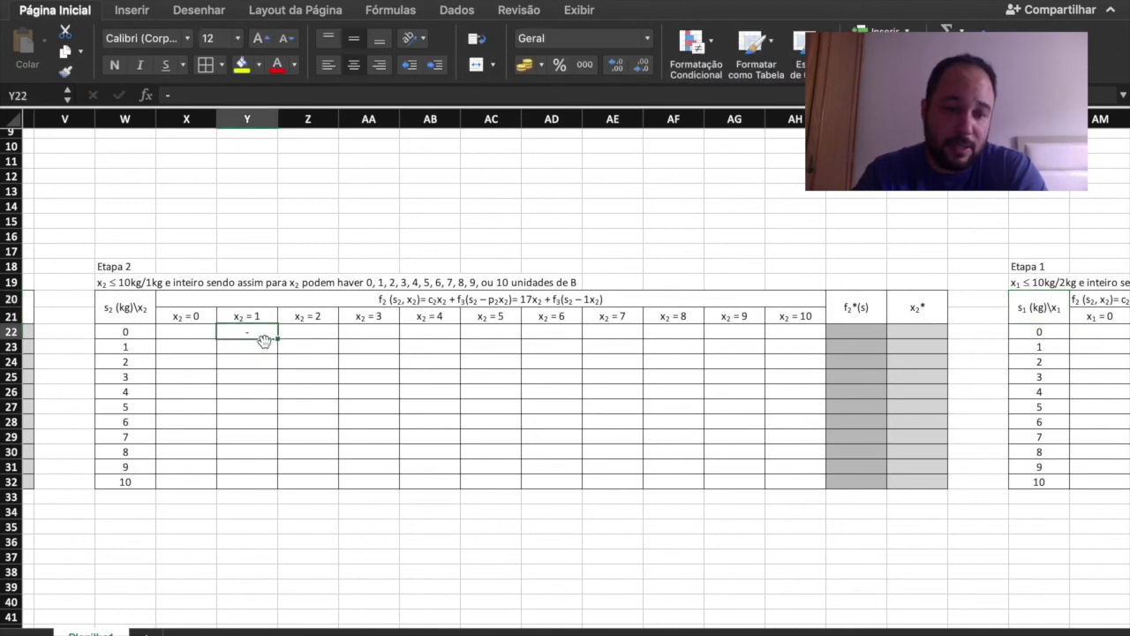
left_click_drag(278, 339, 797, 356)
Mark x2 = 2 through x2 = 10 as infeasible with "-" in the s2 = 1 row of Etapa 2
left_click(286, 351)
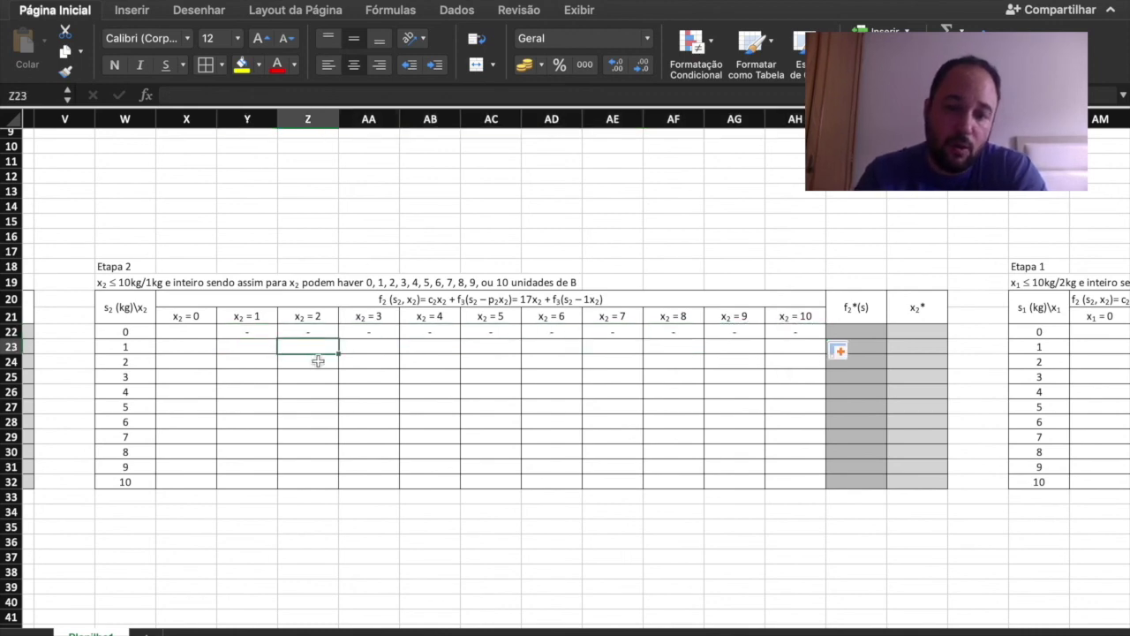
type("-")
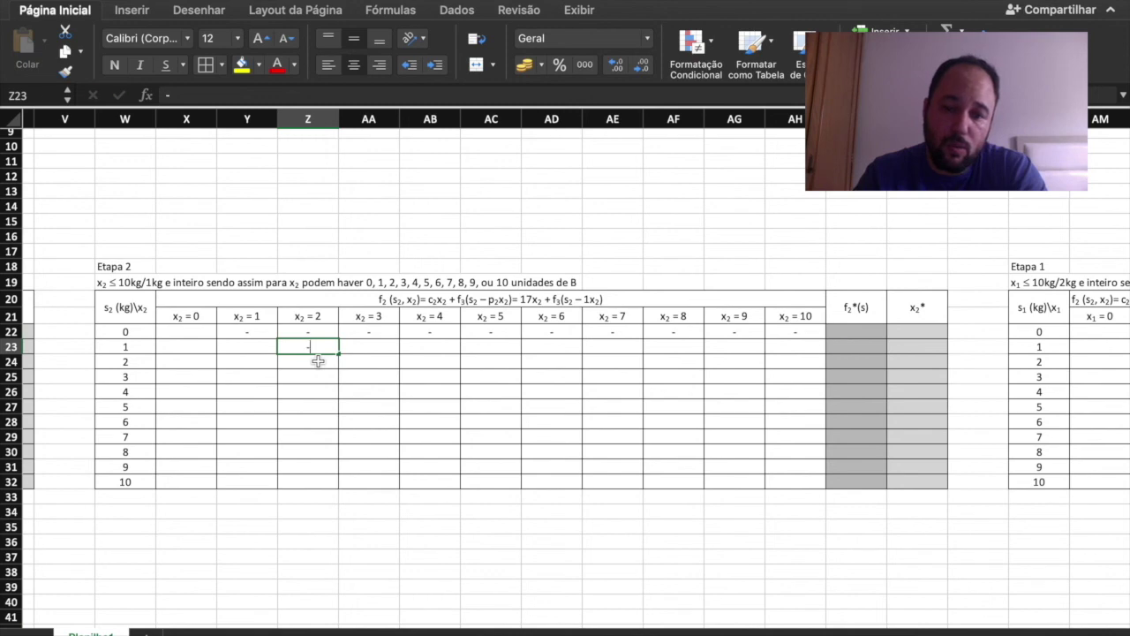
key("Return")
key("Up")
left_click_drag(338, 352, 783, 346)
left_click_drag(805, 346, 804, 346)
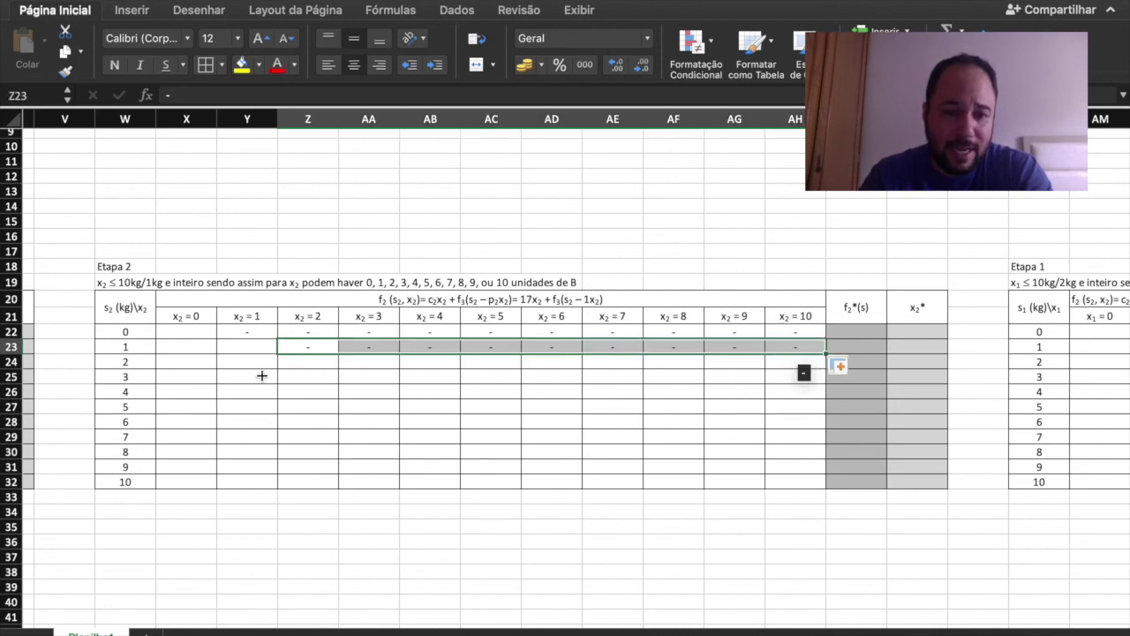
Enter 0 as the x2 = 0 result for s2 = 0 in Etapa 2
left_click(189, 334)
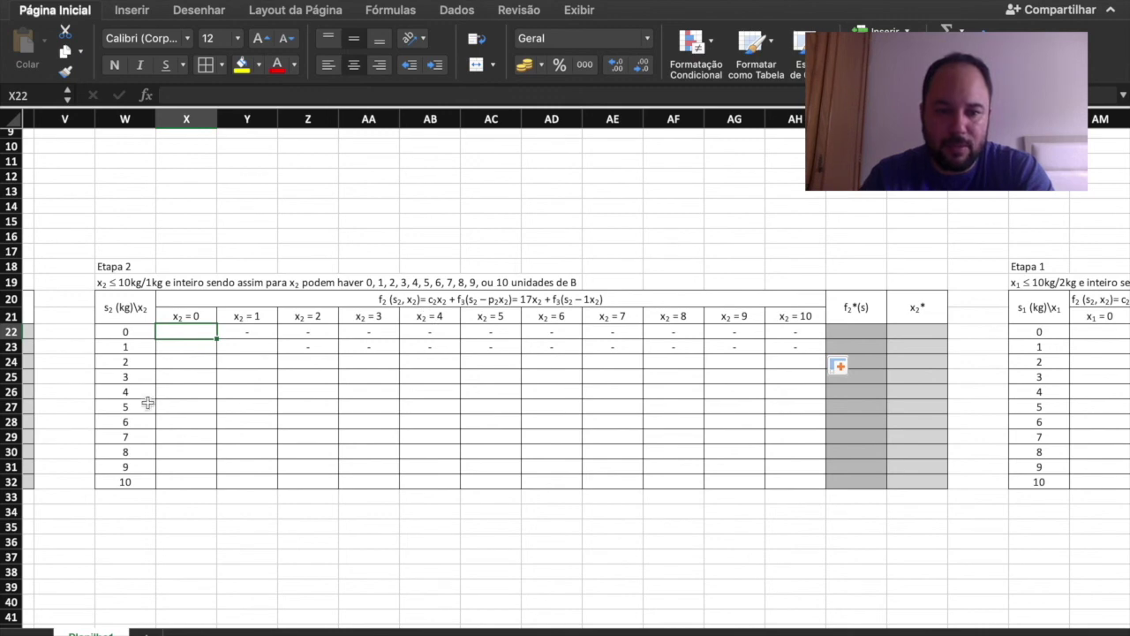
scroll(182, 383, "left", 2)
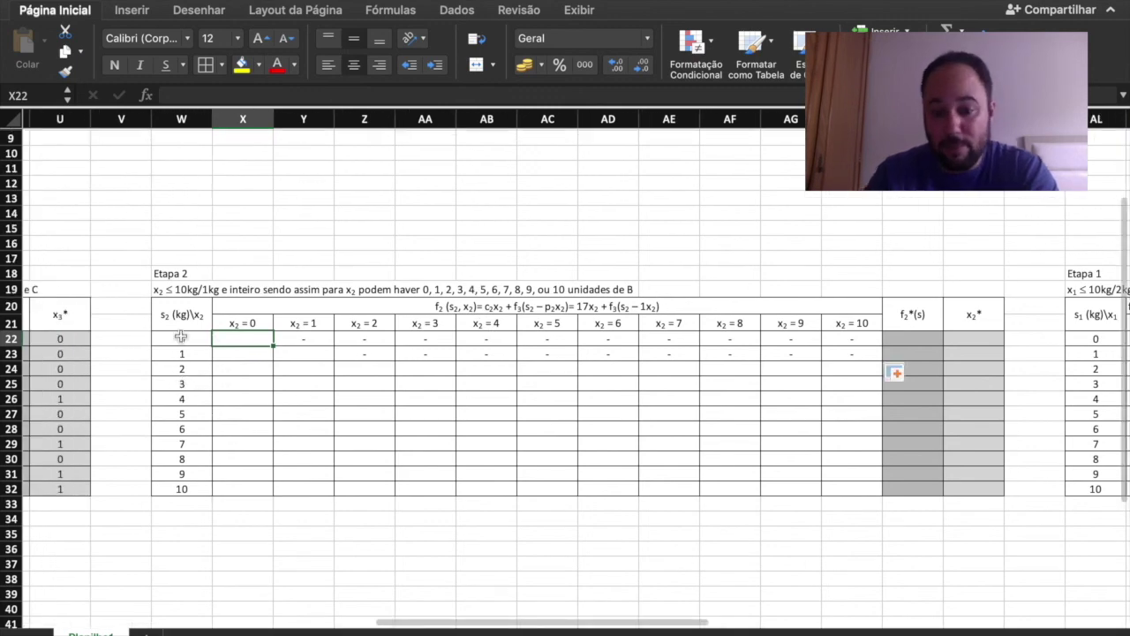
scroll(199, 349, "left", 2)
scroll(202, 343, "left", 1)
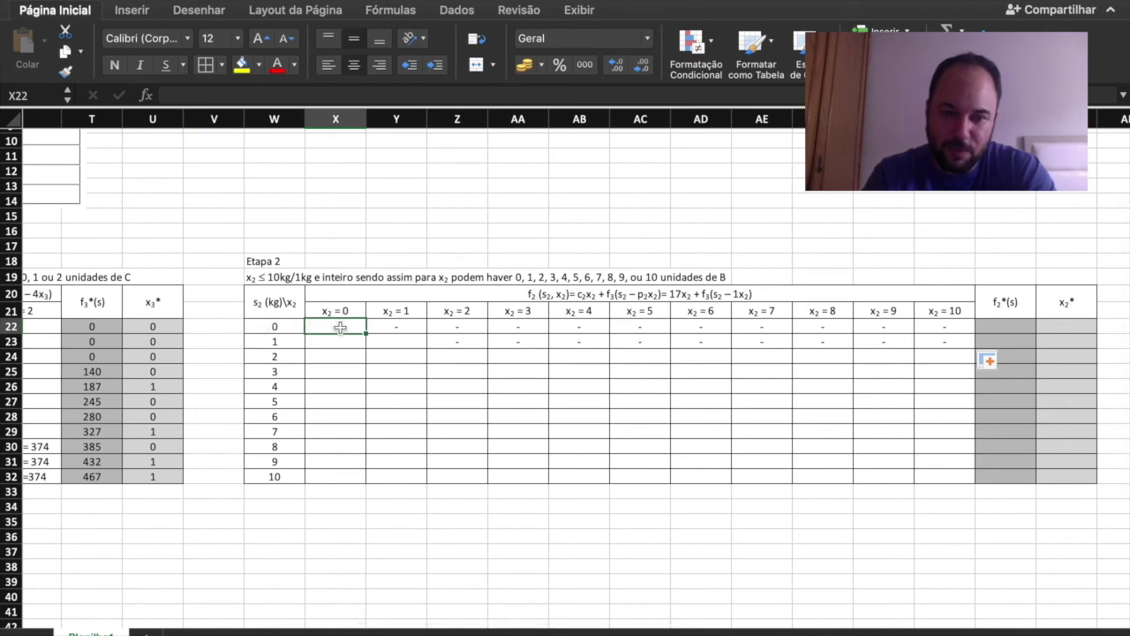
type("0")
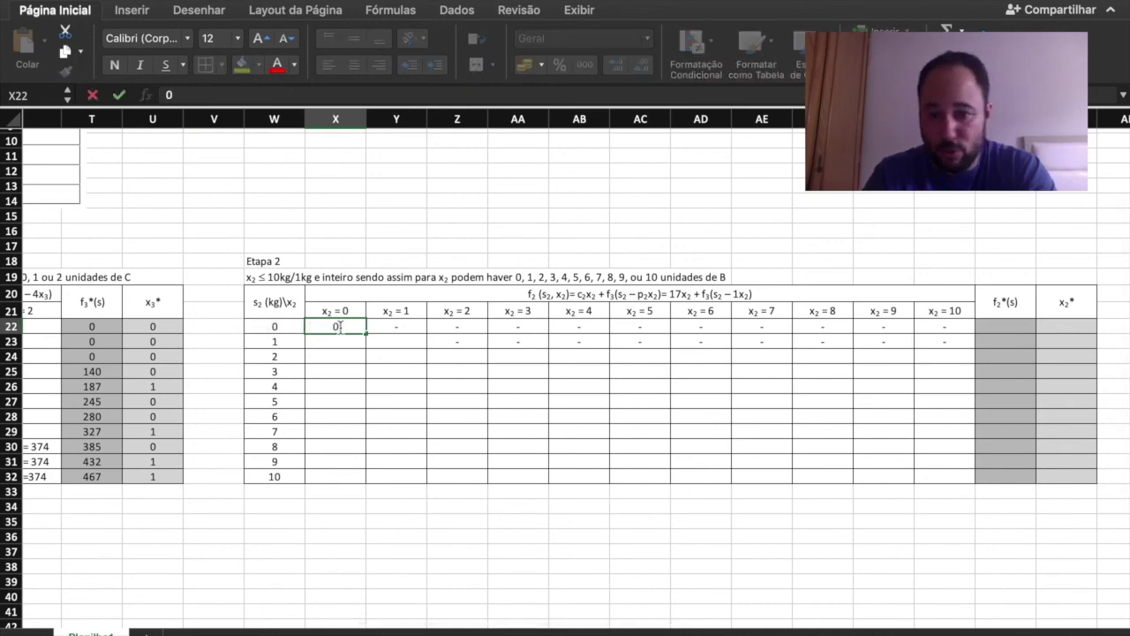
key("Return")
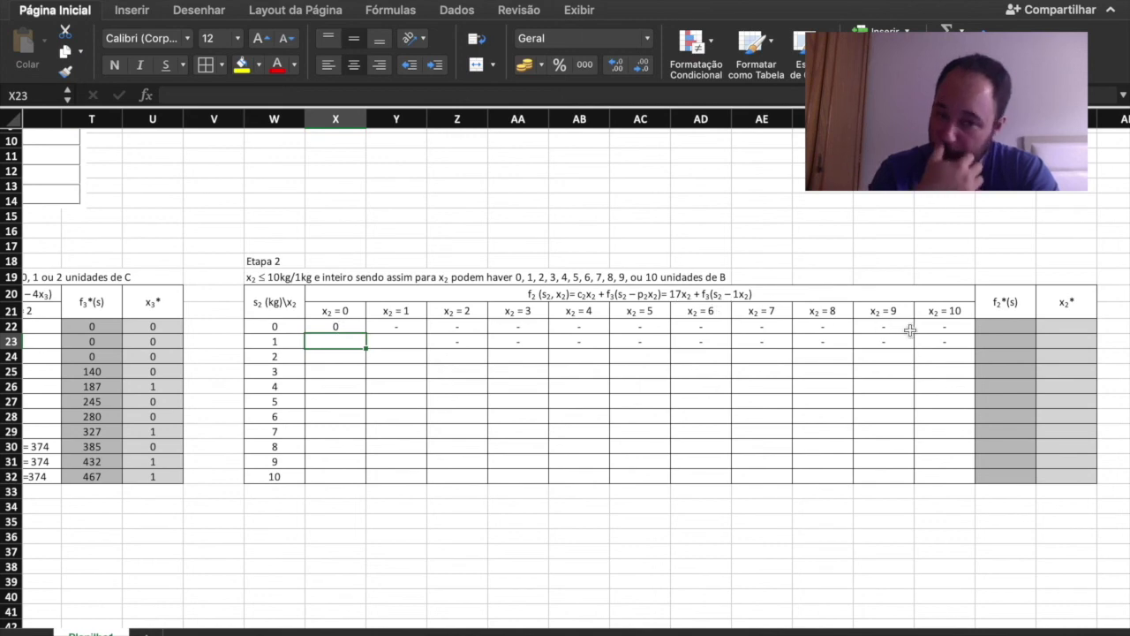
Fill in the optimum for s2 = 0 in Etapa 2 with f2*(s) as 0 and x2* as 0
left_click(1005, 326)
type("0")
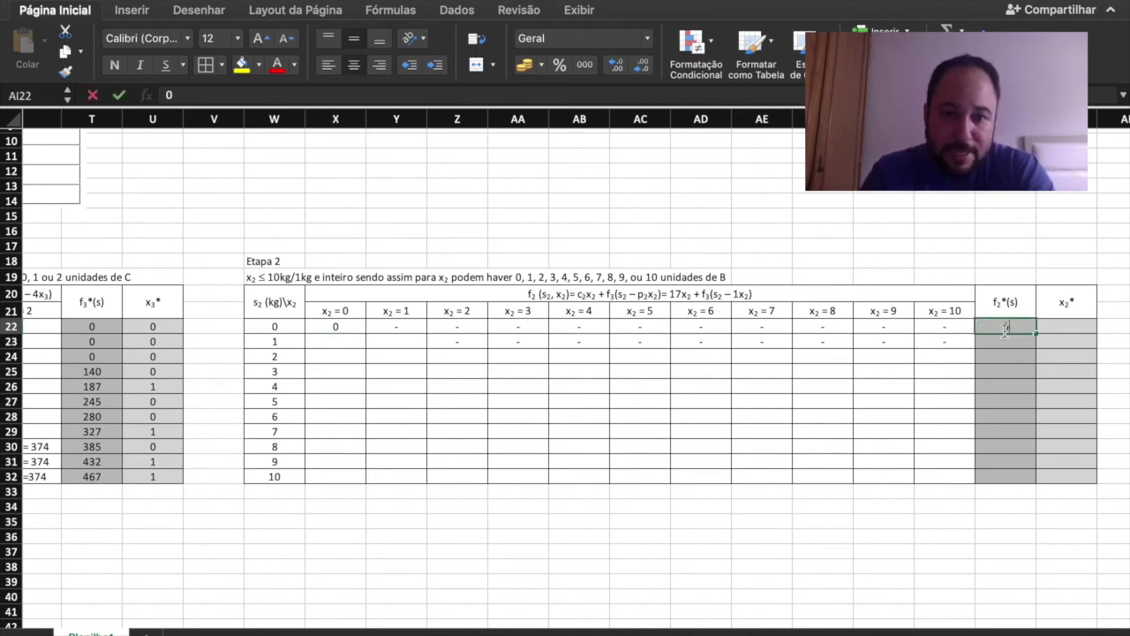
key("Escape")
key("Tab")
type("0")
key("Return")
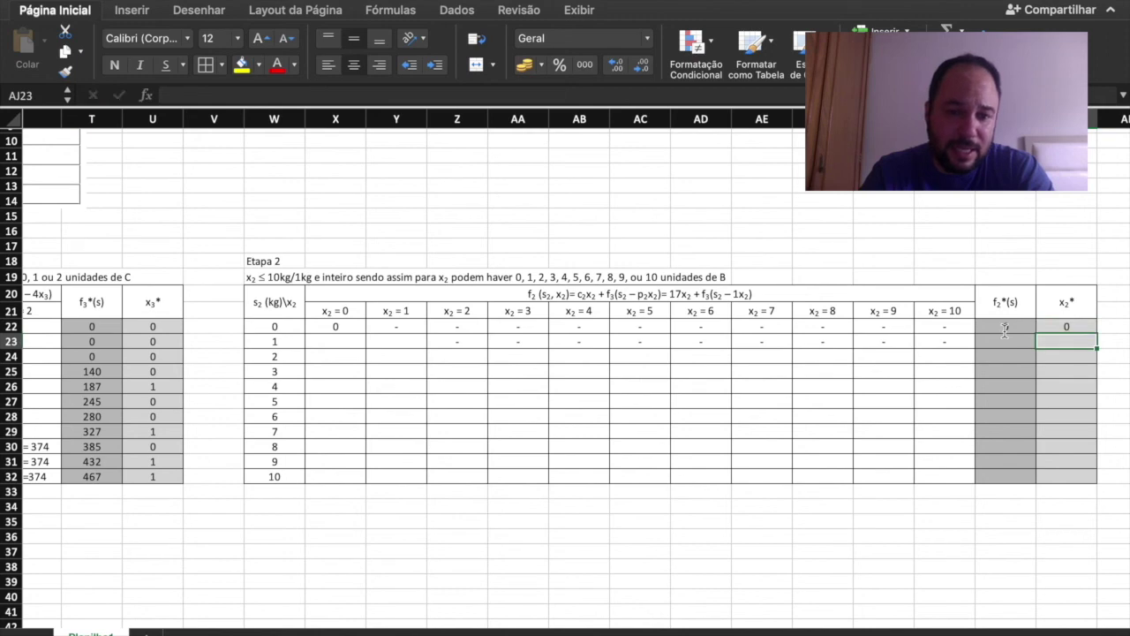
Enter 0 as the x2 = 0 result in the s2 = 1 row of Etapa 2
left_click(328, 340)
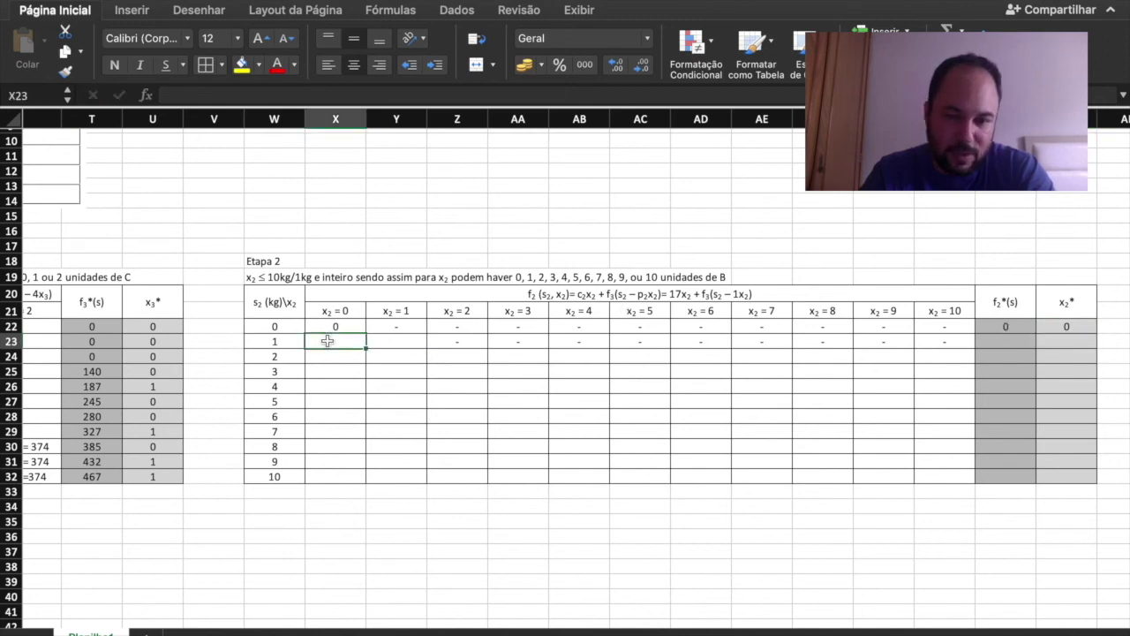
left_click(277, 340)
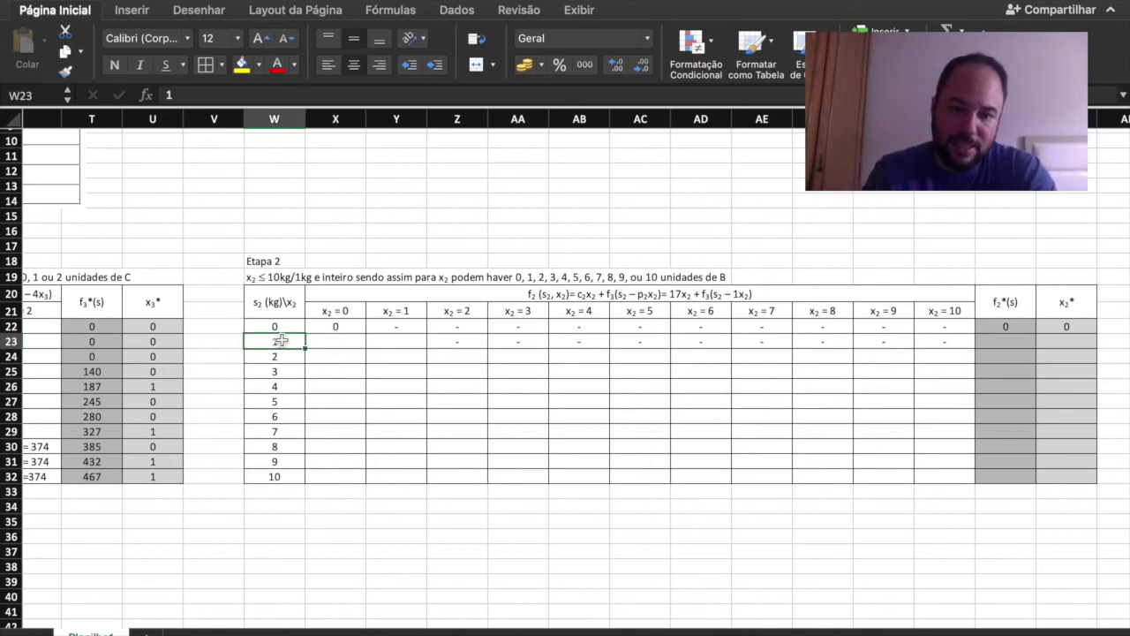
left_click_drag(315, 341, 327, 345)
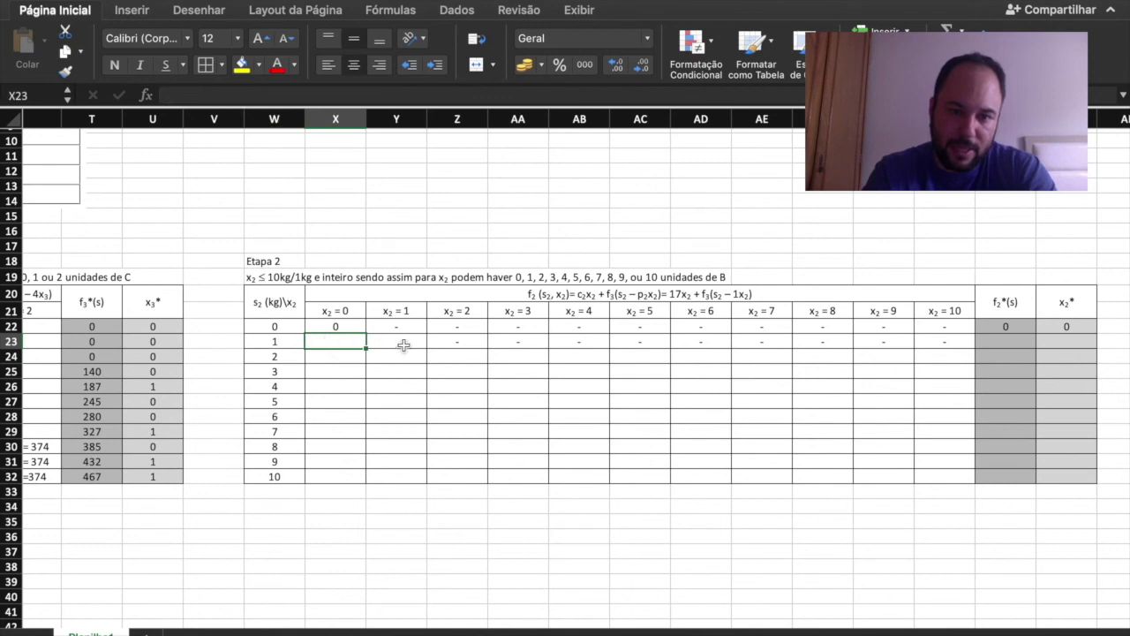
left_click(328, 339)
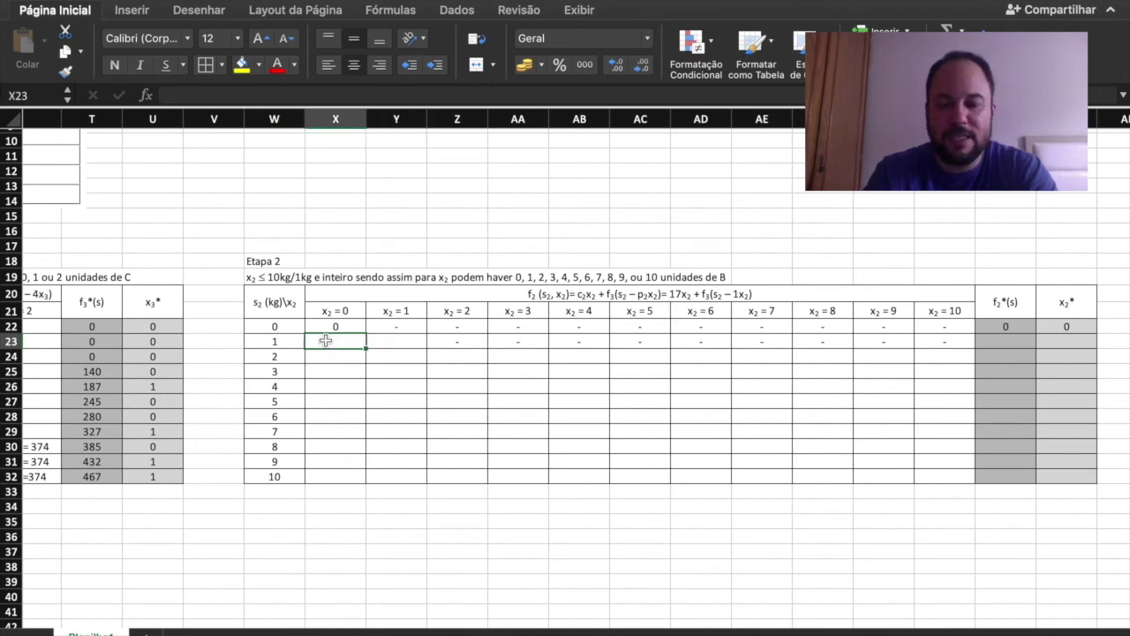
type("0")
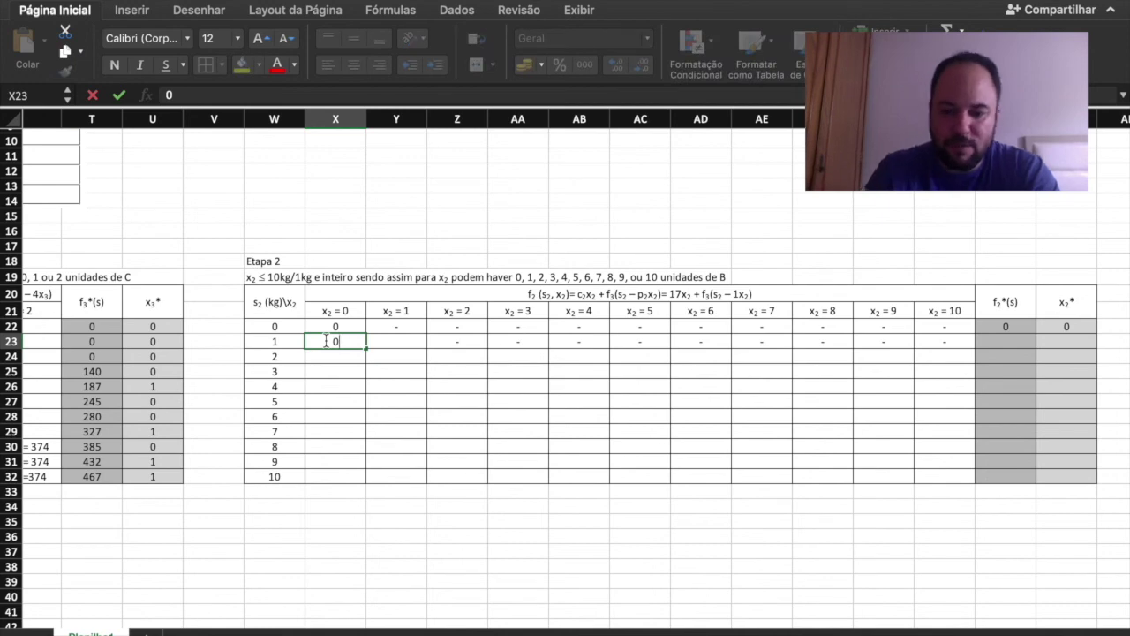
key("BackSpace")
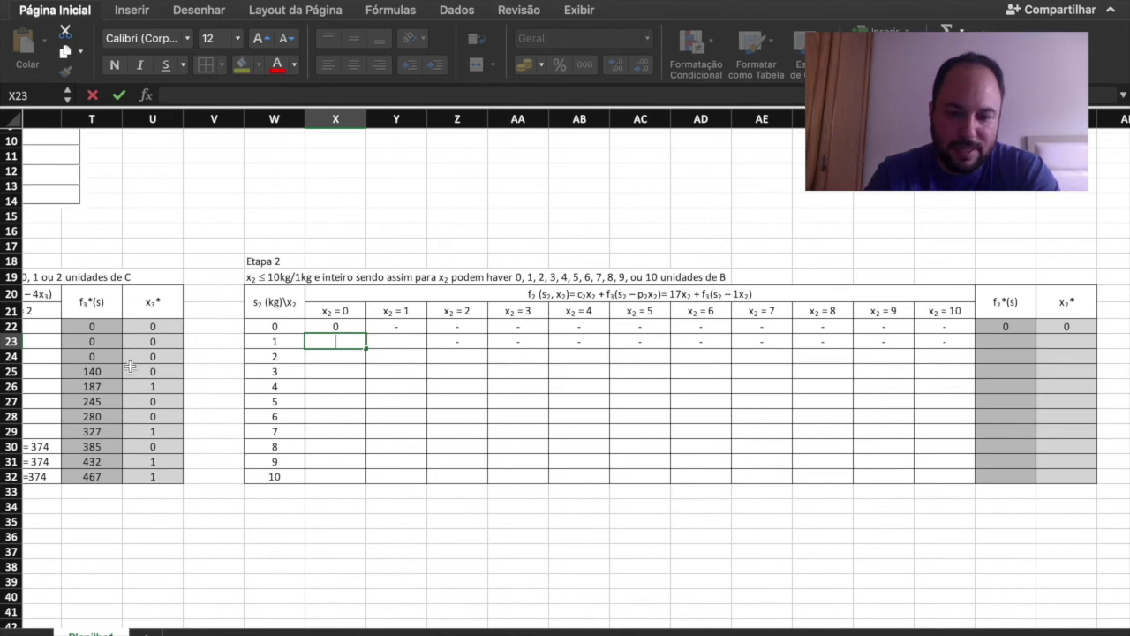
type("0+0")
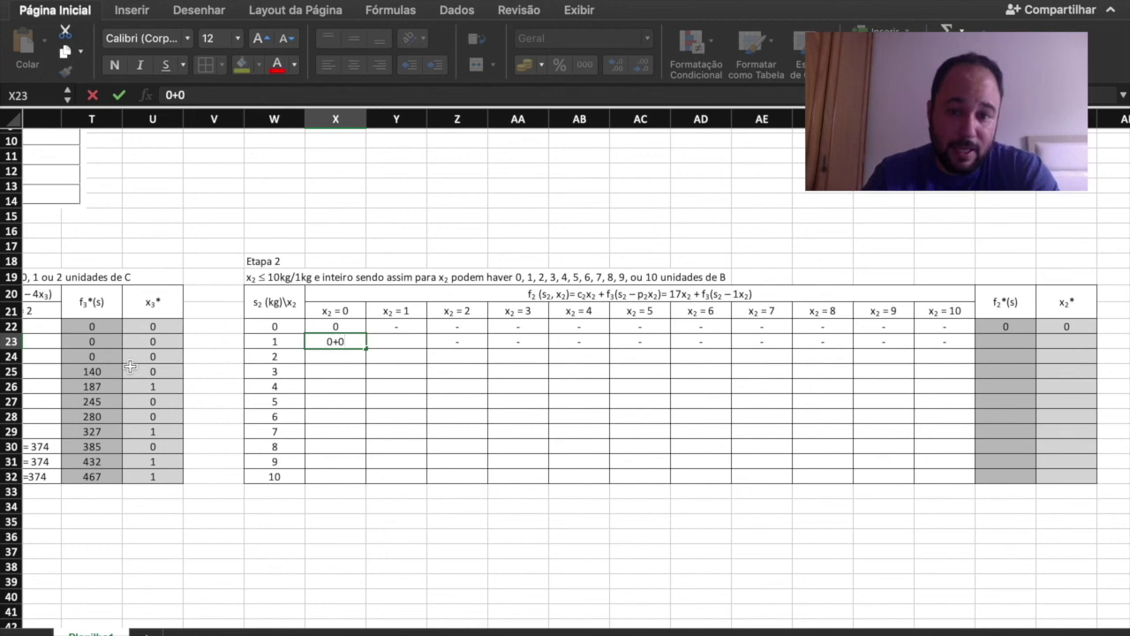
key("BackSpace")
key("BackSpace")
key("BackSpace")
type("0")
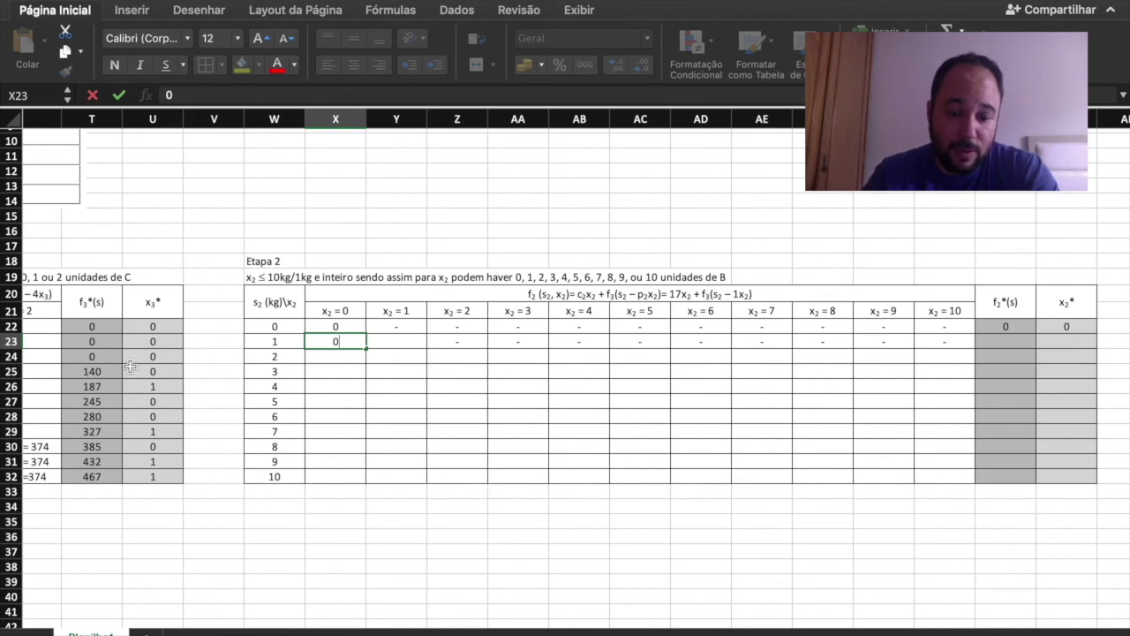
key("Return")
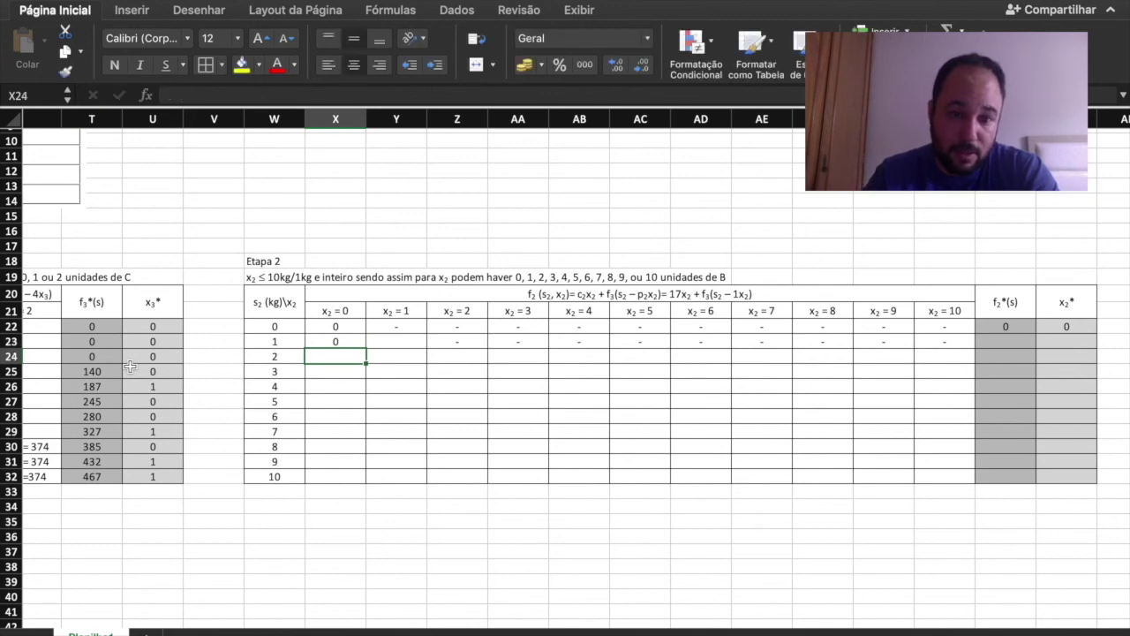
Enter "17+0 = 17" as the x2 = 1 result in the s2 = 1 row of Etapa 2
key("Up")
key("Right")
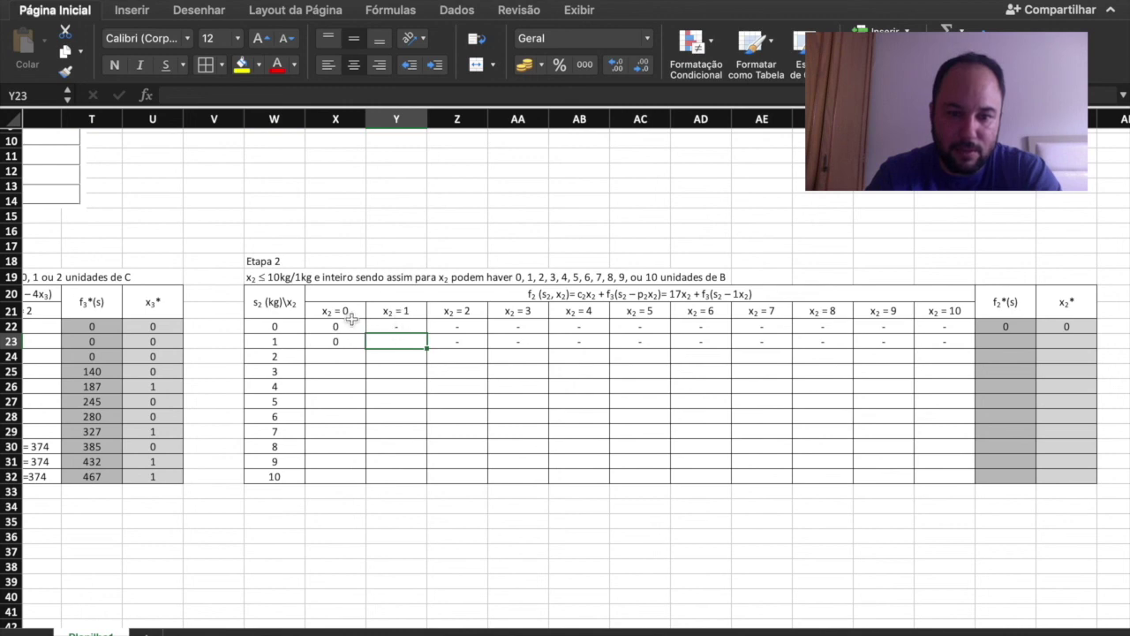
type("17+")
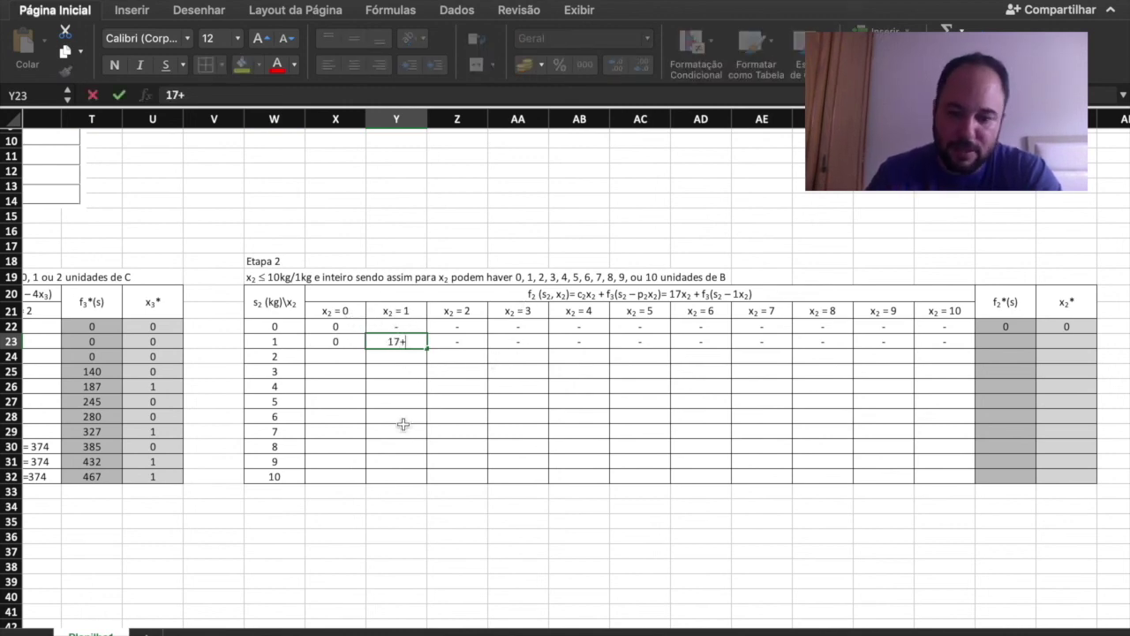
type("0")
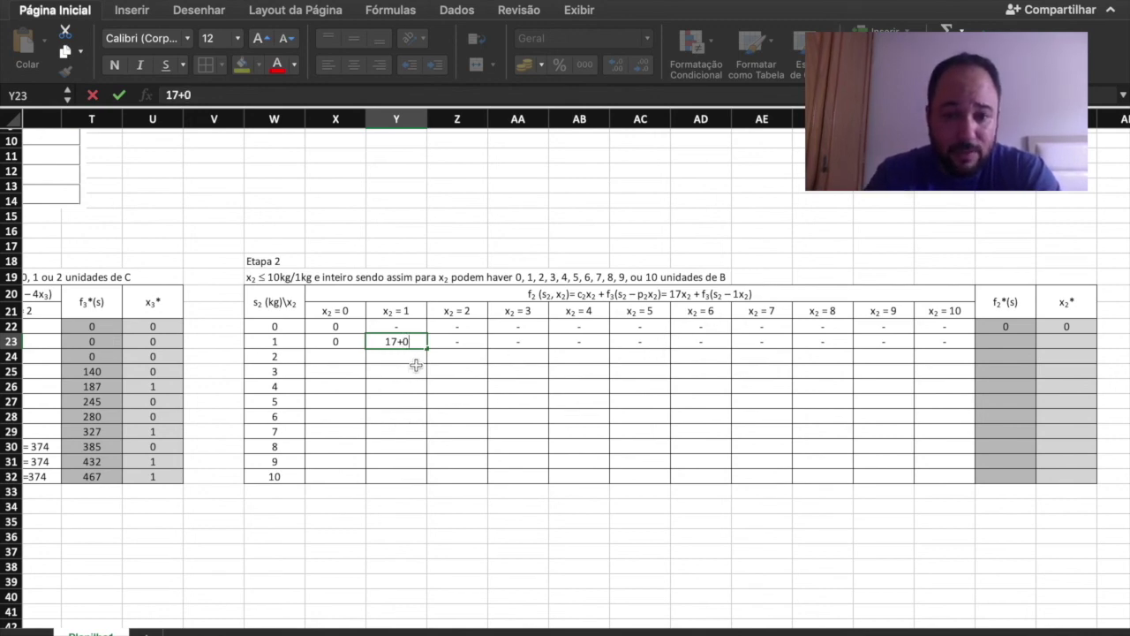
type(" = 17")
key("Return")
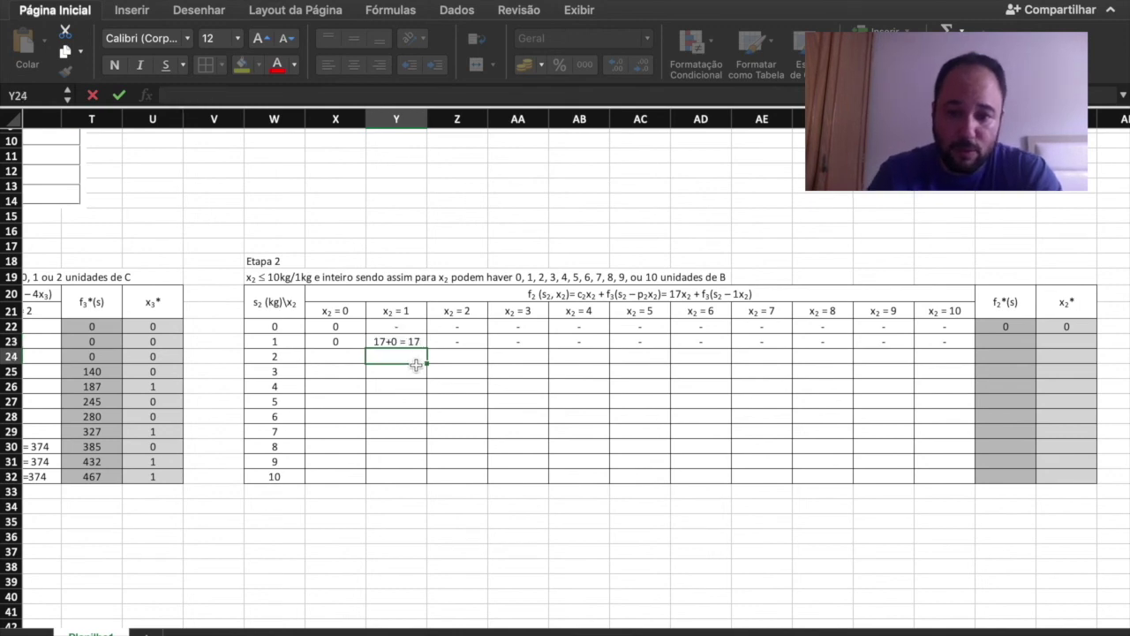
Mark x2 = 3 through x2 = 10 as infeasible with "-" in the s2 = 2 row of Etapa 2
key("Left")
key("Left")
key("Right")
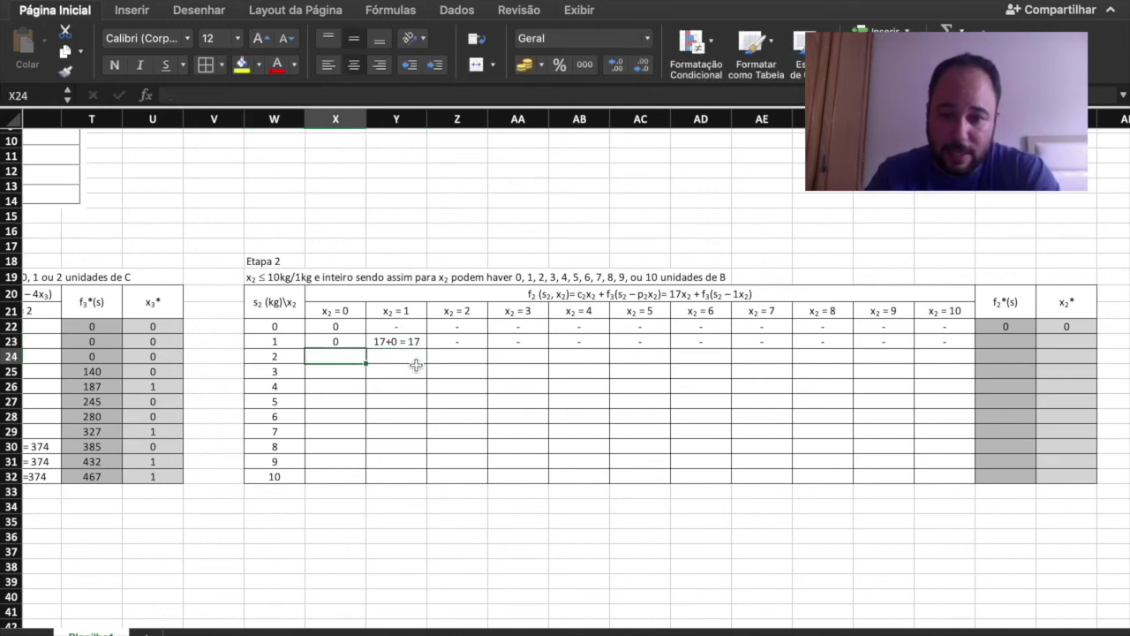
left_click(499, 353)
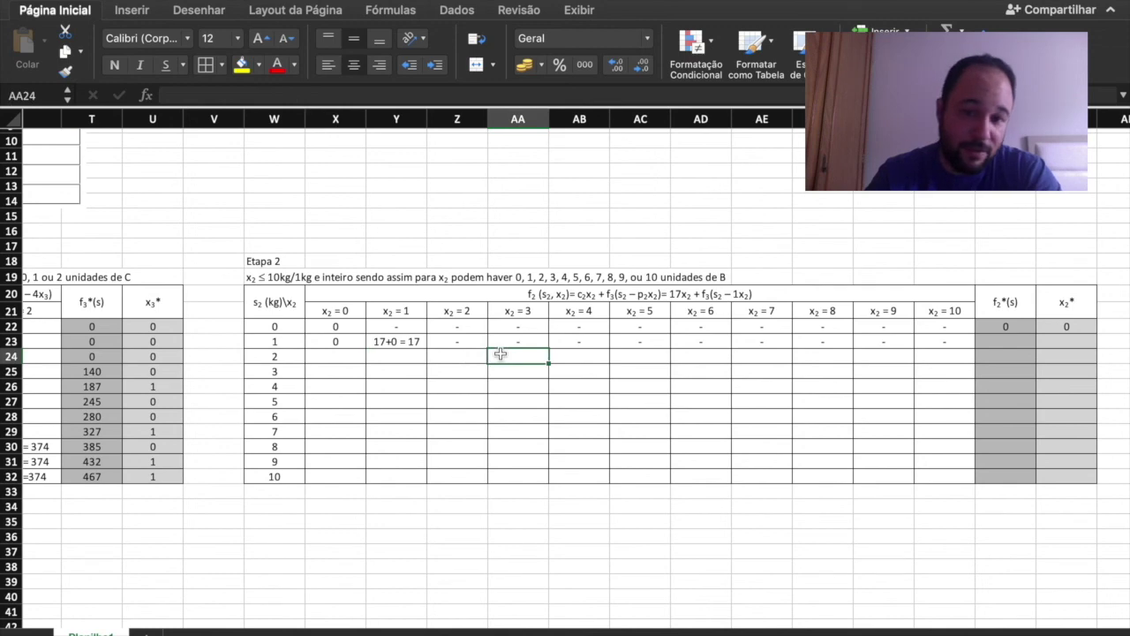
type("-")
key("Return")
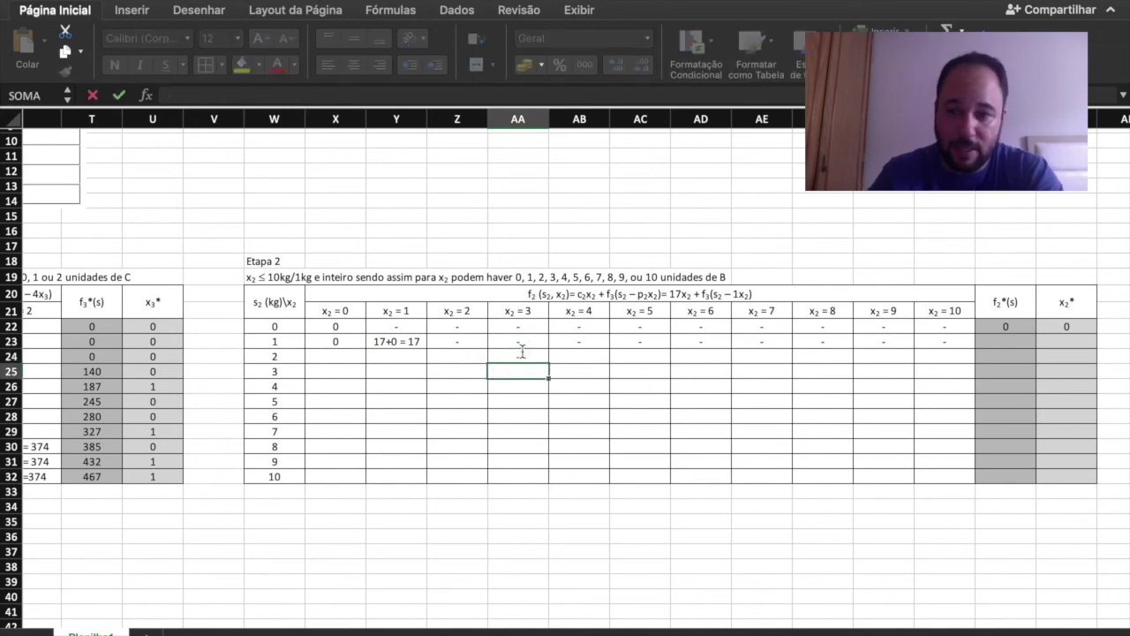
left_click(521, 351)
left_click_drag(548, 363, 947, 355)
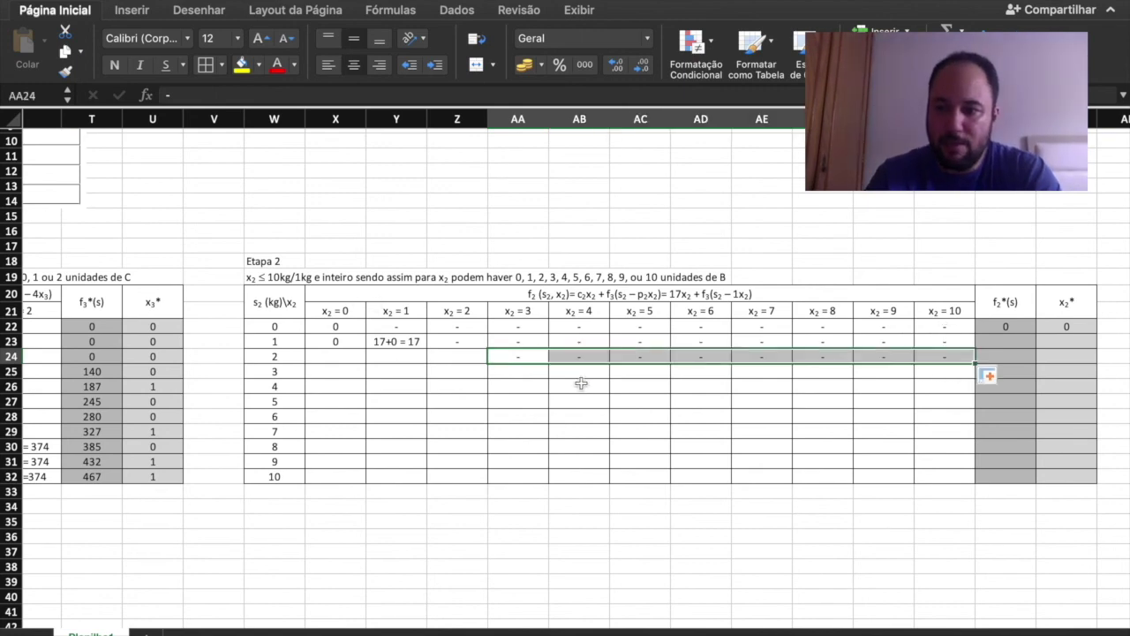
Fill in the optimum for s2 = 1 in Etapa 2 with f2*(s) as 17 and x2* as 1
left_click(1024, 342)
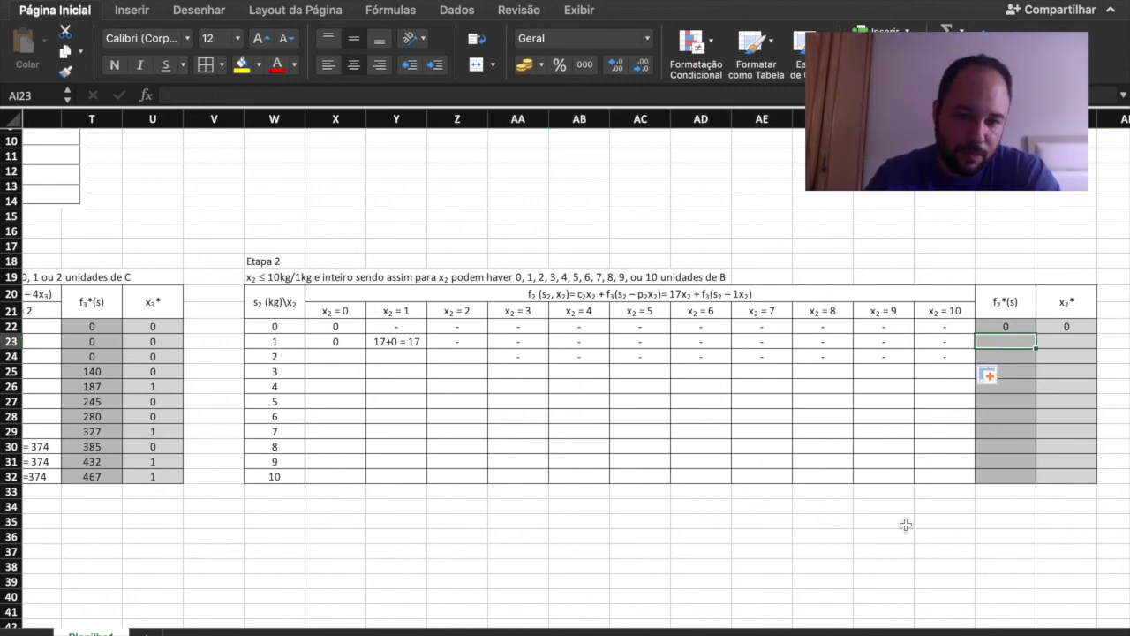
type("17")
key("Return")
key("Up")
key("Right")
type("1")
key("Return")
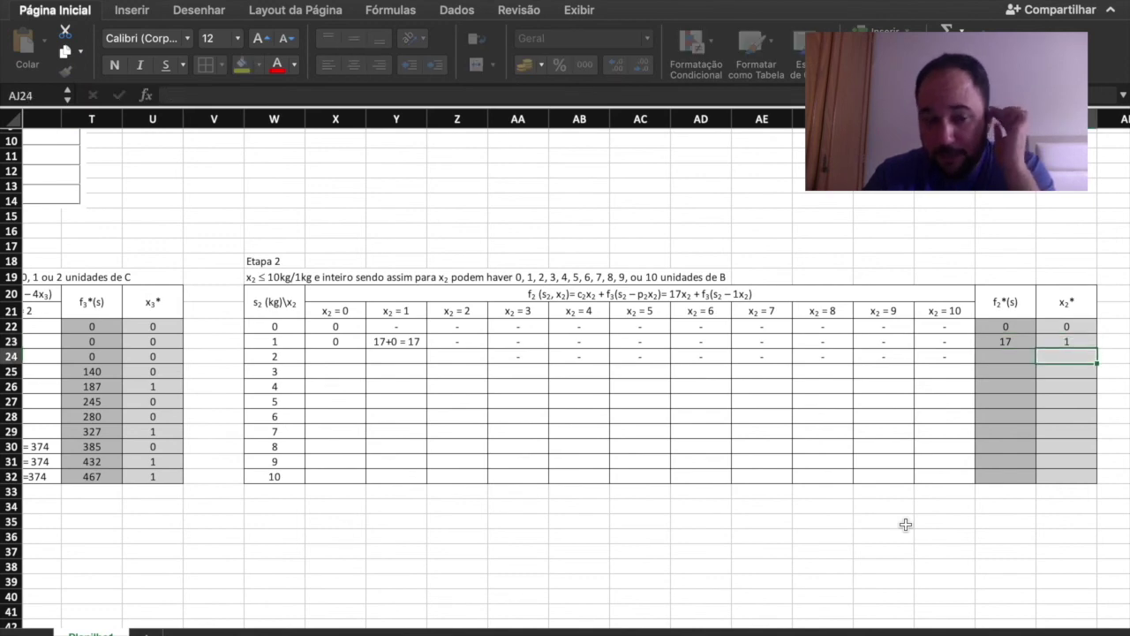
Enter 0 as the x2 = 0 result in the s2 = 2 row of Etapa 2
key("Left")
key("Left")
key("Left")
key("Left")
key("Left")
key("Left")
key("Left")
key("Left")
key("Left")
key("Left")
key("Left")
key("Left")
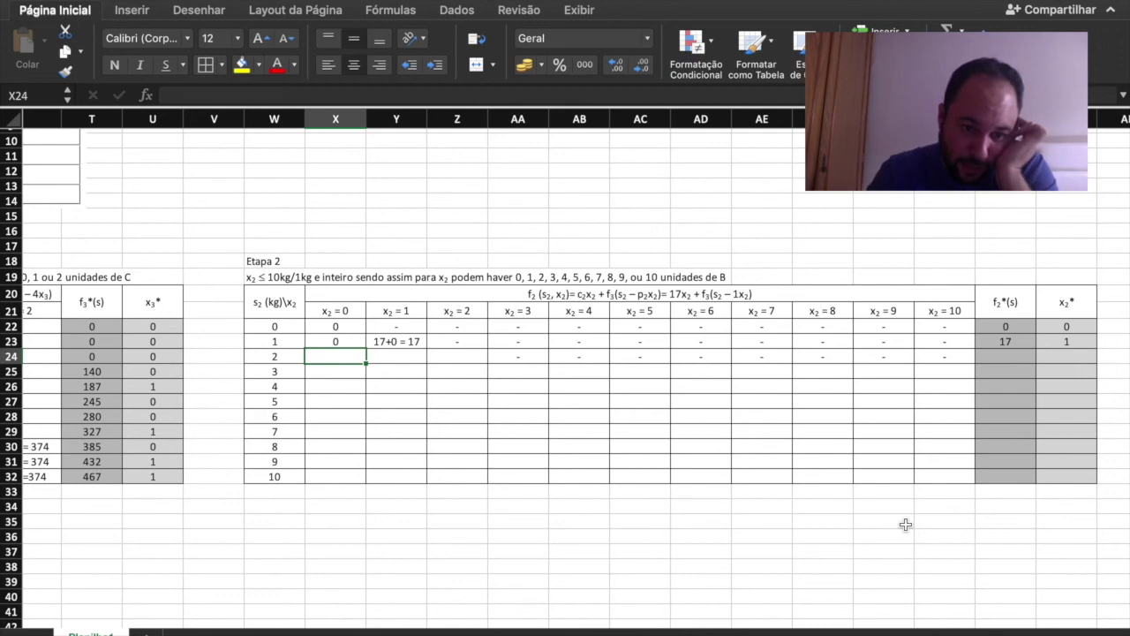
type("0")
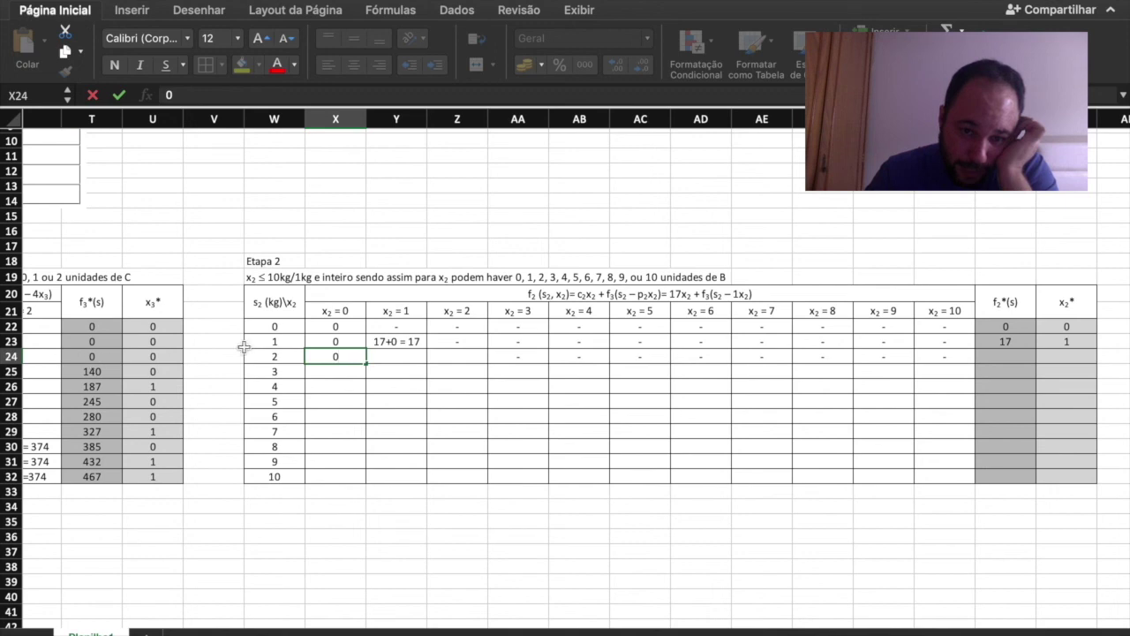
key("Return")
Enter "17+0 = 17" as the x2 = 1 result in the s2 = 2 row of Etapa 2
left_click(380, 357)
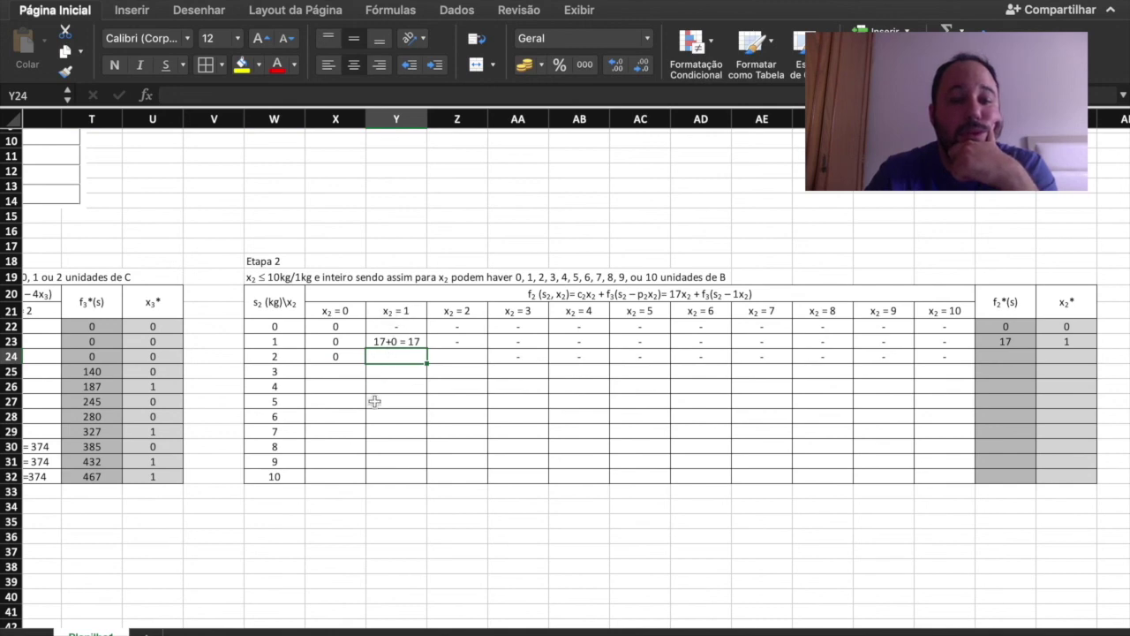
type("17")
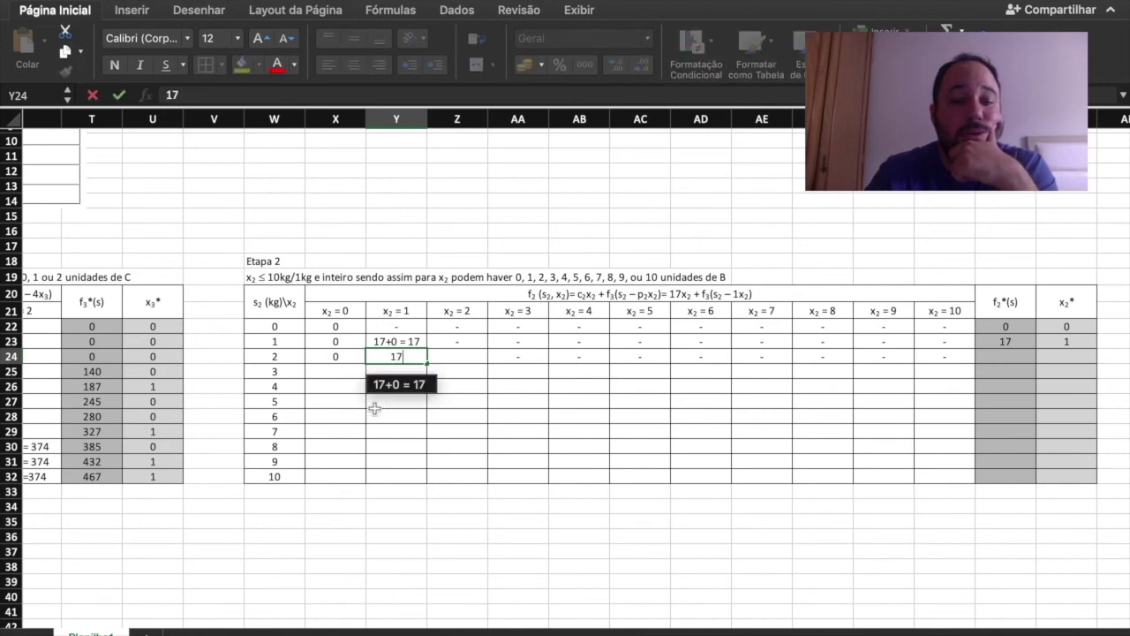
type("+")
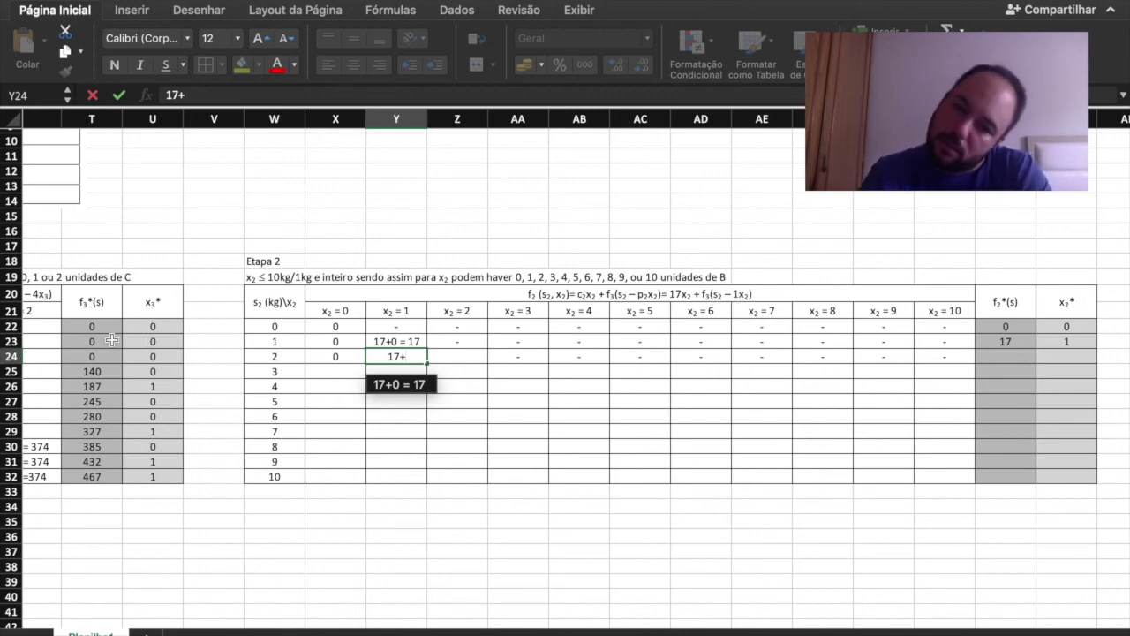
type("0")
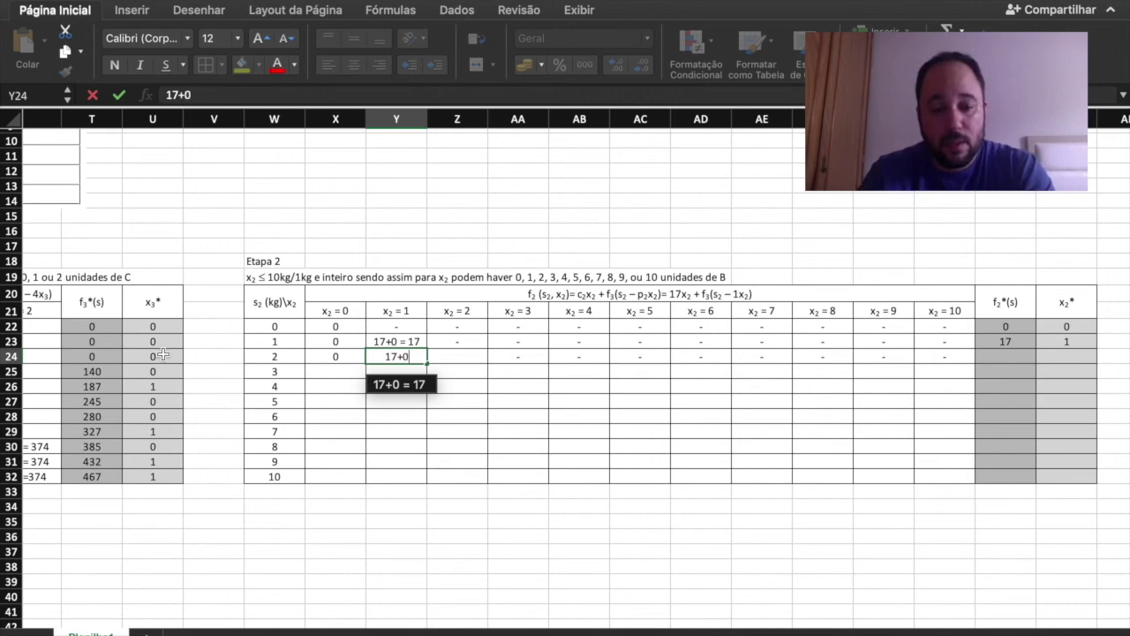
type(" = 17")
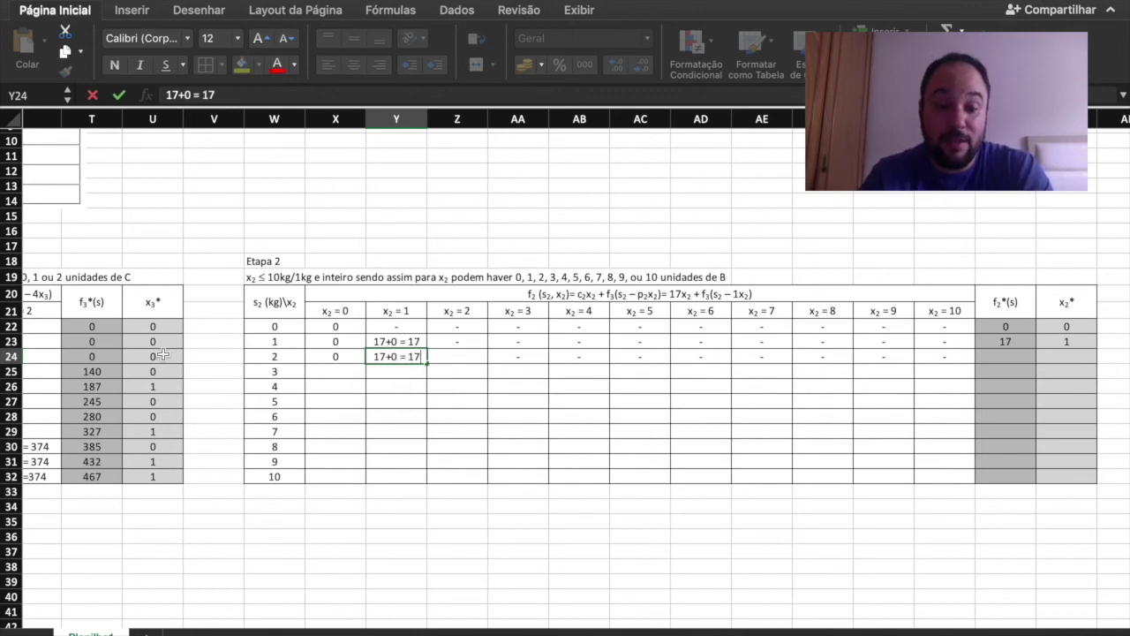
key("Return")
Enter 34 as the x2 = 2 result in the s2 = 2 row of Etapa 2
key("Up")
key("Right")
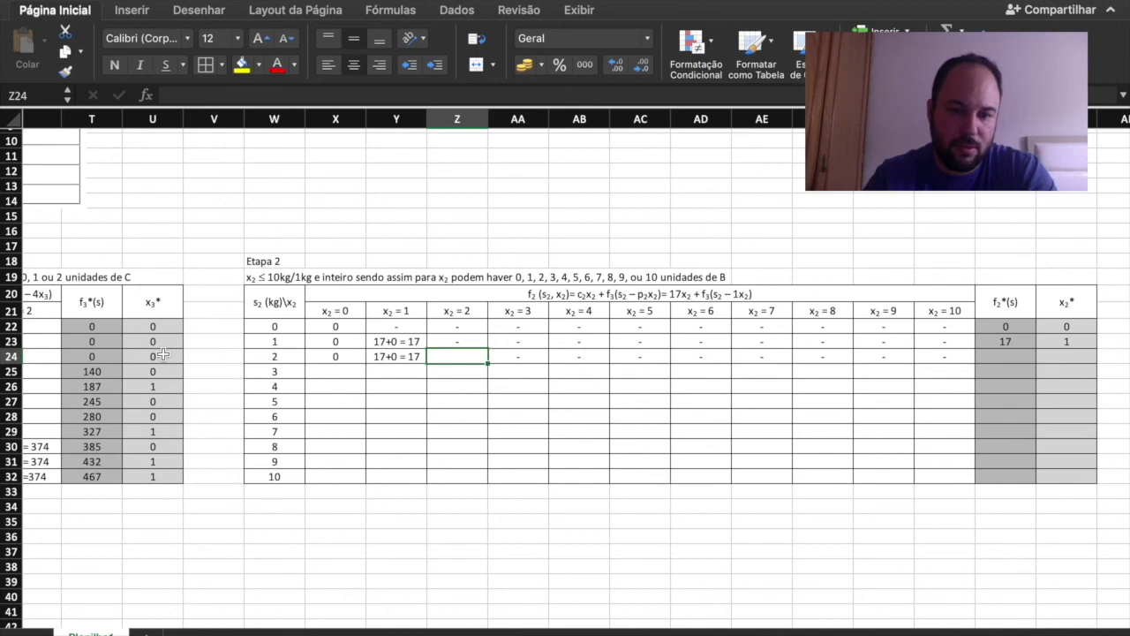
type("34")
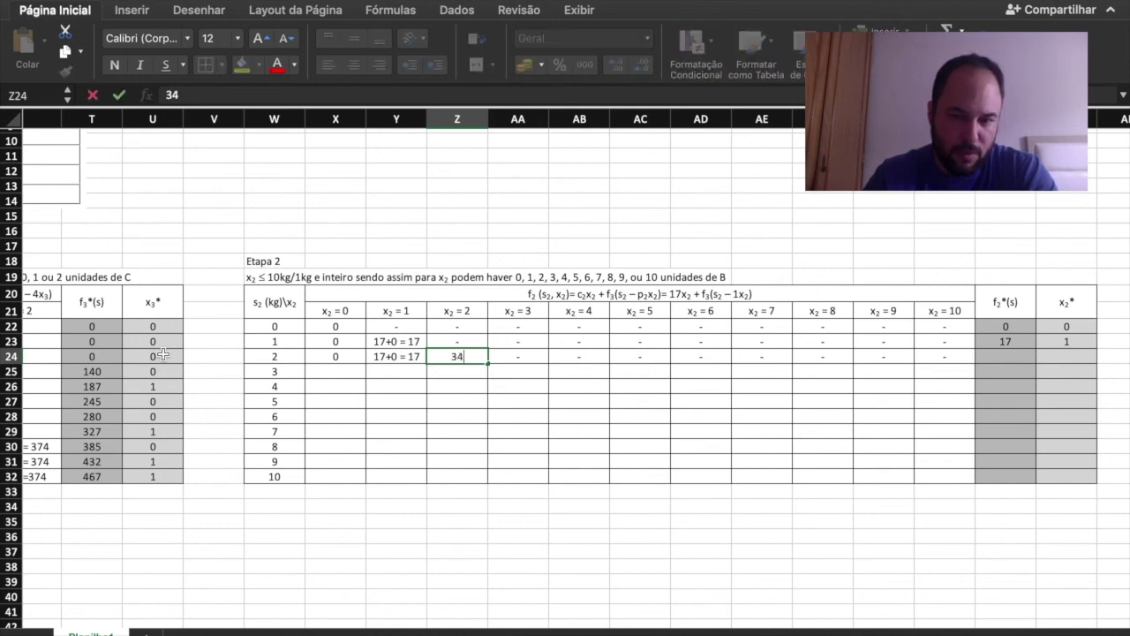
key("Return")
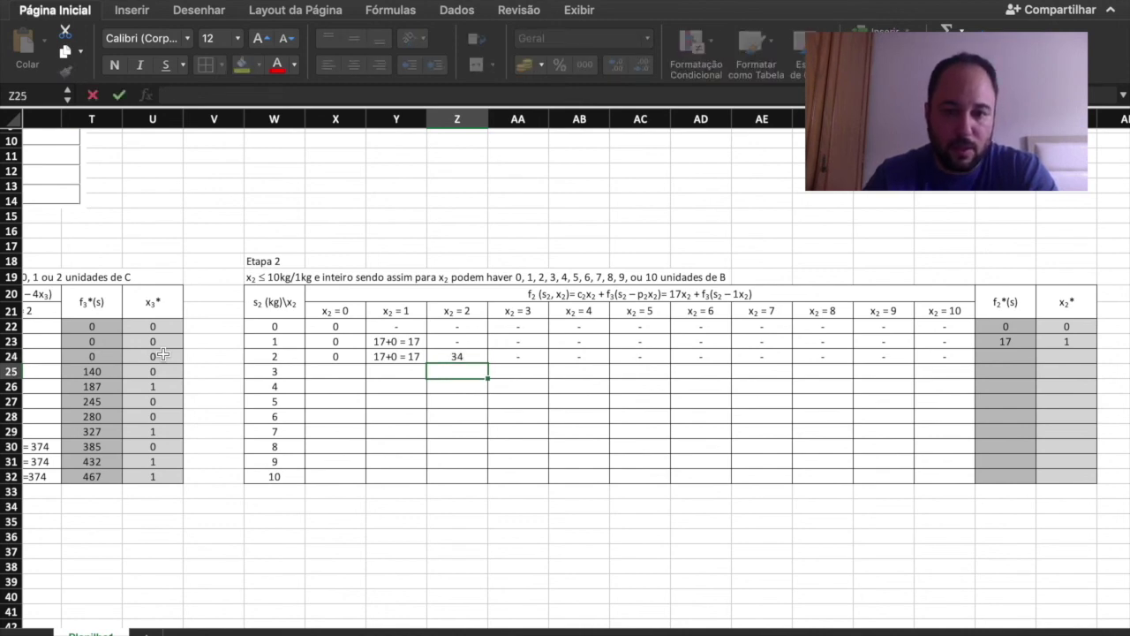
Mark x2 = 4 through x2 = 10 as infeasible with "-" in the s2 = 3 row of Etapa 2
key("Left")
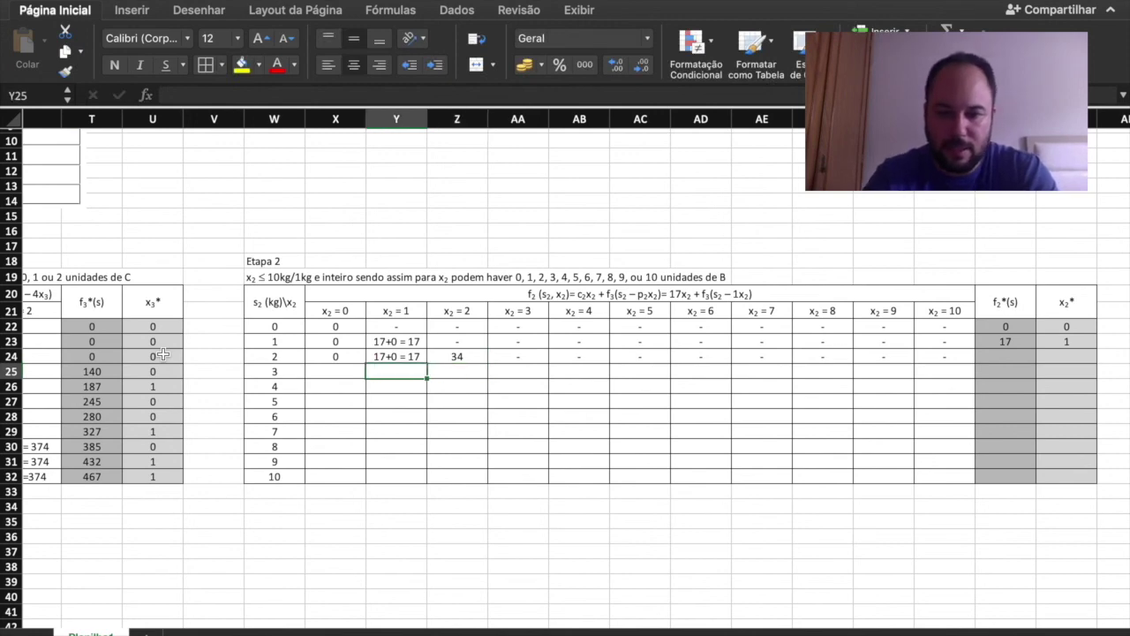
key("Left")
key("Right")
key("Right")
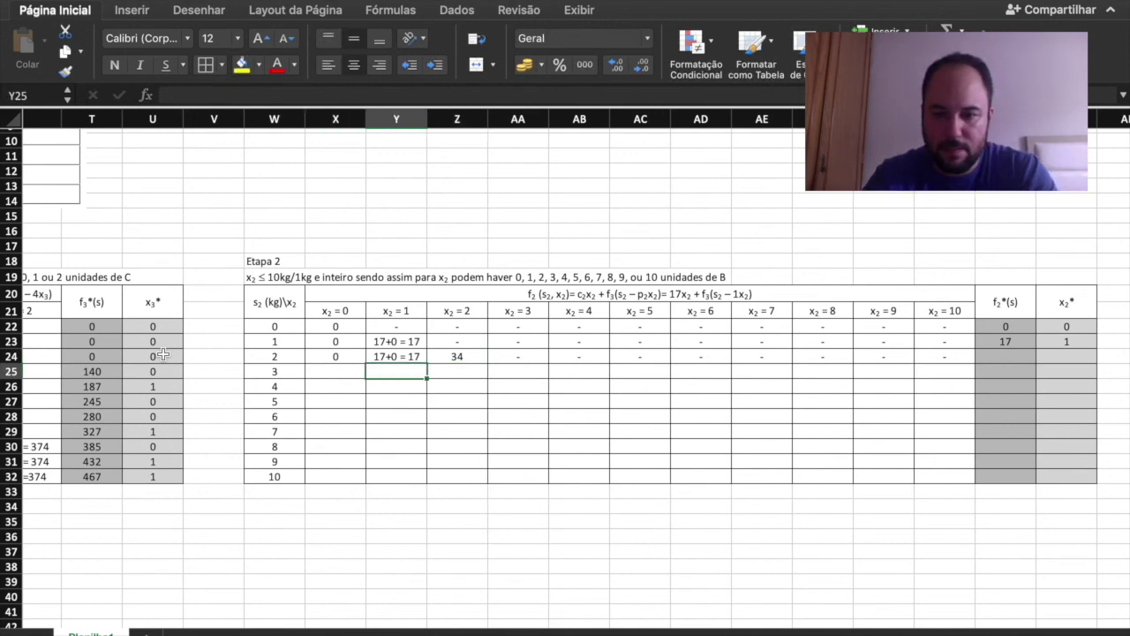
key("Left")
key("Left")
key("Right")
key("Right")
key("Right")
key("Right")
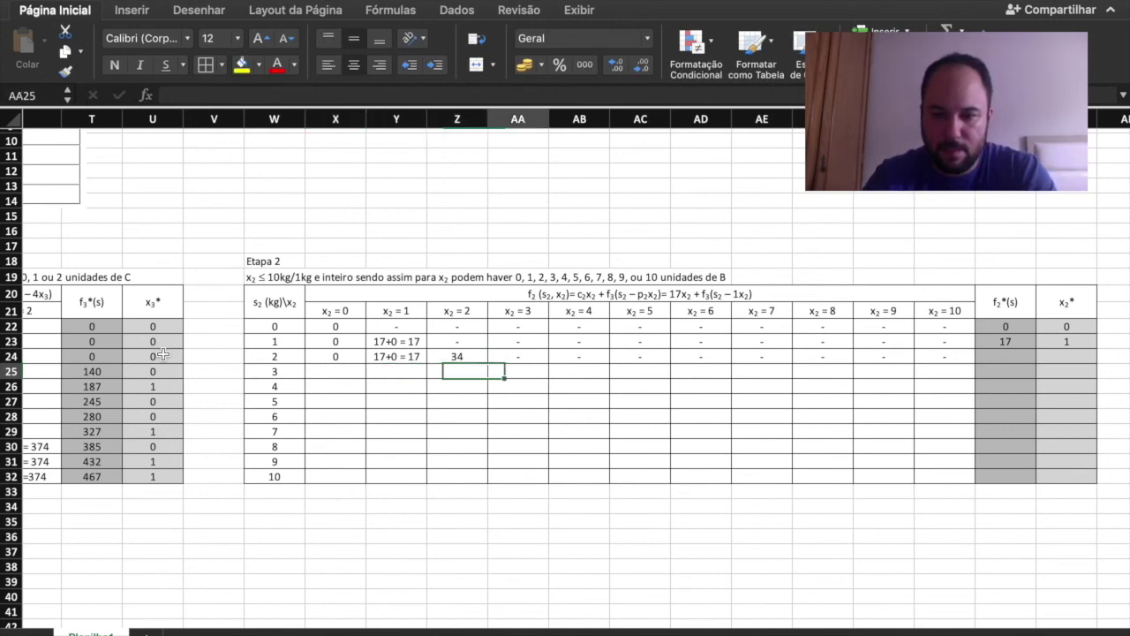
type("-")
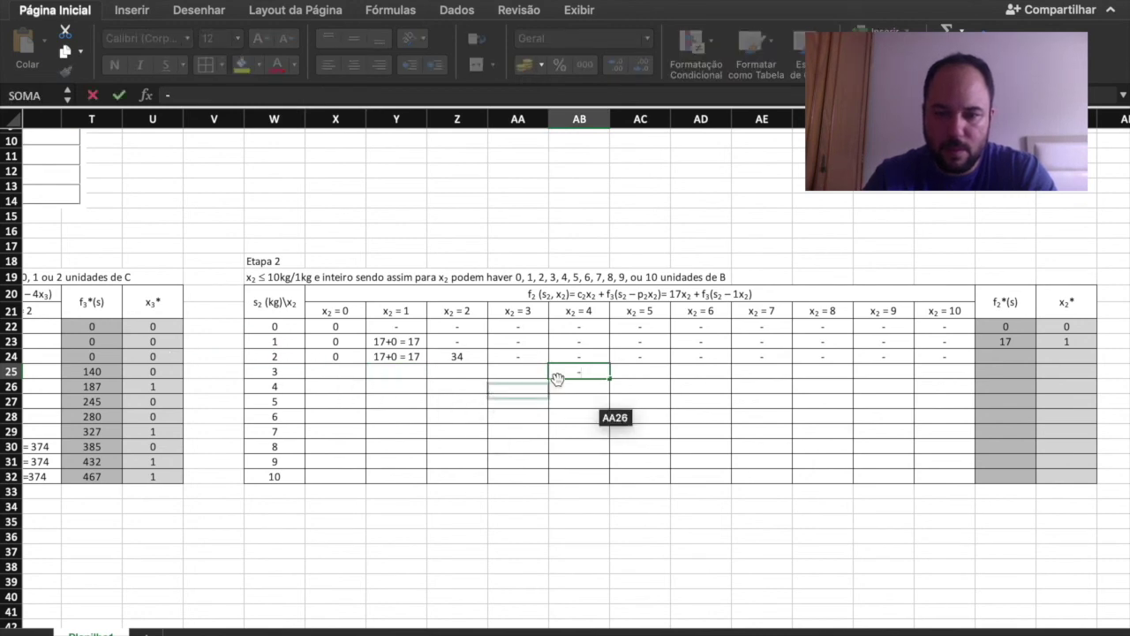
left_click(611, 375)
left_click_drag(611, 375, 947, 374)
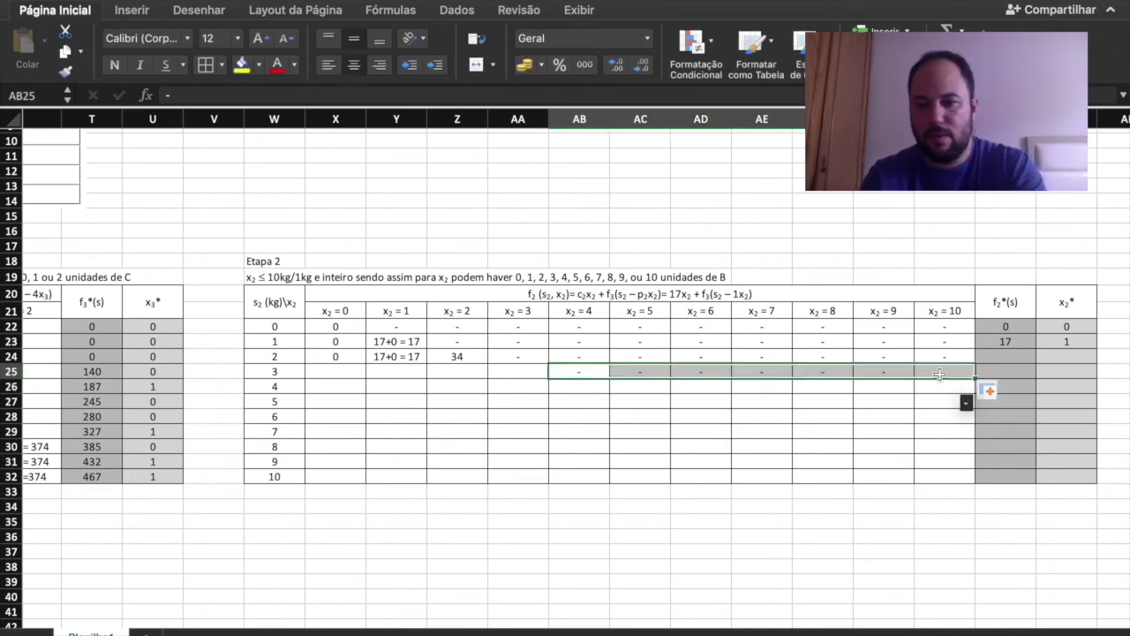
Fill in the optimum for s2 = 2 in Etapa 2 with f2*(s) as 34 and x2* as 2
left_click(995, 361)
left_click_drag(316, 356, 415, 356)
left_click(994, 358)
type("34")
key("Return")
key("Up")
key("Right")
type("2")
key("Return")
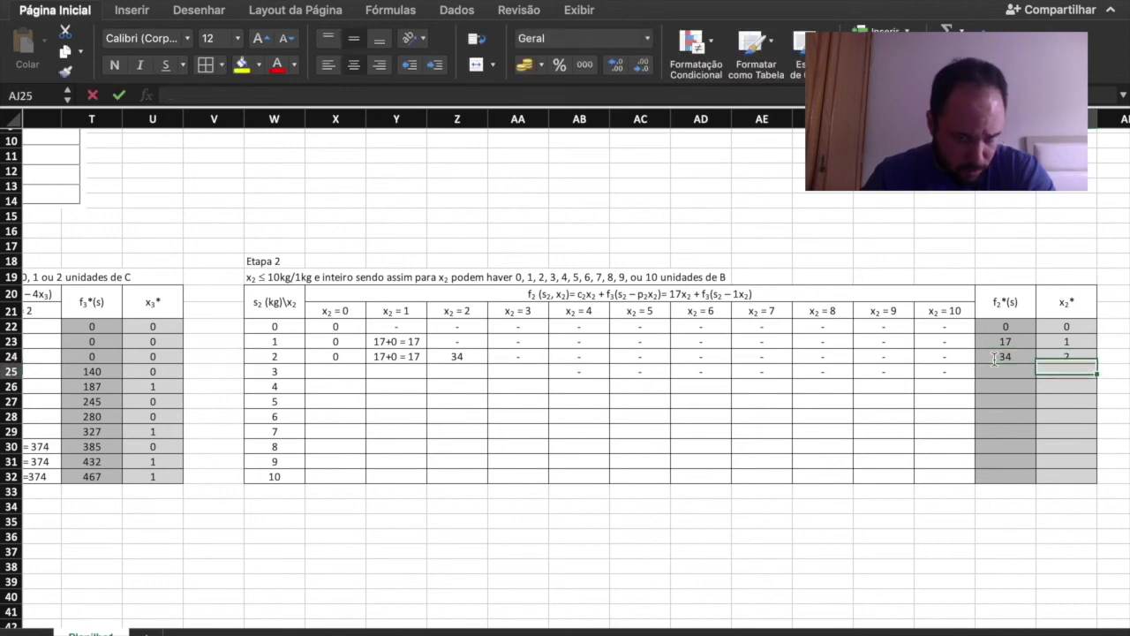
Correct the optimum f4*(s) in the s4 = 10 row of Etapa 4 to 490
left_click(329, 377)
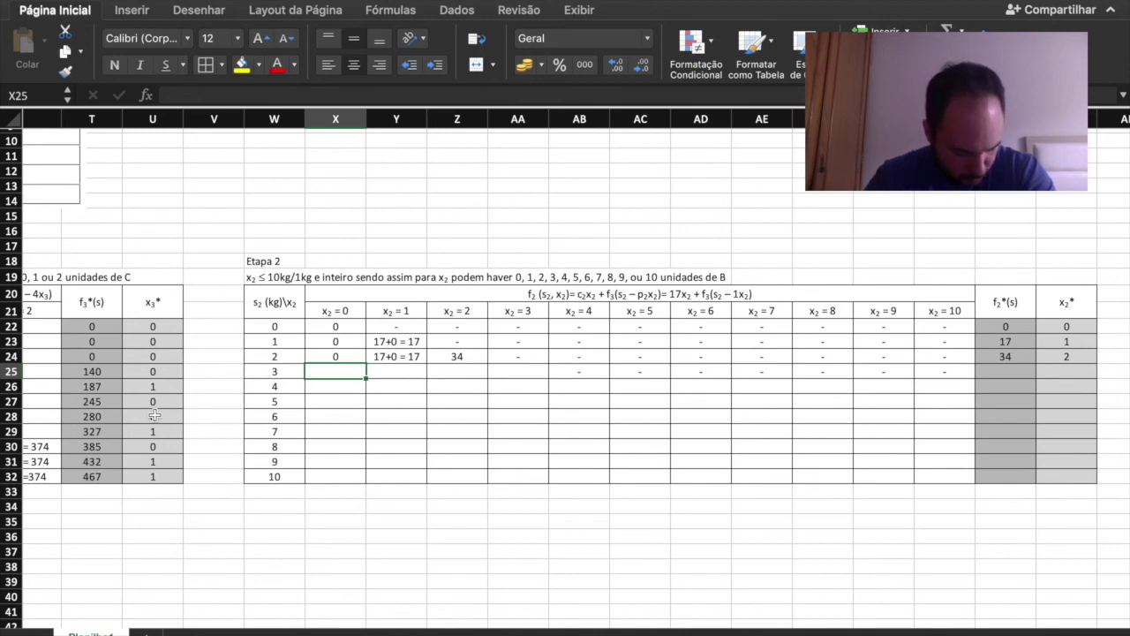
scroll(154, 415, "left", 10)
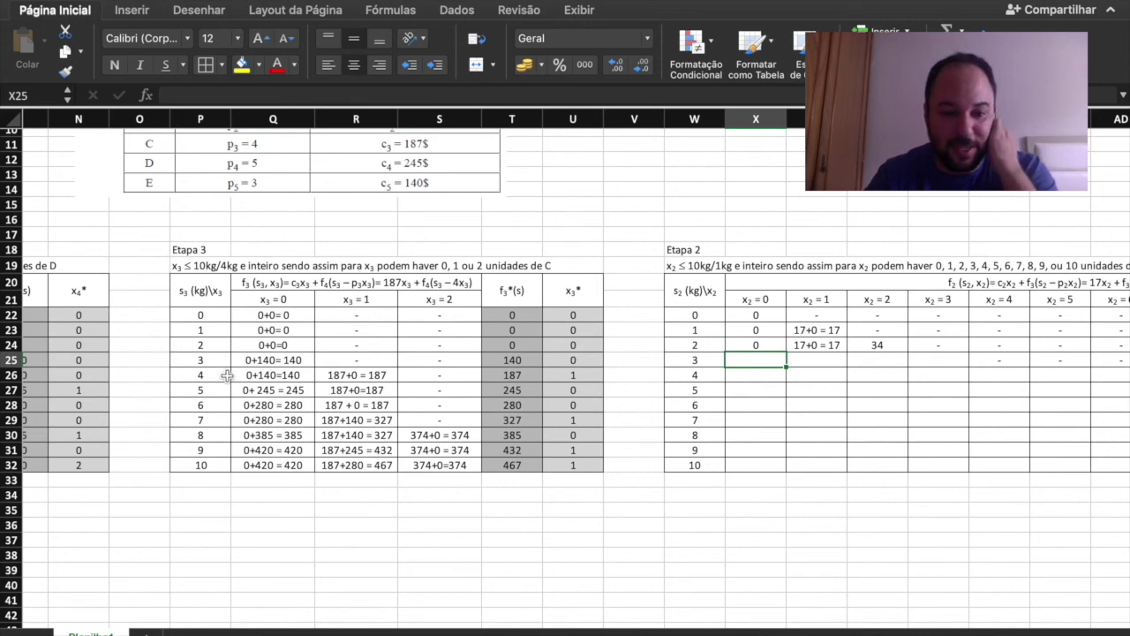
scroll(227, 375, "left", 5)
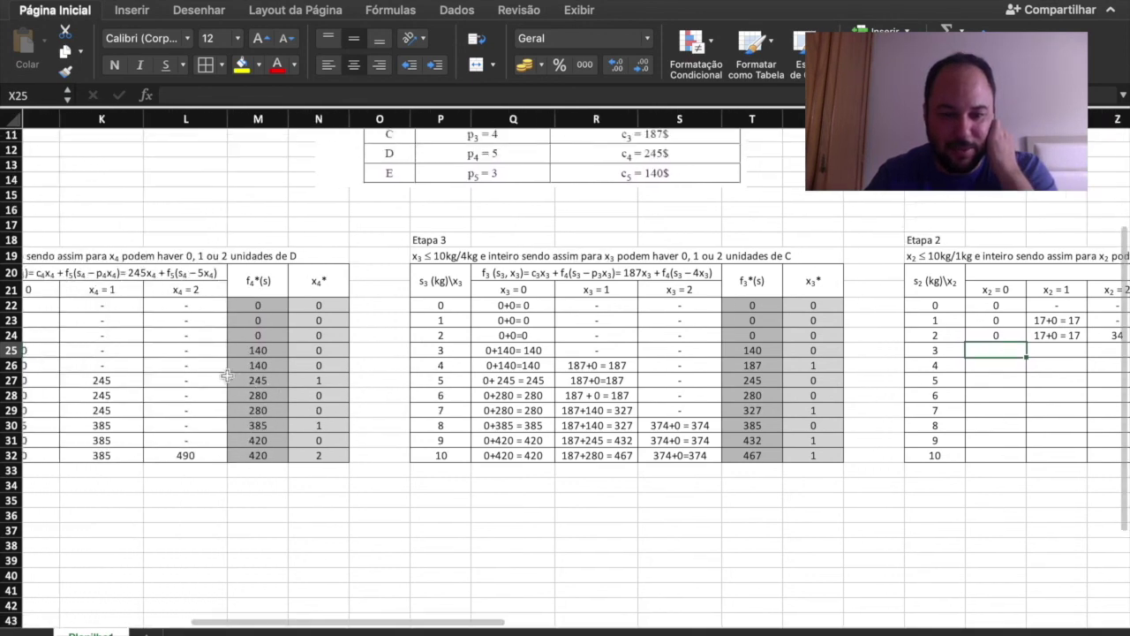
scroll(227, 375, "left", 3)
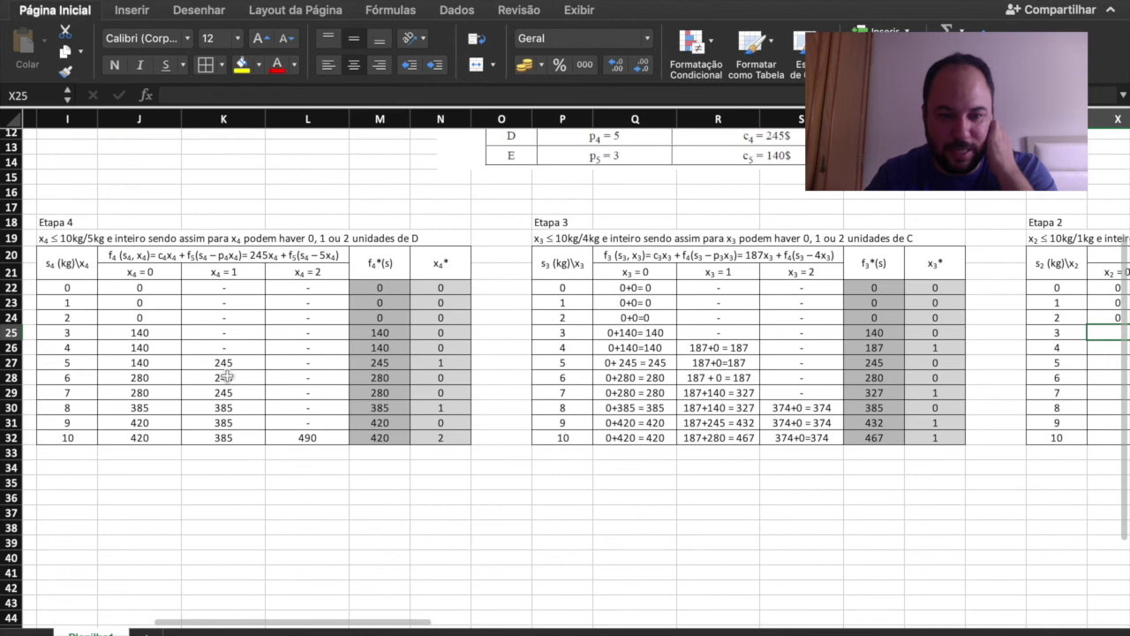
scroll(227, 376, "left", 1)
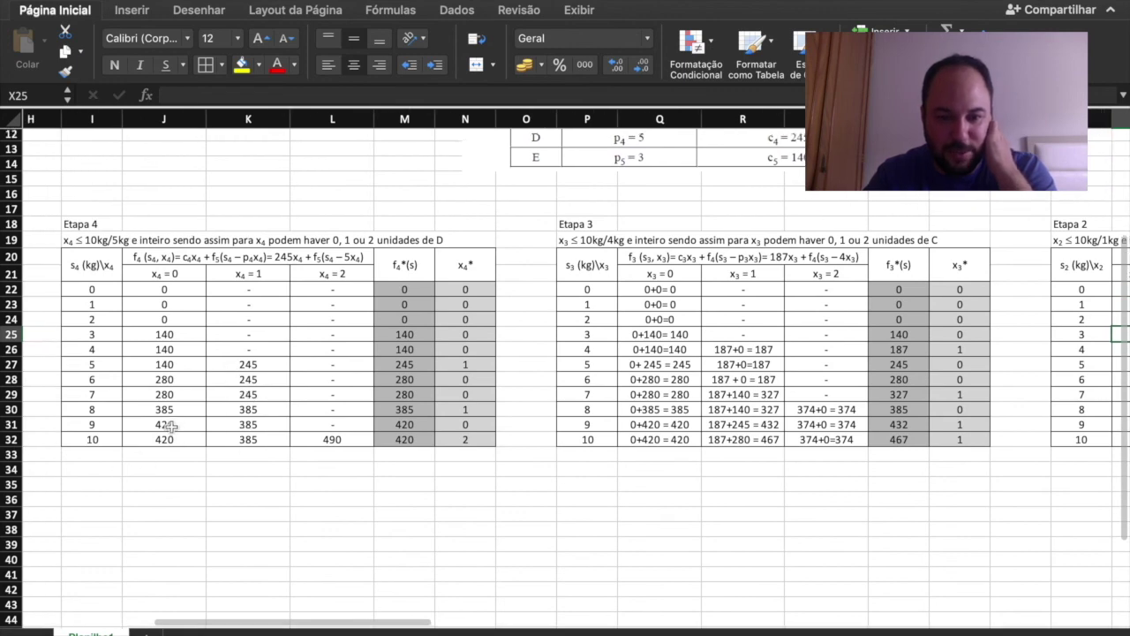
left_click_drag(155, 439, 385, 441)
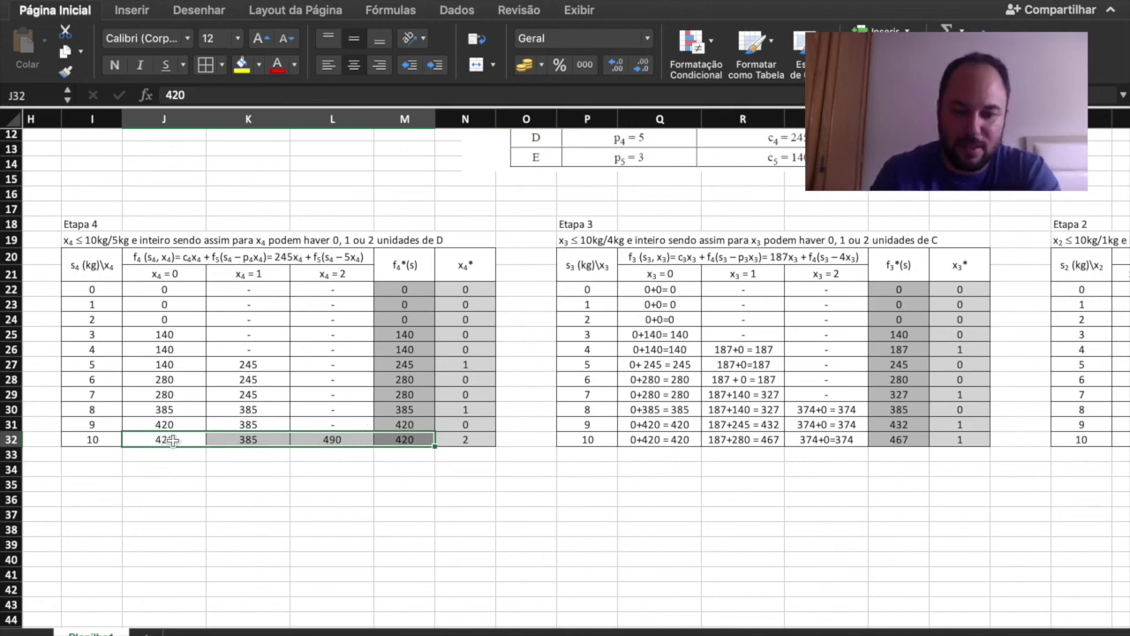
left_click(344, 443)
left_click(405, 441)
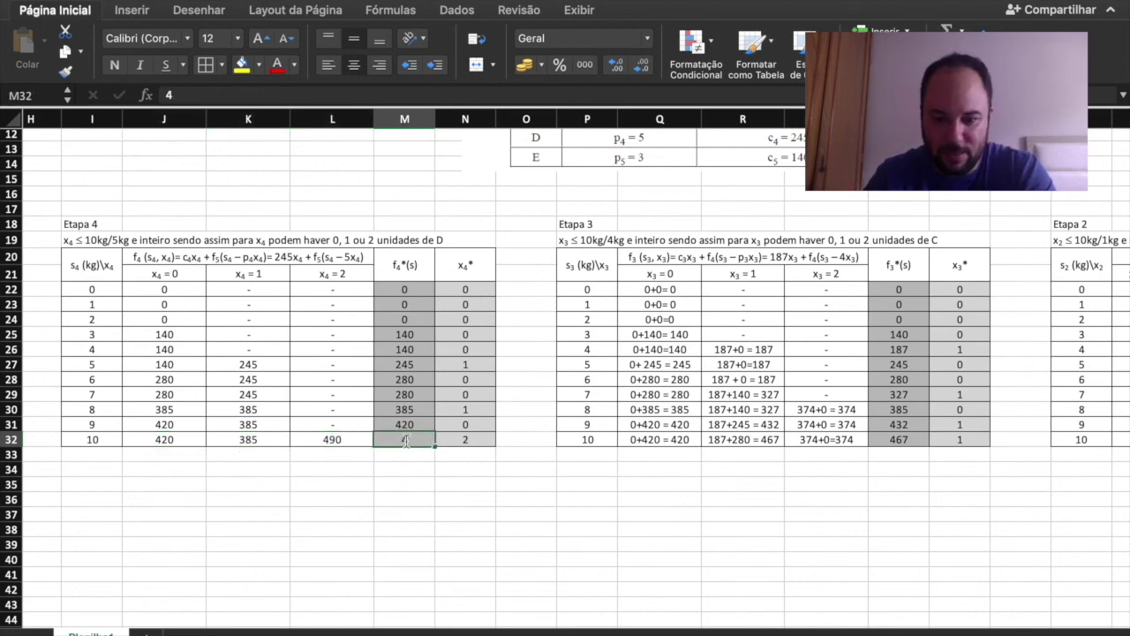
type("490")
key("Return")
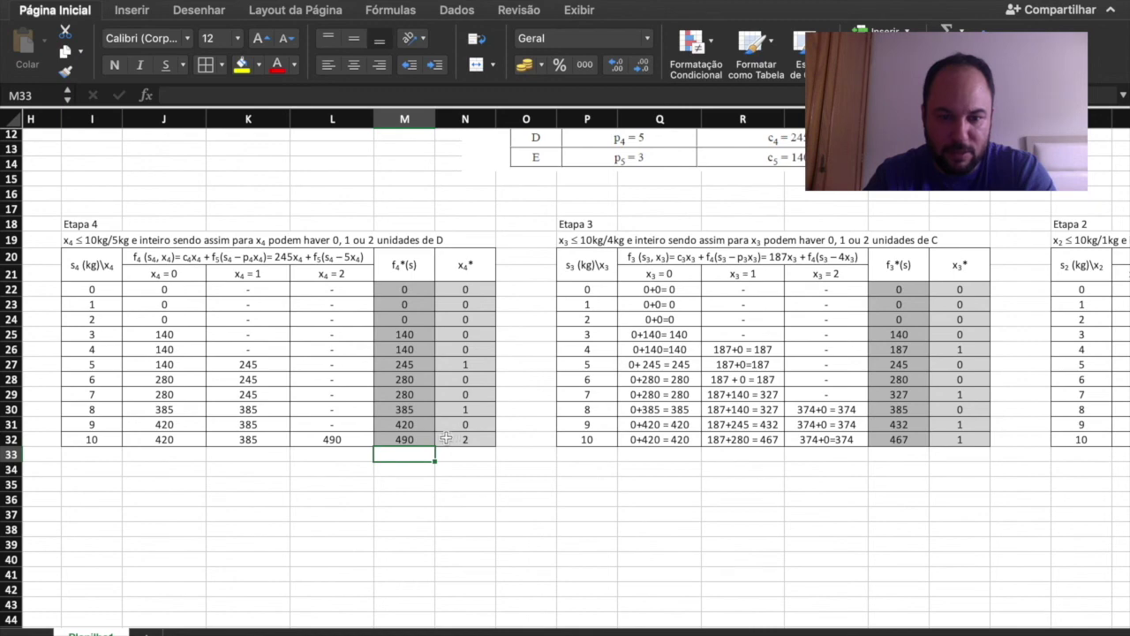
Correct the x3 = 0 result in the s3 = 10 row of Etapa 3 to "0+490 = 490"
scroll(441, 439, "left", 10)
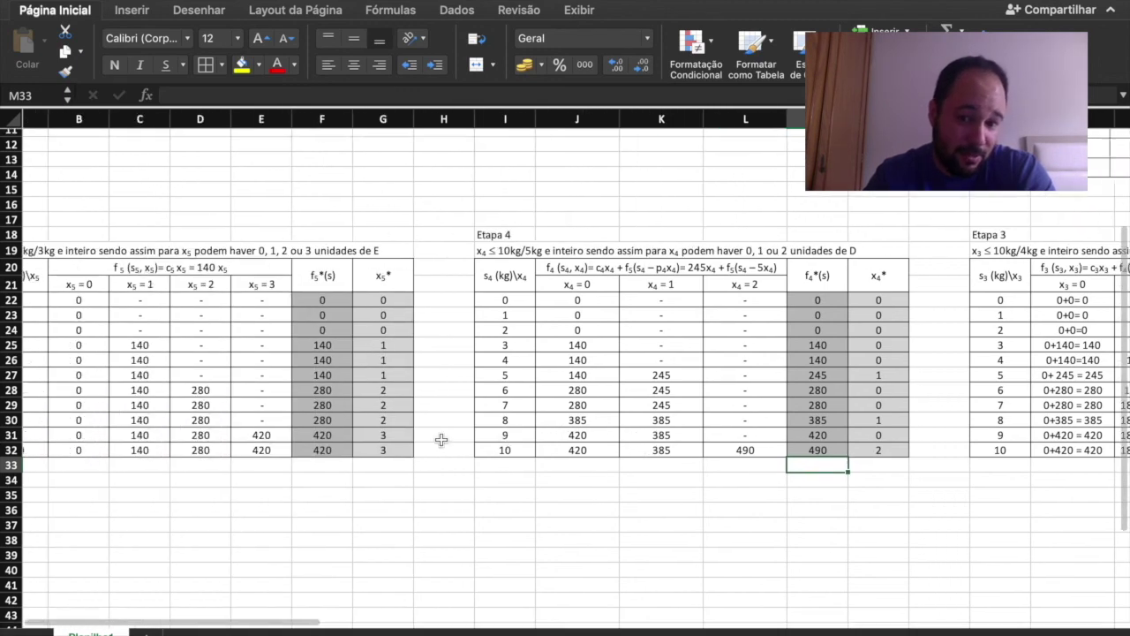
scroll(448, 437, "right", 8)
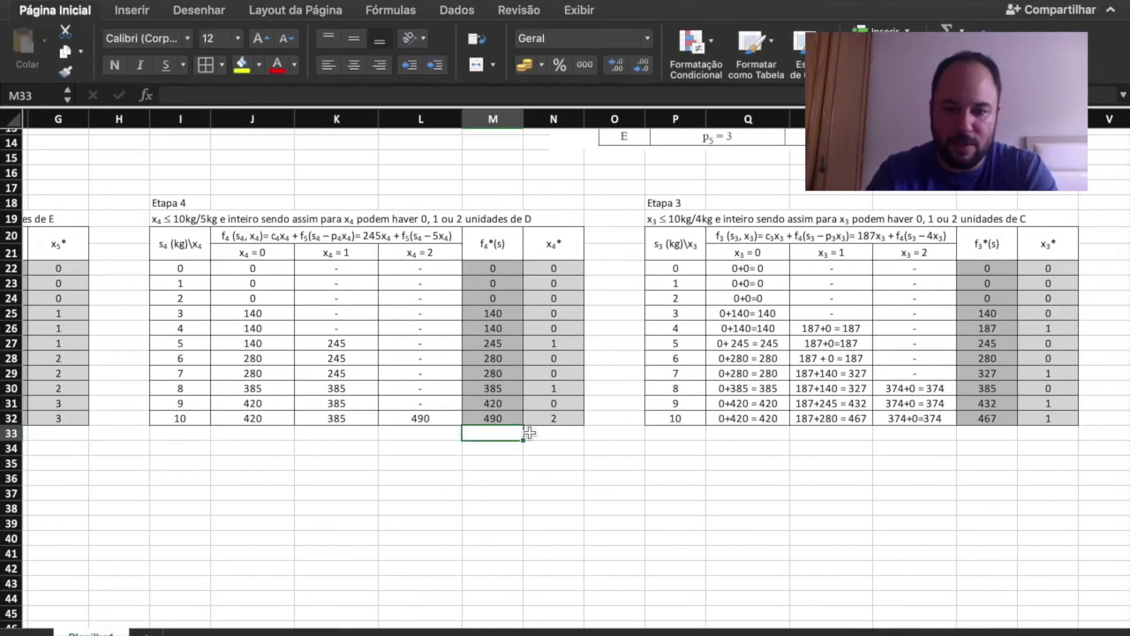
scroll(527, 432, "right", 5)
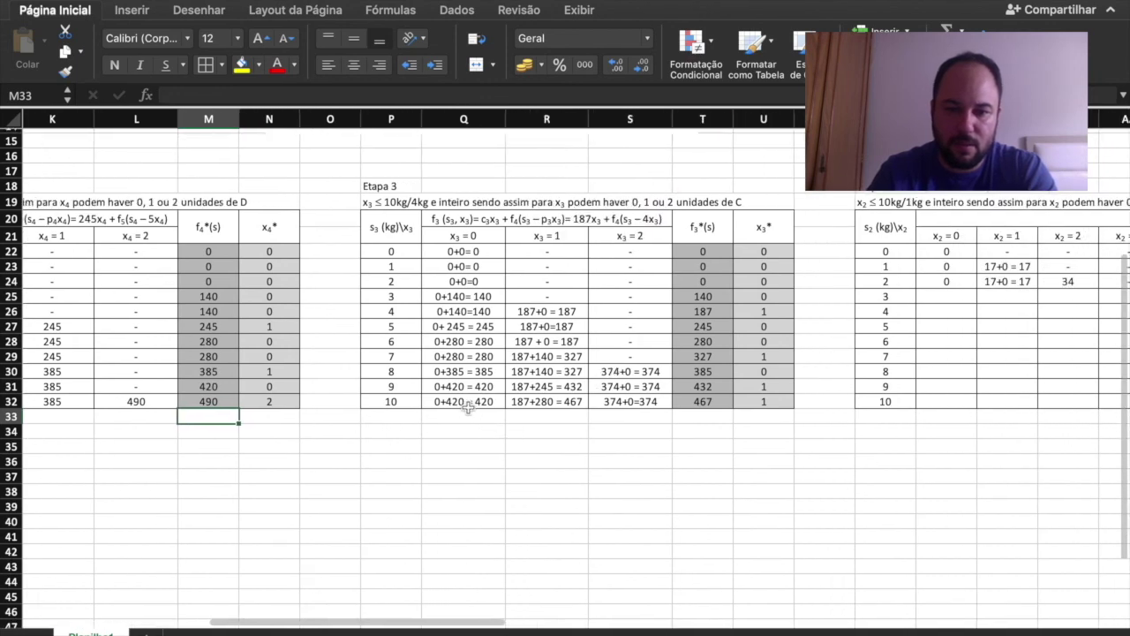
double_click(460, 401)
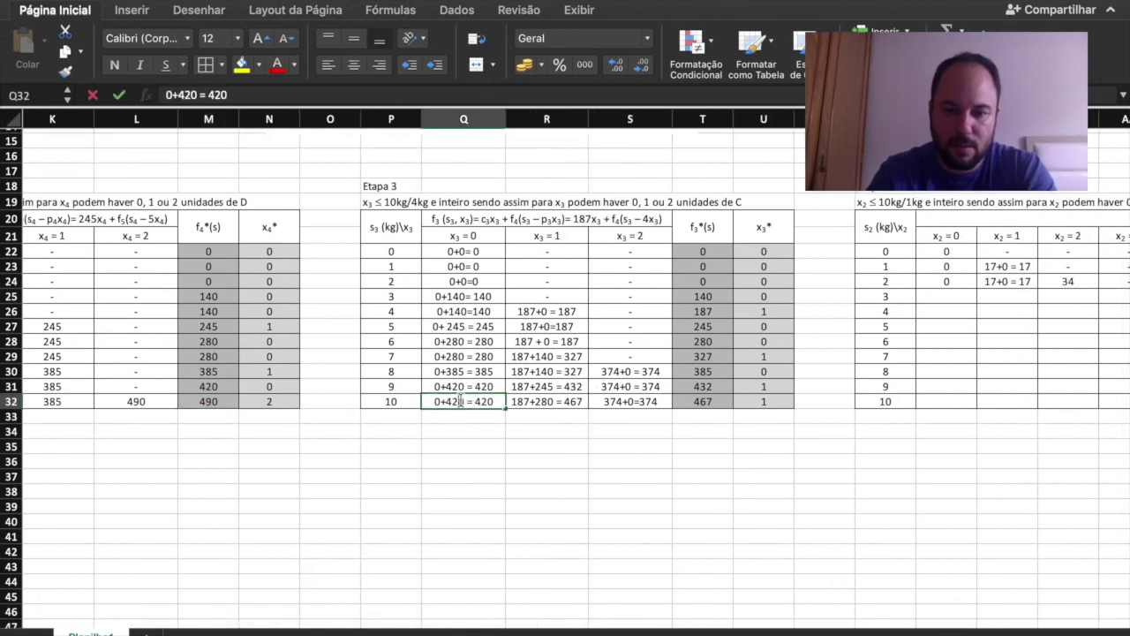
key("BackSpace")
type("9")
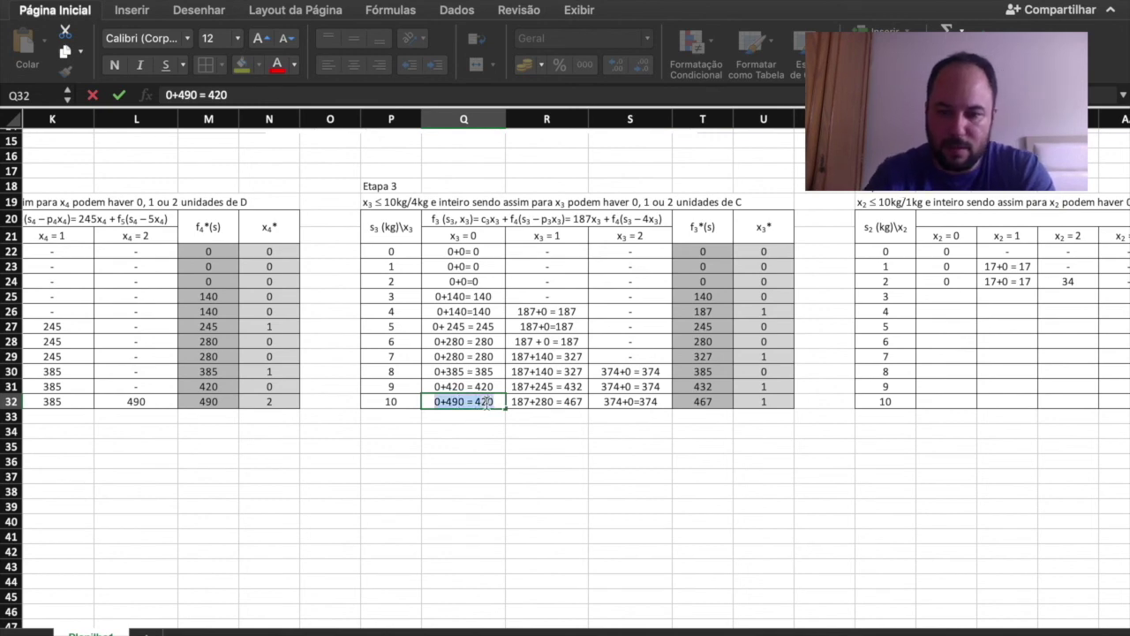
double_click(486, 403)
triple_click(487, 403)
left_click(487, 403)
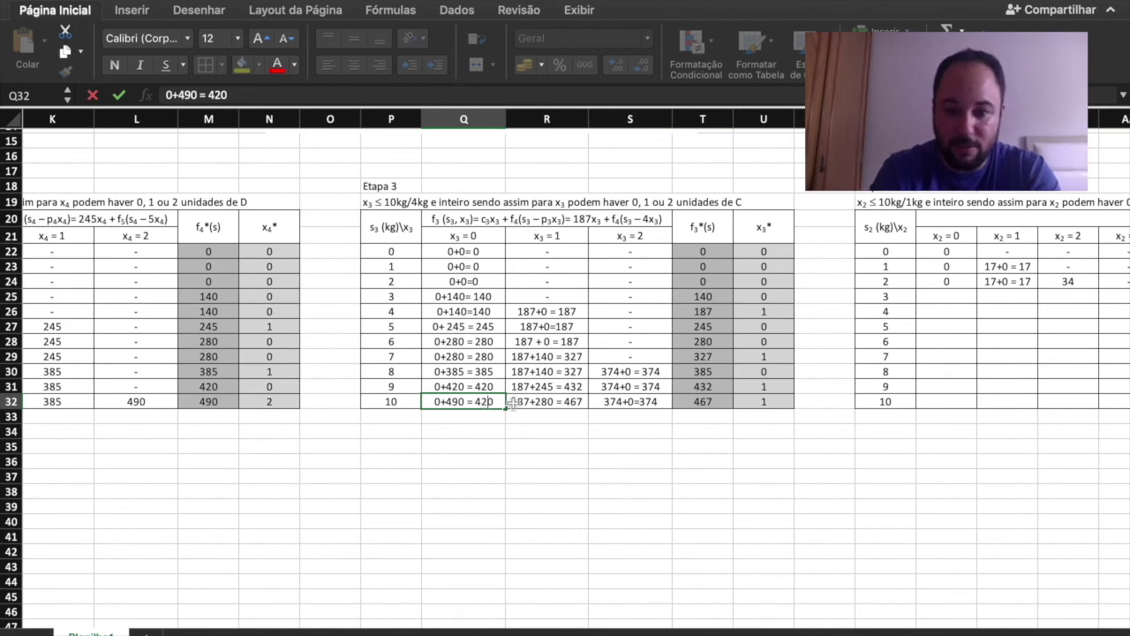
key("BackSpace")
type("9")
key("Return")
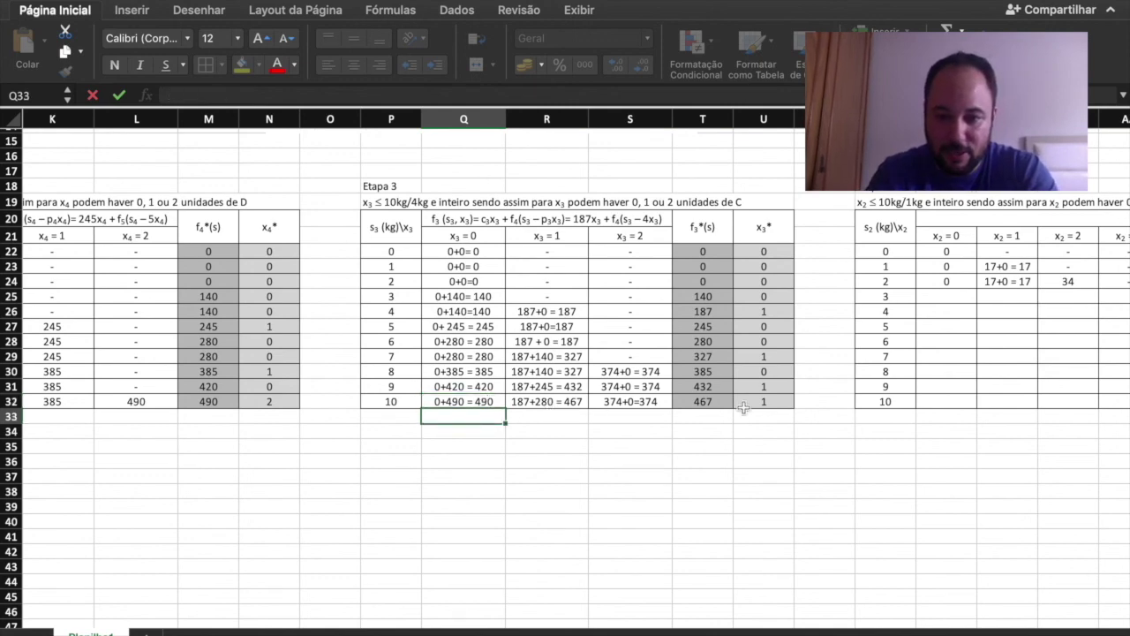
Update the optimum for s3 = 10 in Etapa 3 with f3*(s) as 490 and x3* as 0
left_click(710, 404)
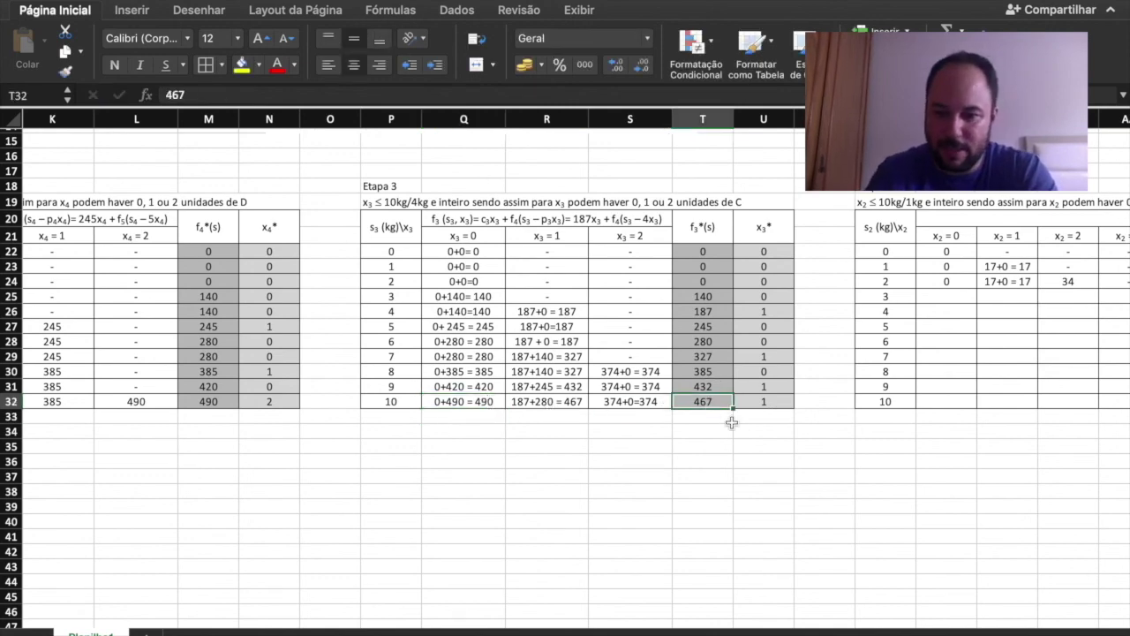
type("490")
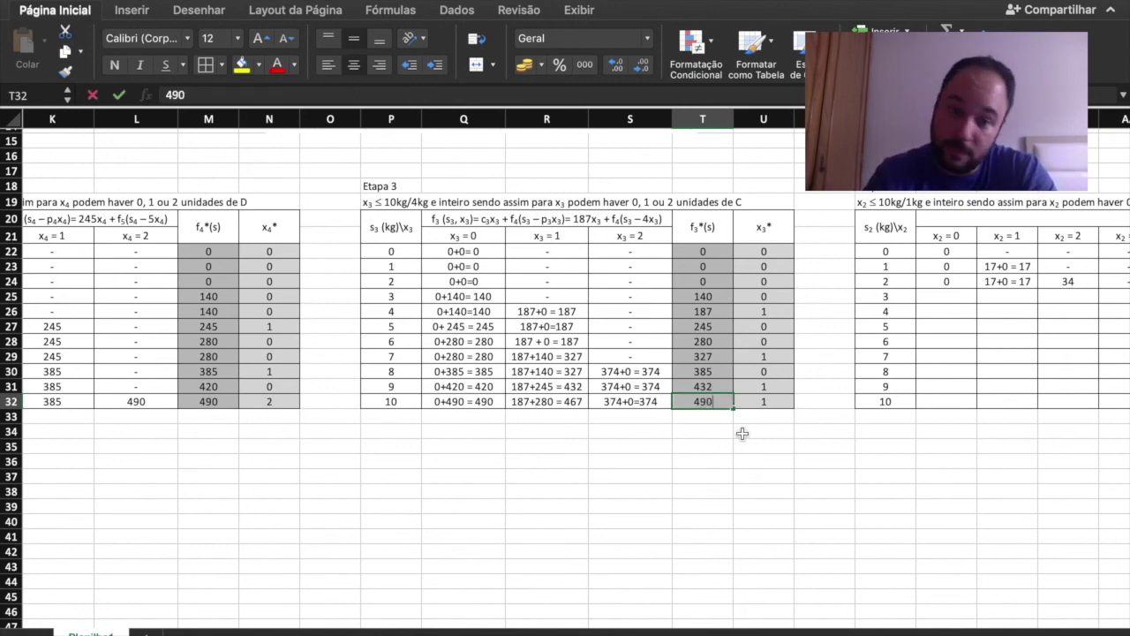
key("Return")
key("Up")
key("Right")
type("0")
key("Return")
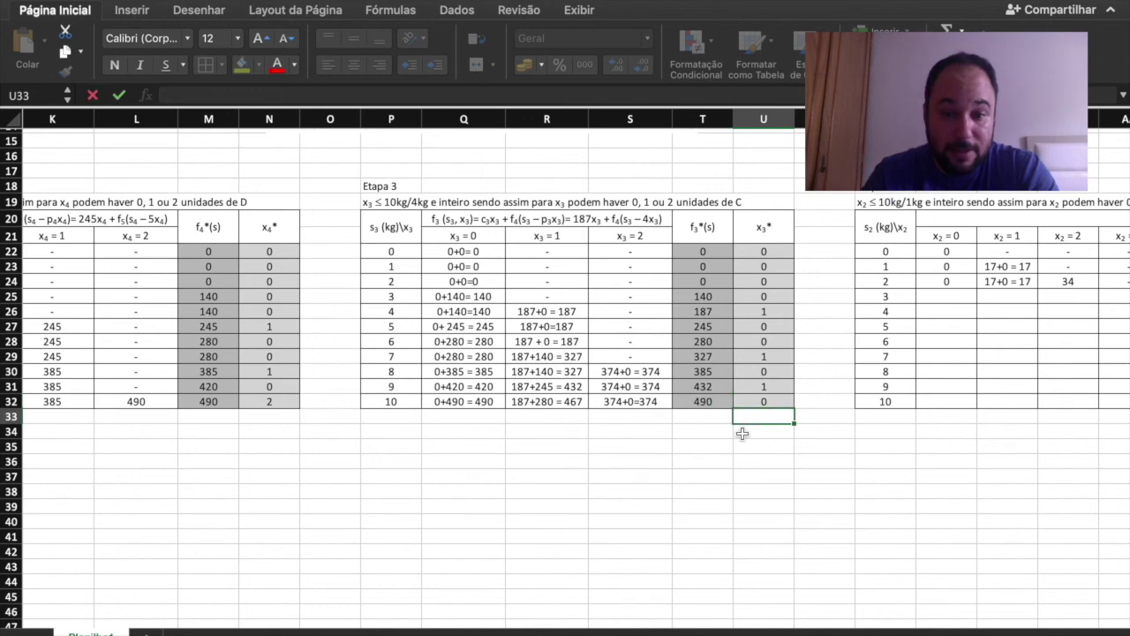
Copy all f3*(s) values from Etapa 3 into the x2 = 0 column of Etapa 2, from s2 = 0 to s2 = 10
scroll(742, 432, "right", 5)
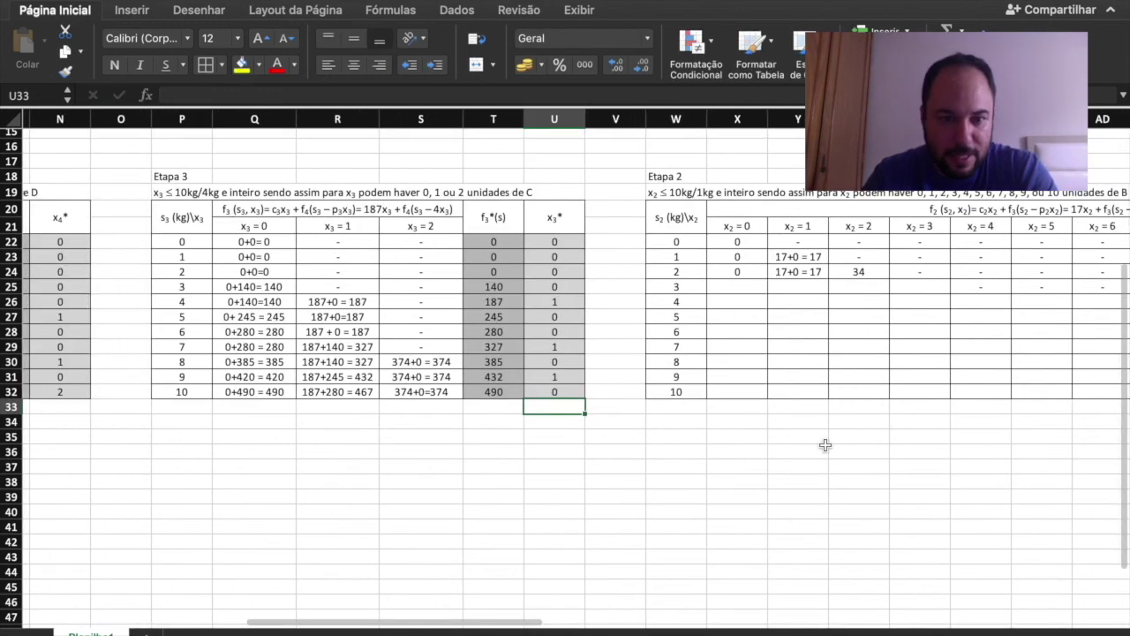
scroll(825, 445, "right", 2)
scroll(825, 445, "down", 1)
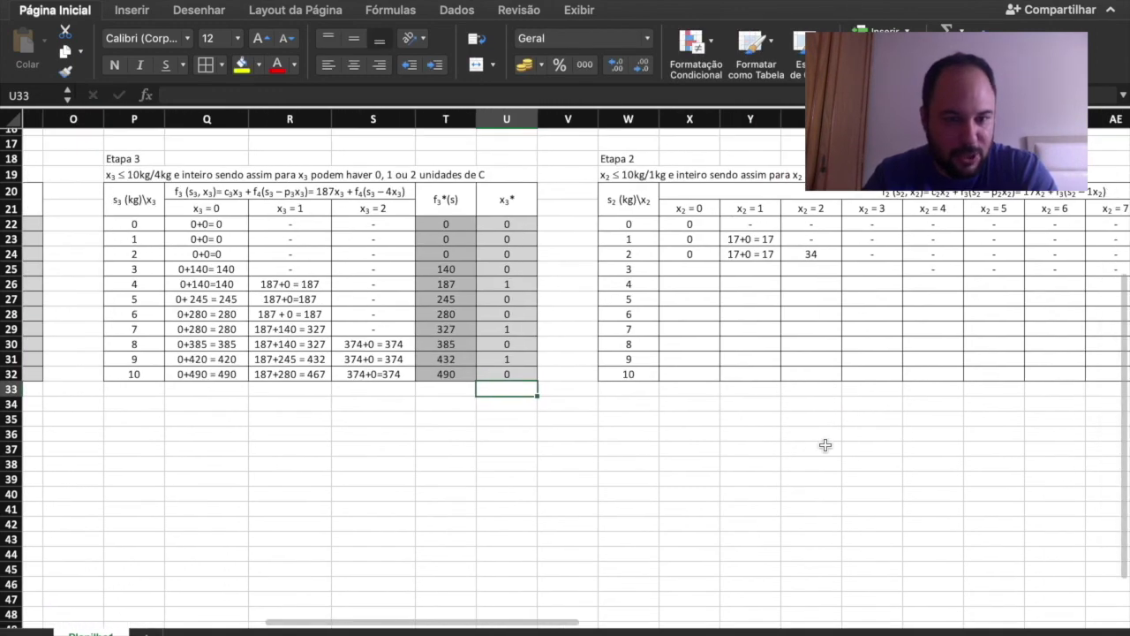
scroll(825, 445, "up", 3)
scroll(825, 445, "right", 2)
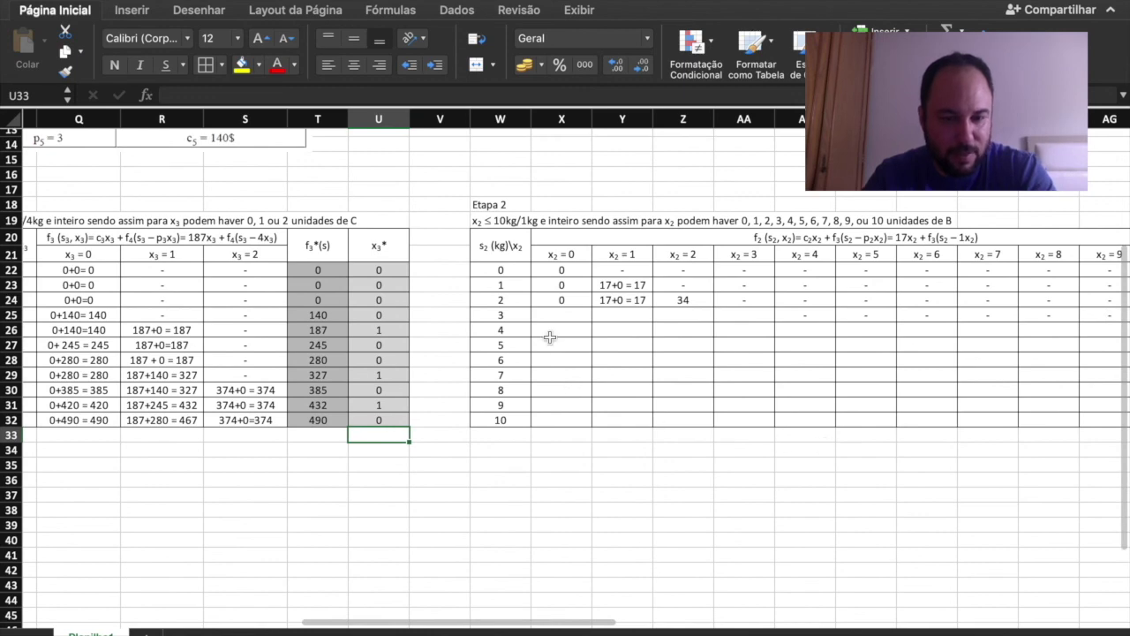
scroll(557, 281, "right", 3)
scroll(561, 278, "right", 1)
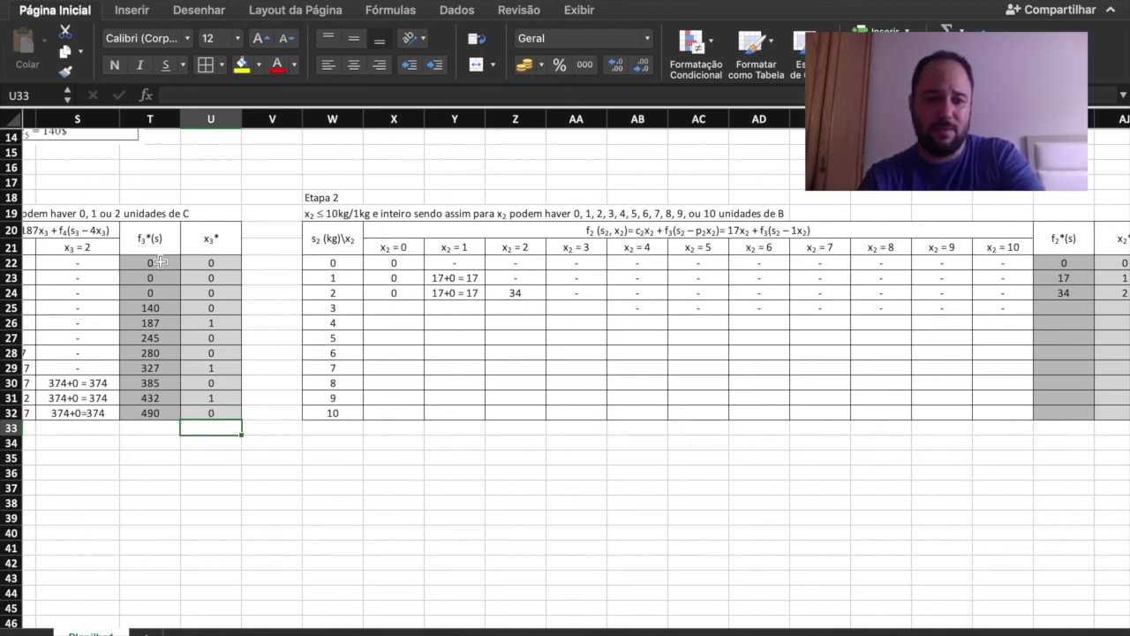
left_click_drag(159, 262, 159, 417)
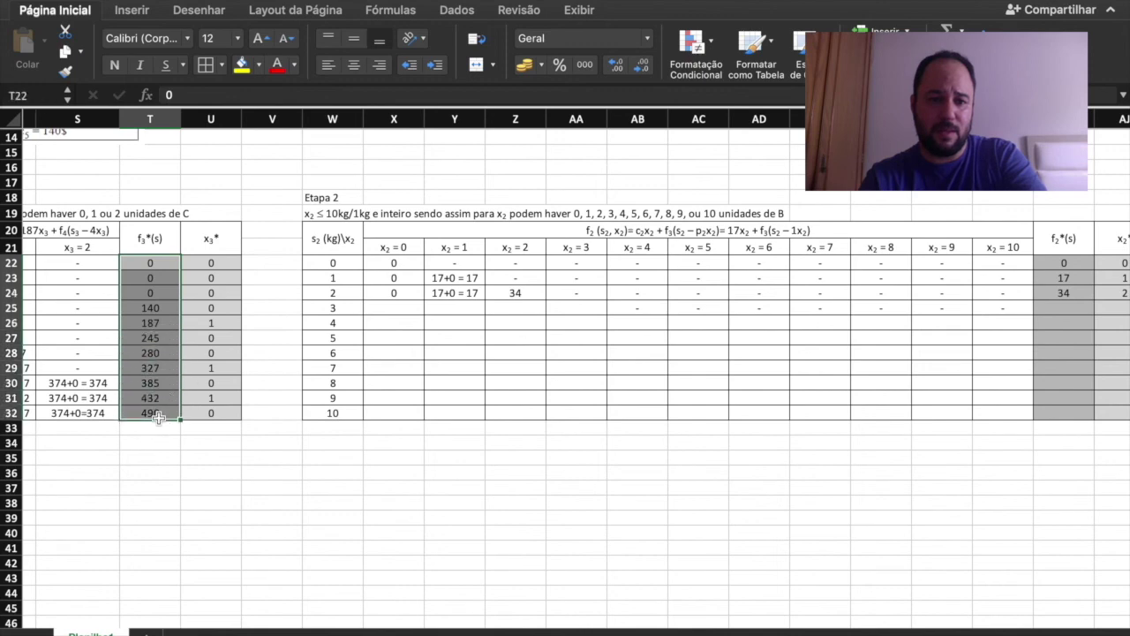
key("ctrl+c")
left_click(389, 265)
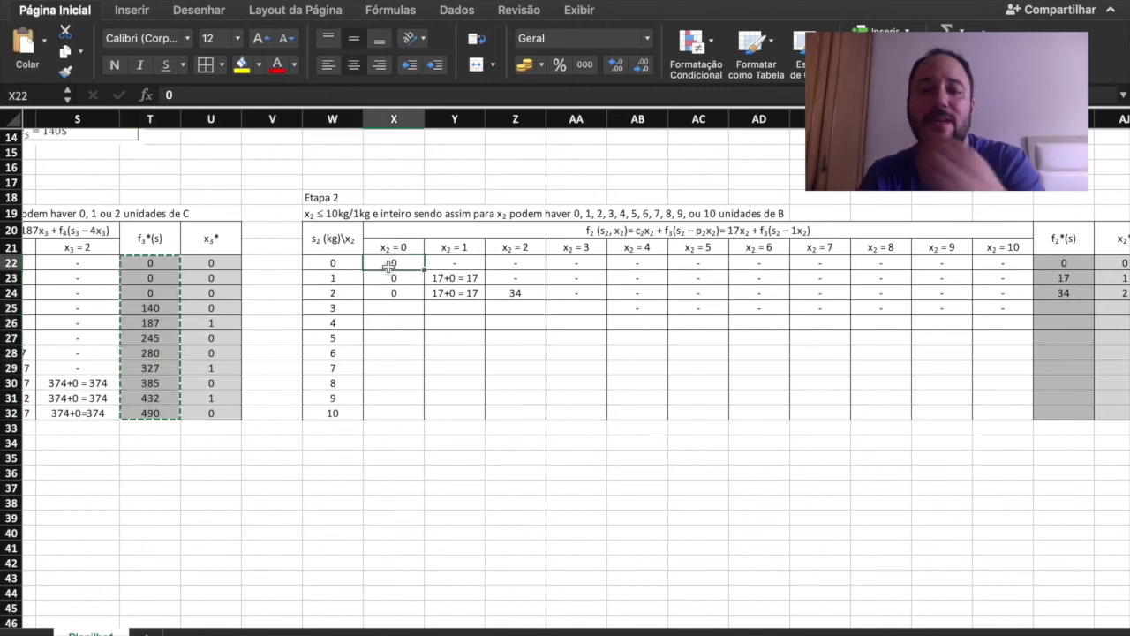
key("ctrl+v")
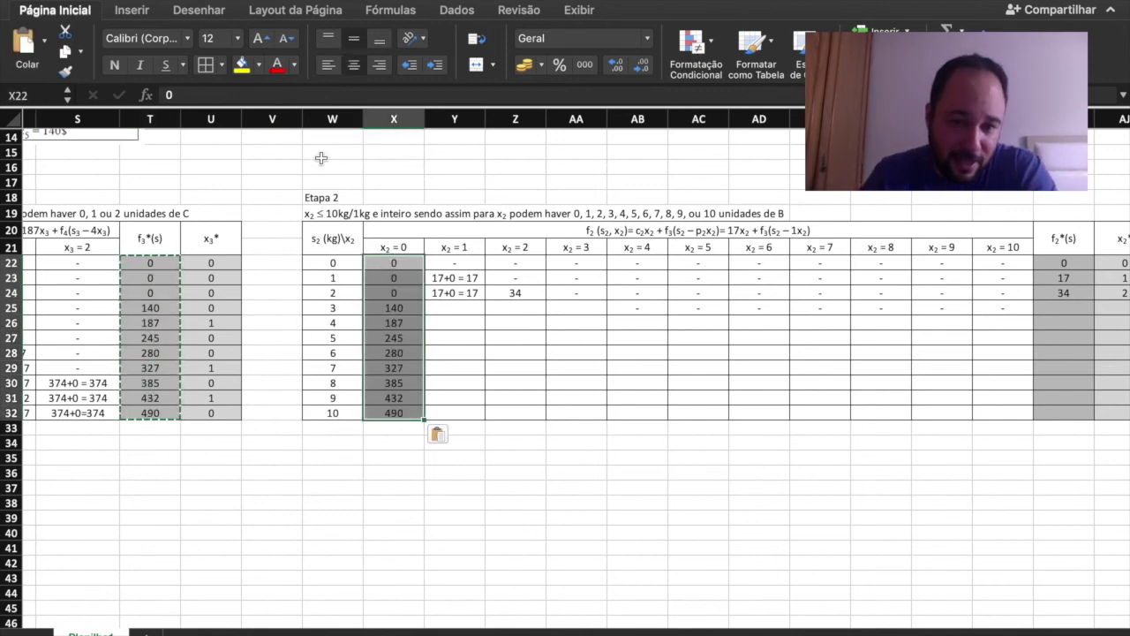
Remove the fill colour from the pasted x2 = 0 values in Etapa 2
left_click(258, 67)
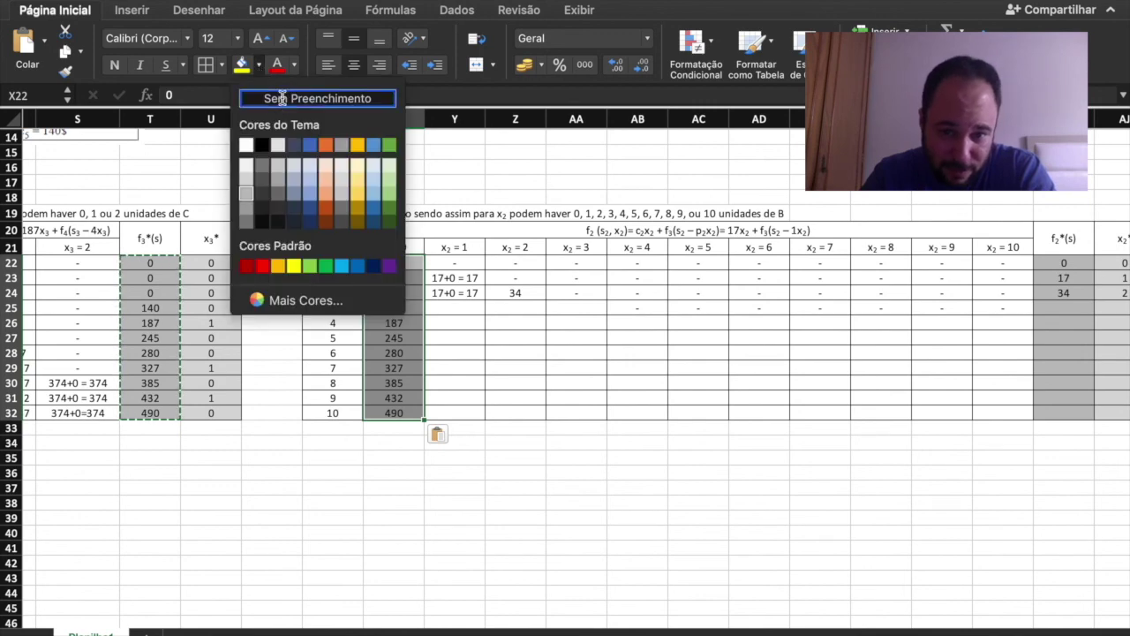
left_click(256, 96)
left_click(432, 446)
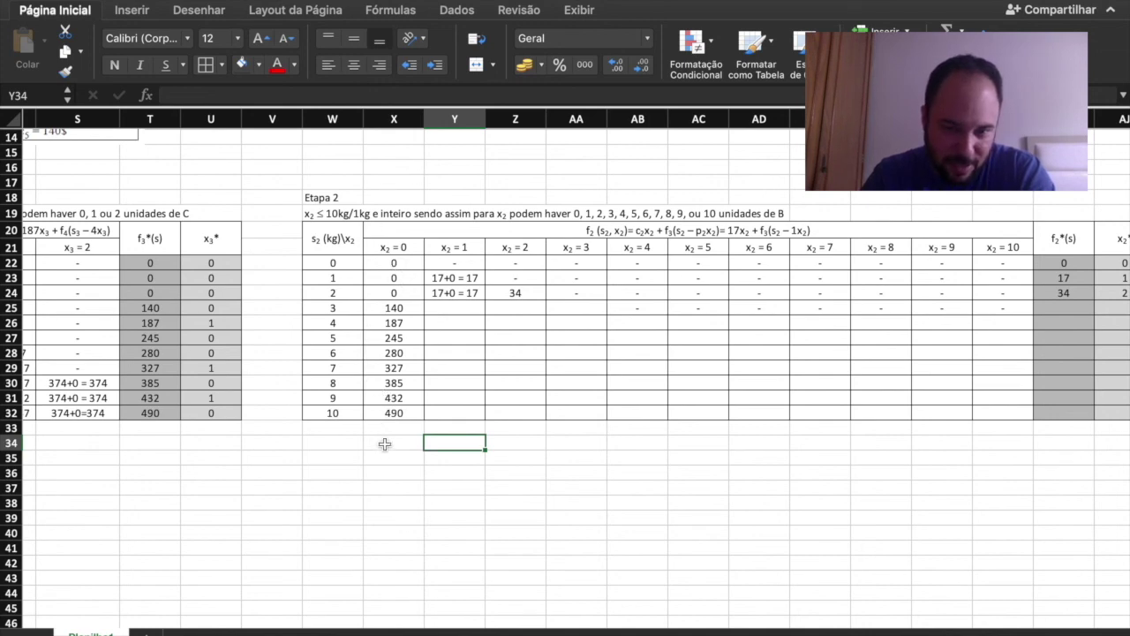
Enter 17 as the x2 = 1 result in the s2 = 3 row of Etapa 2
left_click(448, 322)
left_click(450, 309)
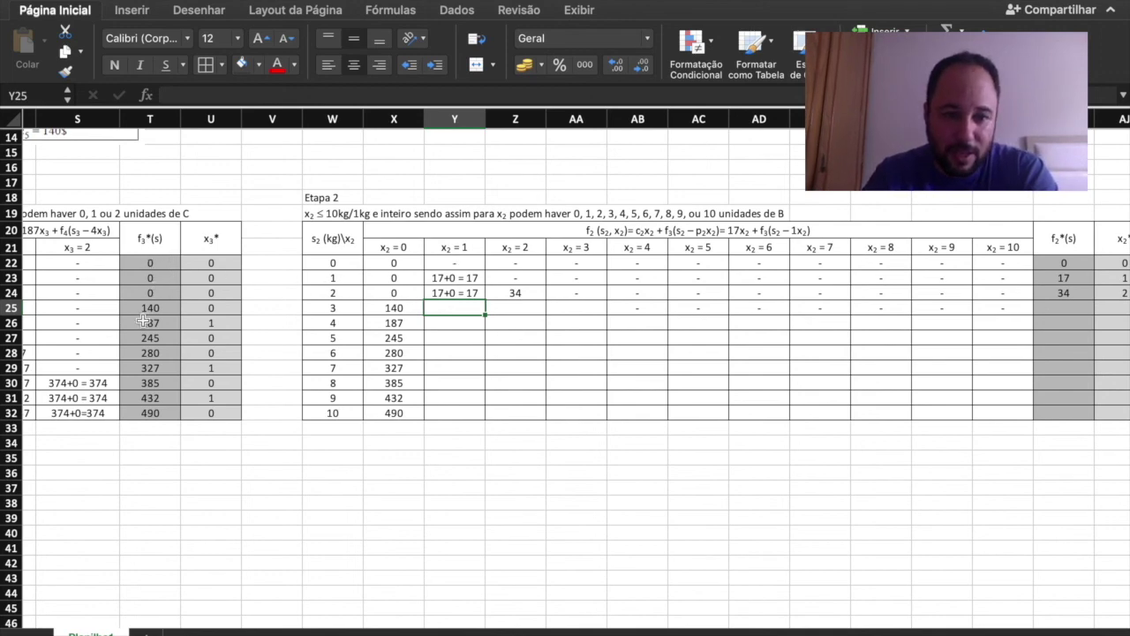
type("17")
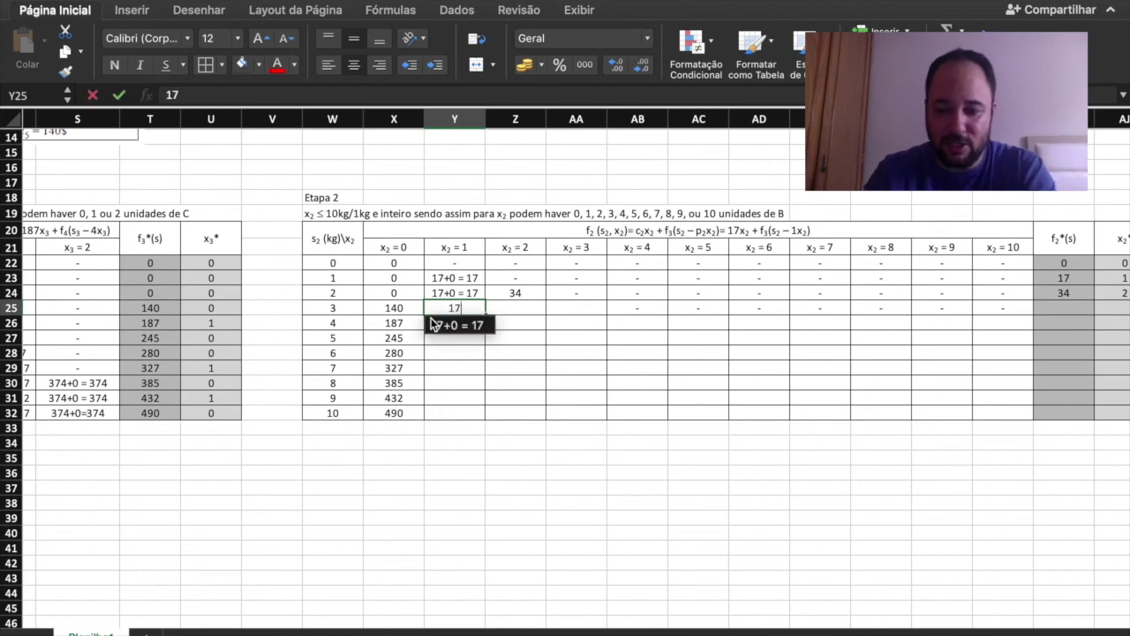
key("Return")
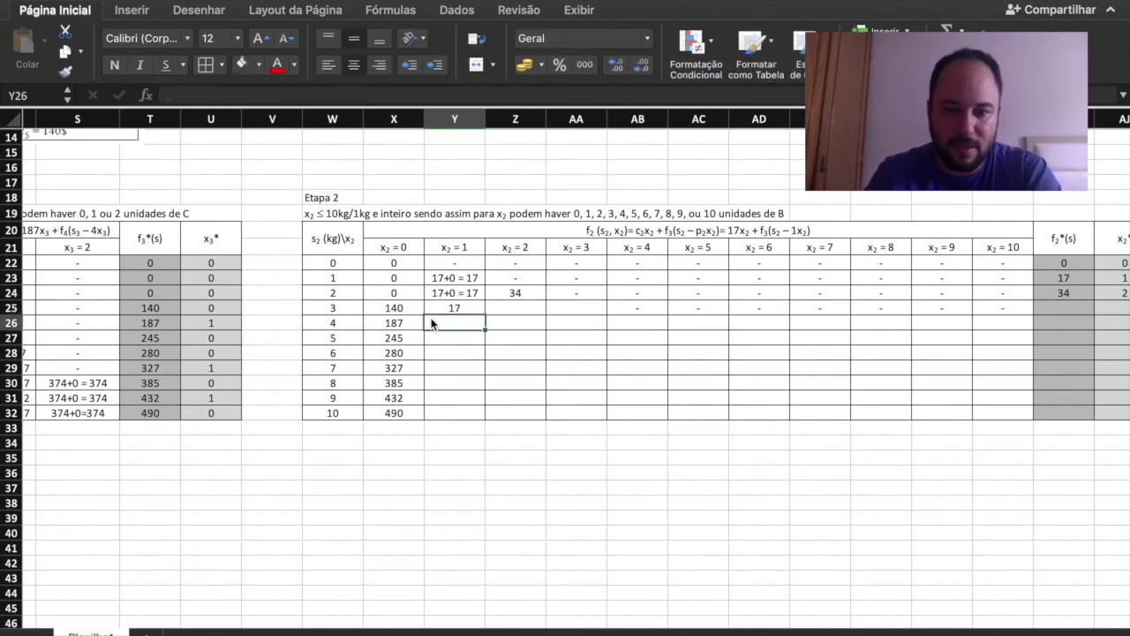
Enter "17+140 = 157" as the x2 = 1 result in the s2 = 4 row of Etapa 2 and widen column Y to fit it
type("17")
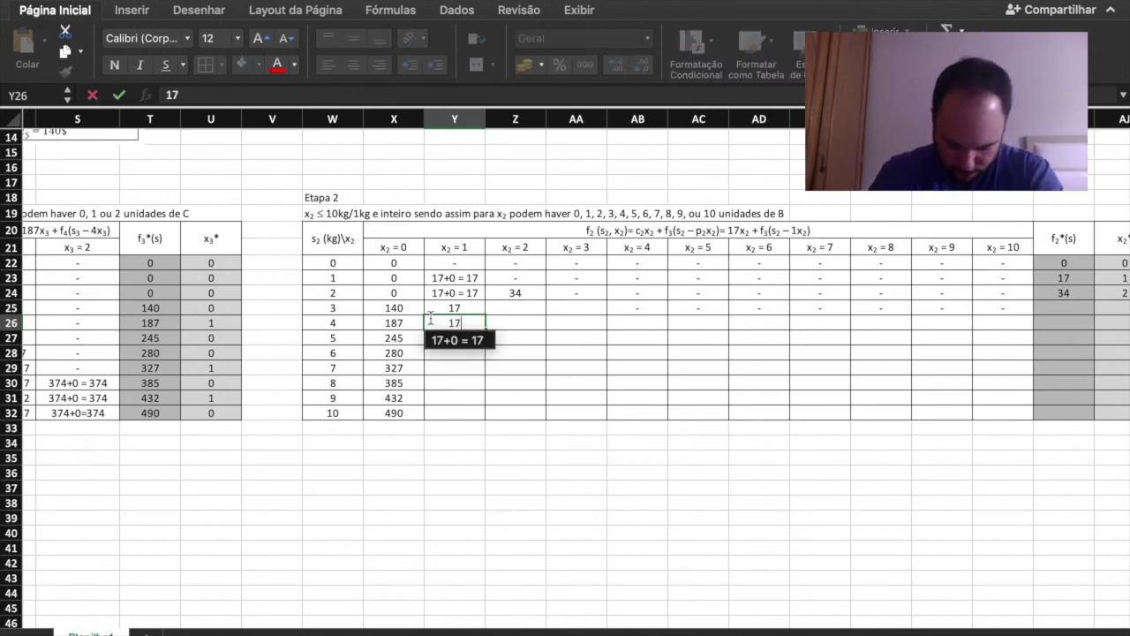
type("+140")
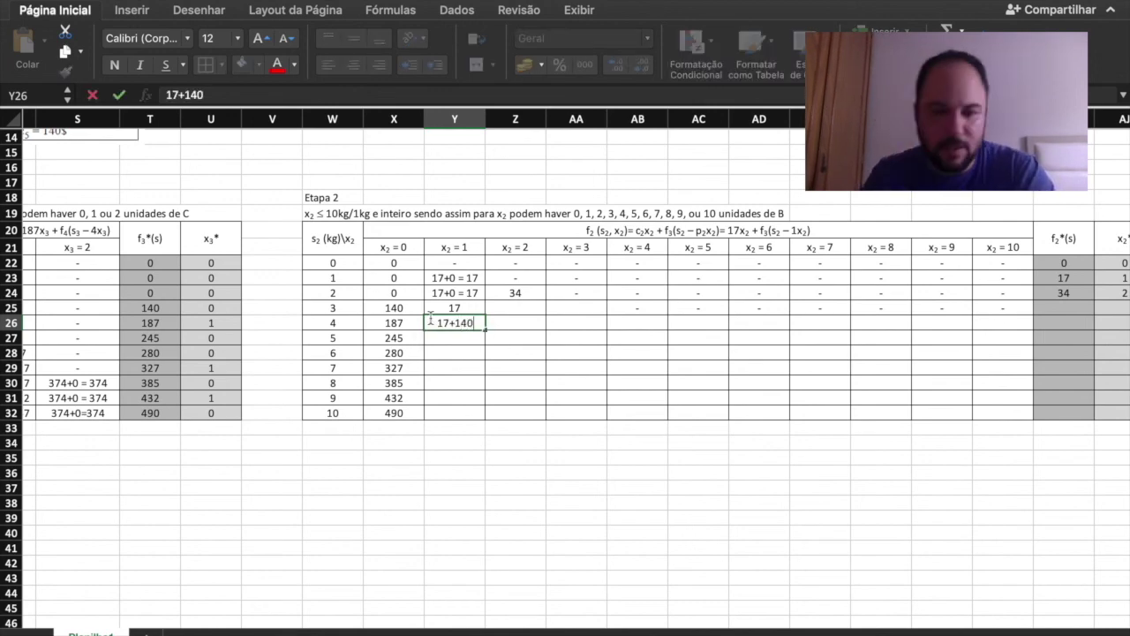
type(" =")
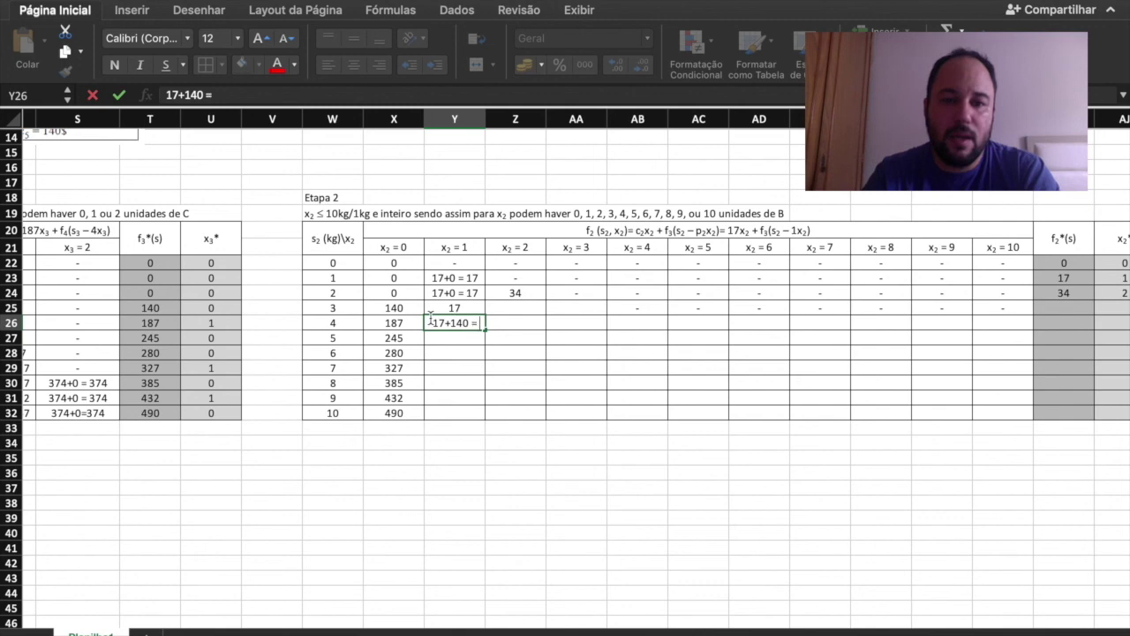
type(" 157")
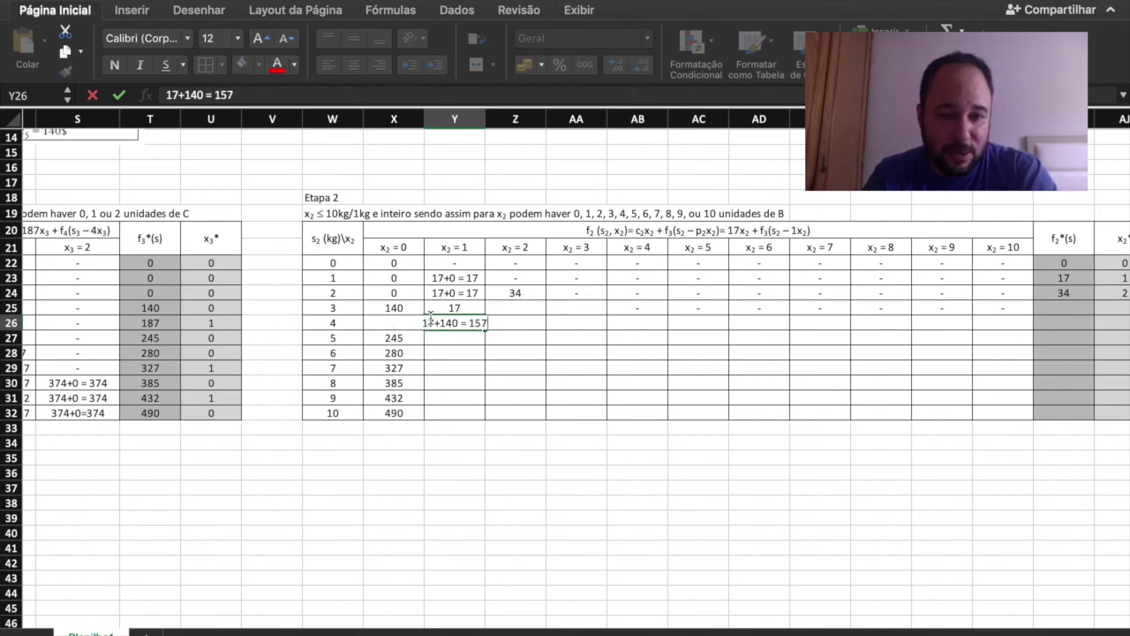
key("Return")
left_click_drag(482, 119, 493, 119)
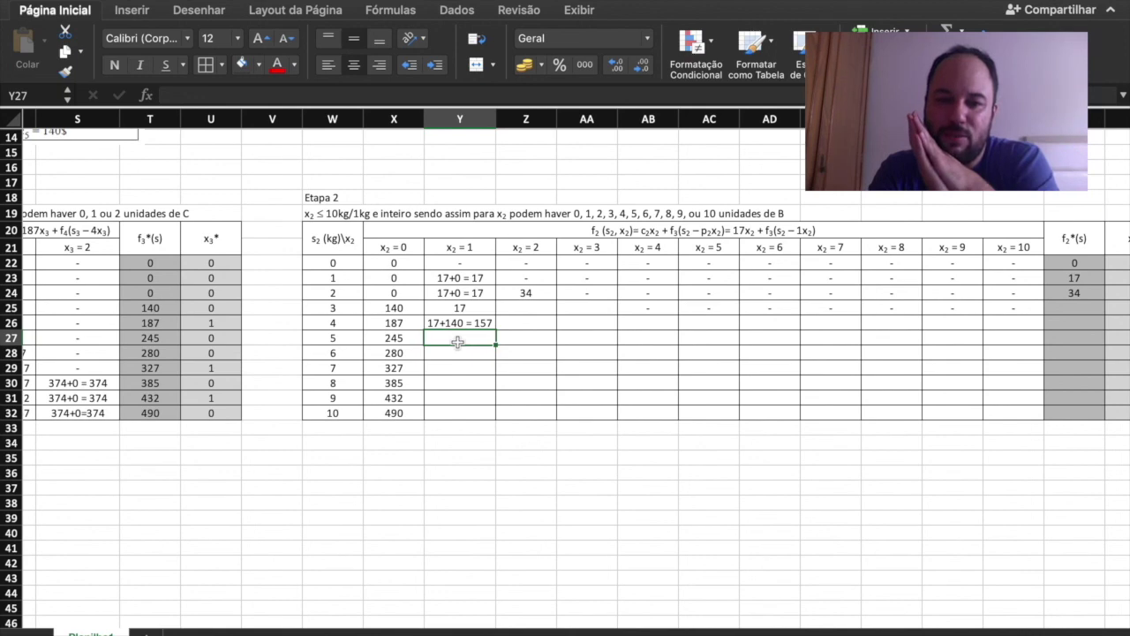
Enter "34+0=34" as the x2 = 2 result and 51 as the x2 = 3 result in the s2 = 3 row of Etapa 2
left_click(513, 308)
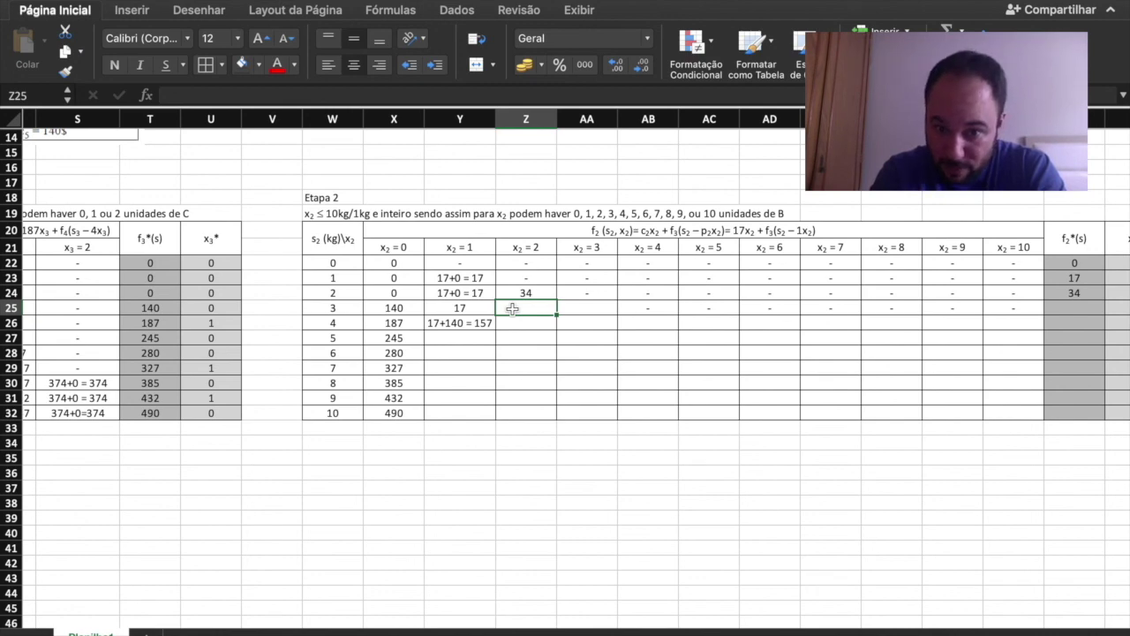
type("34")
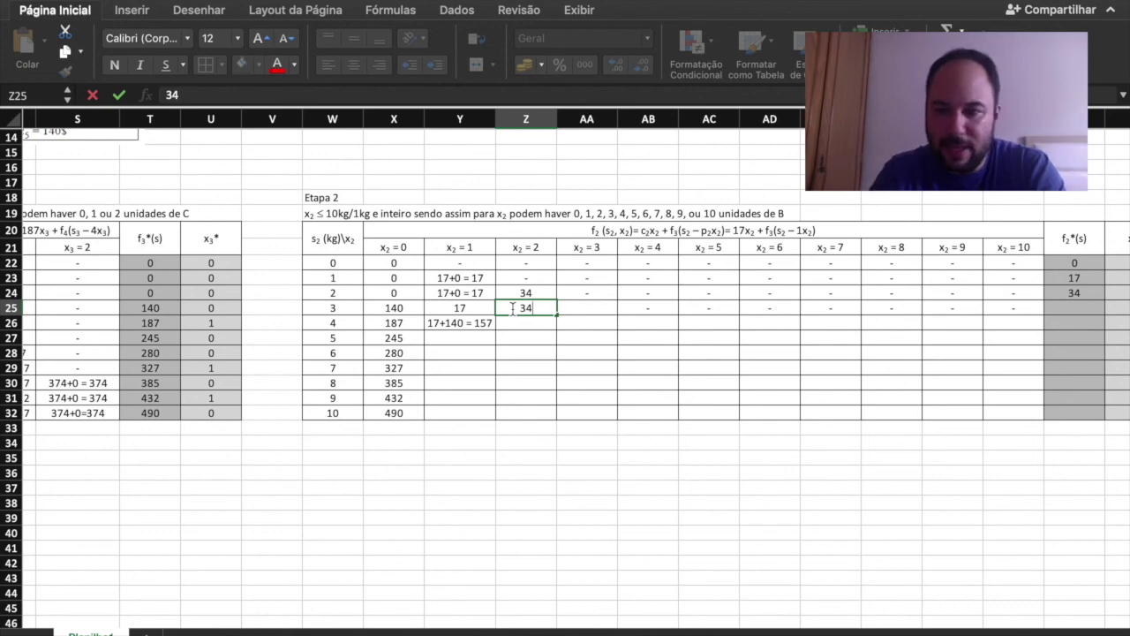
type("+")
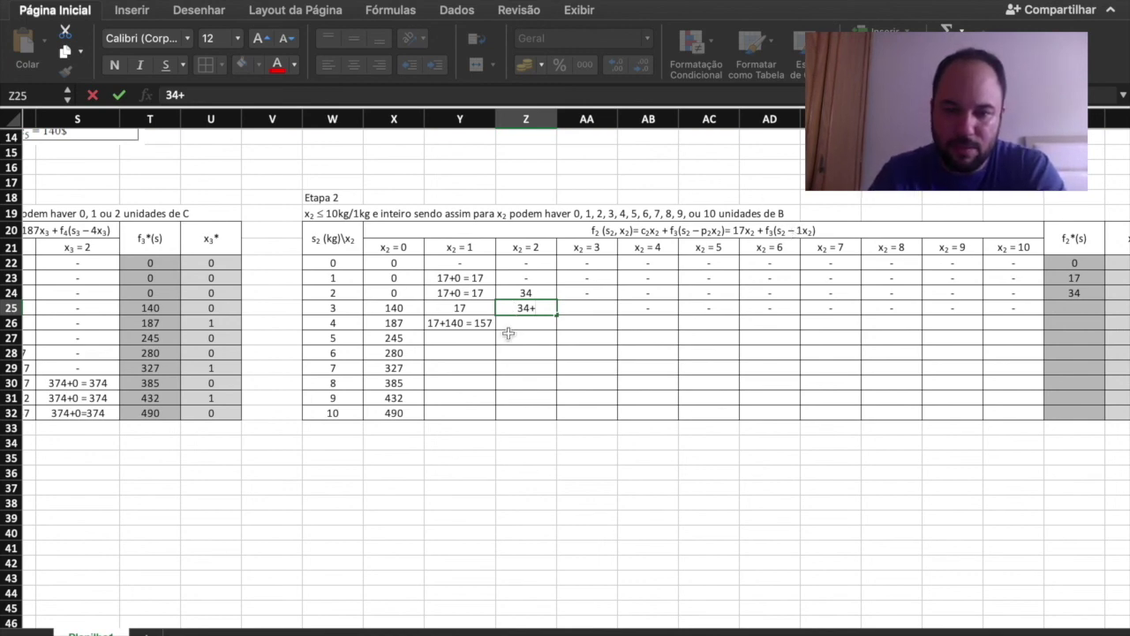
type("0=34")
key("Tab")
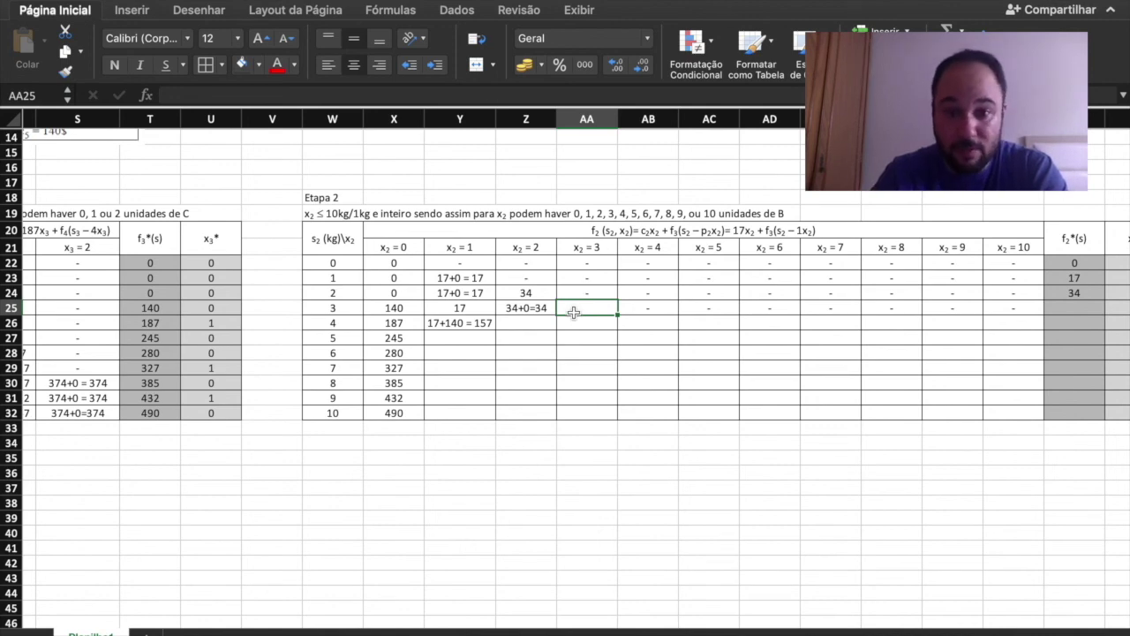
type("51")
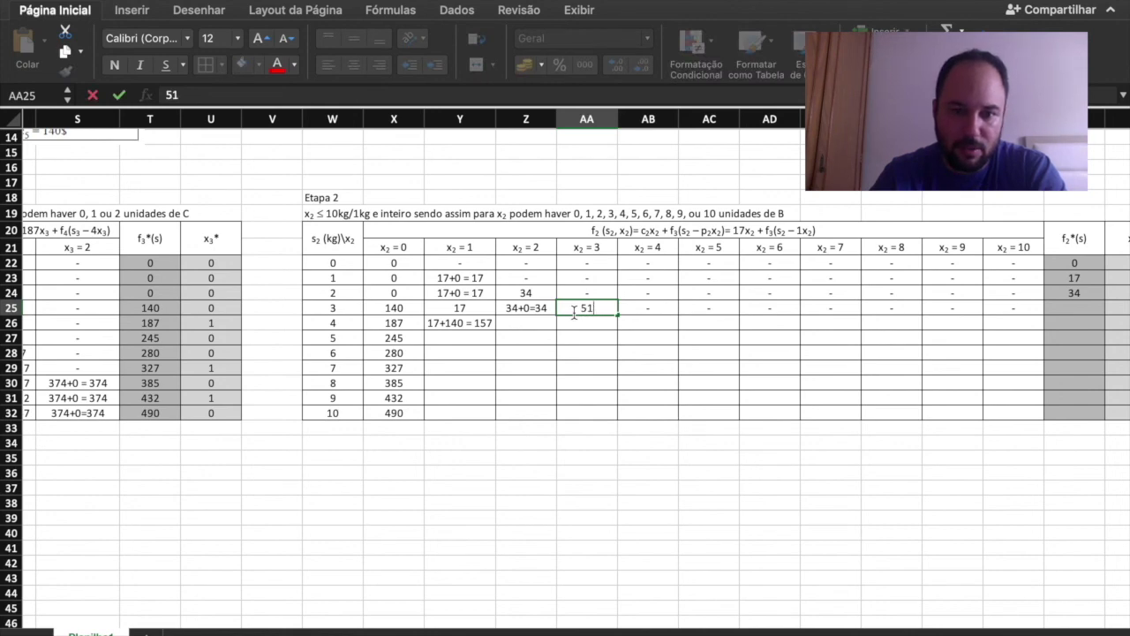
key("Return")
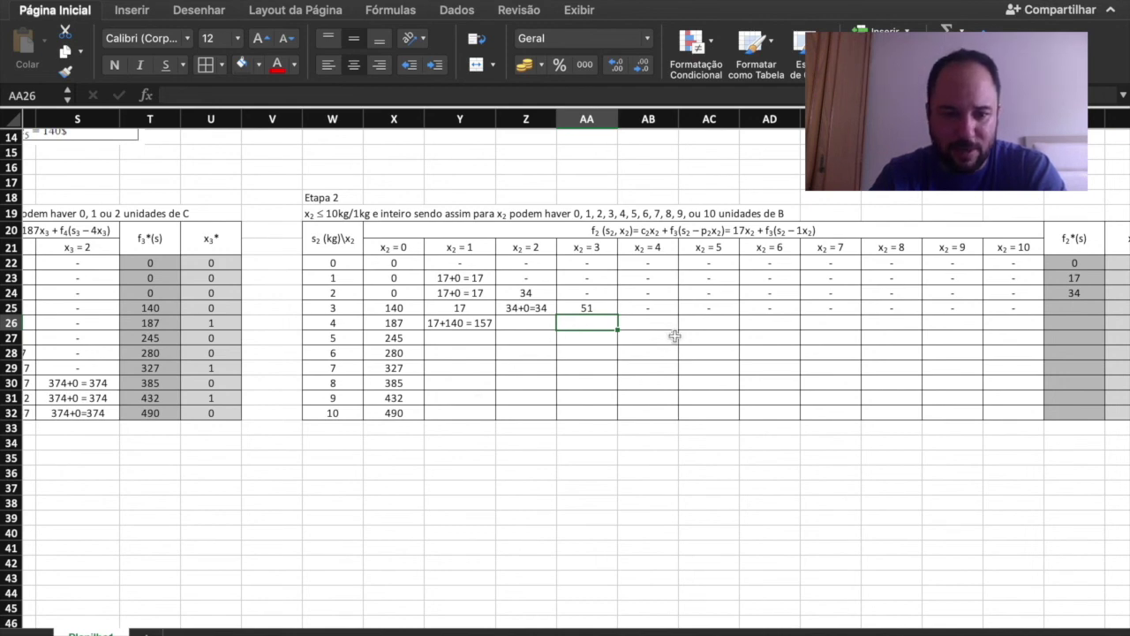
Enter 140 as f2*(s) and 0 as x2* in the s2 = 3 row of Etapa 2
scroll(675, 335, "right", 10)
scroll(674, 335, "left", 10)
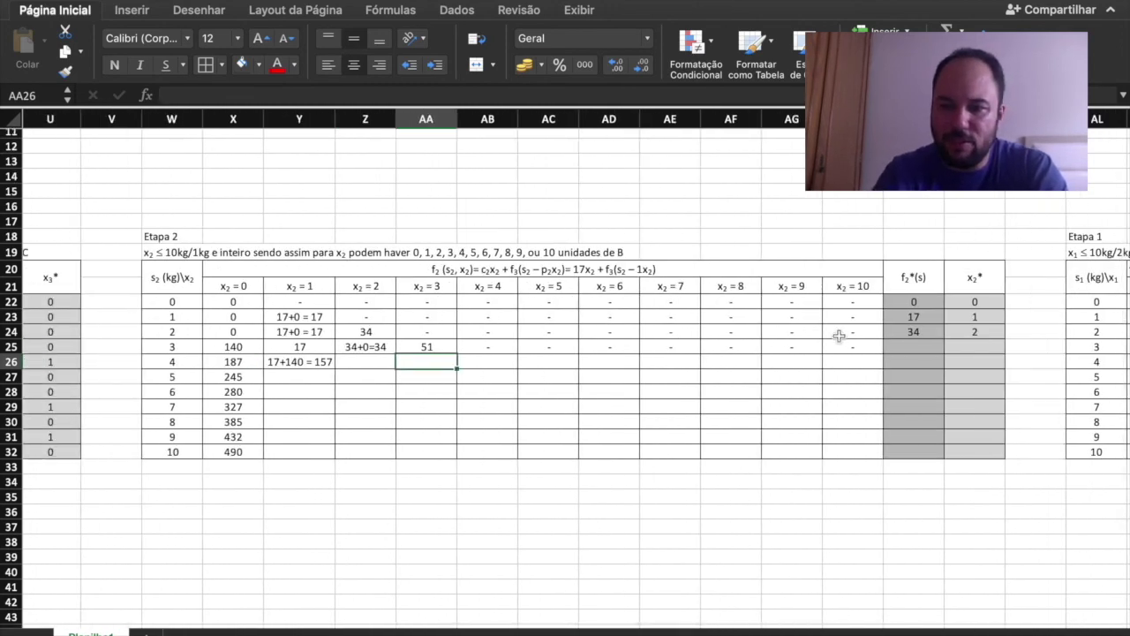
left_click(897, 333)
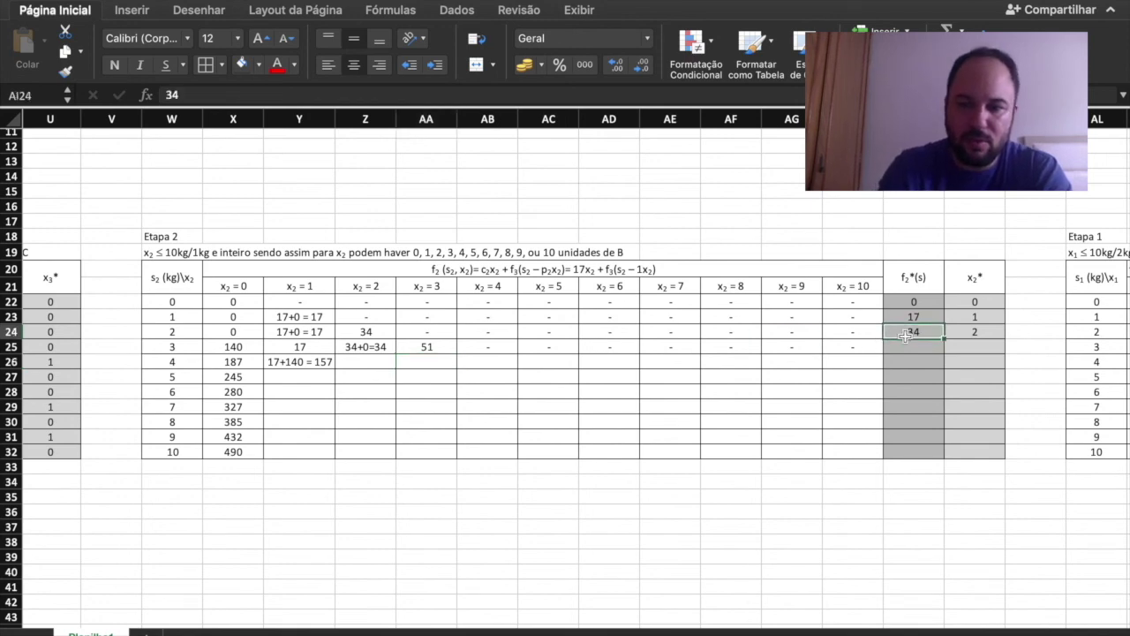
left_click(906, 346)
type("140")
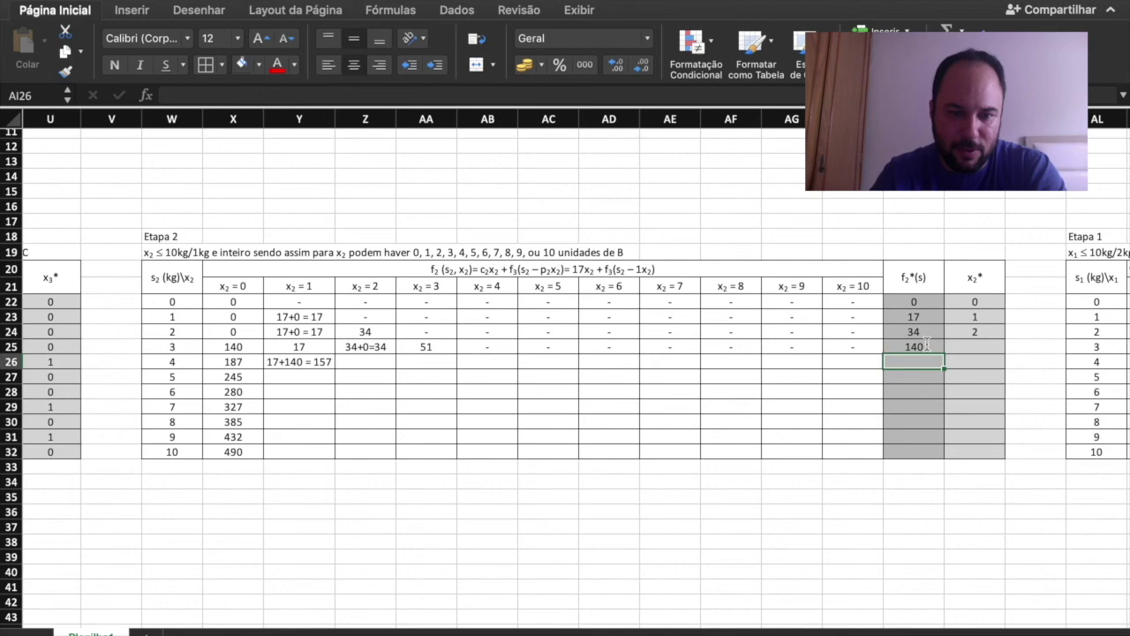
left_click(969, 347)
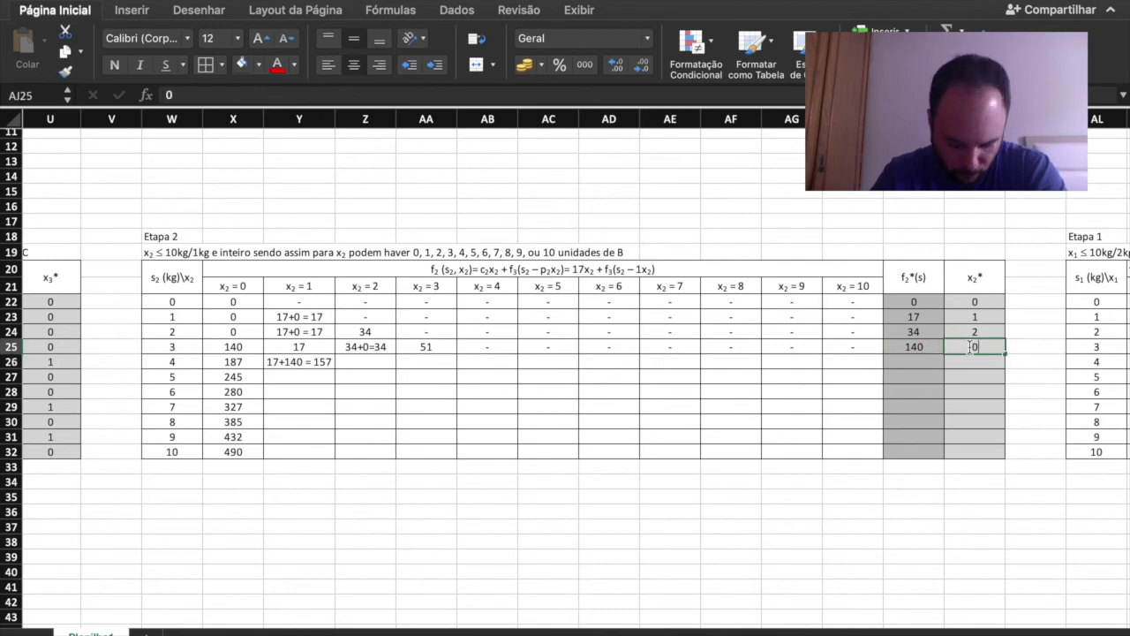
type("0")
key("Return")
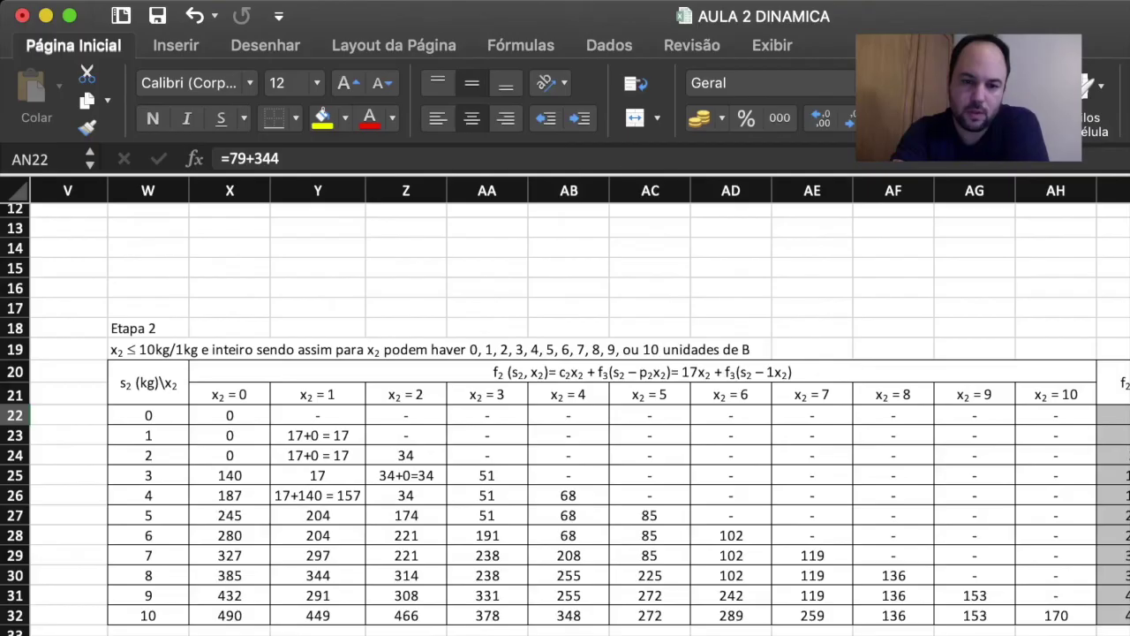
Review the filled Etapa 2 table, including its f2*(s) and x2* columns, and the s1 = 10 row of Etapa 1
scroll(565, 406, "right", 2)
type("i")
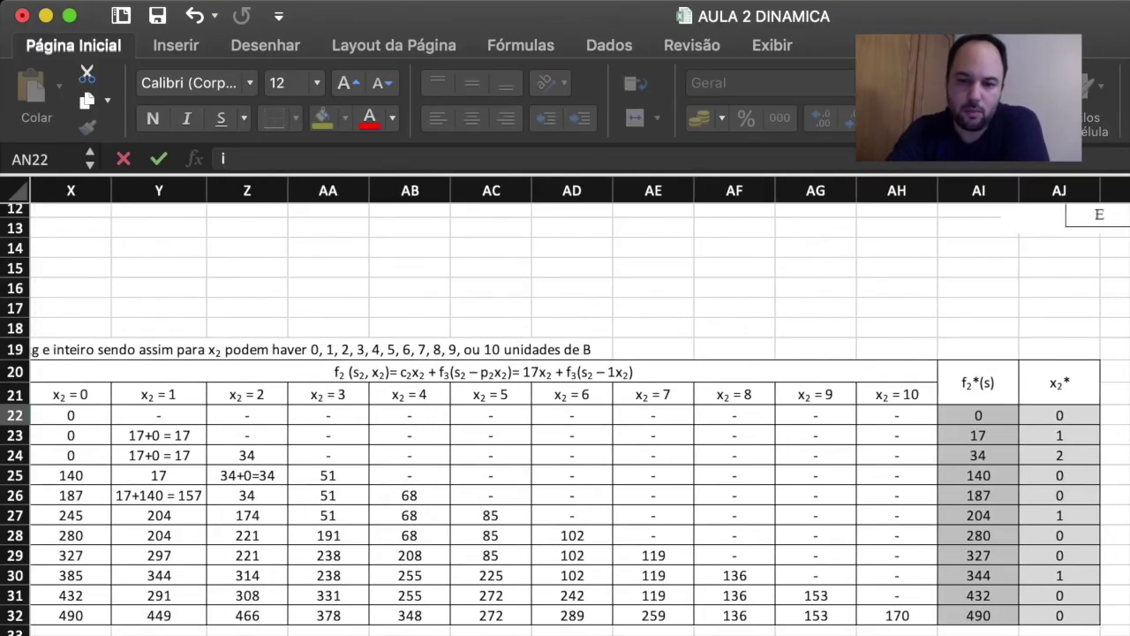
scroll(565, 406, "left", 3)
scroll(565, 406, "up", 3)
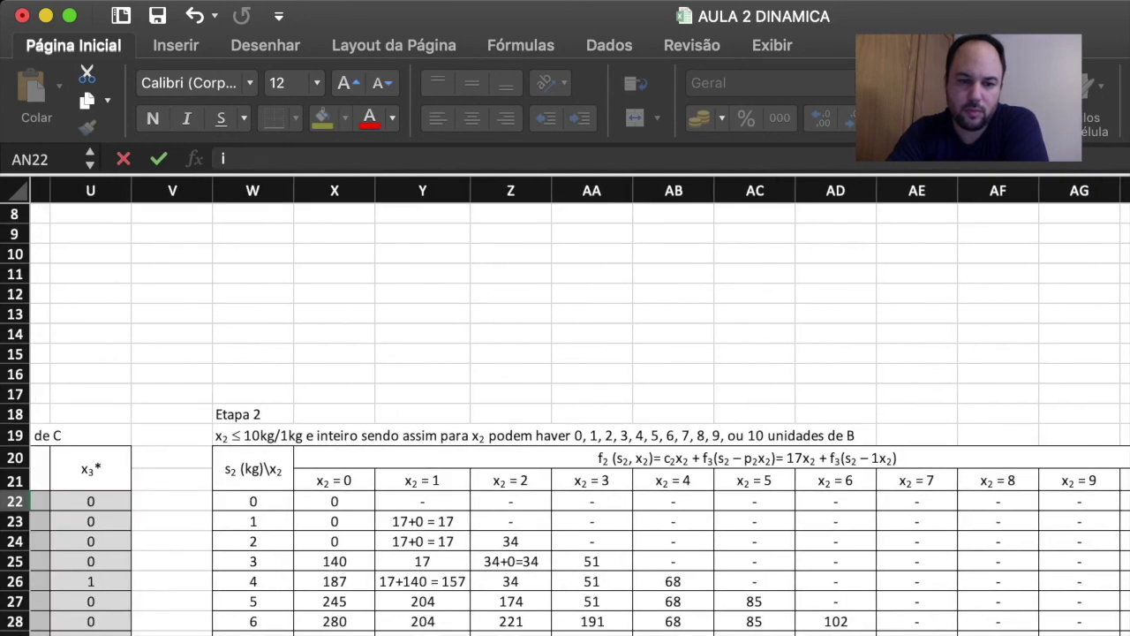
scroll(565, 406, "down", 2)
scroll(565, 406, "right", 1)
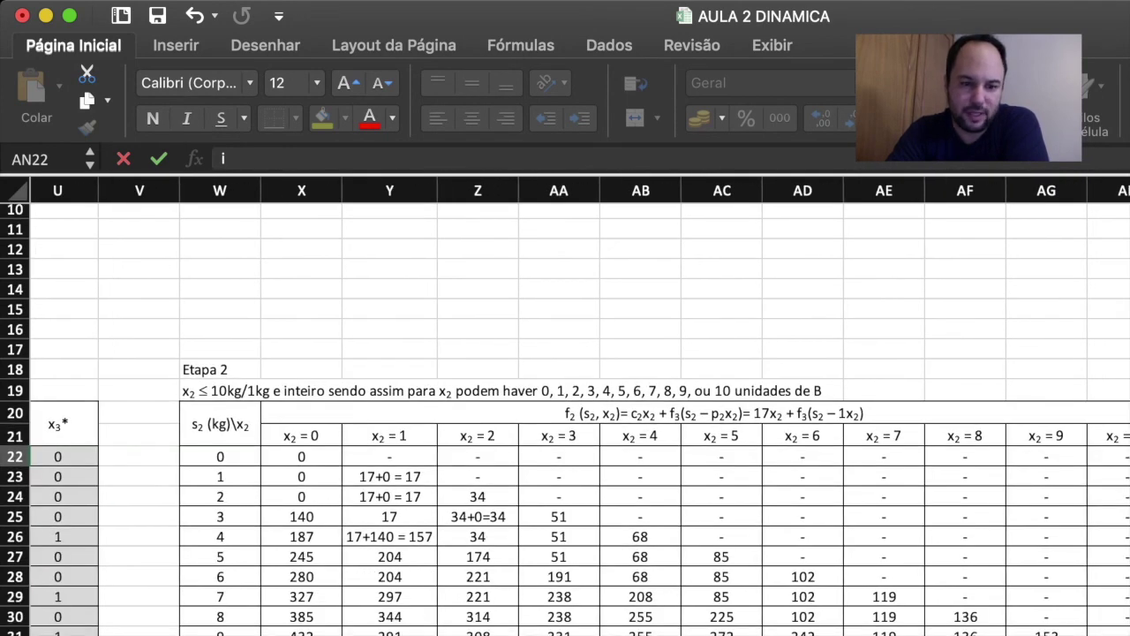
scroll(565, 406, "down", 1)
scroll(565, 406, "right", 10)
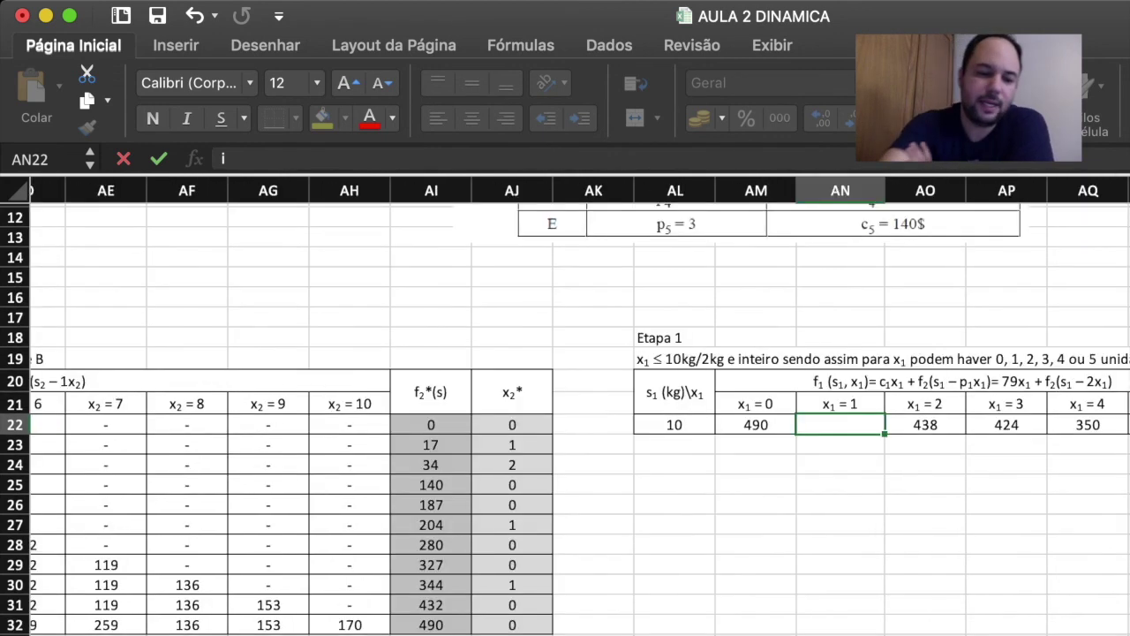
scroll(565, 406, "up", 1)
scroll(565, 406, "right", 1)
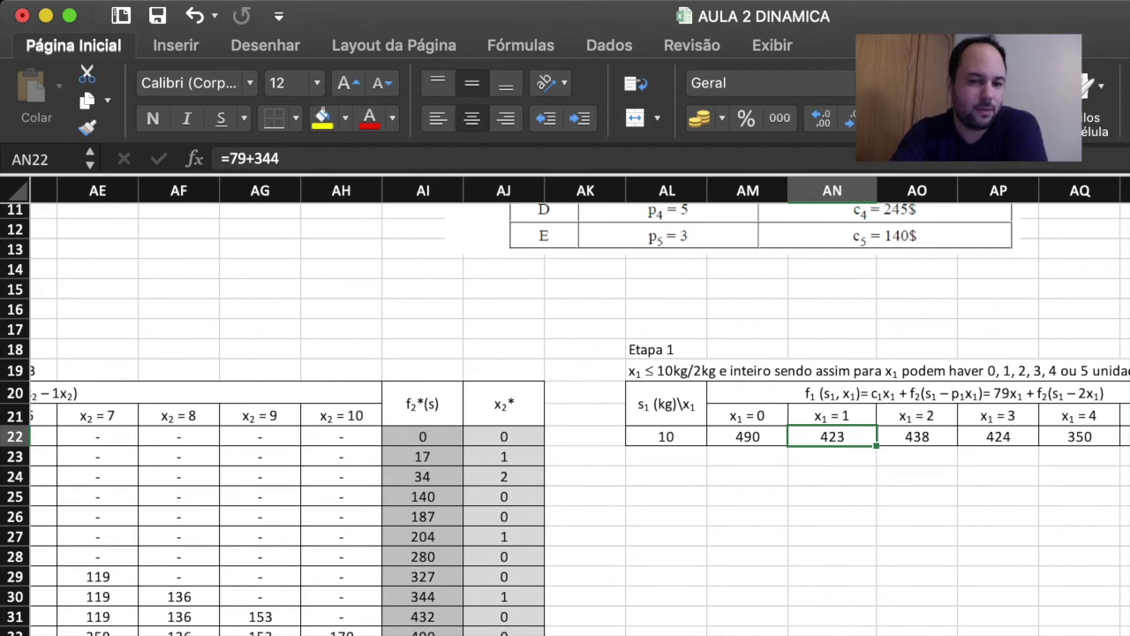
Examine the x1 options and the x1 = 0 result in Etapa 1 and compare them with the Etapa 2 table
left_click(747, 436)
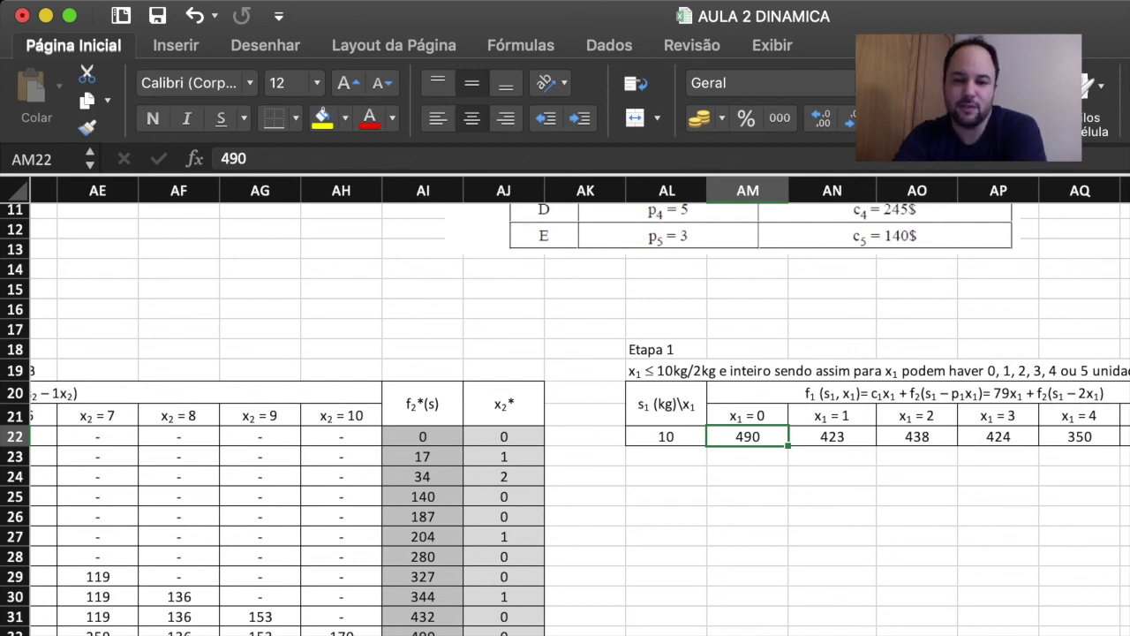
left_click(747, 415)
left_click_drag(747, 415, 1126, 415)
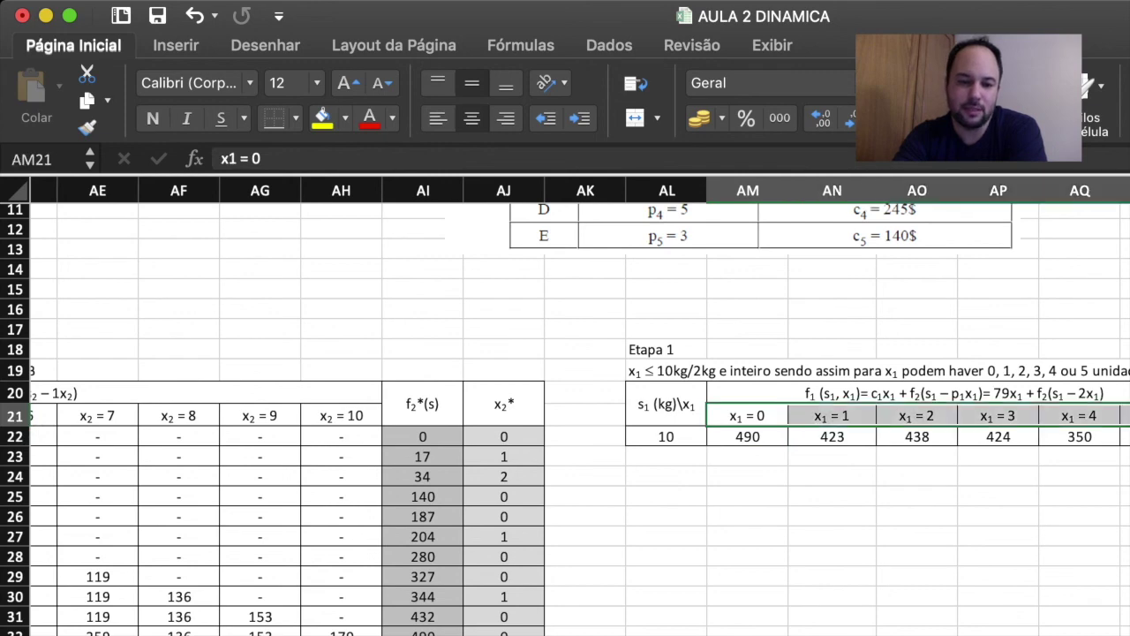
left_click(746, 456)
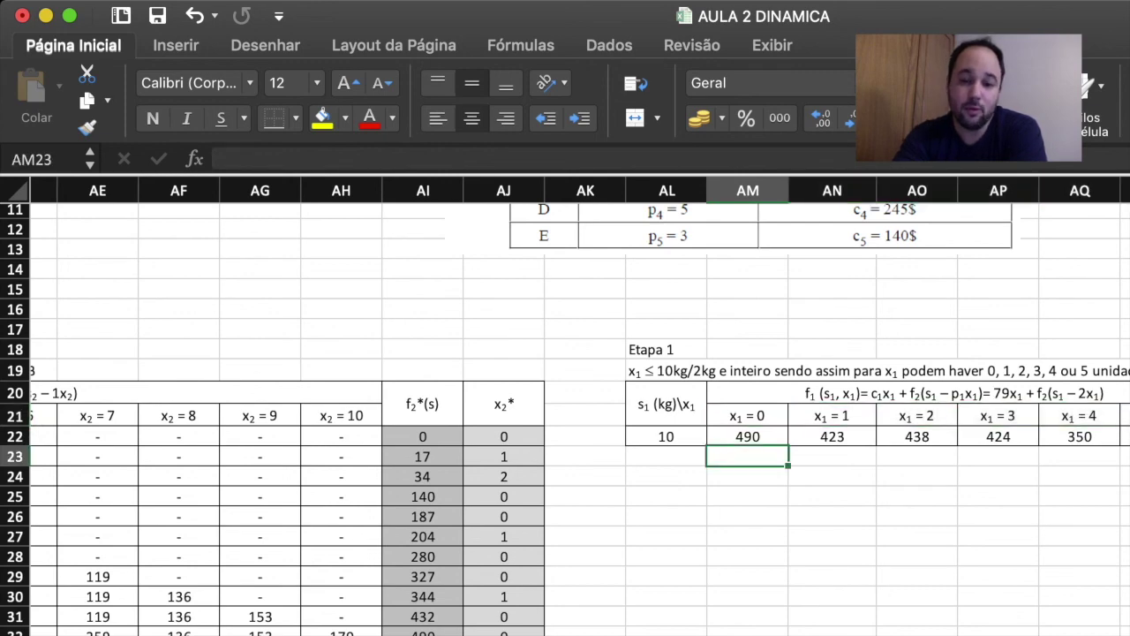
left_click(747, 415)
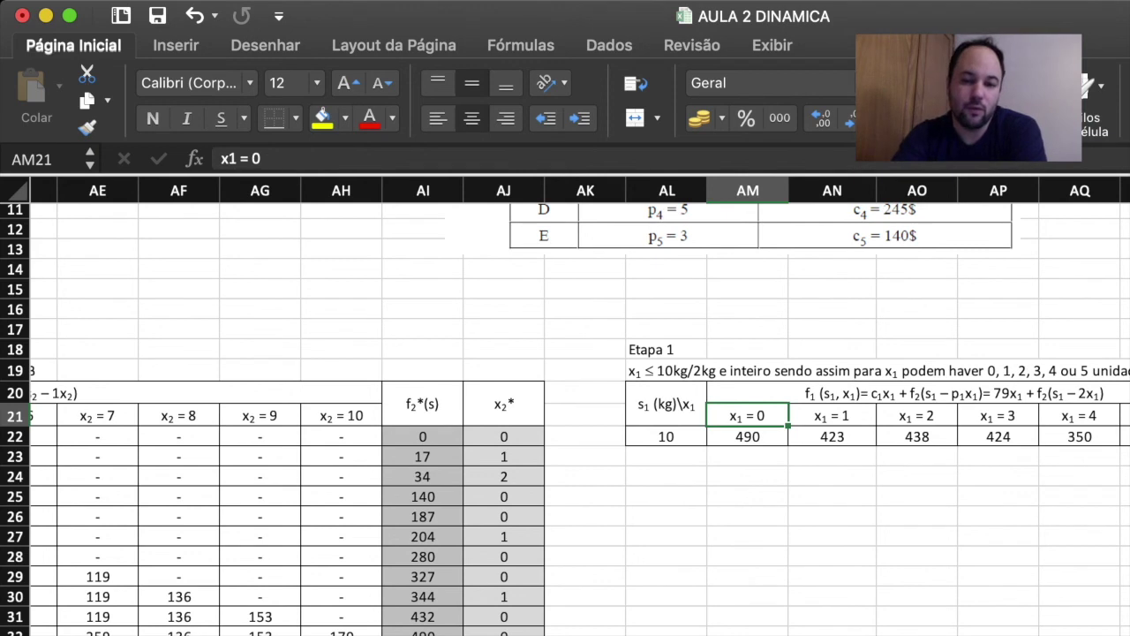
left_click(747, 436)
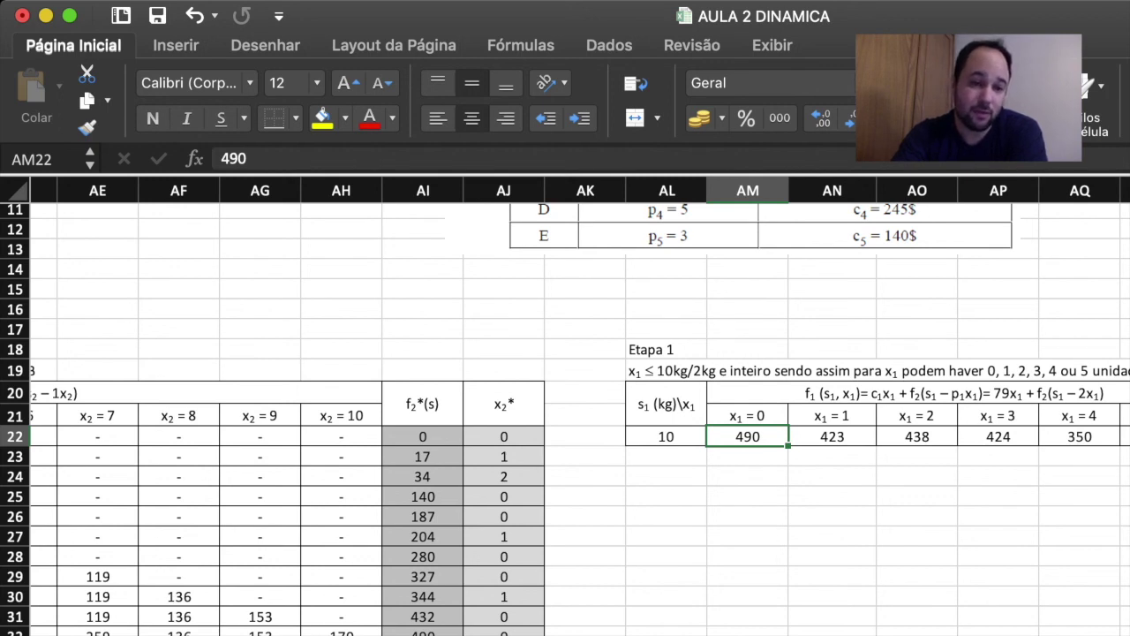
scroll(566, 406, "left", 5)
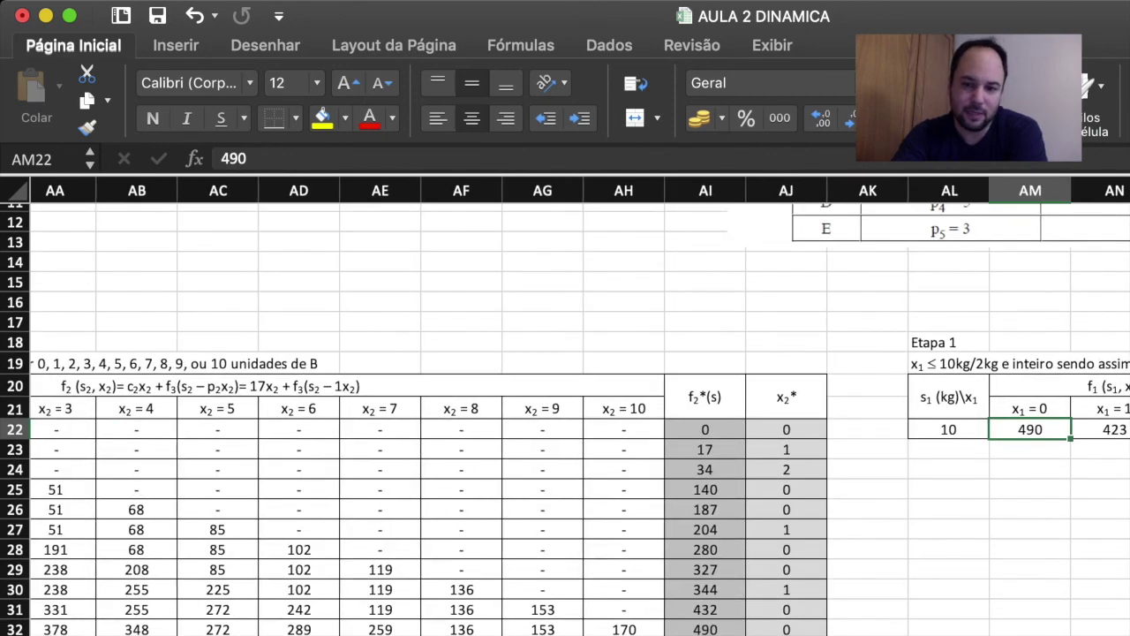
scroll(565, 407, "right", 1)
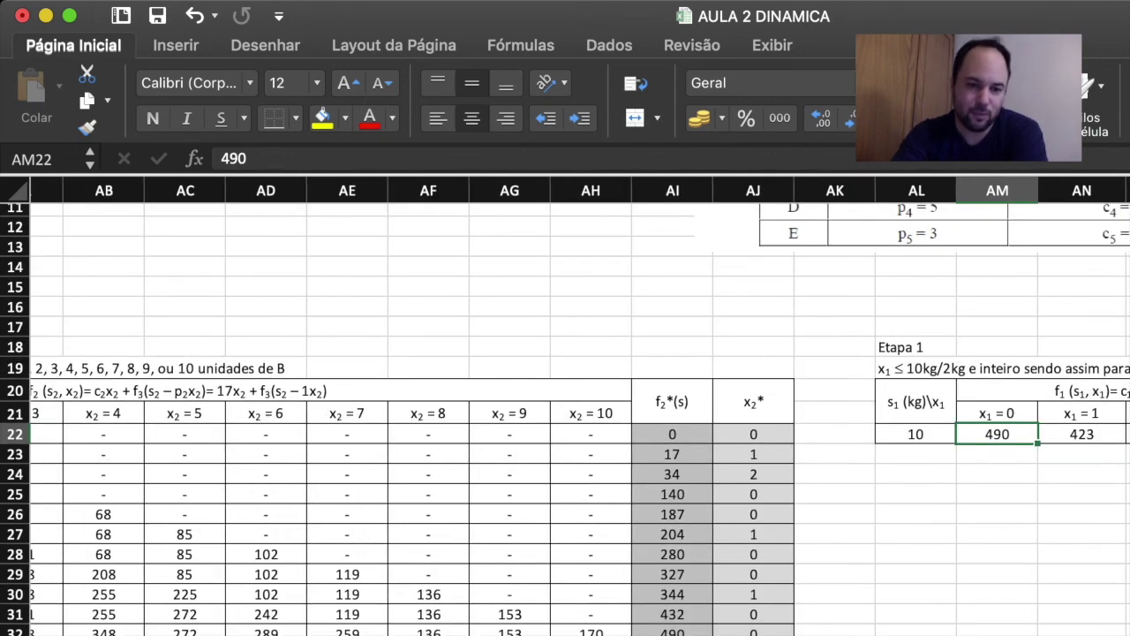
scroll(565, 406, "left", 5)
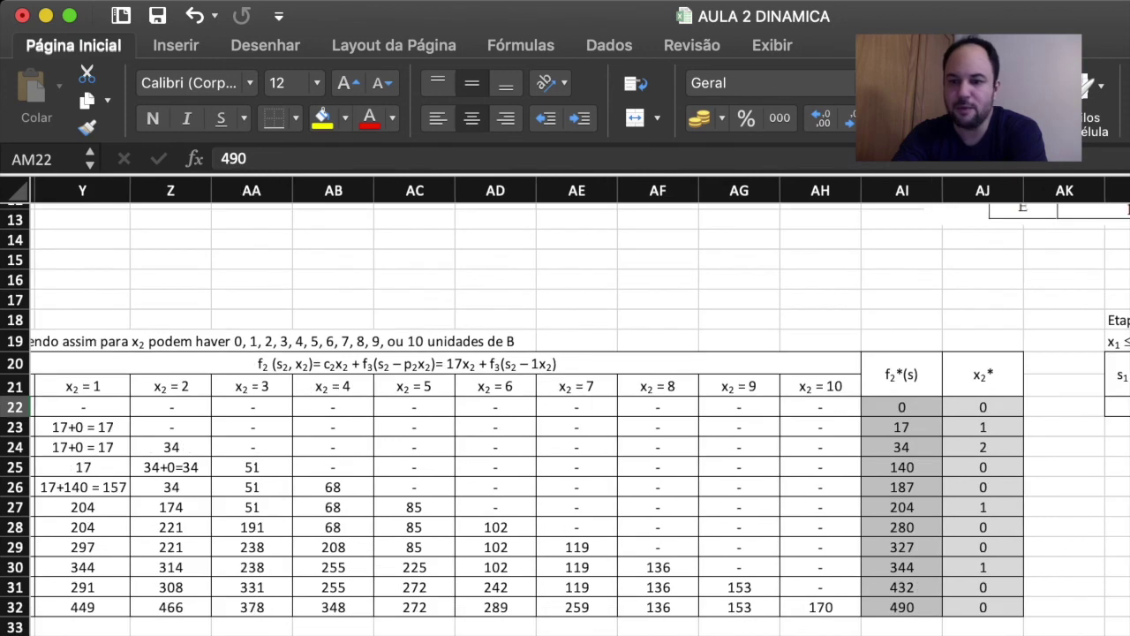
scroll(565, 406, "right", 3)
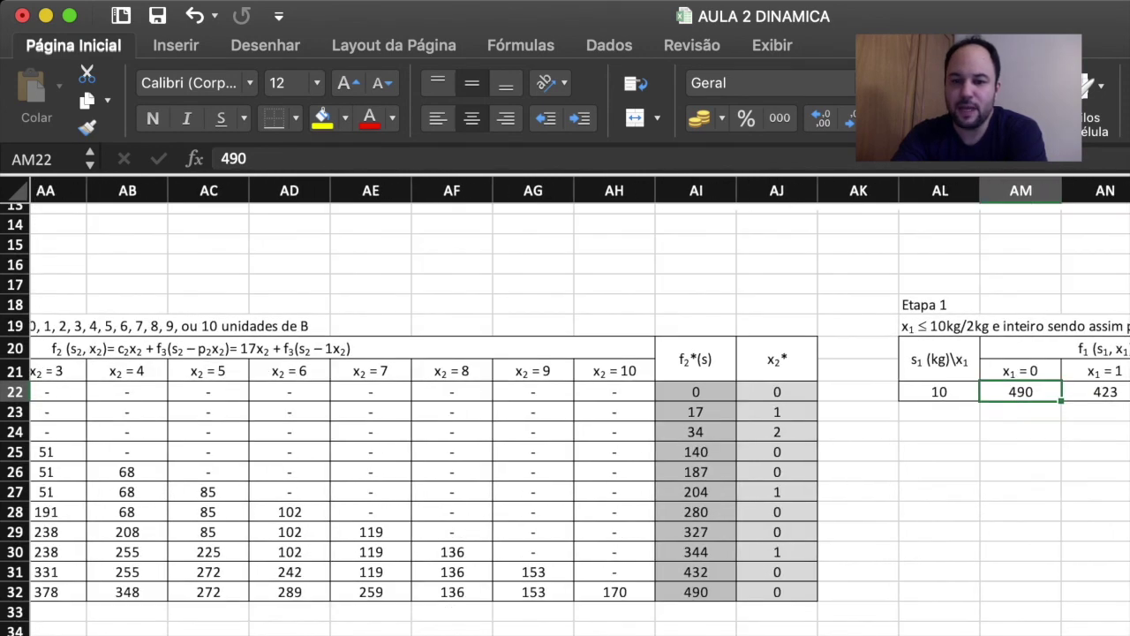
scroll(565, 406, "right", 2)
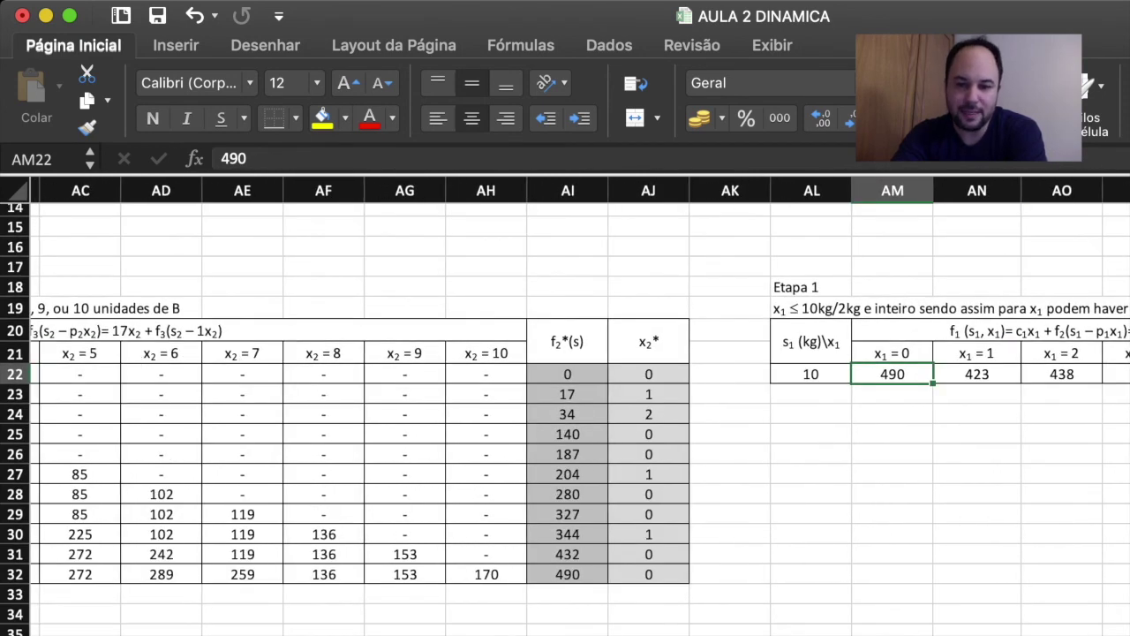
scroll(565, 406, "left", 6)
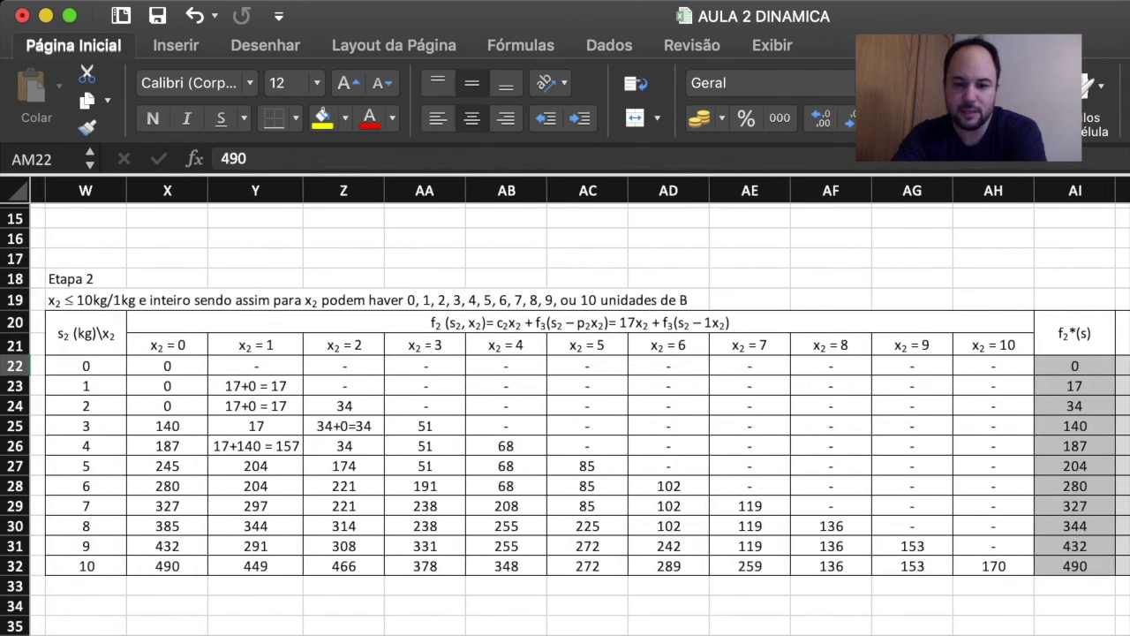
scroll(565, 407, "right", 6)
scroll(565, 406, "up", 3)
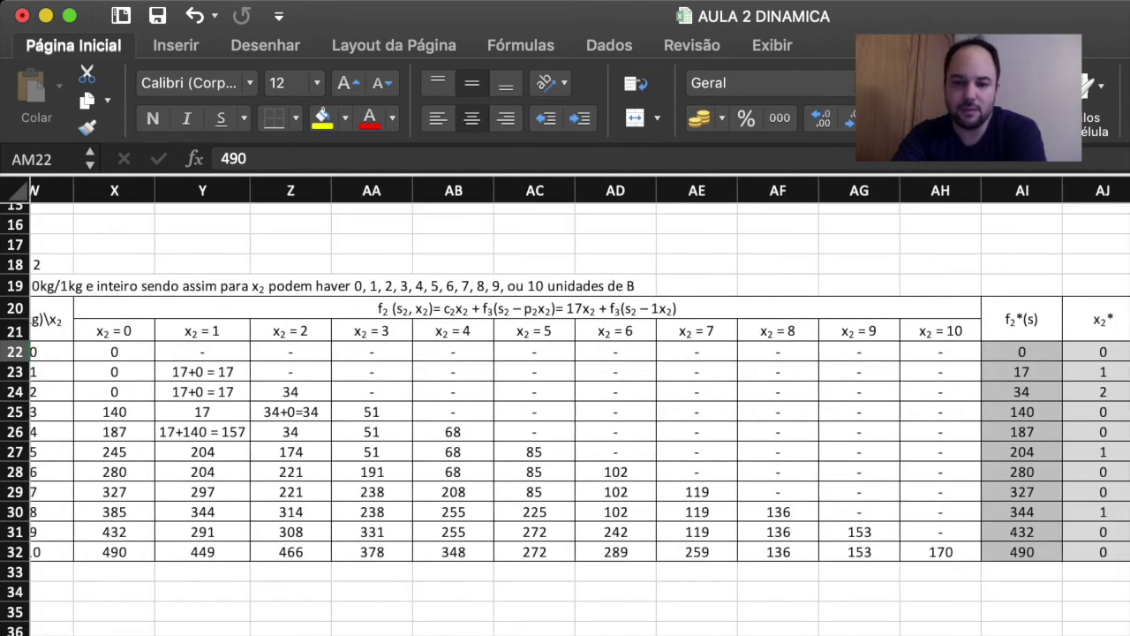
Inspect the x1 = 1 and x1 = 2 formulas in Etapa 1 and the f2*(s) values for s2 = 8 and s2 = 6 they use
left_click(941, 454)
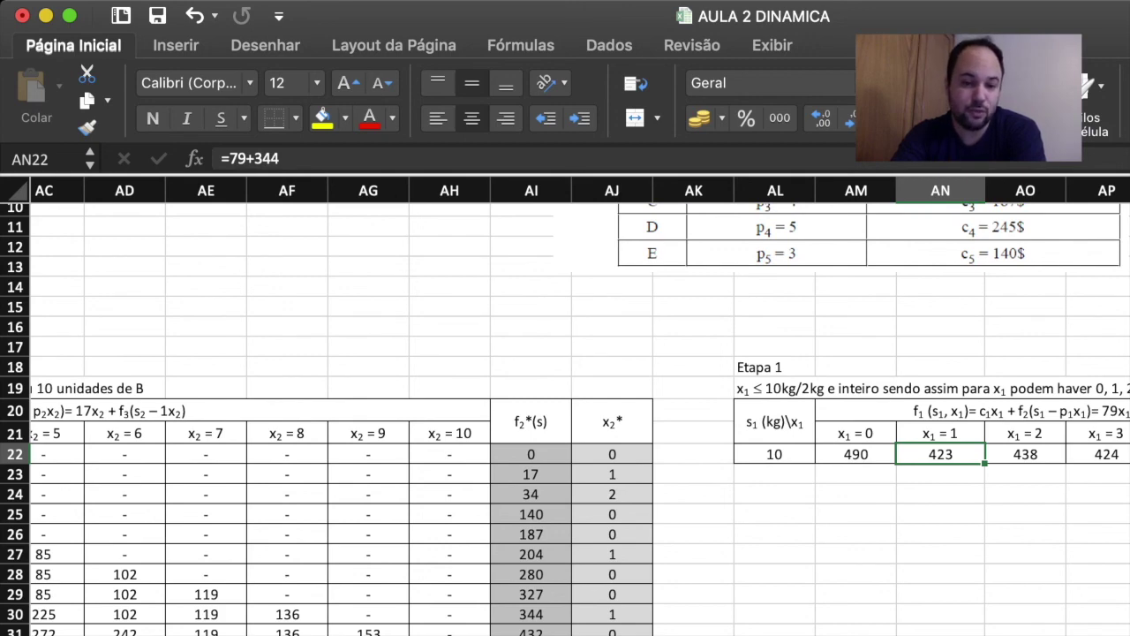
left_click(531, 614)
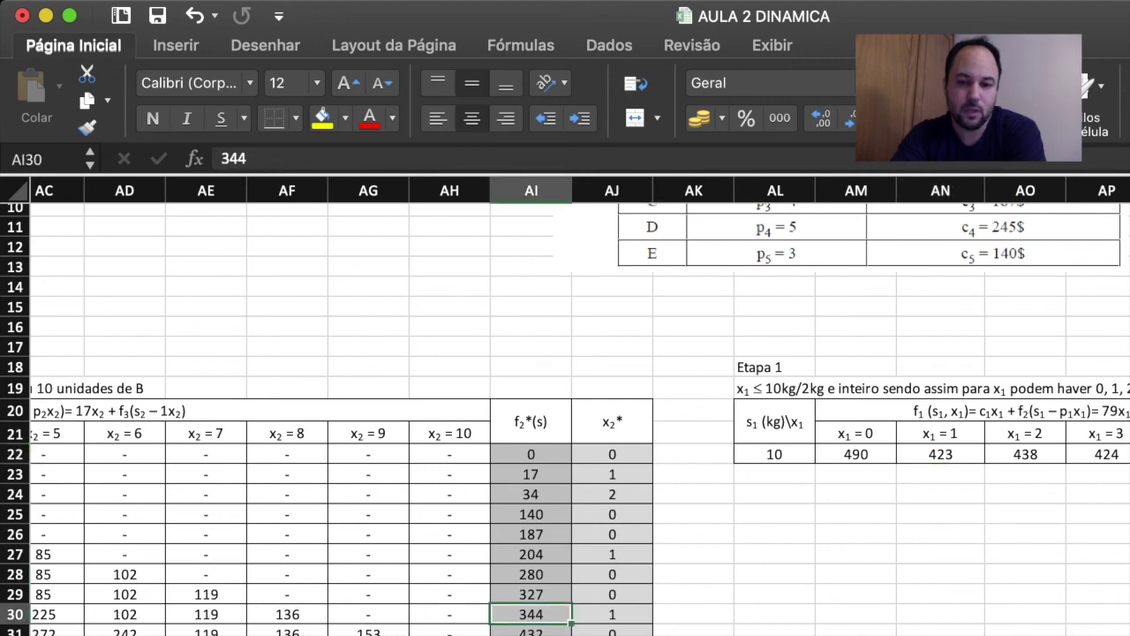
left_click(1025, 454)
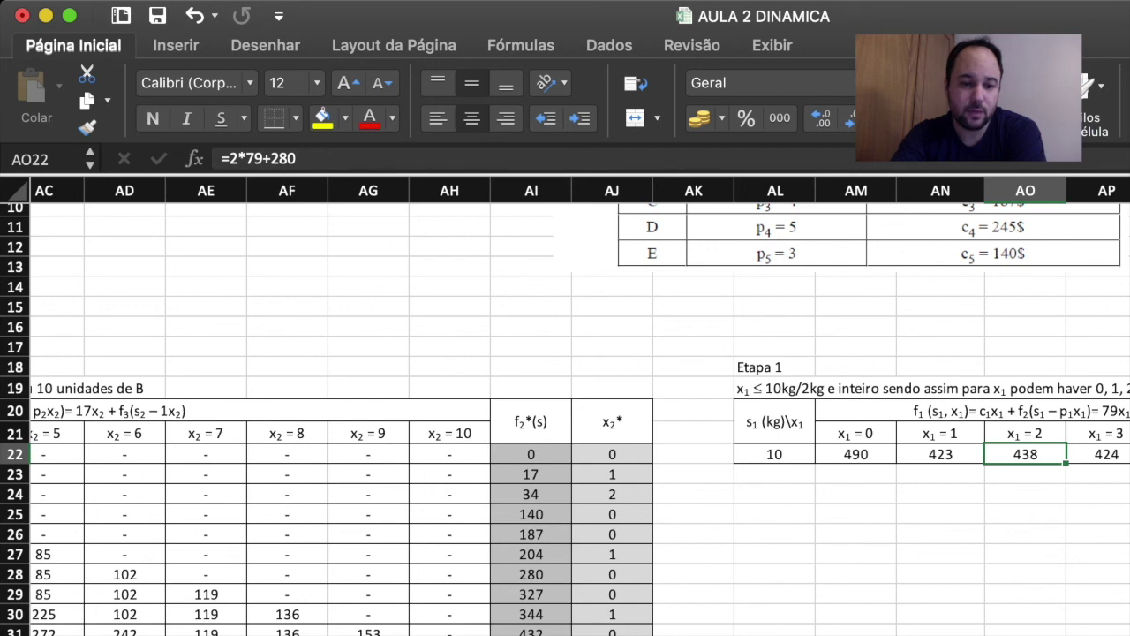
left_click(531, 574)
scroll(565, 406, "left", 6)
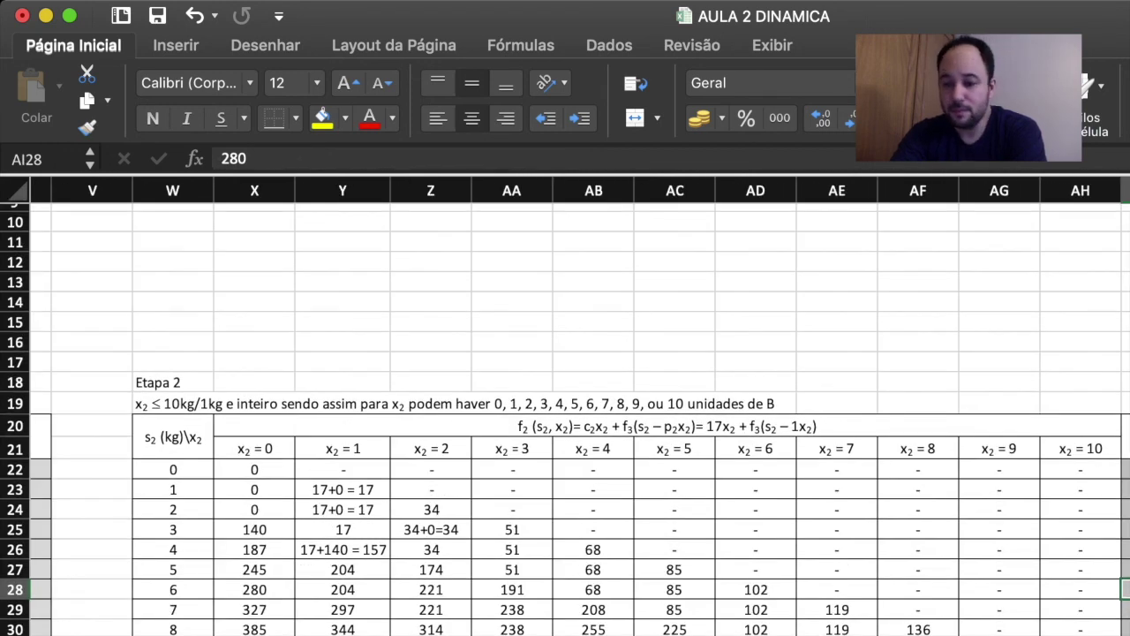
scroll(565, 406, "right", 8)
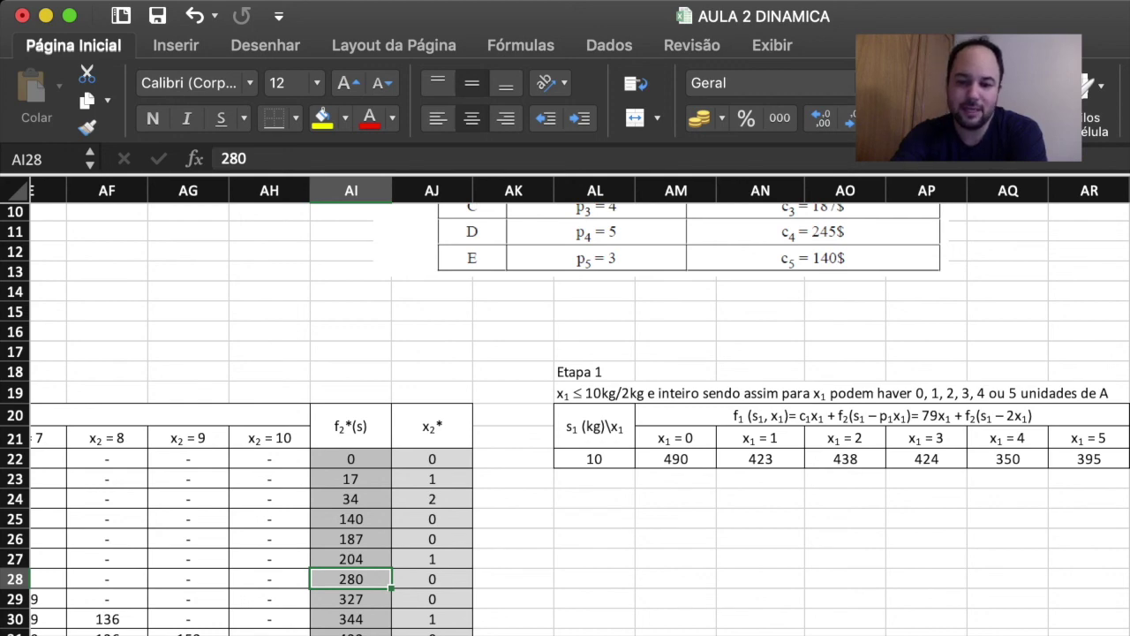
scroll(565, 407, "down", 2)
scroll(565, 406, "left", 2)
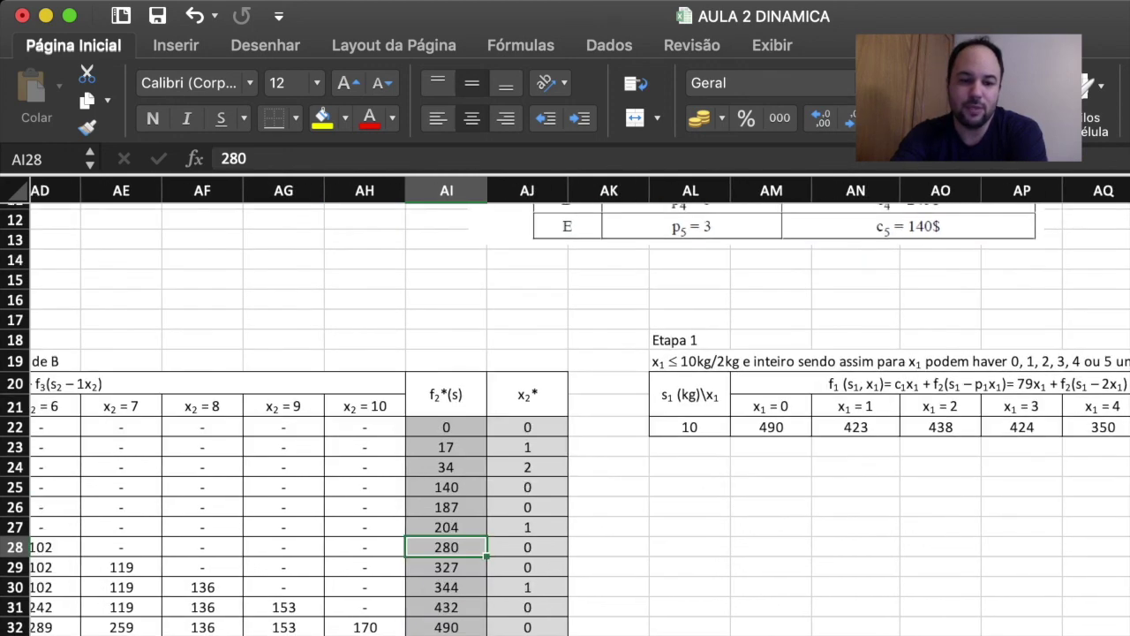
scroll(565, 420, "up", 1)
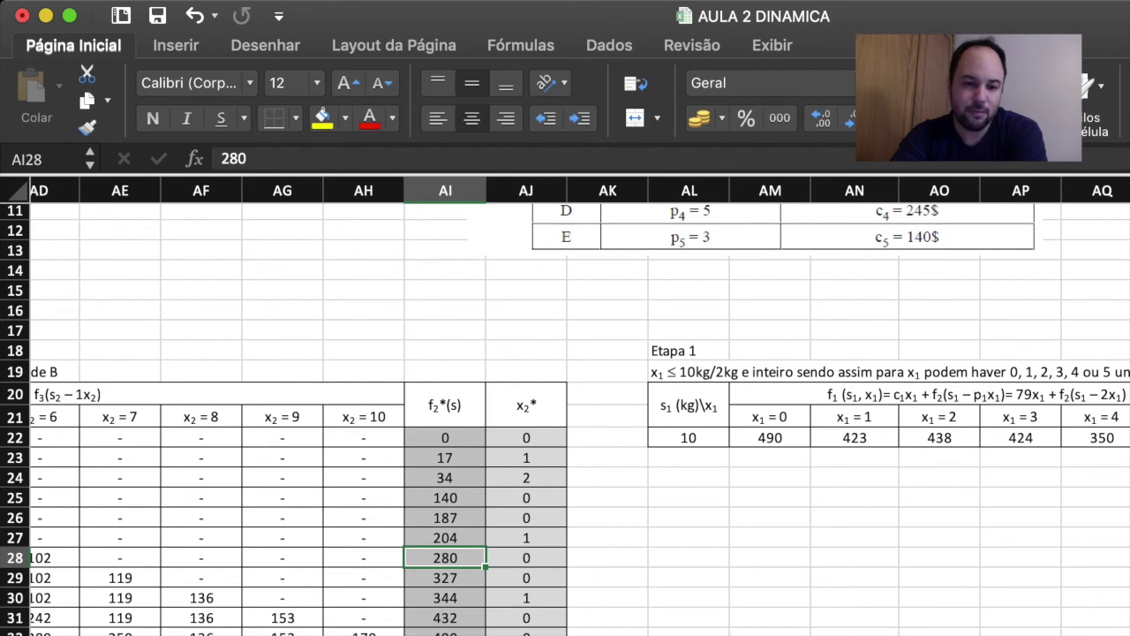
Review the Etapa 2, 3, 4 and 5 tables in turn and inspect the x4 = 2 result in the s4 = 10 row of Etapa 4
scroll(566, 406, "down", 3)
scroll(565, 406, "left", 5)
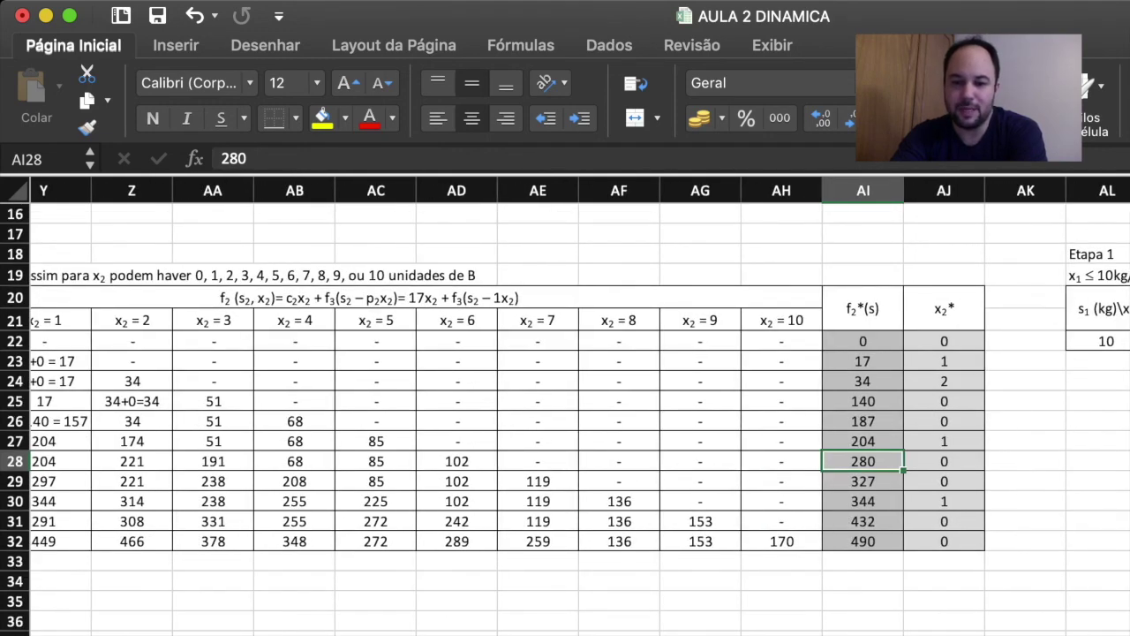
scroll(565, 406, "left", 6)
scroll(565, 406, "down", 2)
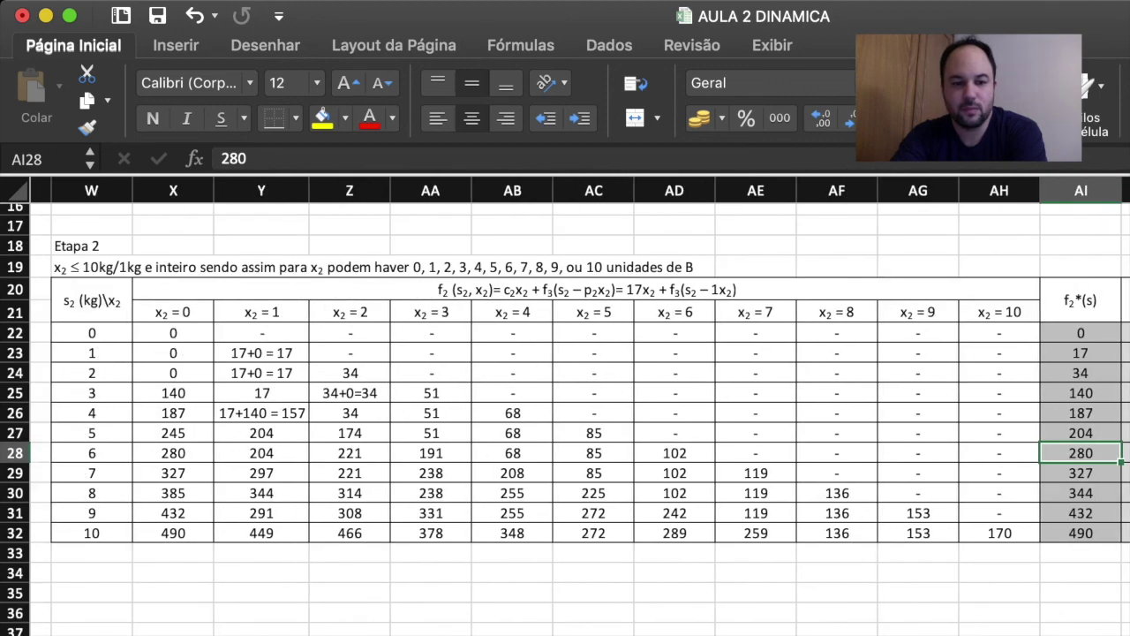
scroll(565, 406, "left", 5)
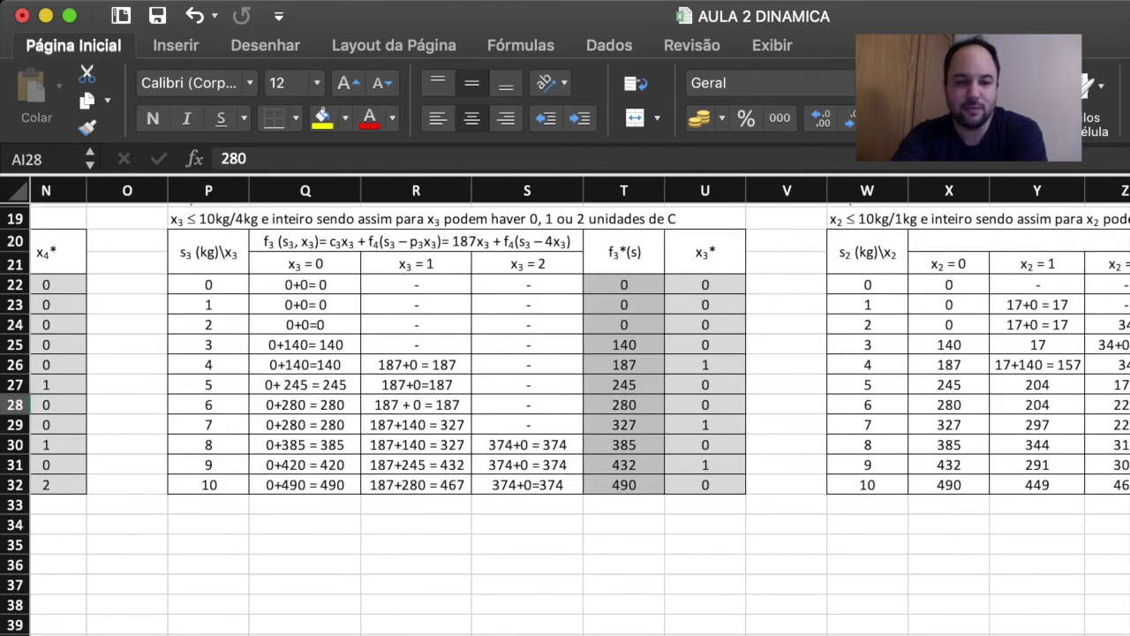
scroll(566, 407, "left", 6)
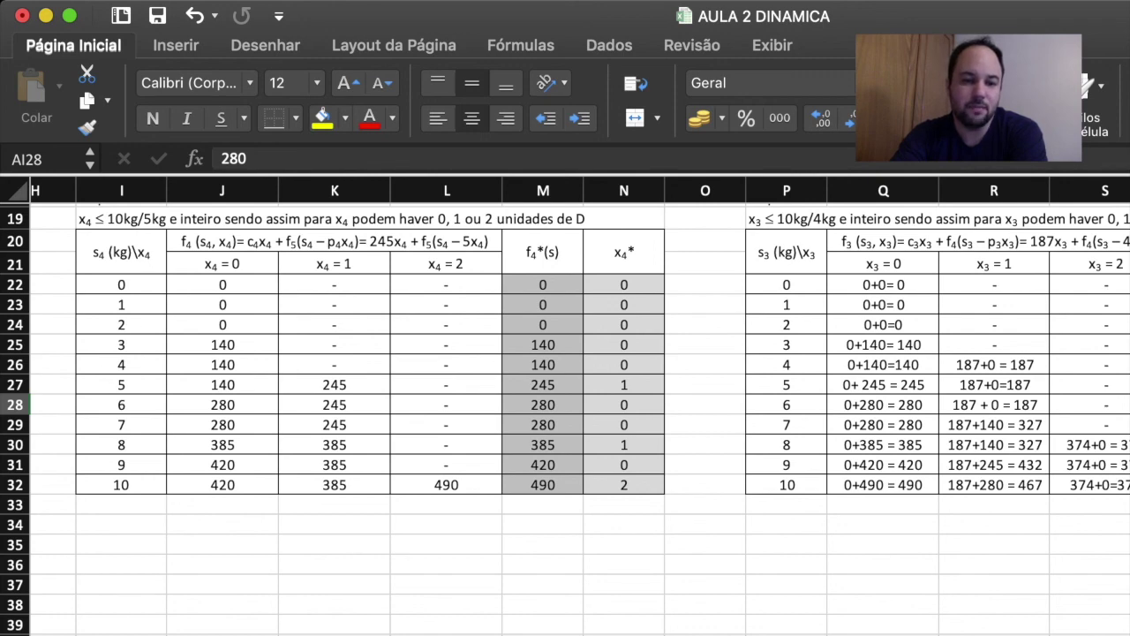
scroll(565, 406, "left", 10)
scroll(565, 406, "up", 2)
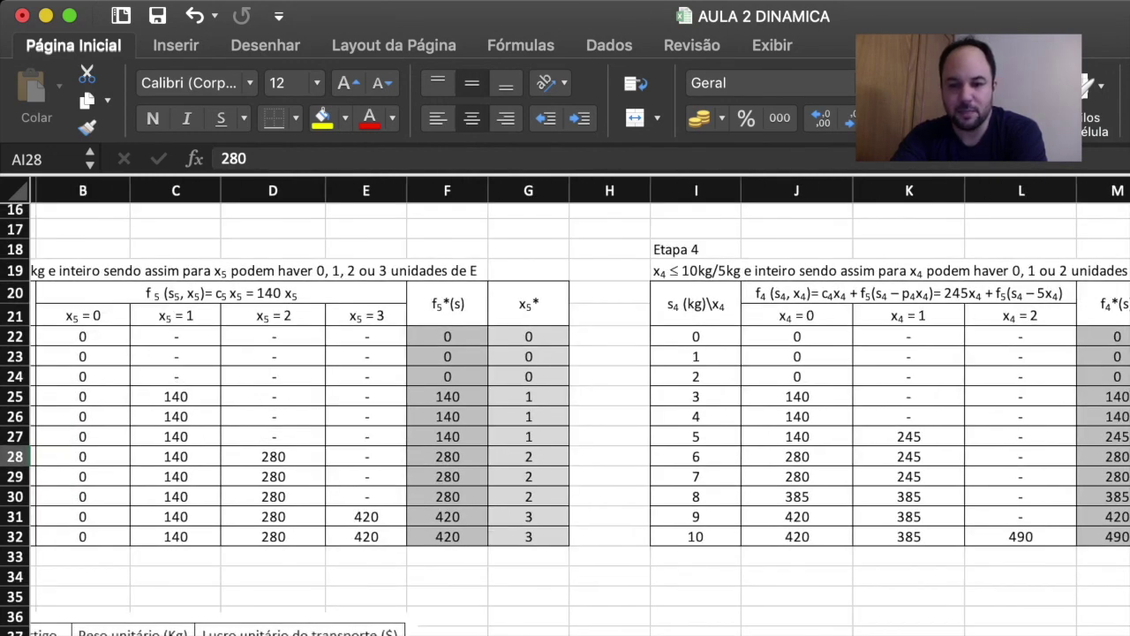
left_click(1020, 536)
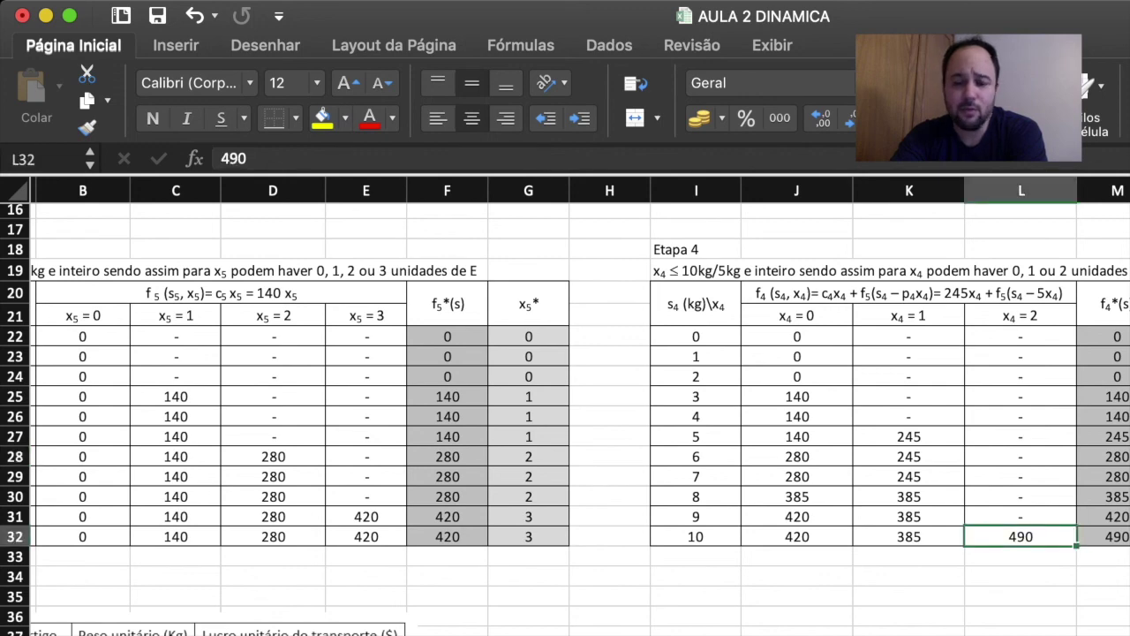
left_click(1021, 596)
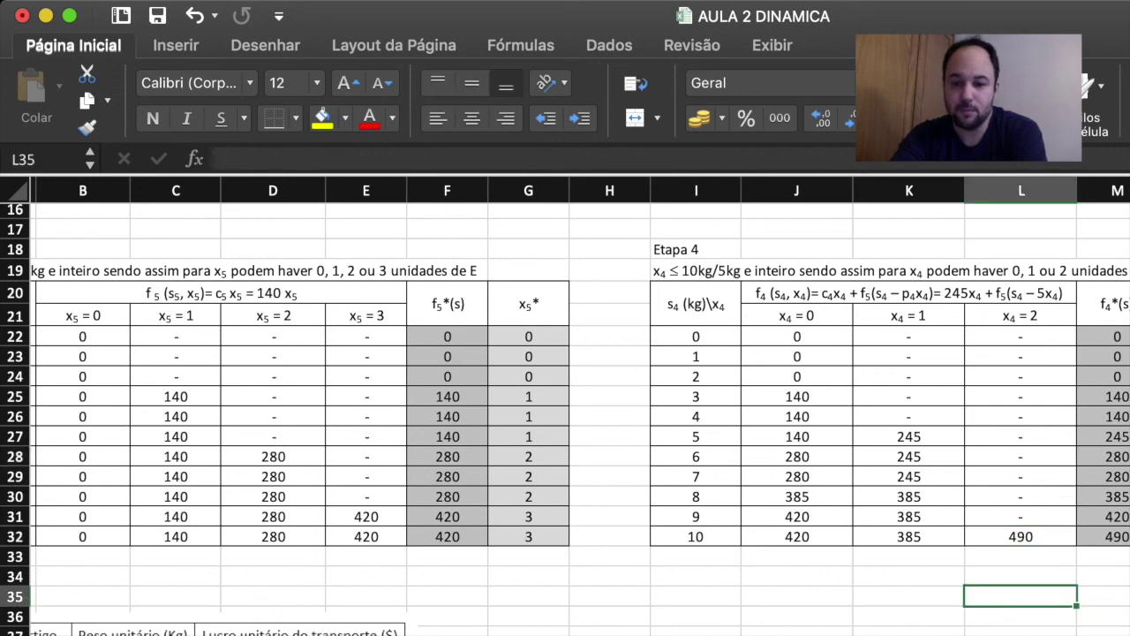
Recheck the Etapa 3 and Etapa 2 tables and compare the f2*(s) column with the s1 = 10 row of Etapa 1
scroll(565, 406, "right", 10)
scroll(565, 406, "up", 3)
scroll(565, 406, "right", 15)
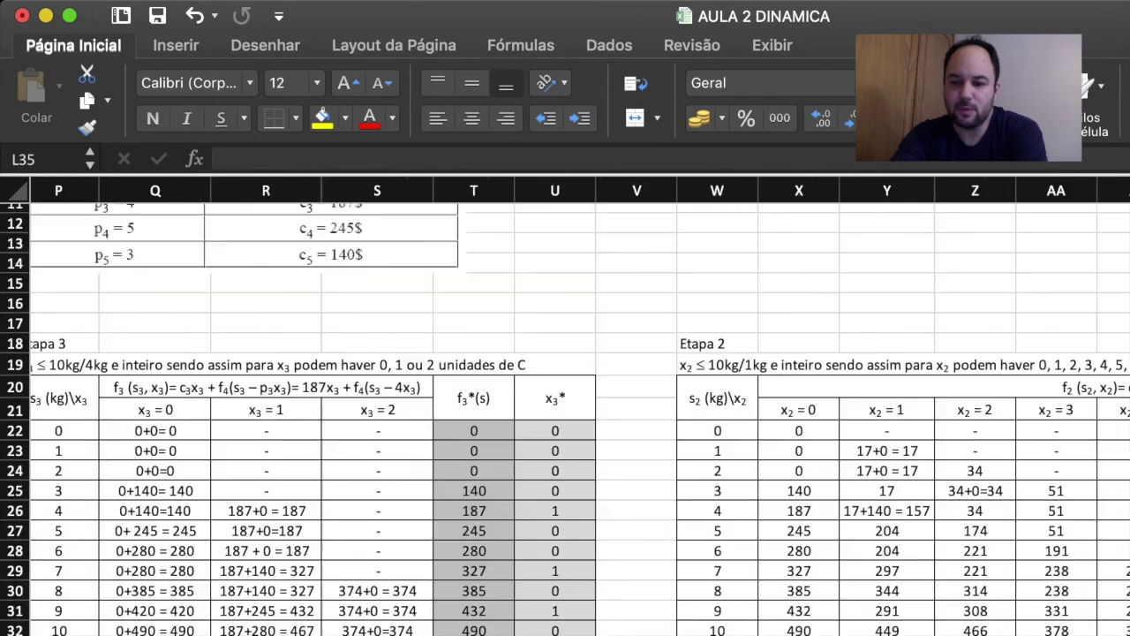
scroll(565, 406, "right", 6)
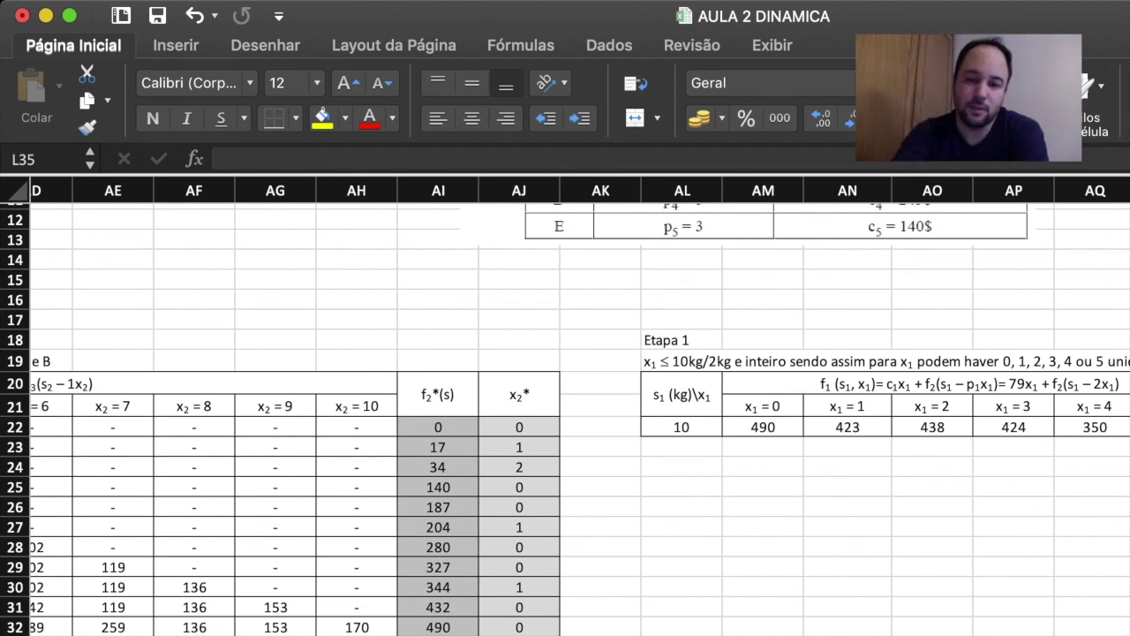
scroll(565, 406, "down", 2)
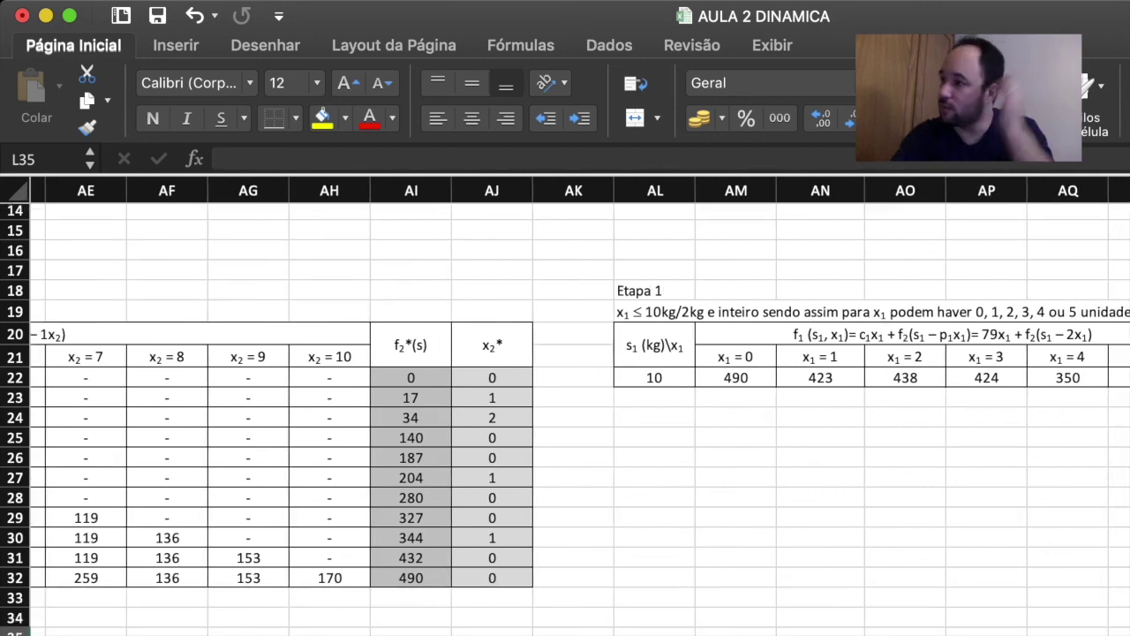
scroll(565, 406, "right", 1)
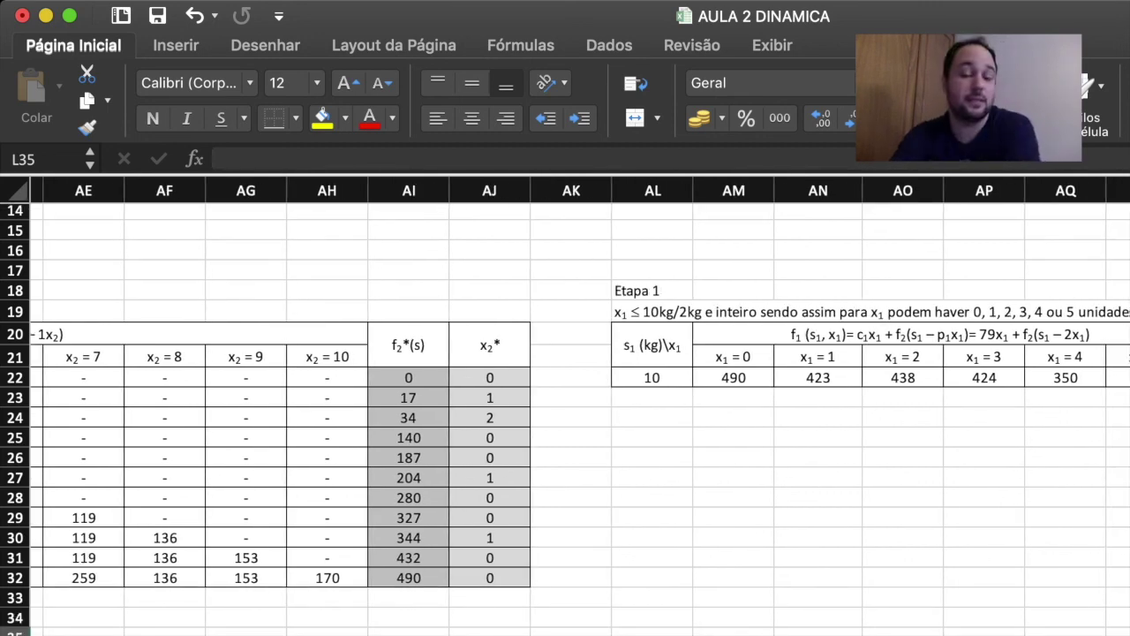
scroll(565, 406, "right", 2)
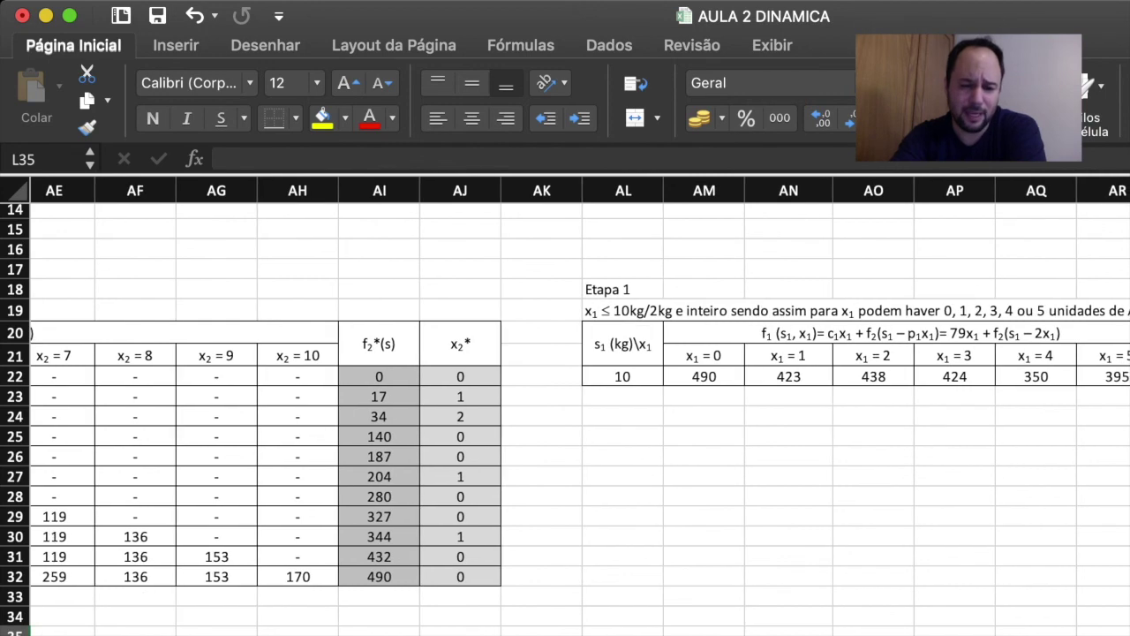